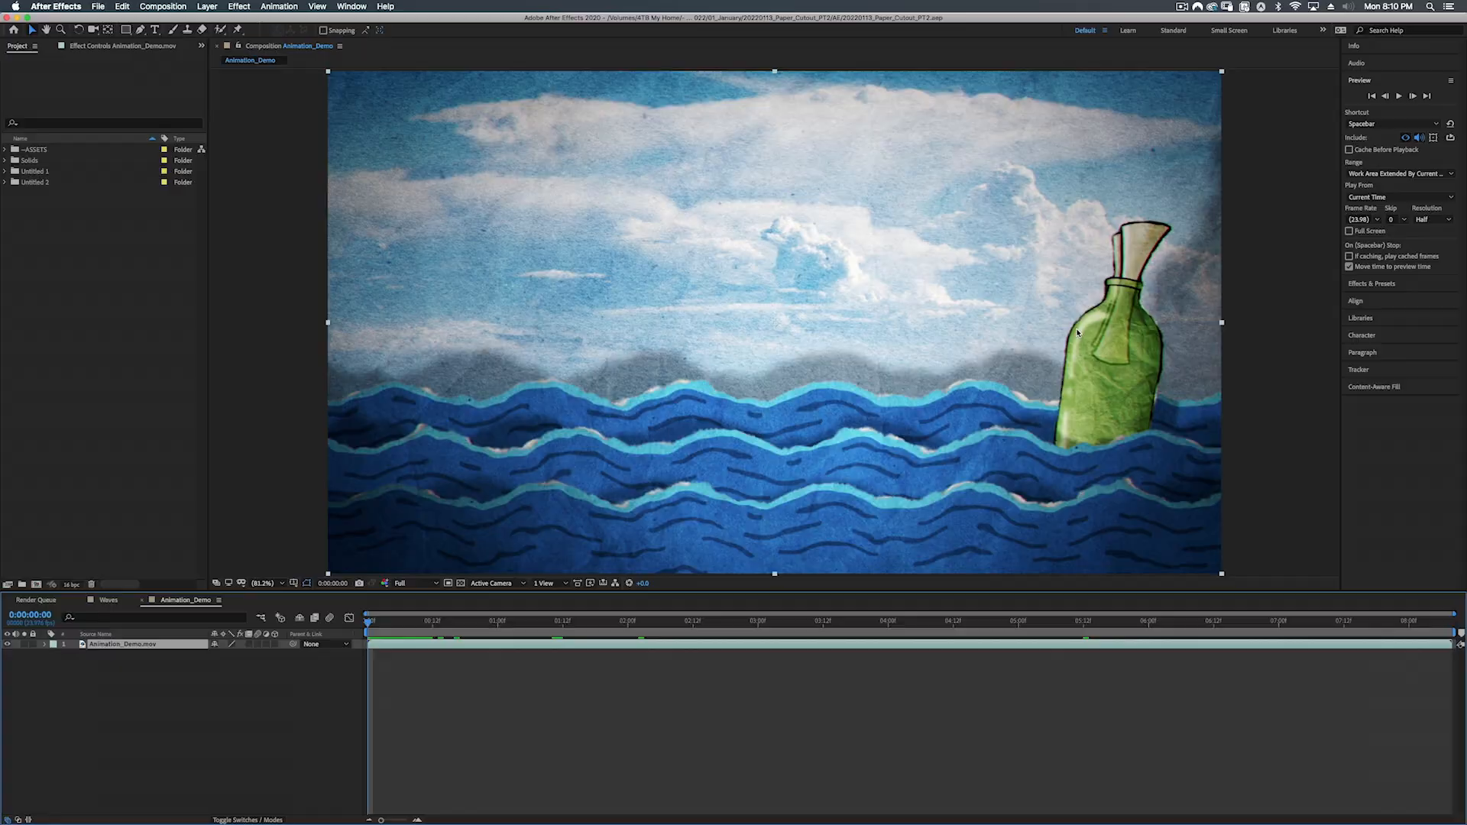
Step: Examine the paper texture and edge detail of the sky, waves and bottle in Animation_Demo up close
{"action": "scroll", "coordinate": [1089, 330], "scroll_direction": "up", "scroll_amount": 3}
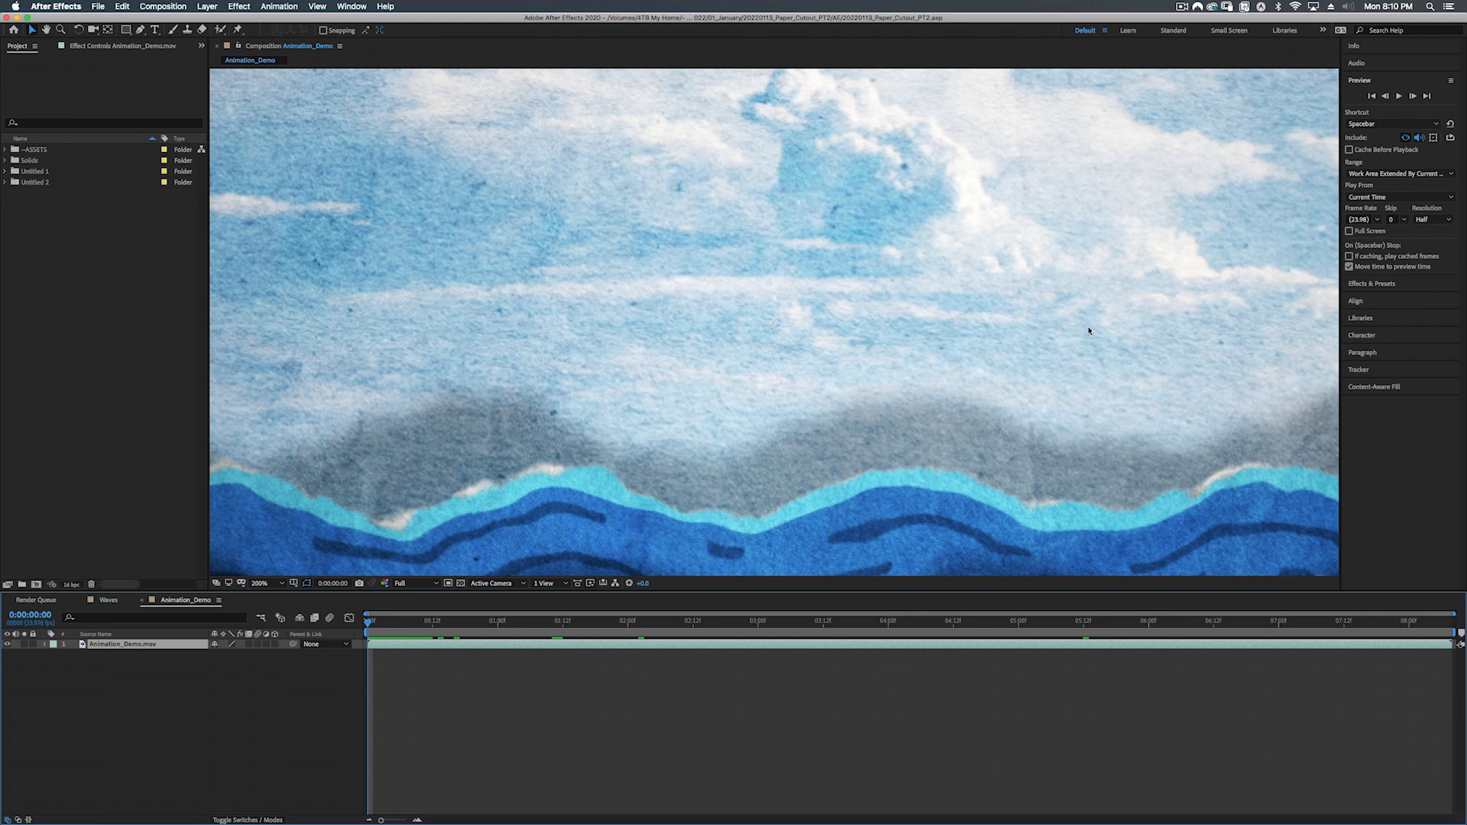
{"action": "key", "text": "space"}
{"action": "left_click_drag", "start_coordinate": [1169, 347], "coordinate": [653, 393]}
{"action": "left_click_drag", "start_coordinate": [661, 251], "coordinate": [980, 359]}
{"action": "left_click_drag", "start_coordinate": [532, 262], "coordinate": [924, 324]}
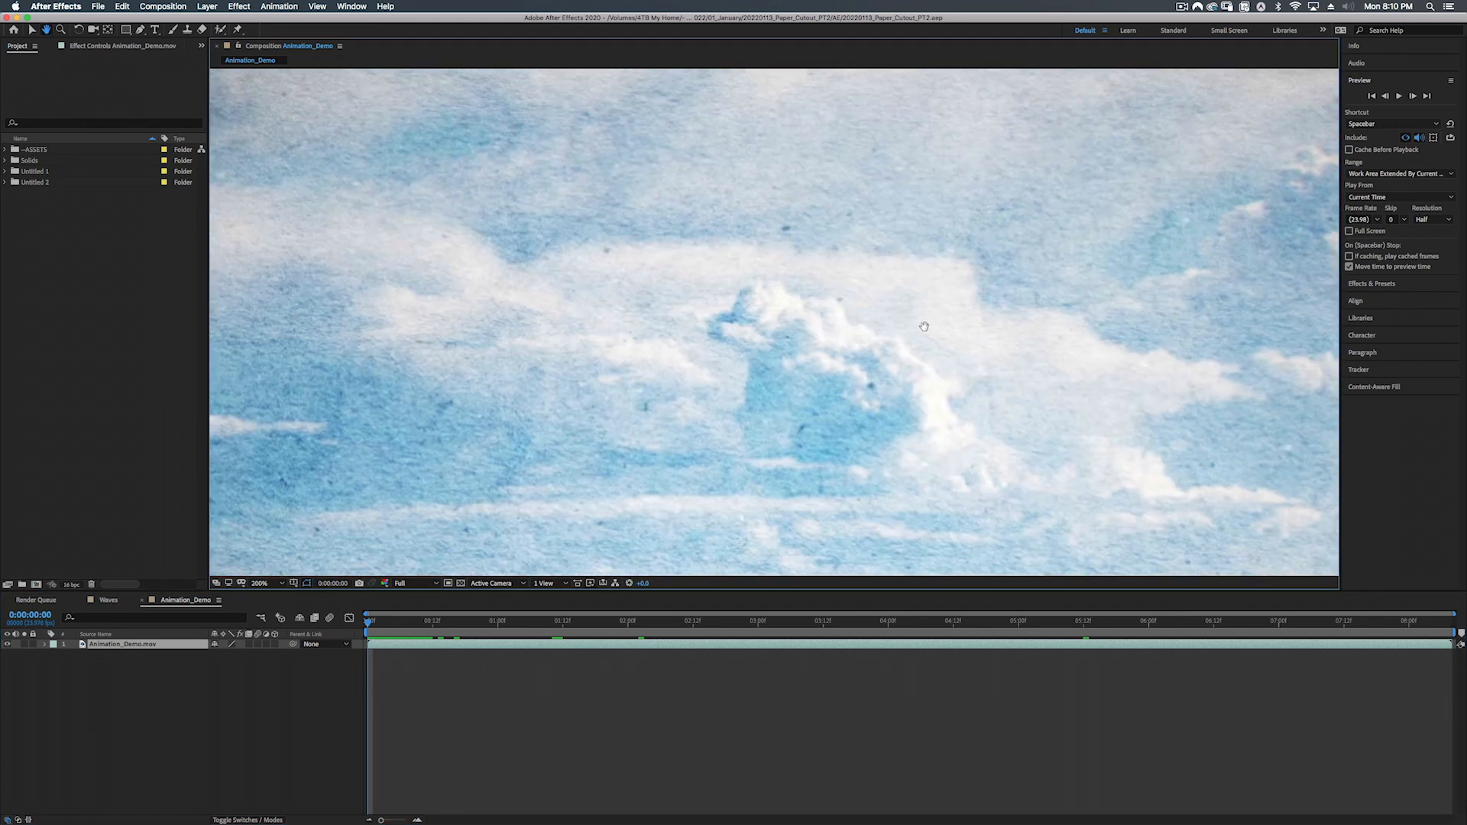
{"action": "scroll", "coordinate": [748, 334], "scroll_direction": "down", "scroll_amount": 1}
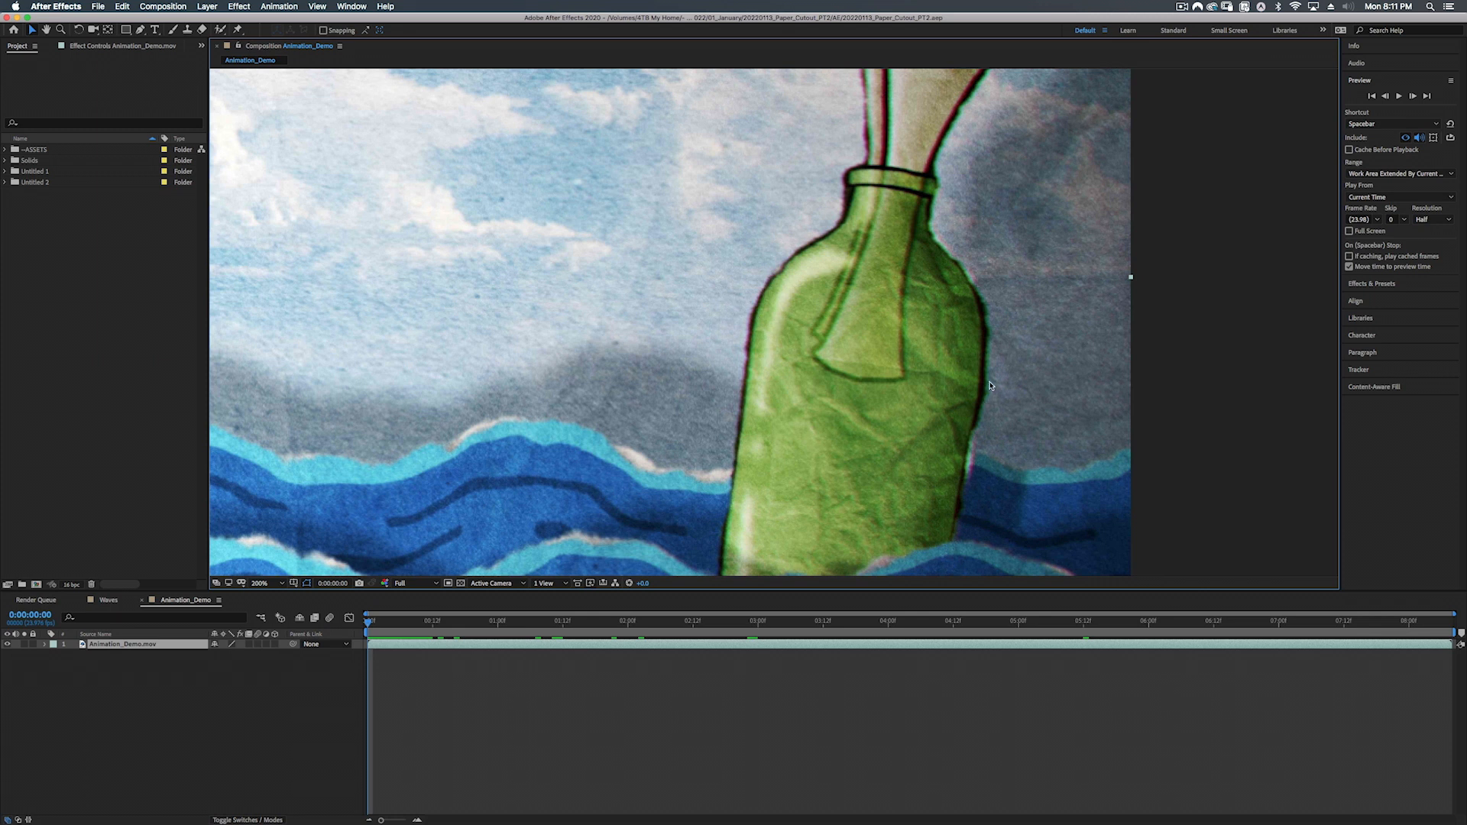
{"action": "key", "text": "space"}
{"action": "left_click_drag", "start_coordinate": [948, 116], "coordinate": [980, 287]}
{"action": "left_click_drag", "start_coordinate": [954, 398], "coordinate": [871, 282]}
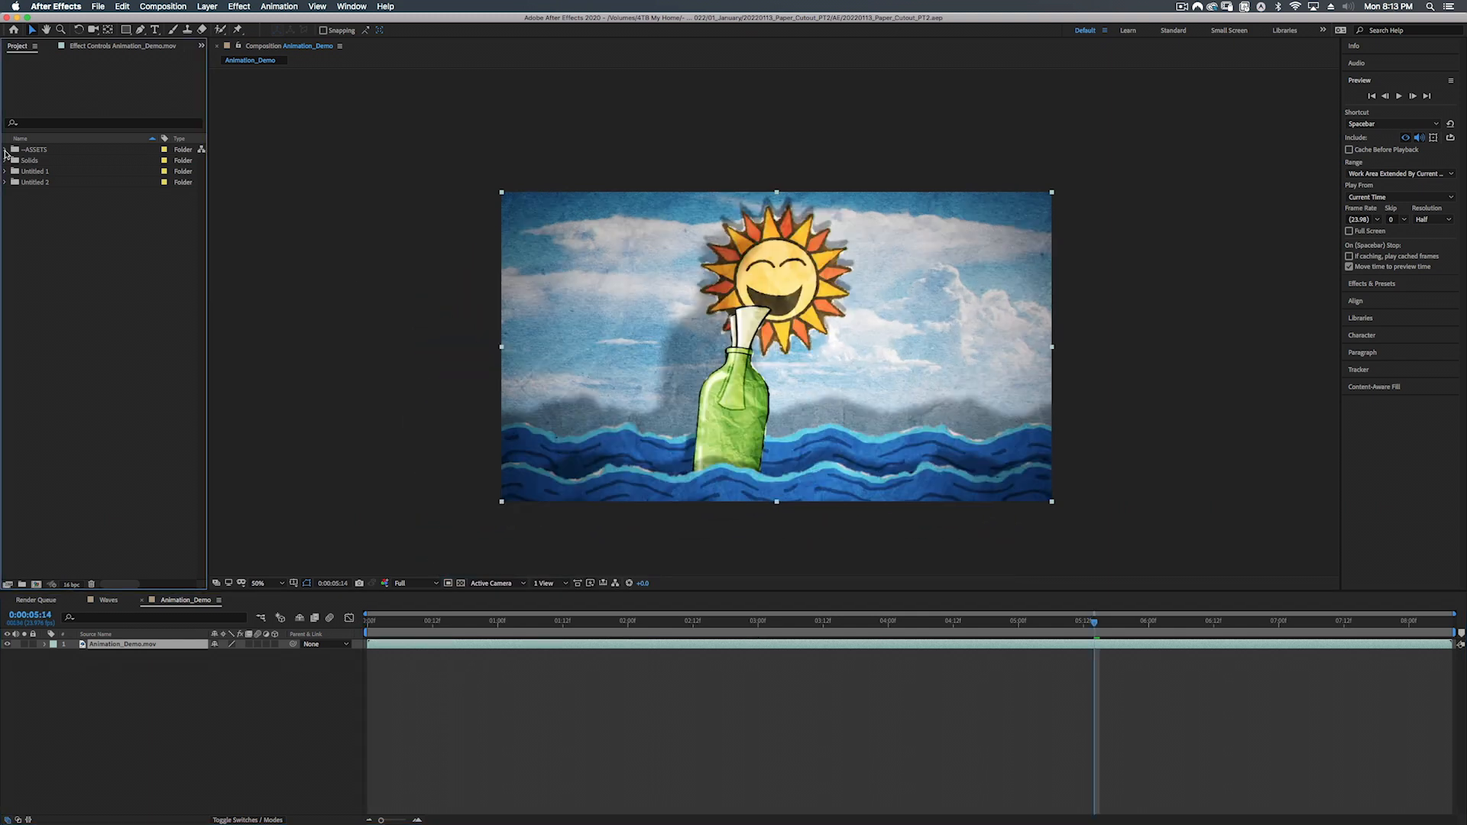
Step: Expand the ~ASSETS folder and return the Animation_Demo playhead to the first frame
{"action": "left_click", "coordinate": [5, 150]}
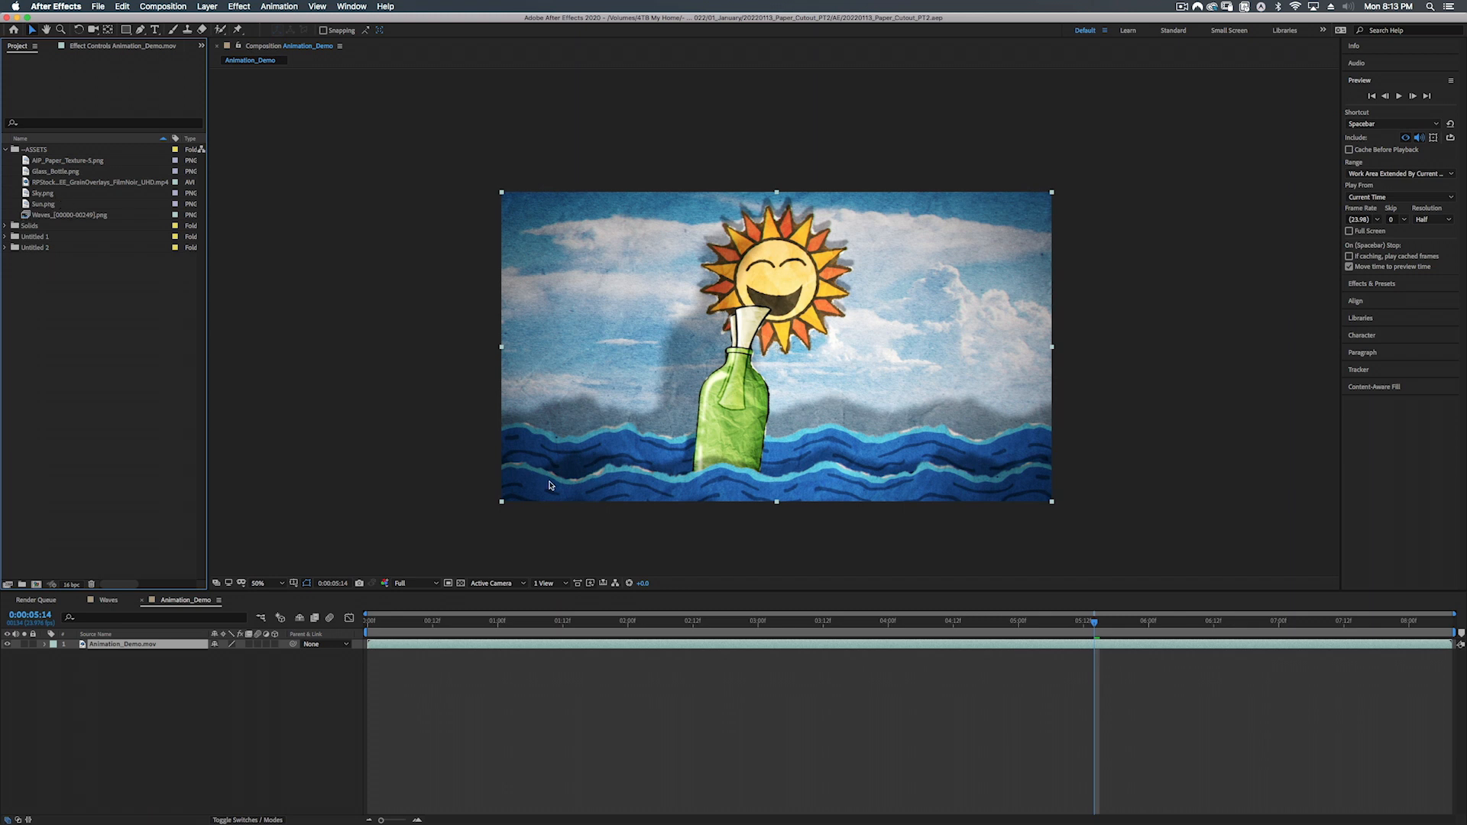
{"action": "left_click_drag", "start_coordinate": [439, 625], "coordinate": [318, 599]}
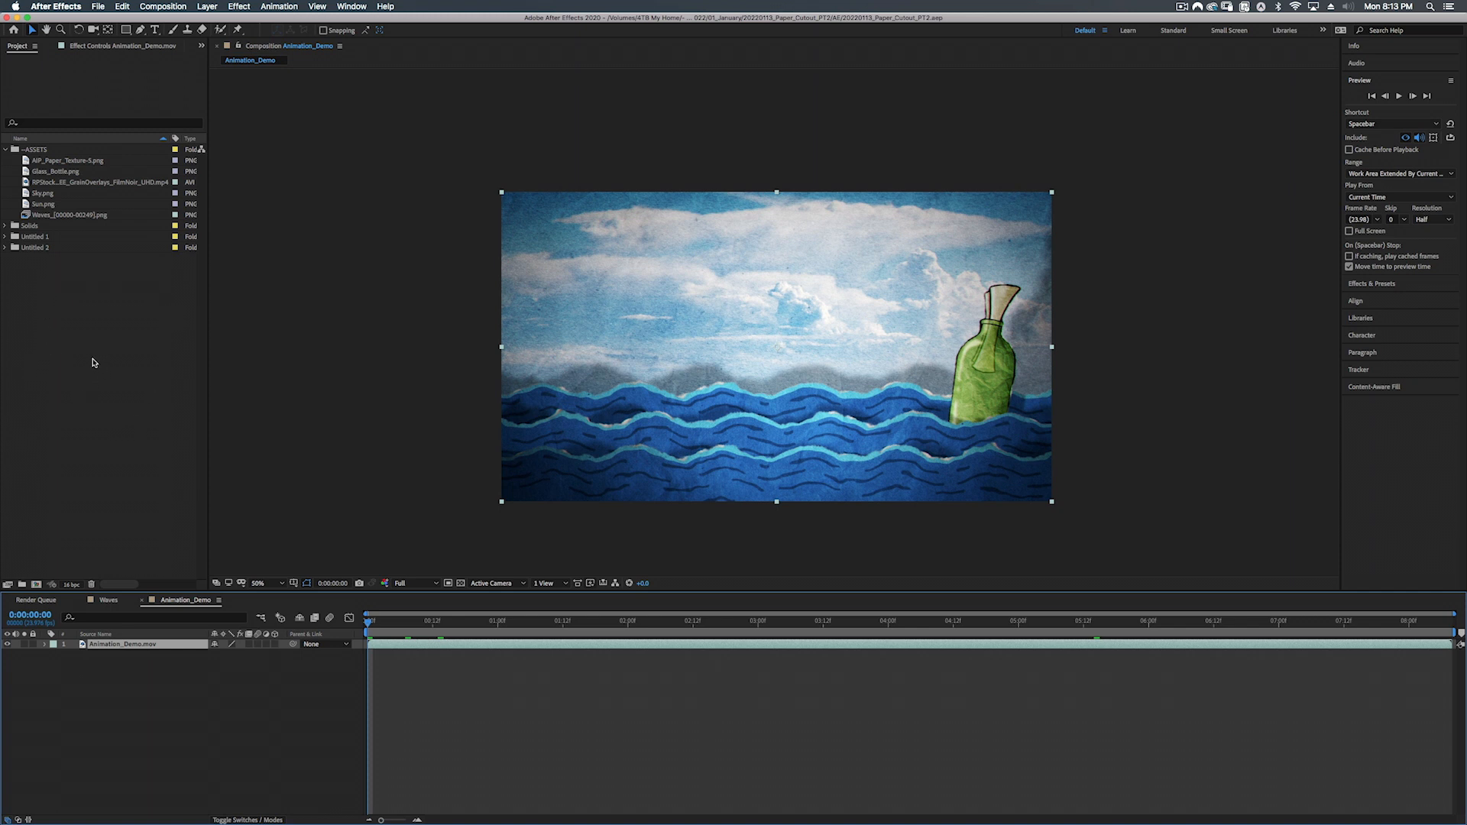
Step: Set up an import of Waves_00000.png from the Wave Sequence folder as a PNG sequence with Create Composition enabled
{"action": "right_click", "coordinate": [92, 362]}
{"action": "mouse_move", "coordinate": [131, 413]}
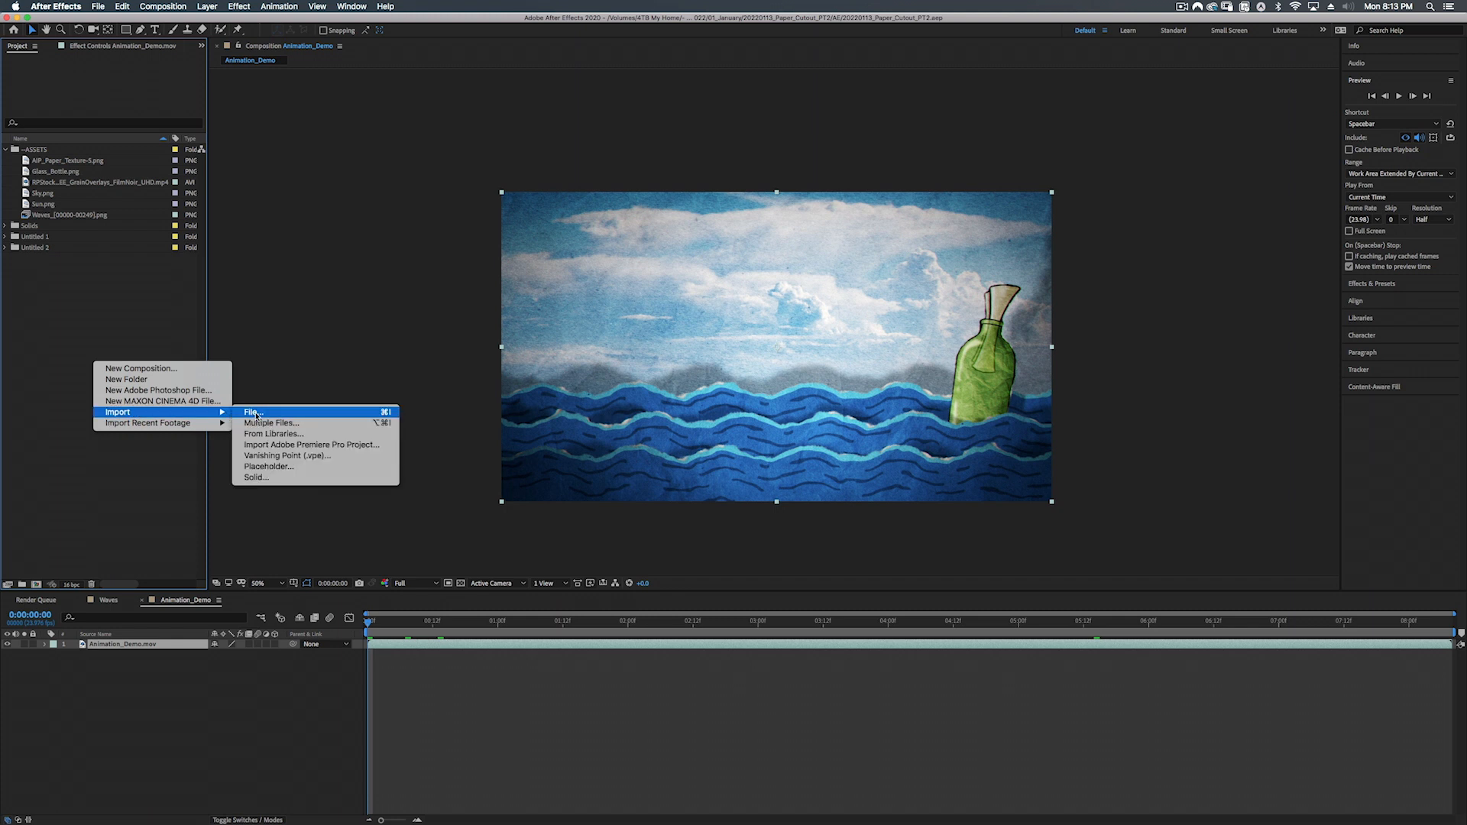
{"action": "left_click", "coordinate": [111, 320]}
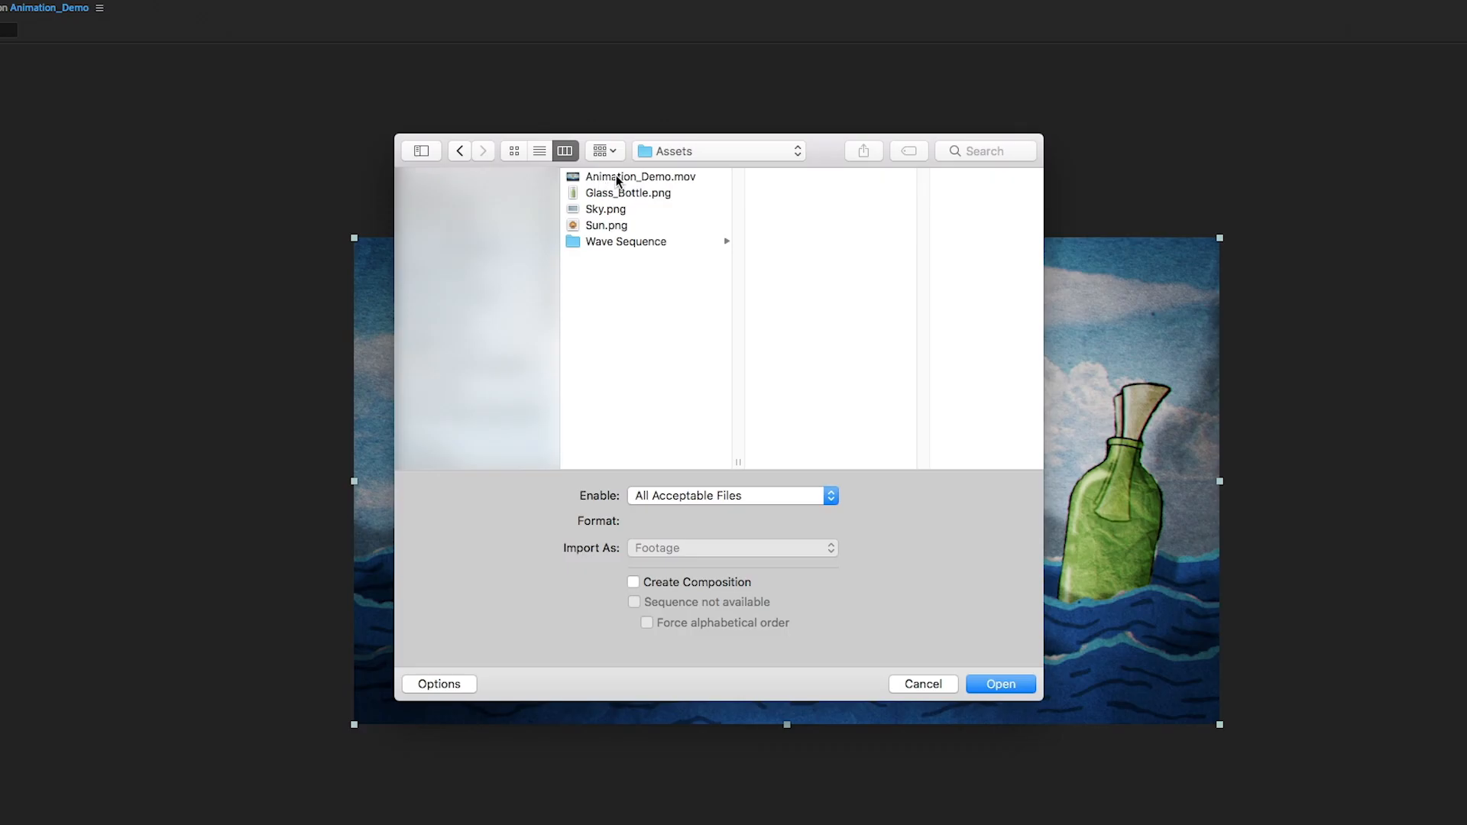
{"action": "left_click", "coordinate": [574, 246]}
{"action": "left_click_drag", "start_coordinate": [922, 178], "coordinate": [868, 187]}
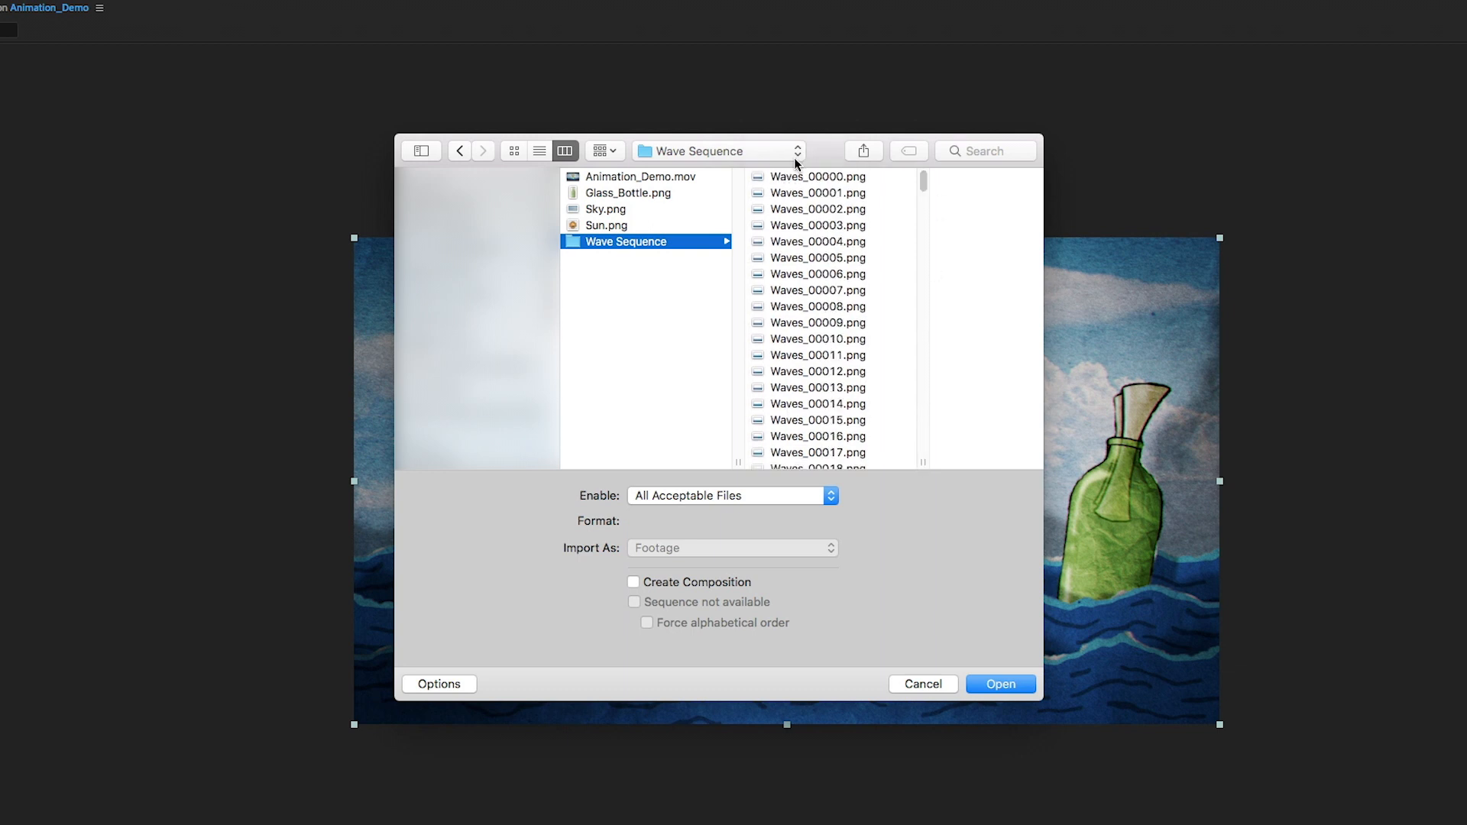
{"action": "left_click", "coordinate": [781, 176]}
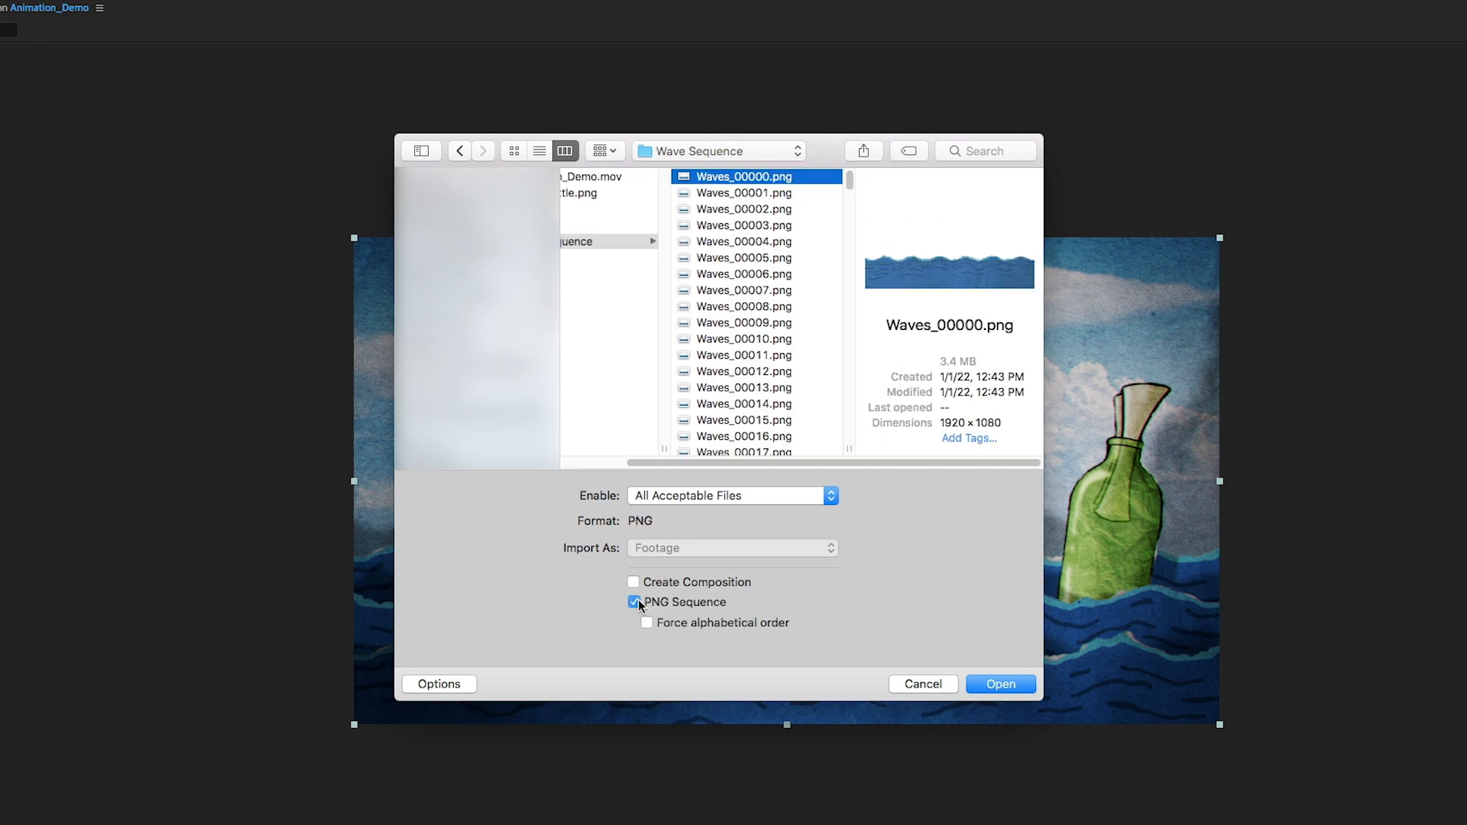
{"action": "left_click", "coordinate": [636, 605]}
{"action": "left_click", "coordinate": [634, 584]}
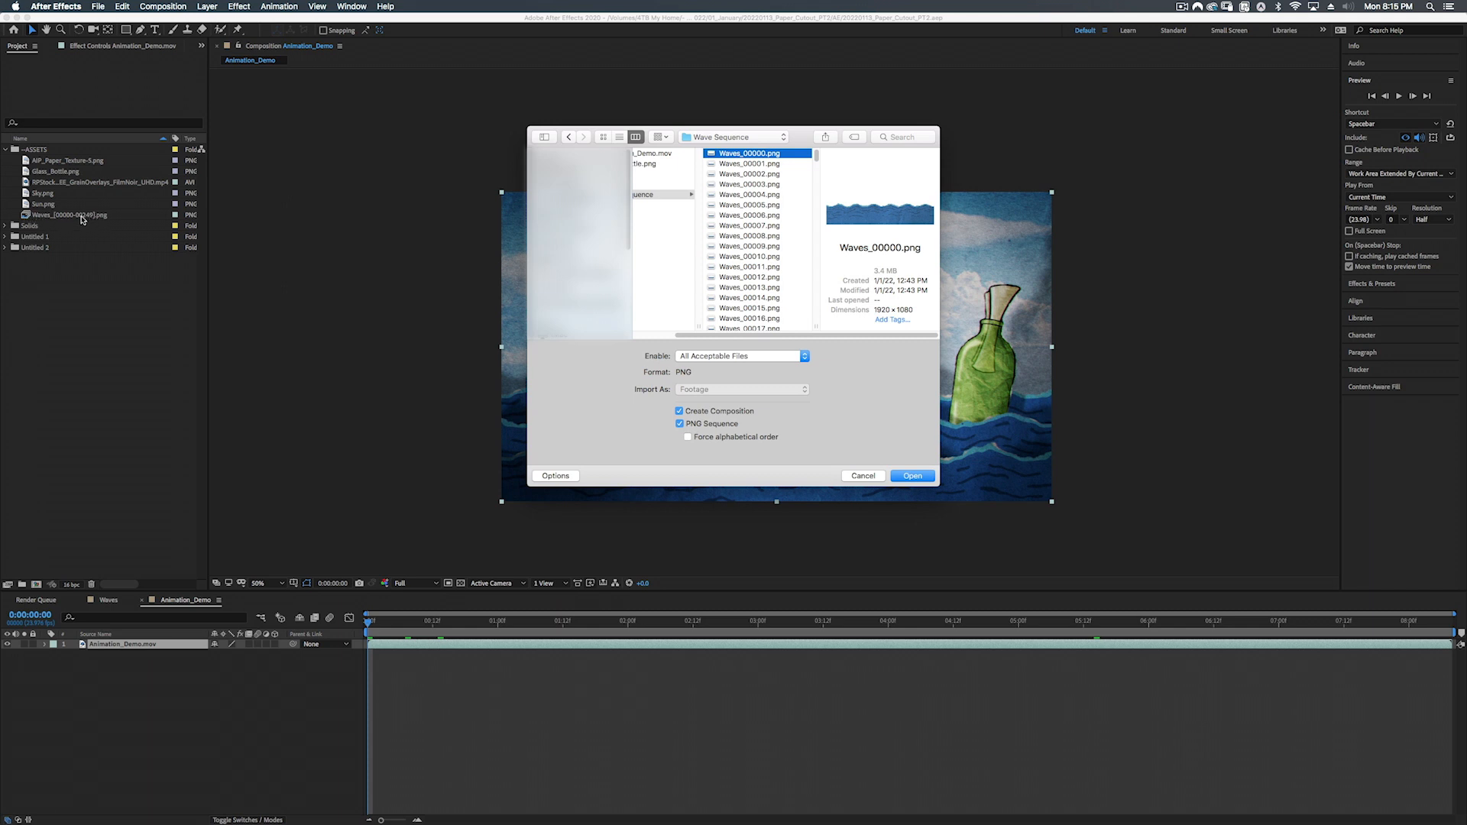
{"action": "left_click", "coordinate": [54, 217]}
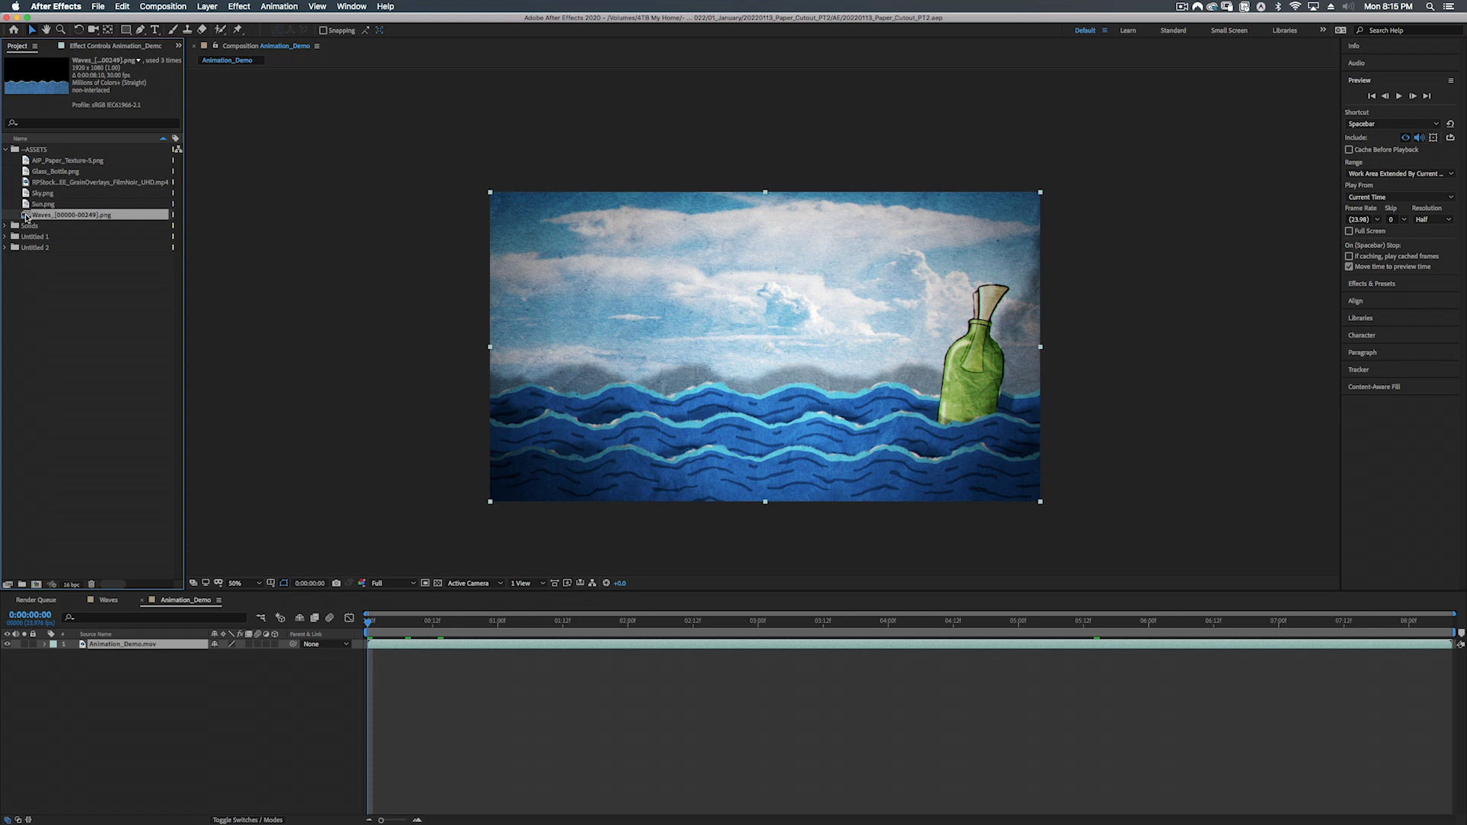
{"action": "left_click_drag", "start_coordinate": [26, 216], "coordinate": [36, 588]}
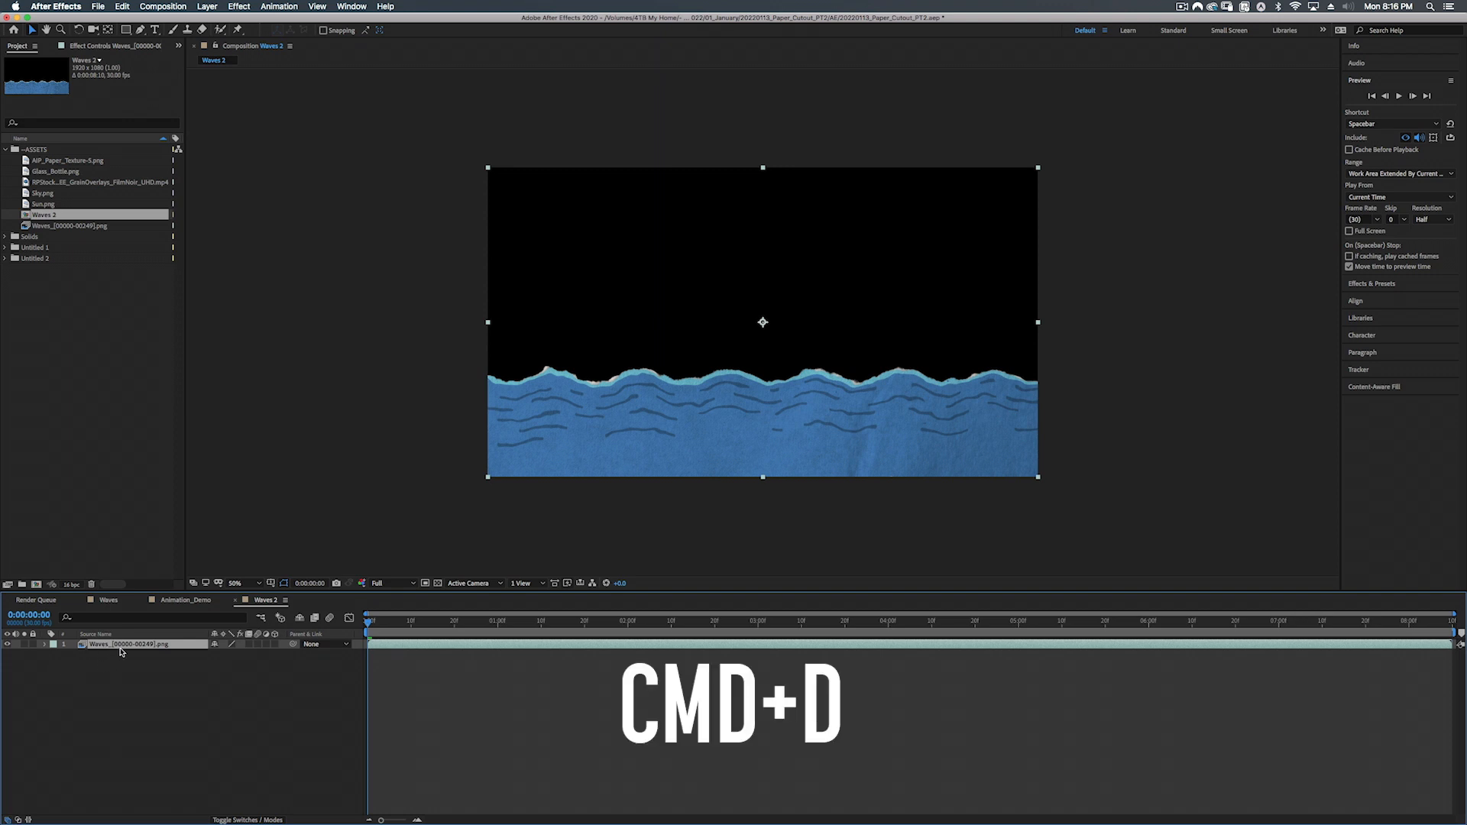
Step: Duplicate the wave sequence layer and rename the upper copy Waves_Front
{"action": "key", "text": "super+d"}
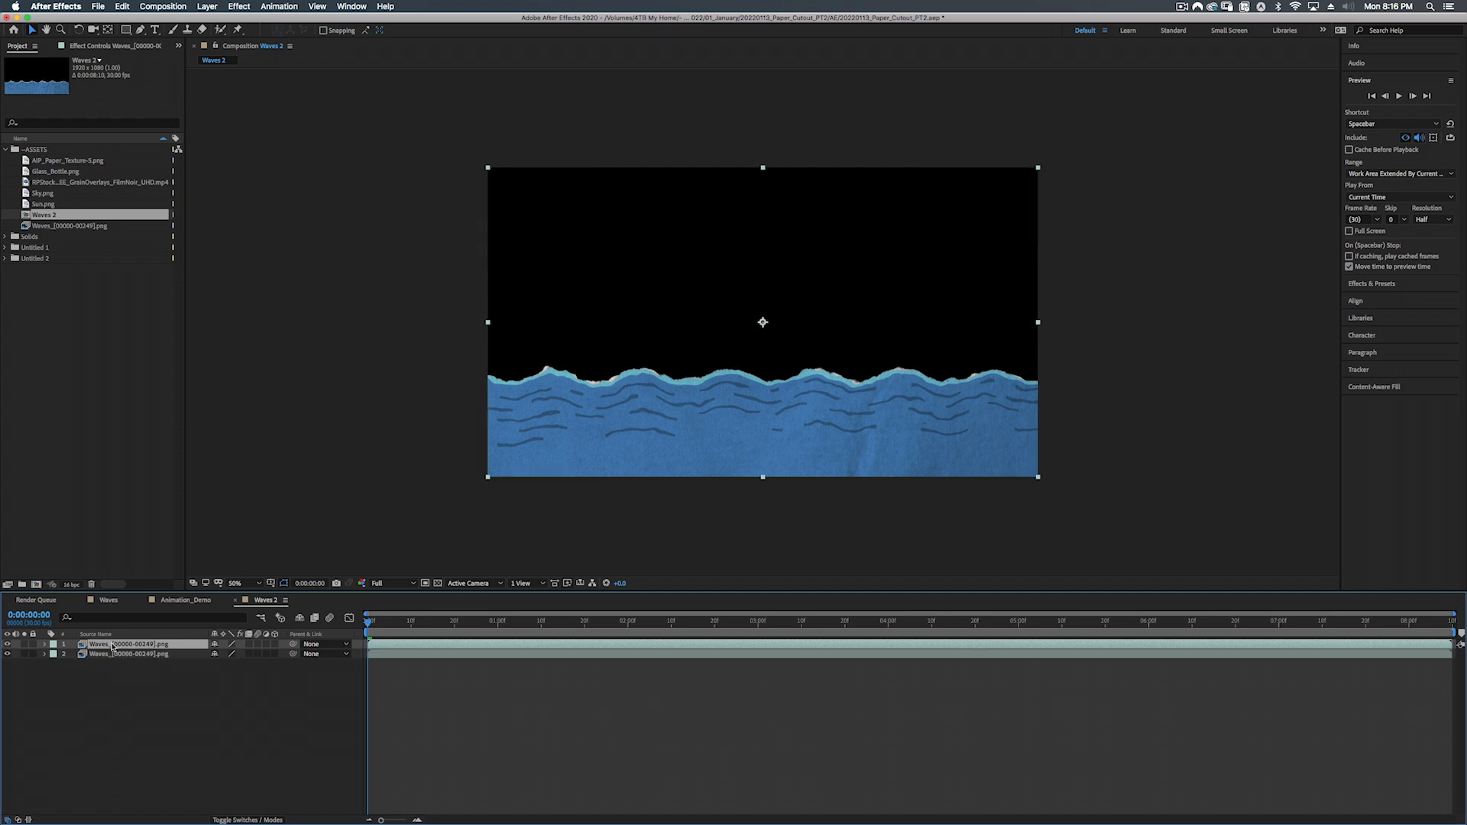
{"action": "key", "text": "Return"}
{"action": "type", "text": "Waves_"}
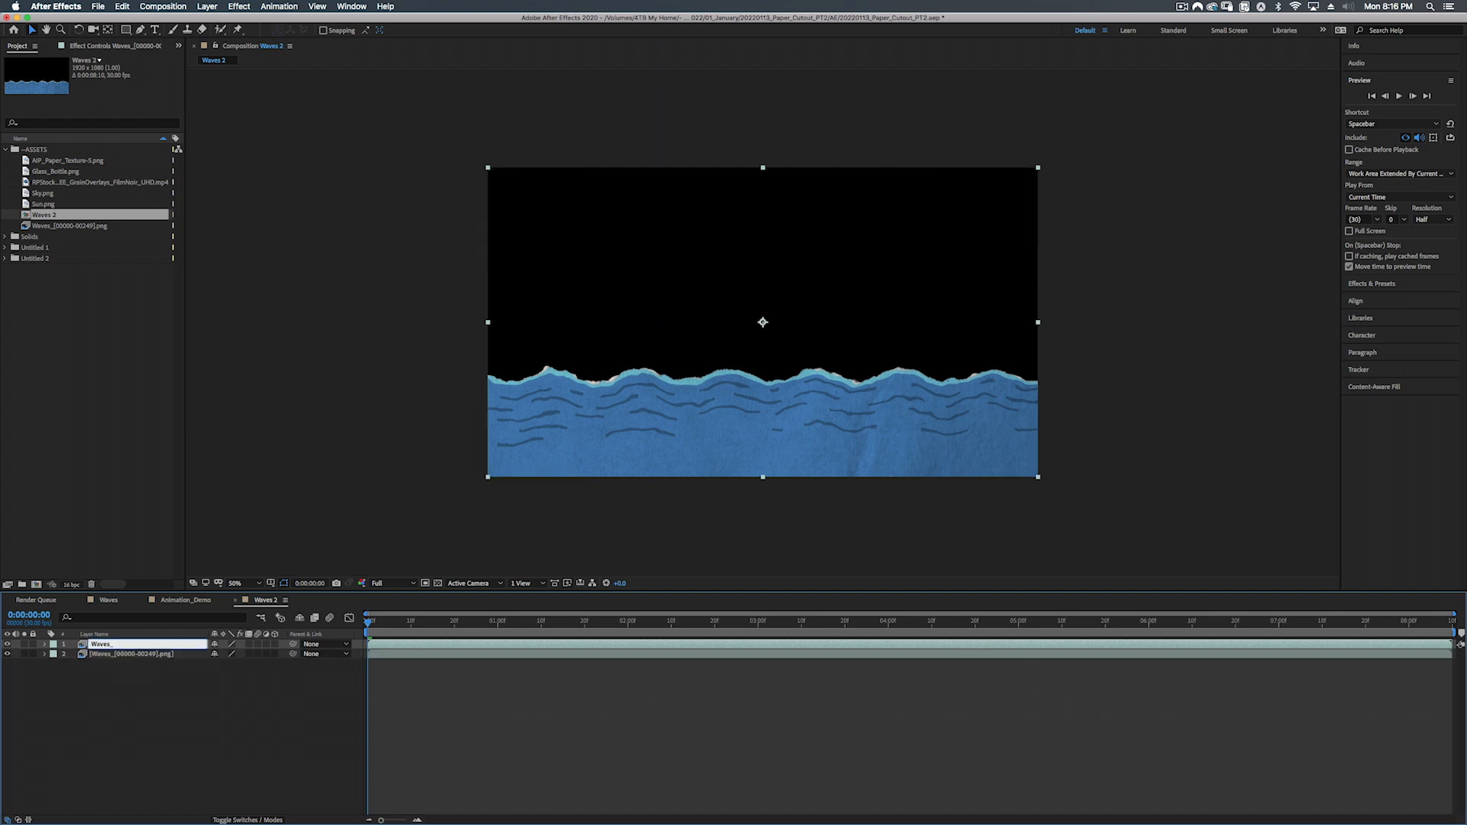
{"action": "type", "text": "Front"}
{"action": "key", "text": "Return"}
Step: Rename the lower wave sequence layer Waves_Mid
{"action": "left_click", "coordinate": [147, 655]}
{"action": "key", "text": "Return"}
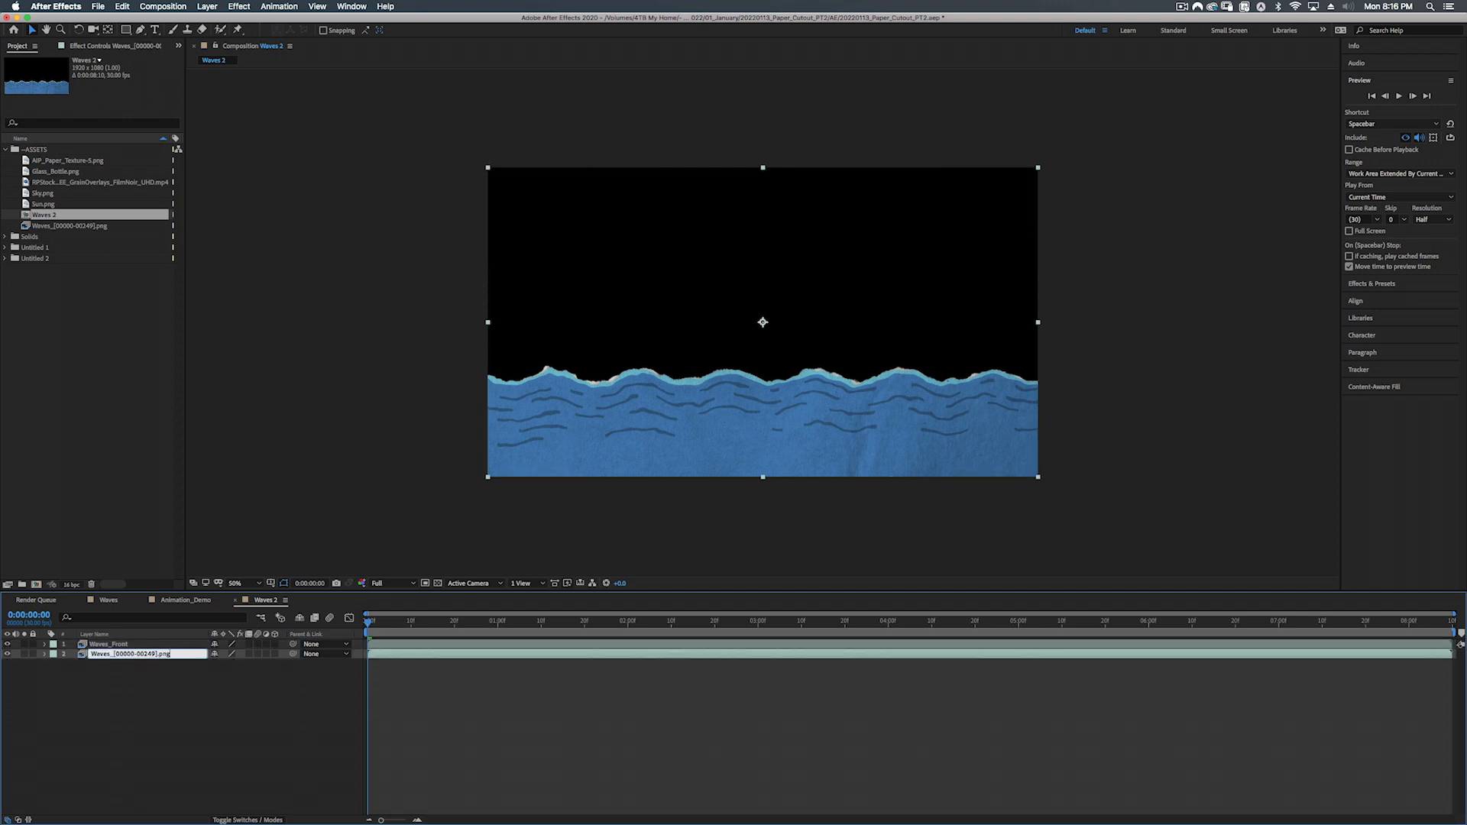
{"action": "key", "text": "BackSpace"}
{"action": "key", "text": "BackSpace"}
{"action": "key", "text": "BackSpace"}
{"action": "key", "text": "BackSpace"}
{"action": "key", "text": "BackSpace"}
{"action": "key", "text": "BackSpace"}
{"action": "key", "text": "BackSpace"}
{"action": "key", "text": "BackSpace"}
{"action": "type", "text": "Mid"}
{"action": "key", "text": "Return"}
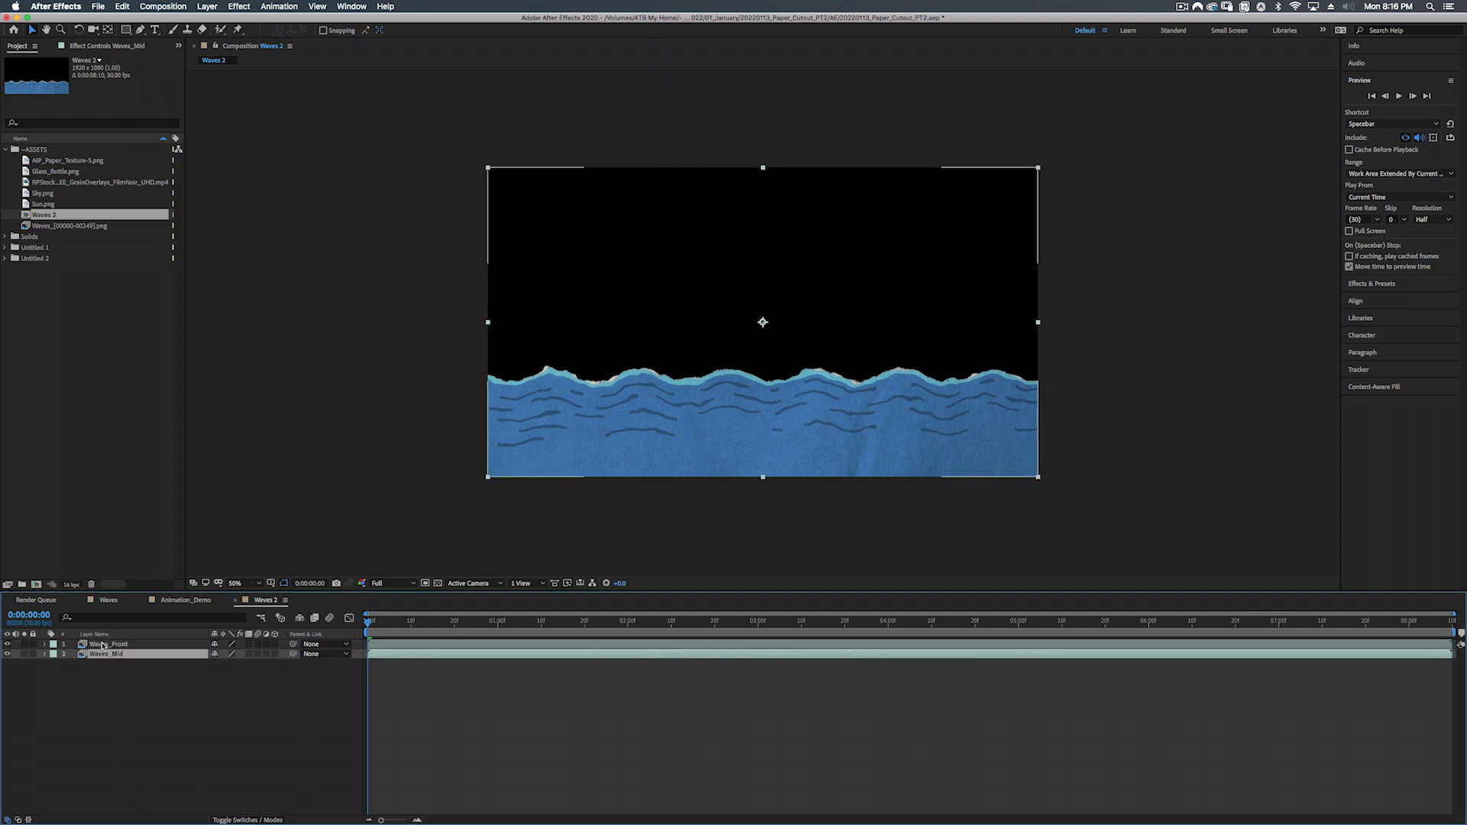
Step: Lower Waves_Front below the crests of Waves_Mid and shift both wave layers down in the frame
{"action": "left_click", "coordinate": [106, 645]}
{"action": "mouse_move", "coordinate": [676, 406]}
{"action": "left_mouse_down"}
{"action": "mouse_move", "coordinate": [673, 441]}
{"action": "mouse_move", "coordinate": [686, 392]}
{"action": "mouse_move", "coordinate": [686, 414]}
{"action": "left_mouse_up"}
{"action": "left_click", "coordinate": [115, 654], "text": "shift"}
{"action": "left_click", "coordinate": [60, 658]}
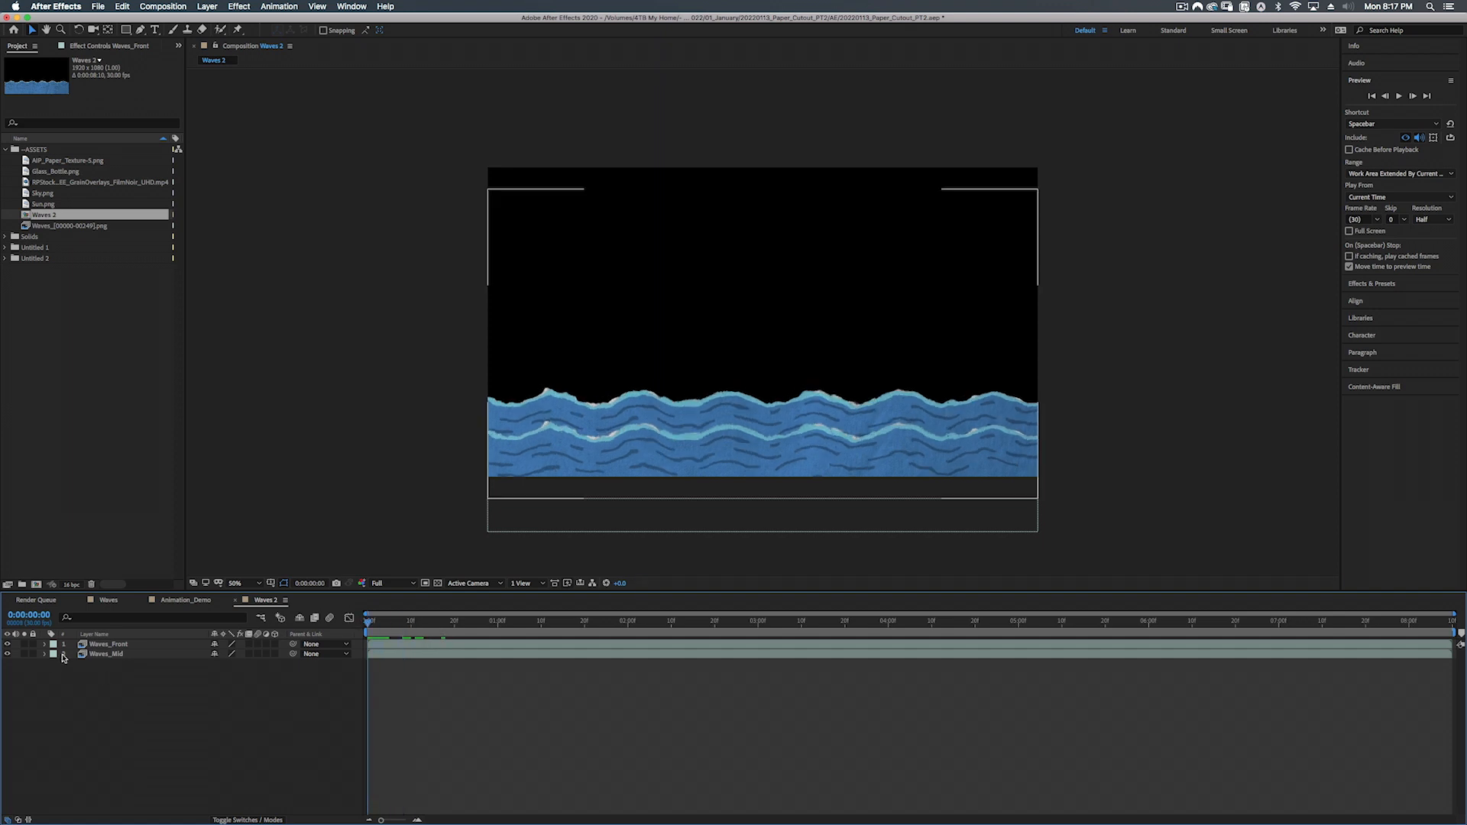
Step: Flip Waves_Front horizontally by unlinking its Scale and setting it to -100, 100%, and preview the motion
{"action": "left_click", "coordinate": [102, 646]}
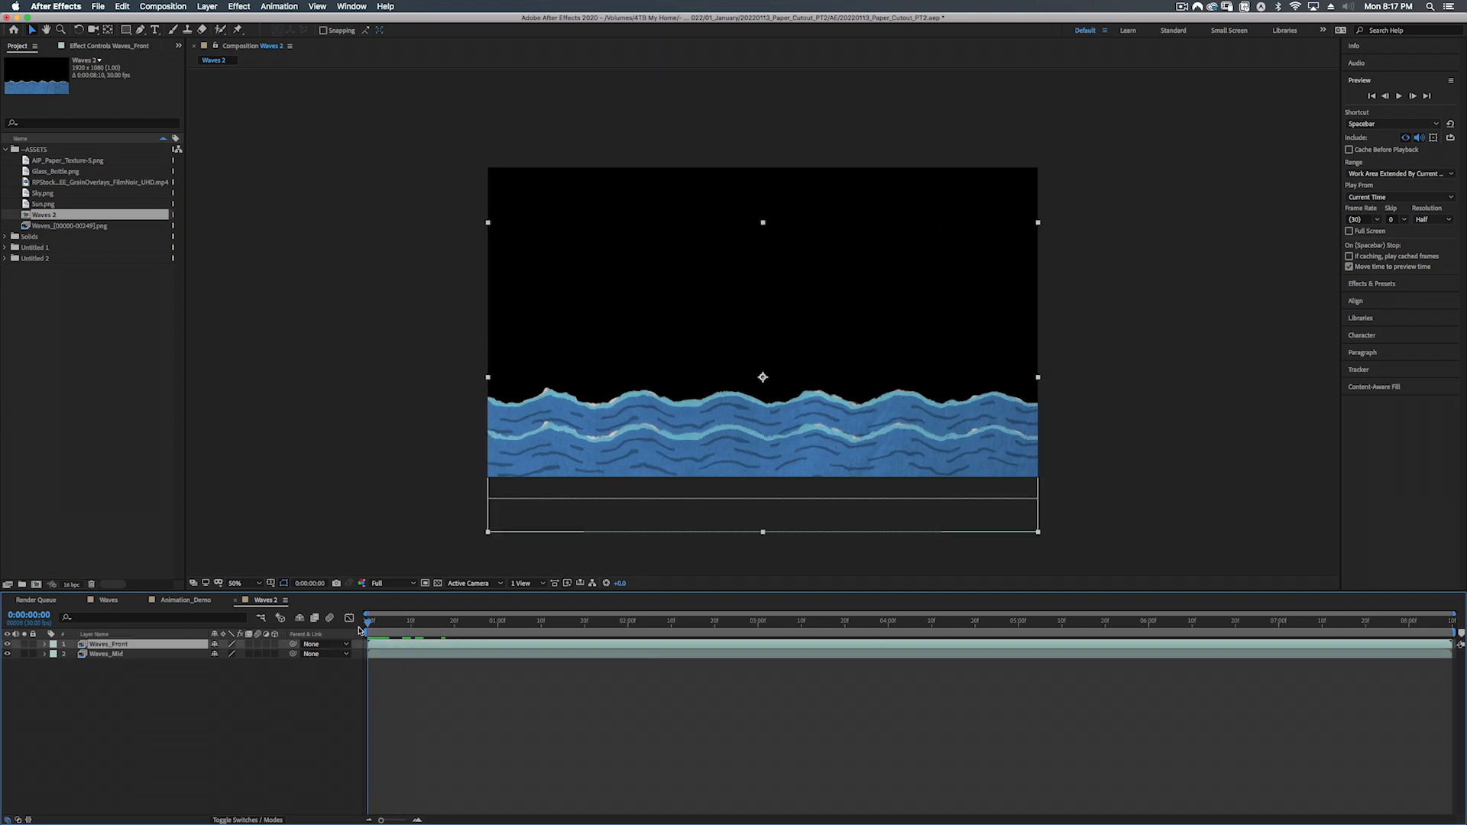
{"action": "key", "text": "s"}
{"action": "left_click_drag", "start_coordinate": [369, 623], "coordinate": [554, 626]}
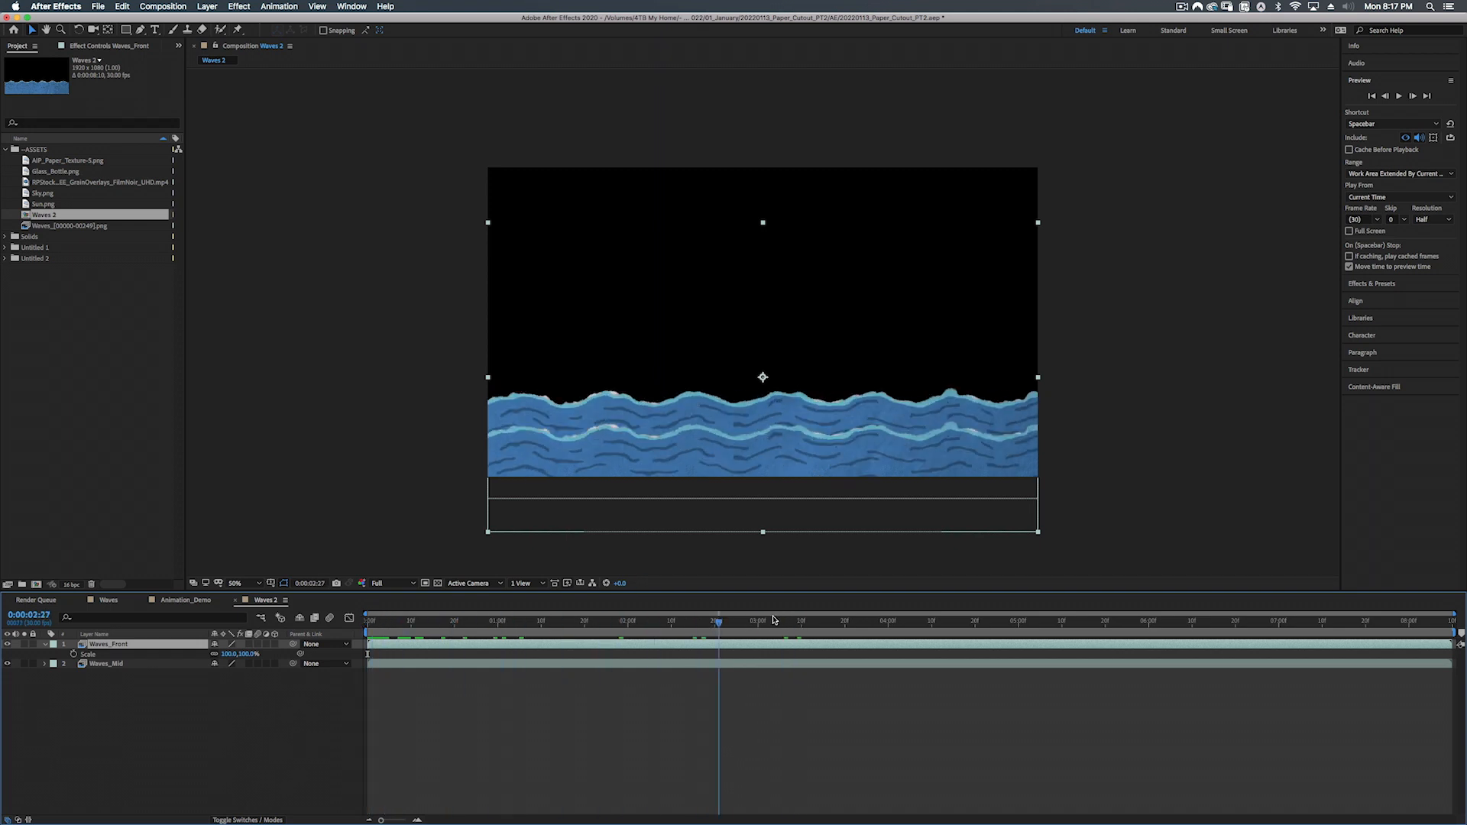
{"action": "left_click_drag", "start_coordinate": [450, 621], "coordinate": [239, 612]}
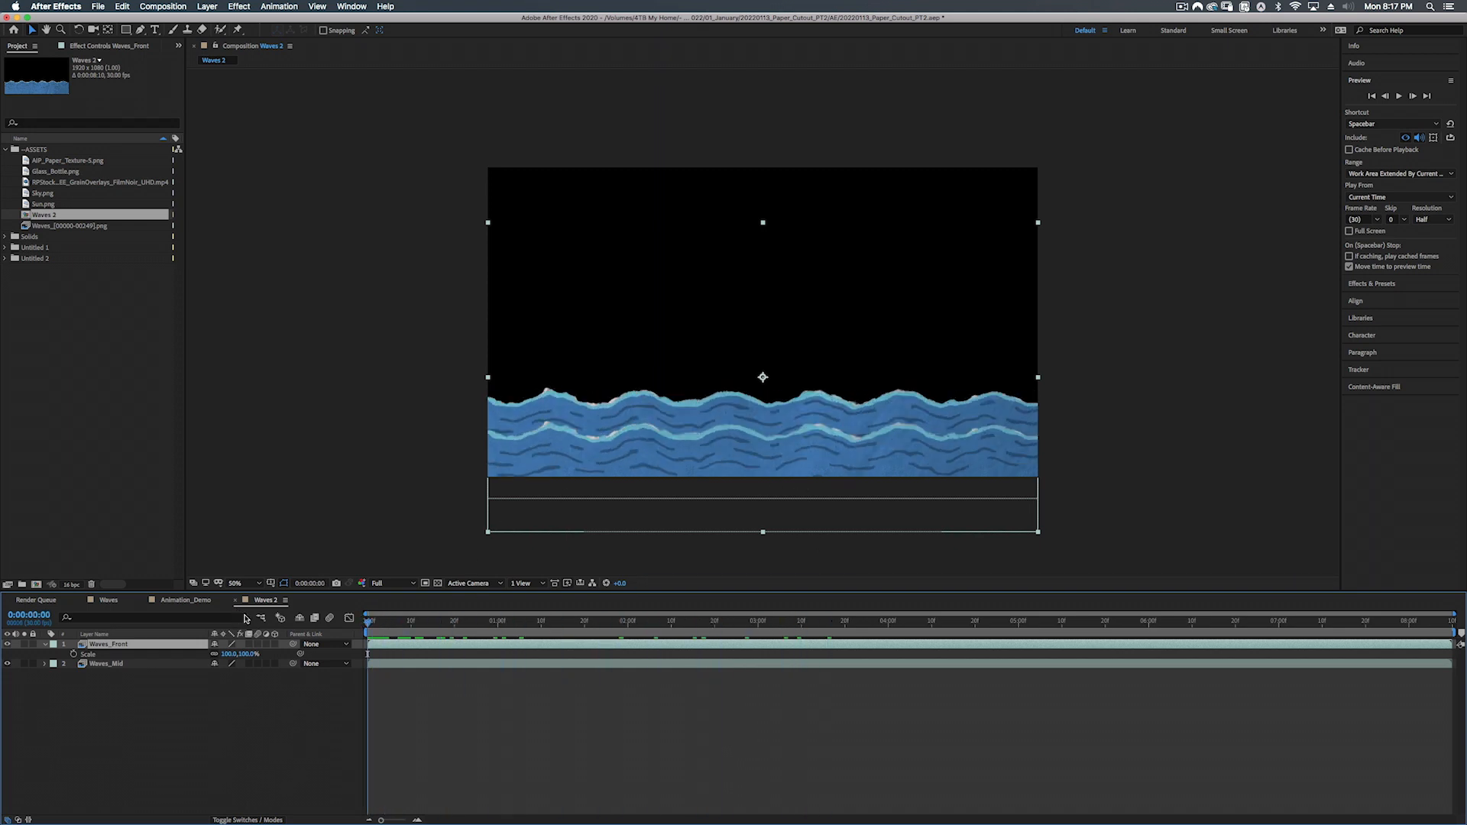
{"action": "key", "text": "space"}
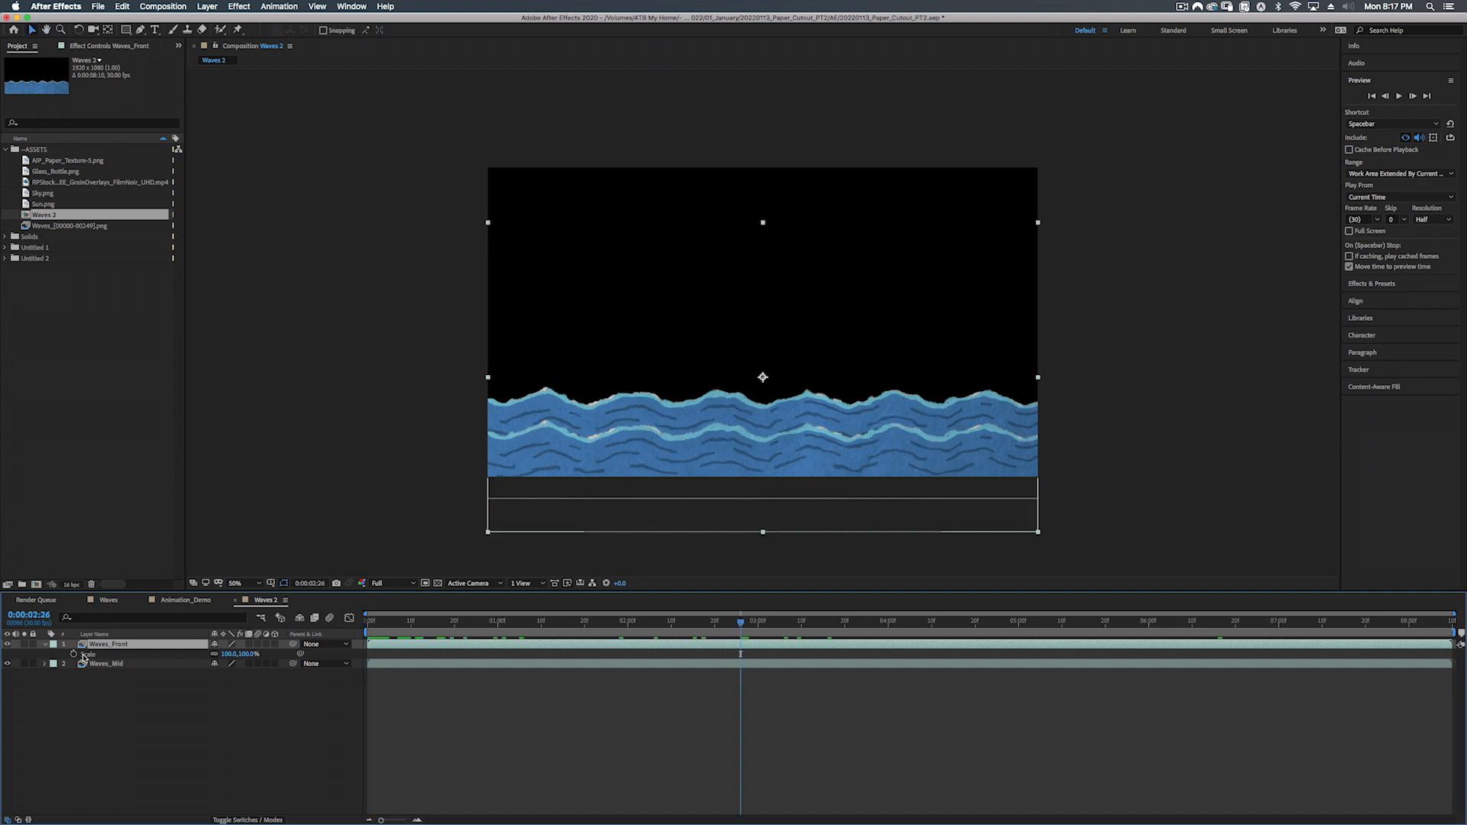
{"action": "left_click", "coordinate": [214, 656]}
{"action": "left_click", "coordinate": [224, 655]}
{"action": "key", "text": "Return"}
{"action": "key", "text": "Home"}
{"action": "key", "text": "space"}
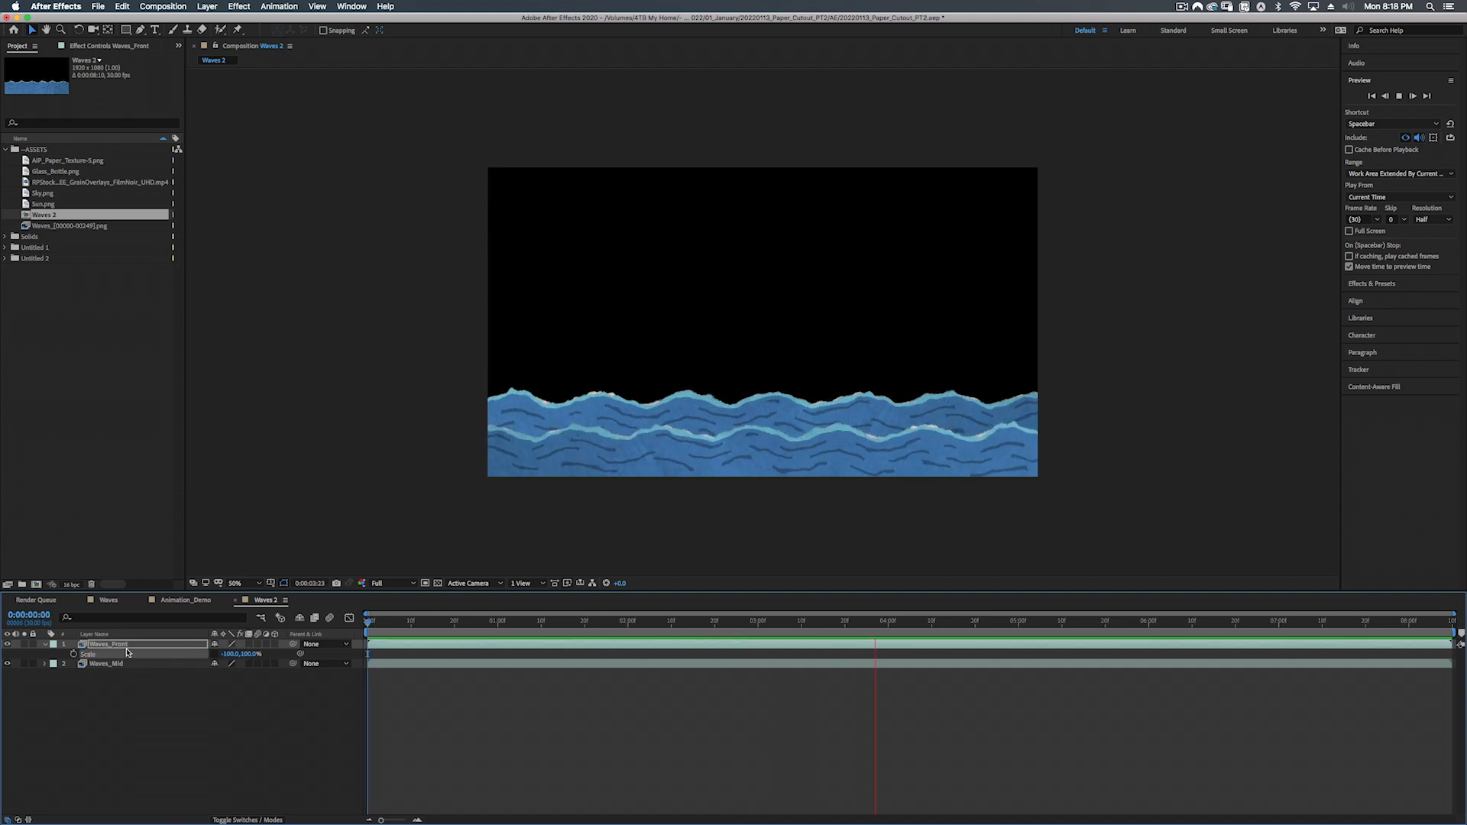
Step: Duplicate Waves_Front, place the copy beneath Waves_Mid in the layer stack and rename it Waves_Back
{"action": "left_click", "coordinate": [122, 646]}
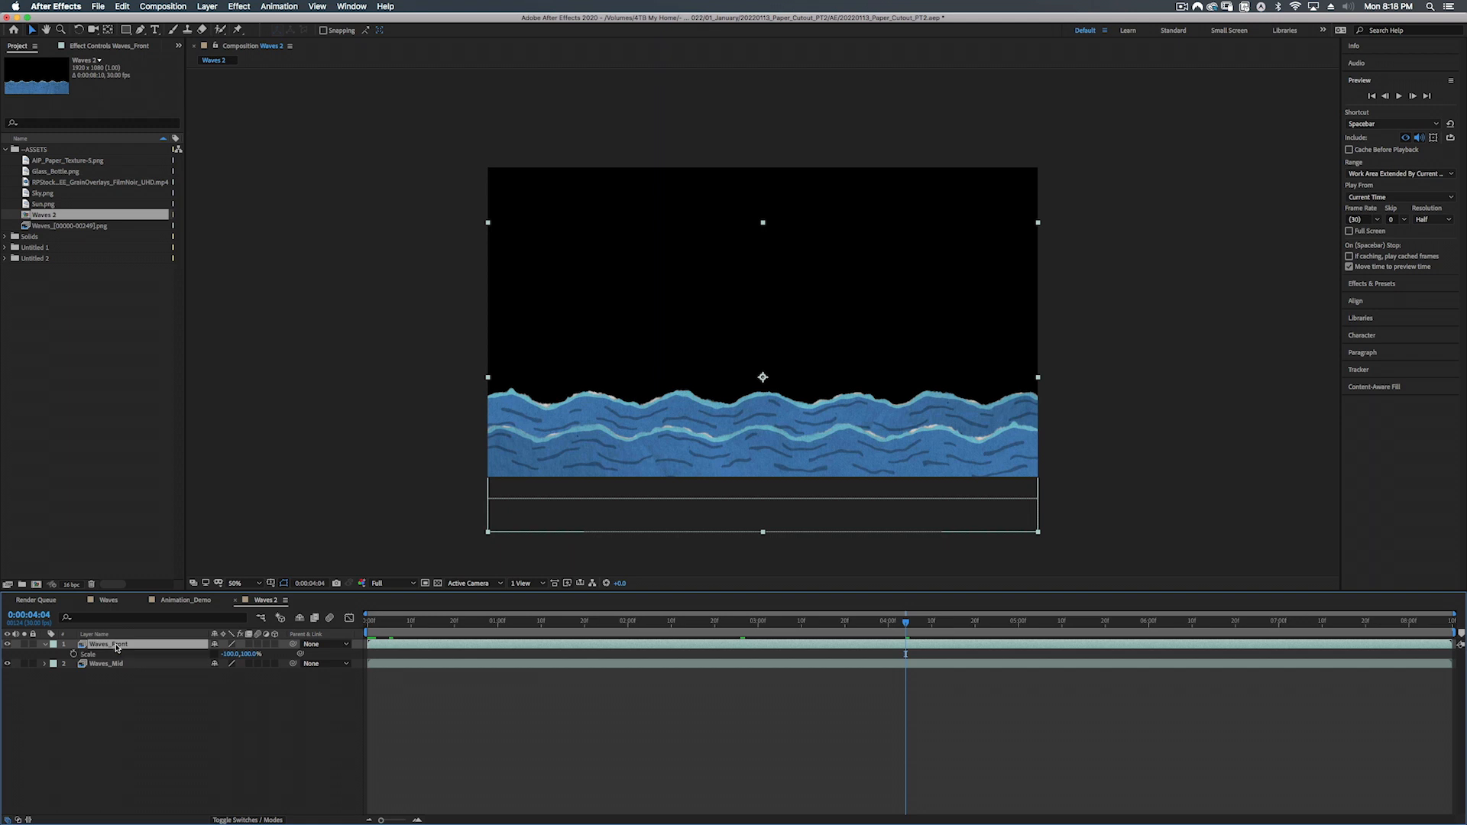
{"action": "key", "text": "super+d"}
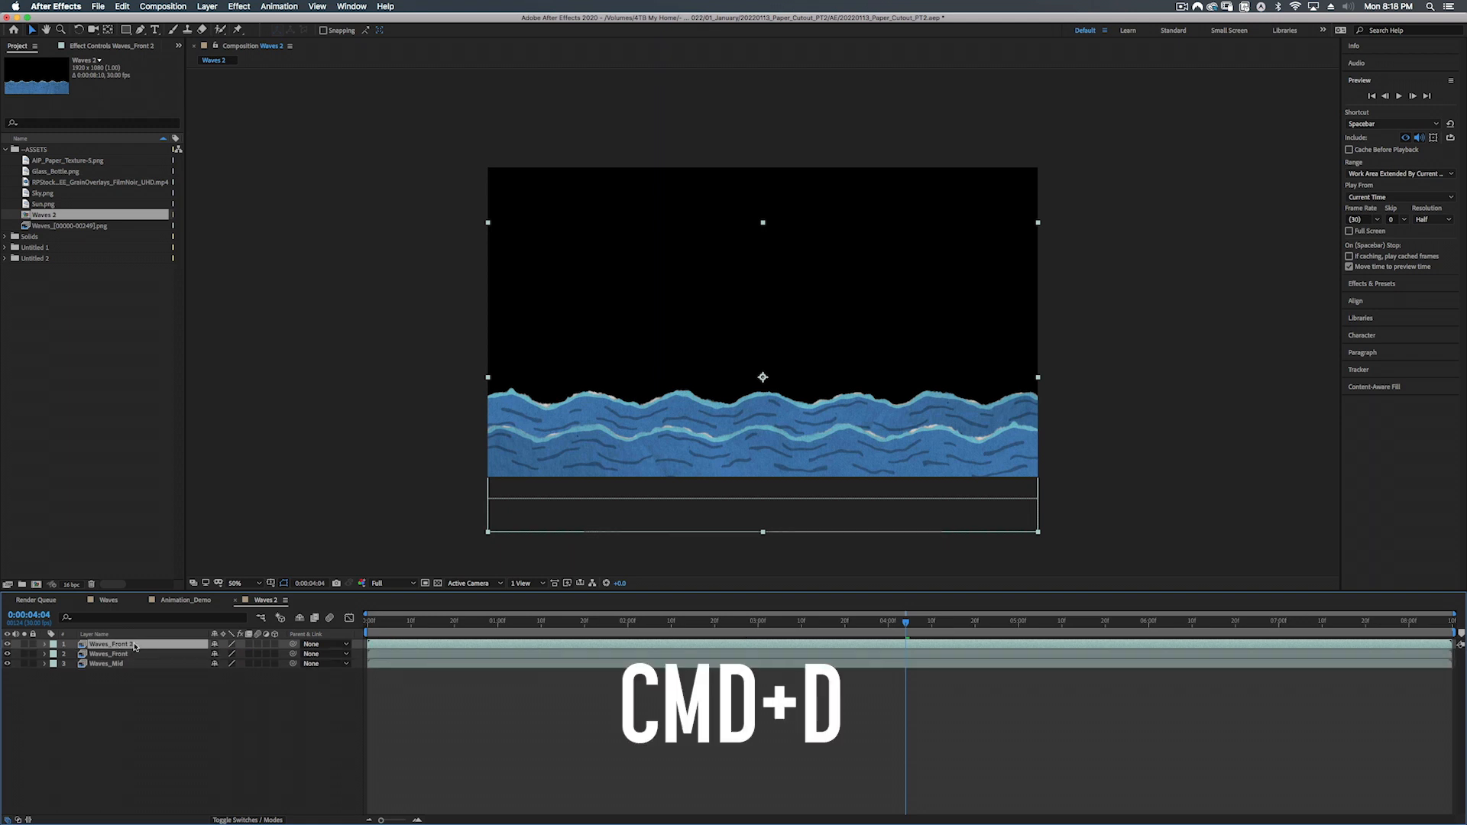
{"action": "left_click_drag", "start_coordinate": [134, 647], "coordinate": [108, 676]}
{"action": "key", "text": "Return"}
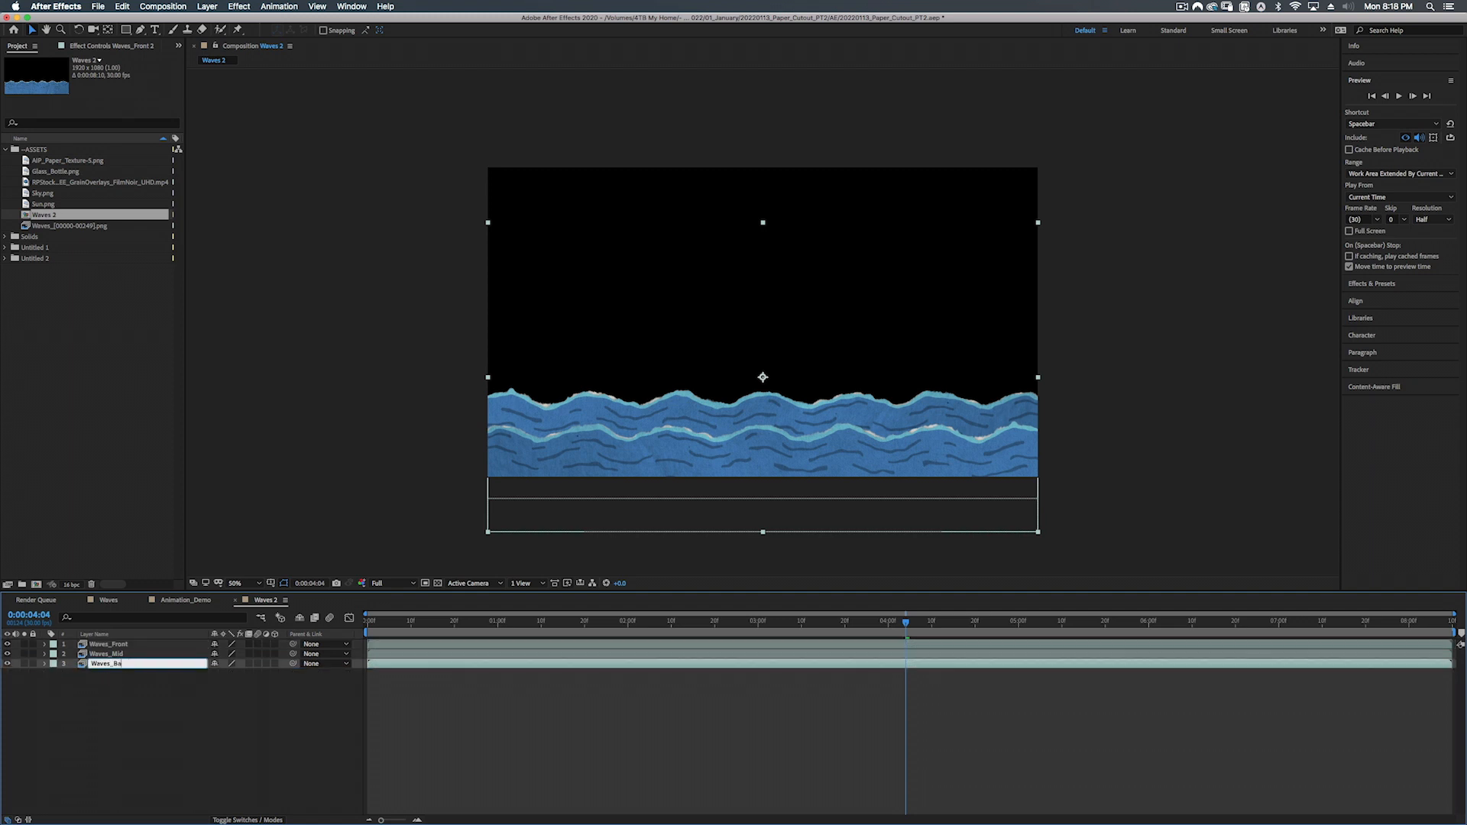
{"action": "key", "text": "Return"}
Step: Raise the Waves_Back layer straight up so its crests sit above those of Waves_Mid
{"action": "left_click_drag", "start_coordinate": [704, 409], "coordinate": [703, 361]}
{"action": "key", "text": "super+z"}
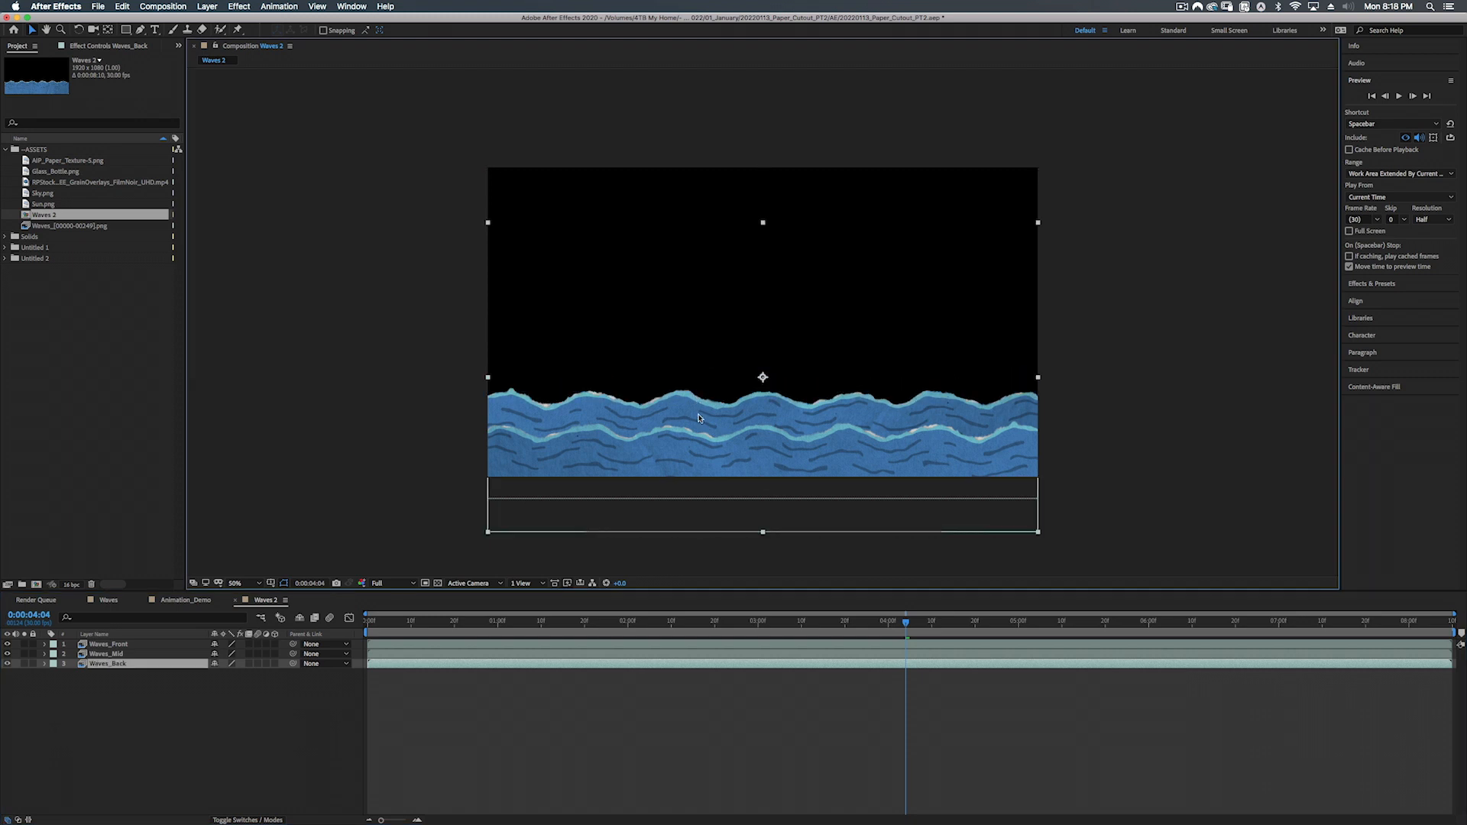
{"action": "left_click_drag", "start_coordinate": [702, 424], "coordinate": [703, 419]}
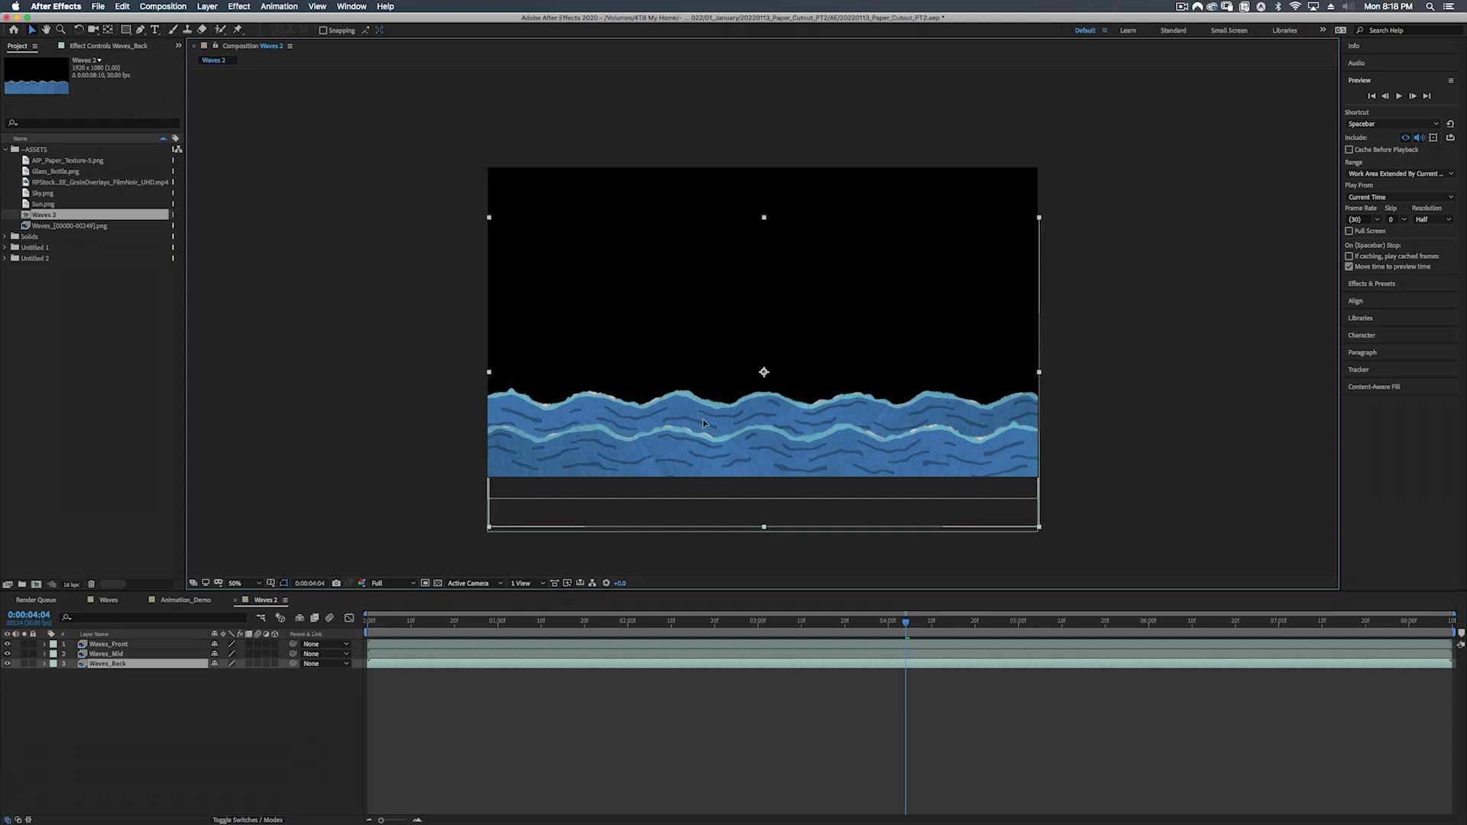
{"action": "left_click_drag", "start_coordinate": [703, 418], "coordinate": [702, 362]}
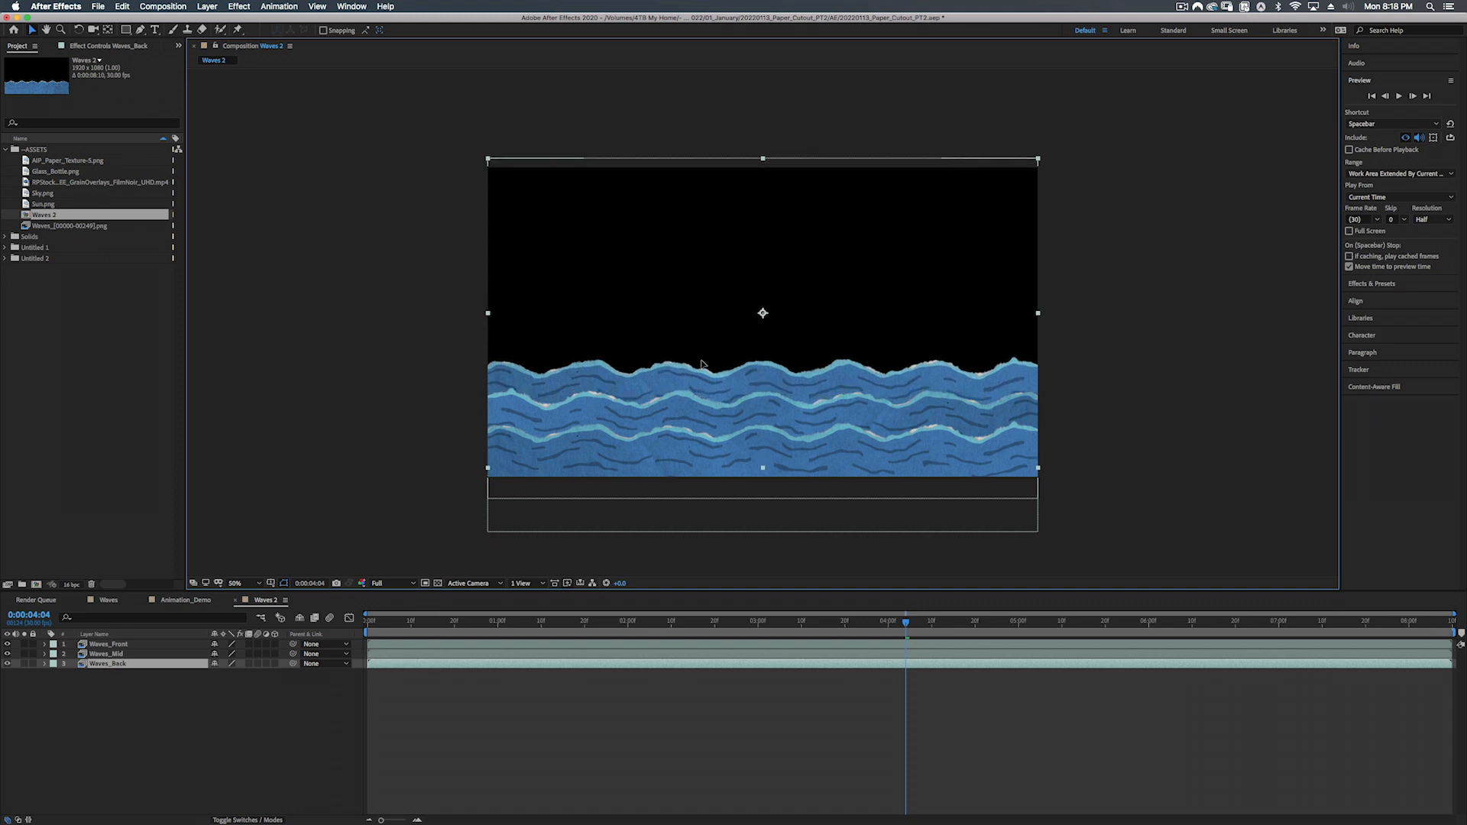
Step: Shift all three wave layers slightly down together at the first frame and move the Waves 2 composition out of the ~ASSETS folder
{"action": "left_click", "coordinate": [617, 621]}
{"action": "key", "text": "Home"}
{"action": "key", "text": "super+a"}
{"action": "left_click_drag", "start_coordinate": [644, 422], "coordinate": [644, 433]}
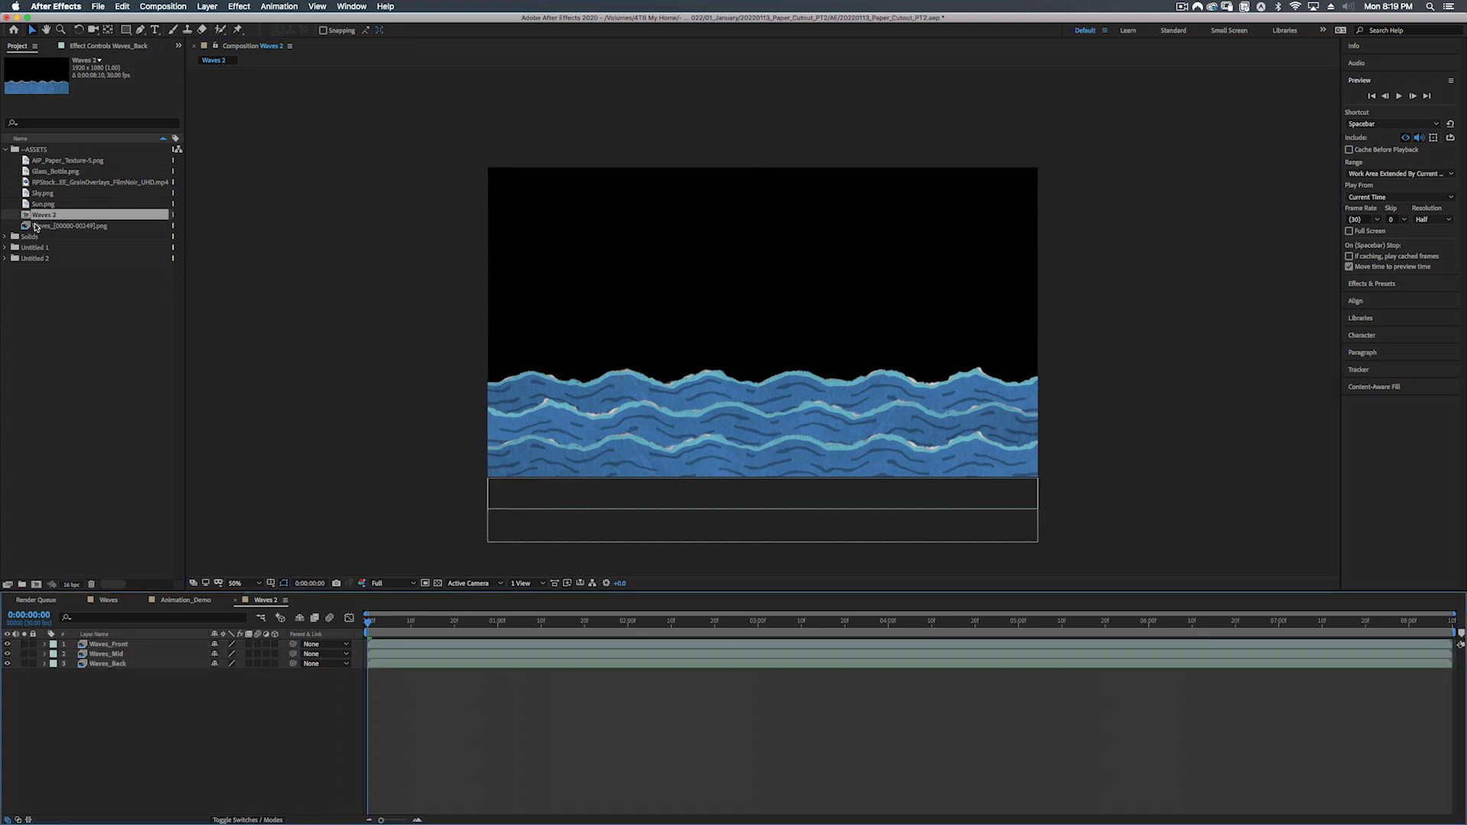
{"action": "left_click_drag", "start_coordinate": [27, 218], "coordinate": [18, 334]}
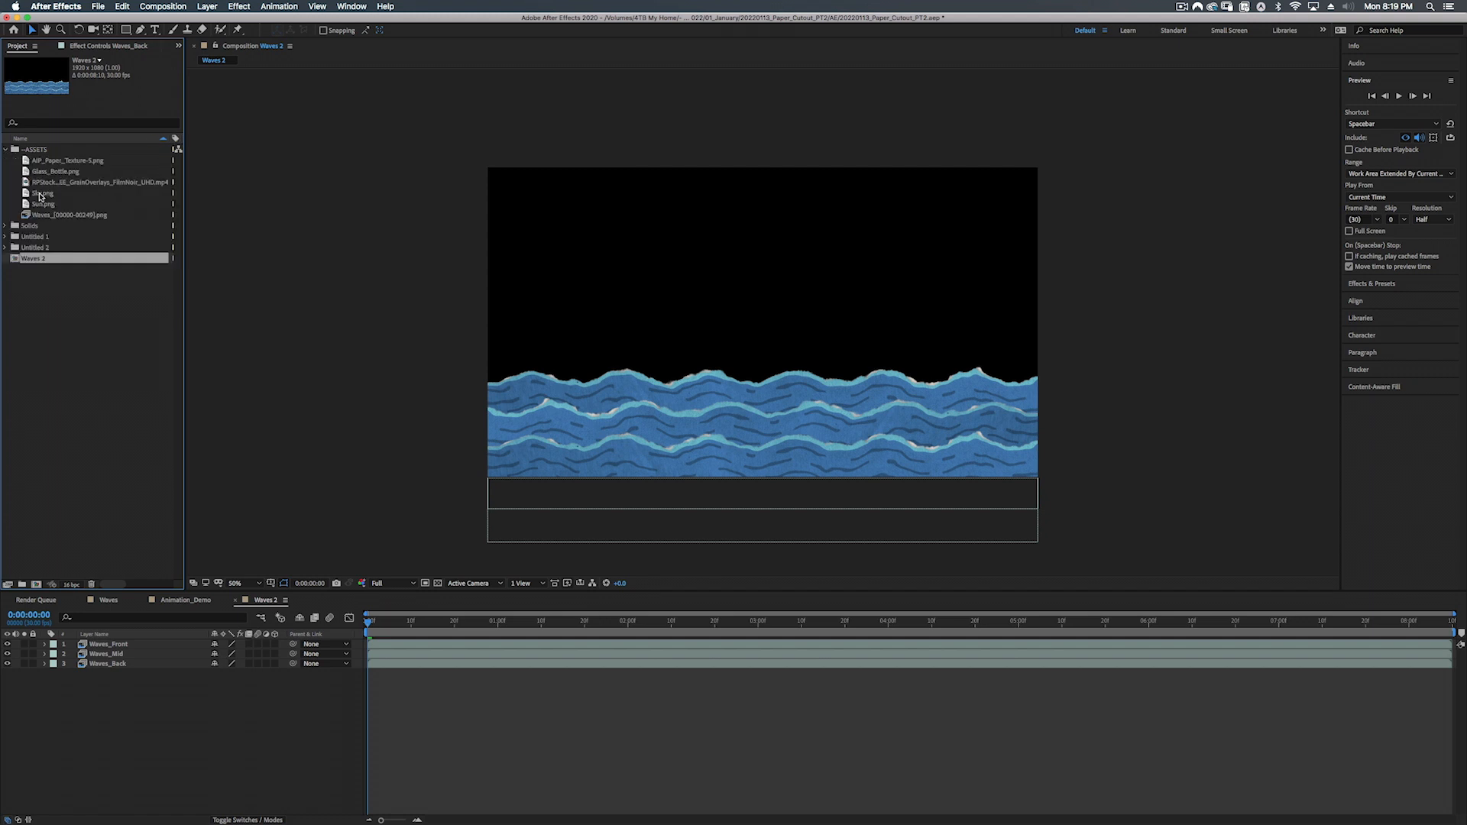
Step: Add Sun.png beneath the wave layers, raise it above the waves, and add Sky.png as the lowest layer
{"action": "left_click_drag", "start_coordinate": [42, 205], "coordinate": [120, 696]}
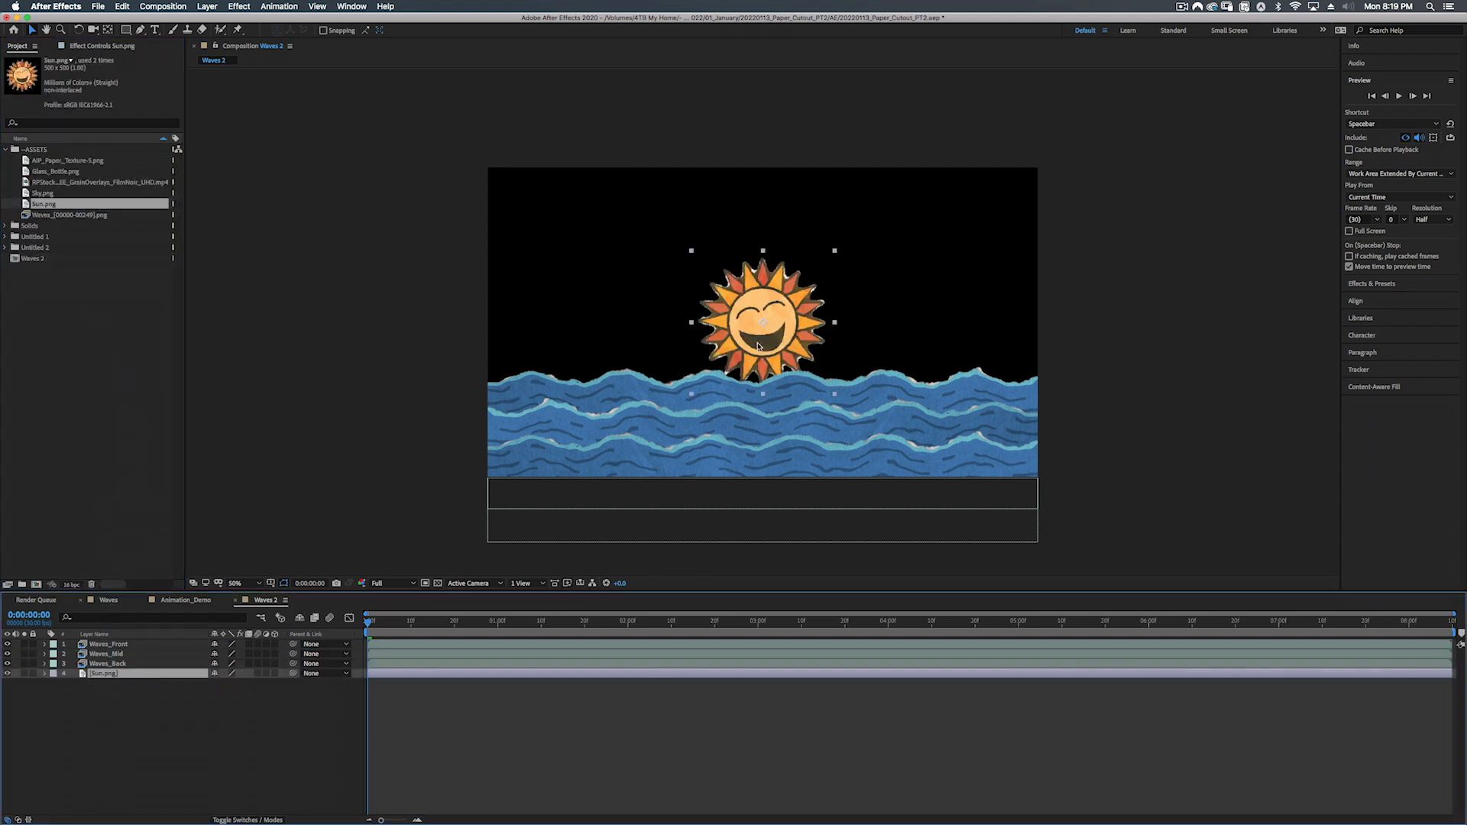
{"action": "left_click_drag", "start_coordinate": [768, 327], "coordinate": [766, 255]}
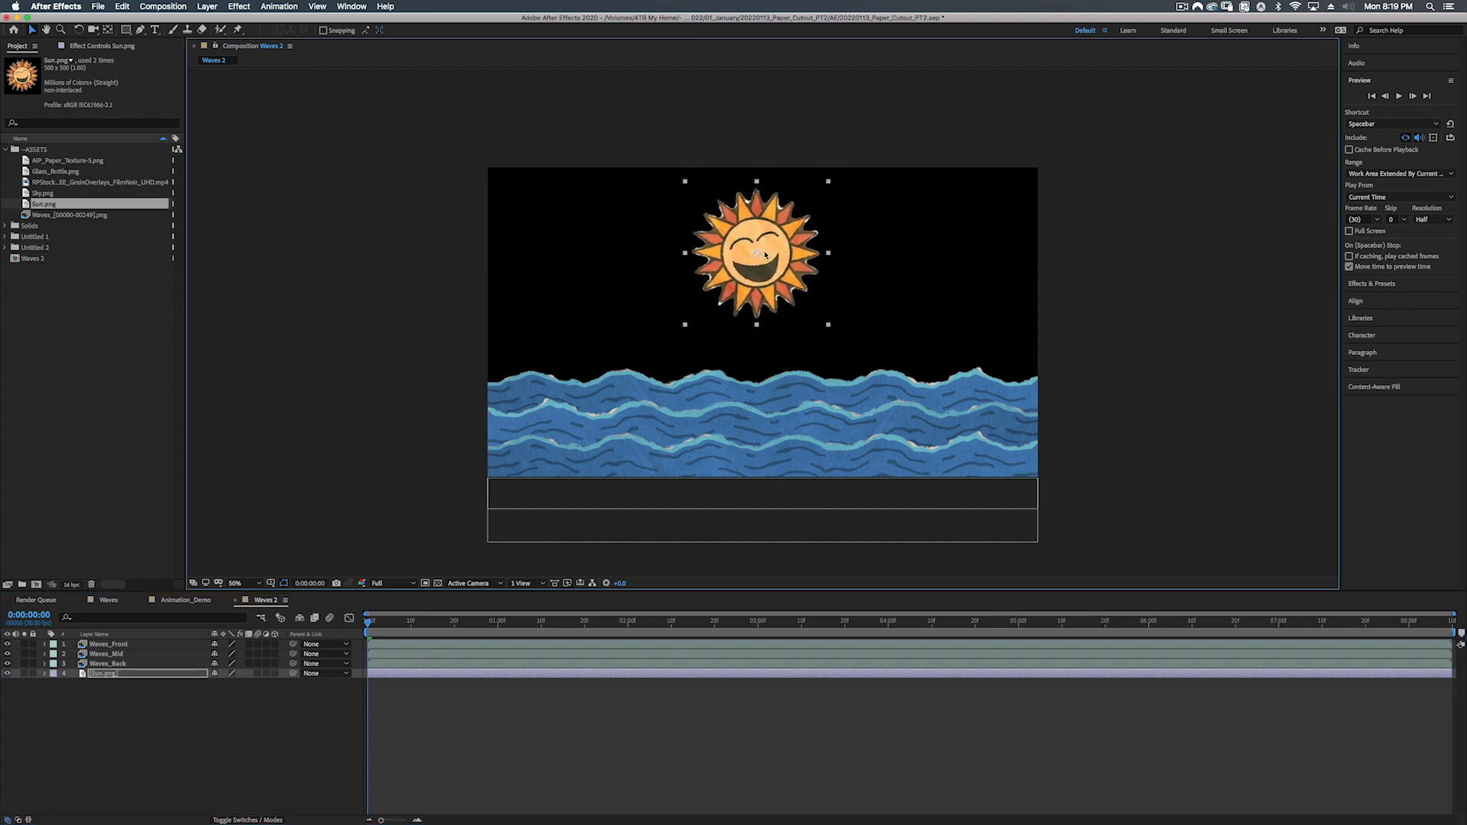
{"action": "left_click_drag", "start_coordinate": [41, 196], "coordinate": [111, 713]}
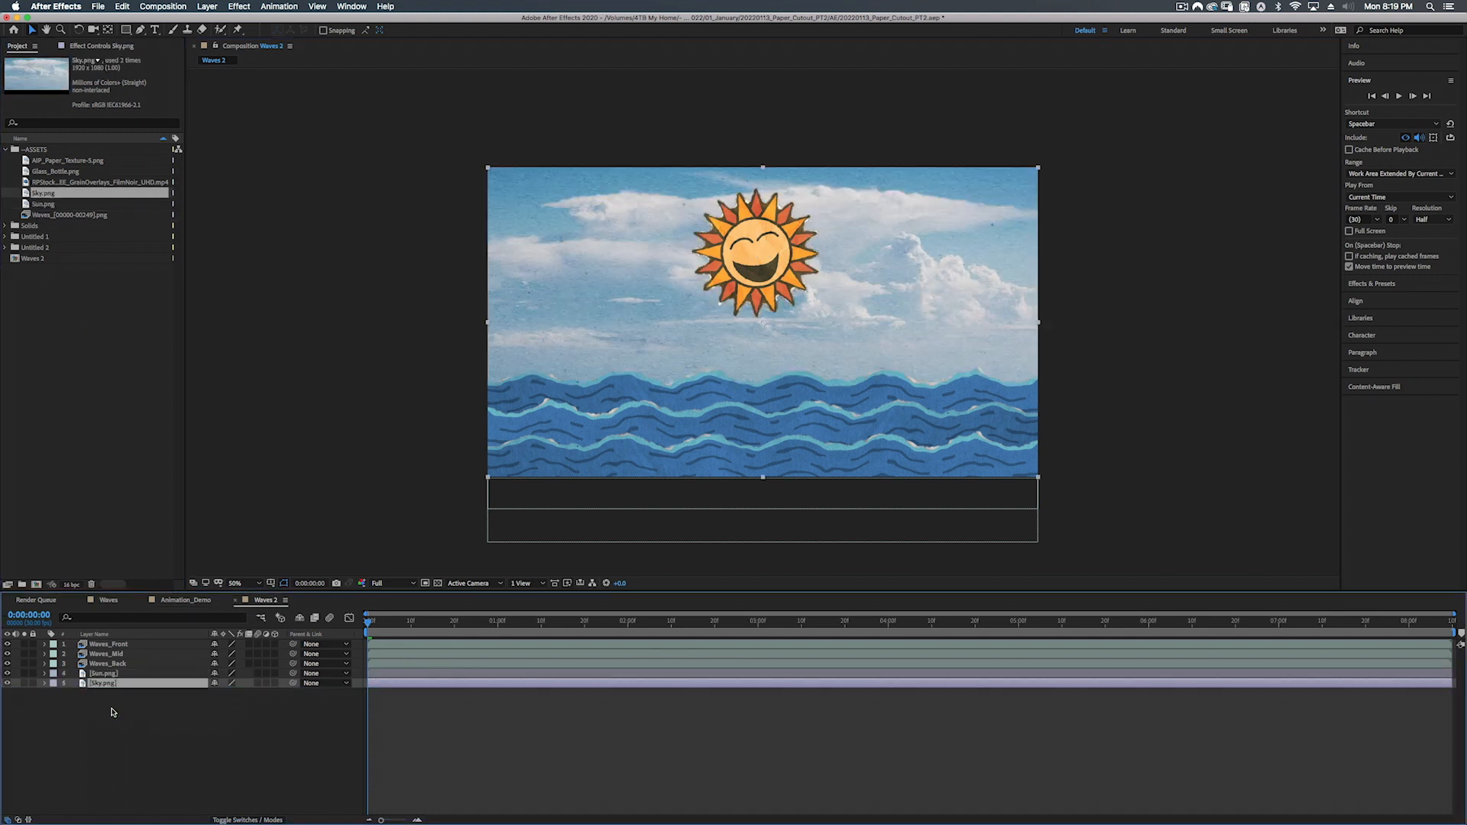
Step: Add Glass_Bottle.png between Waves_Mid and Waves_Back and position the bottle in the water to the right of the sun
{"action": "left_click", "coordinate": [52, 173]}
{"action": "mouse_move", "coordinate": [152, 669]}
{"action": "left_mouse_down"}
{"action": "mouse_move", "coordinate": [115, 646]}
{"action": "mouse_move", "coordinate": [114, 678]}
{"action": "mouse_move", "coordinate": [111, 658]}
{"action": "mouse_move", "coordinate": [125, 658]}
{"action": "left_mouse_up"}
{"action": "left_click_drag", "start_coordinate": [776, 334], "coordinate": [885, 370]}
{"action": "left_click_drag", "start_coordinate": [70, 161], "coordinate": [364, 627]}
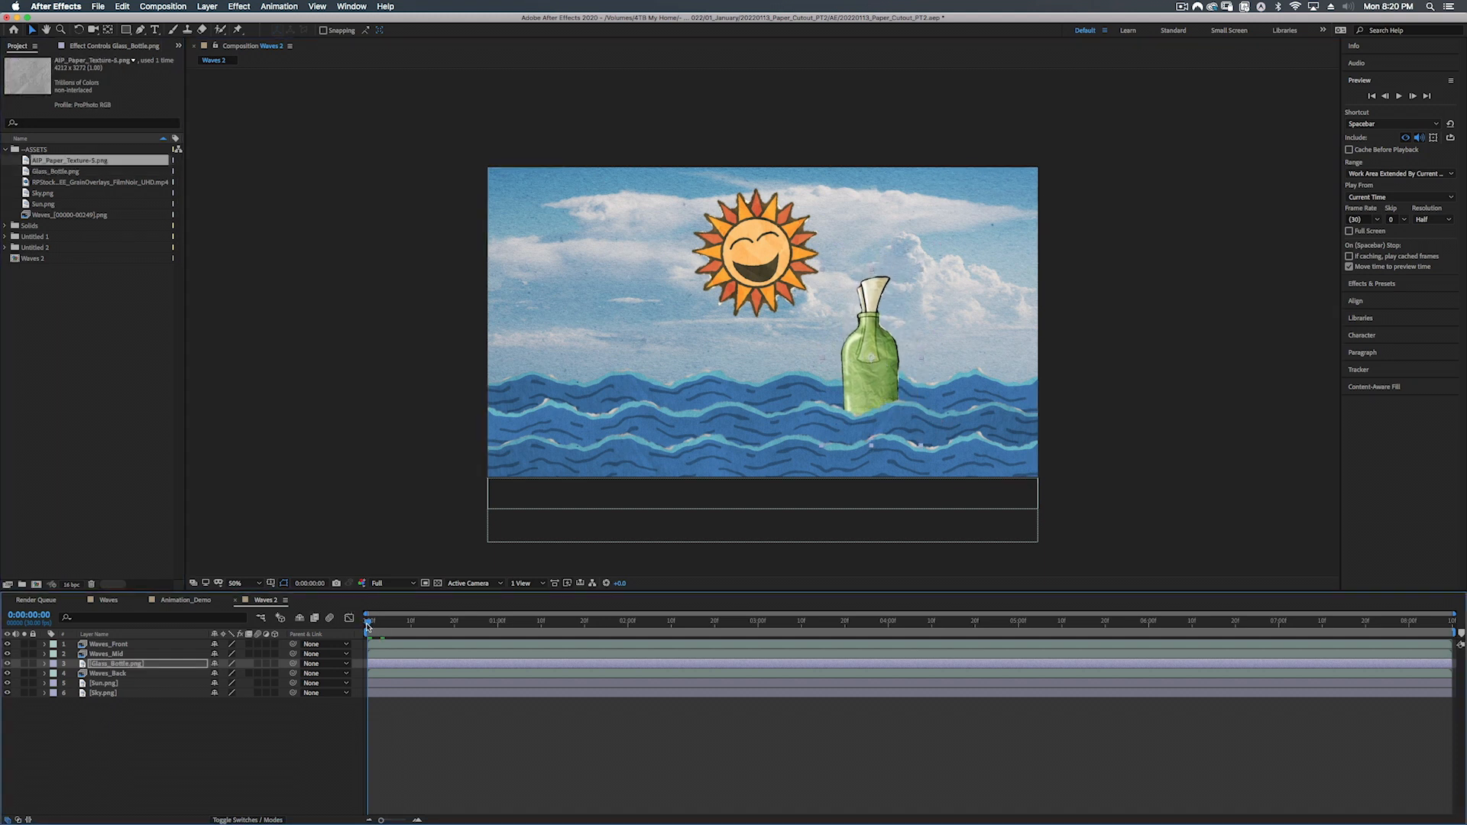
Step: Play back the scene, shift the bottle further right in the water and test a rotation of 7° about its centre
{"action": "key", "text": "space"}
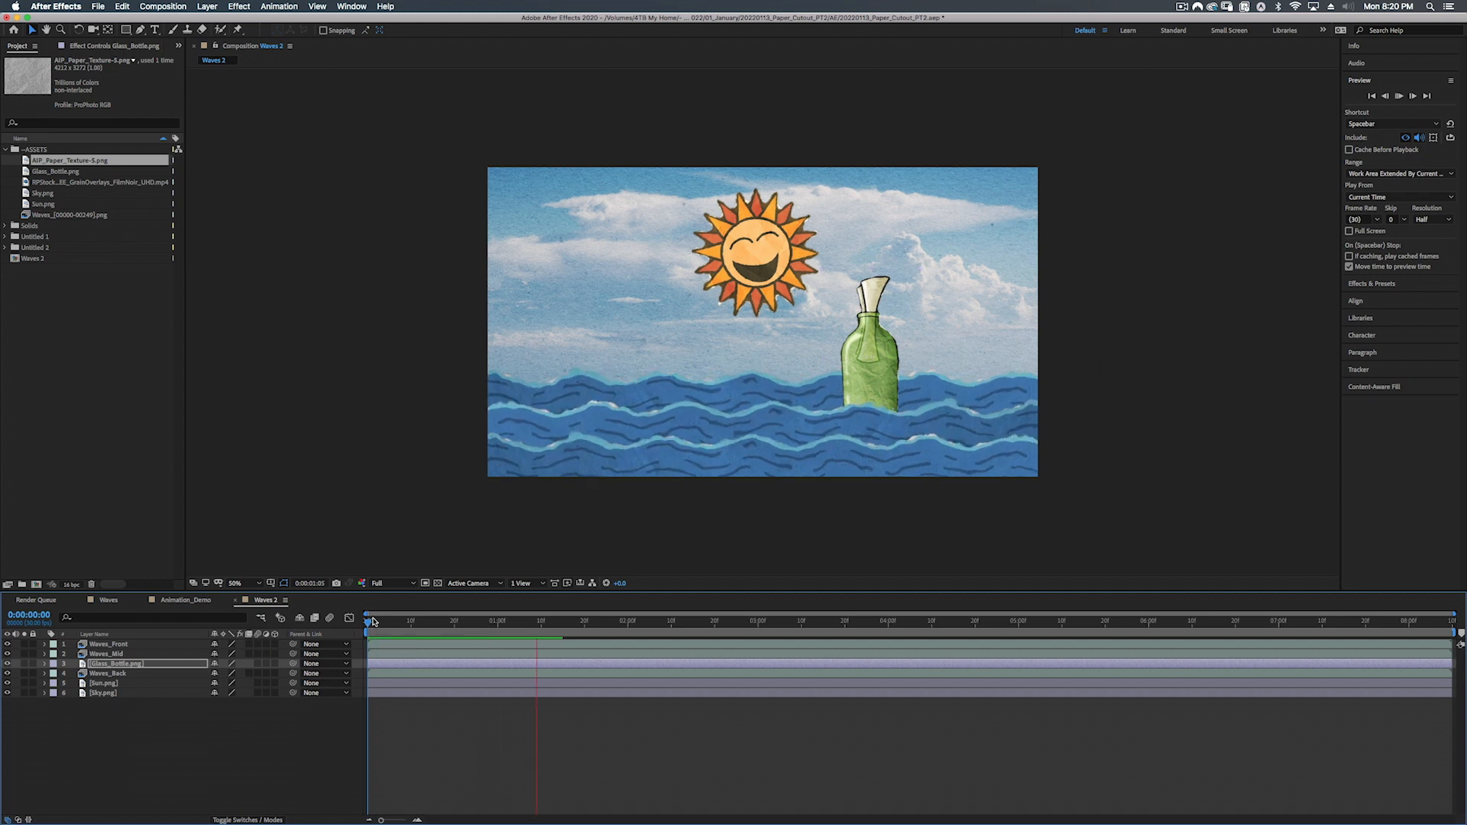
{"action": "mouse_move", "coordinate": [866, 373]}
{"action": "left_mouse_down"}
{"action": "mouse_move", "coordinate": [882, 364]}
{"action": "mouse_move", "coordinate": [779, 379]}
{"action": "mouse_move", "coordinate": [538, 373]}
{"action": "mouse_move", "coordinate": [856, 382]}
{"action": "left_mouse_up"}
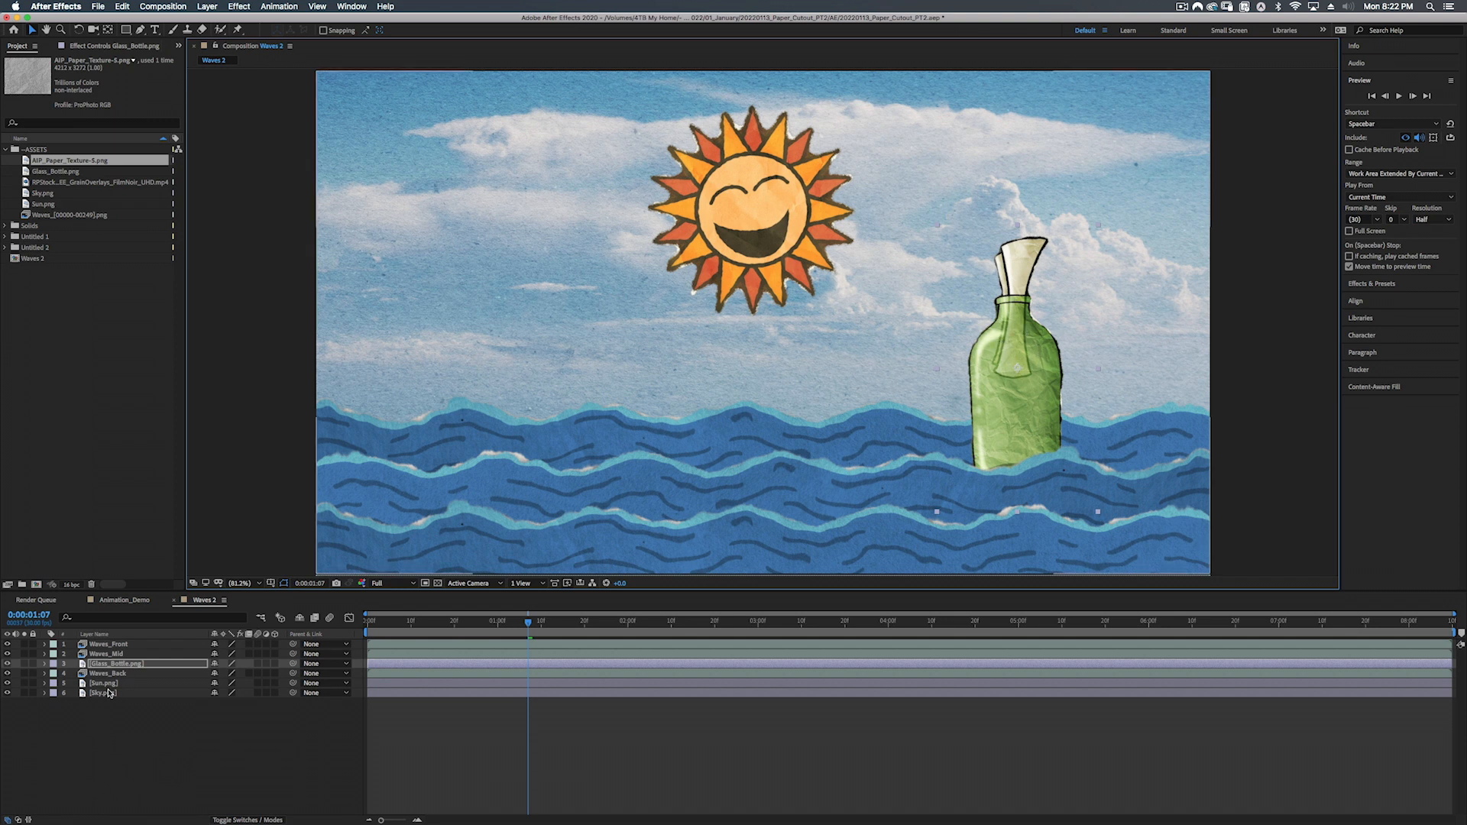
{"action": "key", "text": "r"}
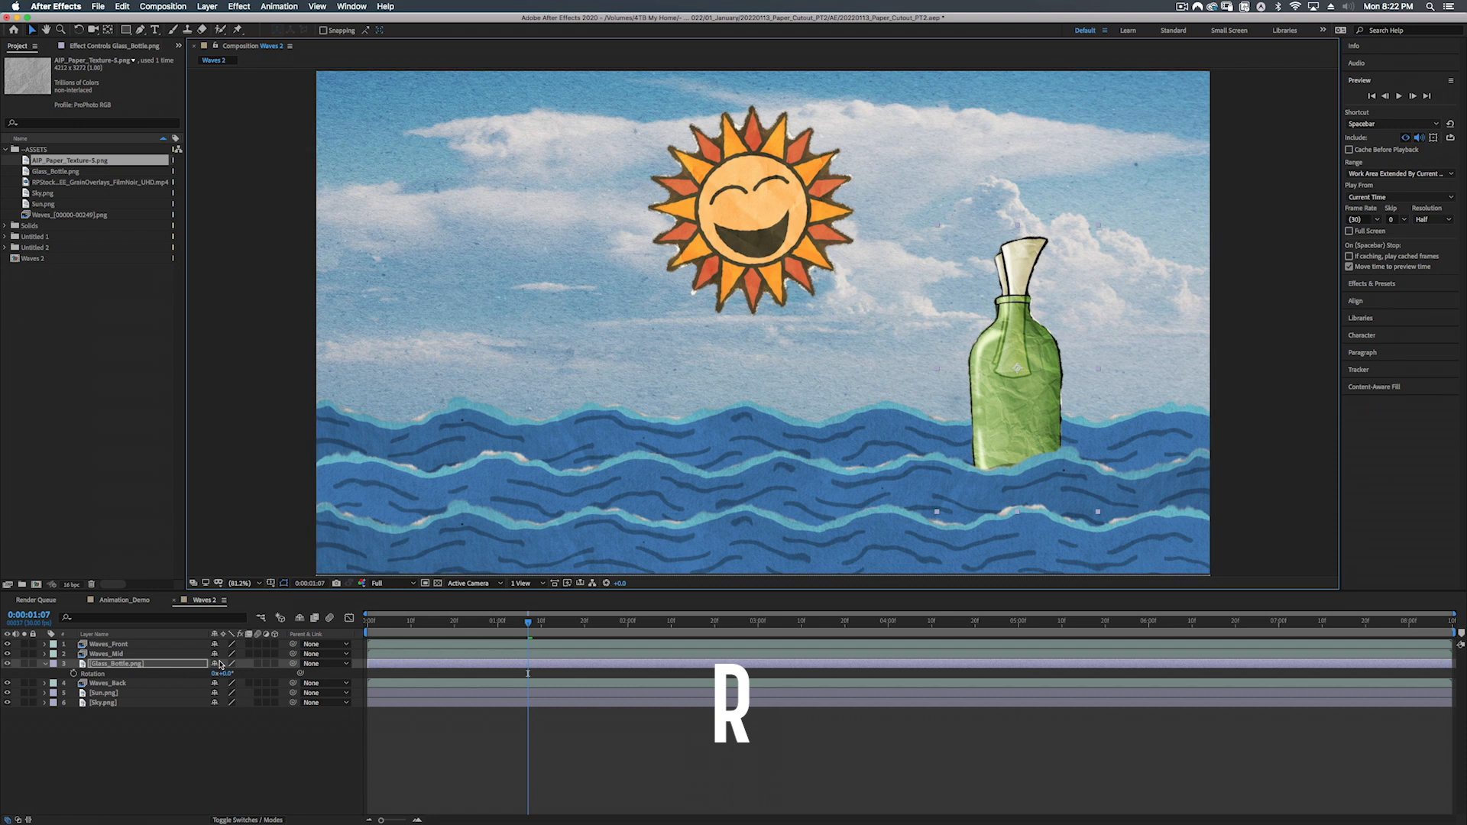
{"action": "mouse_move", "coordinate": [224, 674]}
{"action": "left_mouse_down"}
{"action": "mouse_move", "coordinate": [250, 674]}
{"action": "mouse_move", "coordinate": [226, 673]}
{"action": "left_mouse_up"}
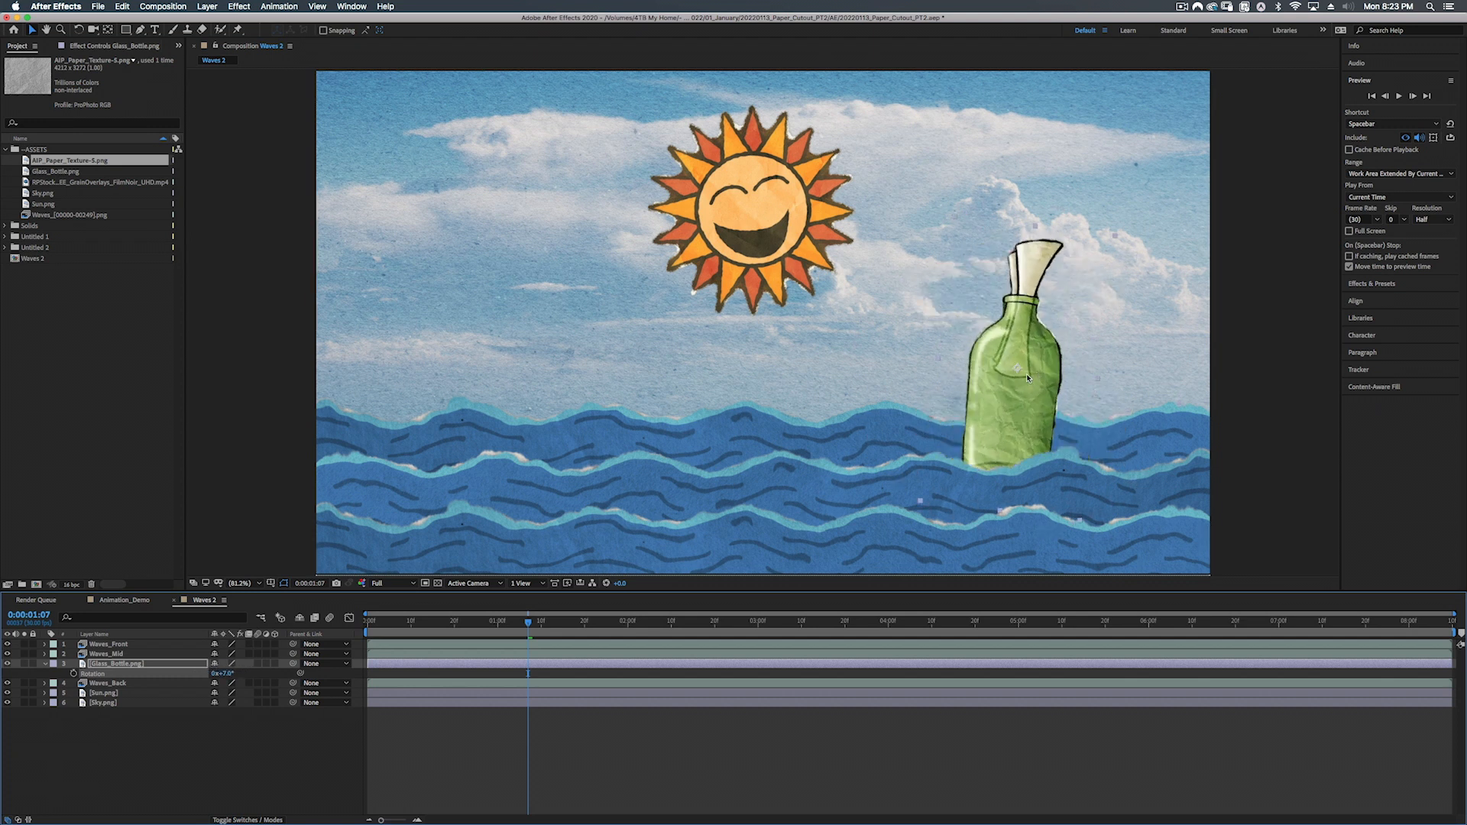
Step: Move the bottle's anchor point from its centre down to its base near the waterline
{"action": "left_click", "coordinate": [1018, 372]}
{"action": "scroll", "coordinate": [1019, 372], "scroll_direction": "up", "scroll_amount": 2}
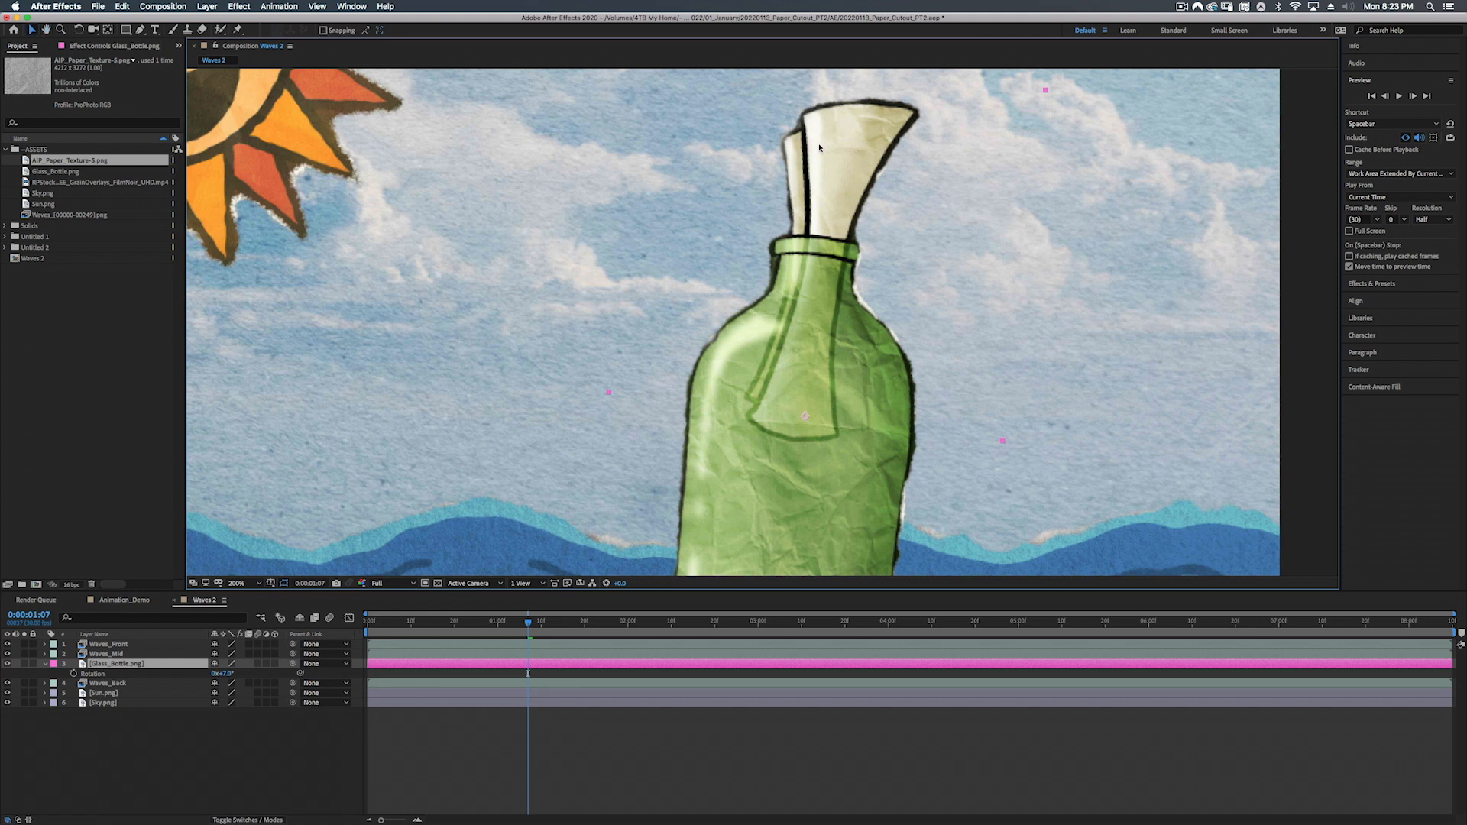
{"action": "scroll", "coordinate": [761, 322], "scroll_direction": "down", "scroll_amount": 3}
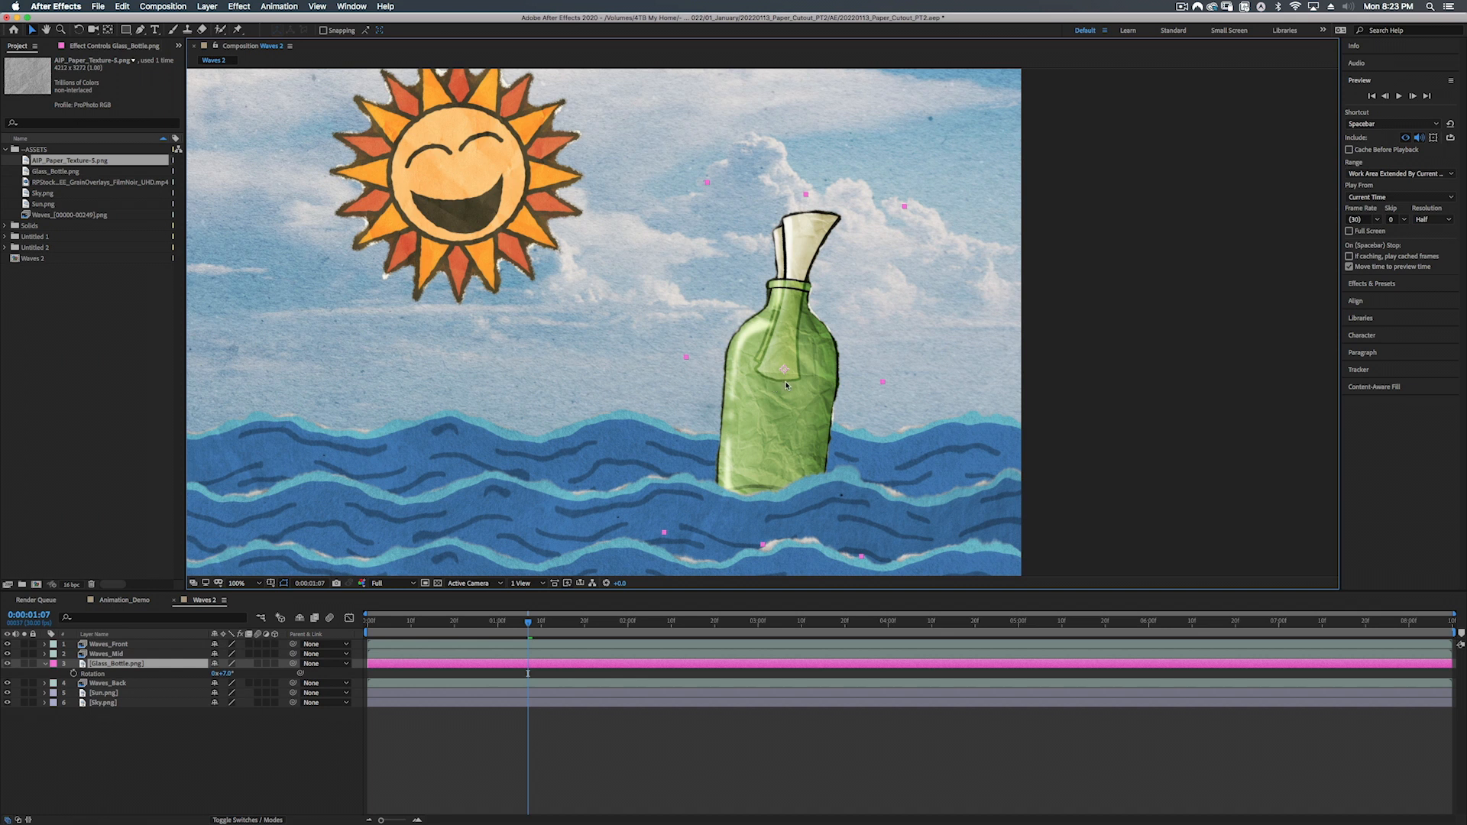
{"action": "key", "text": "y"}
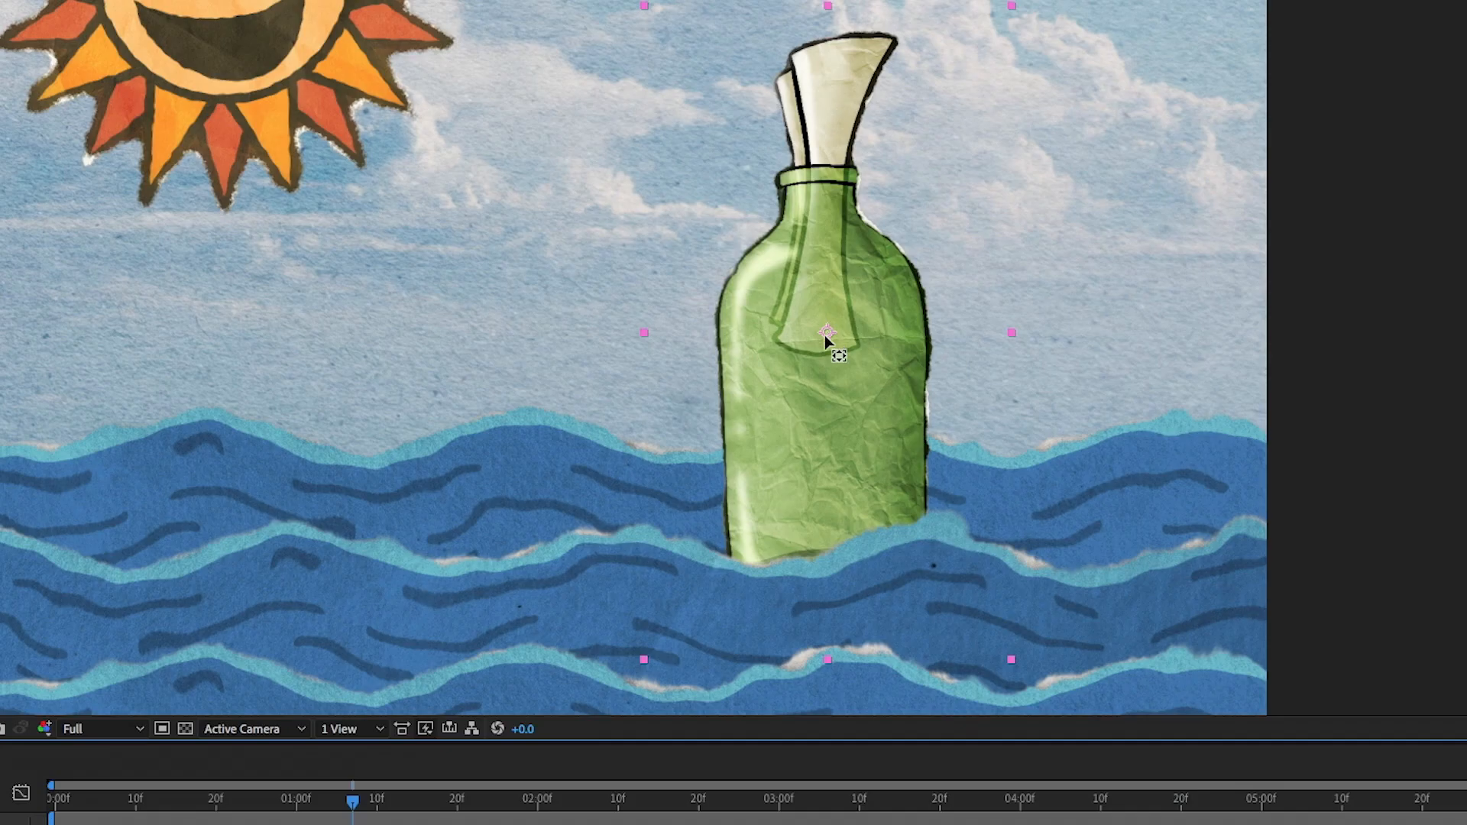
{"action": "left_click_drag", "start_coordinate": [826, 342], "coordinate": [834, 511]}
{"action": "left_click_drag", "start_coordinate": [835, 527], "coordinate": [836, 521]}
{"action": "left_click_drag", "start_coordinate": [858, 343], "coordinate": [860, 254]}
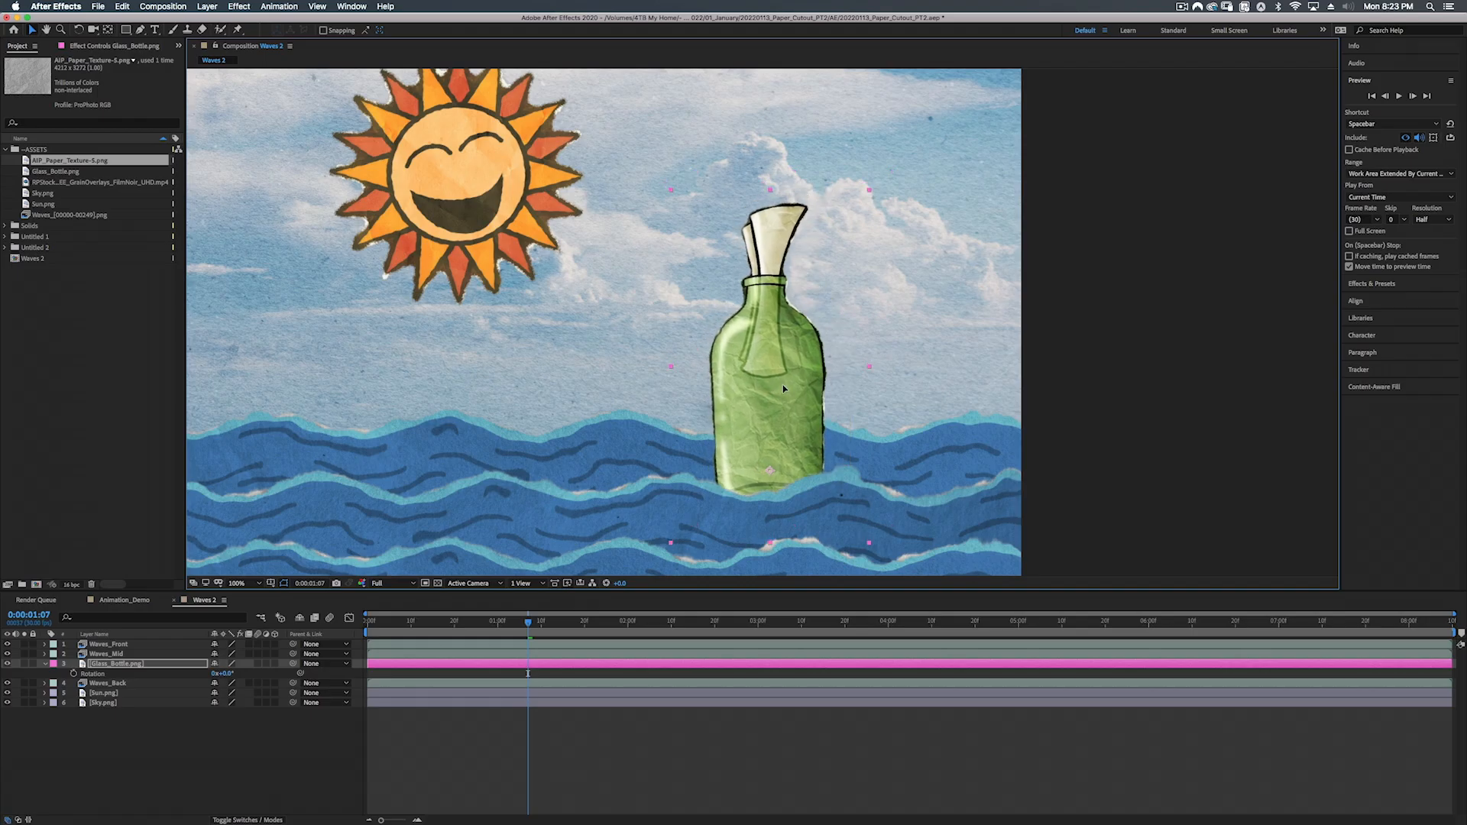
Step: Lower the bottle slightly in the water, test its tilt around the new pivot and undo that tilt
{"action": "left_click_drag", "start_coordinate": [783, 388], "coordinate": [787, 392]}
{"action": "mouse_move", "coordinate": [224, 674]}
{"action": "left_mouse_down"}
{"action": "mouse_move", "coordinate": [256, 674]}
{"action": "mouse_move", "coordinate": [224, 674]}
{"action": "left_mouse_up"}
{"action": "key", "text": "super+z"}
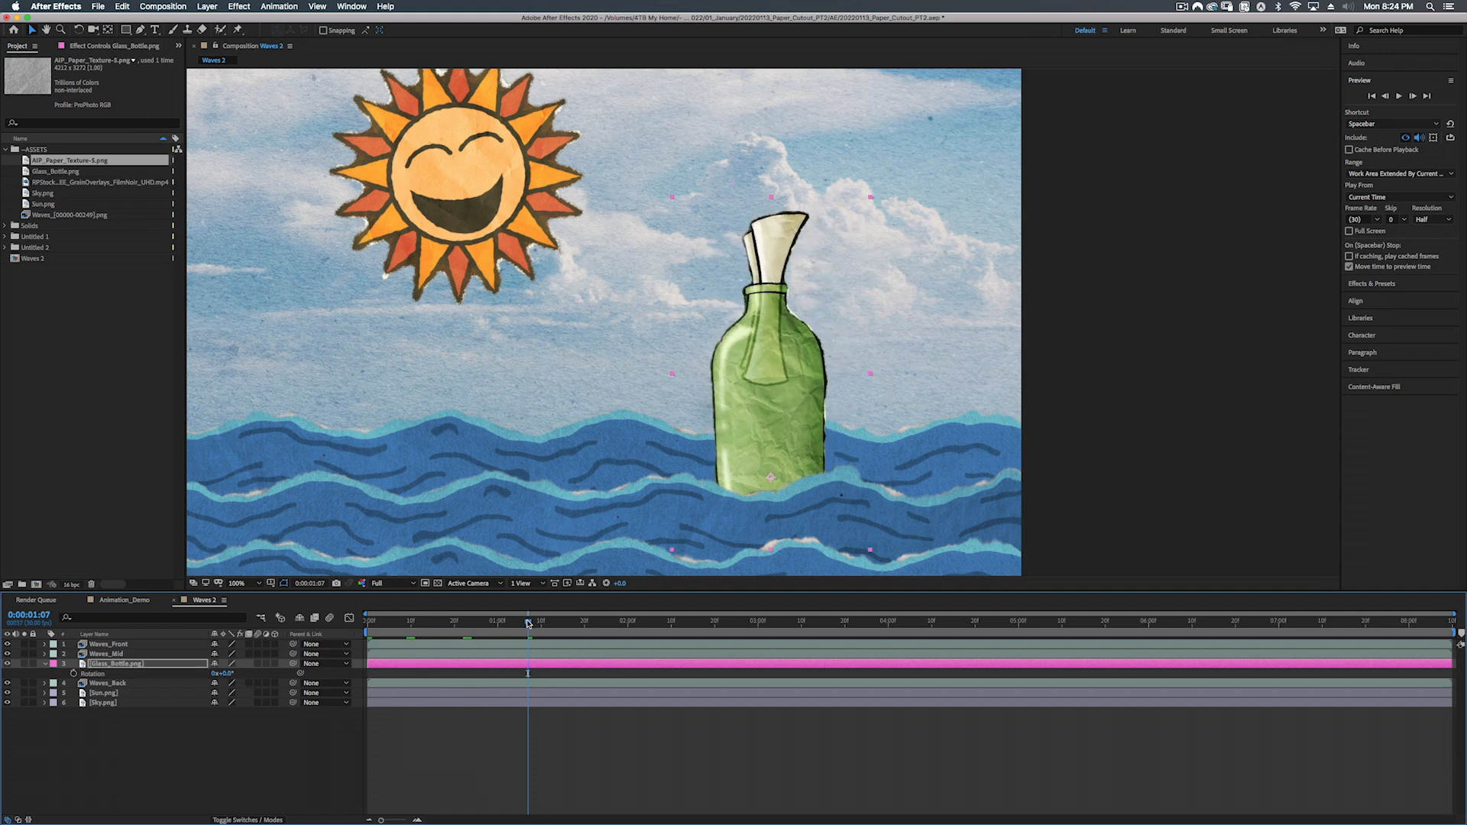
Step: Set the bottle's rotation to -11° at the first frame and start keyframing it there
{"action": "left_click_drag", "start_coordinate": [528, 623], "coordinate": [299, 621]}
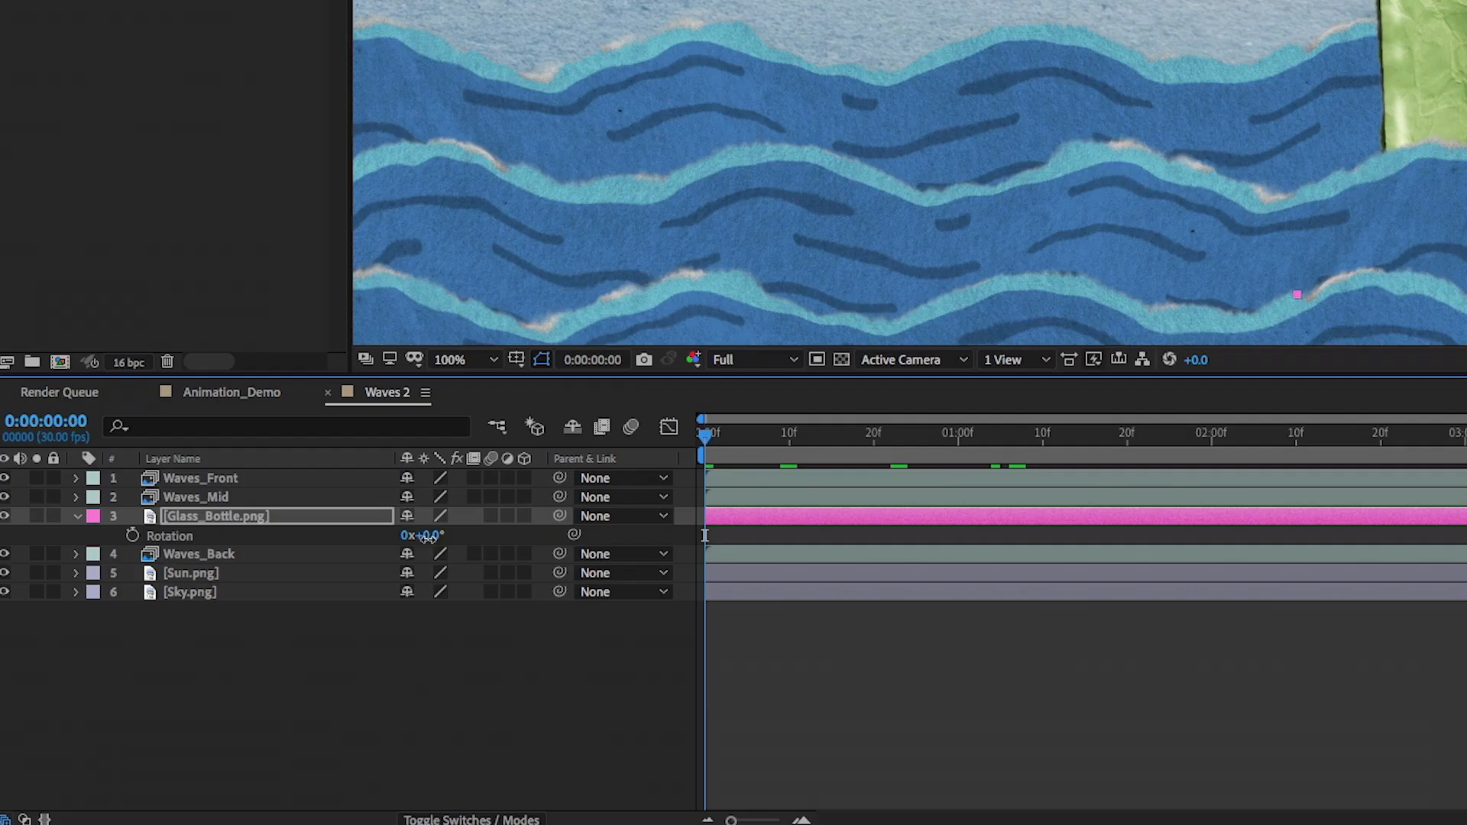
{"action": "left_click_drag", "start_coordinate": [227, 674], "coordinate": [225, 680]}
{"action": "left_click_drag", "start_coordinate": [428, 550], "coordinate": [425, 552]}
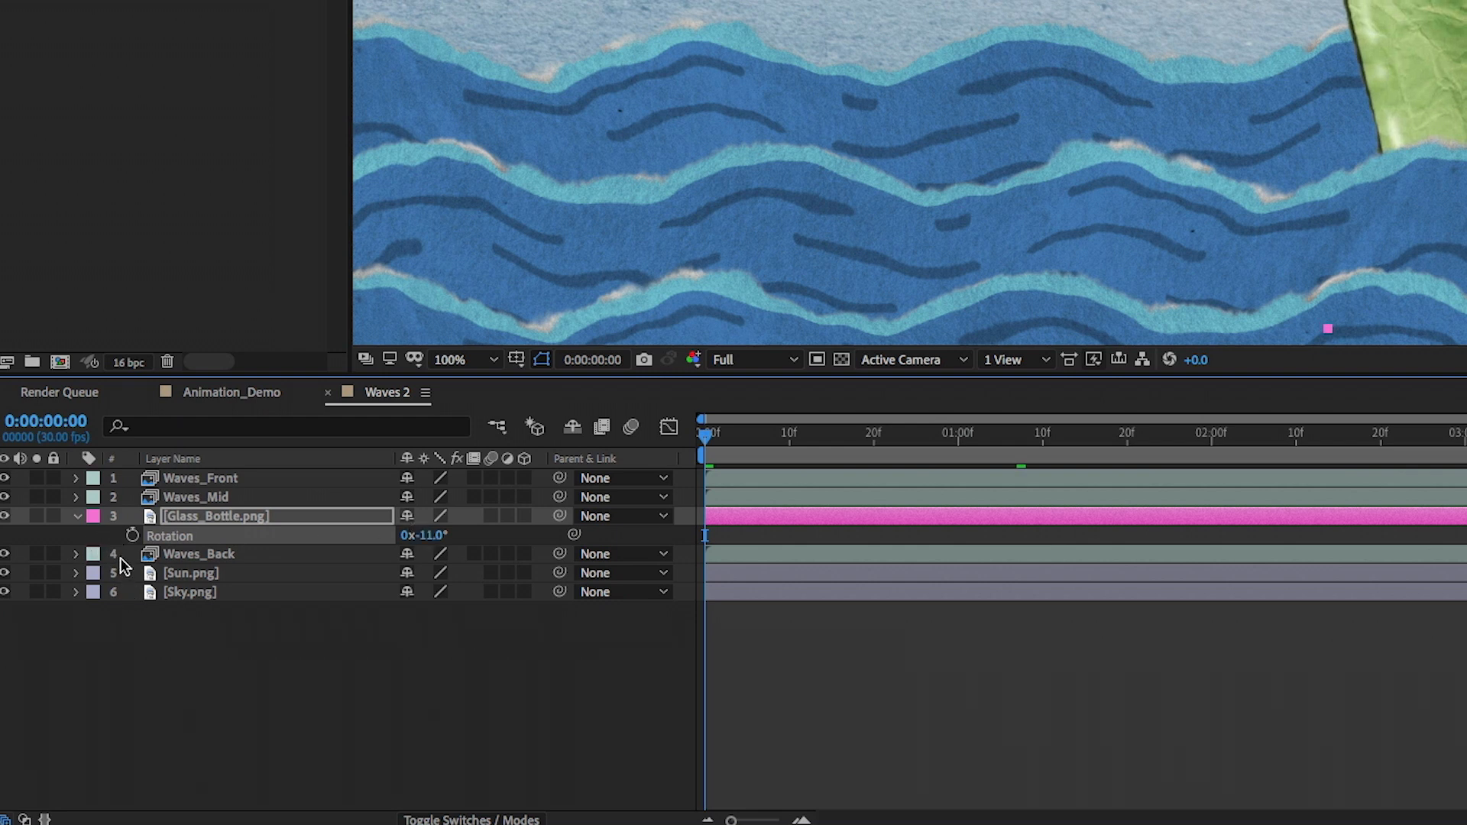
{"action": "left_click", "coordinate": [133, 535]}
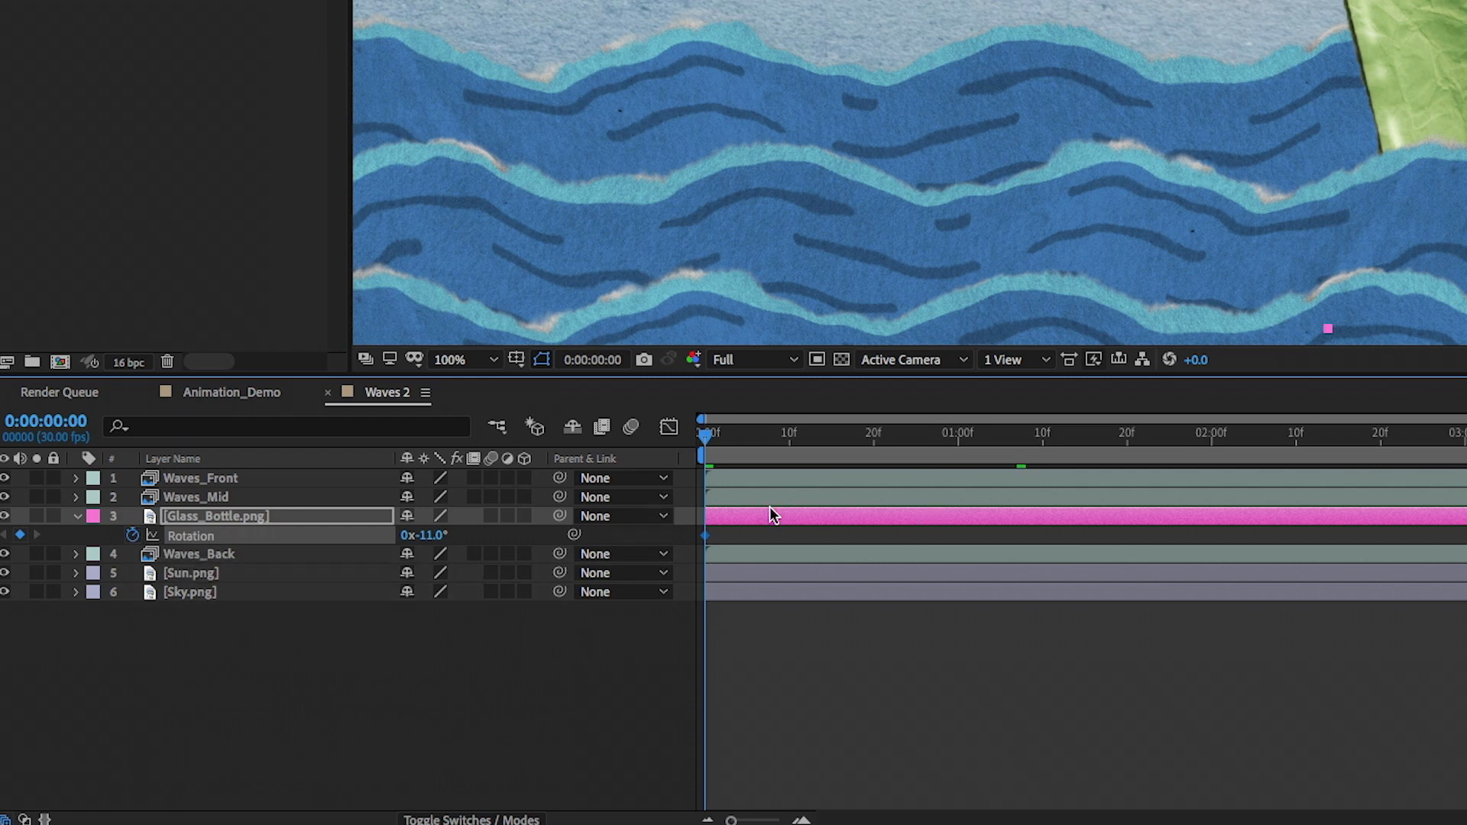
Step: Keyframe the bottle's rotation at 10° on second 1, -9° on second 2 and 14° on second 3, and preview the rocking
{"action": "left_click_drag", "start_coordinate": [711, 437], "coordinate": [960, 437]}
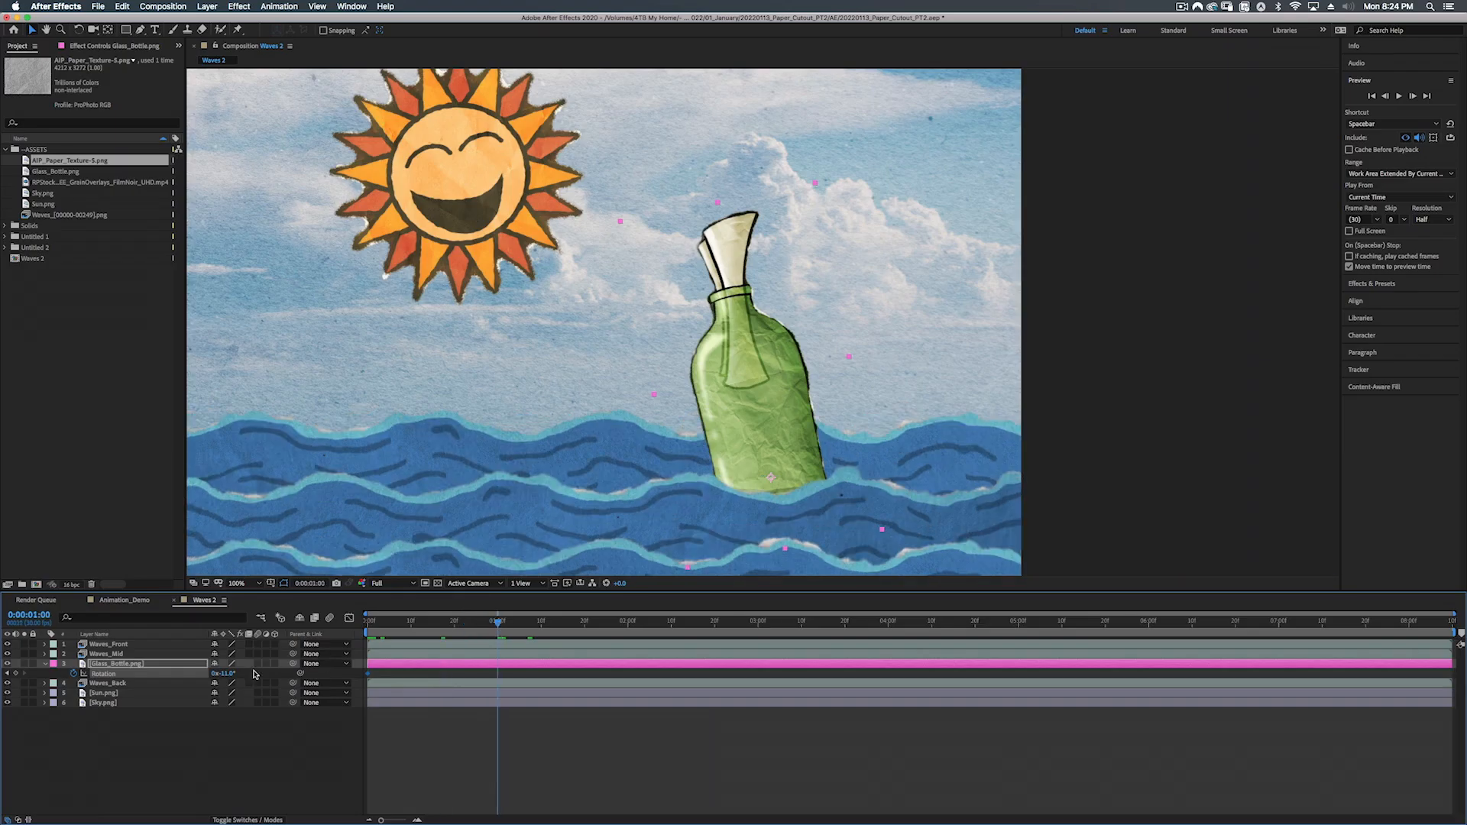
{"action": "left_click_drag", "start_coordinate": [232, 678], "coordinate": [244, 673]}
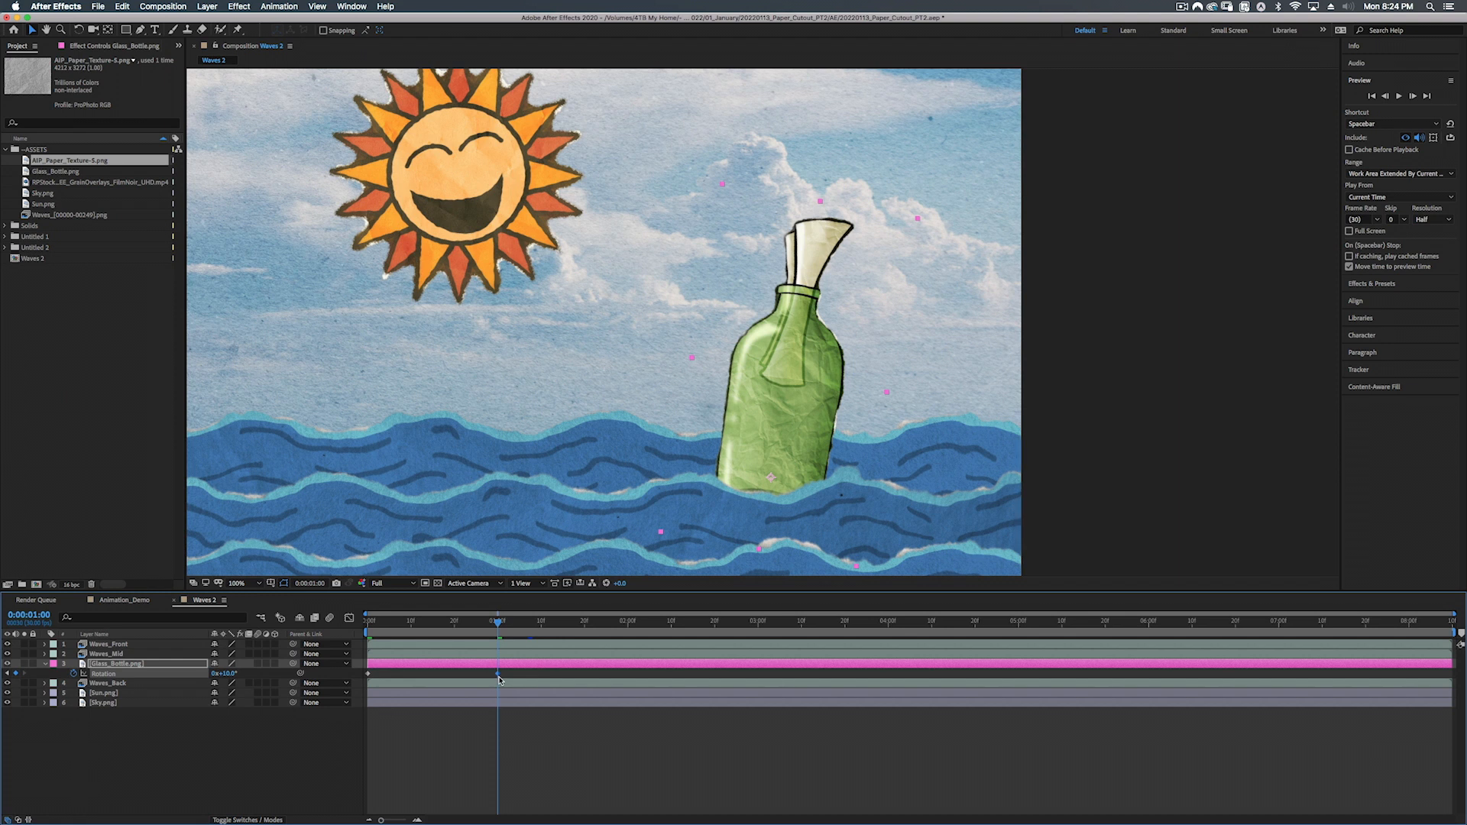
{"action": "left_click_drag", "start_coordinate": [499, 625], "coordinate": [627, 623]}
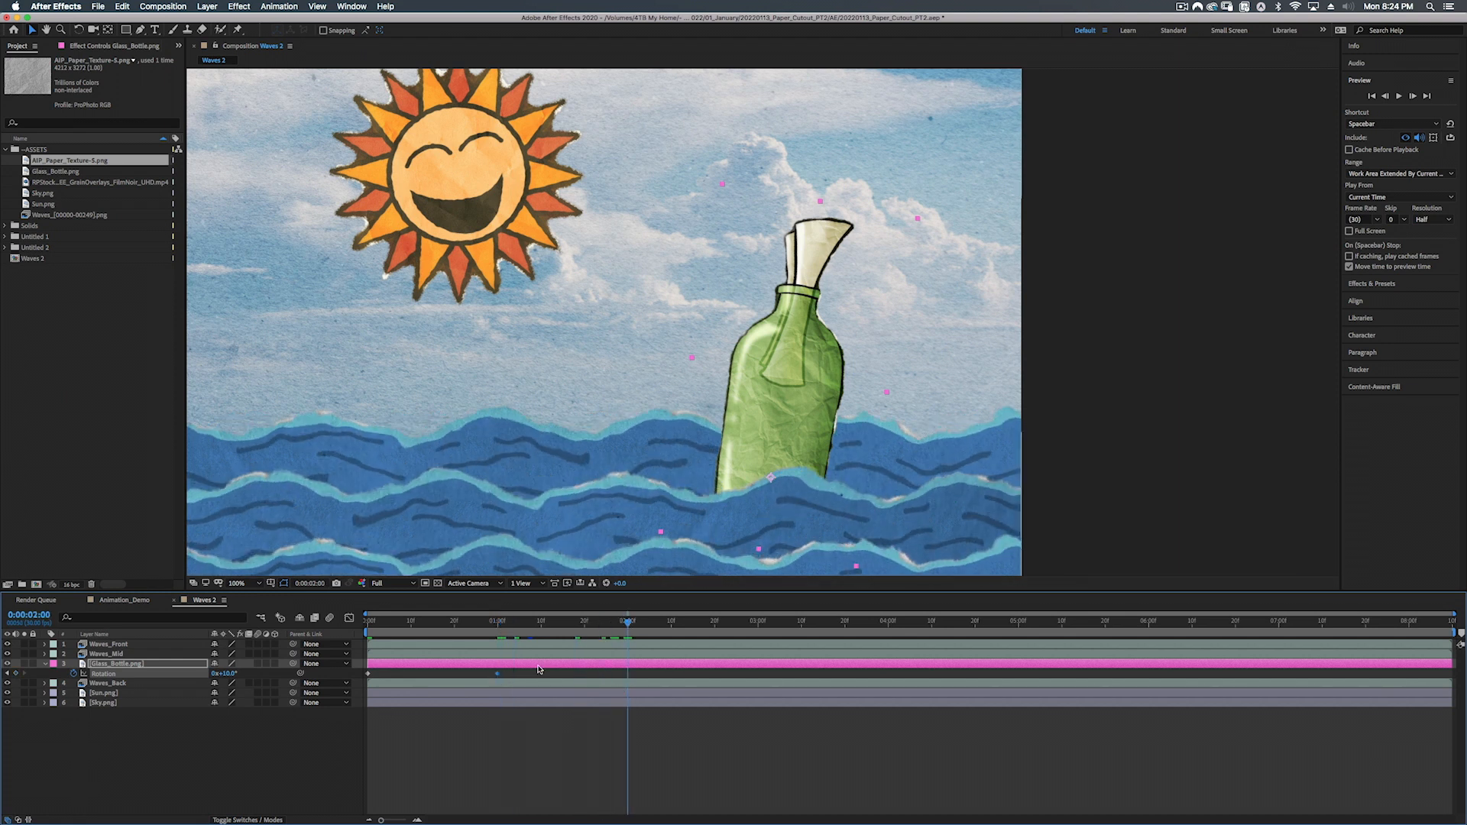
{"action": "left_click_drag", "start_coordinate": [228, 673], "coordinate": [212, 674]}
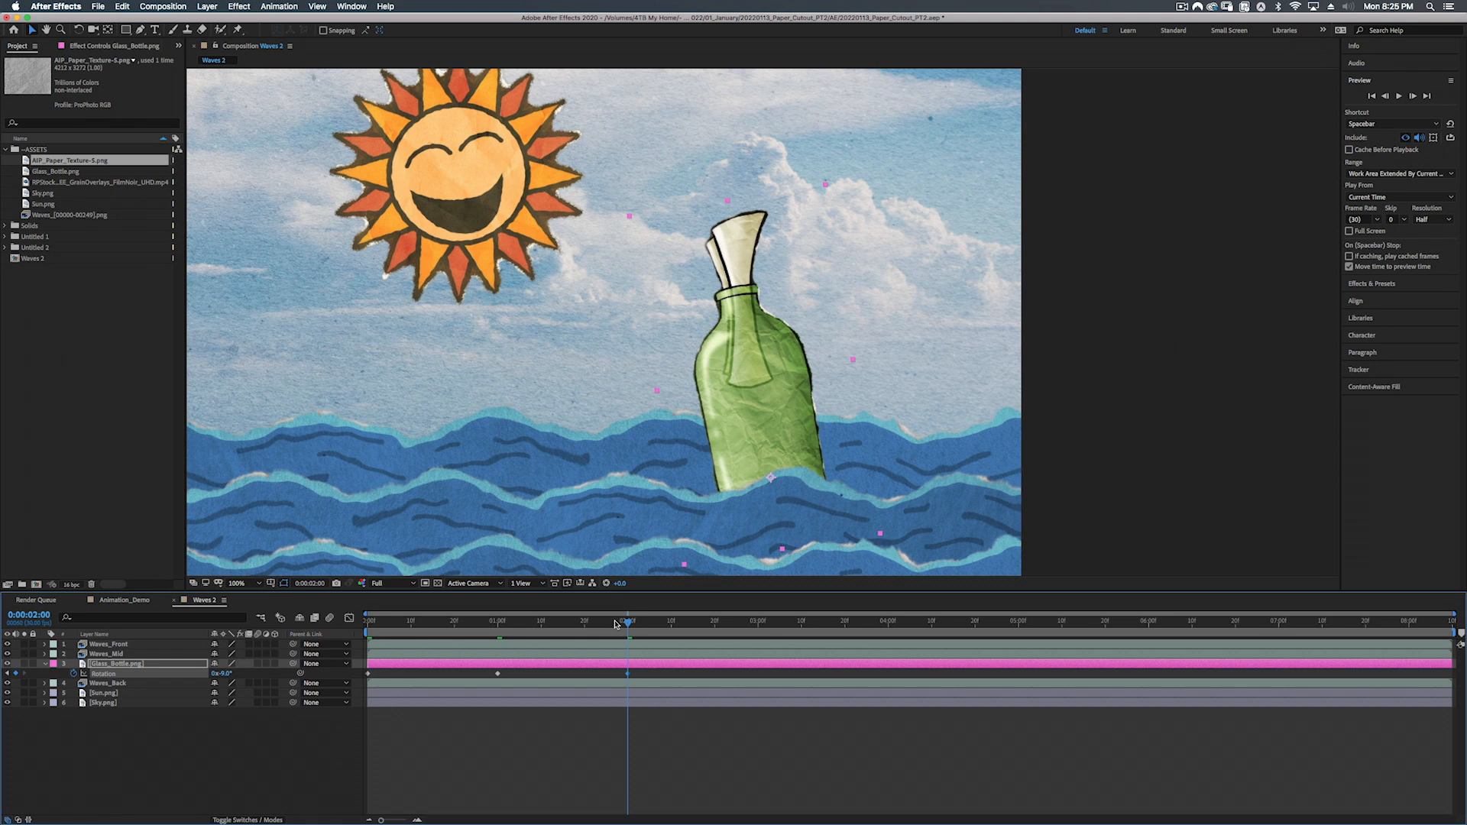
{"action": "left_click_drag", "start_coordinate": [628, 624], "coordinate": [757, 623]}
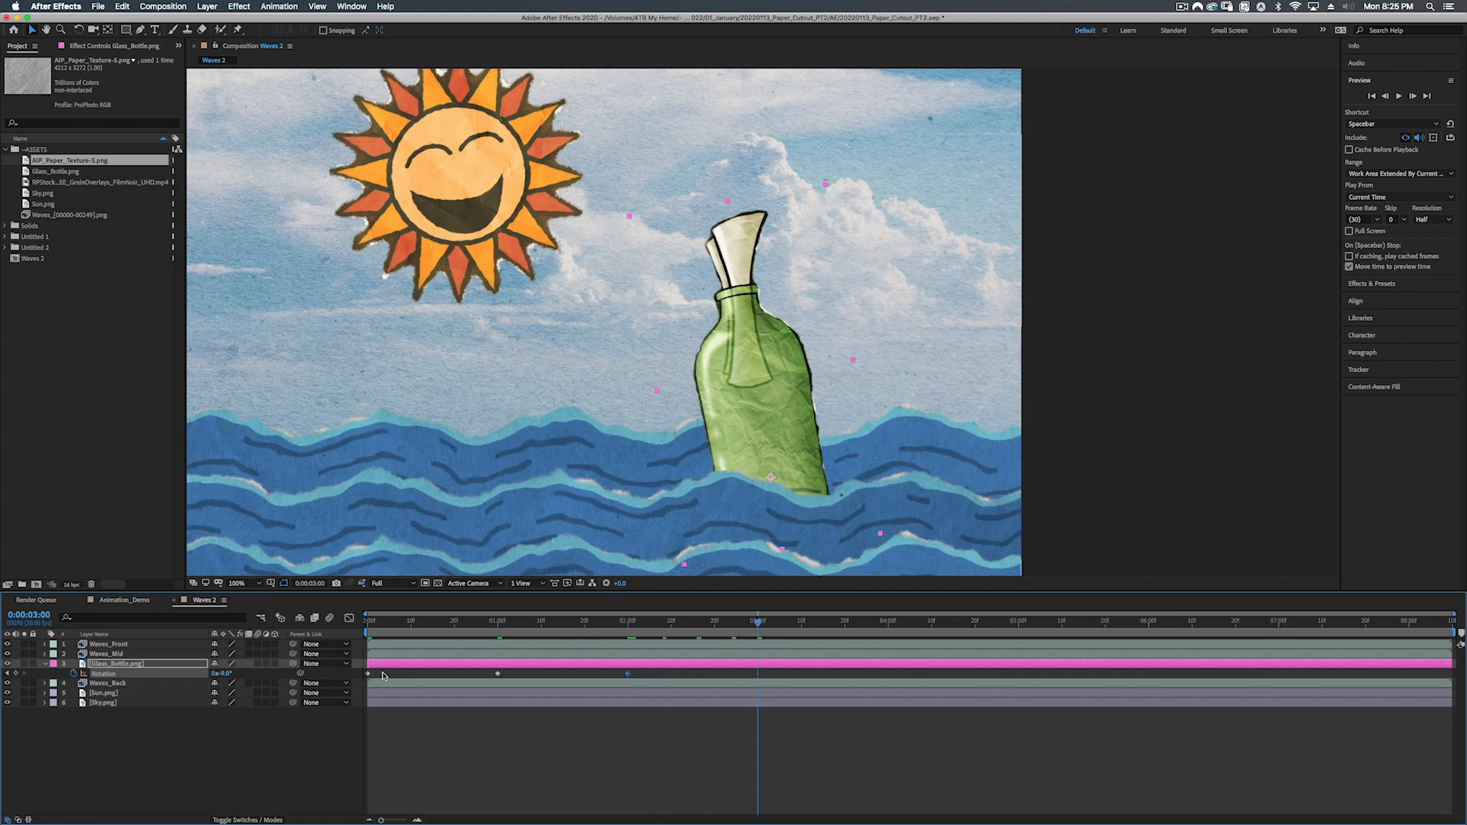
{"action": "left_click_drag", "start_coordinate": [221, 674], "coordinate": [236, 673]}
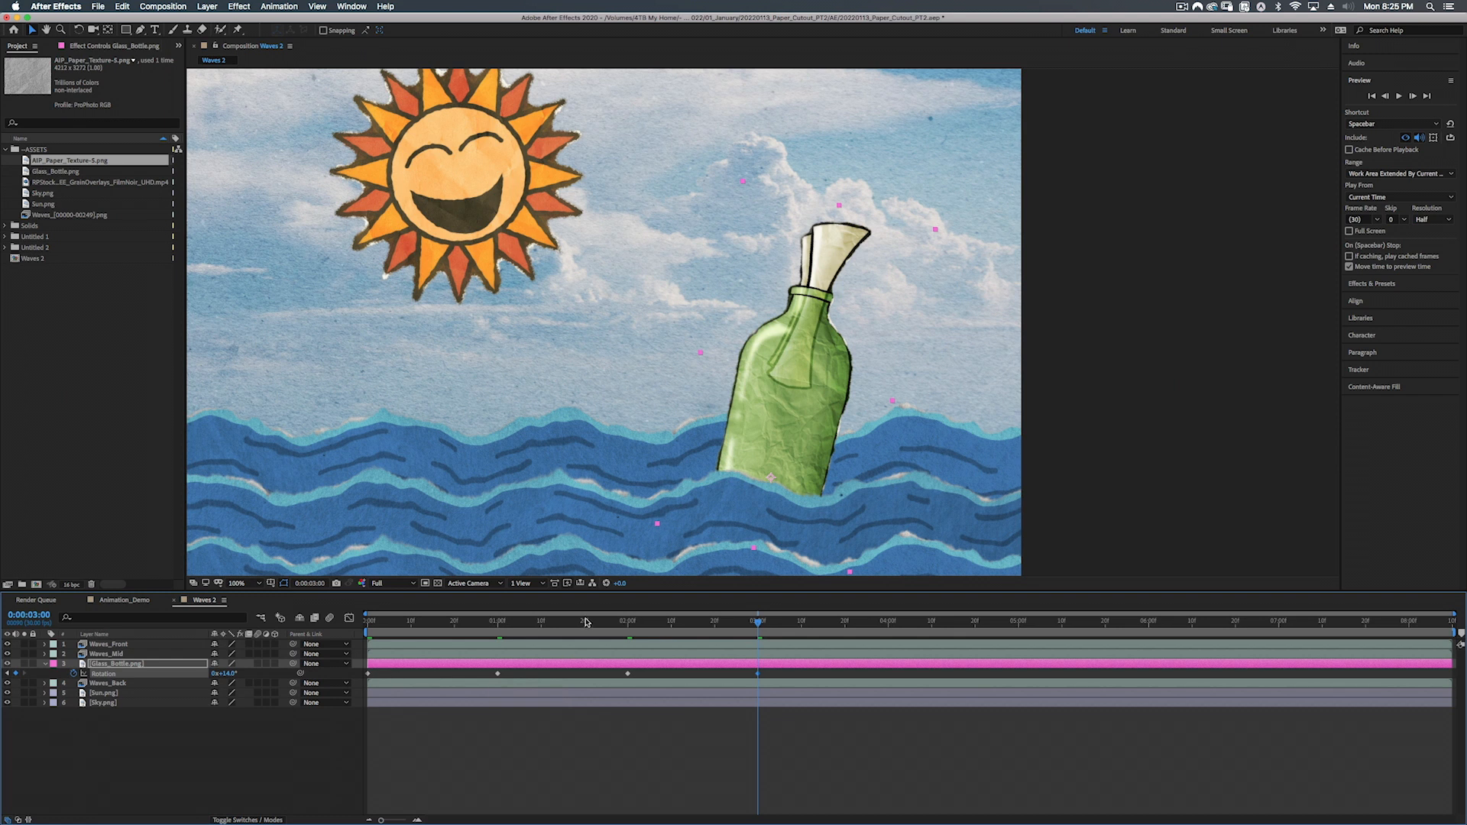
{"action": "left_click", "coordinate": [424, 622]}
{"action": "key", "text": "space"}
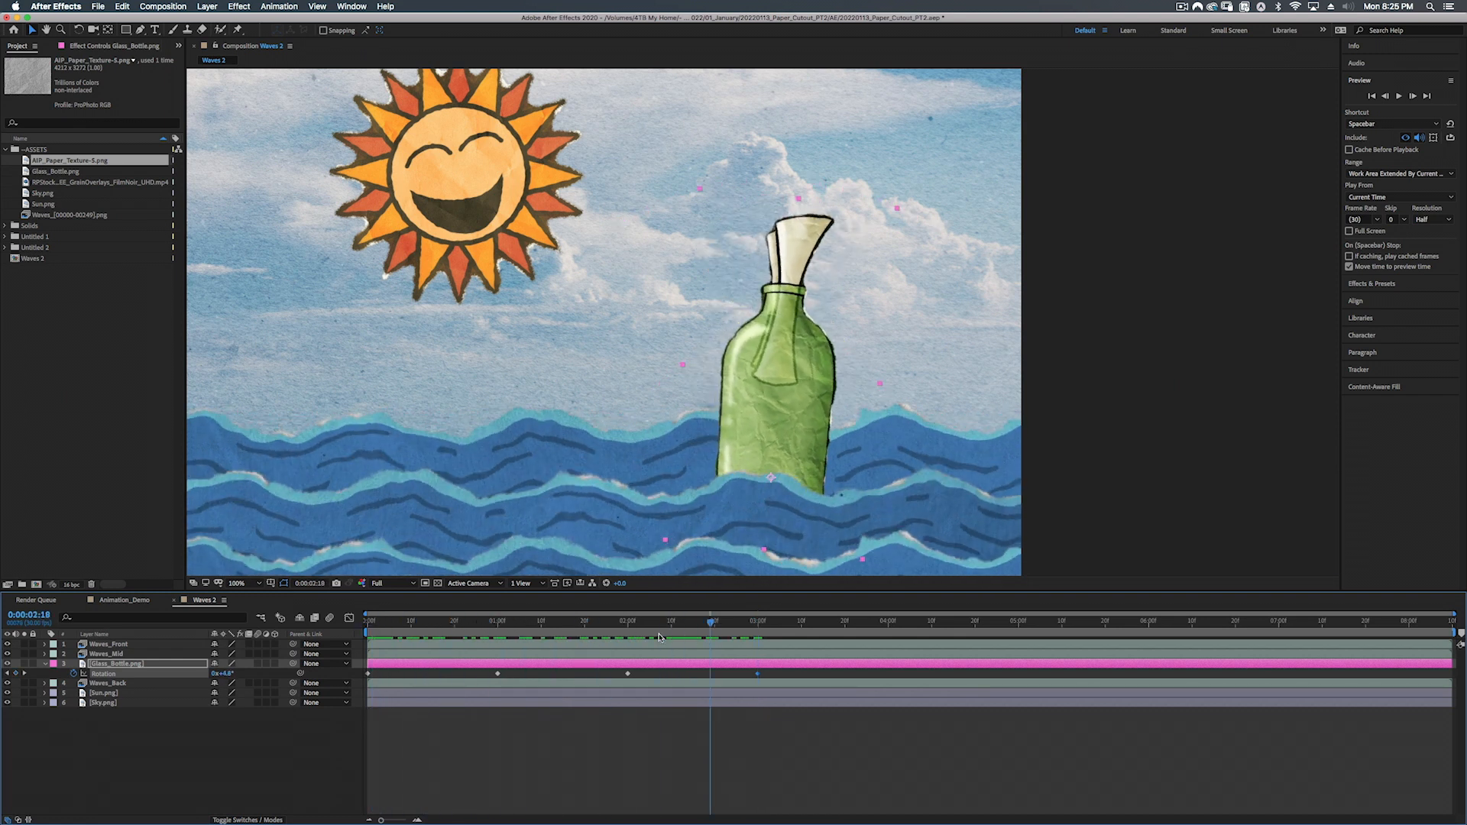
Step: Copy the bottle's first rotation keyframe to 0:00:04:00 and play the rocking motion from the first frame
{"action": "mouse_move", "coordinate": [368, 676]}
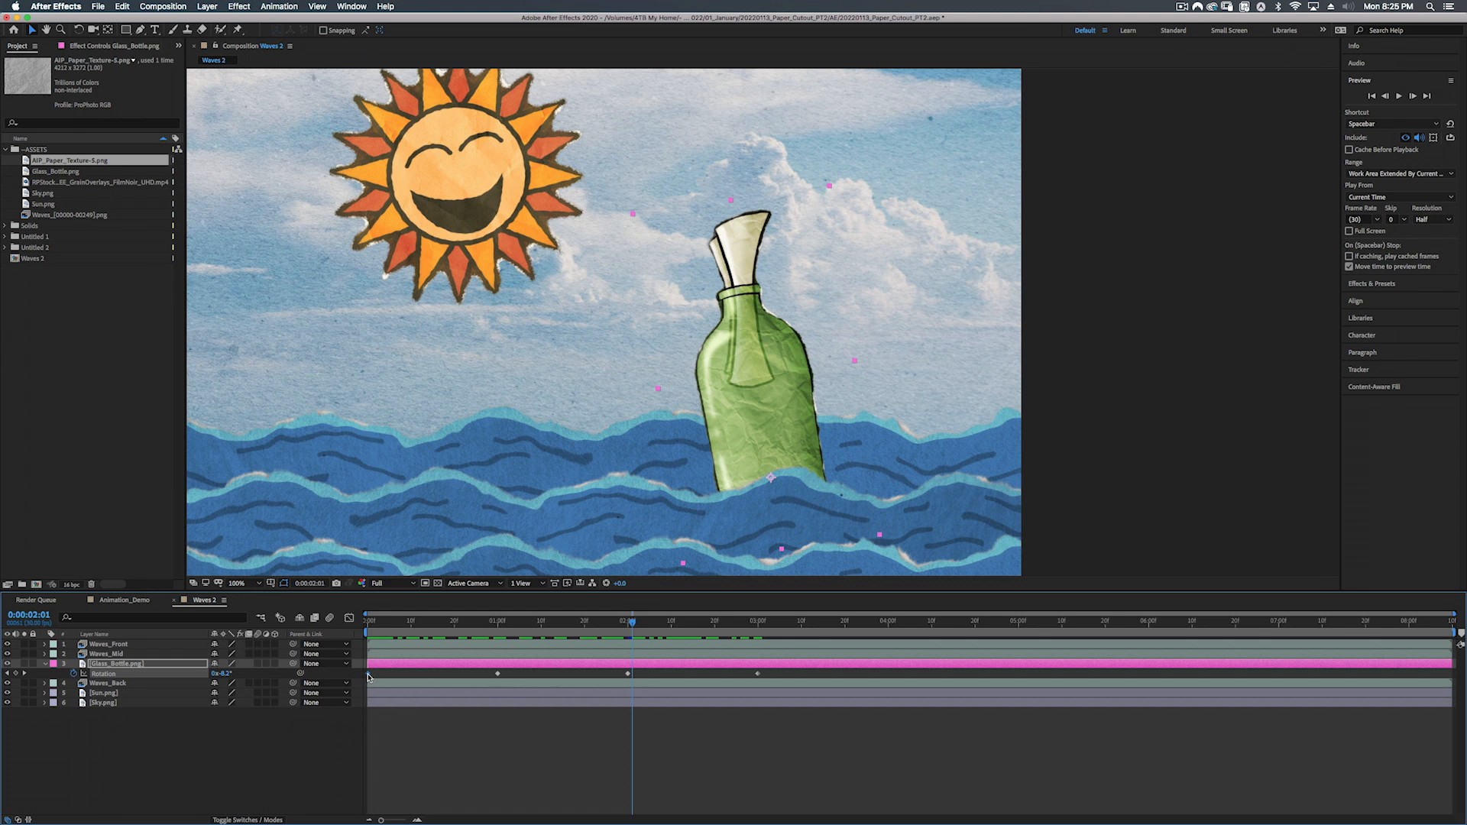
{"action": "key", "text": "super+c"}
{"action": "left_click", "coordinate": [888, 625]}
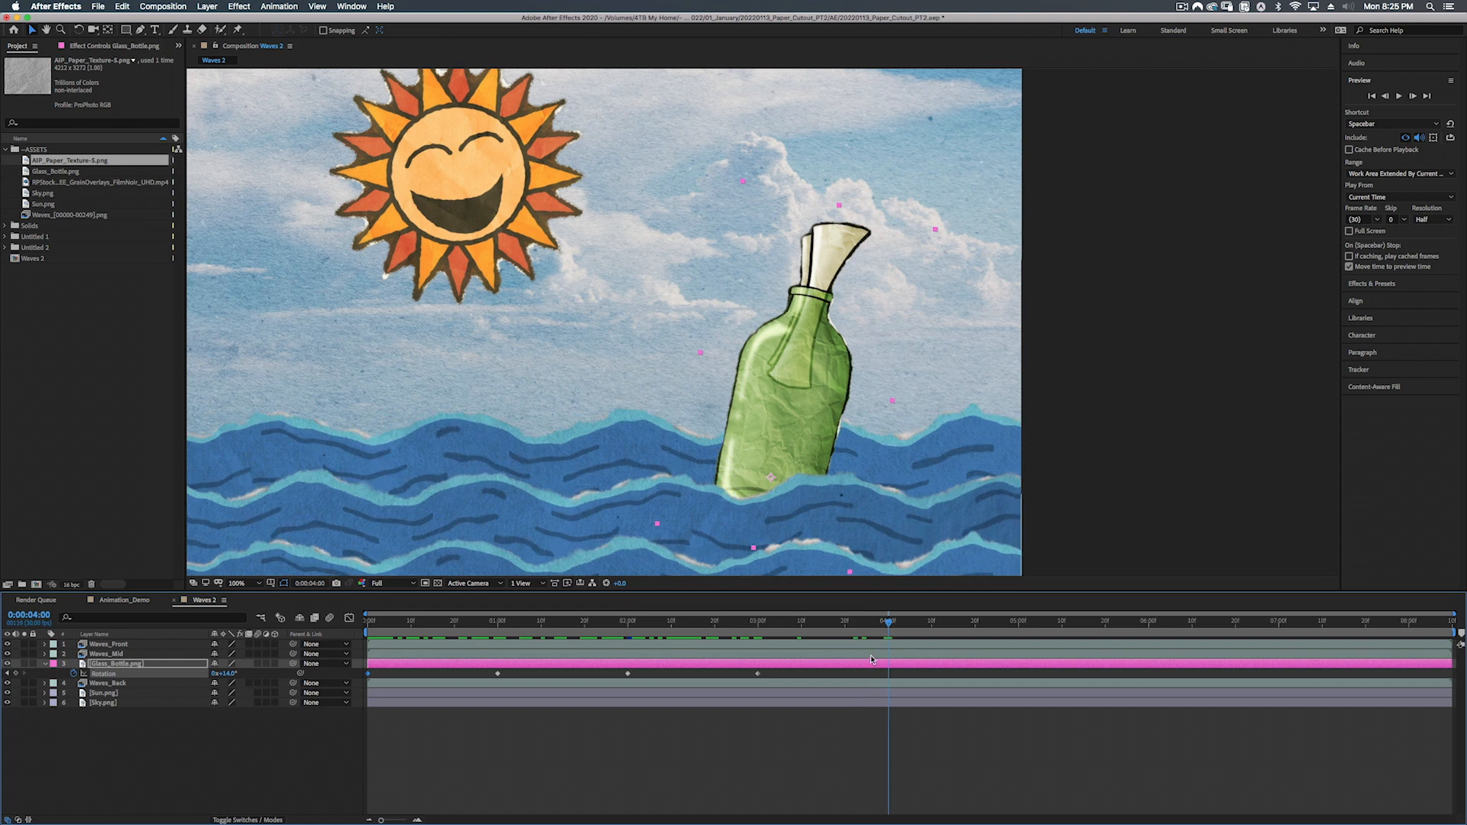
{"action": "key", "text": "super+v"}
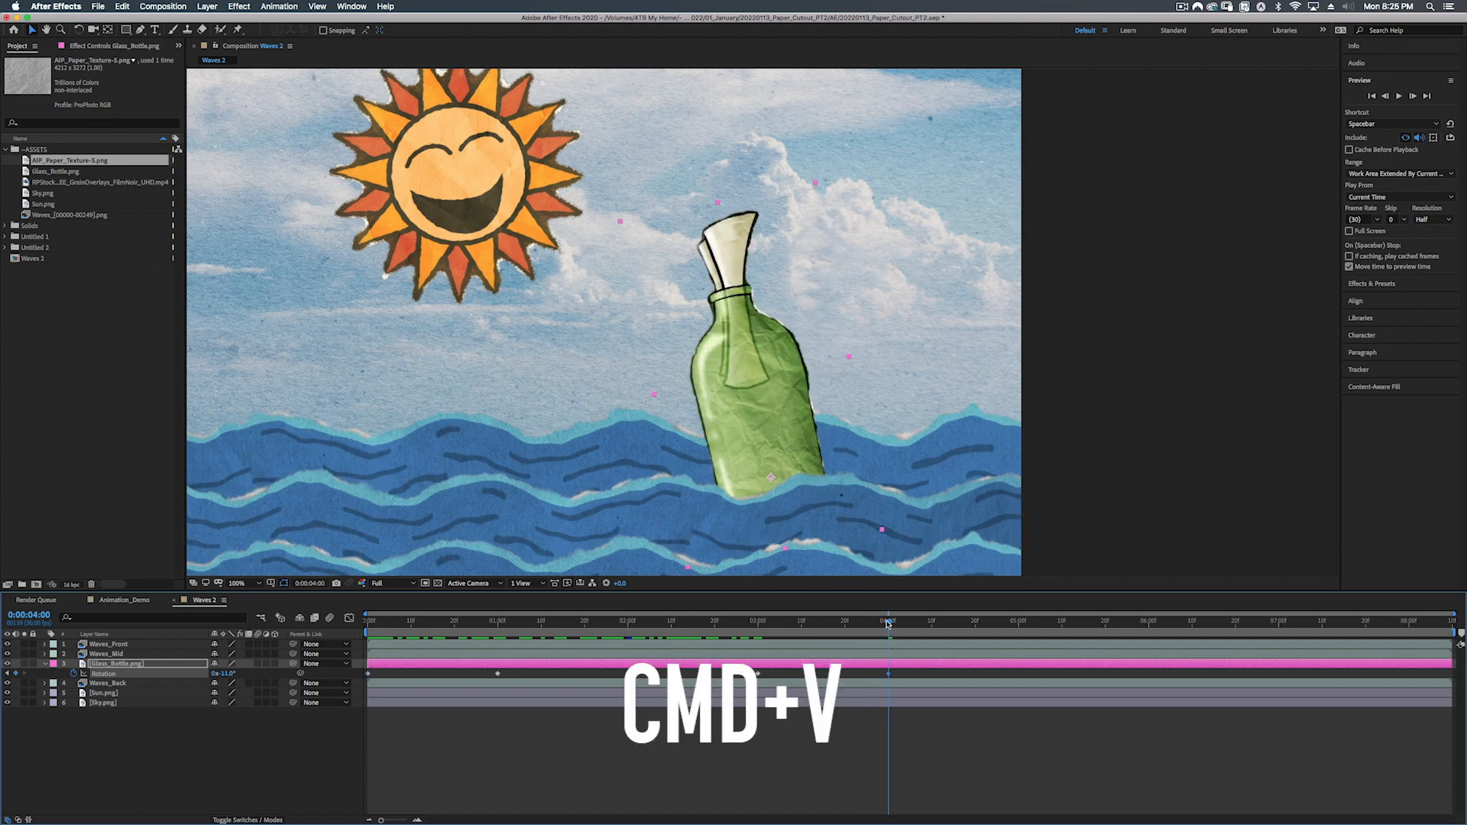
{"action": "key", "text": "Home"}
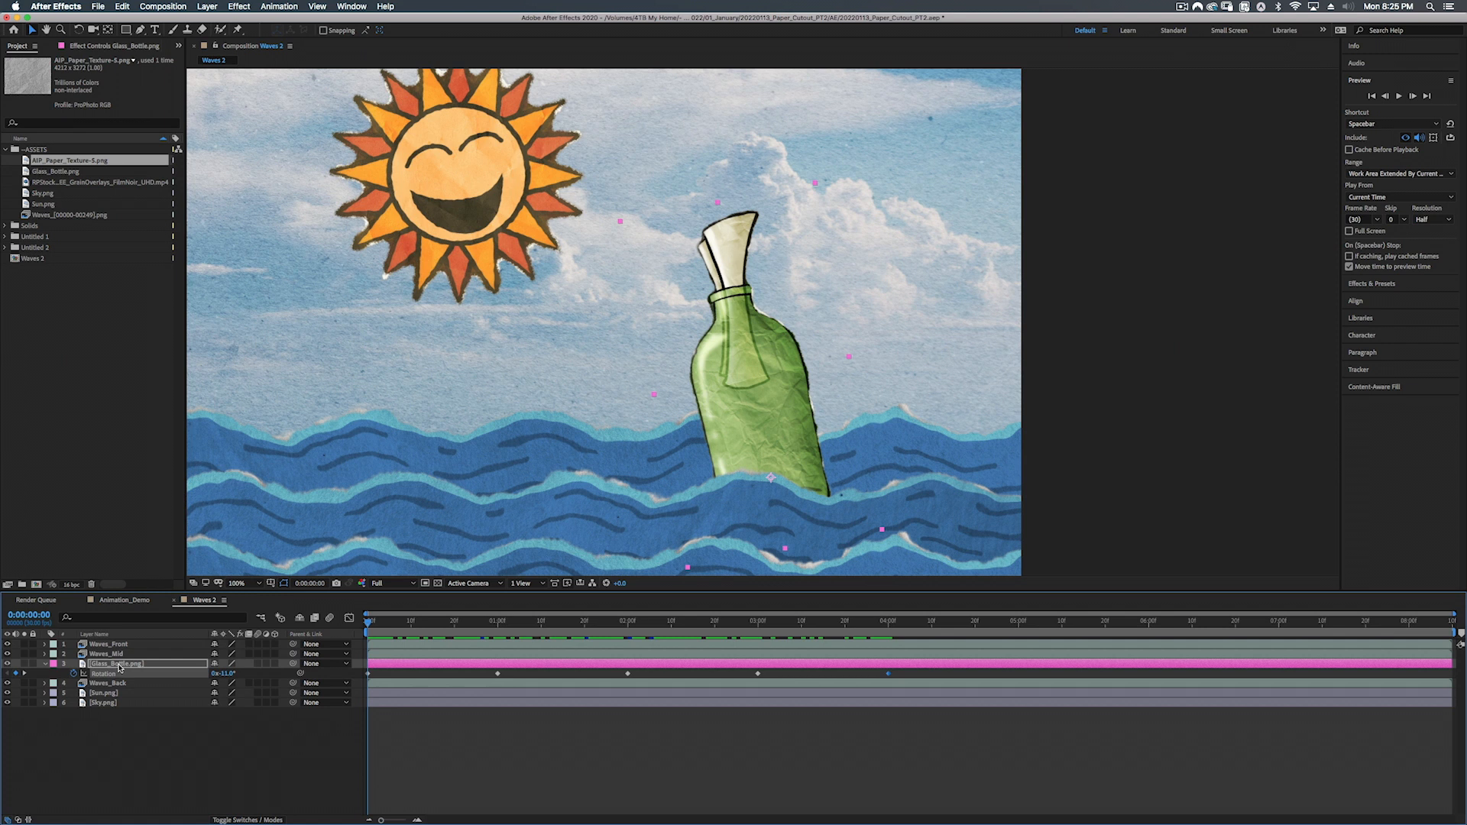
{"action": "key", "text": "space"}
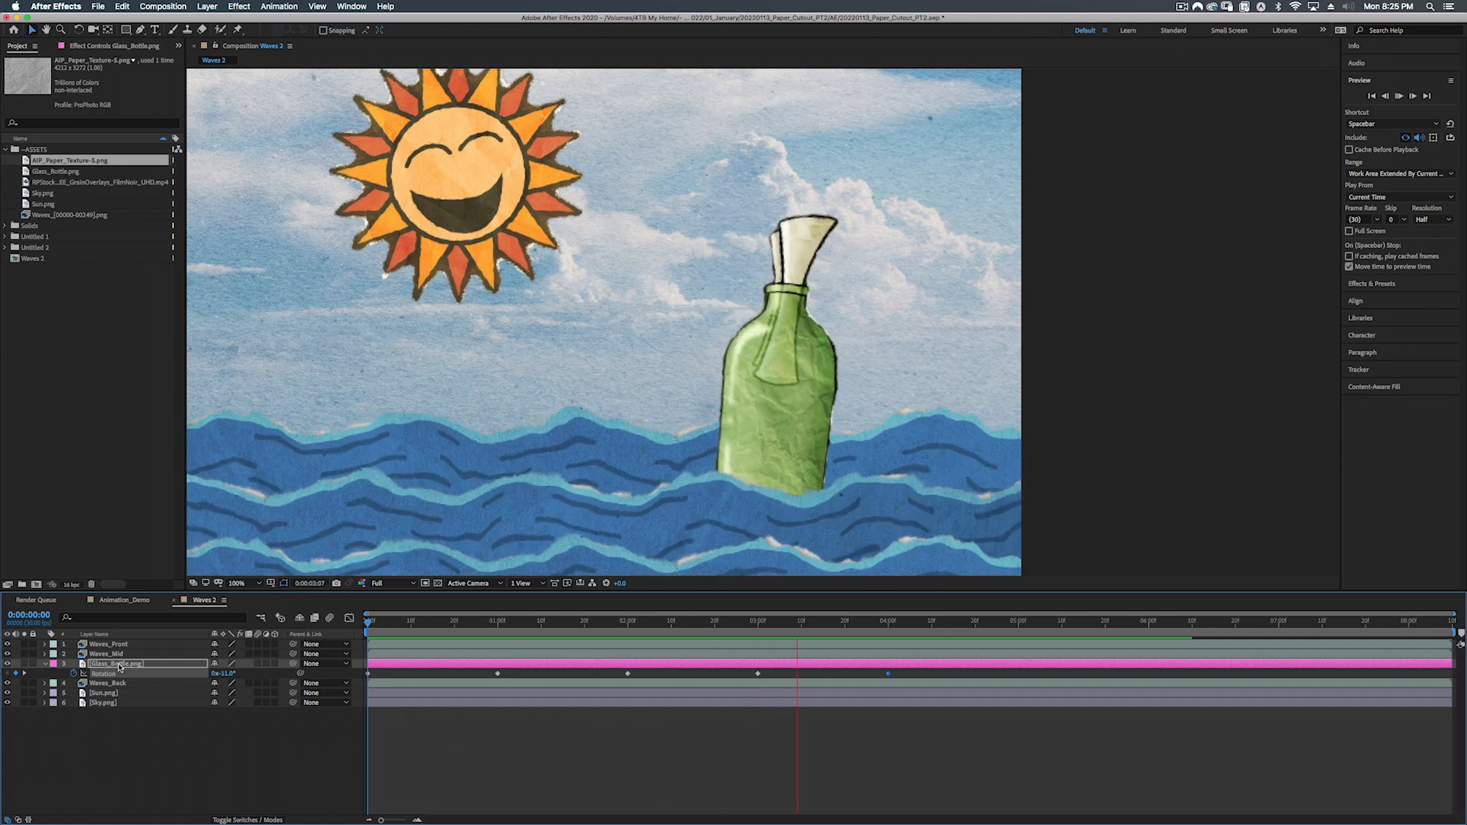
{"action": "key", "text": "space"}
{"action": "key", "text": "space"}
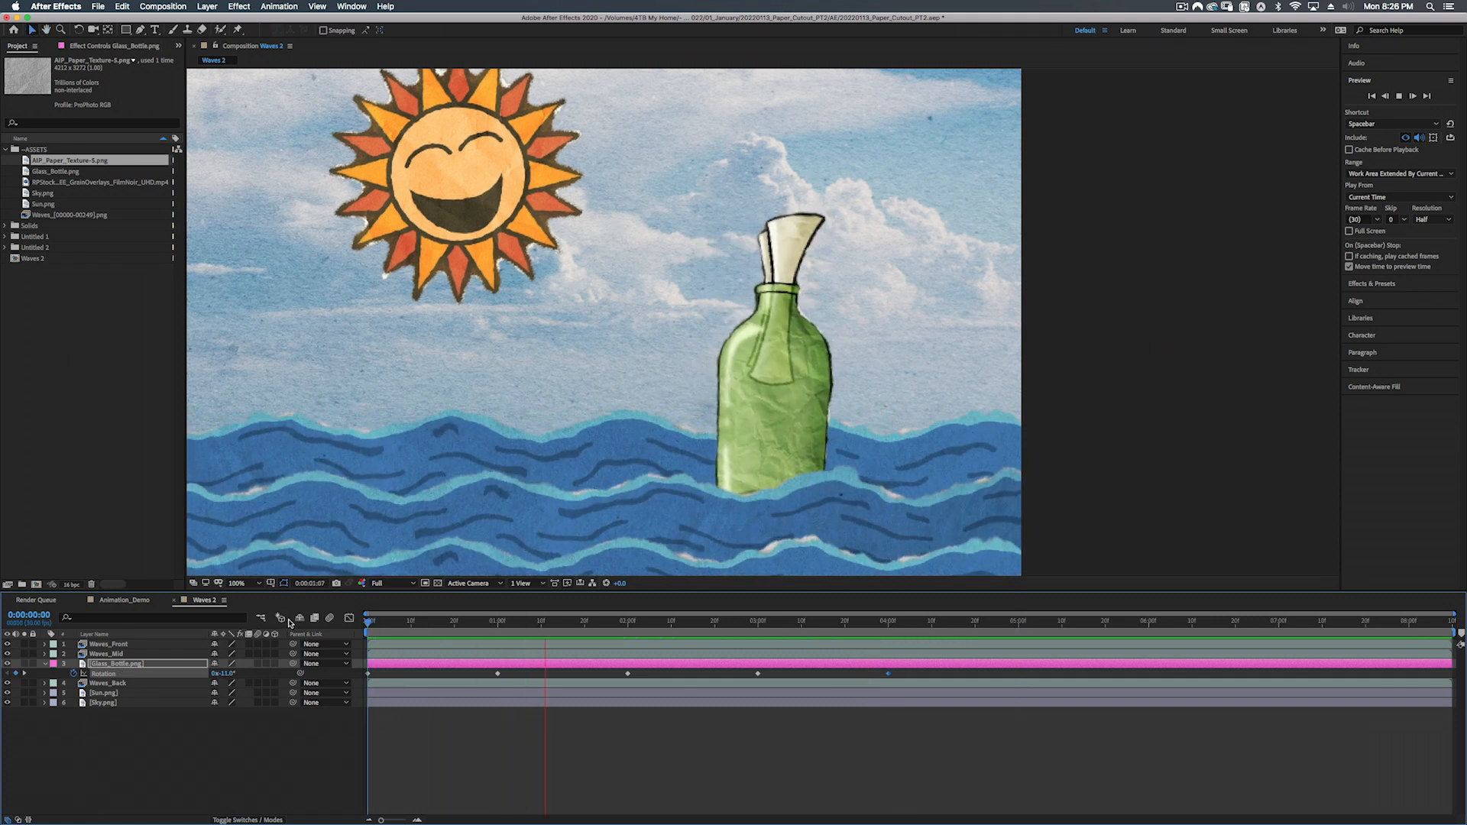
{"action": "key", "text": "space"}
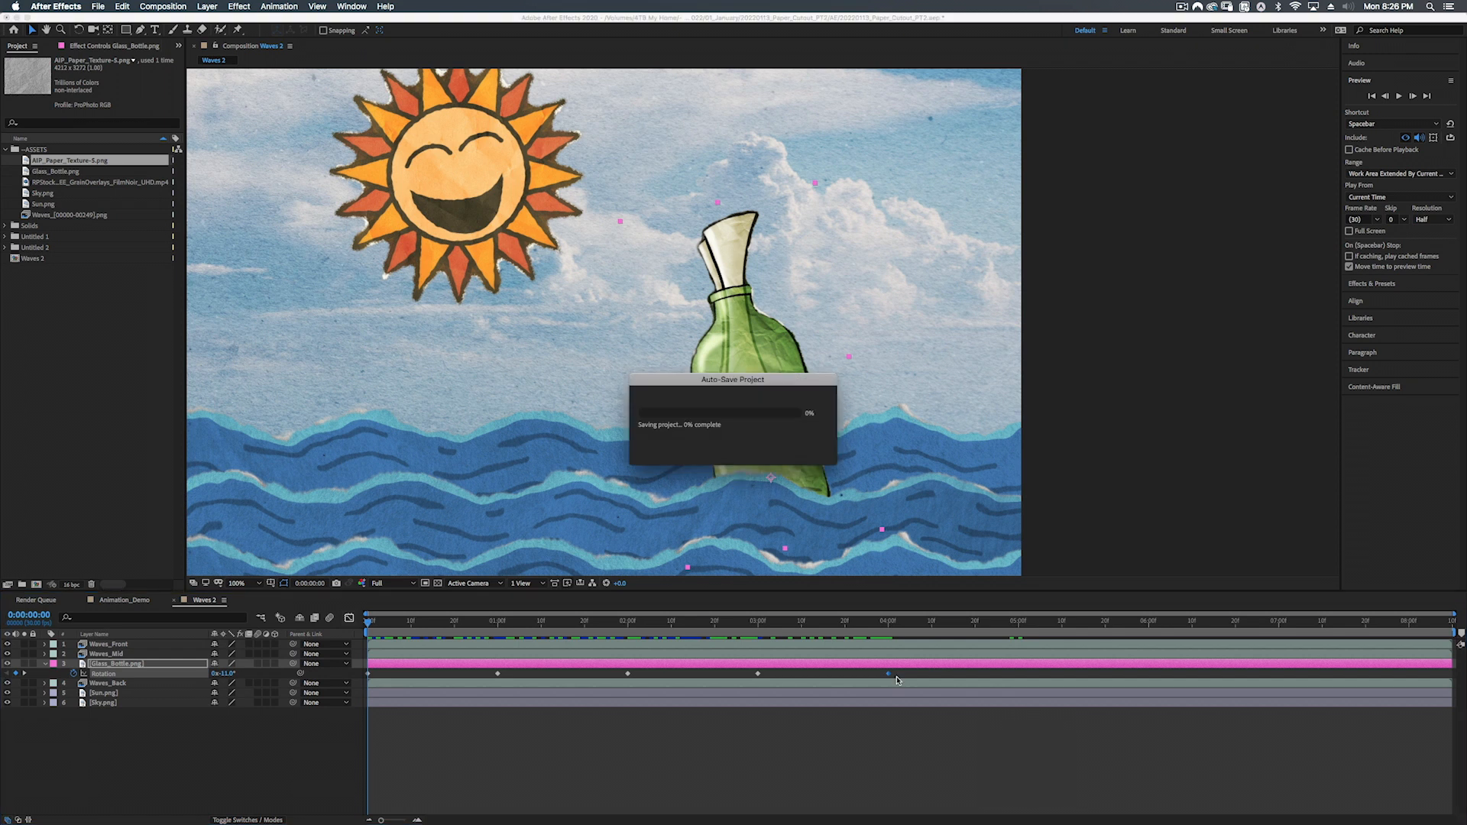
Step: Apply Easy Ease to all of the bottle's rotation keyframes, preview the motion and return to the first frame
{"action": "left_click_drag", "start_coordinate": [899, 676], "coordinate": [366, 675]}
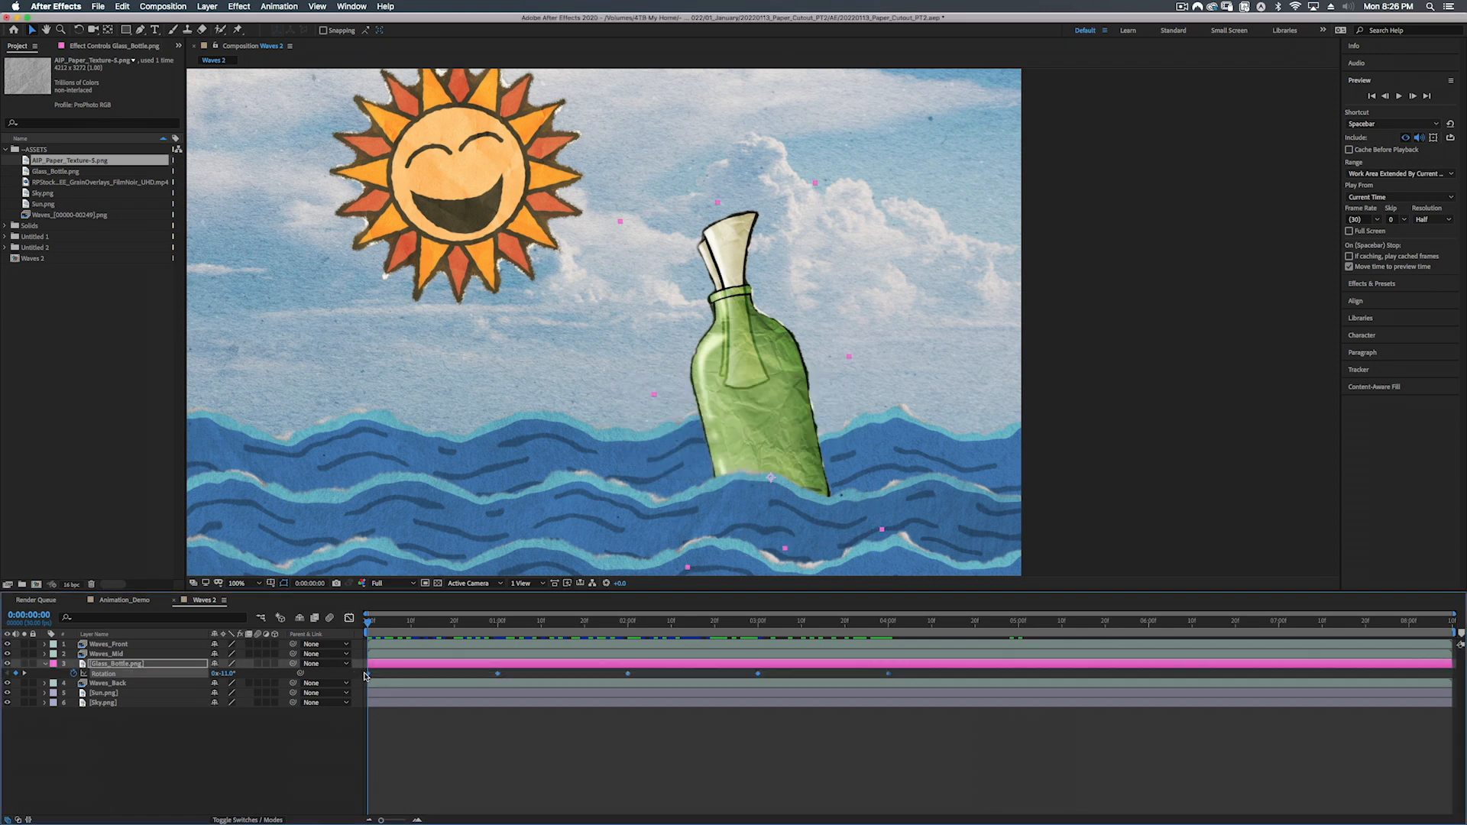
{"action": "right_click", "coordinate": [370, 677]}
{"action": "mouse_move", "coordinate": [455, 809]}
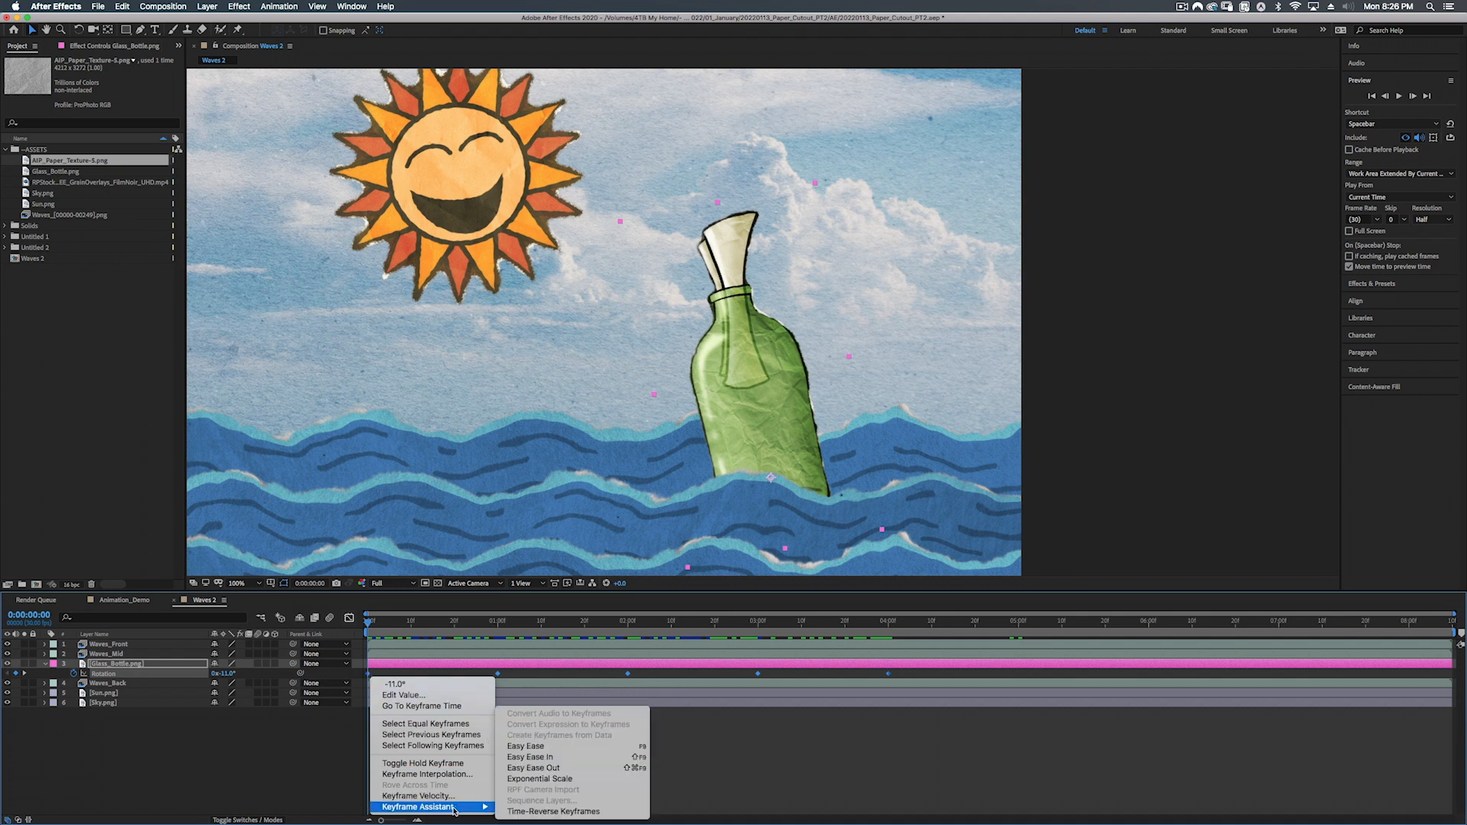
{"action": "left_click", "coordinate": [517, 748]}
{"action": "key", "text": "space"}
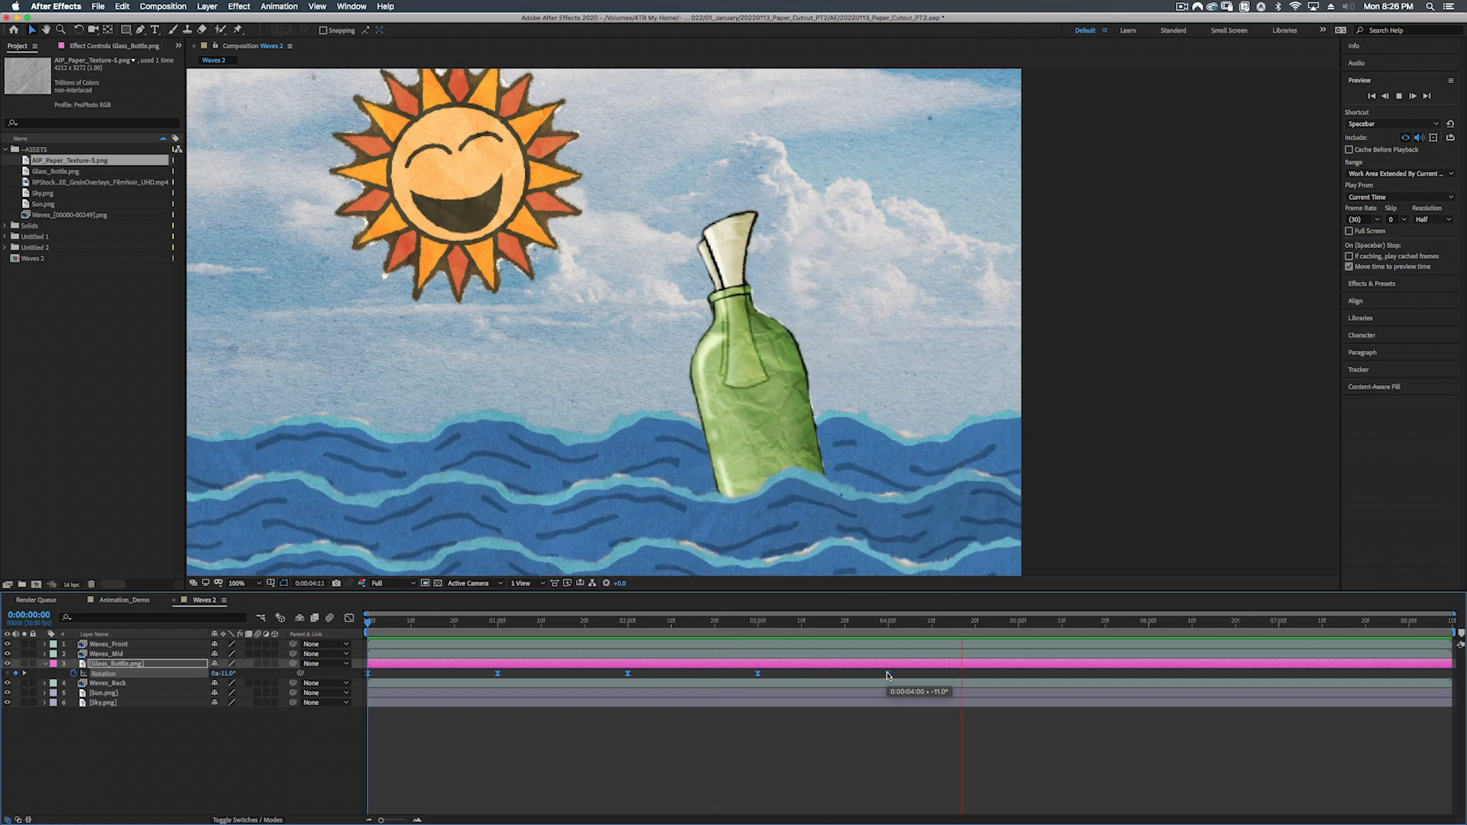
{"action": "left_click_drag", "start_coordinate": [897, 624], "coordinate": [359, 615]}
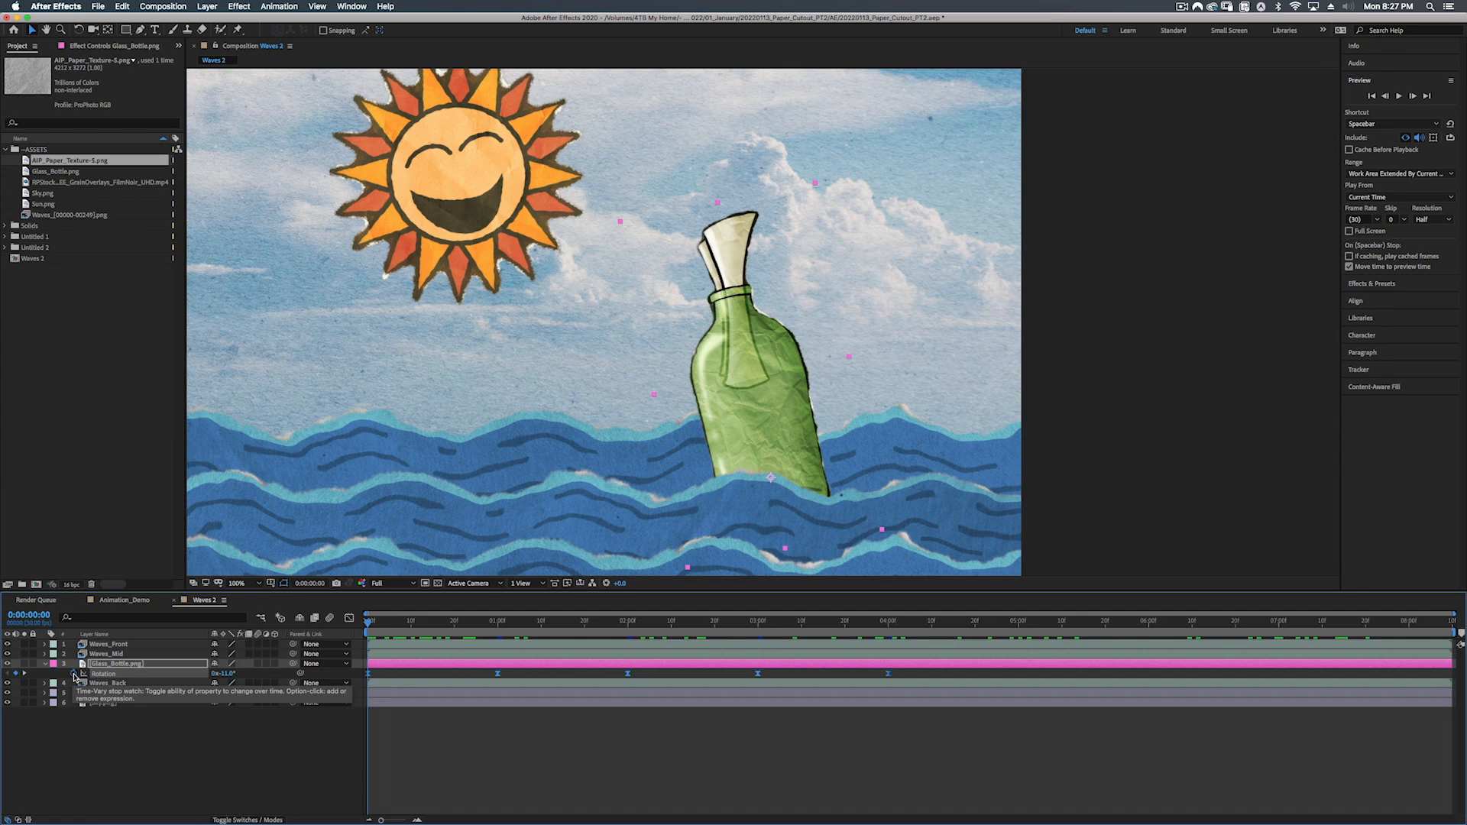
Step: Add the expression loopOut(type="cycle"); to the bottle's Rotation property
{"action": "left_click", "coordinate": [74, 674], "text": "alt"}
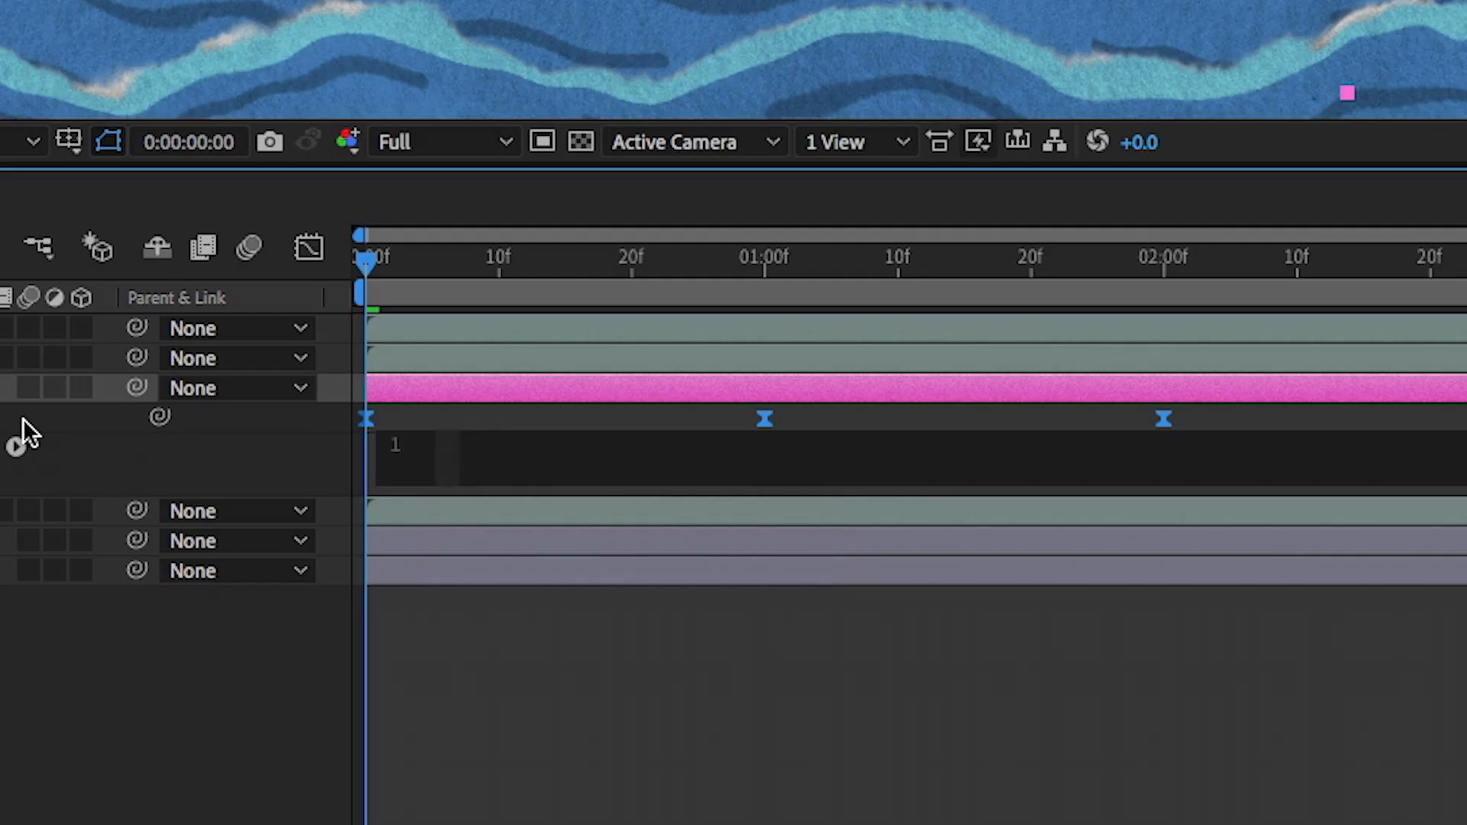
{"action": "type", "text": "loop"}
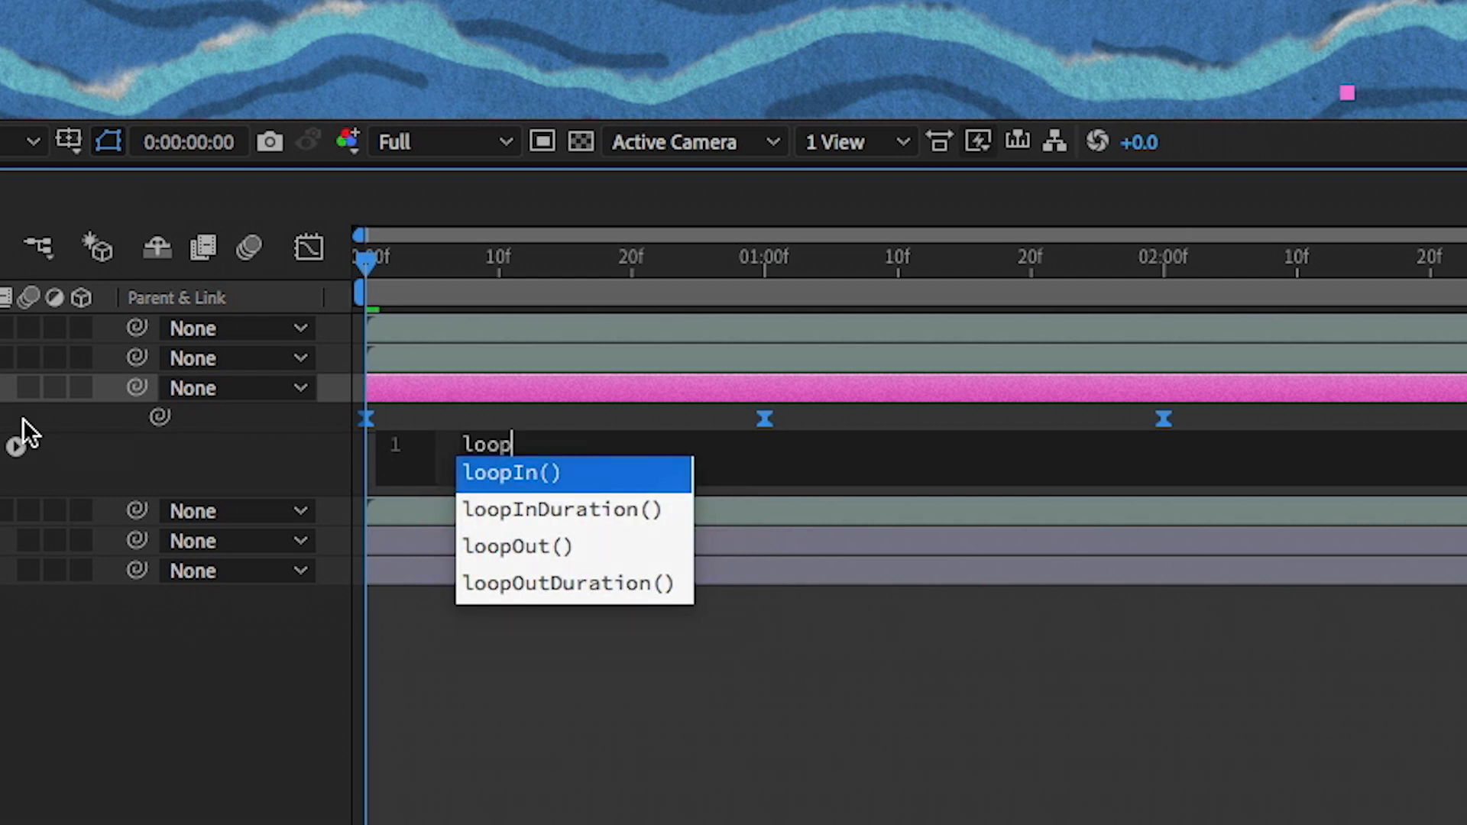
{"action": "type", "text": "Out("}
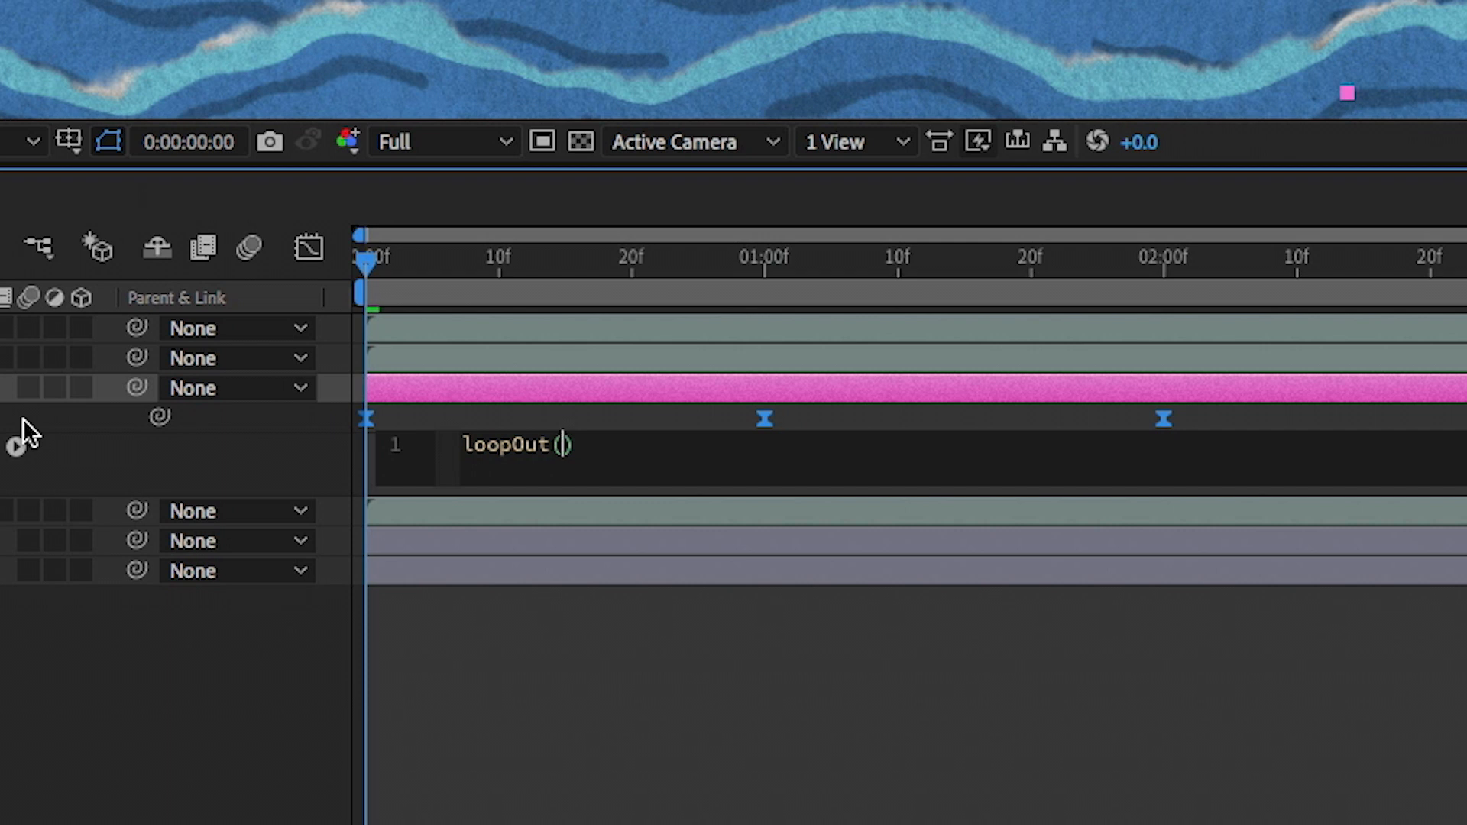
{"action": "type", "text": "type"}
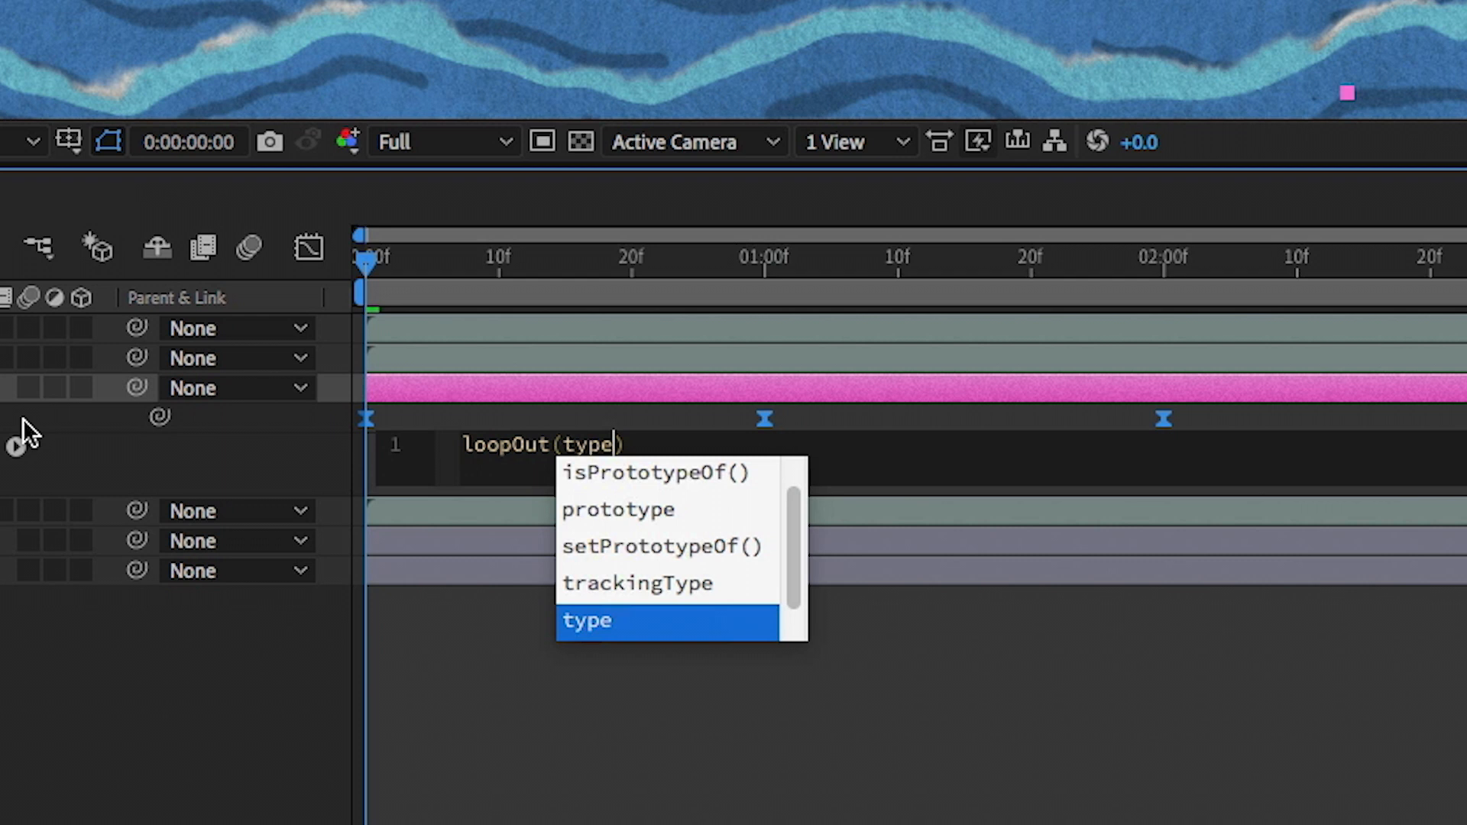
{"action": "type", "text": "="}
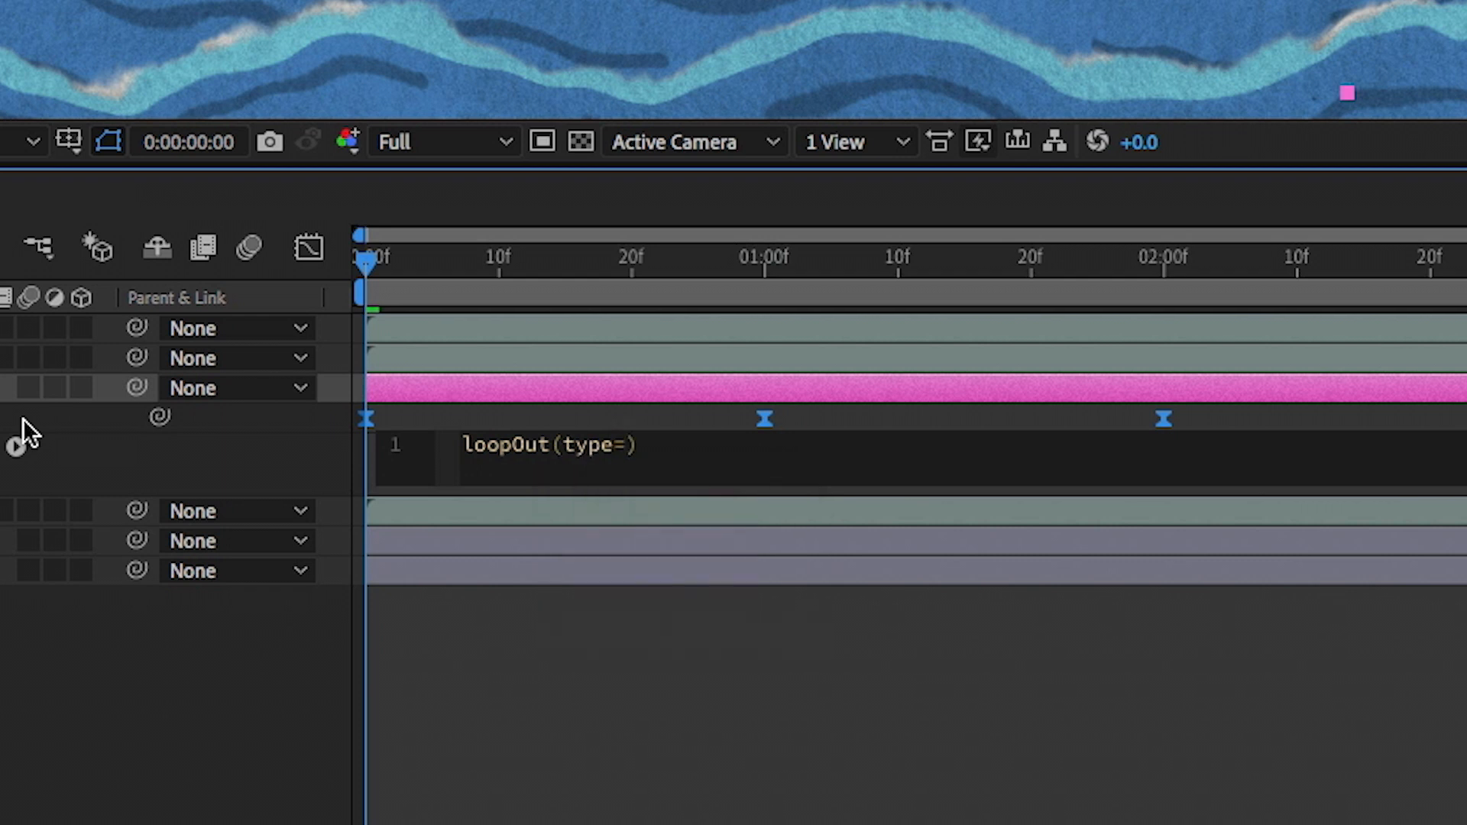
{"action": "type", "text": "\"cycle\");"}
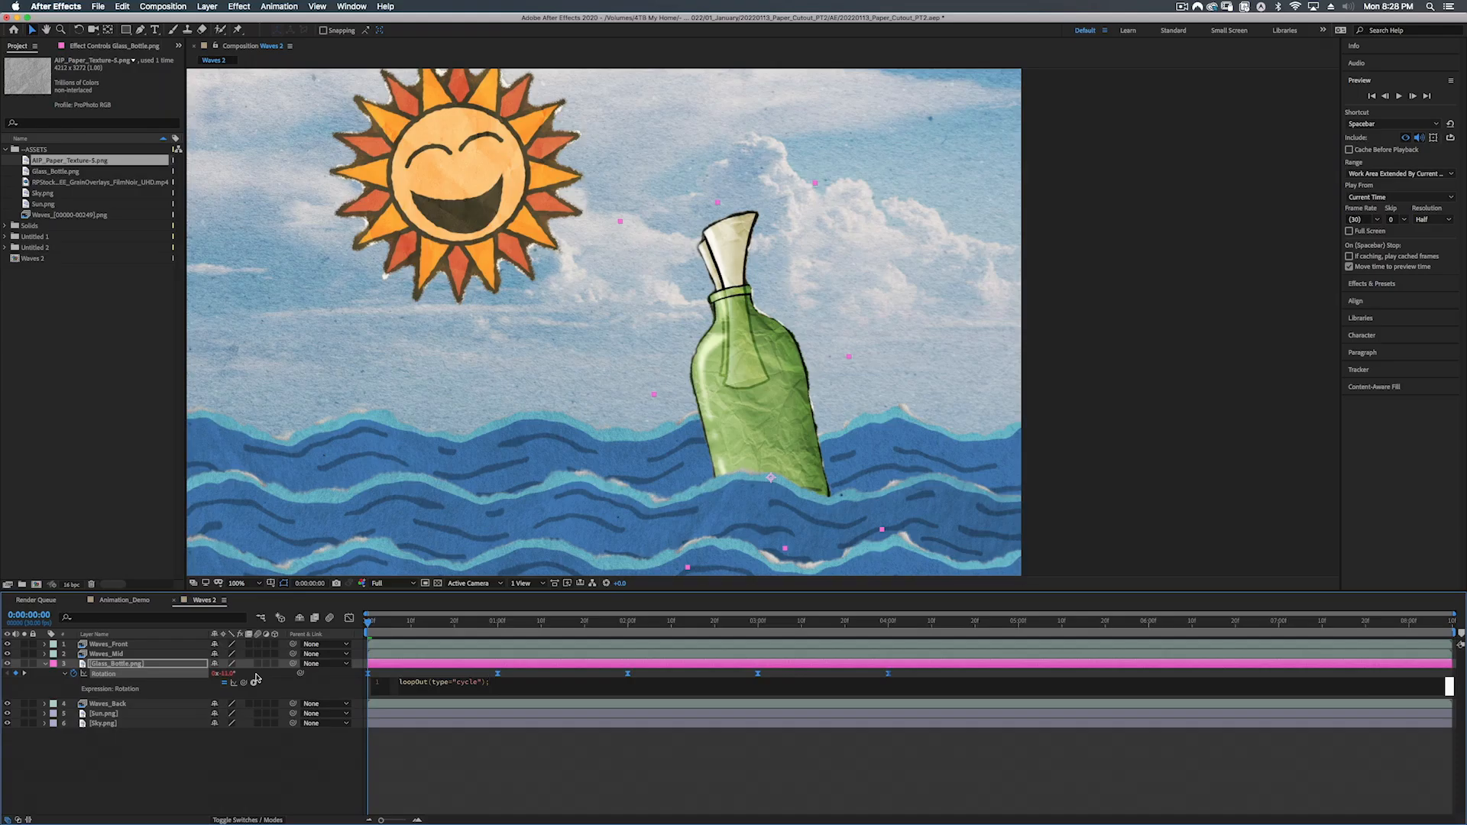
{"action": "key", "text": "KP_Enter"}
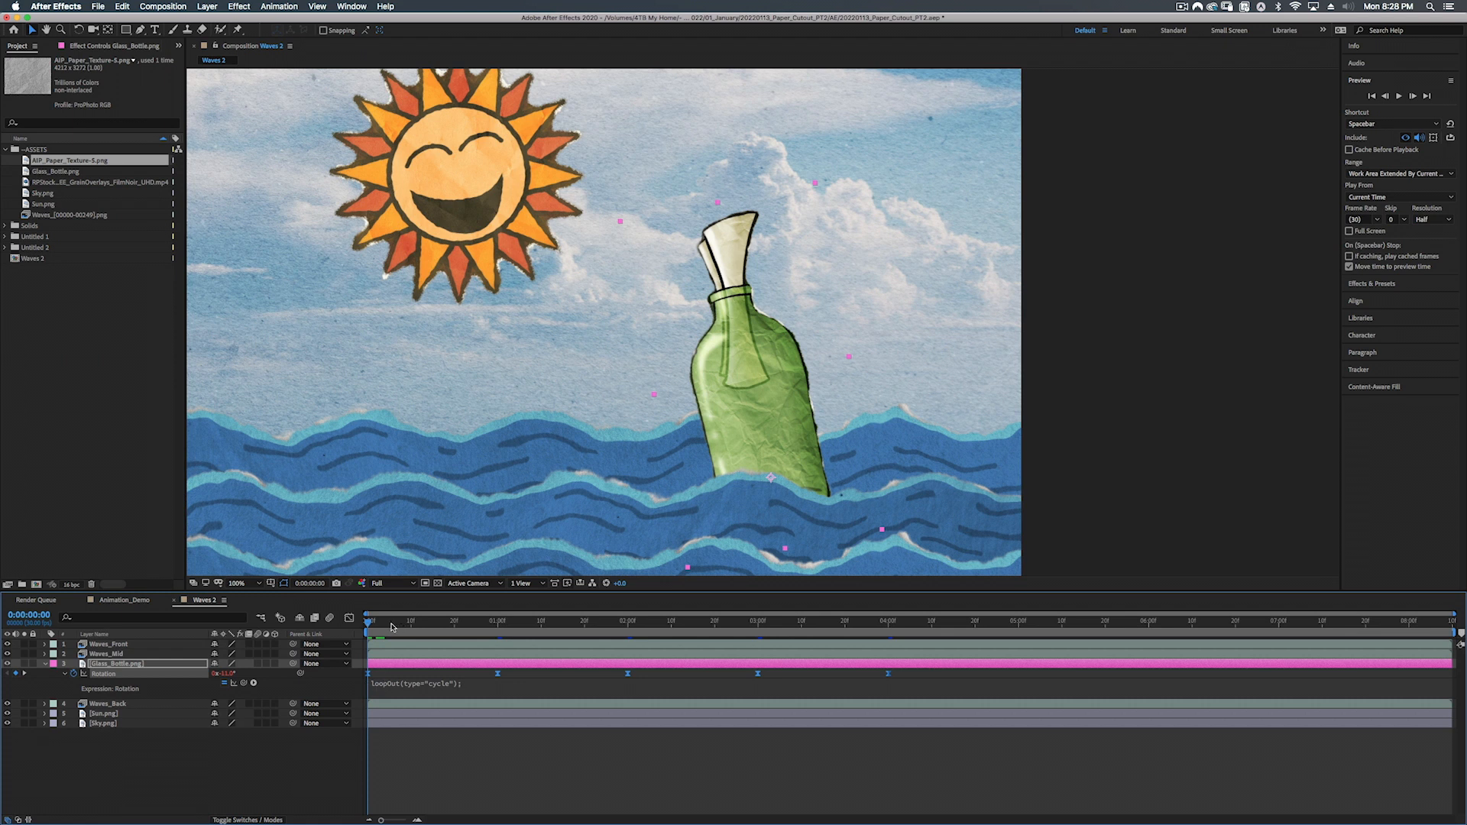
Step: Scrub through the timeline and play the composition to check the bottle's looping rocking motion
{"action": "left_click", "coordinate": [769, 623]}
{"action": "left_click_drag", "start_coordinate": [776, 628], "coordinate": [643, 628]}
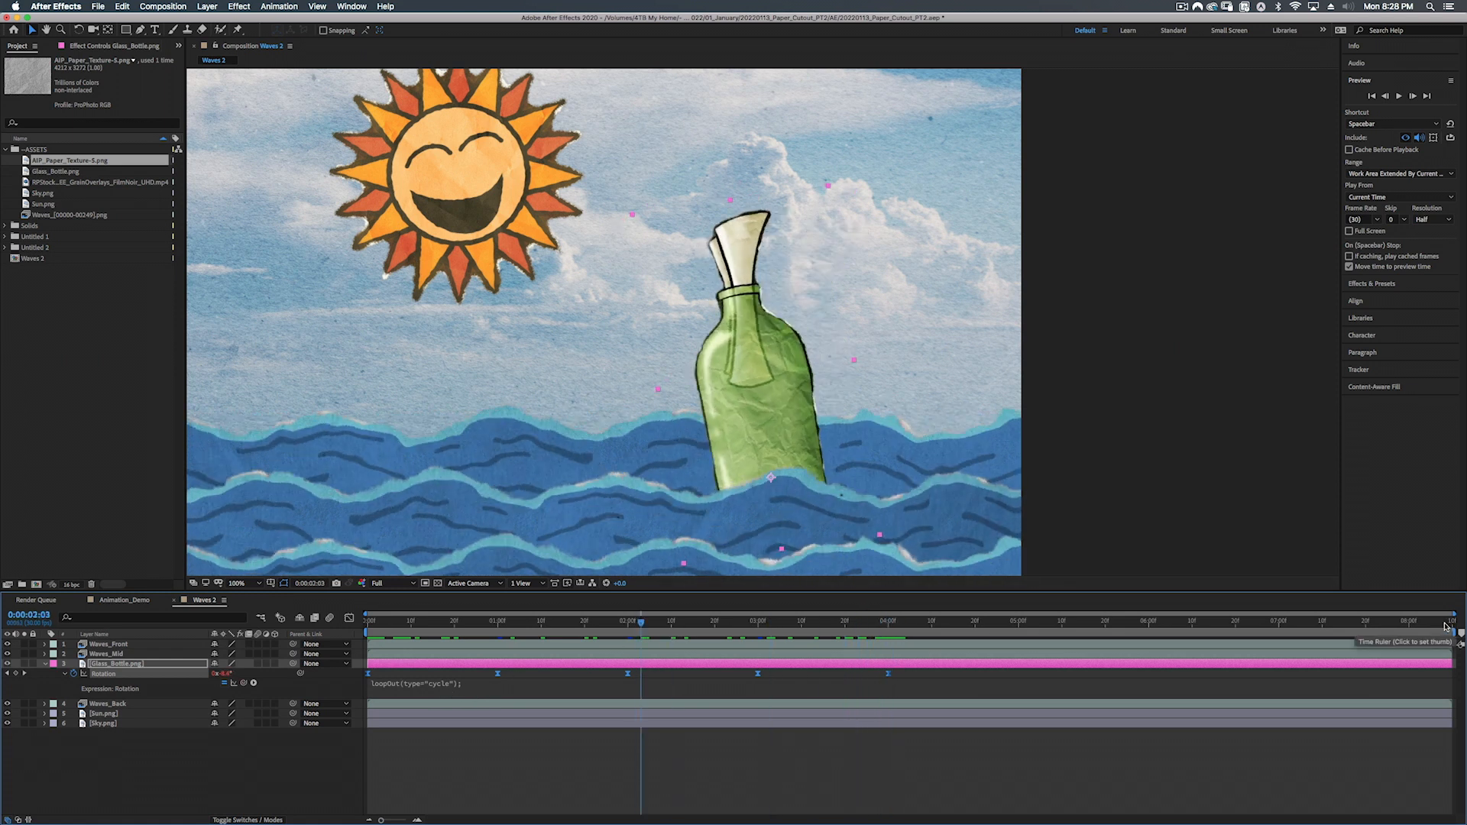
{"action": "key", "text": "space"}
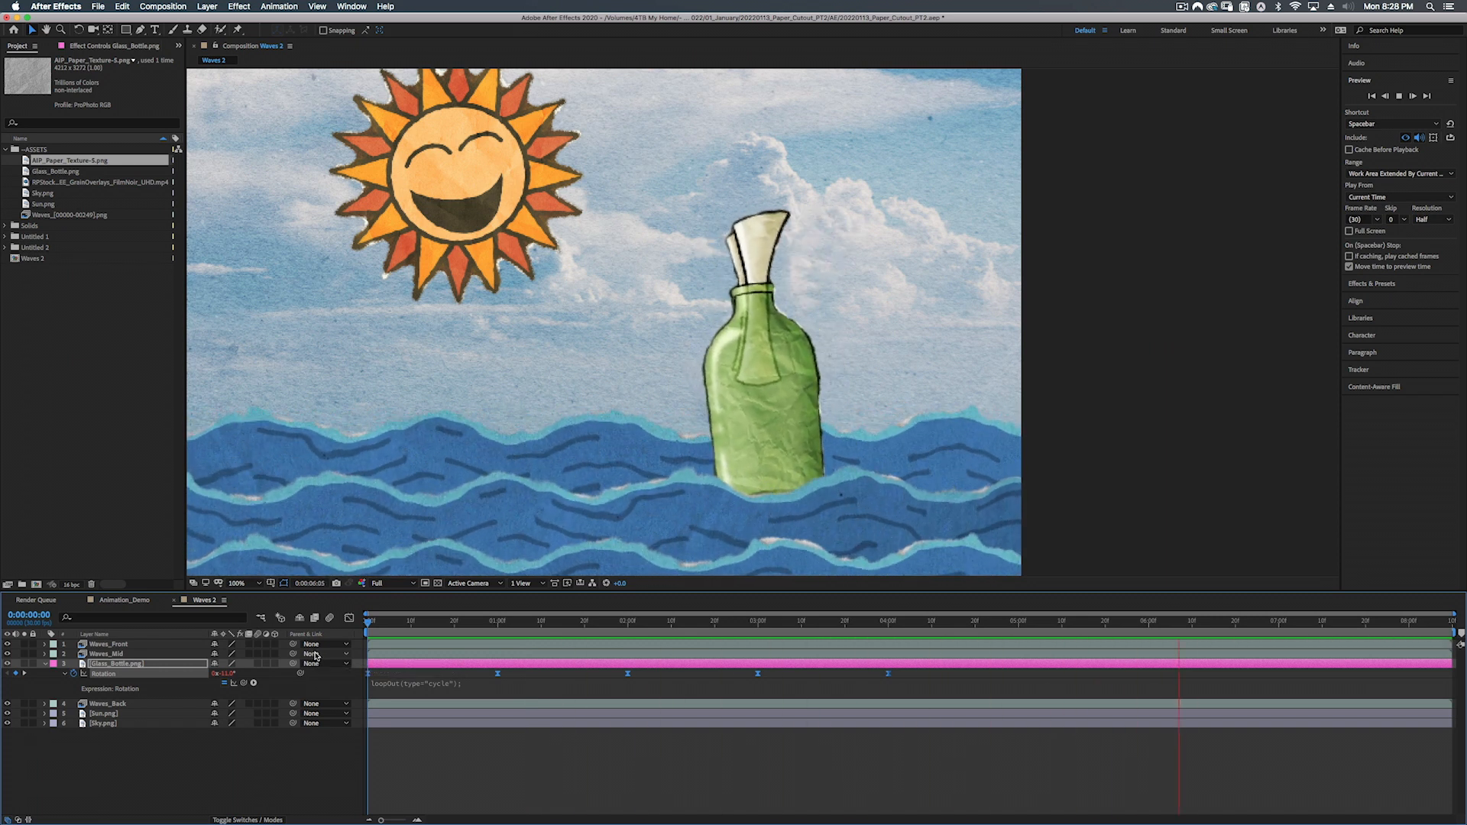
{"action": "key", "text": "space"}
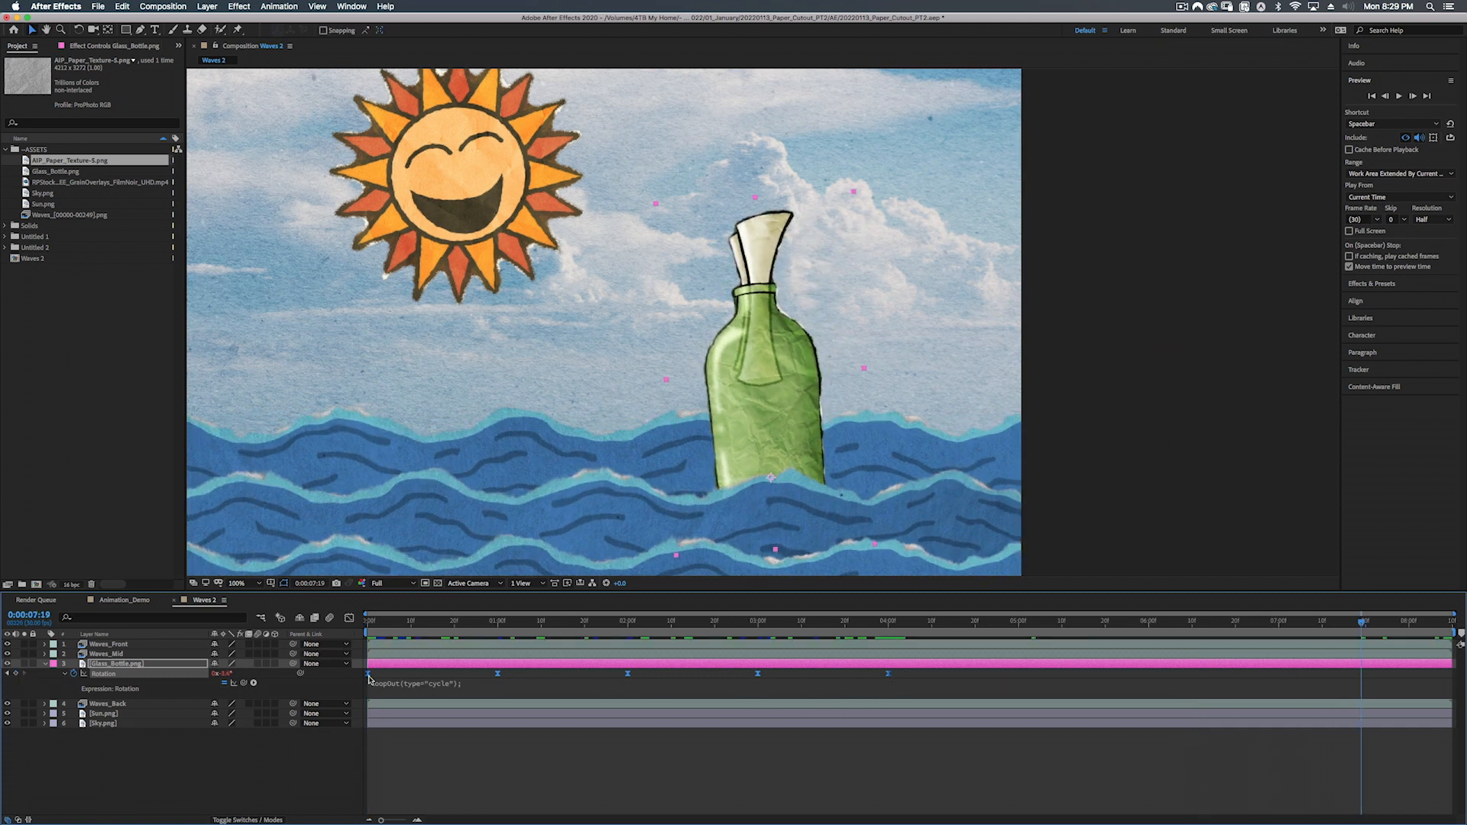
Step: Stretch the bottle's rotation keyframes evenly so the last one lands at 0:00:05:00, and preview the slower rocking from the first frame
{"action": "left_click", "coordinate": [685, 676]}
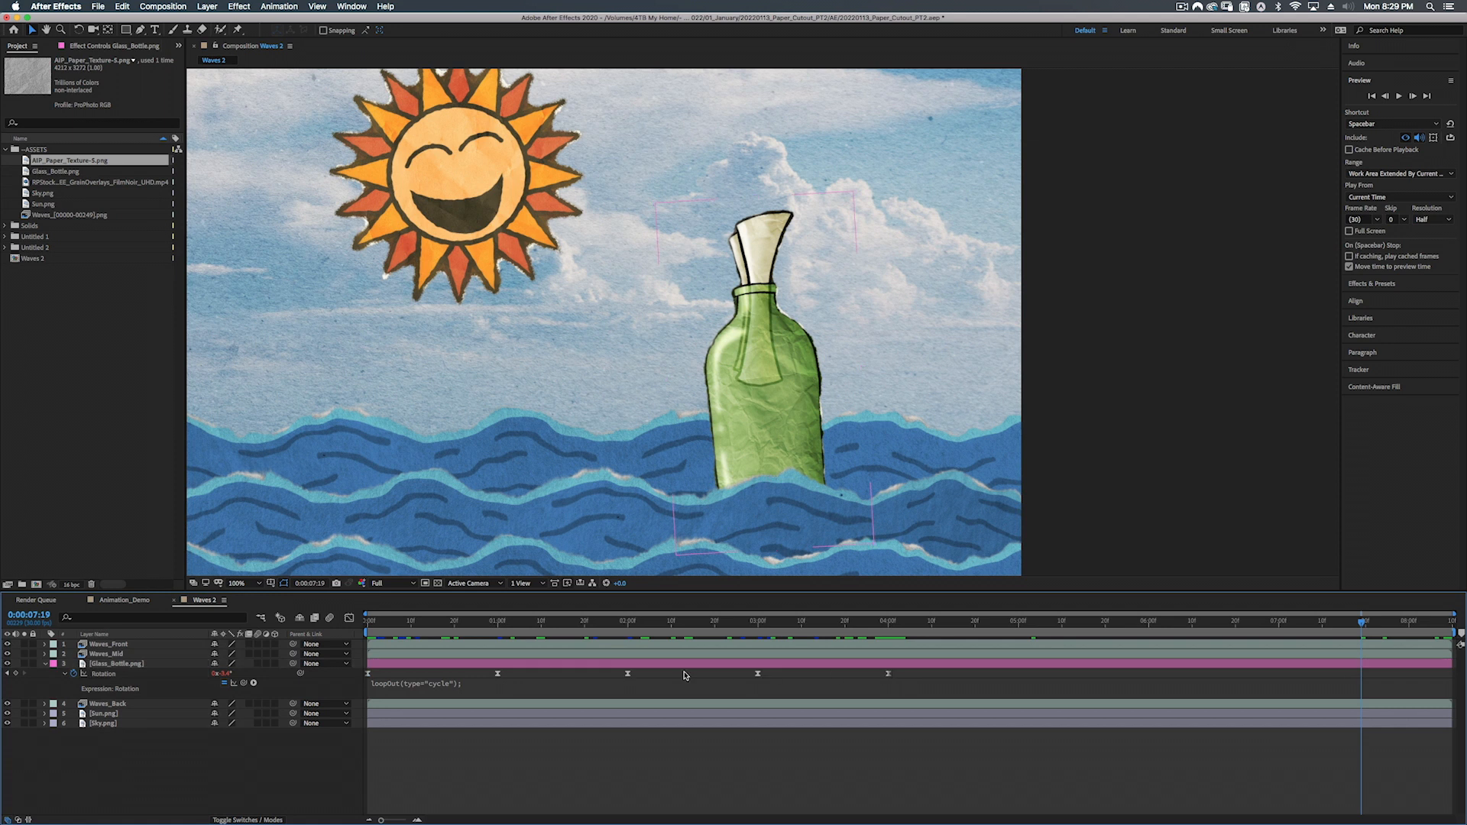
{"action": "left_click", "coordinate": [499, 674]}
{"action": "left_click_drag", "start_coordinate": [963, 671], "coordinate": [365, 680]}
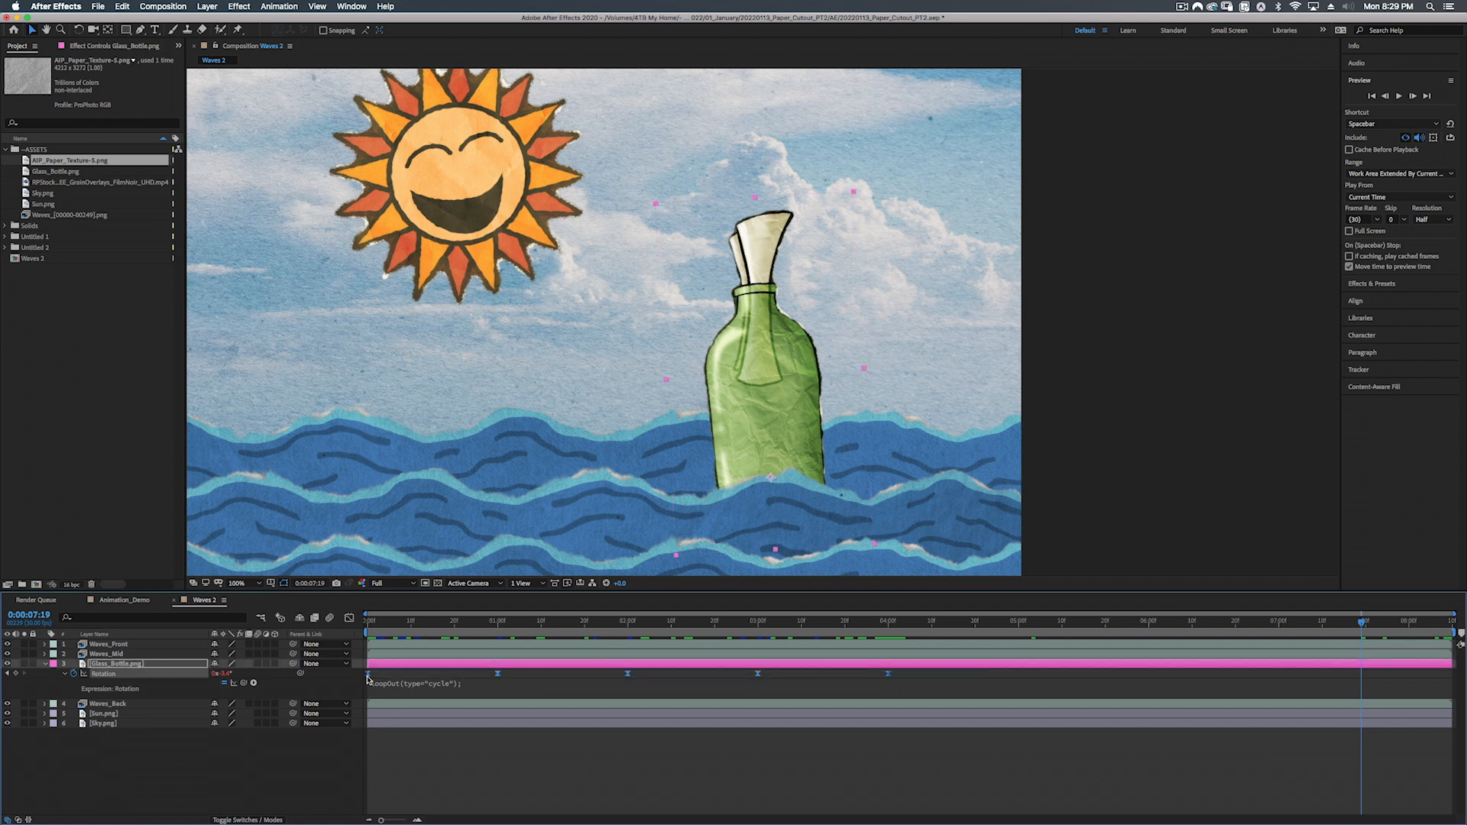
{"action": "key", "text": "Home"}
{"action": "key", "text": "space"}
{"action": "key", "text": "space"}
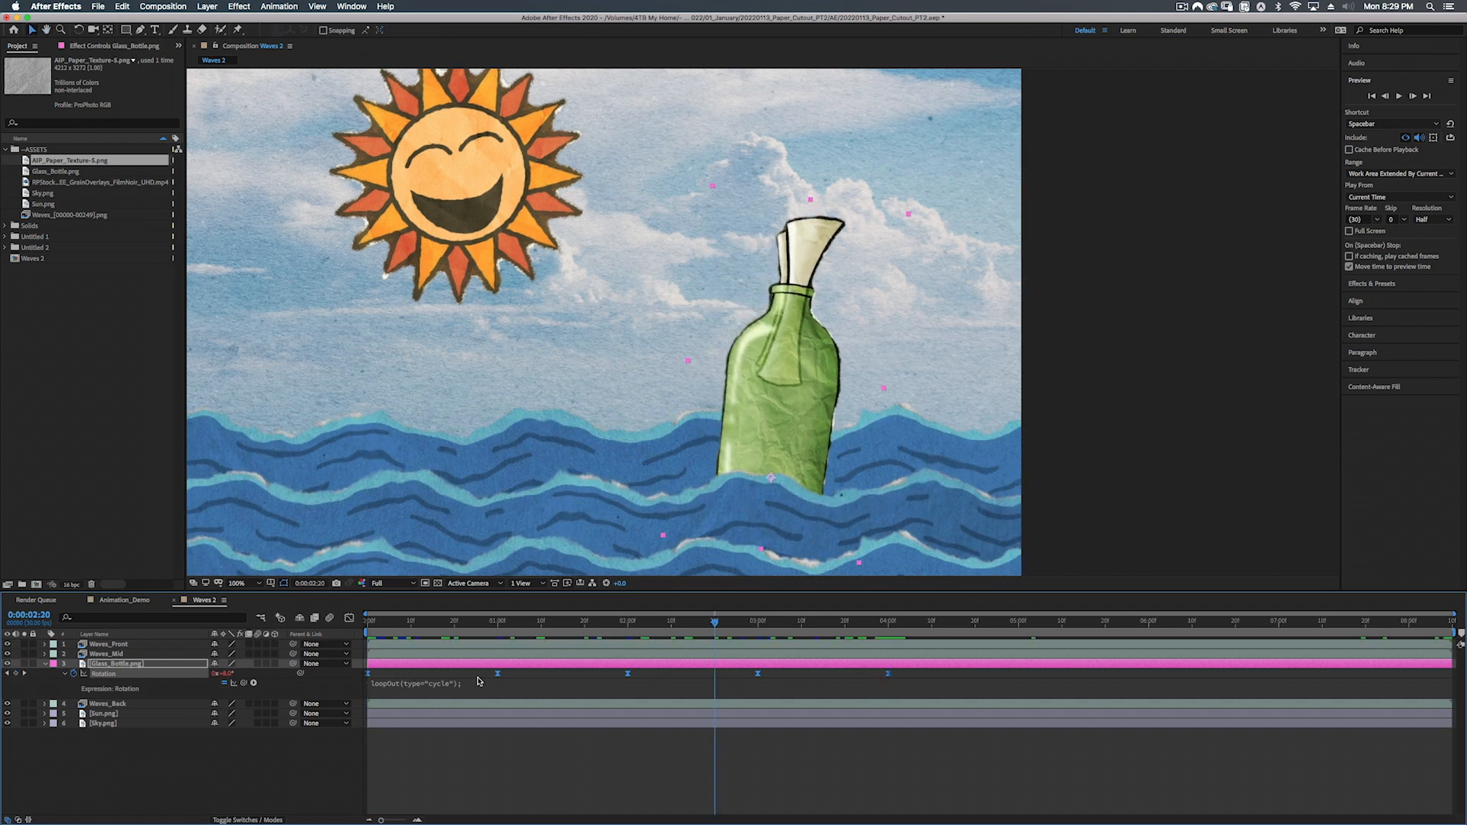
{"action": "left_click_drag", "start_coordinate": [888, 675], "coordinate": [1020, 675]}
{"action": "key", "text": "Home"}
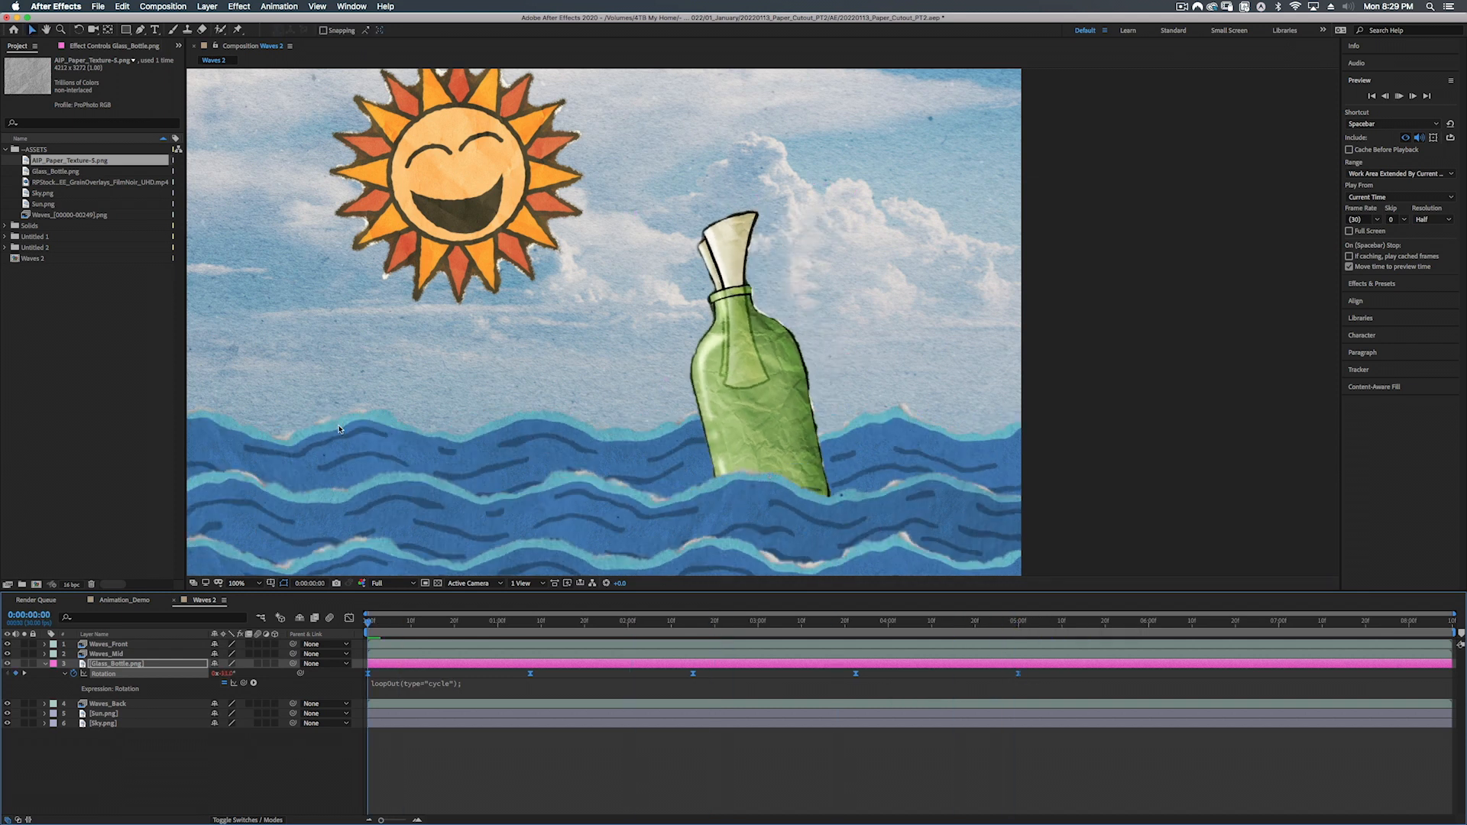
{"action": "key", "text": "space"}
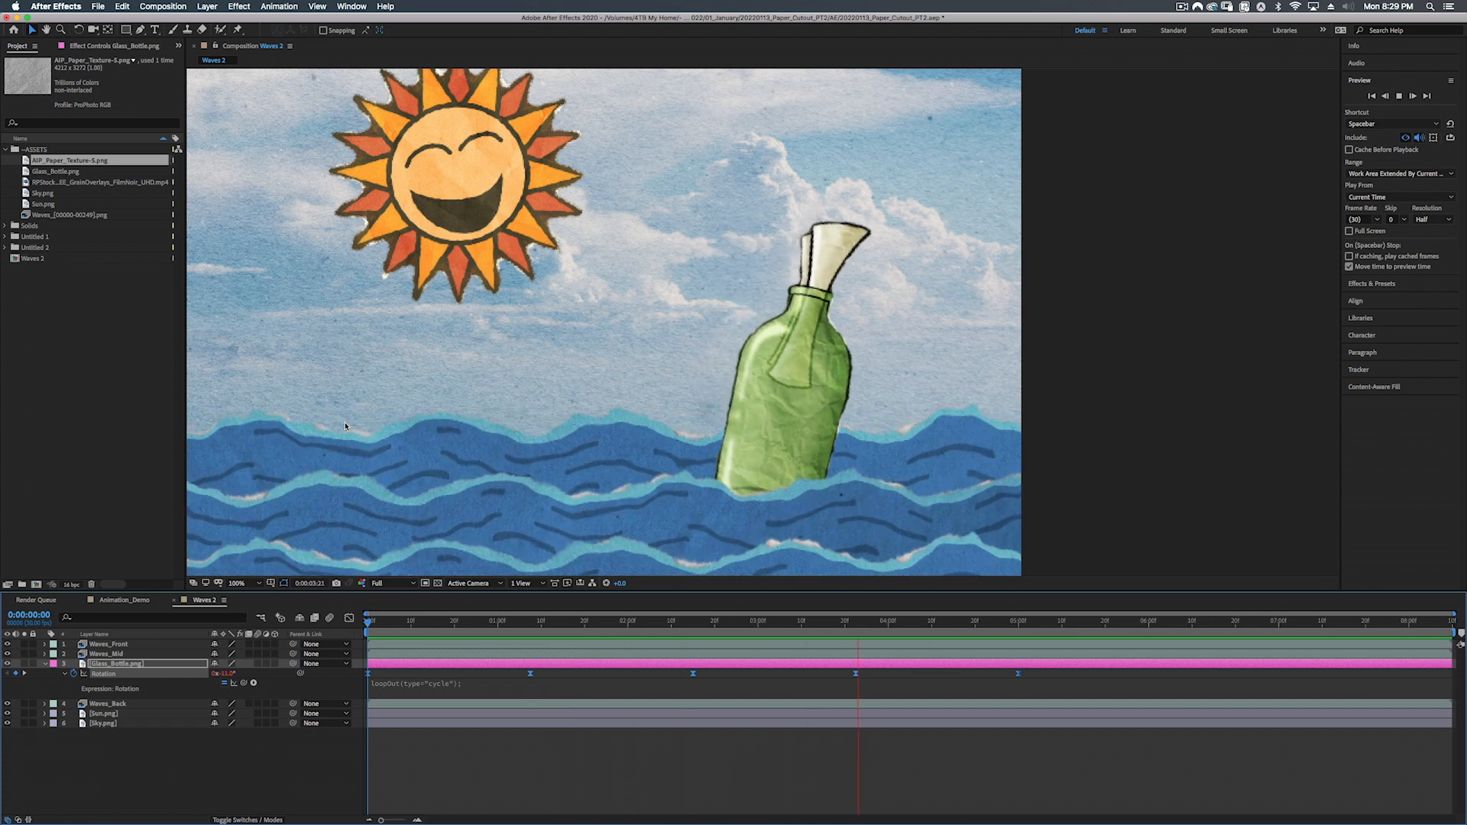
{"action": "left_click", "coordinate": [103, 667]}
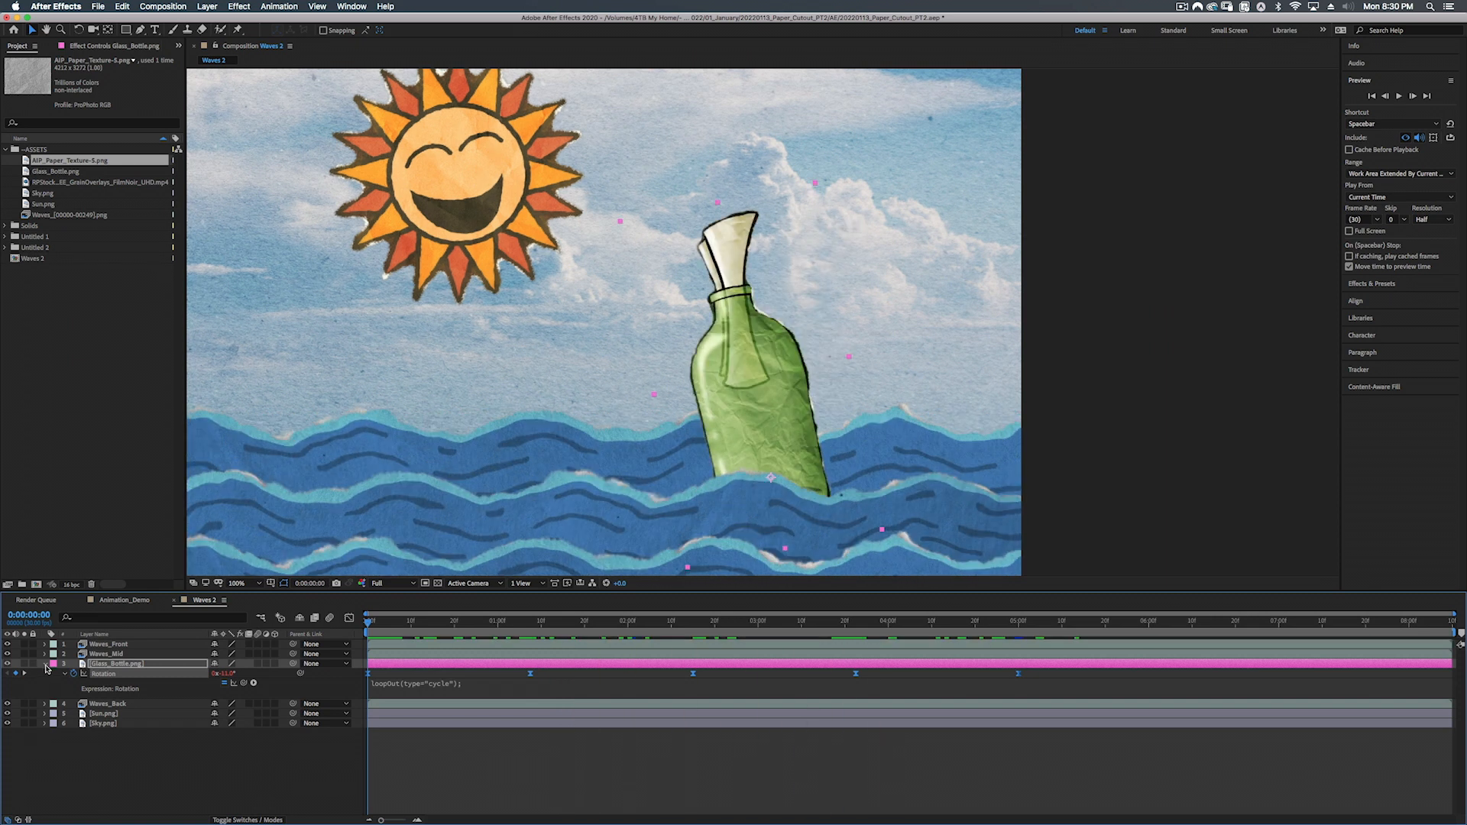
Step: Fit the whole composition in the view and move the bottle near the scene's right edge, at position about 1729, 818
{"action": "left_click_drag", "start_coordinate": [762, 424], "coordinate": [497, 414]}
{"action": "key", "text": "shift+slash"}
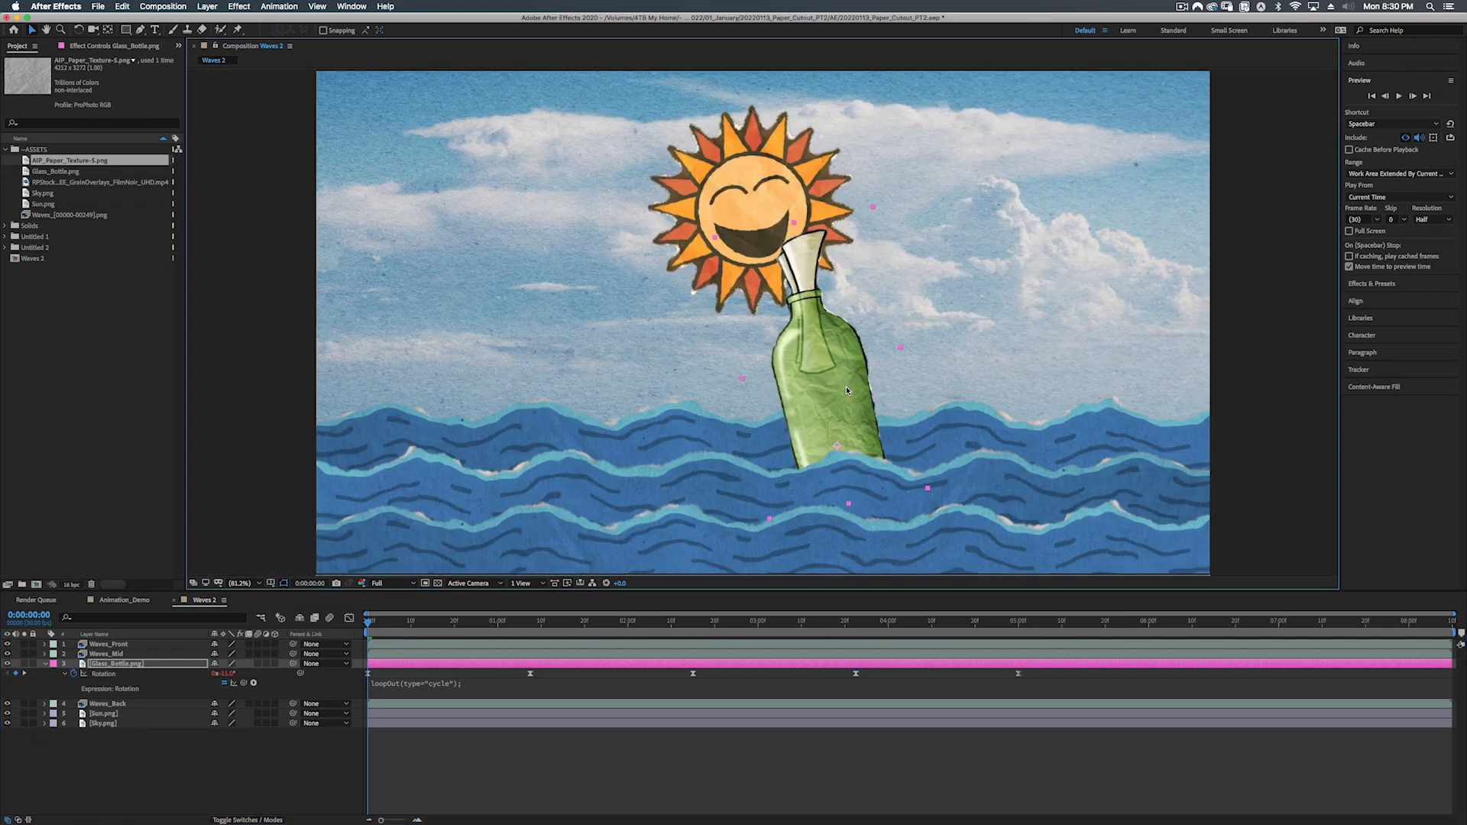
{"action": "left_click_drag", "start_coordinate": [850, 382], "coordinate": [1120, 392]}
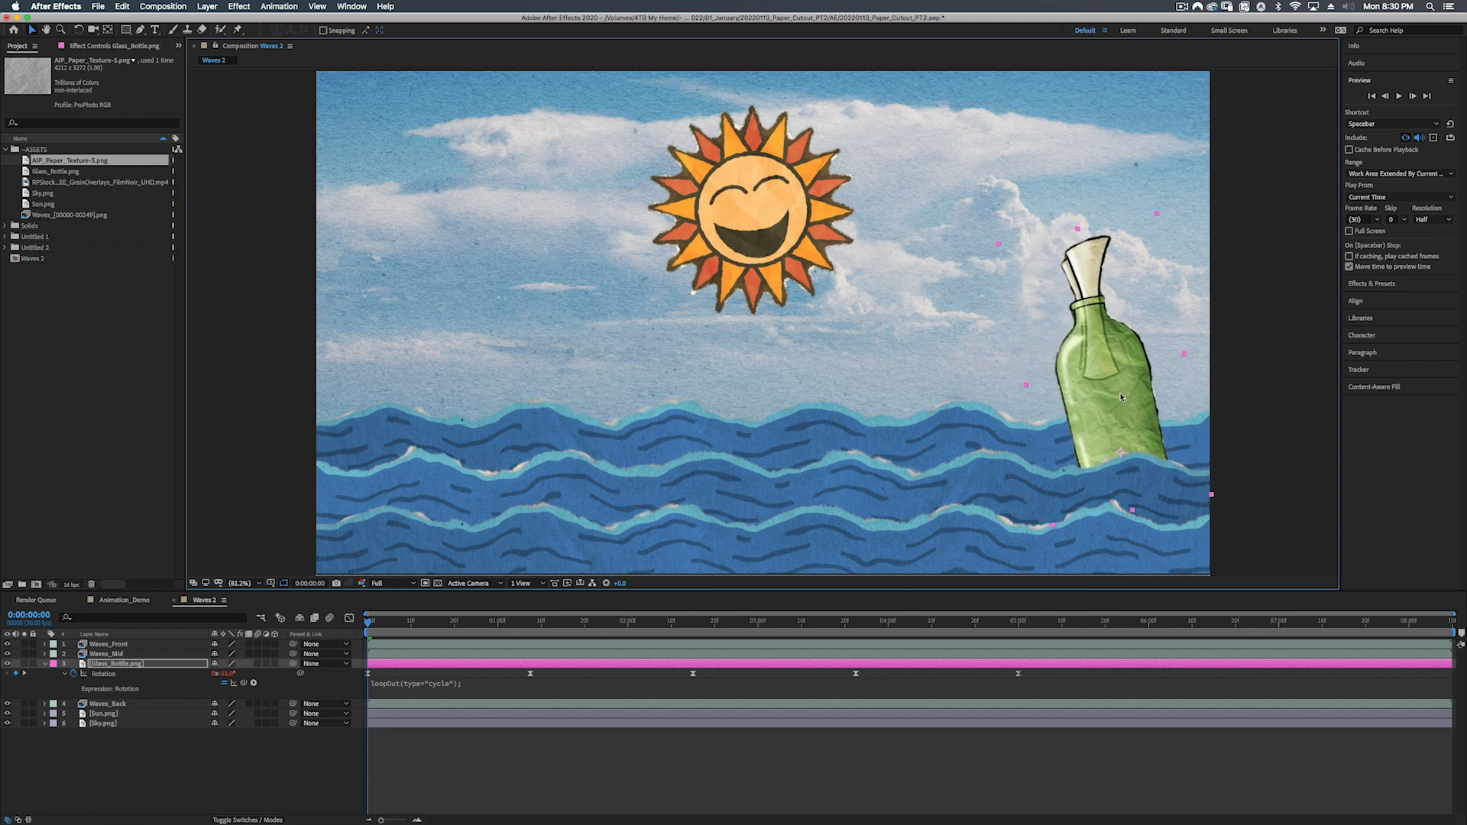
Step: Reveal the bottle layer's Position property and separate it into X and Y dimensions
{"action": "key", "text": "p"}
{"action": "left_click", "coordinate": [142, 664]}
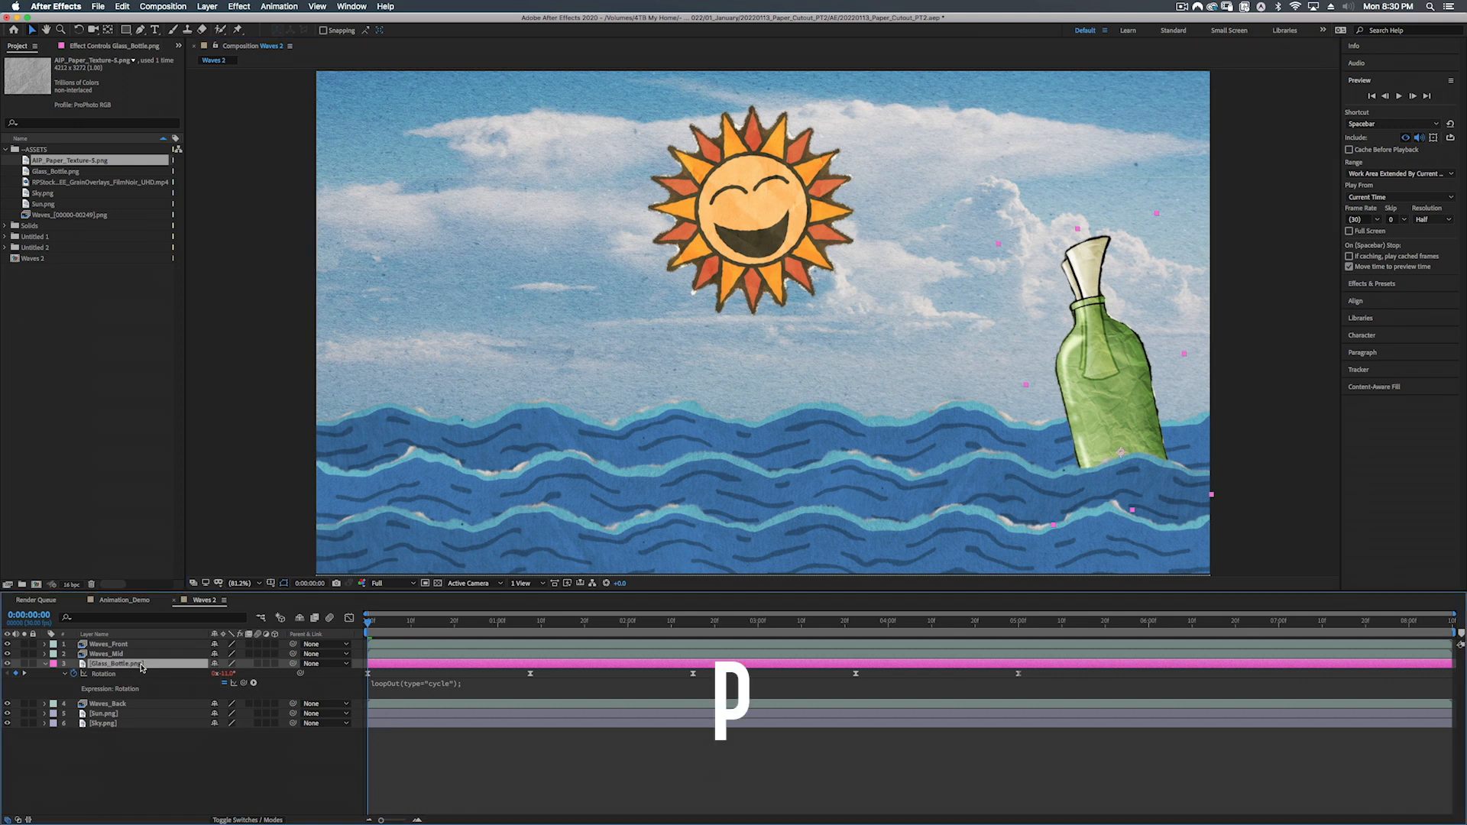
{"action": "key", "text": "p"}
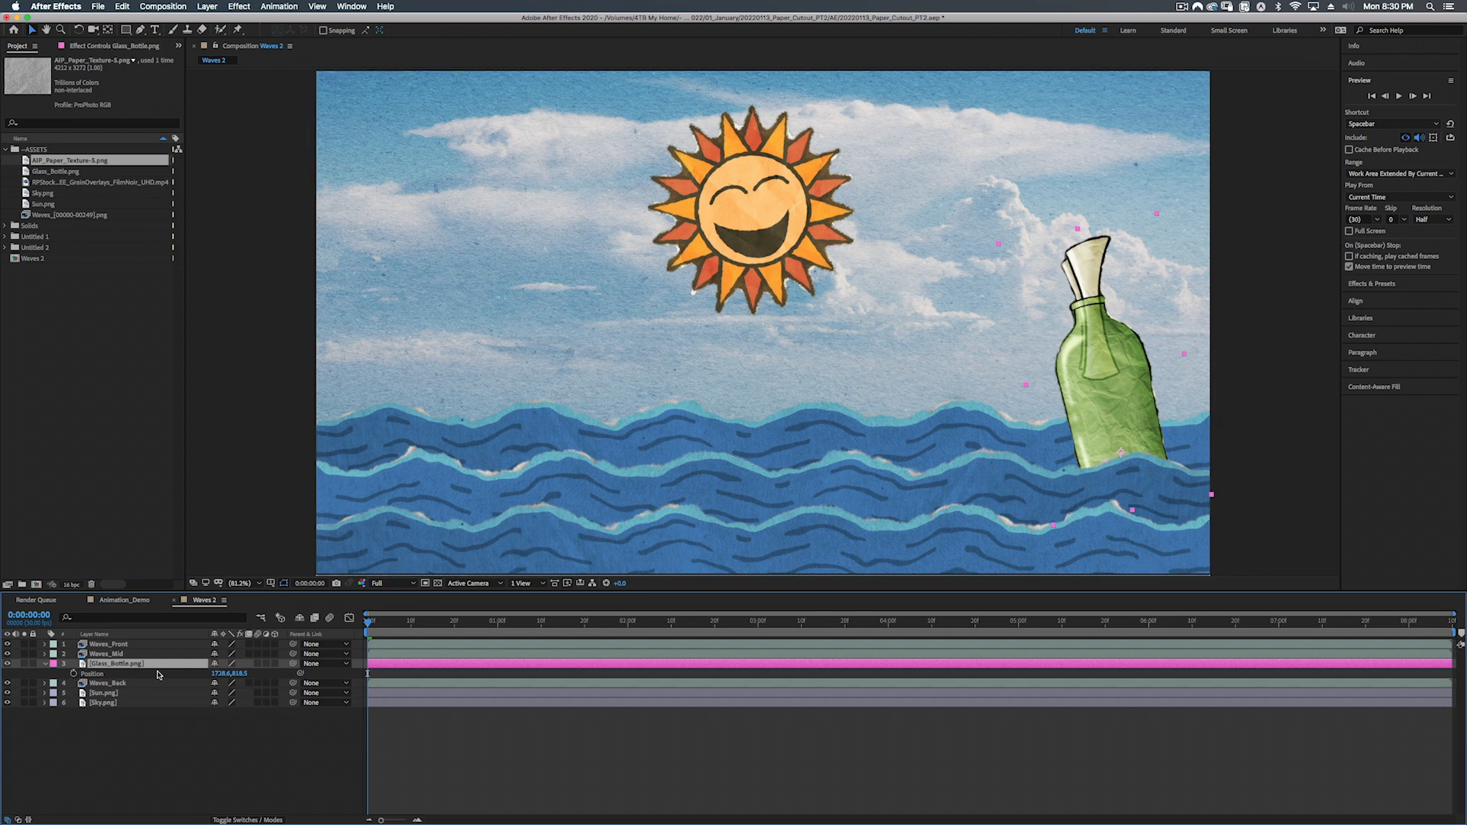
{"action": "right_click", "coordinate": [92, 675]}
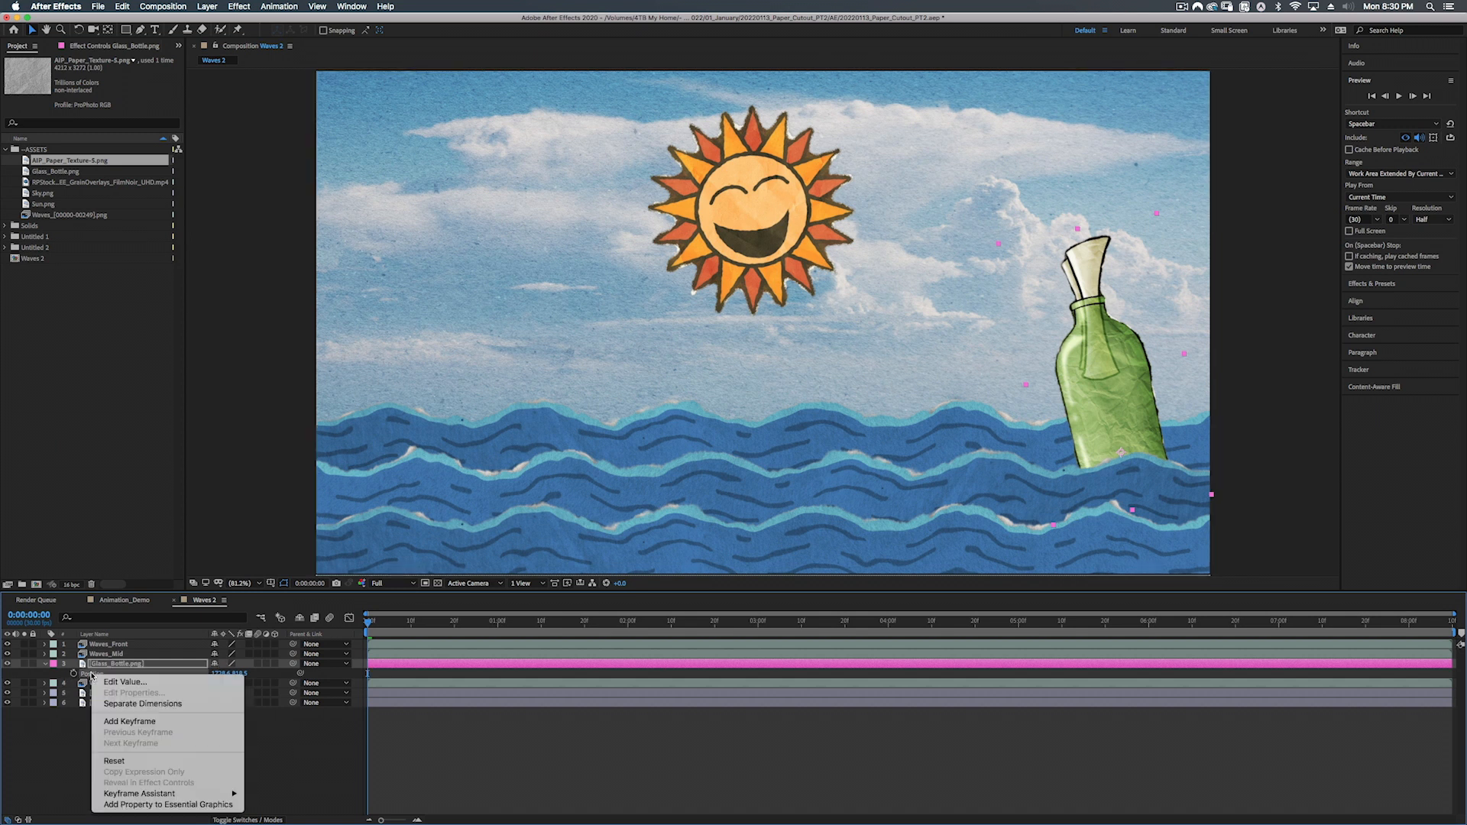
{"action": "left_click", "coordinate": [137, 706]}
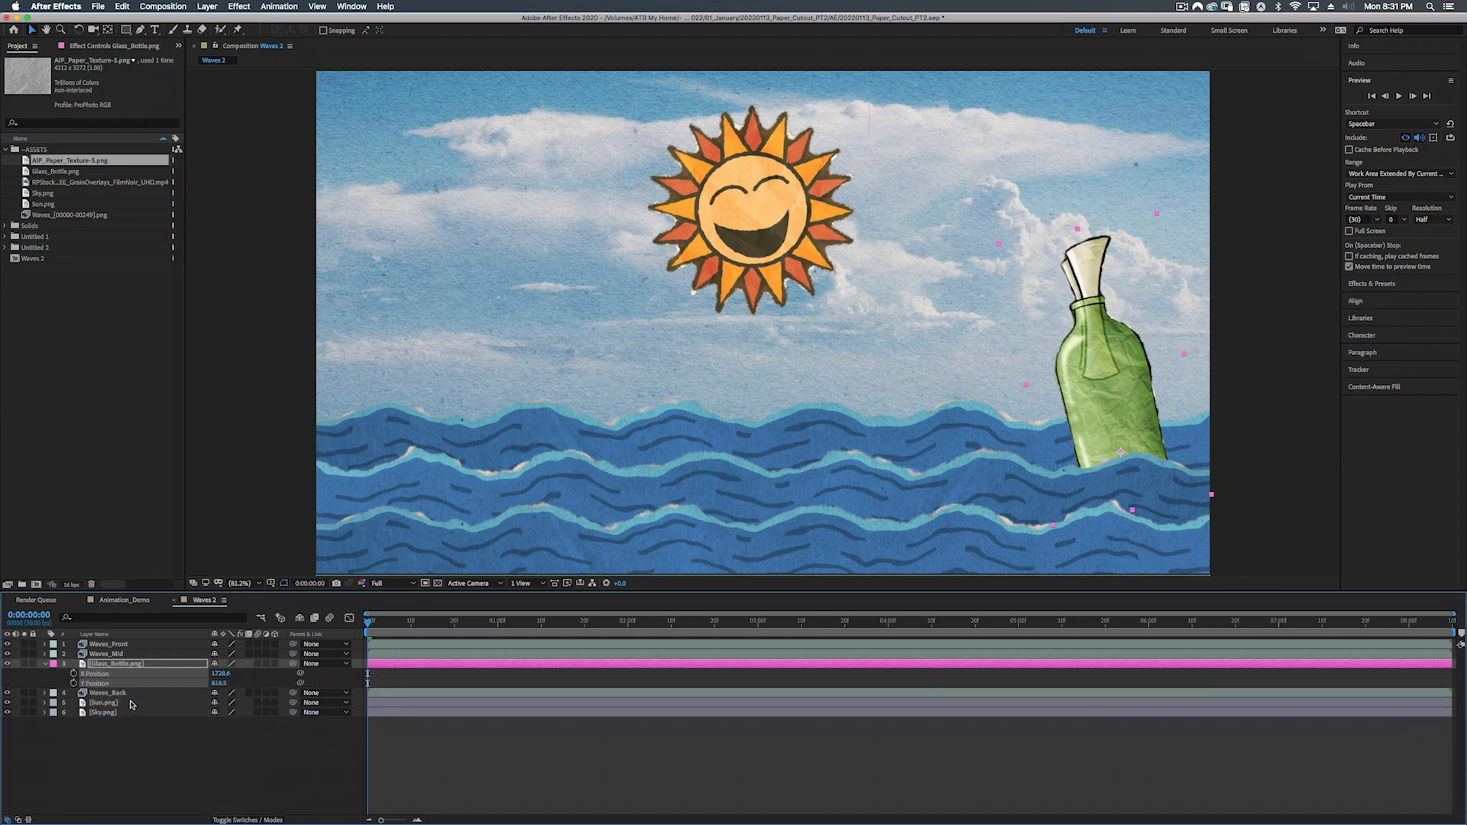
{"action": "key", "text": "F2"}
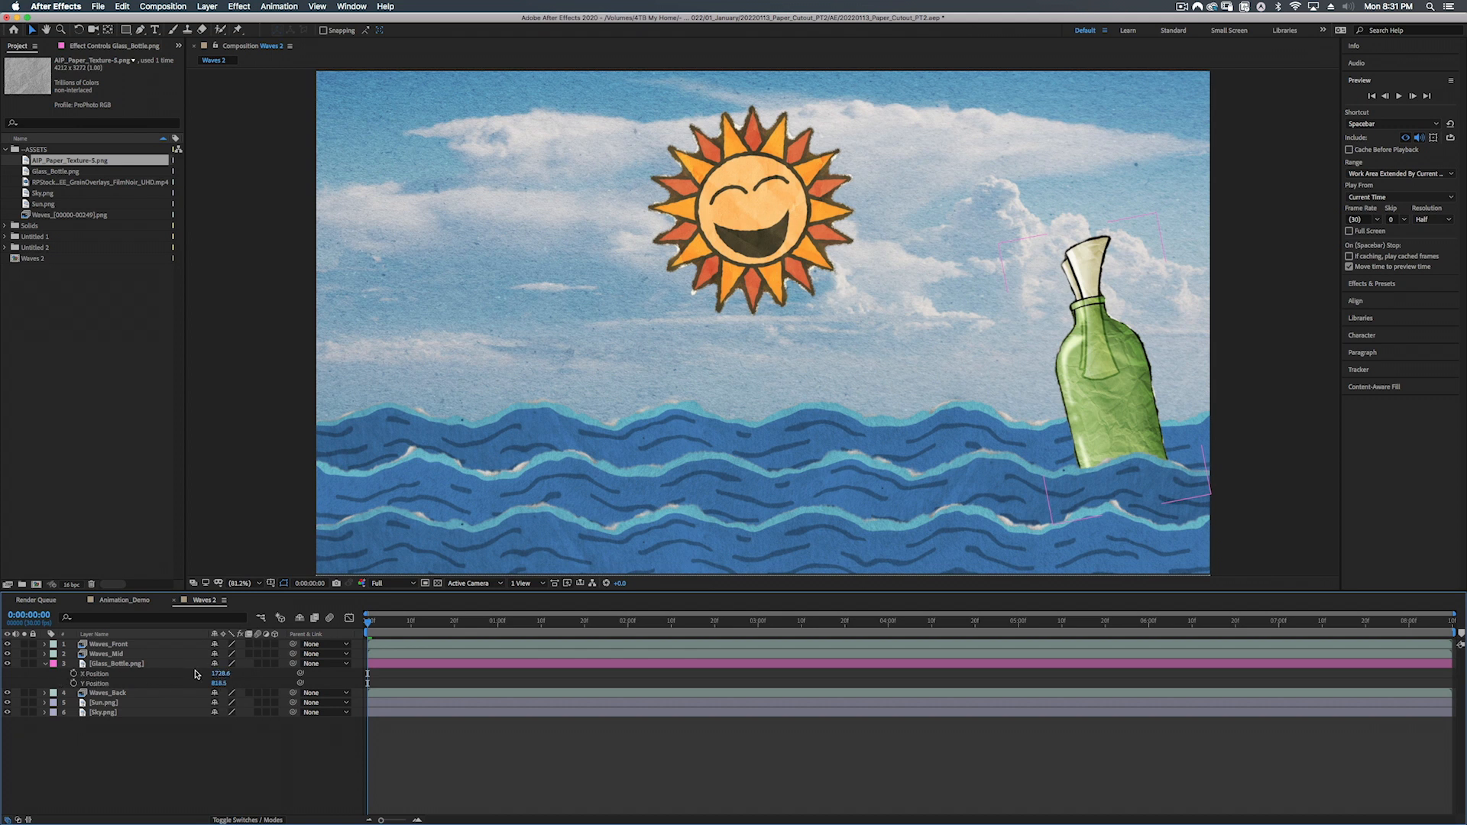
Step: Try changing the bottle's X Position and Y Position independently, undoing each change
{"action": "left_click_drag", "start_coordinate": [217, 675], "coordinate": [149, 675]}
{"action": "key", "text": "super+z"}
{"action": "mouse_move", "coordinate": [219, 683]}
{"action": "left_mouse_down"}
{"action": "mouse_move", "coordinate": [291, 680]}
{"action": "mouse_move", "coordinate": [252, 679]}
{"action": "mouse_move", "coordinate": [317, 646]}
{"action": "mouse_move", "coordinate": [139, 656]}
{"action": "mouse_move", "coordinate": [348, 650]}
{"action": "mouse_move", "coordinate": [229, 666]}
{"action": "left_mouse_up"}
{"action": "key", "text": "super+z"}
{"action": "left_click", "coordinate": [315, 729]}
Step: Lower the bottle to Y about 840 and start keyframing Y Position at the first frame, then raise it to about 806 at 0:00:01:00
{"action": "left_click", "coordinate": [162, 662]}
{"action": "left_click_drag", "start_coordinate": [1115, 355], "coordinate": [1116, 369]}
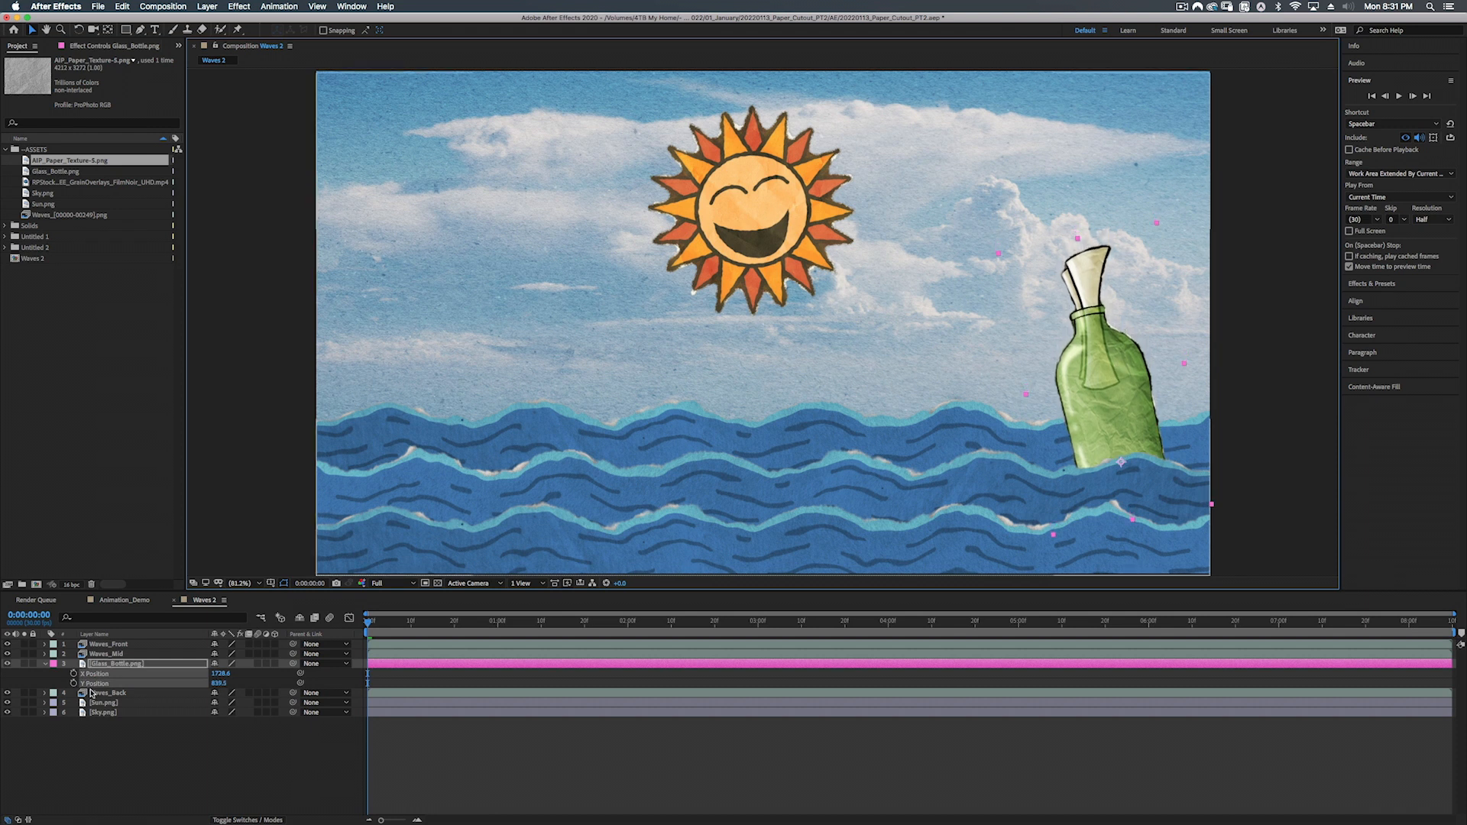
{"action": "left_click", "coordinate": [140, 765]}
{"action": "left_click", "coordinate": [90, 685]}
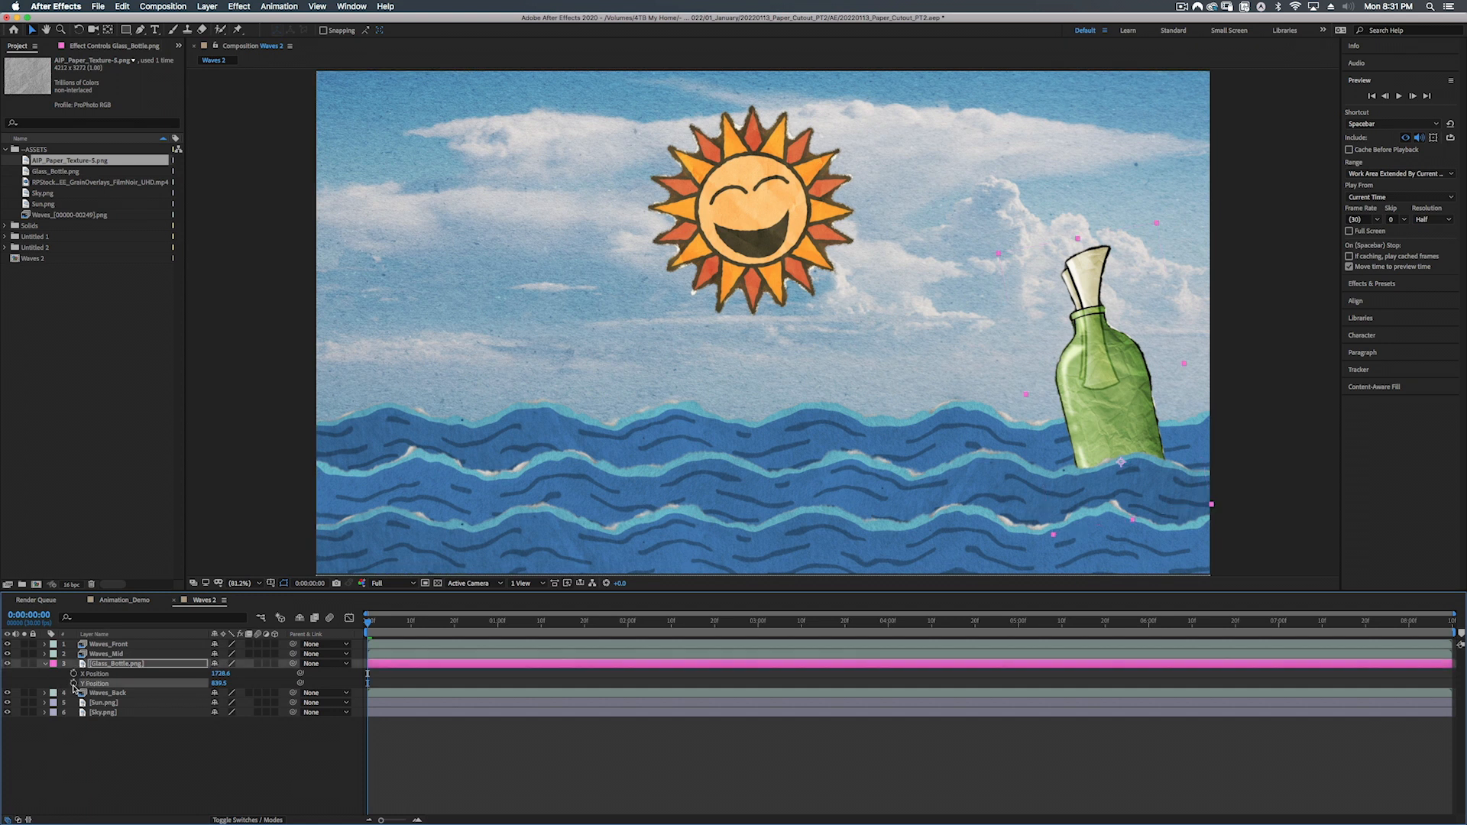
{"action": "left_click", "coordinate": [74, 684]}
{"action": "left_click_drag", "start_coordinate": [370, 622], "coordinate": [497, 622]}
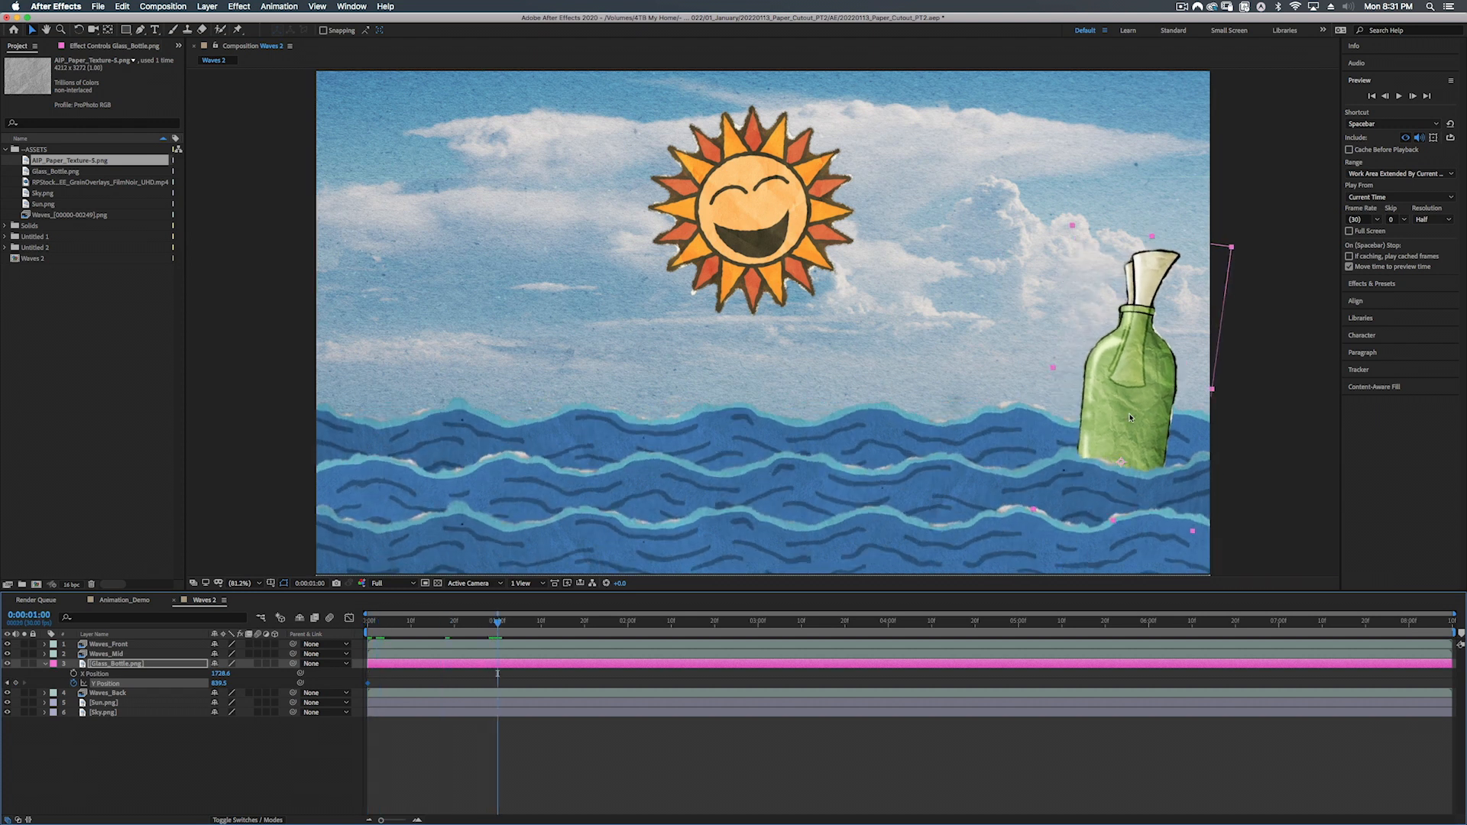
{"action": "left_click_drag", "start_coordinate": [1131, 417], "coordinate": [1134, 402]}
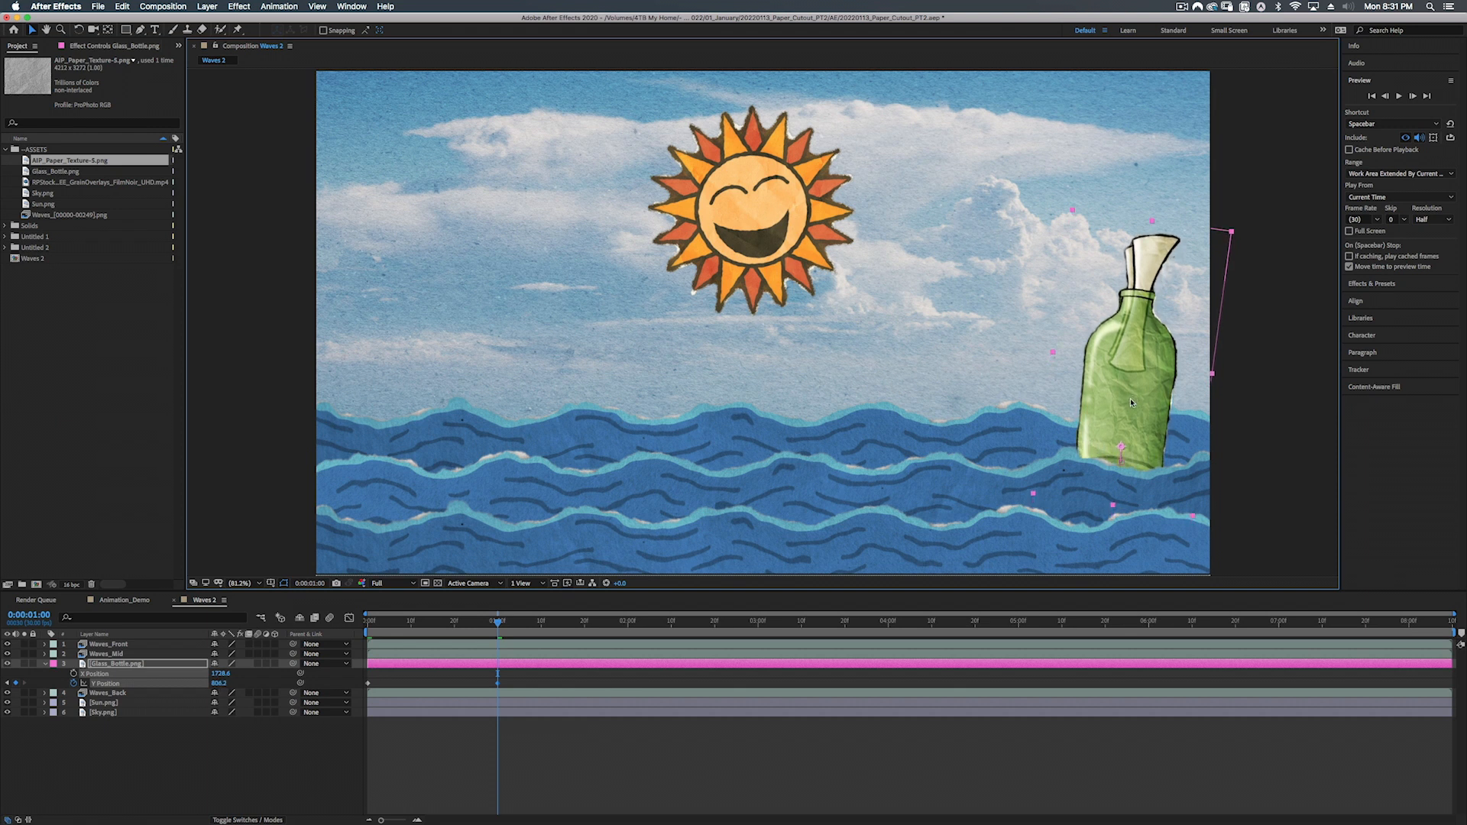
Step: Adjust the bottle's first Y Position keyframe so it sits deeper in the water, at about 865
{"action": "left_click", "coordinate": [368, 621]}
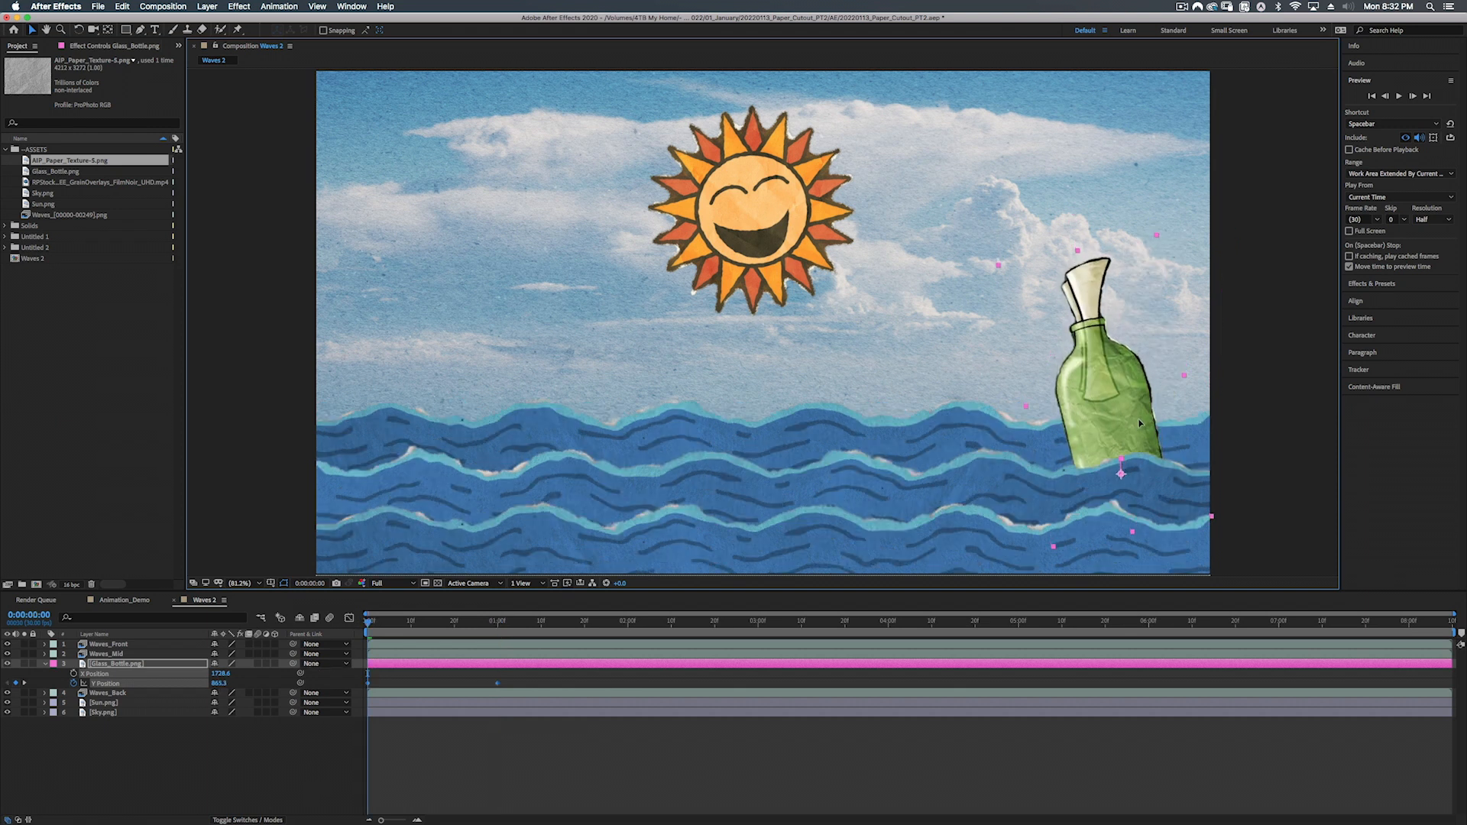
{"action": "left_click_drag", "start_coordinate": [1139, 424], "coordinate": [1140, 425]}
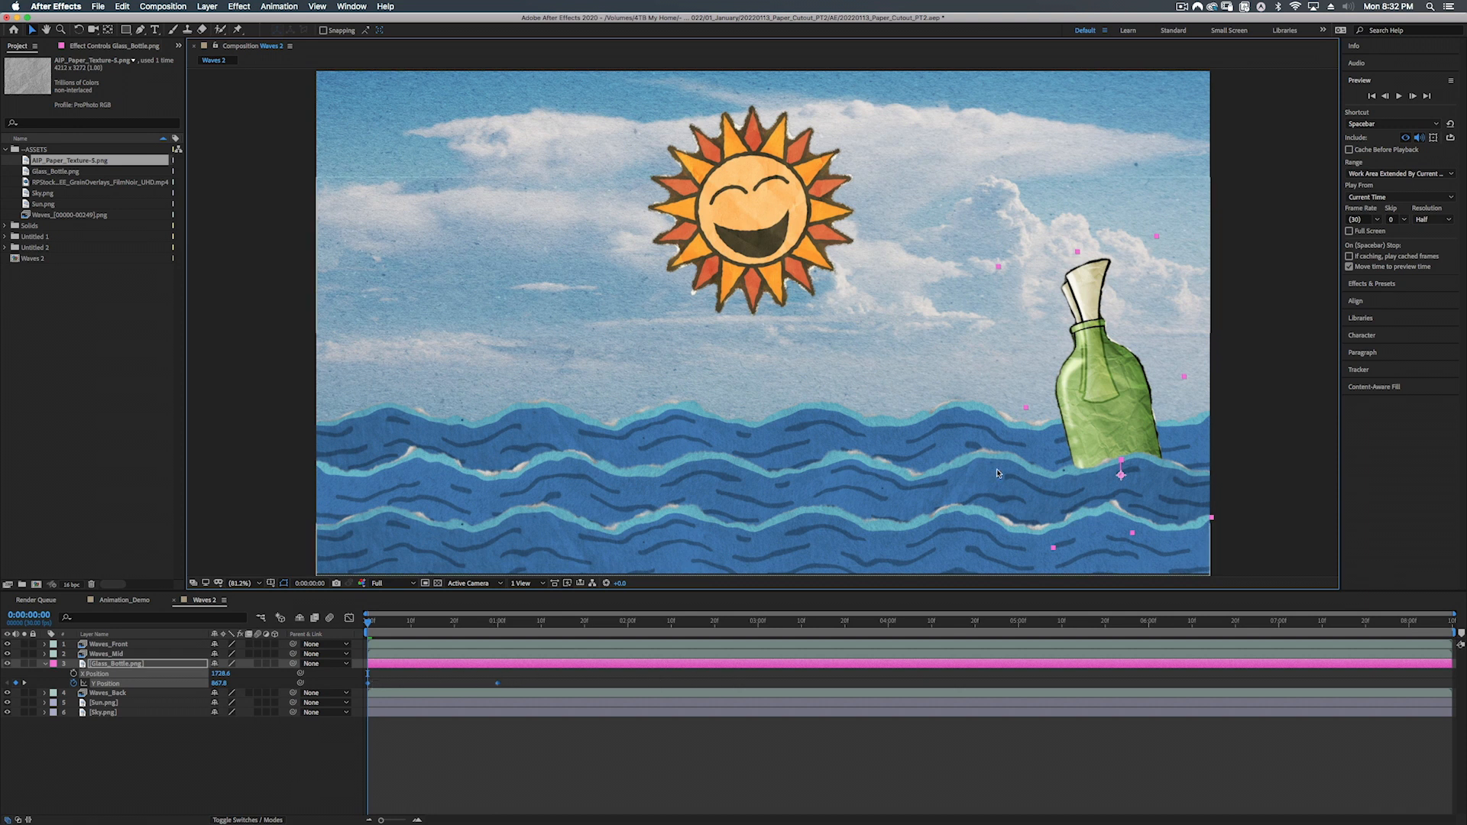
{"action": "left_click_drag", "start_coordinate": [1098, 416], "coordinate": [1106, 391]}
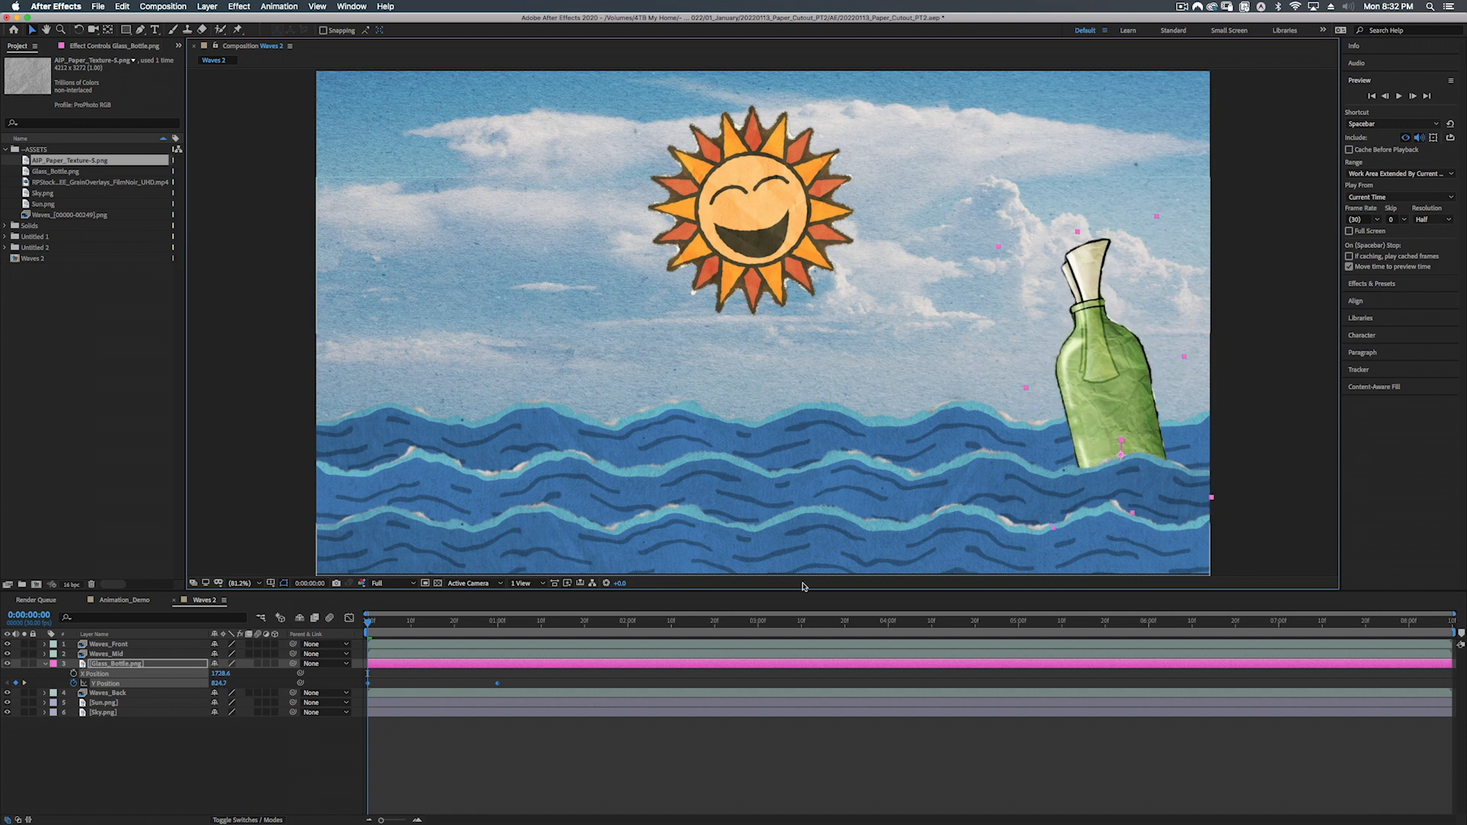
{"action": "left_click", "coordinate": [574, 677]}
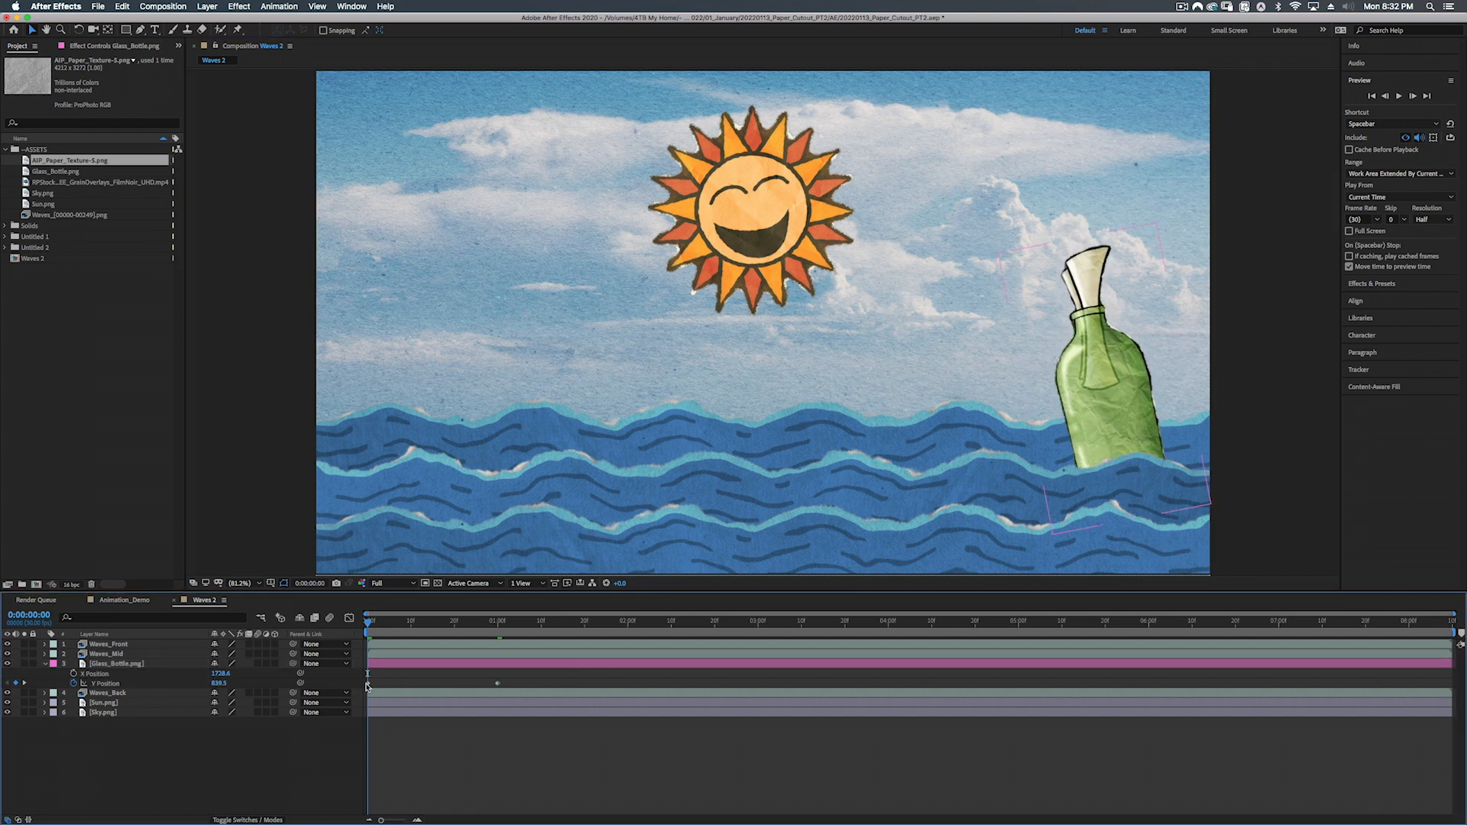
{"action": "left_click", "coordinate": [367, 685]}
{"action": "left_click_drag", "start_coordinate": [1100, 398], "coordinate": [1095, 412]}
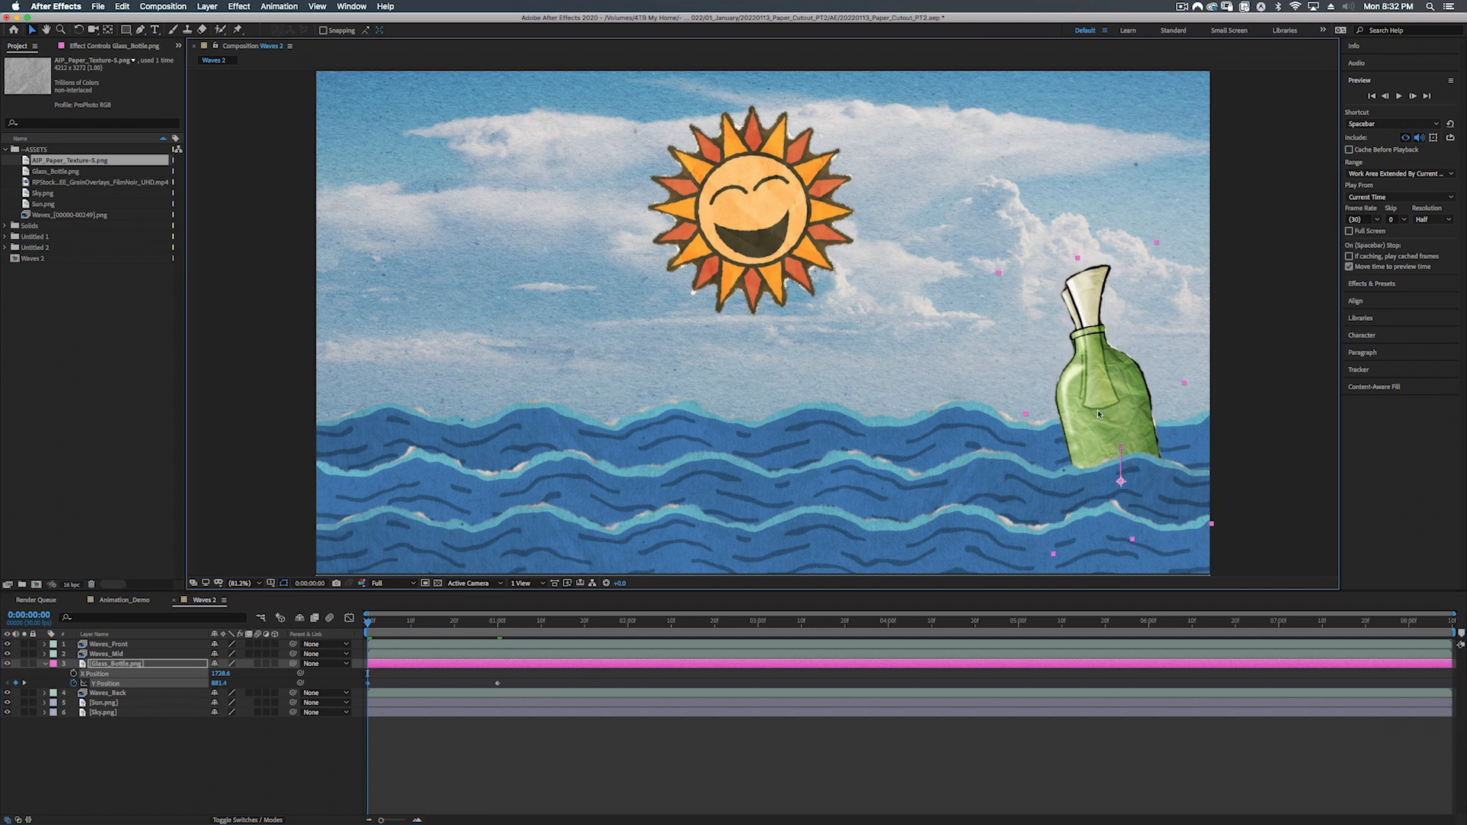
{"action": "left_click_drag", "start_coordinate": [1092, 410], "coordinate": [1092, 404]}
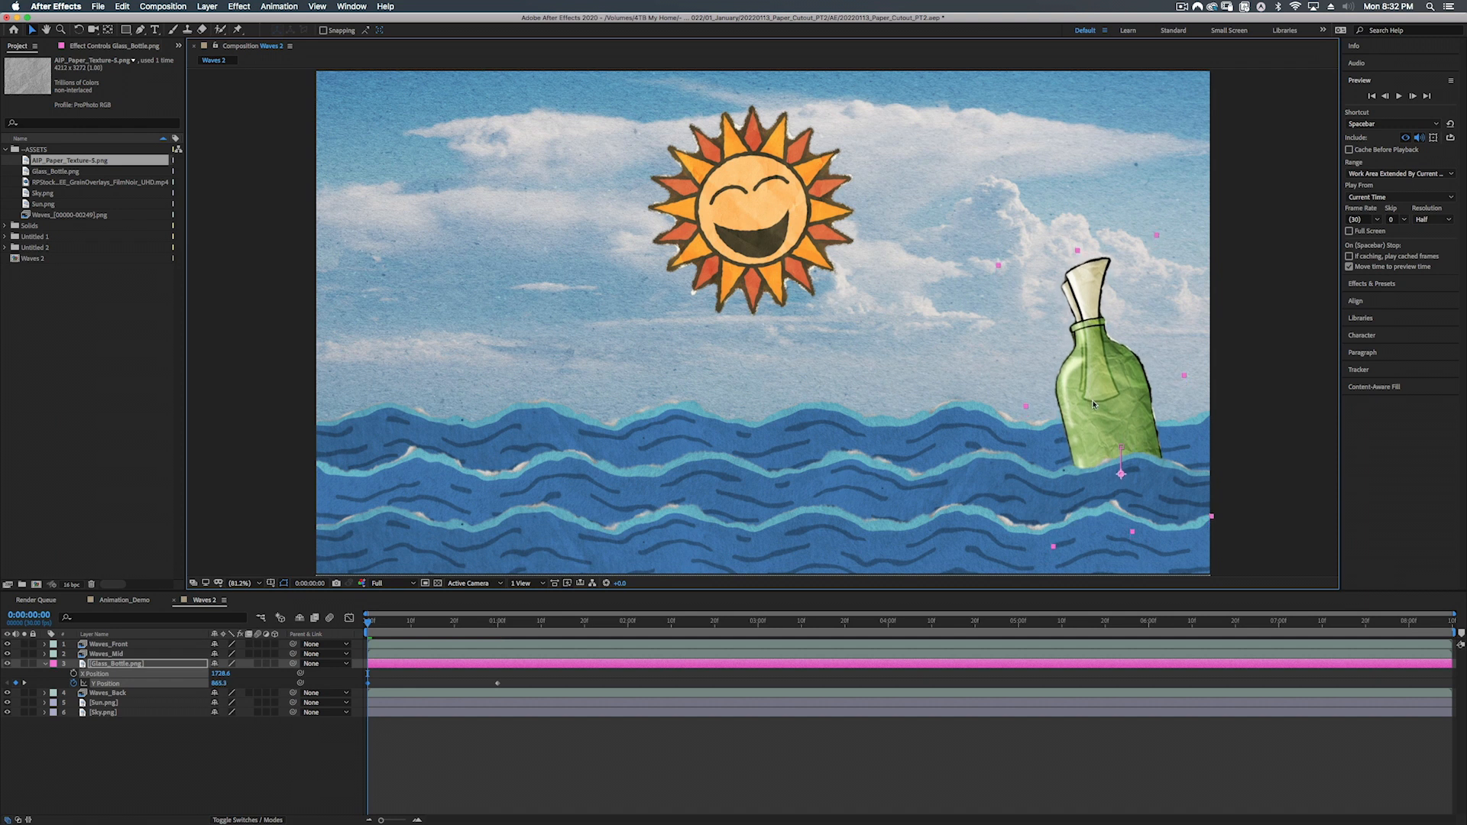
Step: Lower the bottle to a Y Position of about 873 at 0:00:02:00
{"action": "left_click_drag", "start_coordinate": [369, 623], "coordinate": [626, 625]}
{"action": "left_click", "coordinate": [1142, 382]}
{"action": "left_click_drag", "start_coordinate": [1141, 382], "coordinate": [1140, 415]}
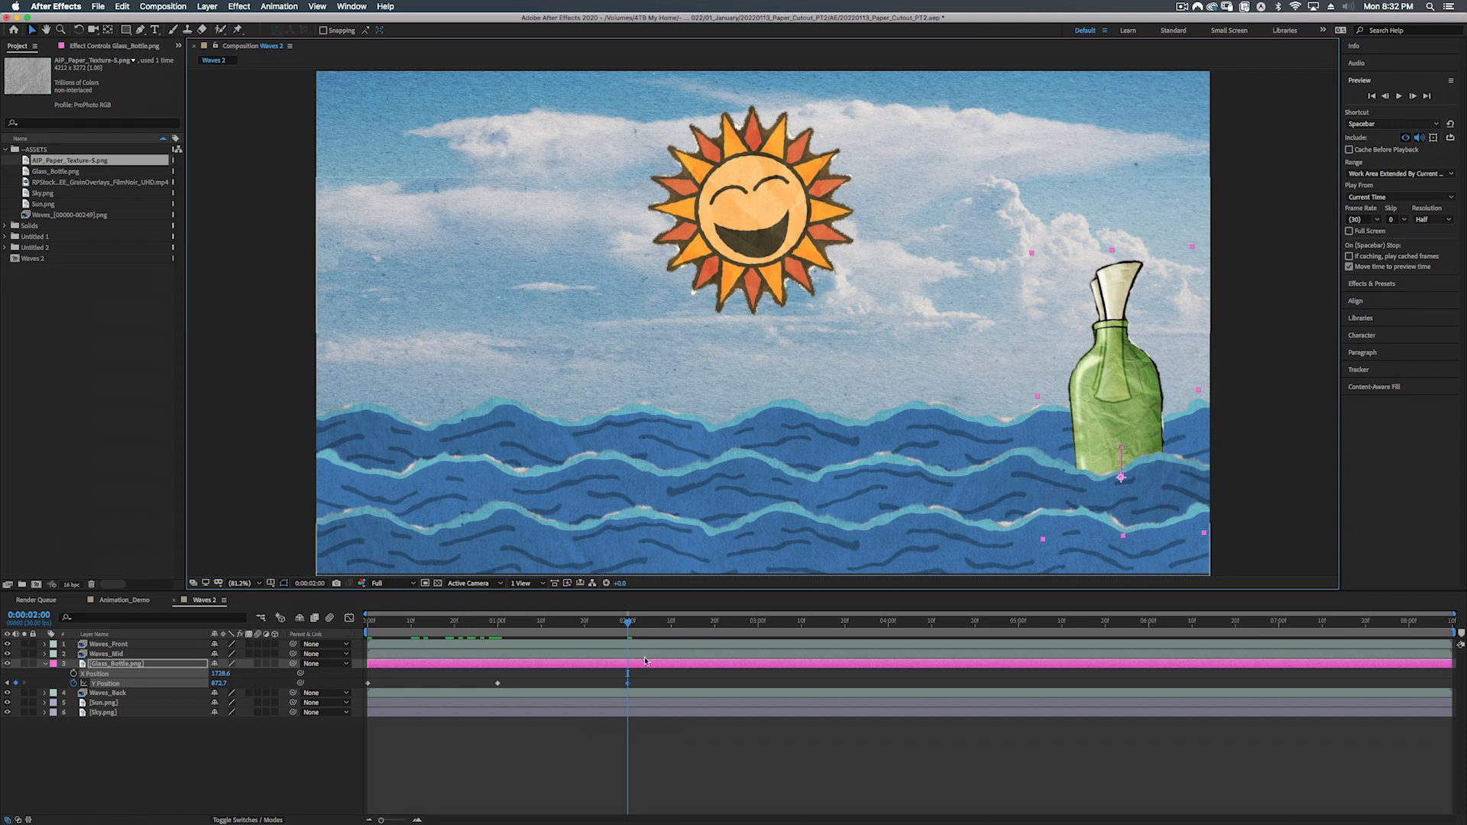
Step: Raise the bottle to a Y Position of about 813 at 0:00:03:00
{"action": "key", "text": "Home"}
{"action": "left_click_drag", "start_coordinate": [404, 623], "coordinate": [760, 621]}
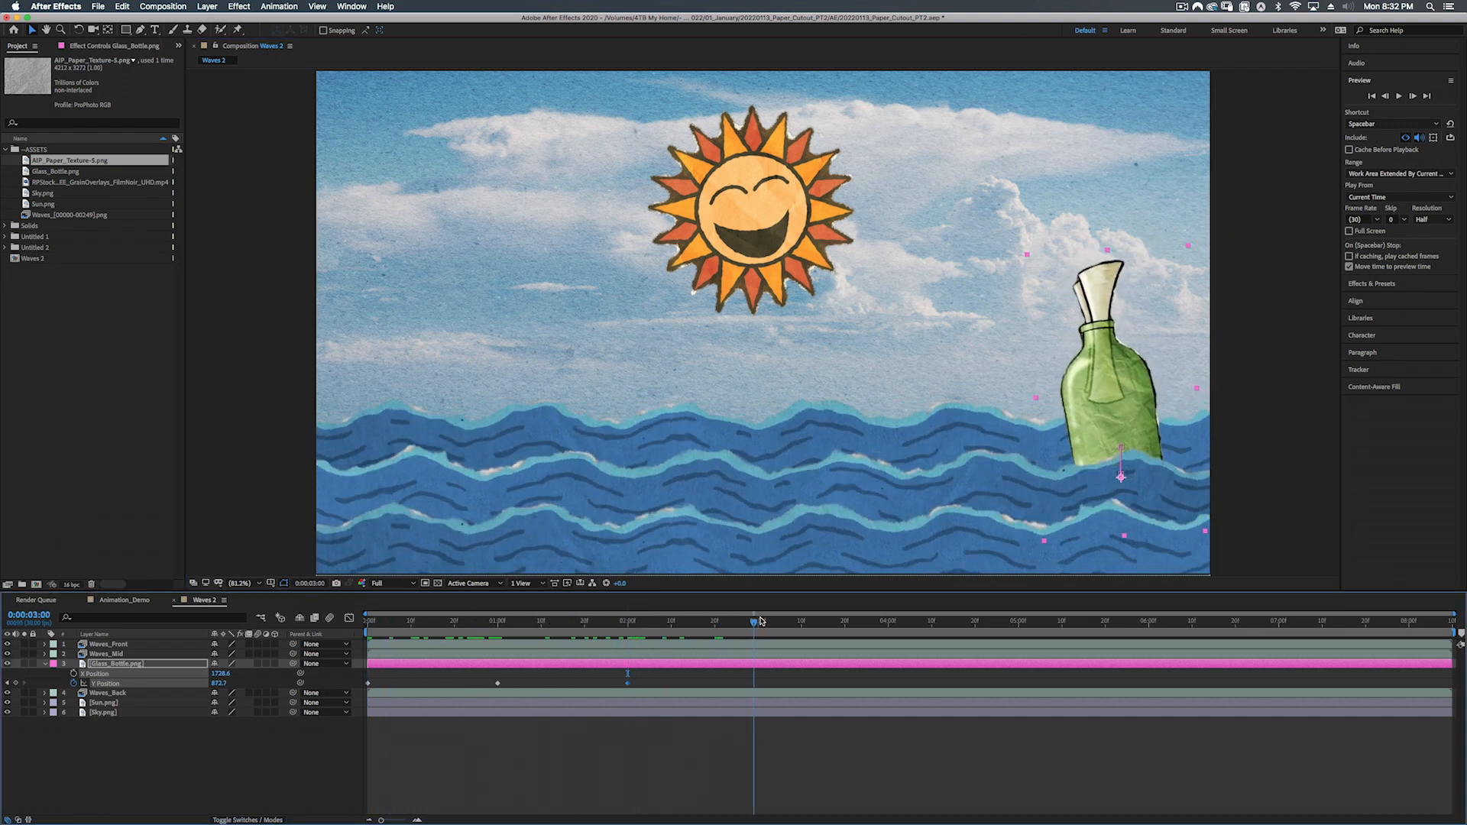
{"action": "left_click_drag", "start_coordinate": [1132, 419], "coordinate": [1136, 392]}
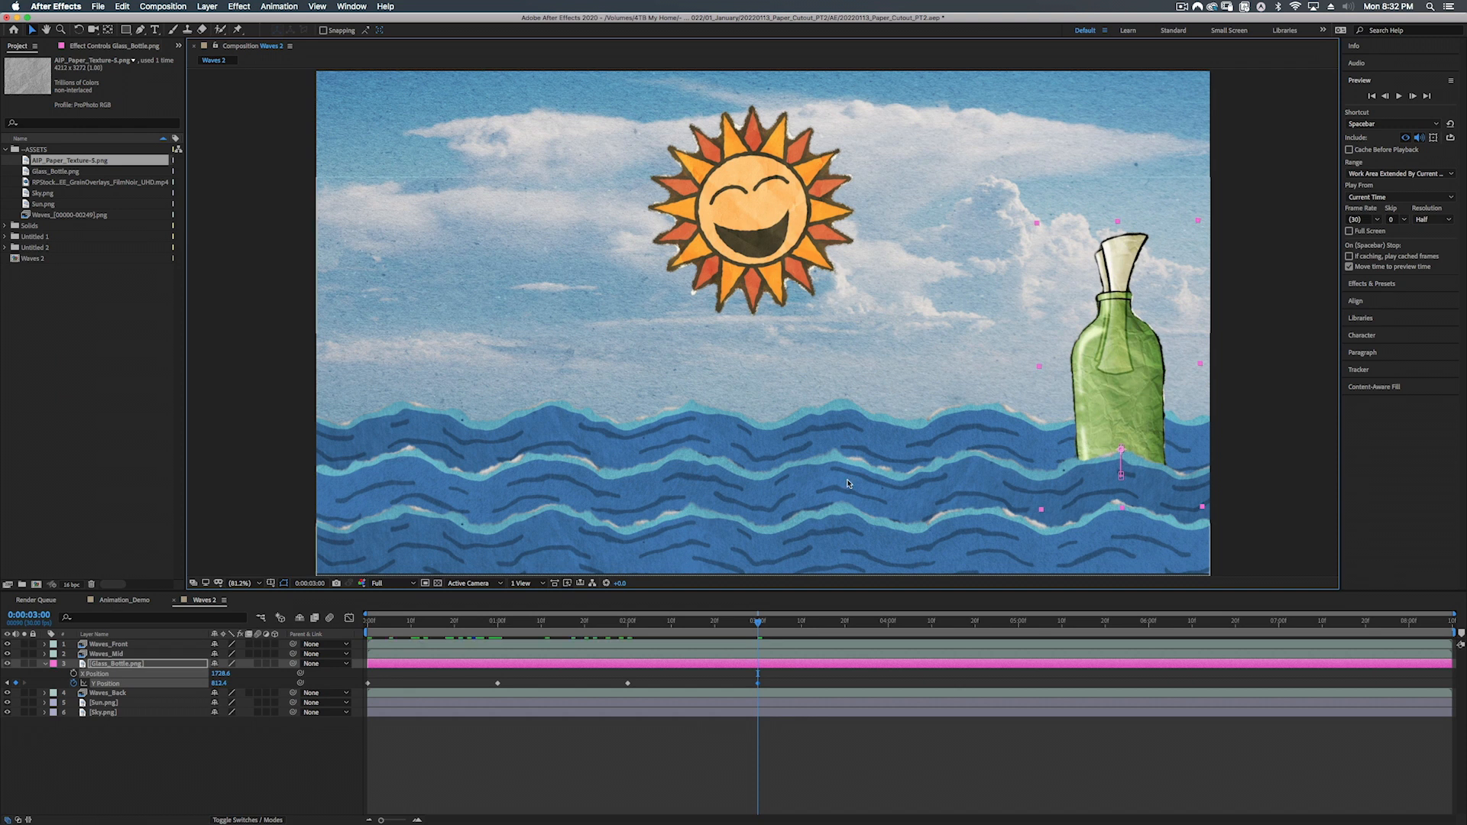
Step: Copy the bottle's first Y Position keyframe to 0:00:04:00 and preview the bobbing motion
{"action": "left_click", "coordinate": [367, 683]}
{"action": "left_click_drag", "start_coordinate": [805, 625], "coordinate": [888, 625]}
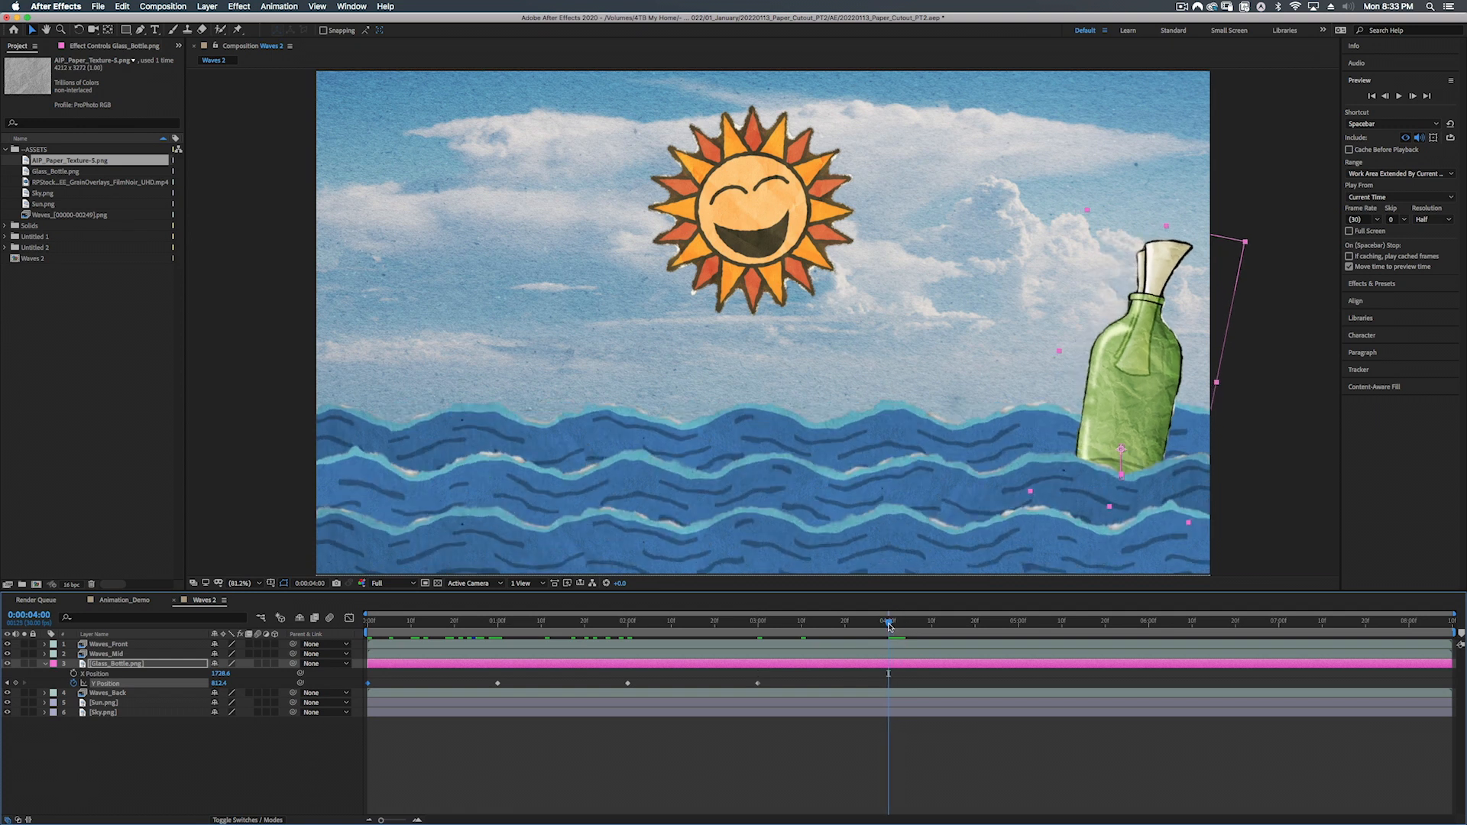
{"action": "key", "text": "ctrl+v"}
{"action": "key", "text": "space"}
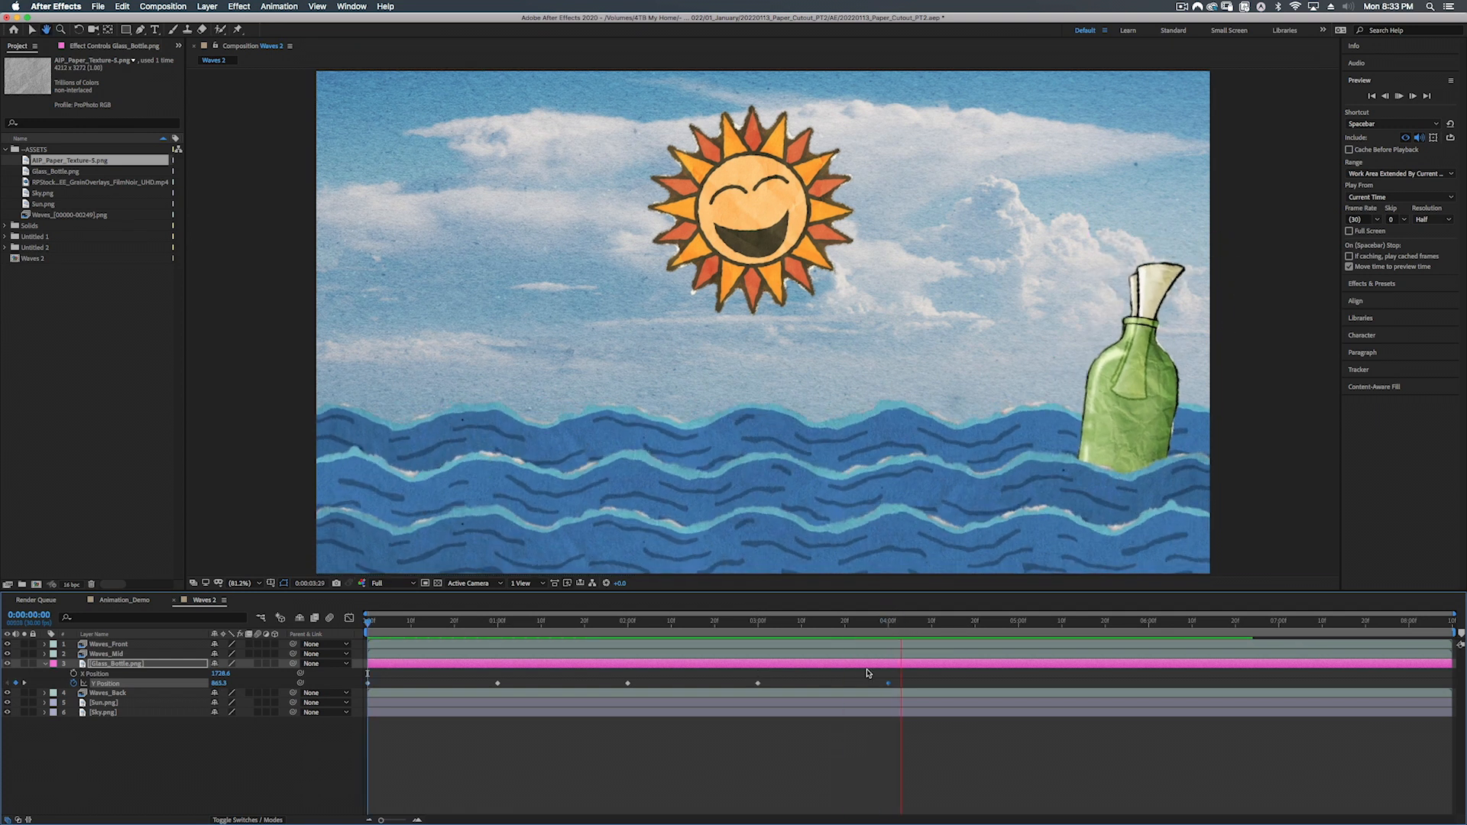
Step: Apply Easy Ease to all of the bottle's Y Position keyframes and preview the smoothed motion
{"action": "left_click_drag", "start_coordinate": [920, 675], "coordinate": [369, 686]}
{"action": "right_click", "coordinate": [367, 686]}
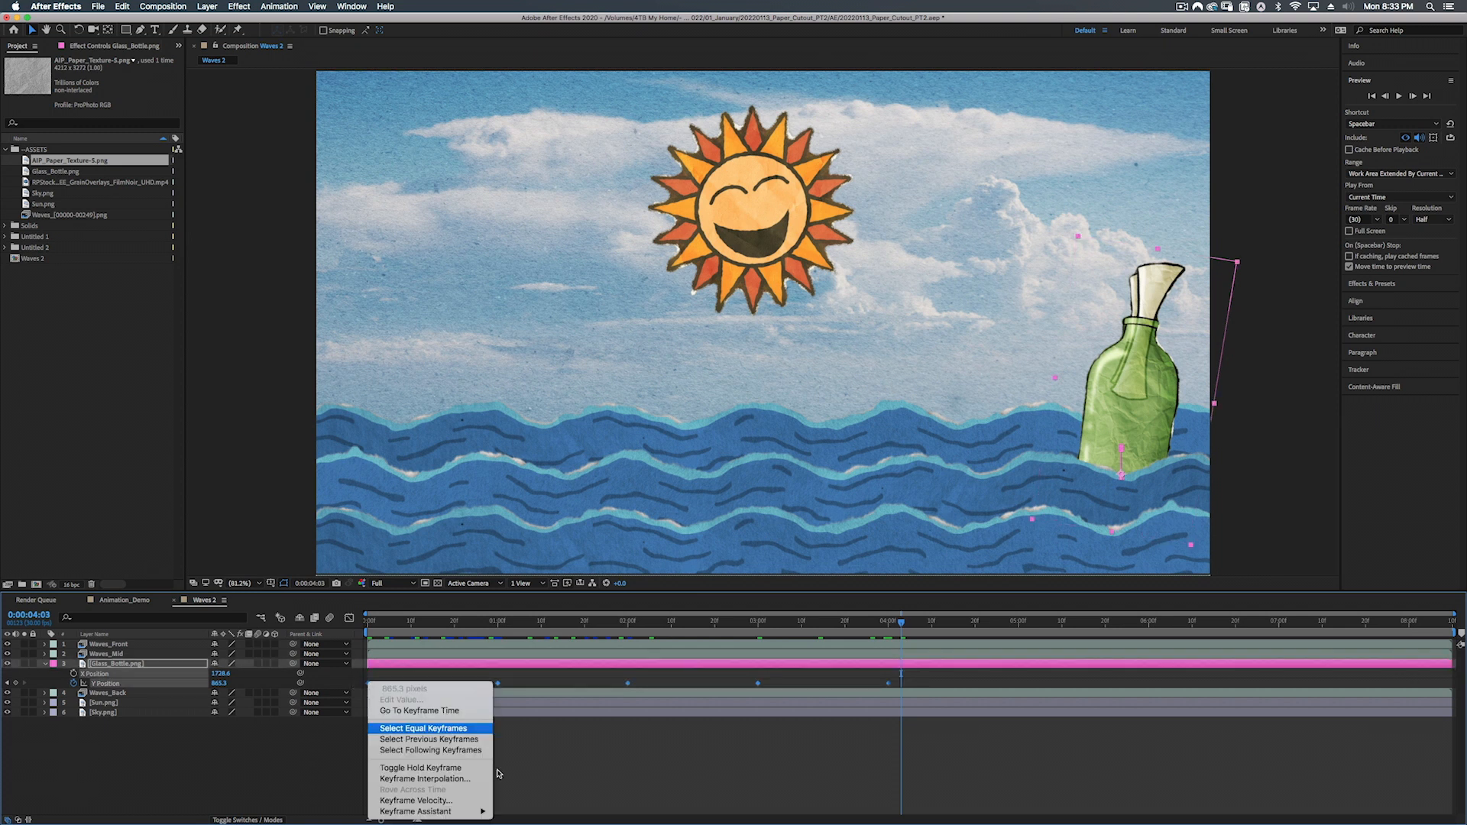
{"action": "mouse_move", "coordinate": [462, 811]}
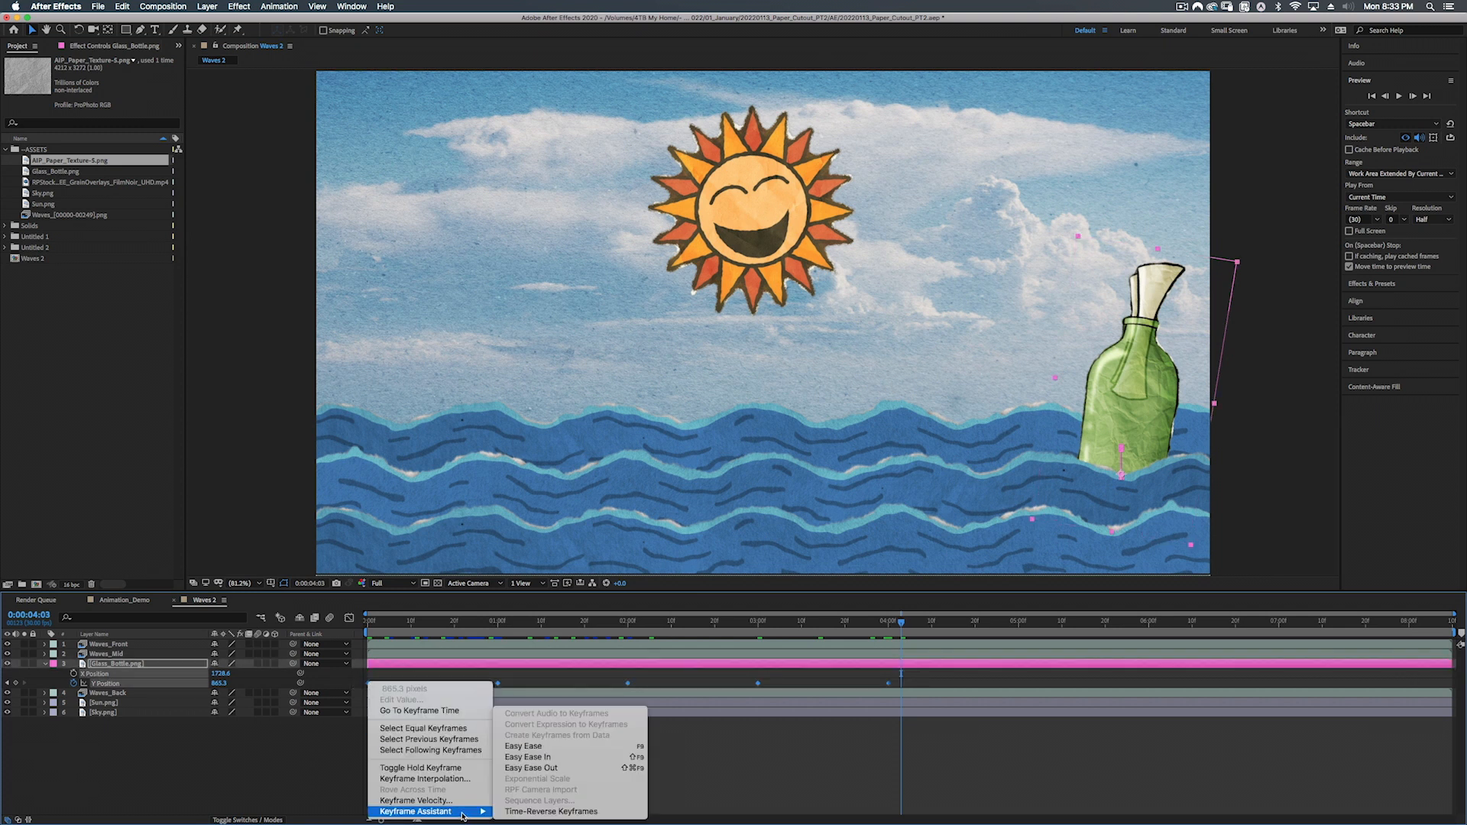
{"action": "left_click", "coordinate": [533, 747]}
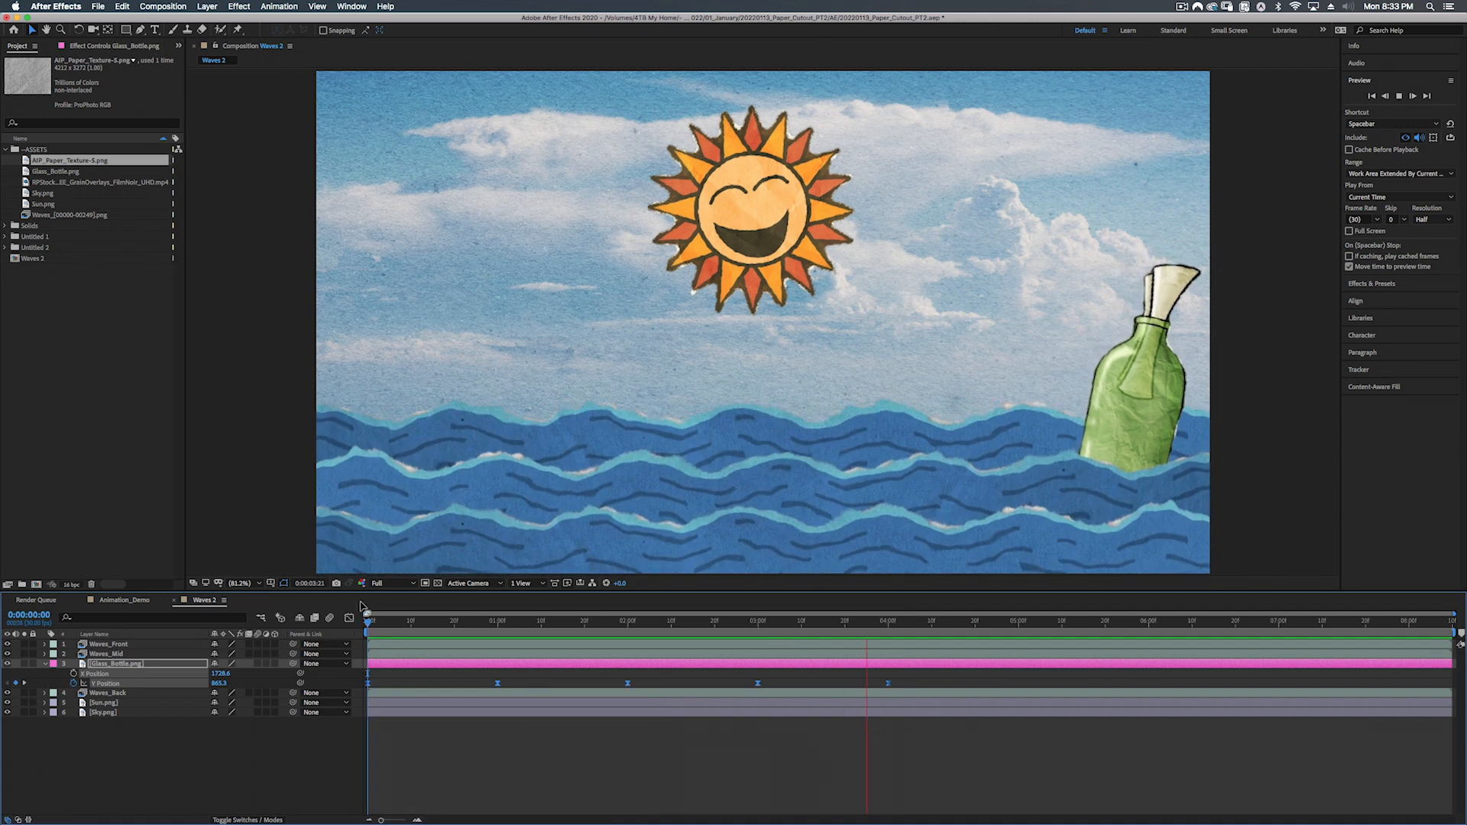
{"action": "key", "text": "space"}
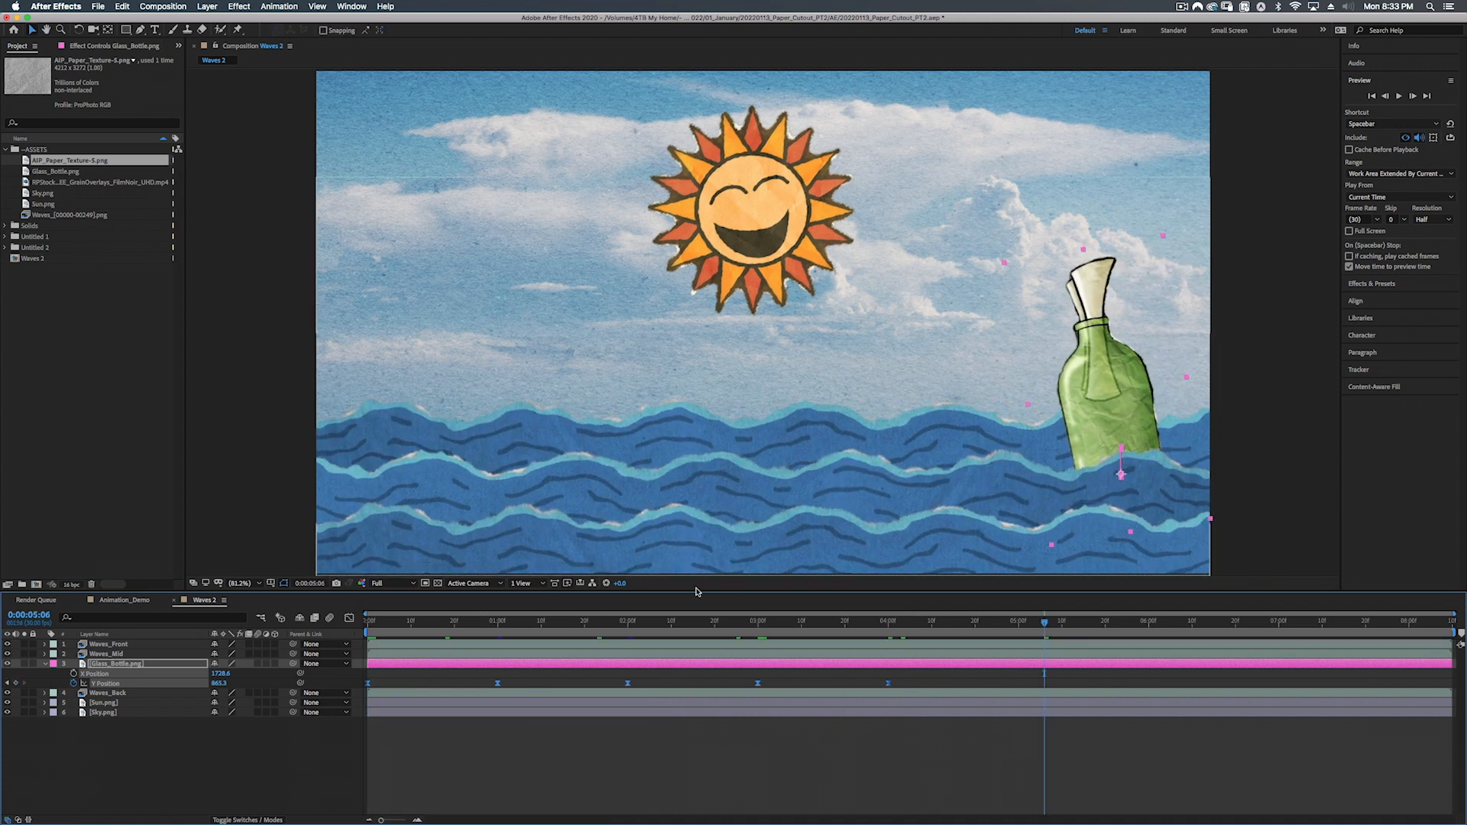
Step: Add the expression loopOut(type="cycle") to the bottle's Y Position and preview the loop past the last keyframe
{"action": "left_click_drag", "start_coordinate": [919, 624], "coordinate": [889, 621]}
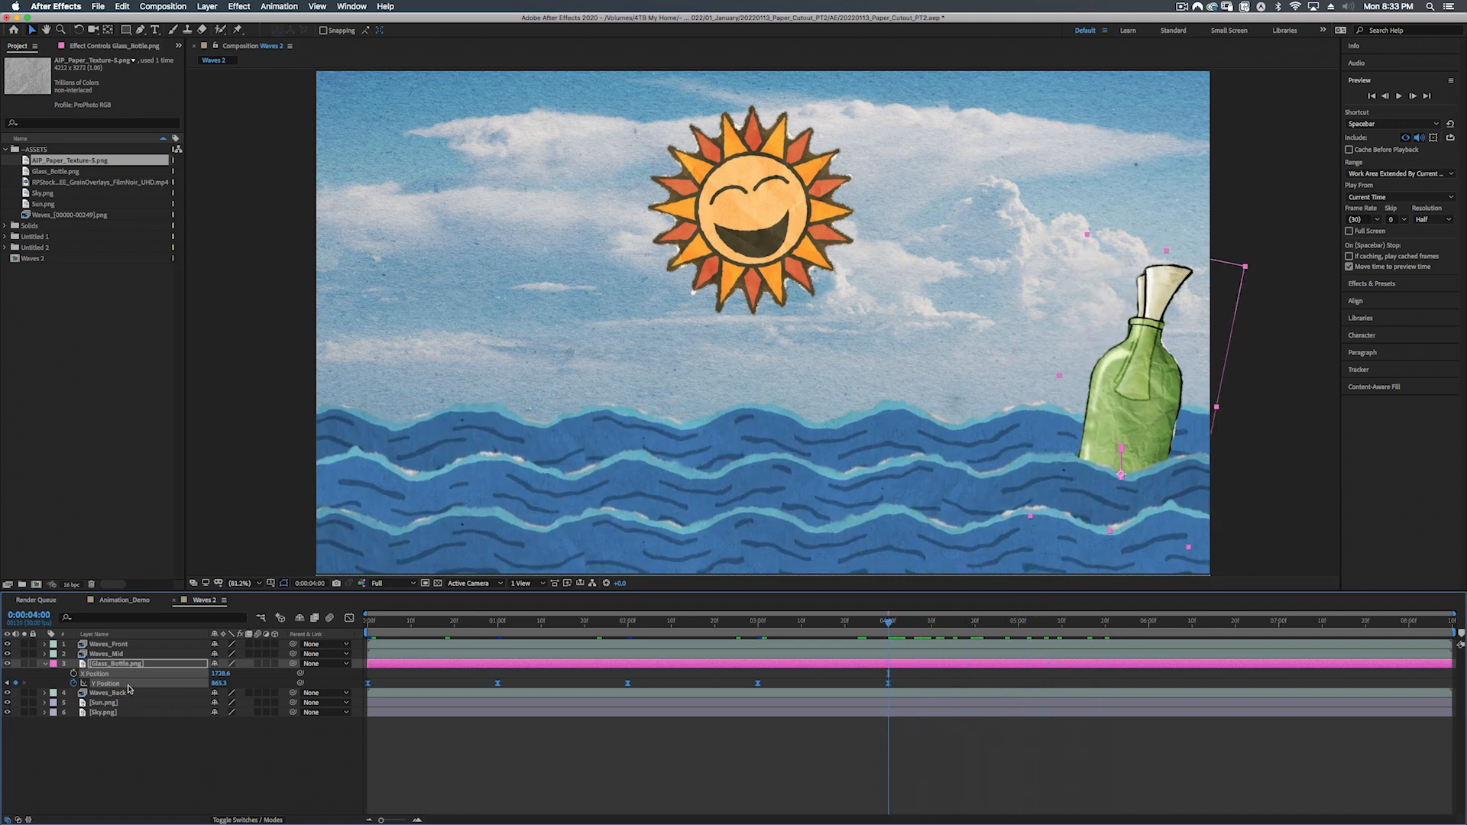
{"action": "left_click", "coordinate": [73, 683], "text": "alt"}
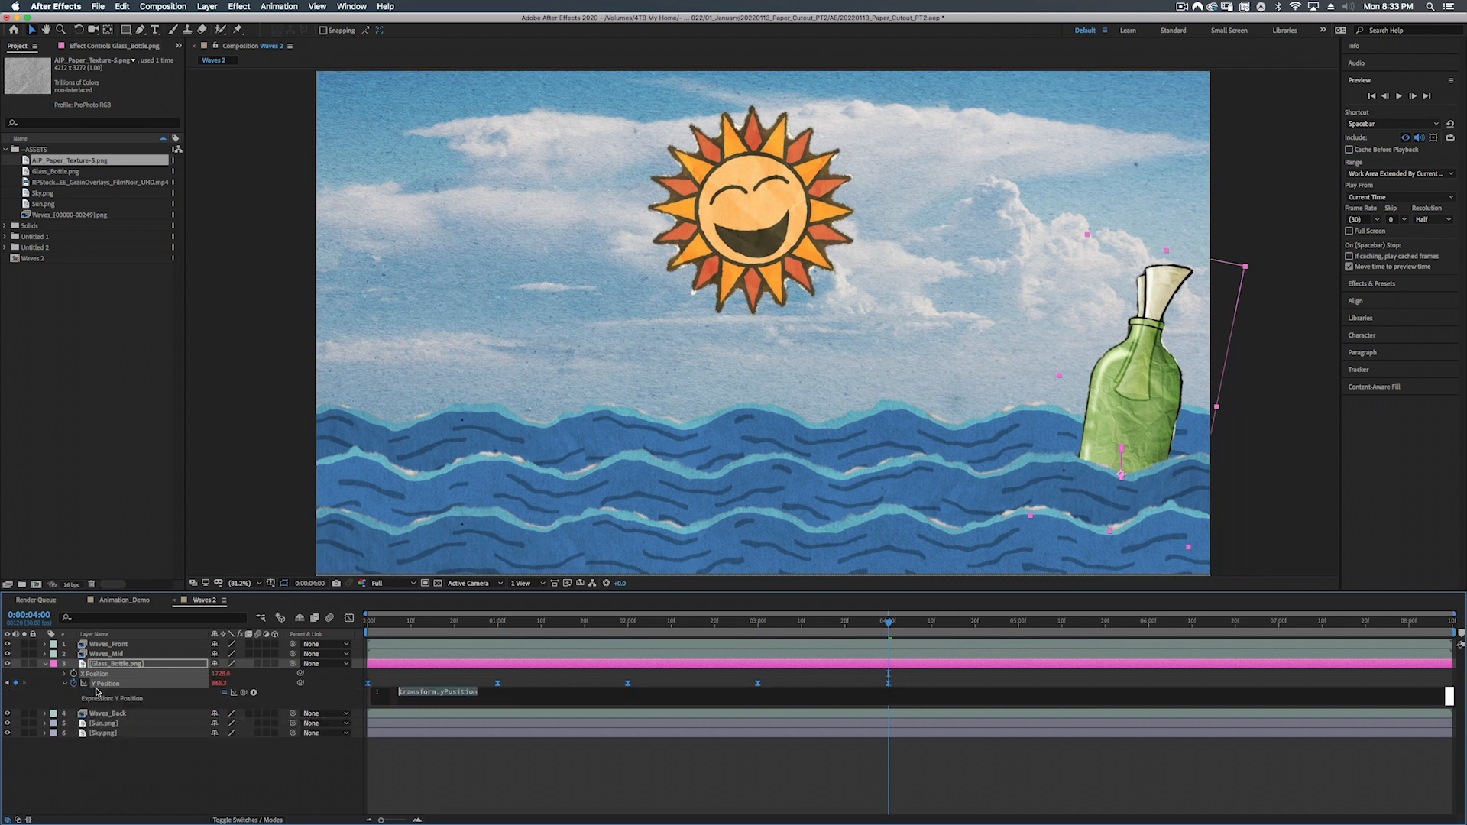
{"action": "type", "text": "loo"}
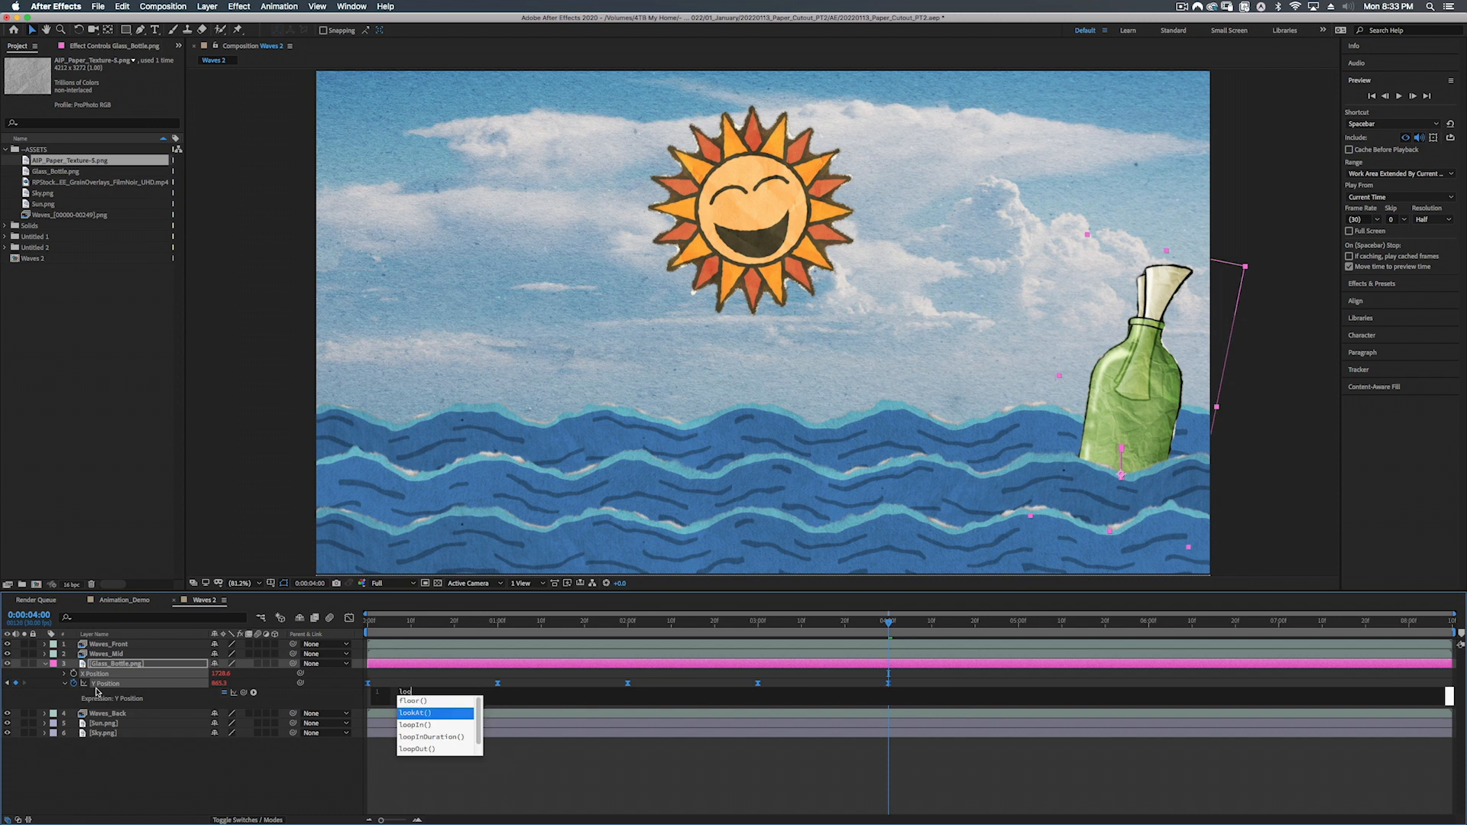
{"action": "type", "text": "pOu"}
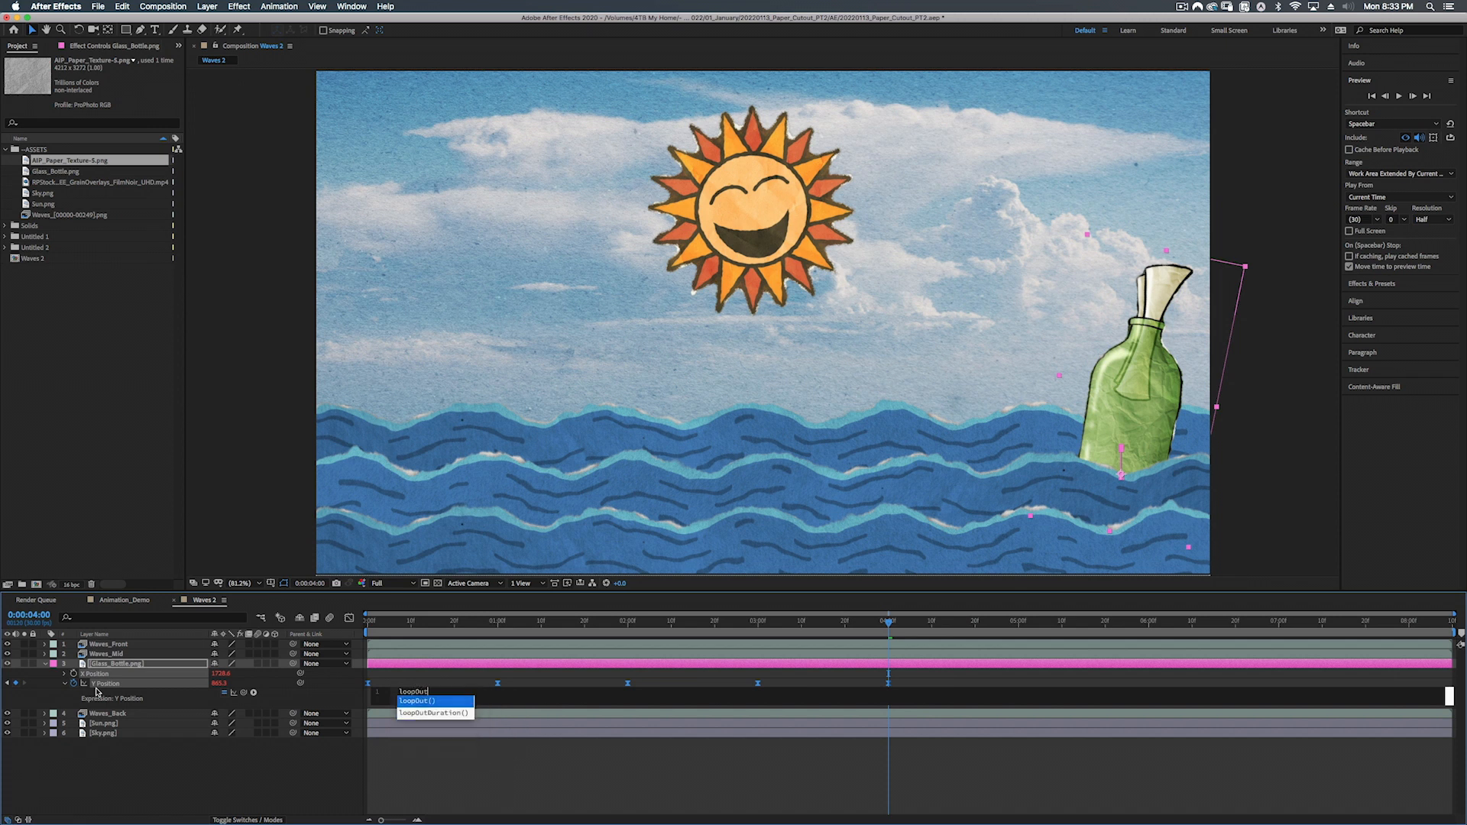
{"action": "type", "text": "t"}
{"action": "key", "text": "Return"}
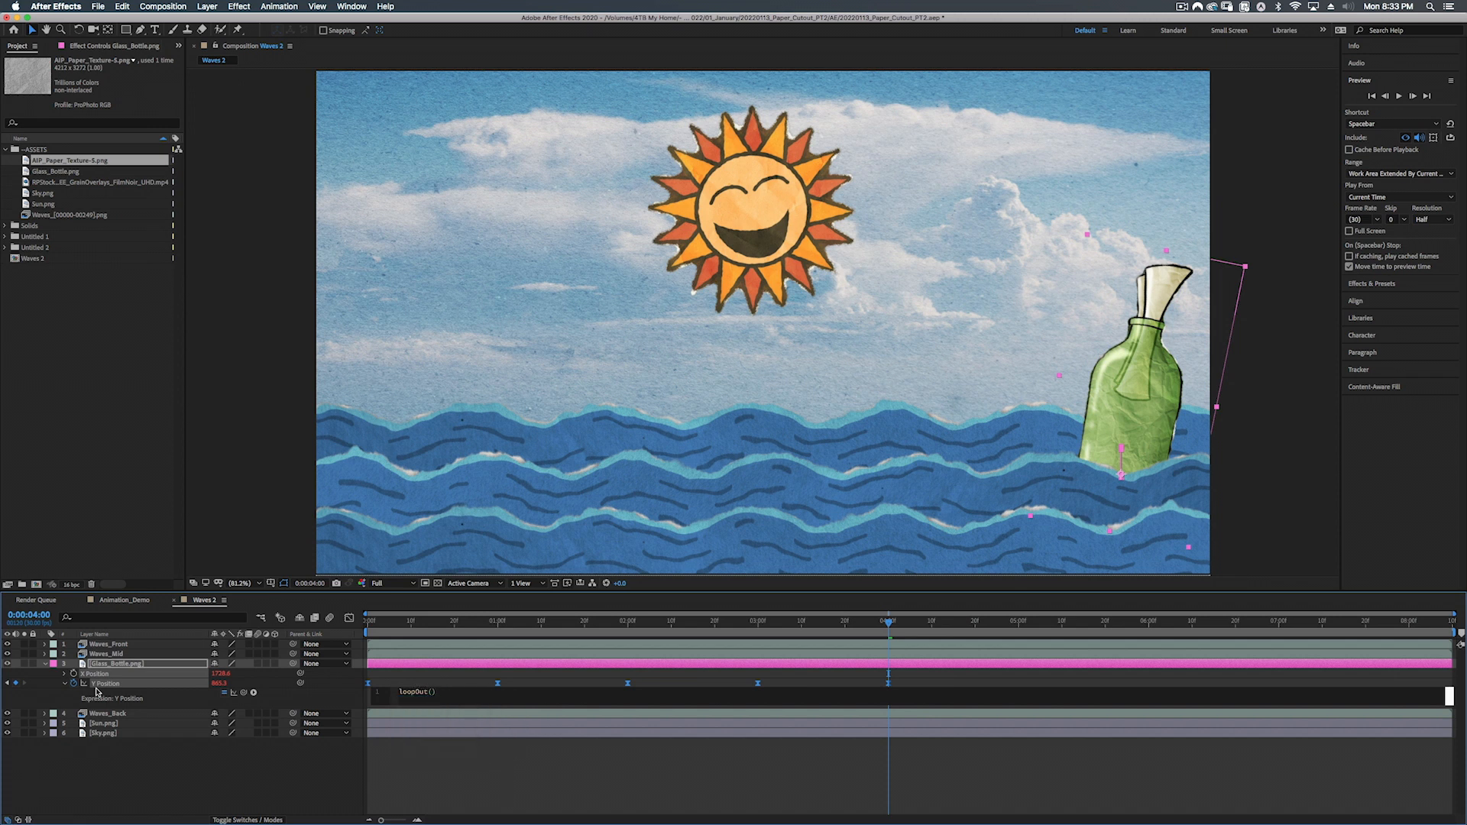
{"action": "type", "text": "type"}
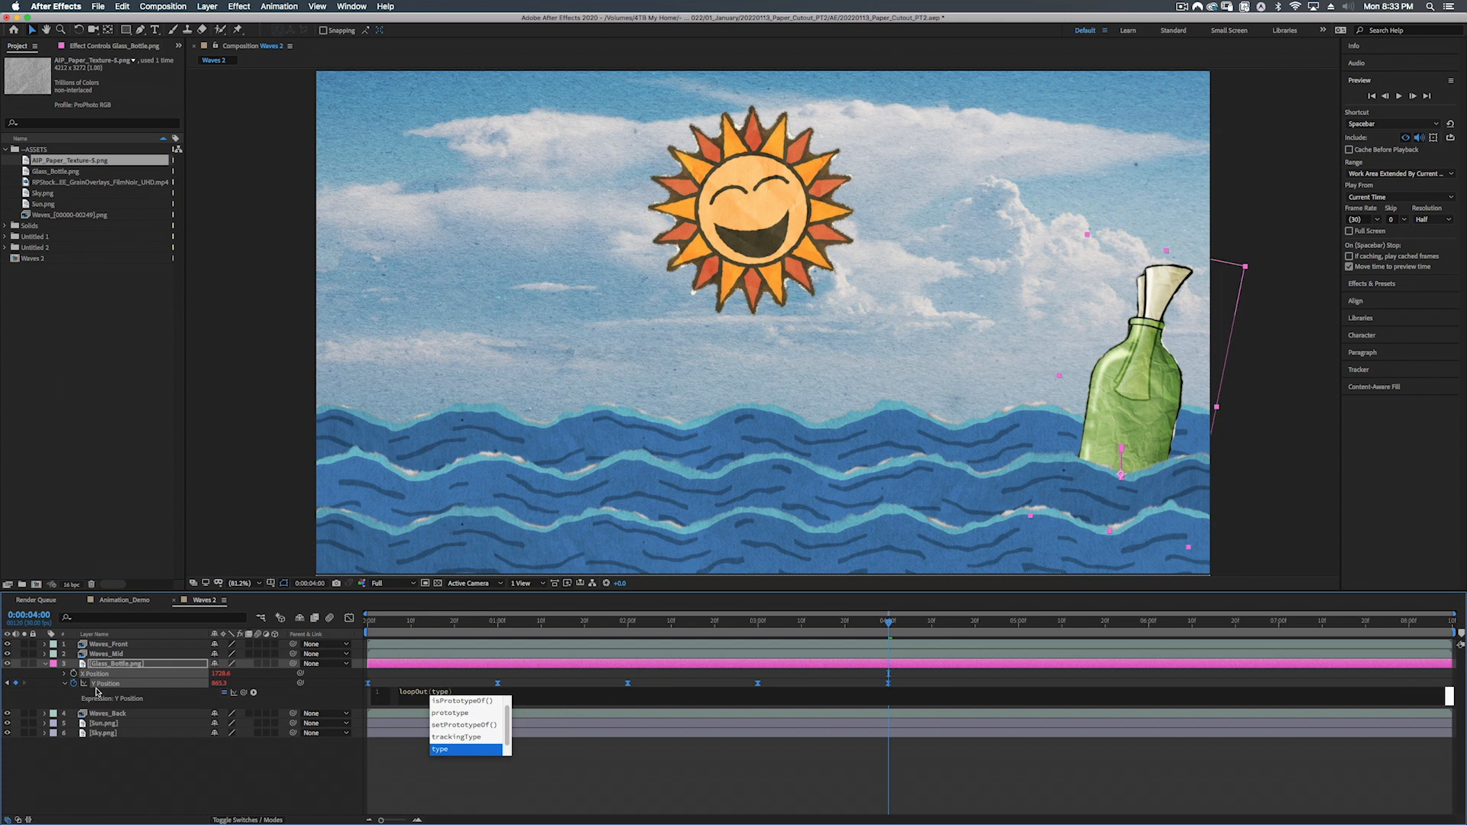
{"action": "type", "text": "=\""}
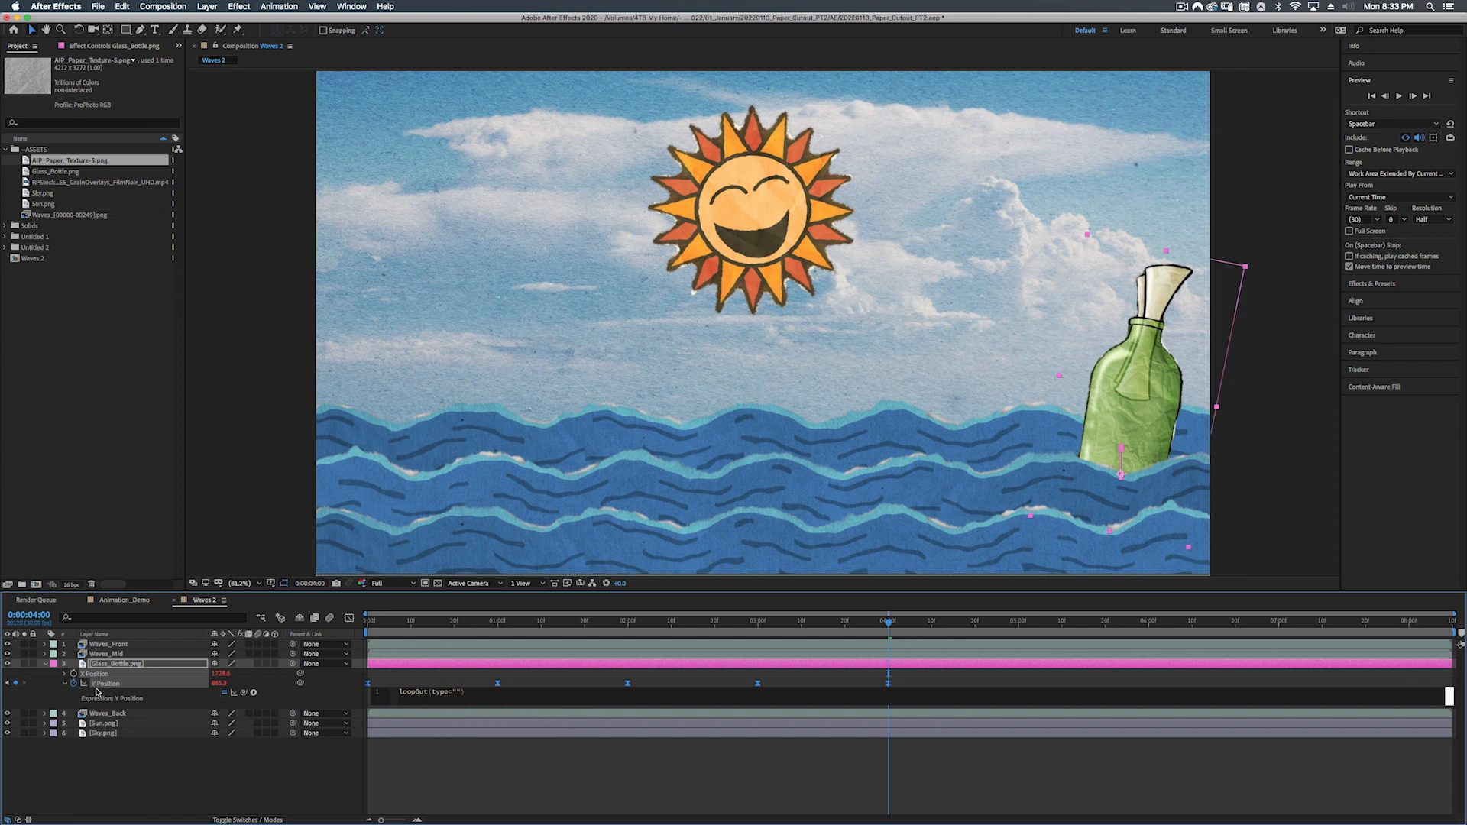
{"action": "type", "text": "cycle"}
{"action": "mouse_move", "coordinate": [890, 622]}
{"action": "left_mouse_down"}
{"action": "mouse_move", "coordinate": [904, 624]}
{"action": "mouse_move", "coordinate": [876, 628]}
{"action": "left_mouse_up"}
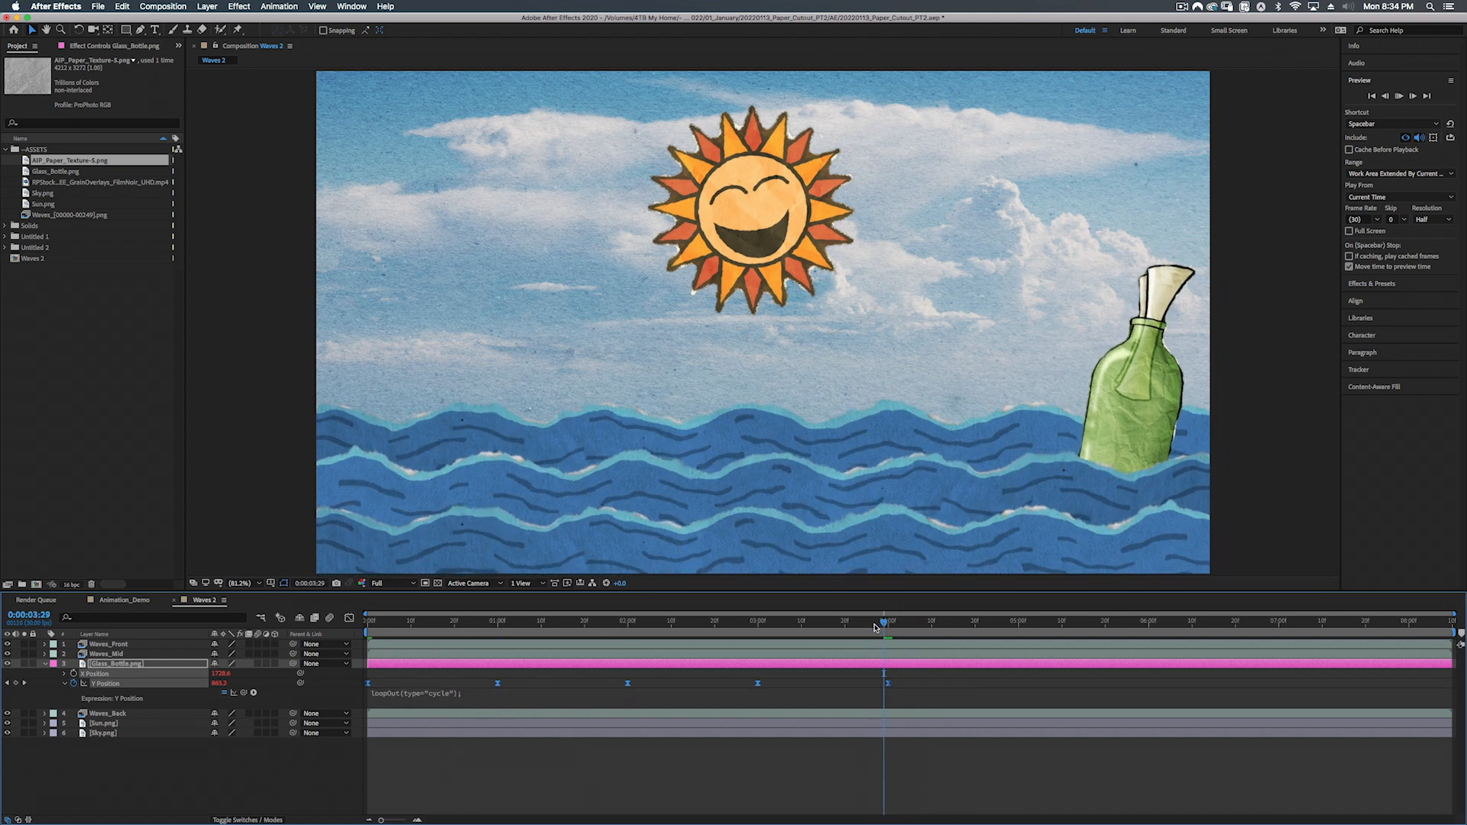
{"action": "key", "text": "space"}
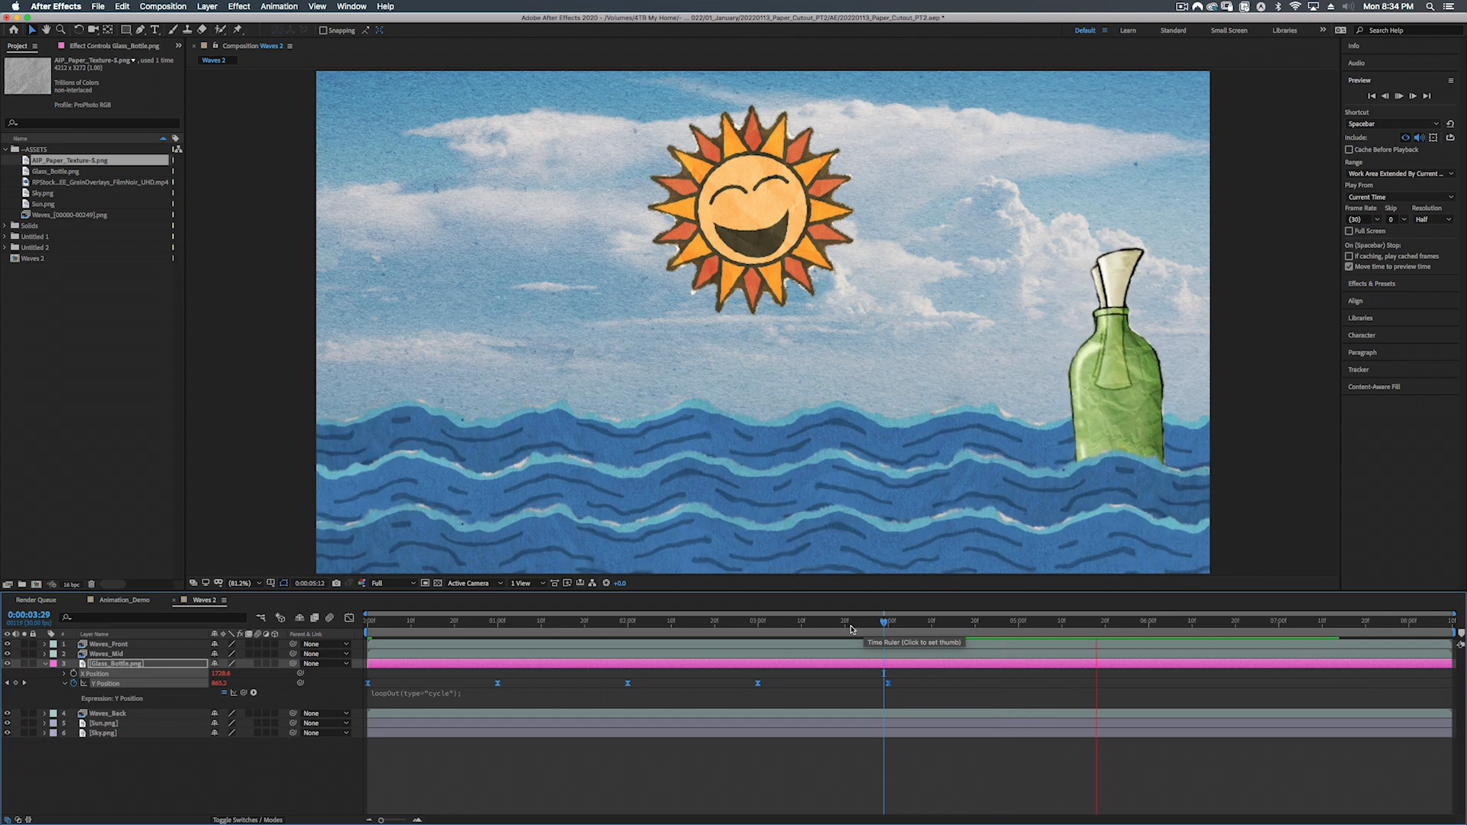
{"action": "key", "text": "space"}
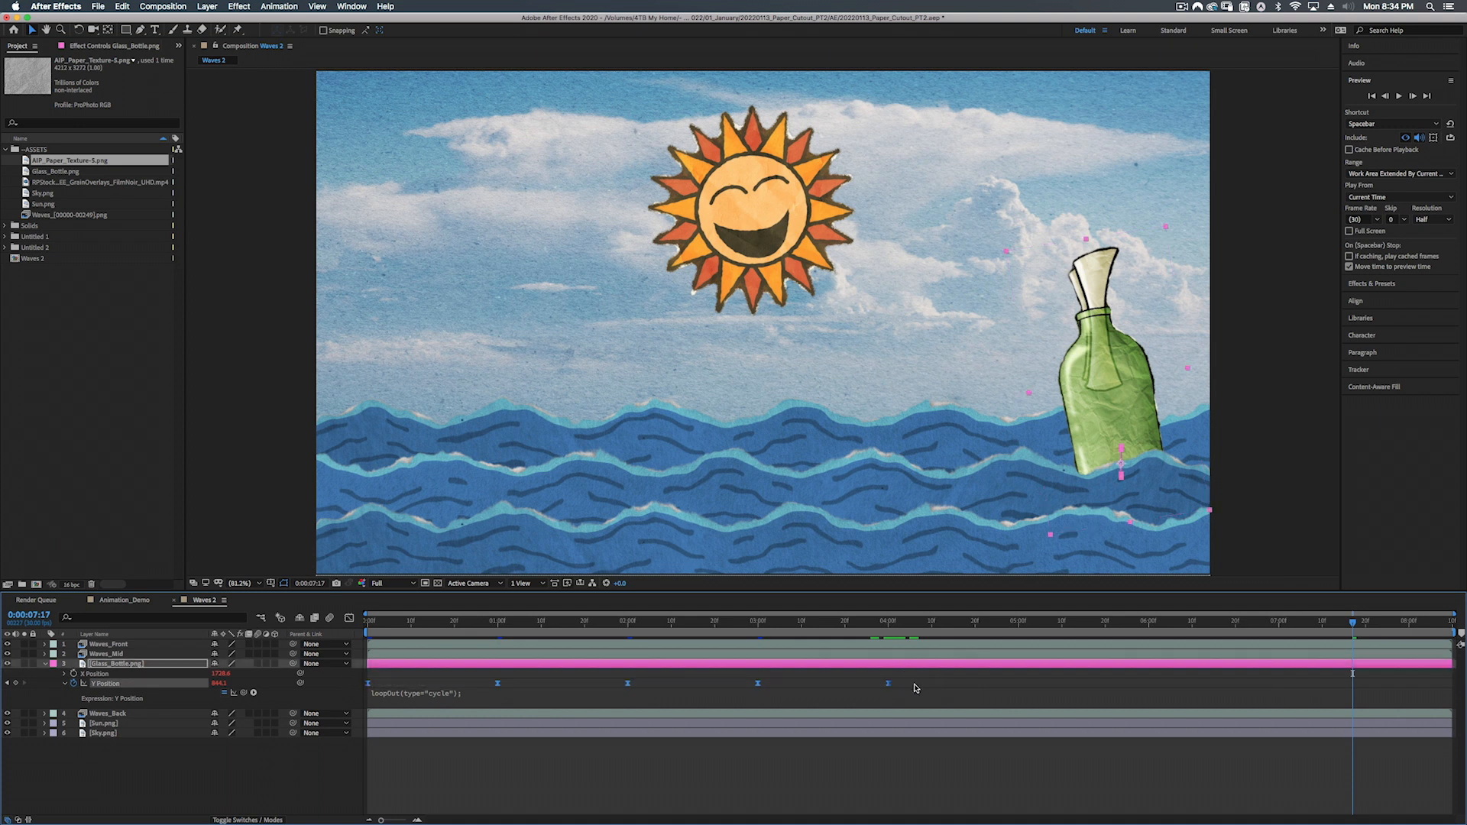
Step: Try stretching the bottle's Y Position keyframes proportionally so the last one falls at 0:00:05:00, and preview the timing
{"action": "left_click_drag", "start_coordinate": [890, 683], "coordinate": [1019, 682]}
{"action": "left_click_drag", "start_coordinate": [1016, 623], "coordinate": [292, 605]}
{"action": "key", "text": "space"}
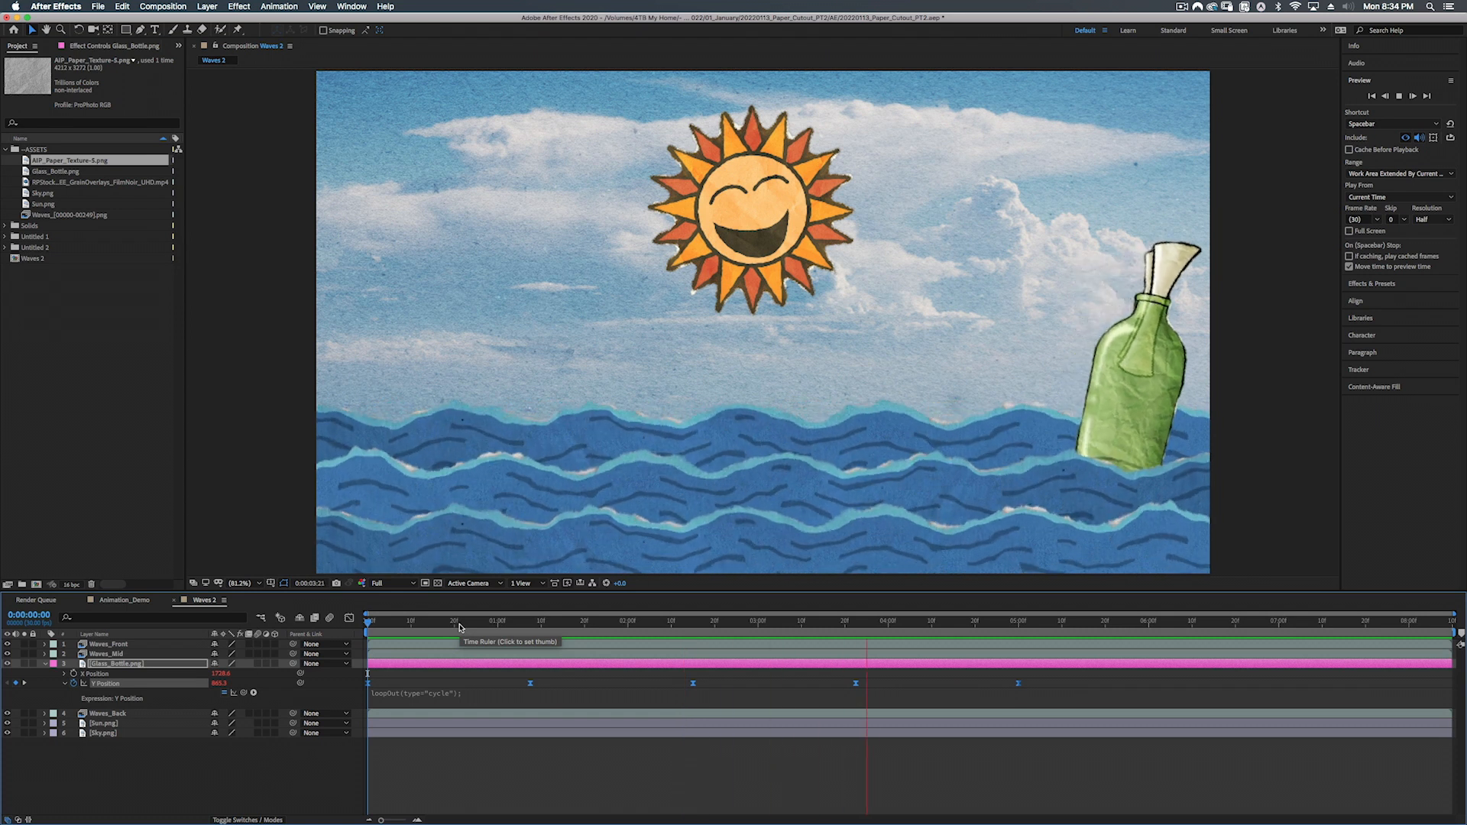
{"action": "key", "text": "space"}
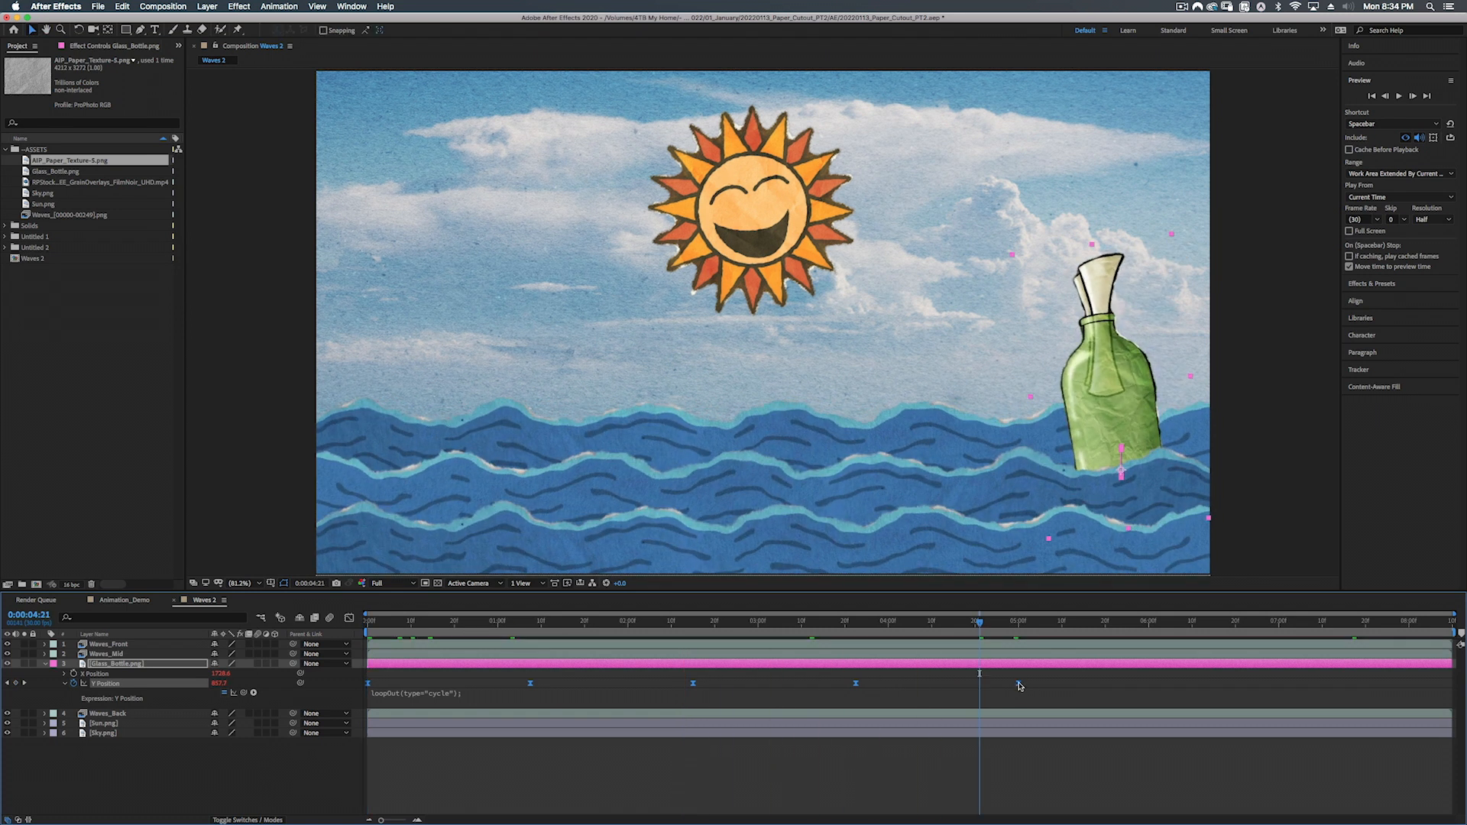
Step: Compress the bottle's Y Position keyframes proportionally so the last one falls at about 0:00:04:05, and preview the loop
{"action": "left_click_drag", "start_coordinate": [1019, 685], "coordinate": [916, 693]}
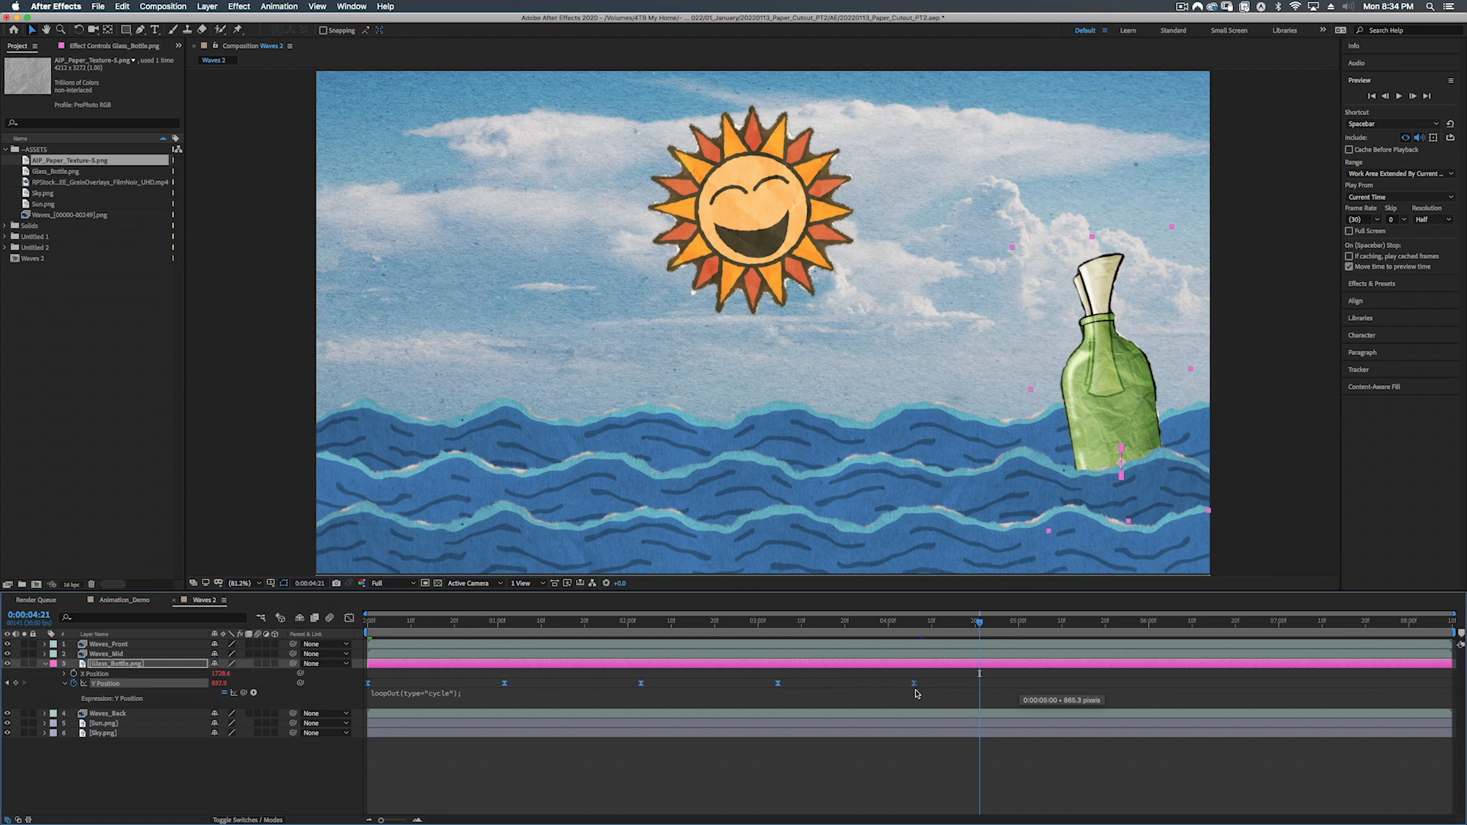
{"action": "left_click_drag", "start_coordinate": [902, 620], "coordinate": [330, 623]}
{"action": "key", "text": "space"}
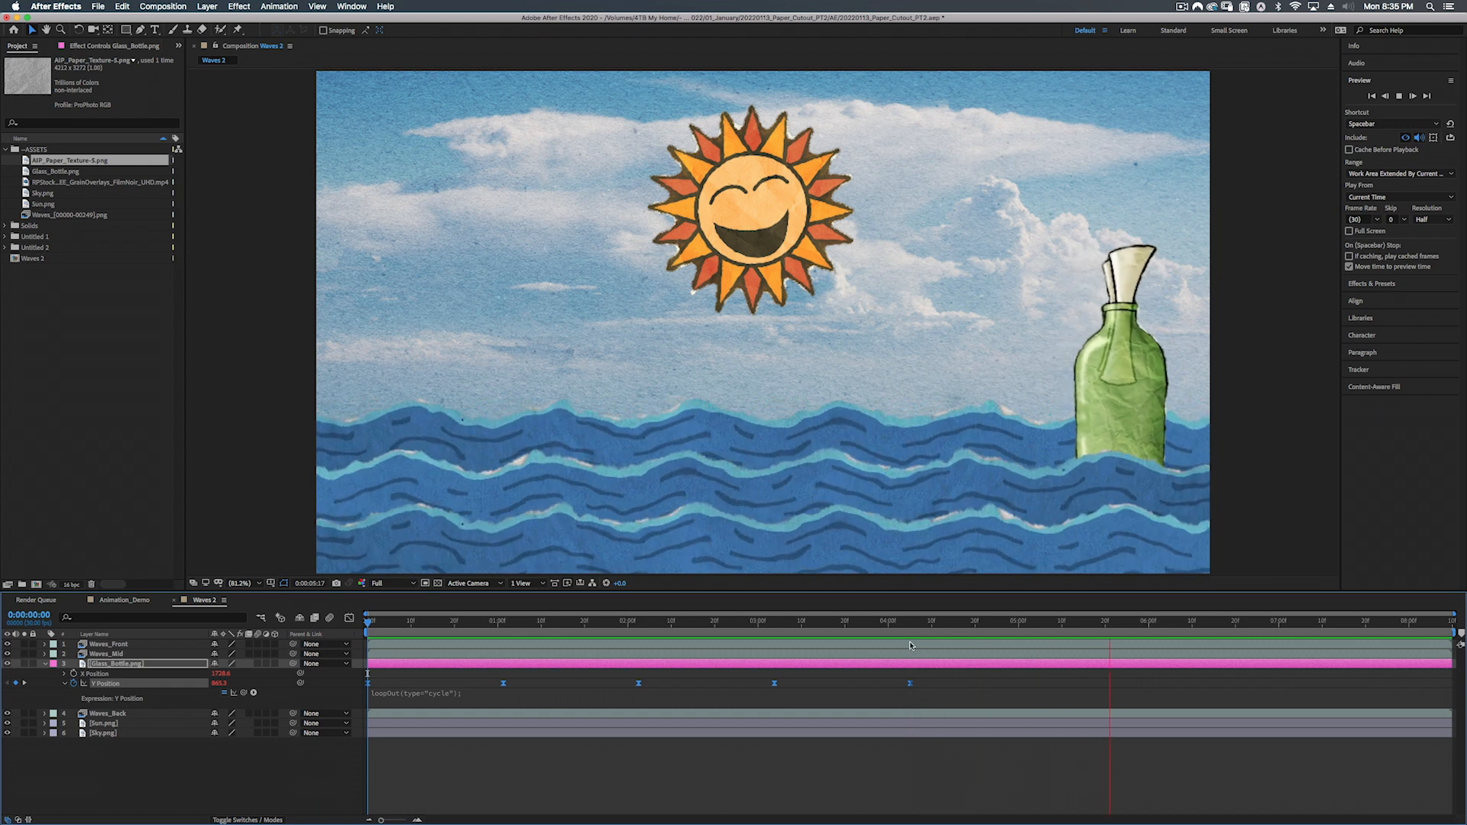
{"action": "key", "text": "space"}
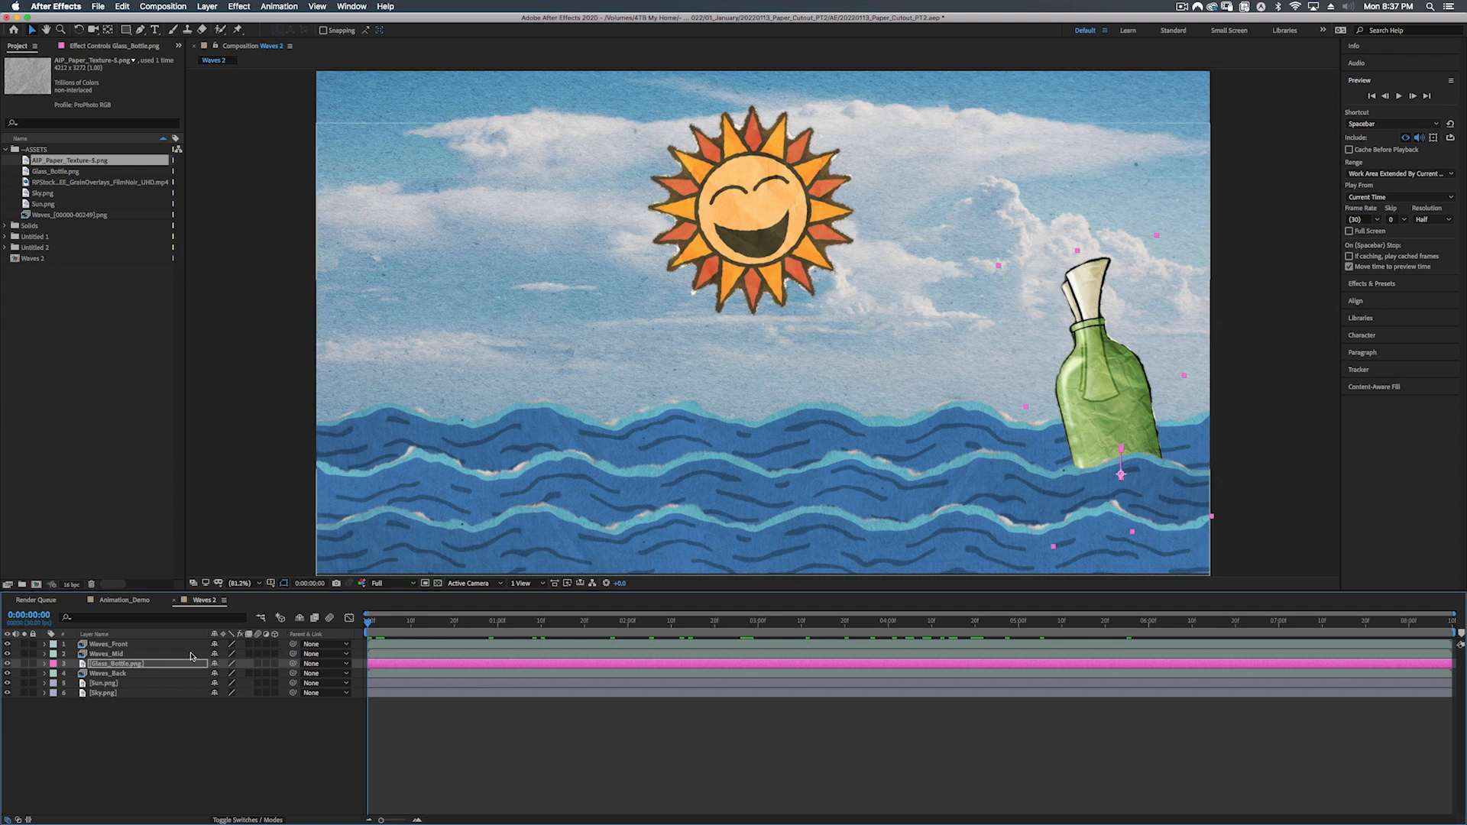
Step: Convert all six layers of the Waves 2 composition, from Waves_Front down to Sky.png, into 3D layers
{"action": "left_click", "coordinate": [115, 645]}
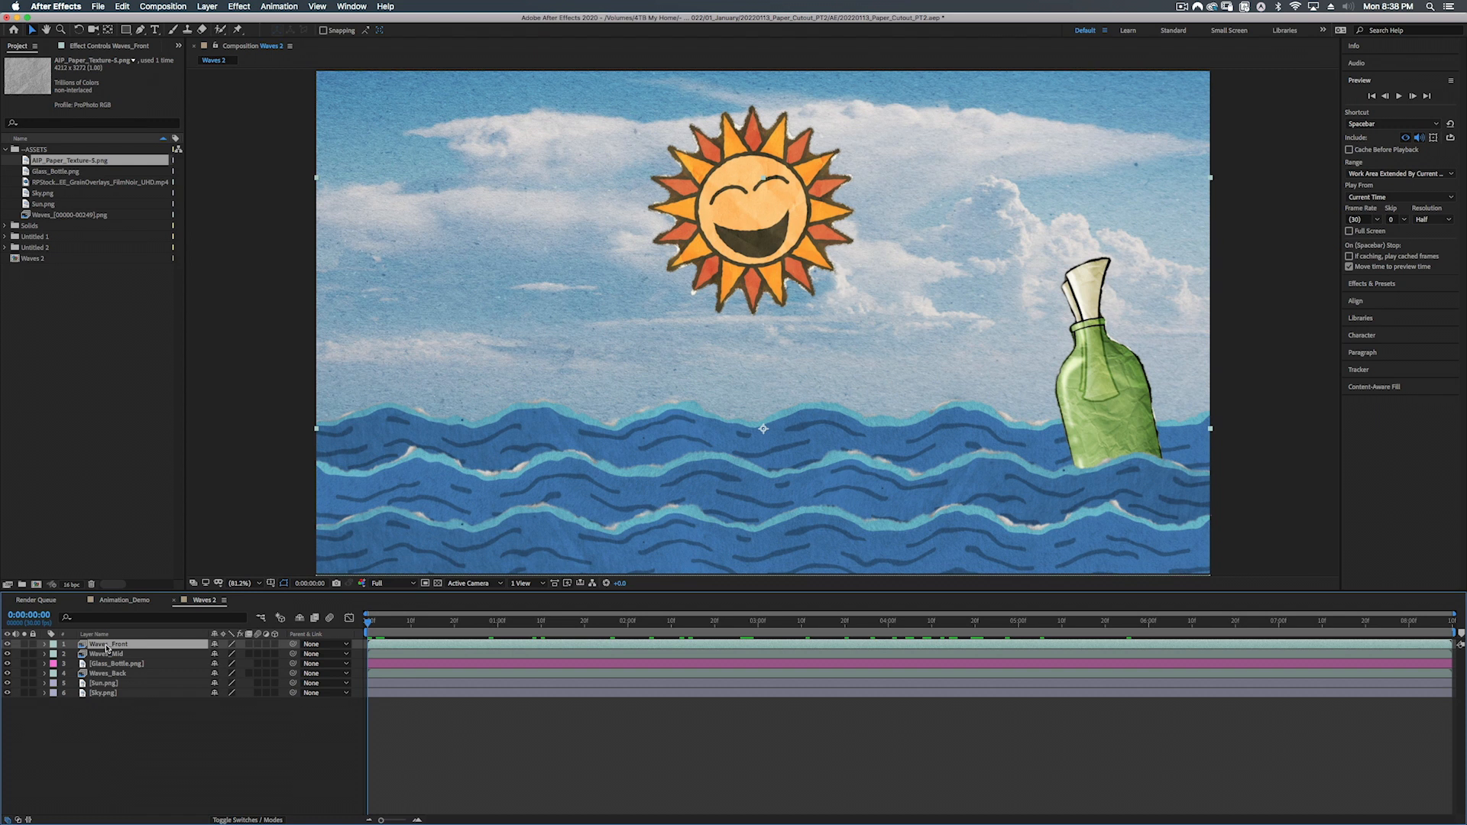
{"action": "left_click", "coordinate": [105, 693], "text": "shift"}
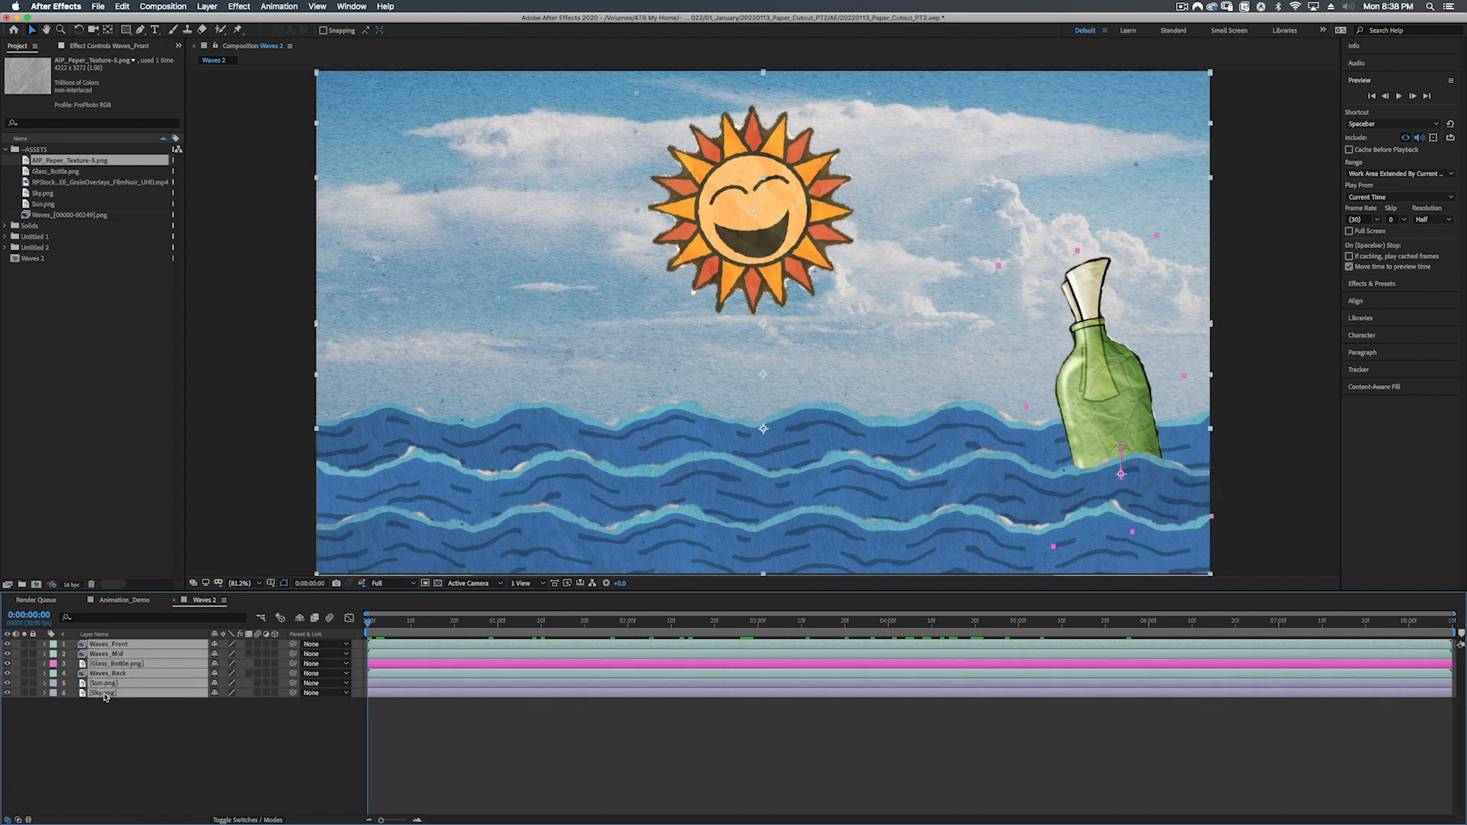
{"action": "left_click", "coordinate": [128, 744]}
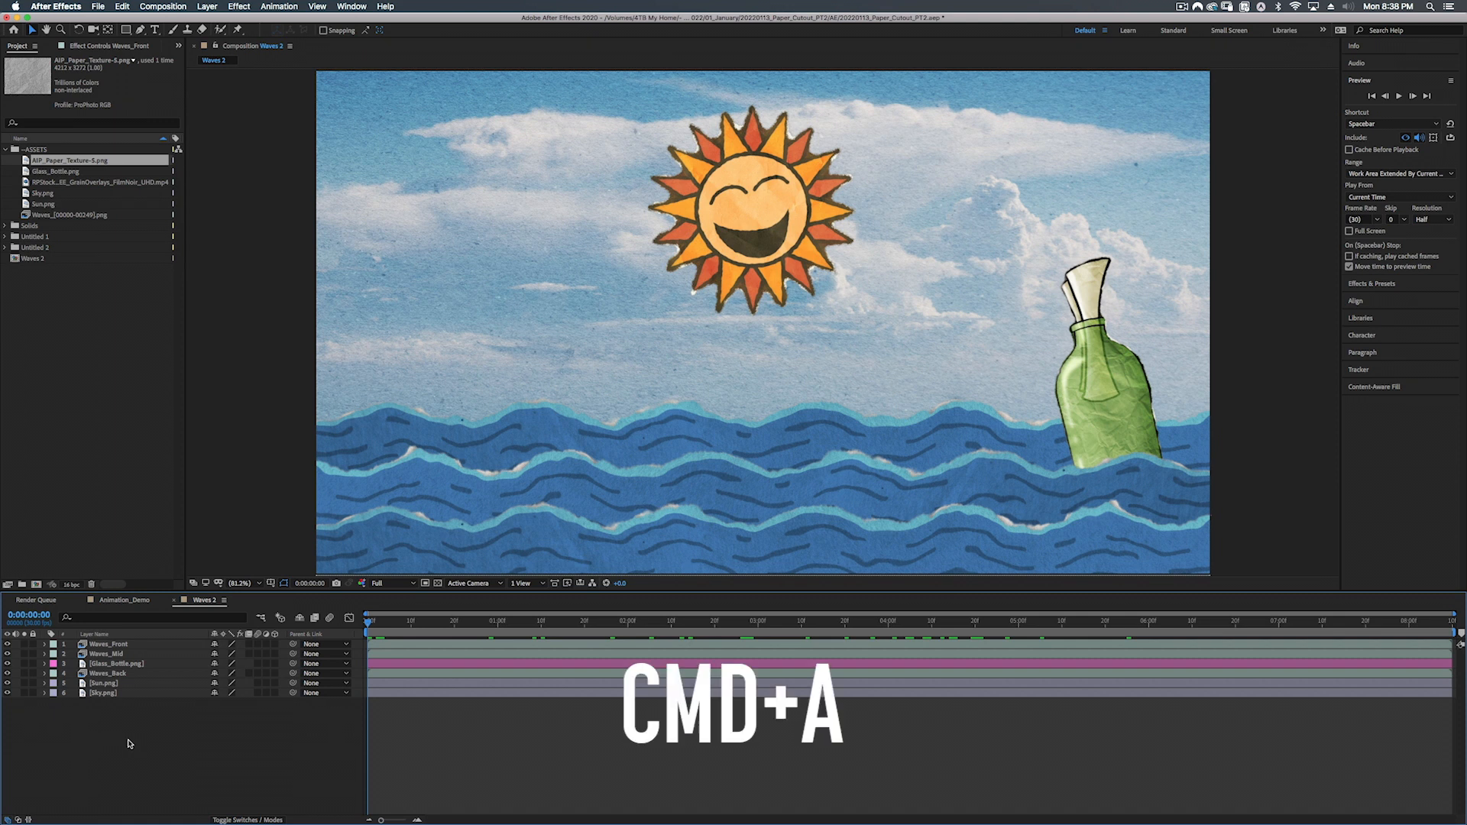
{"action": "key", "text": "super+a"}
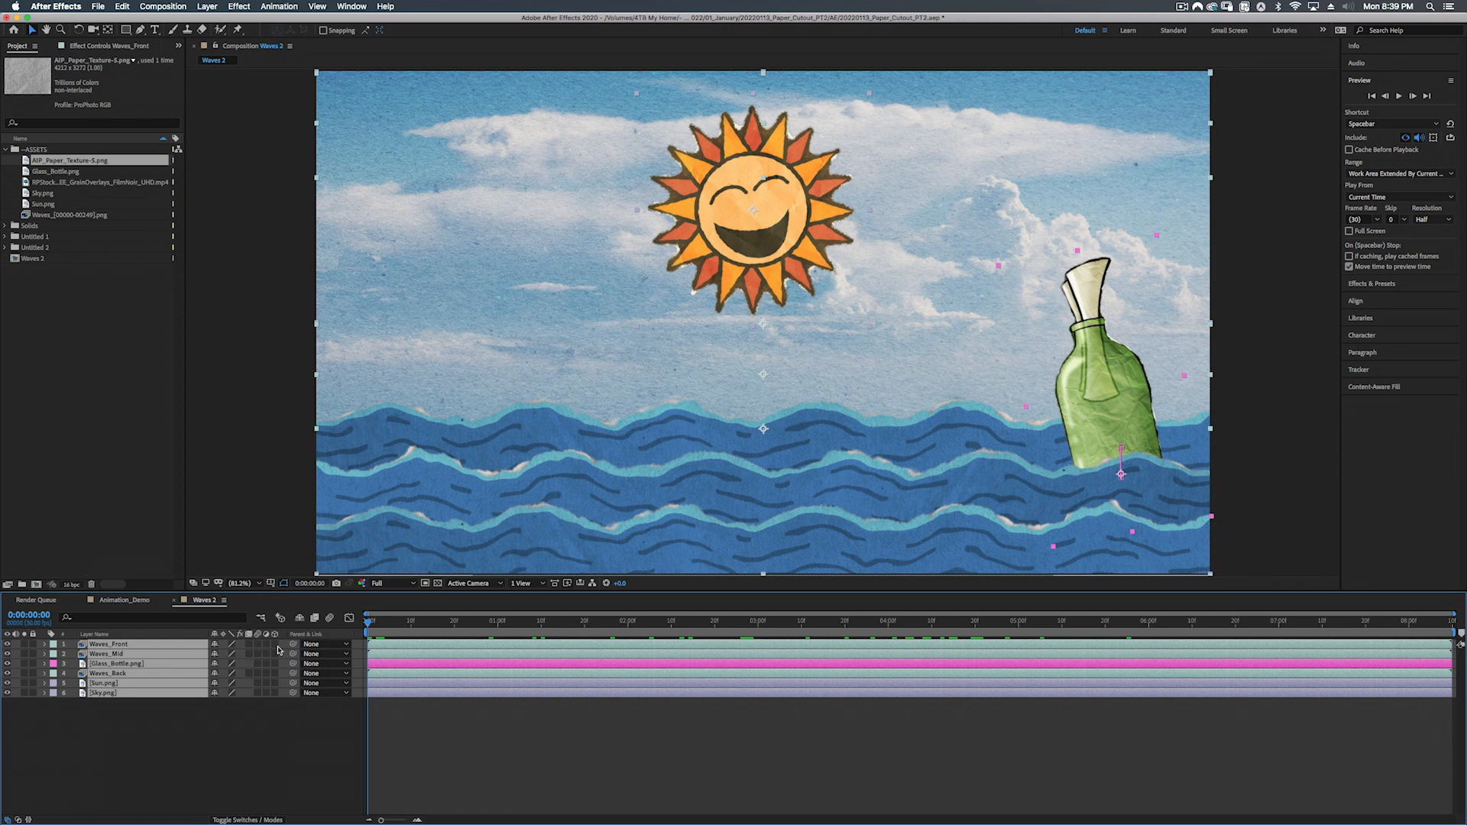
{"action": "left_click", "coordinate": [229, 821]}
{"action": "left_click", "coordinate": [229, 820]}
{"action": "left_click", "coordinate": [229, 820]}
{"action": "left_click", "coordinate": [229, 821]}
{"action": "left_click", "coordinate": [275, 646]}
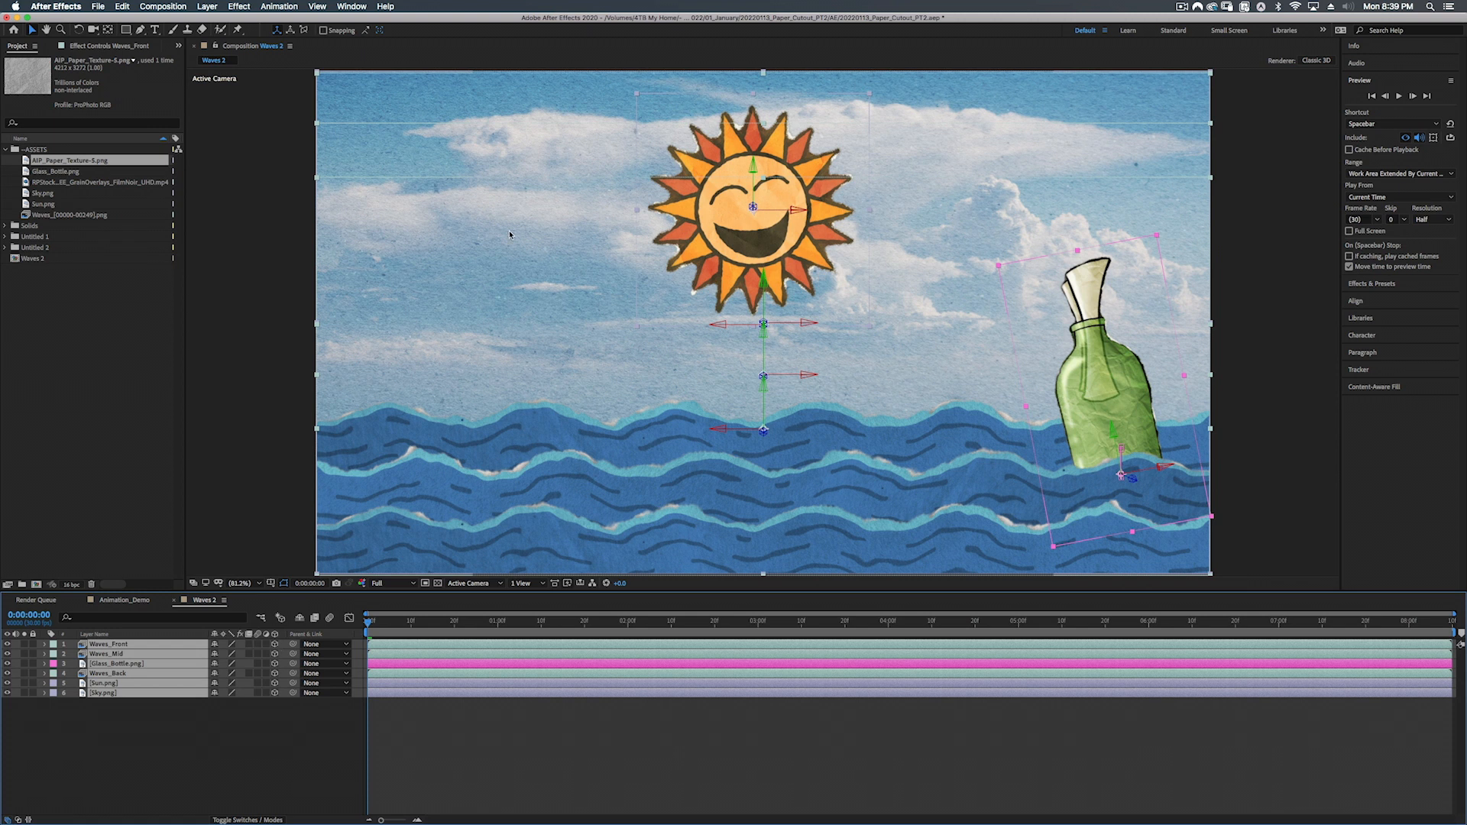
Step: Set the composition viewer to two horizontal views, with Top alongside Active Camera
{"action": "left_click", "coordinate": [519, 586]}
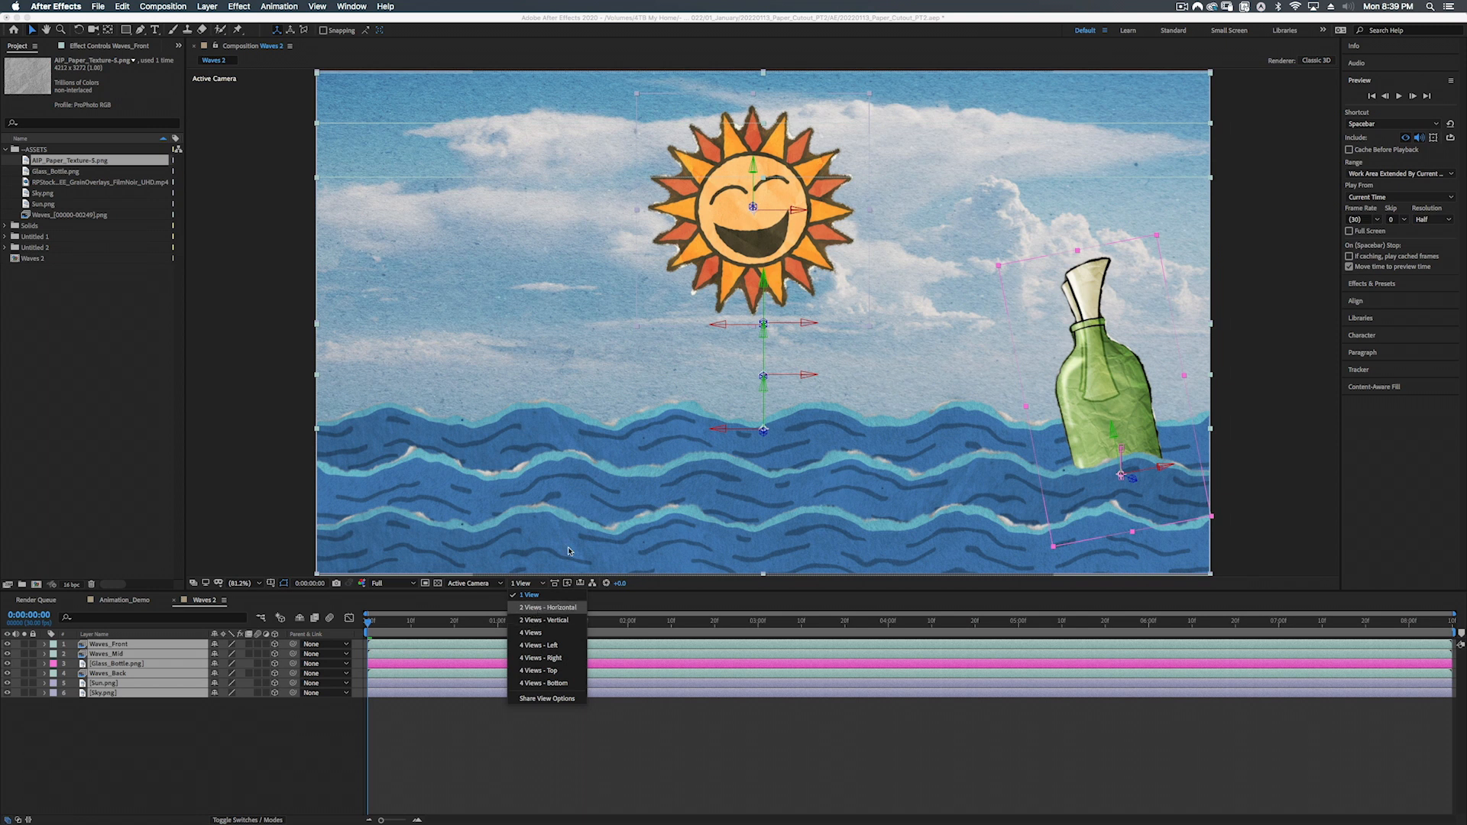
{"action": "left_click", "coordinate": [548, 607]}
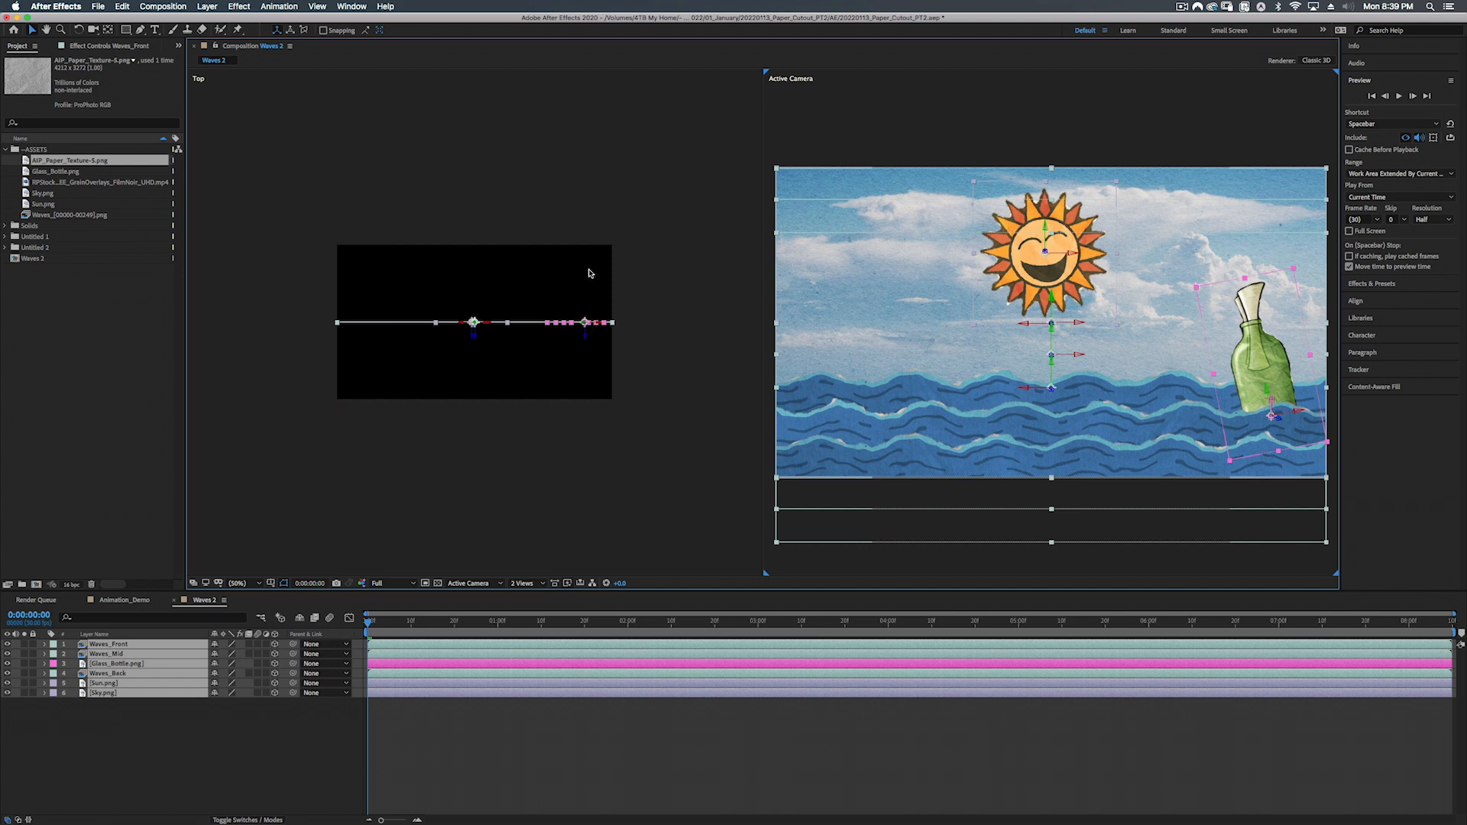
{"action": "left_click", "coordinate": [533, 583]}
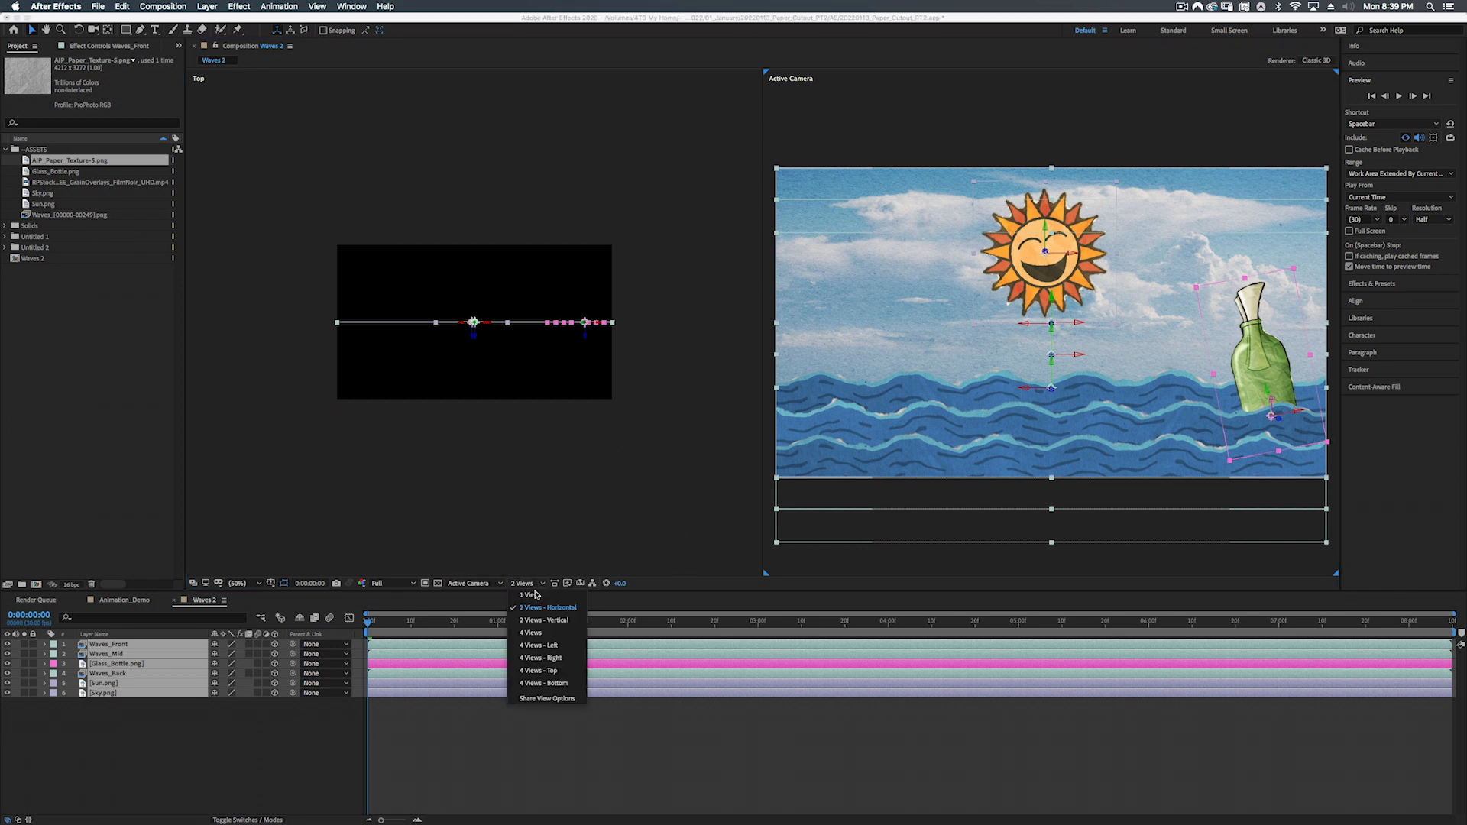
{"action": "left_click", "coordinate": [537, 620]}
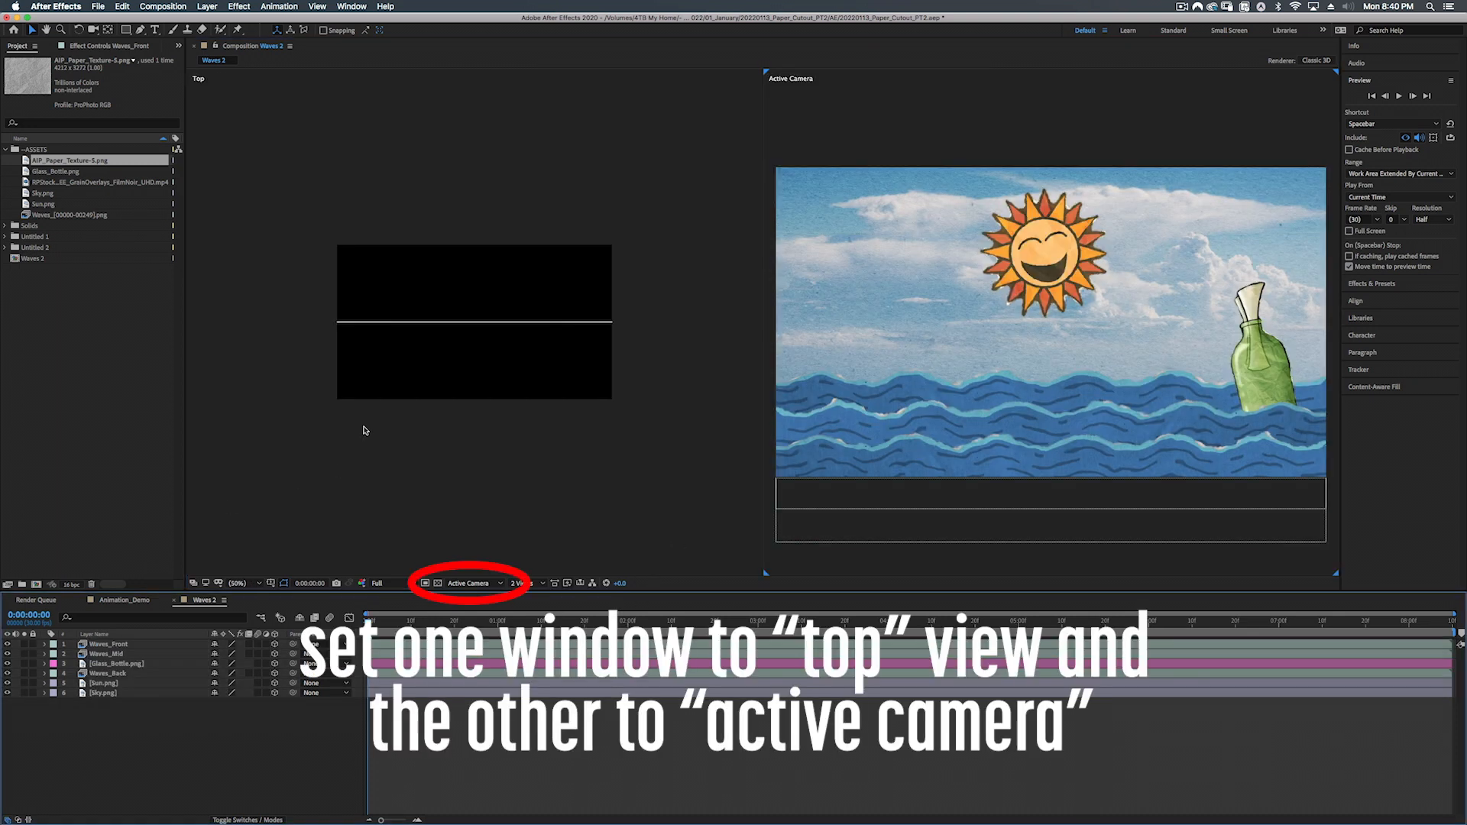
Step: Go through the layers from Waves_Front to Sky.png and back, checking each one's depth in the Top view
{"action": "left_click", "coordinate": [100, 646]}
{"action": "left_click", "coordinate": [100, 655]}
{"action": "left_click", "coordinate": [100, 674]}
{"action": "left_click", "coordinate": [100, 684]}
{"action": "left_click", "coordinate": [100, 694]}
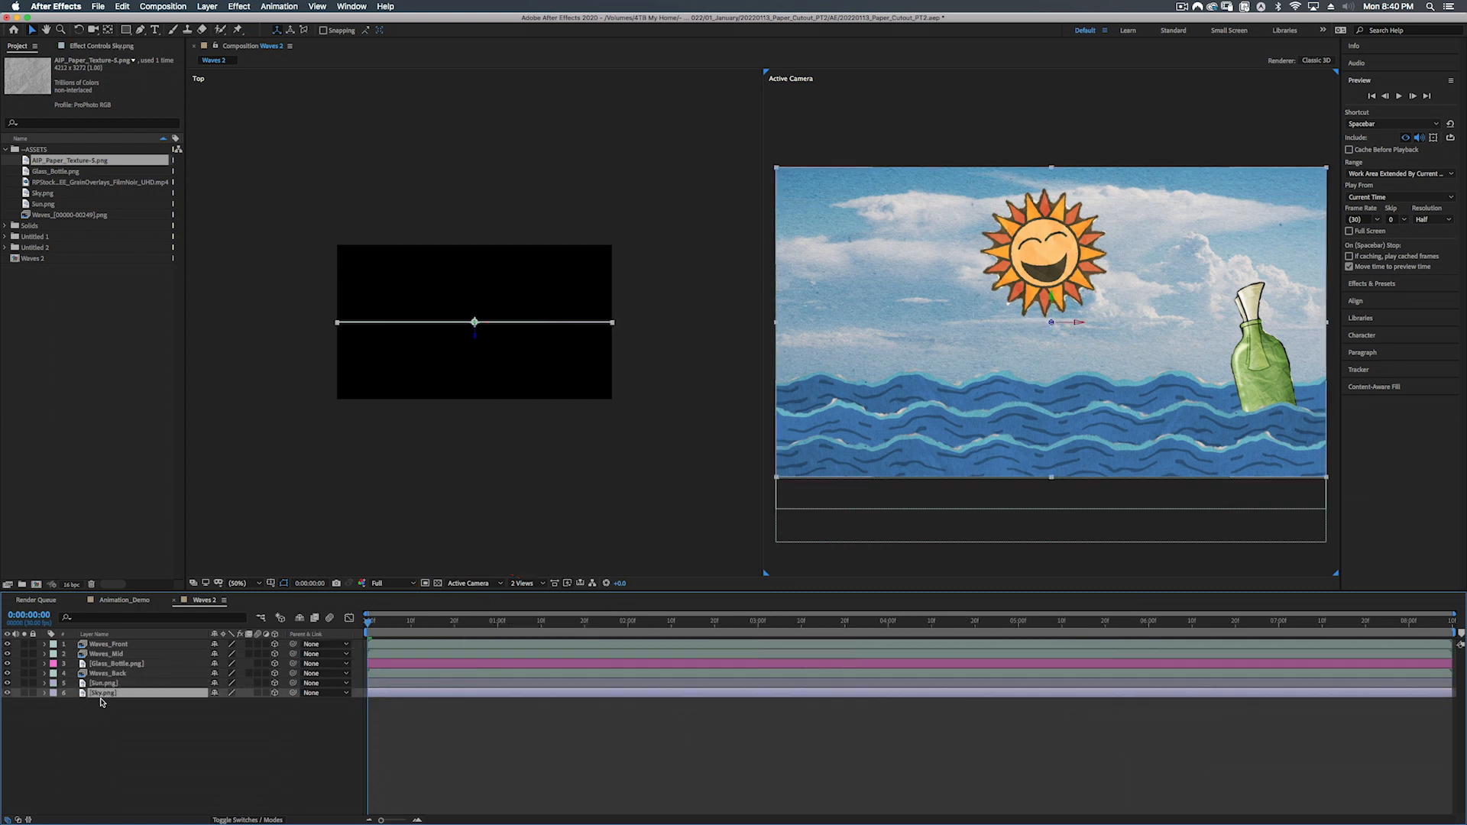
{"action": "key", "text": "super+Up"}
{"action": "key", "text": "super+Up"}
{"action": "key", "text": "super+Up"}
{"action": "key", "text": "super+Up"}
{"action": "key", "text": "super+Up"}
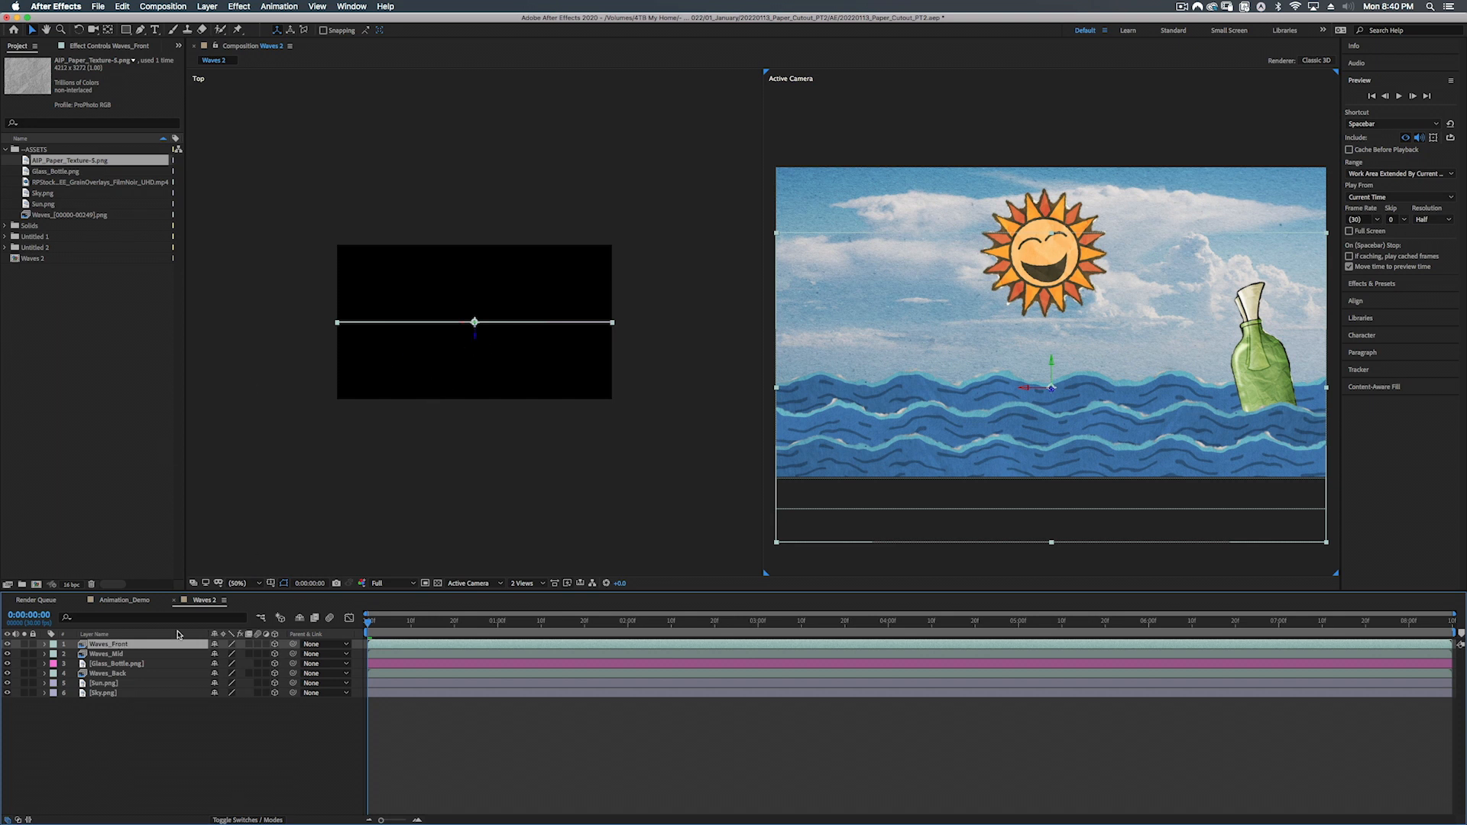
Step: Push the Waves_Mid layer away from the camera along its Z axis in the Top view
{"action": "key", "text": "super+Down"}
{"action": "left_click_drag", "start_coordinate": [475, 354], "coordinate": [481, 323]}
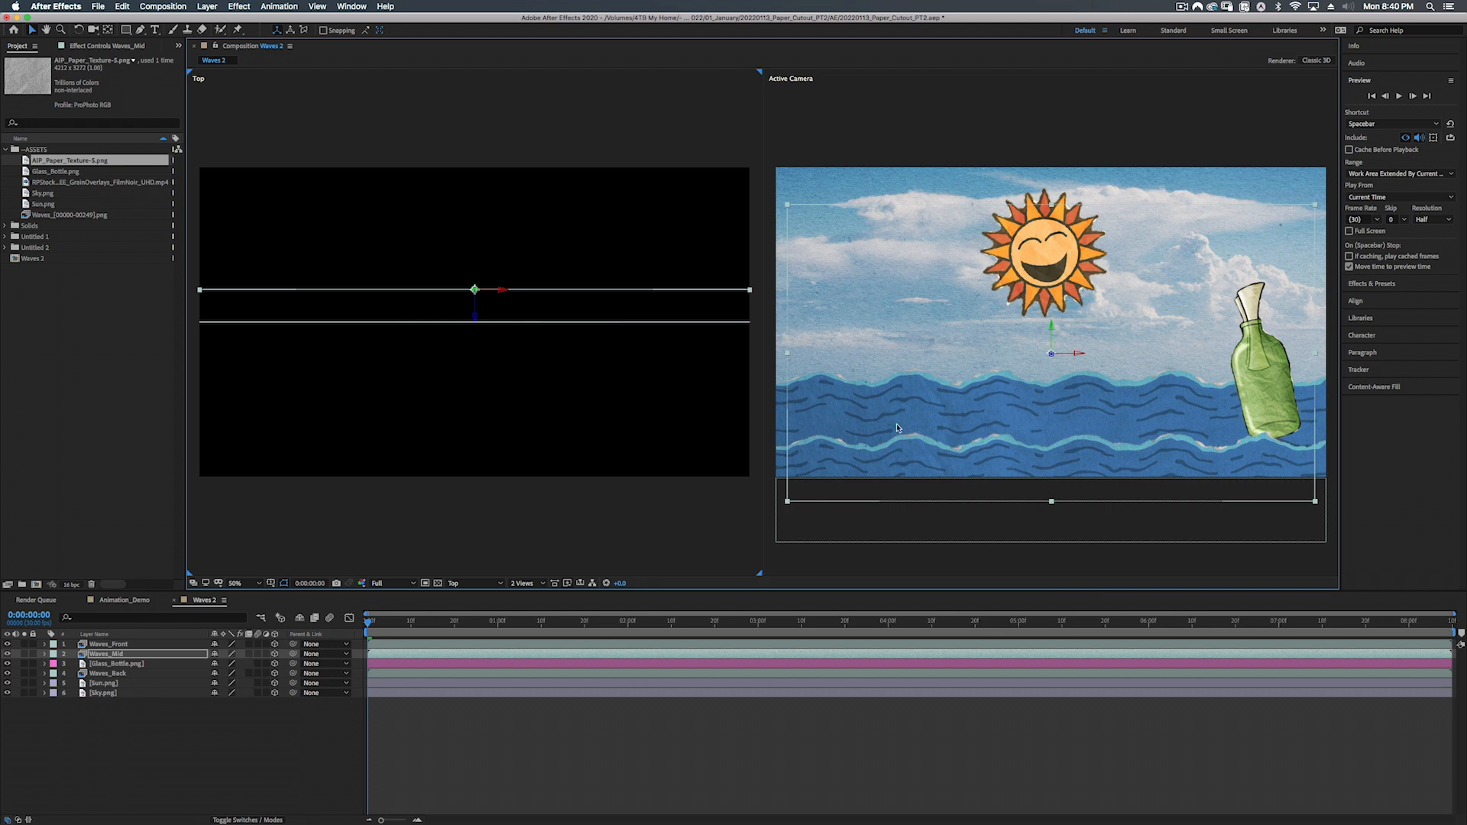
Step: Push Waves_Back behind Waves_Mid and Sky.png far behind all the waves along the Z axis in the Top view
{"action": "left_click", "coordinate": [110, 674]}
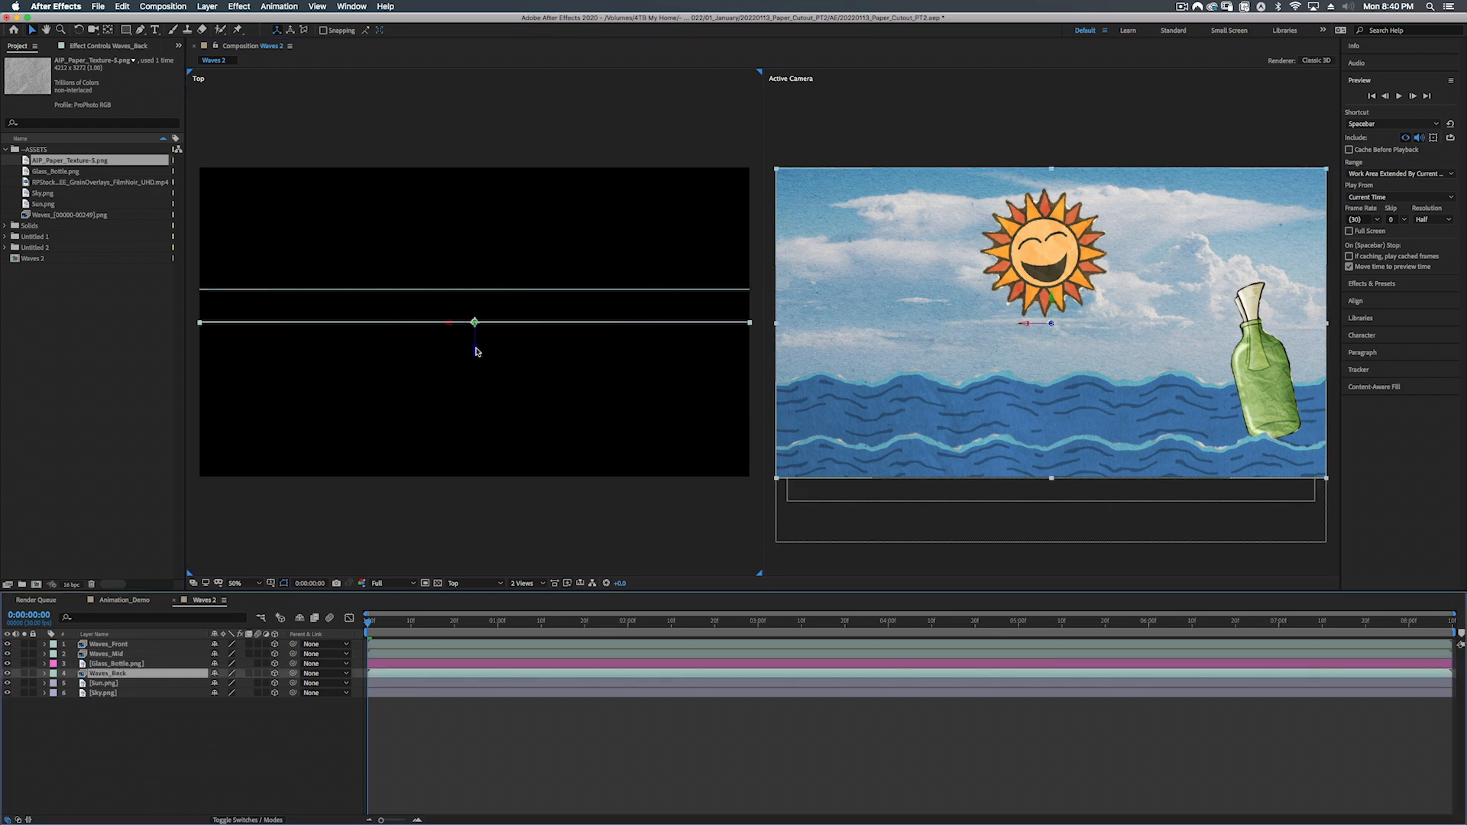
{"action": "left_click_drag", "start_coordinate": [473, 351], "coordinate": [479, 288]}
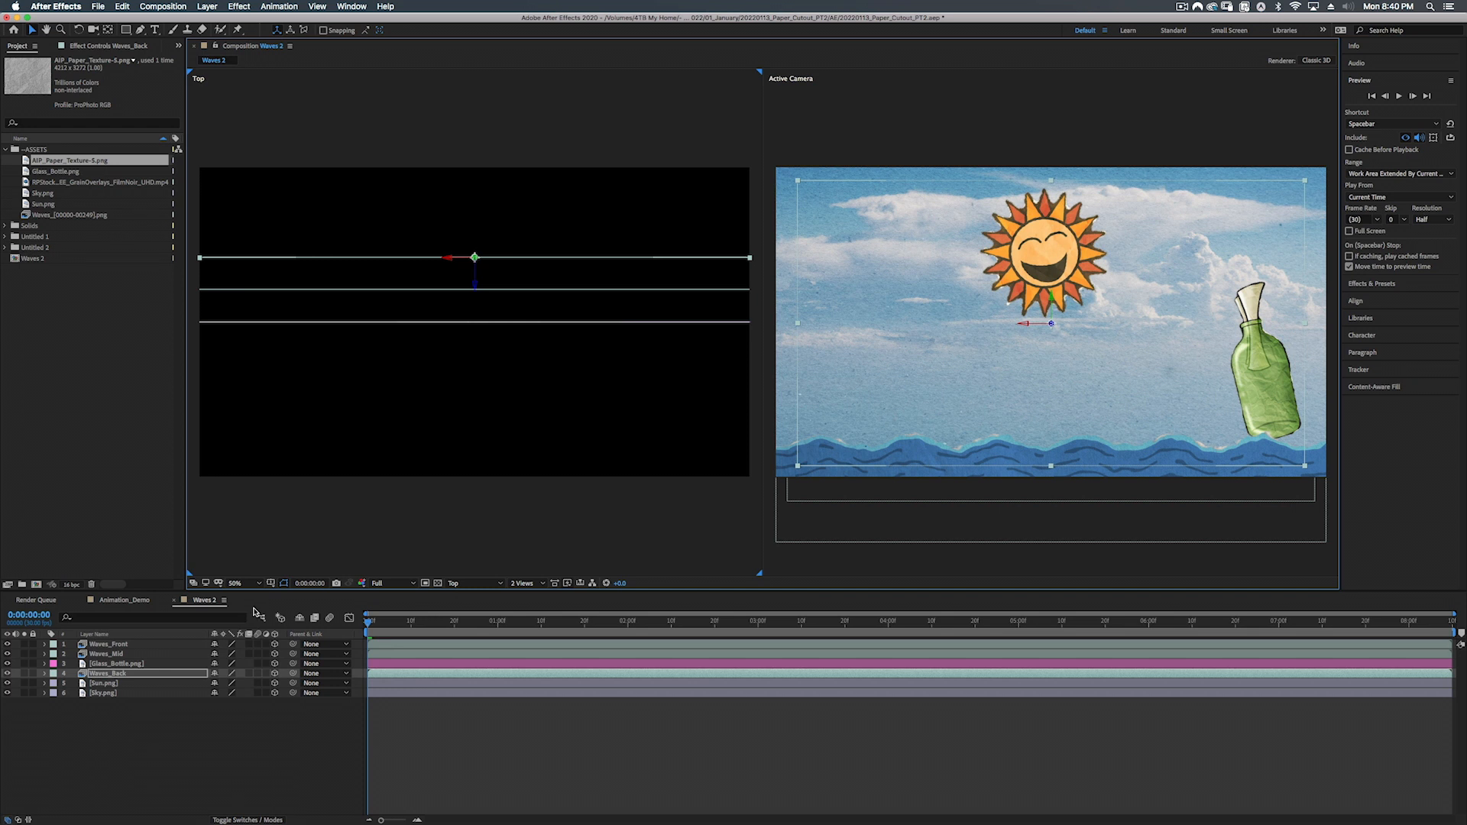
{"action": "left_click", "coordinate": [104, 695]}
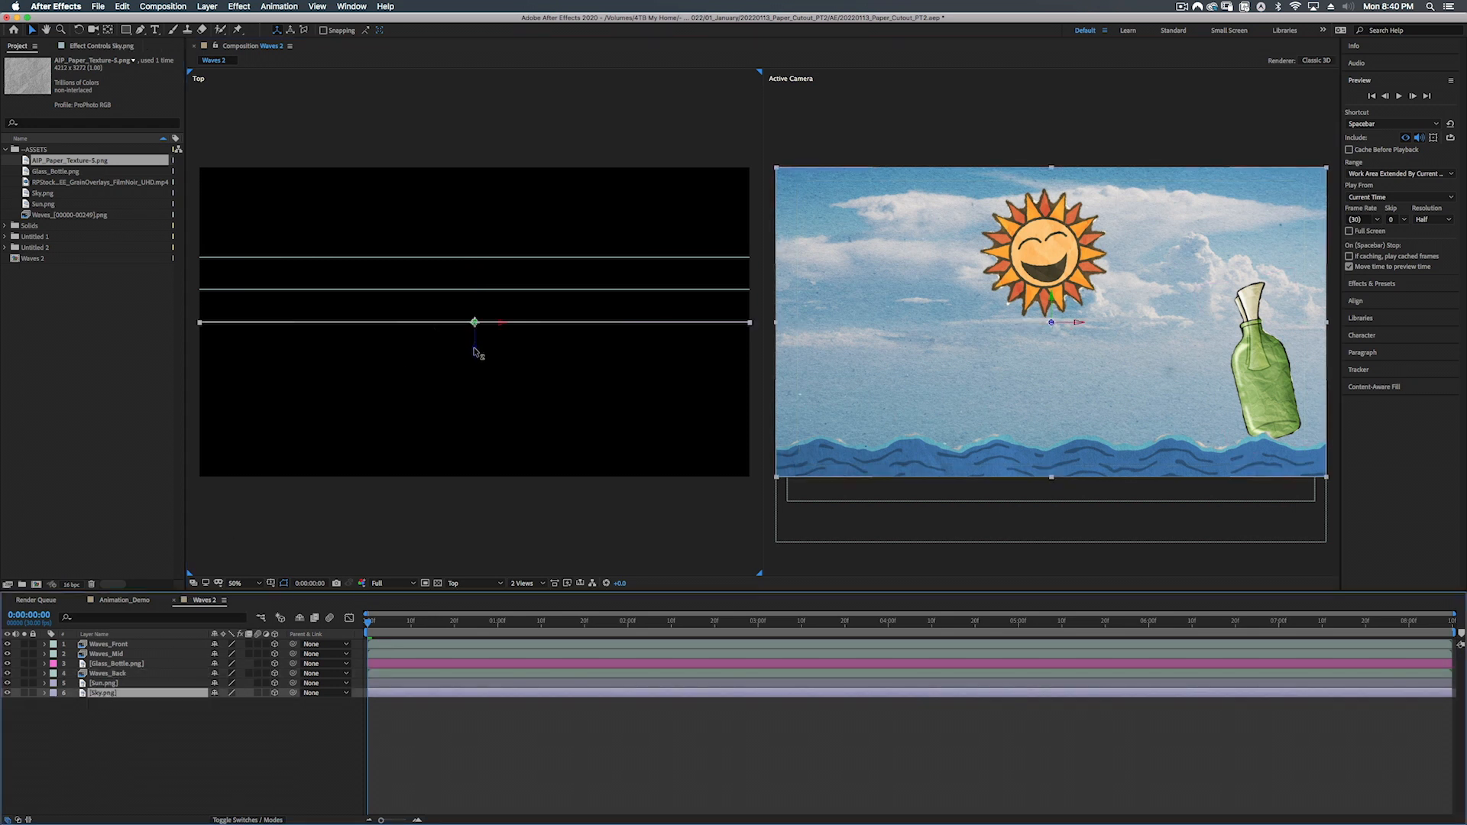
{"action": "left_click_drag", "start_coordinate": [476, 343], "coordinate": [508, 201]}
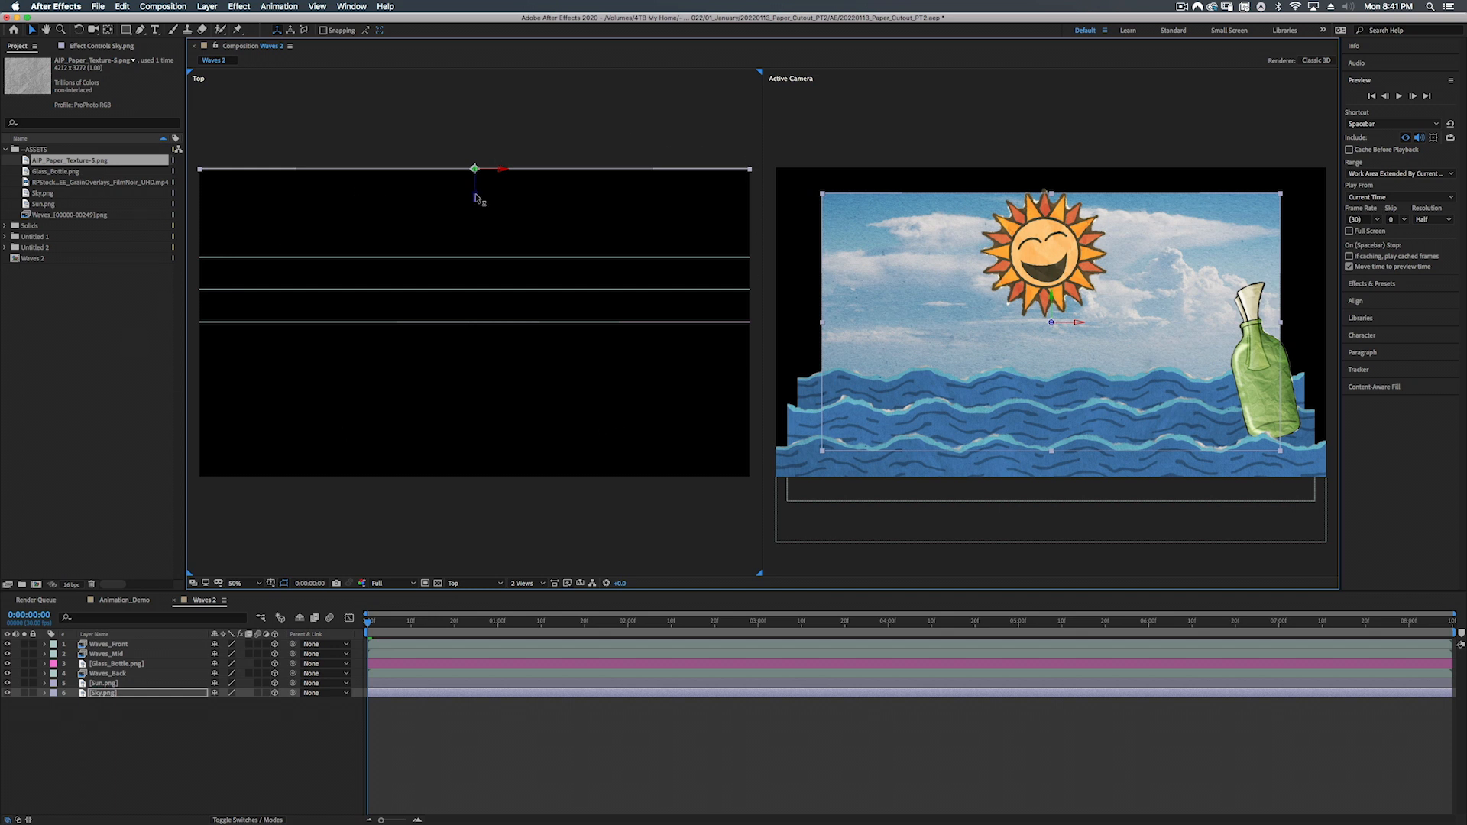
{"action": "mouse_move", "coordinate": [476, 200]}
{"action": "left_mouse_down"}
{"action": "mouse_move", "coordinate": [482, 122]}
{"action": "mouse_move", "coordinate": [483, 252]}
{"action": "mouse_move", "coordinate": [482, 194]}
{"action": "left_mouse_up"}
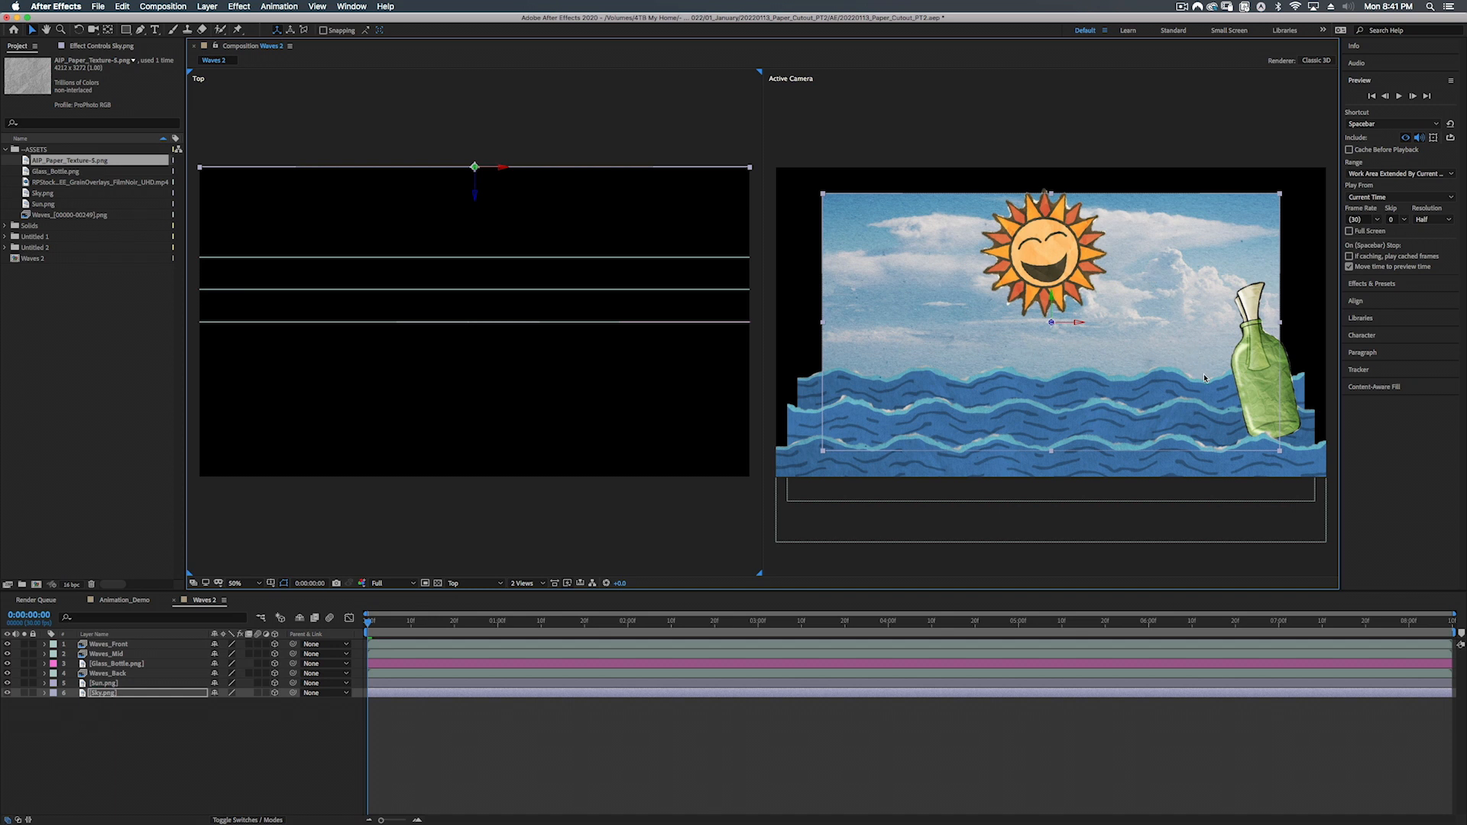
Step: Readjust the depth of Sky.png to the back edge of the frame in the Top view, checking it against the Animation_Demo composition
{"action": "left_click_drag", "start_coordinate": [476, 185], "coordinate": [486, 114]}
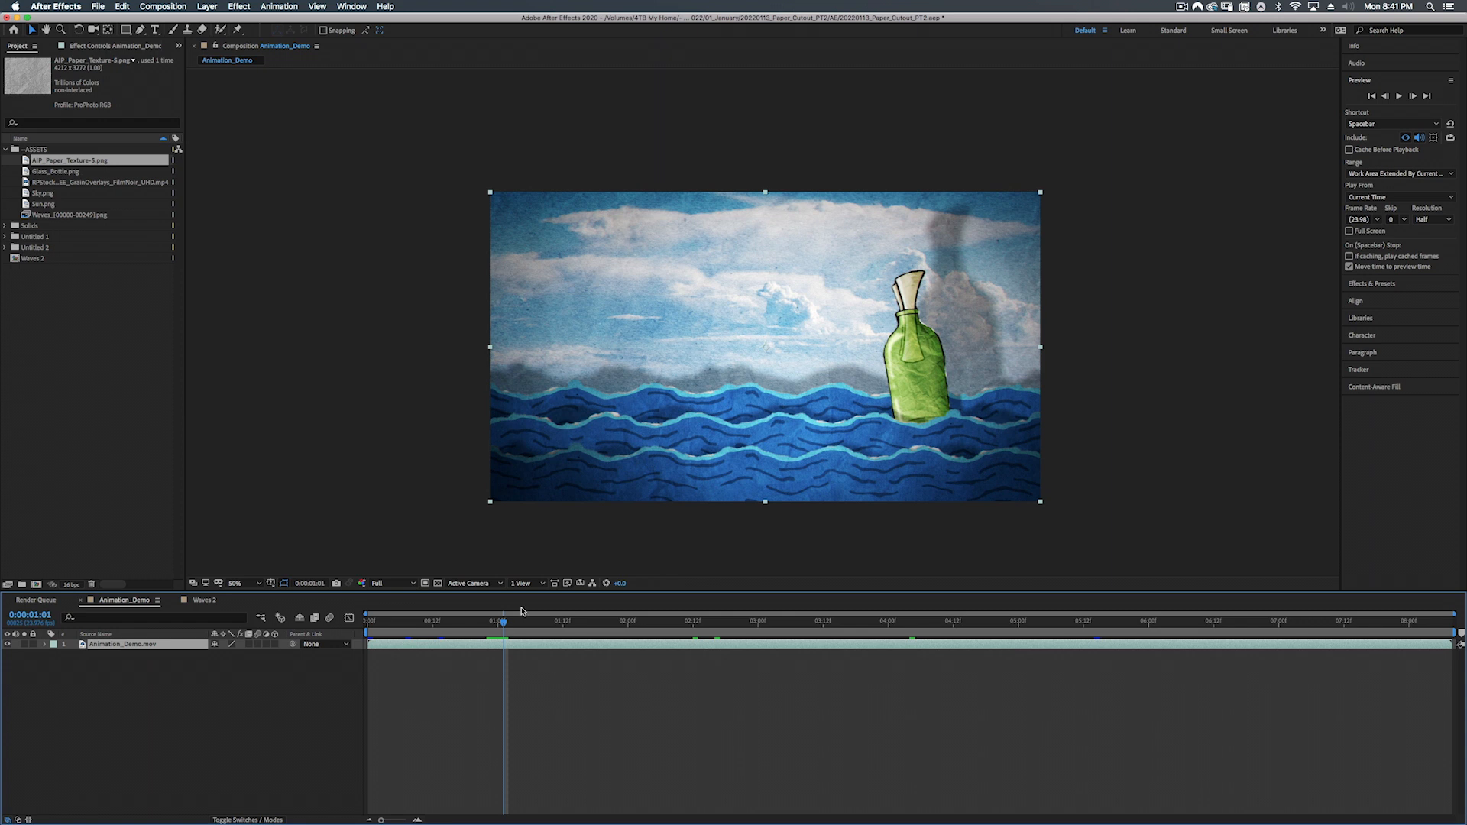
{"action": "left_click", "coordinate": [204, 600]}
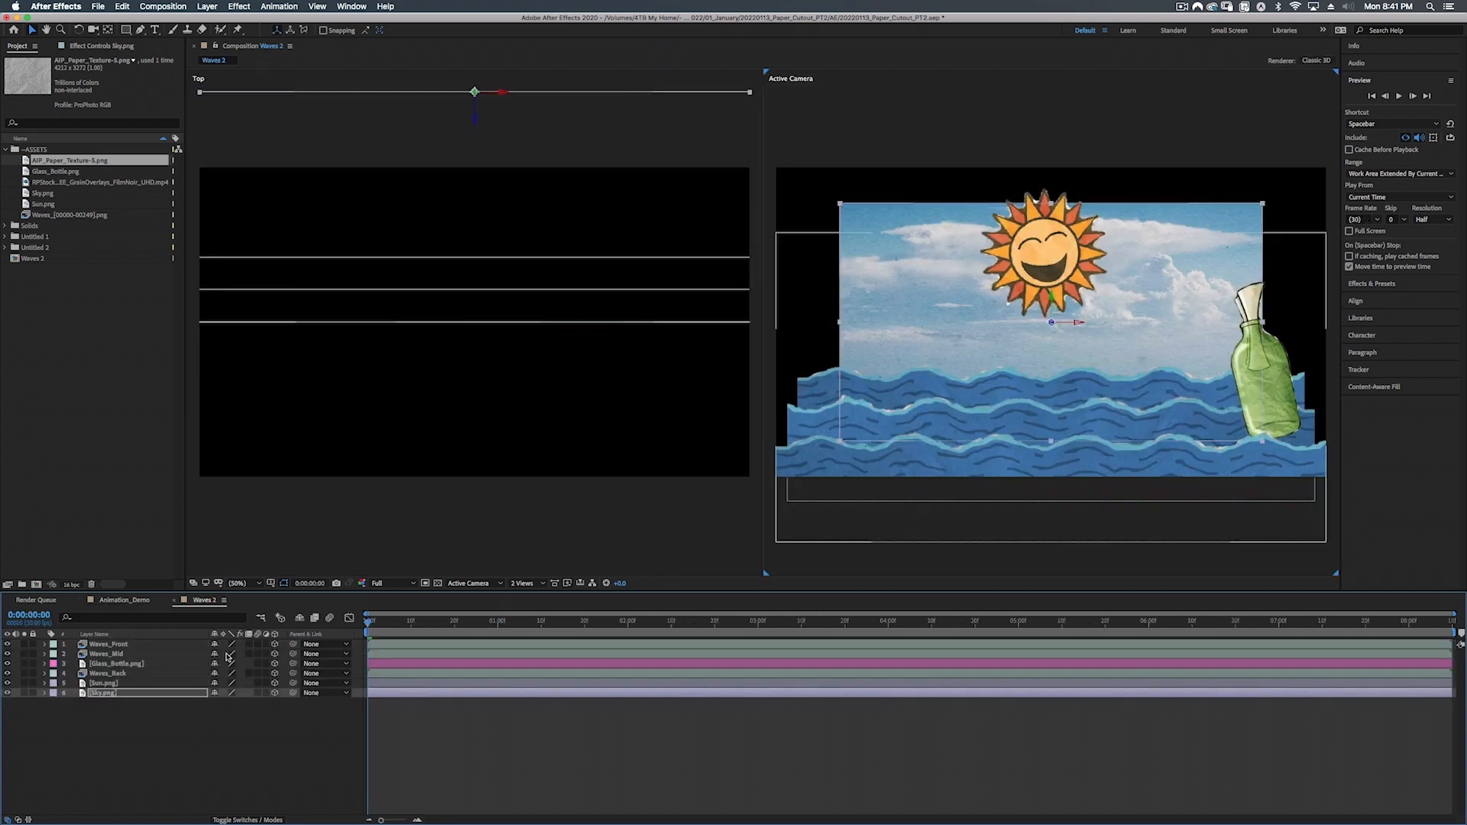
{"action": "left_click_drag", "start_coordinate": [475, 118], "coordinate": [477, 201]}
{"action": "left_click", "coordinate": [123, 600]}
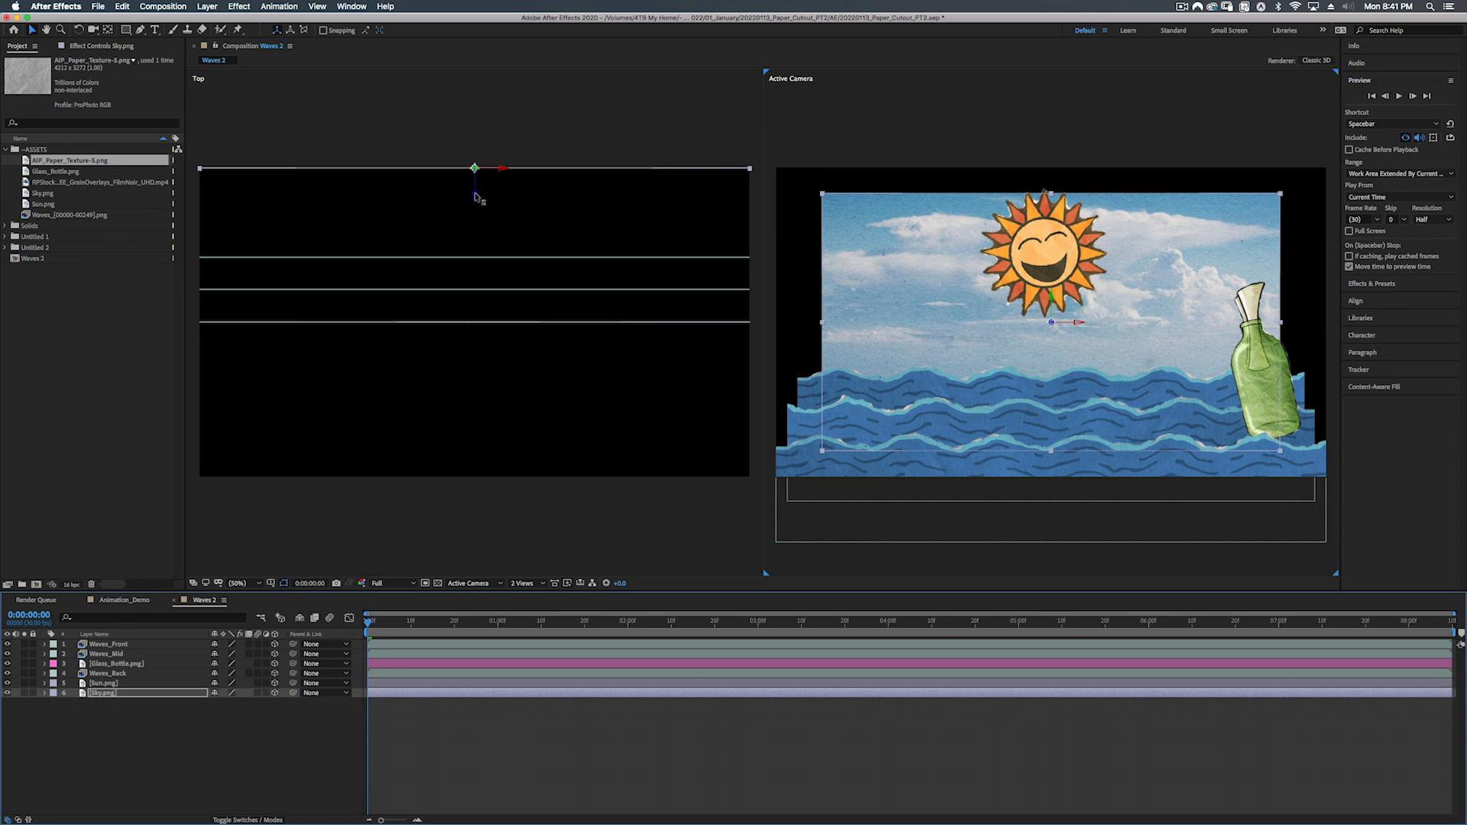
Step: Push Sun.png back along its Z axis to just in front of Sky.png in the Top view
{"action": "left_click", "coordinate": [104, 684]}
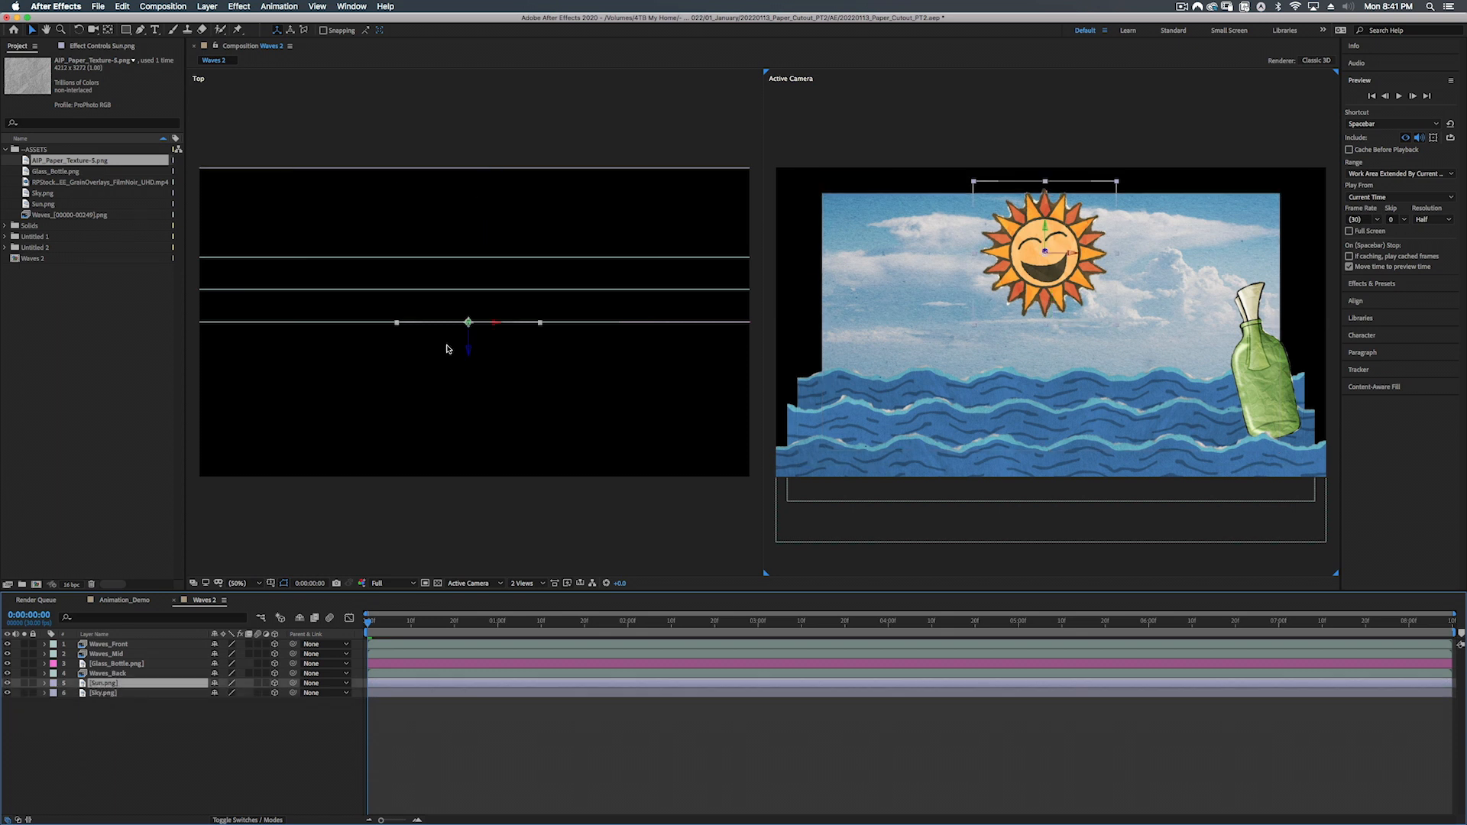
{"action": "left_click_drag", "start_coordinate": [468, 349], "coordinate": [504, 219]}
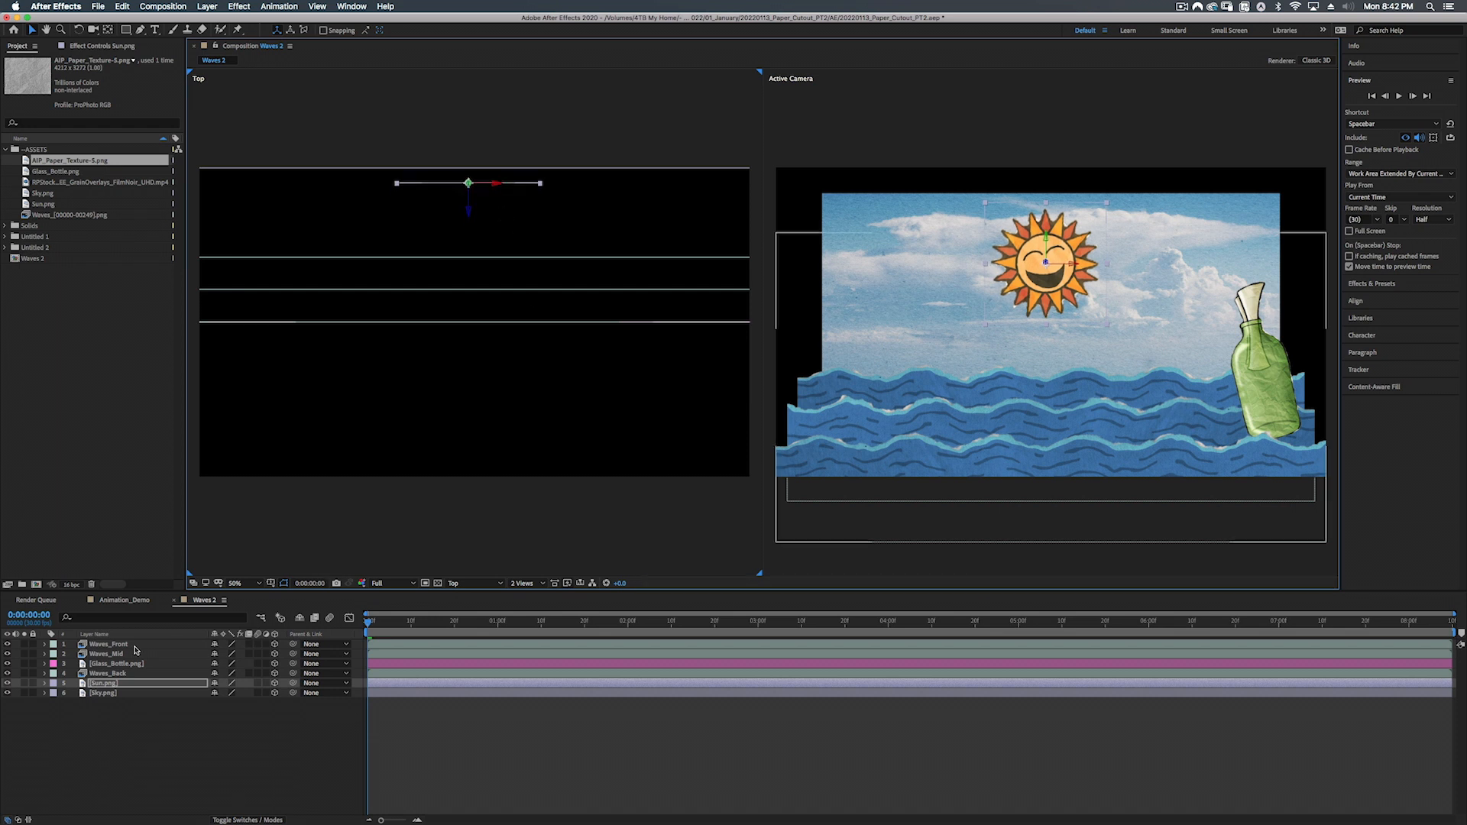
Step: Move Glass_Bottle.png between Waves_Mid and Waves_Back in depth by setting its Z Position to 174
{"action": "left_click", "coordinate": [106, 665]}
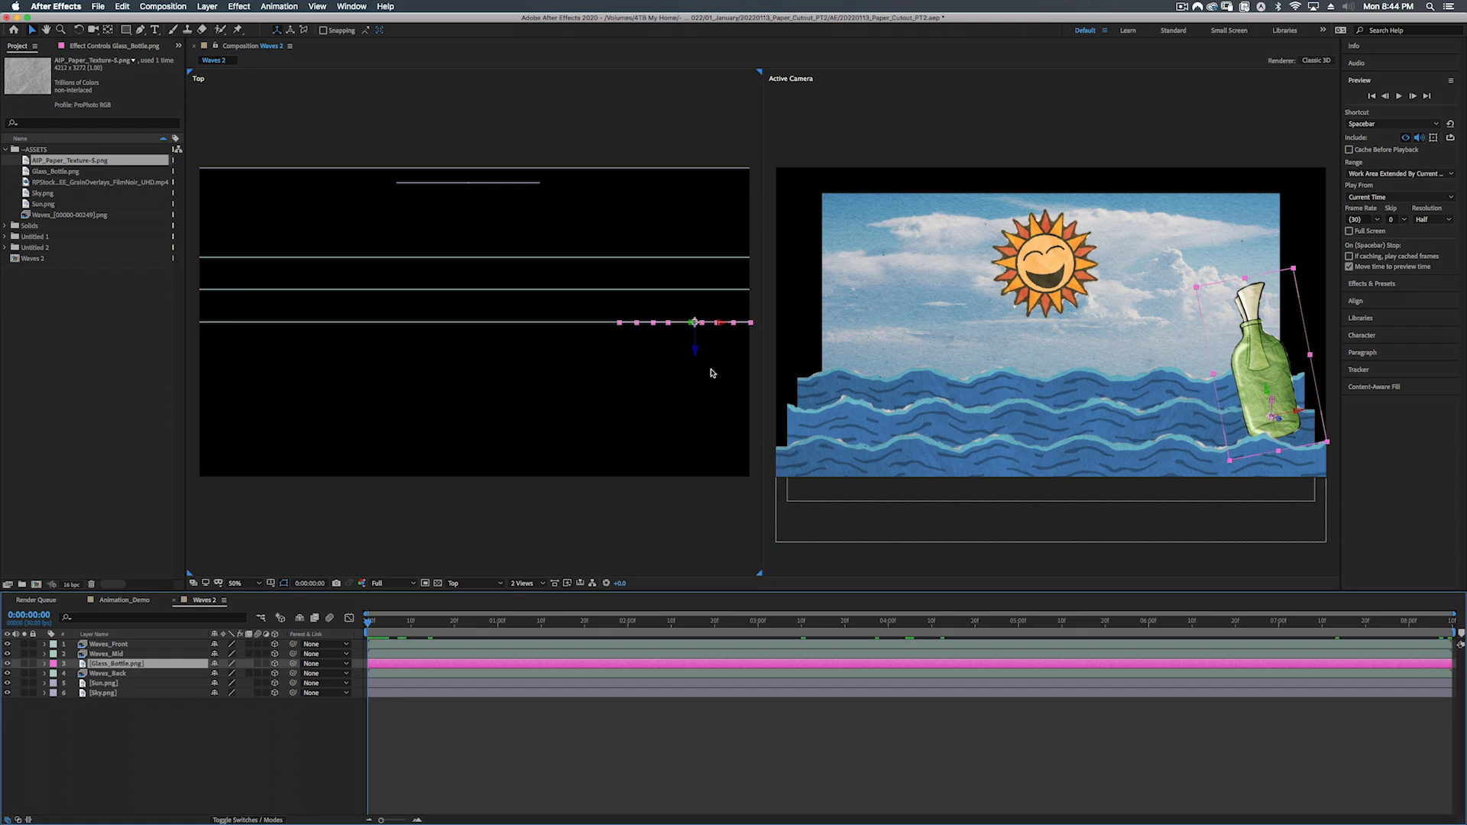
{"action": "left_click_drag", "start_coordinate": [696, 351], "coordinate": [703, 299]}
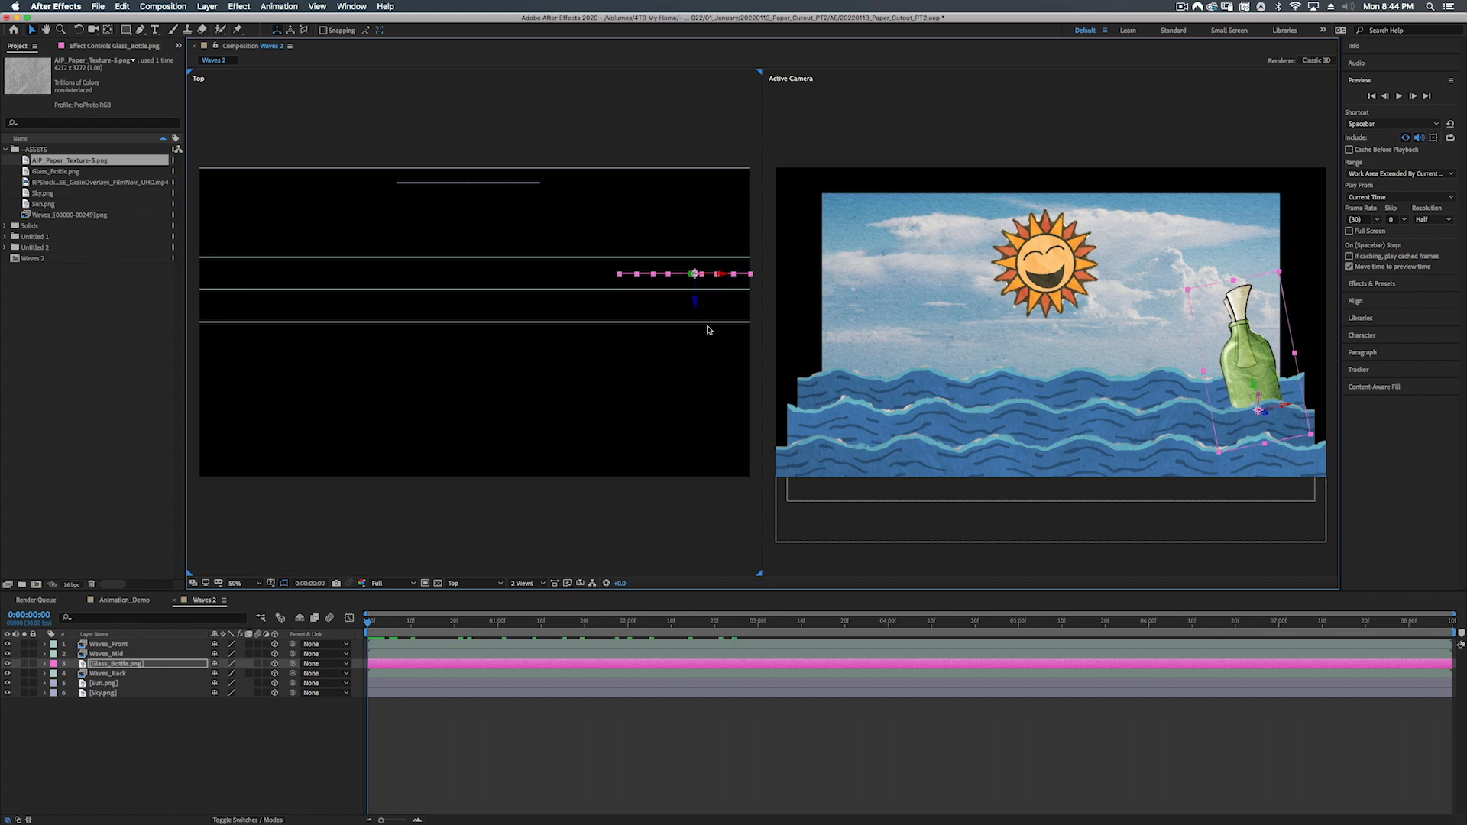
{"action": "key", "text": "super+z"}
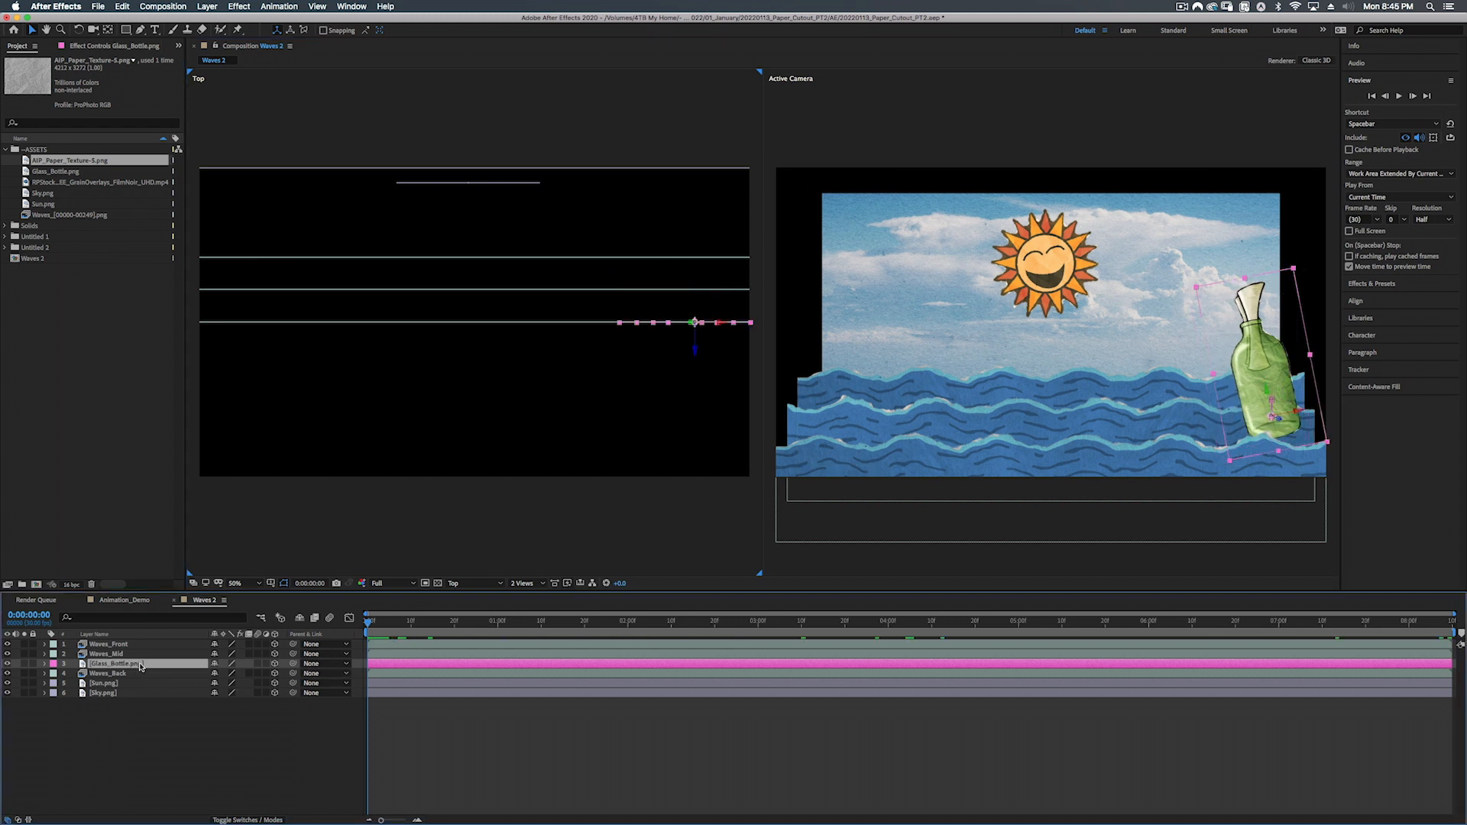
{"action": "key", "text": "p"}
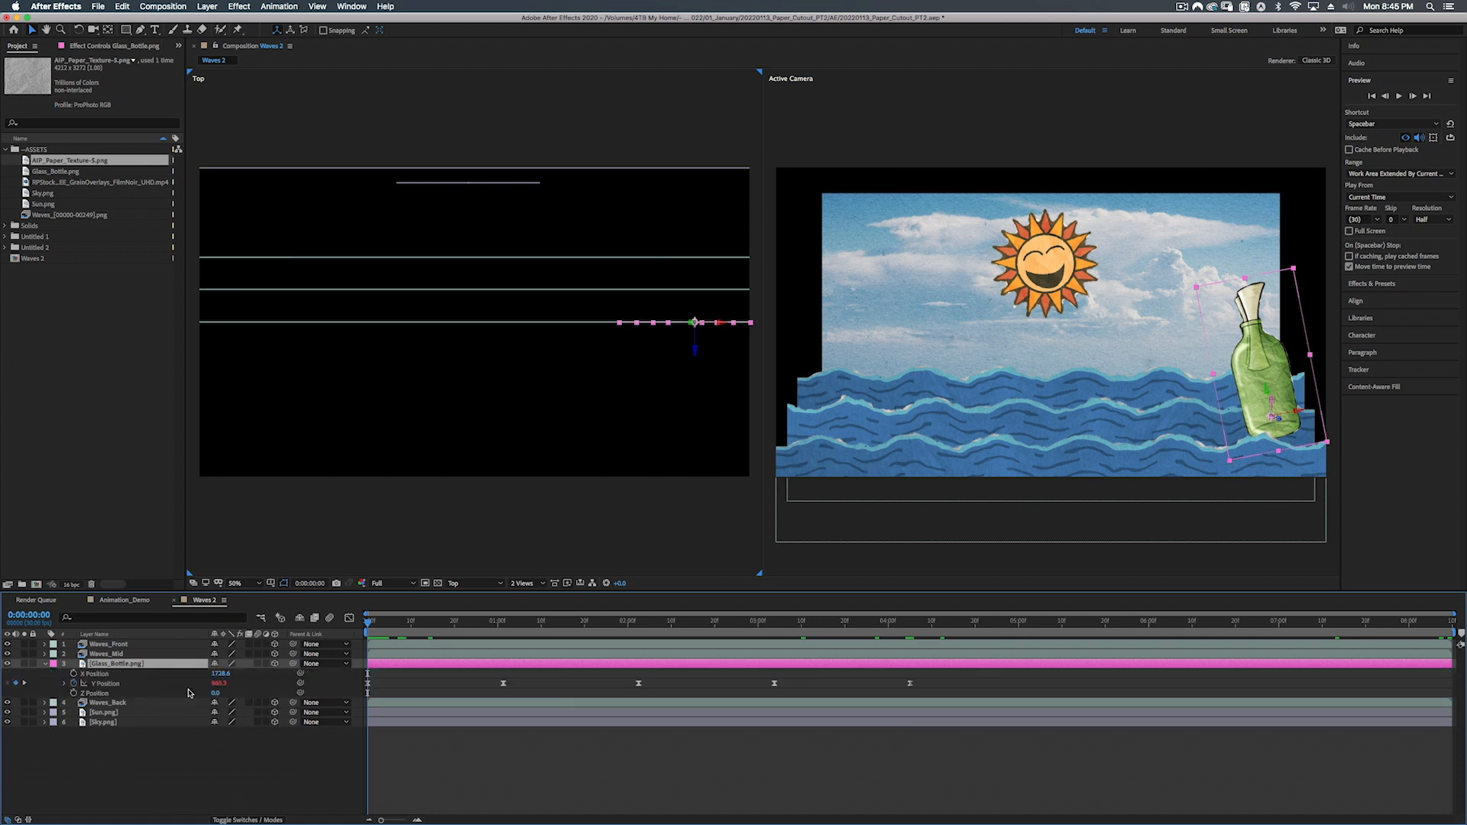
{"action": "left_click_drag", "start_coordinate": [215, 694], "coordinate": [315, 671]}
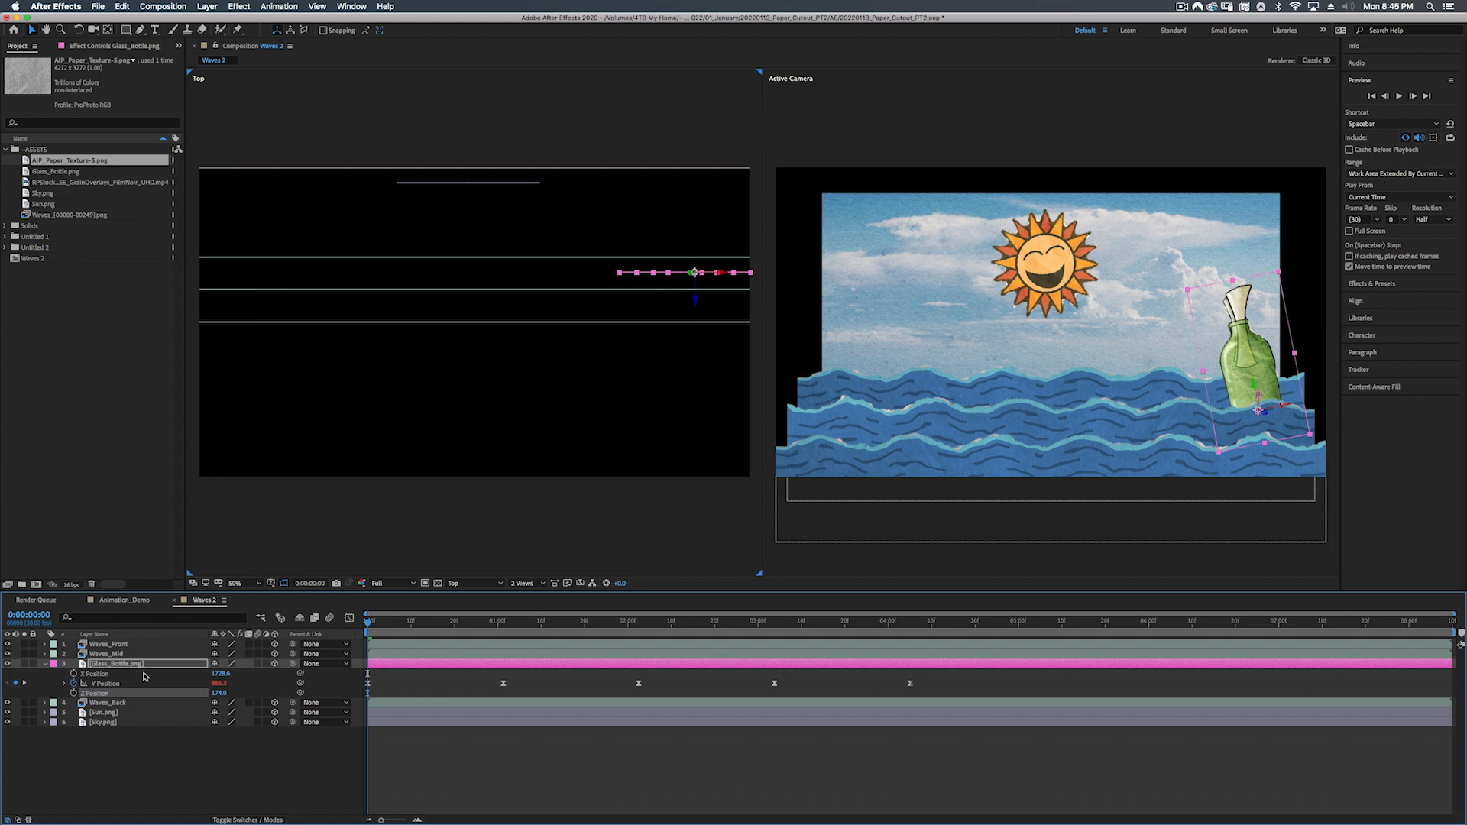
Step: Scale Sky.png up to 122% so it fills the frame, and Sun.png up to 121%
{"action": "left_click", "coordinate": [102, 723]}
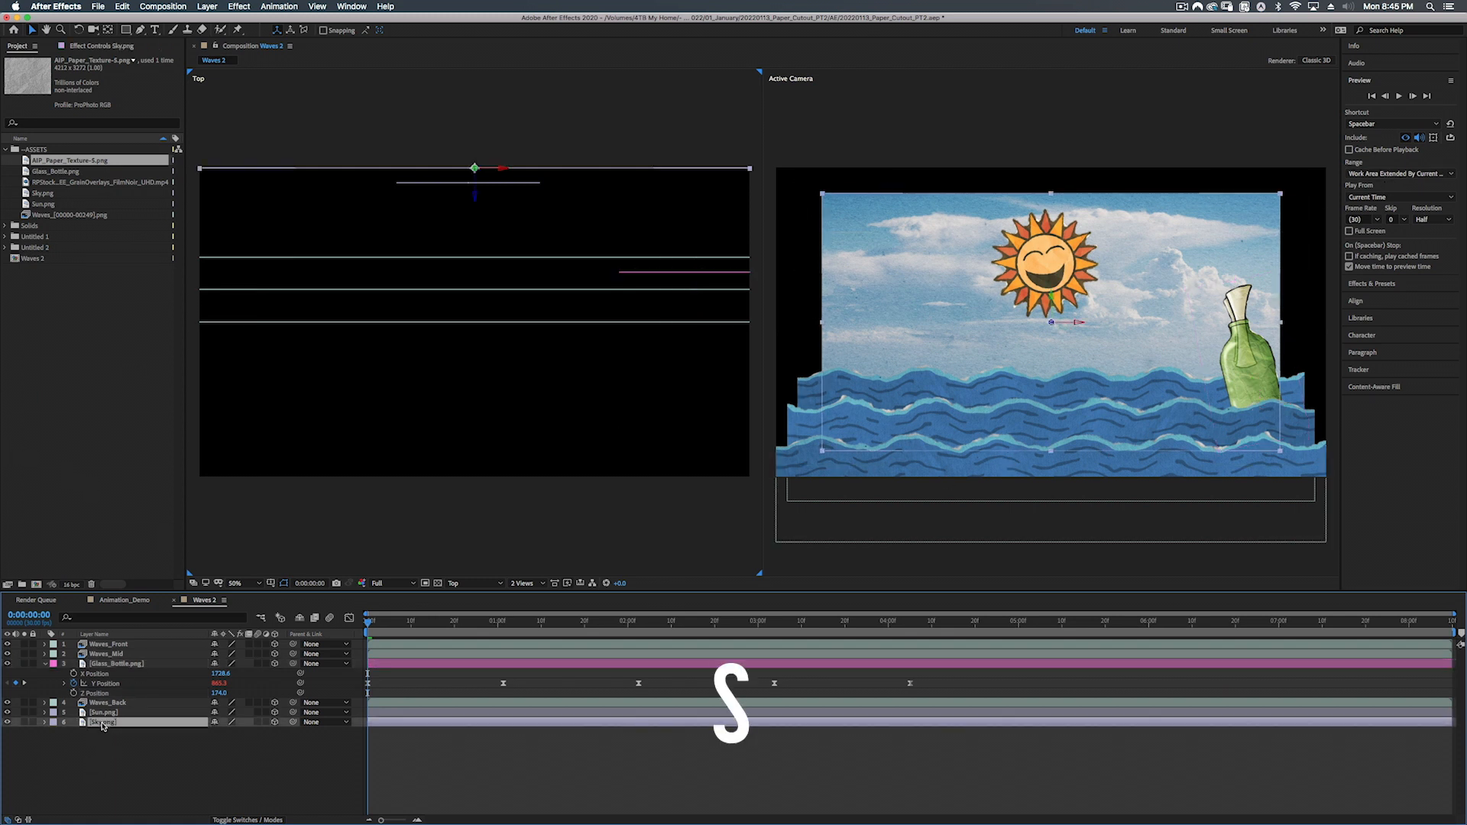
{"action": "key", "text": "s"}
{"action": "left_click_drag", "start_coordinate": [244, 732], "coordinate": [258, 732]}
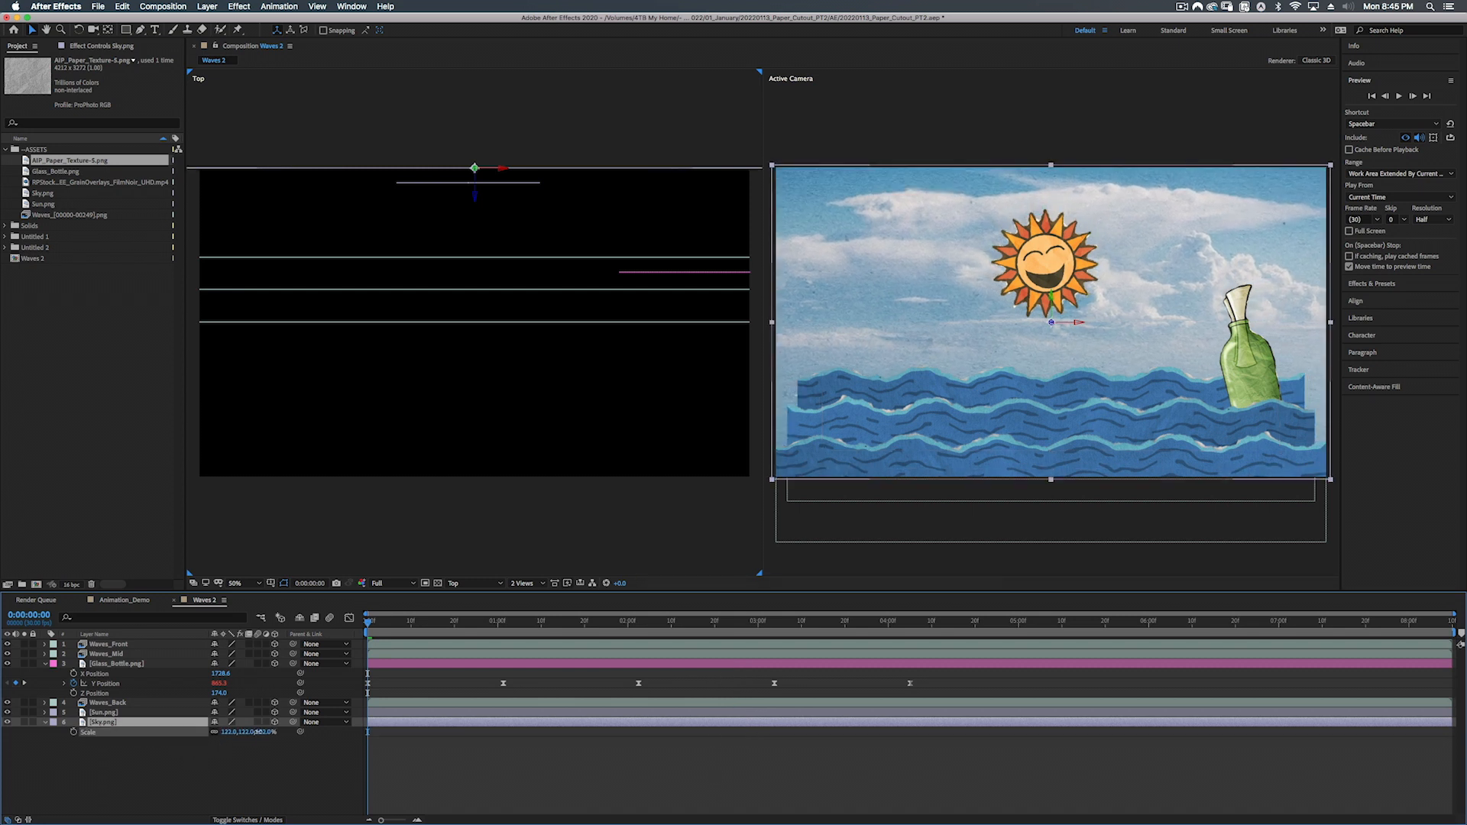
{"action": "left_click", "coordinate": [116, 713]}
{"action": "key", "text": "s"}
{"action": "left_click_drag", "start_coordinate": [246, 722], "coordinate": [259, 722]}
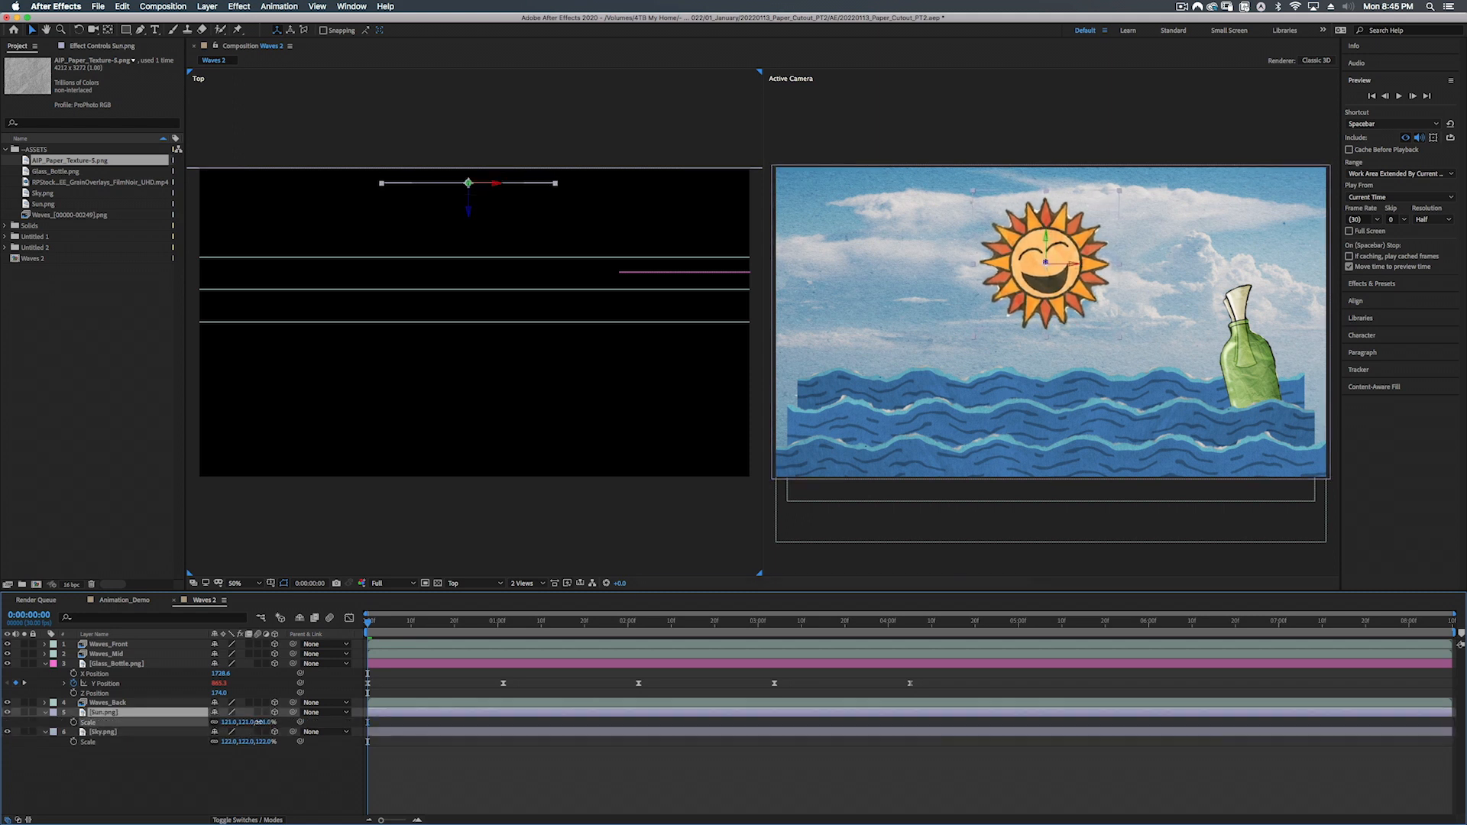
Step: Scale the mirrored Waves_Back layer to -109, 109, 109% and the Waves_Mid layer to 105% to cover the frame's width
{"action": "left_click", "coordinate": [103, 675]}
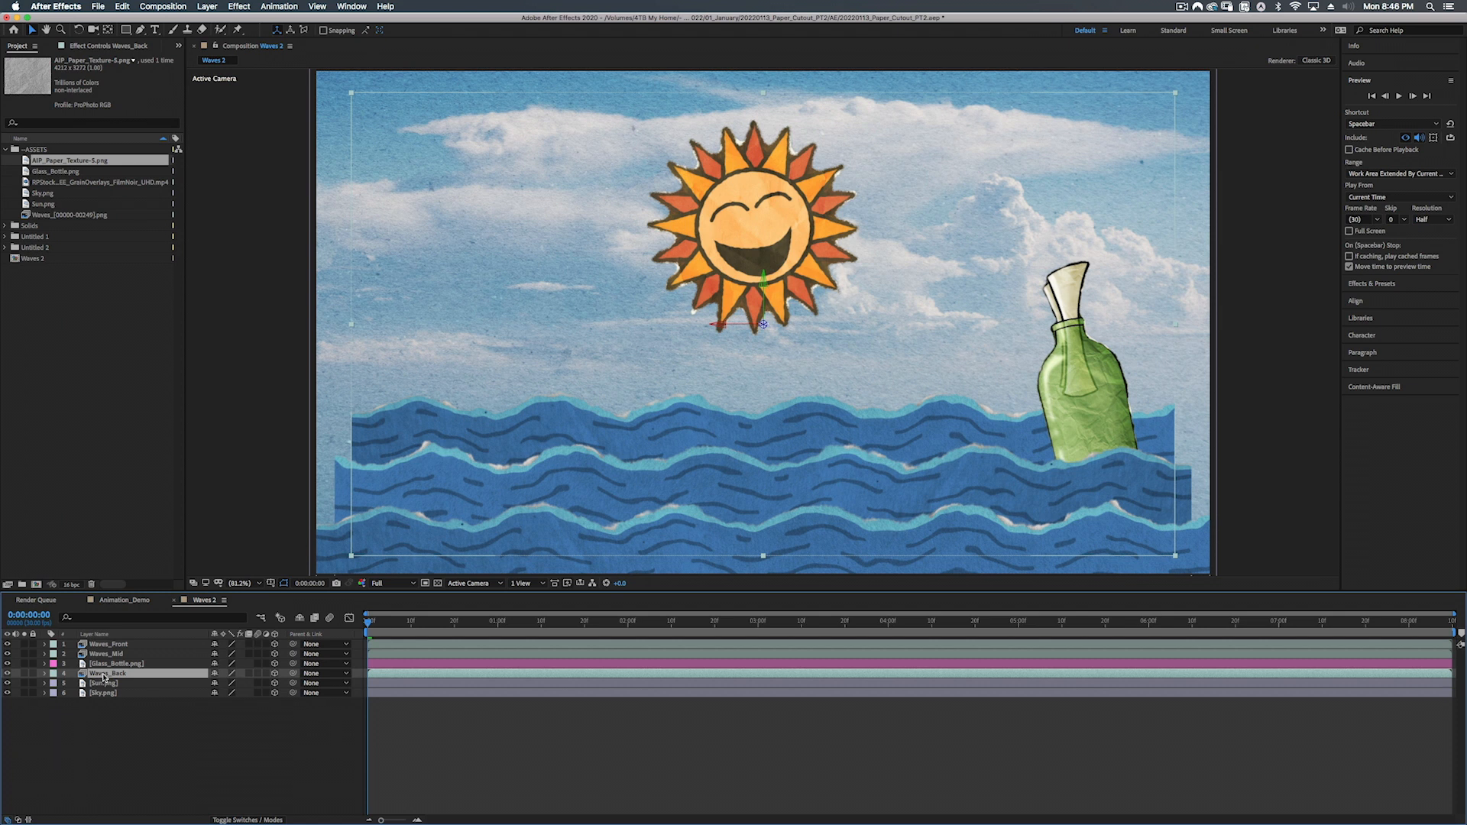
{"action": "key", "text": "s"}
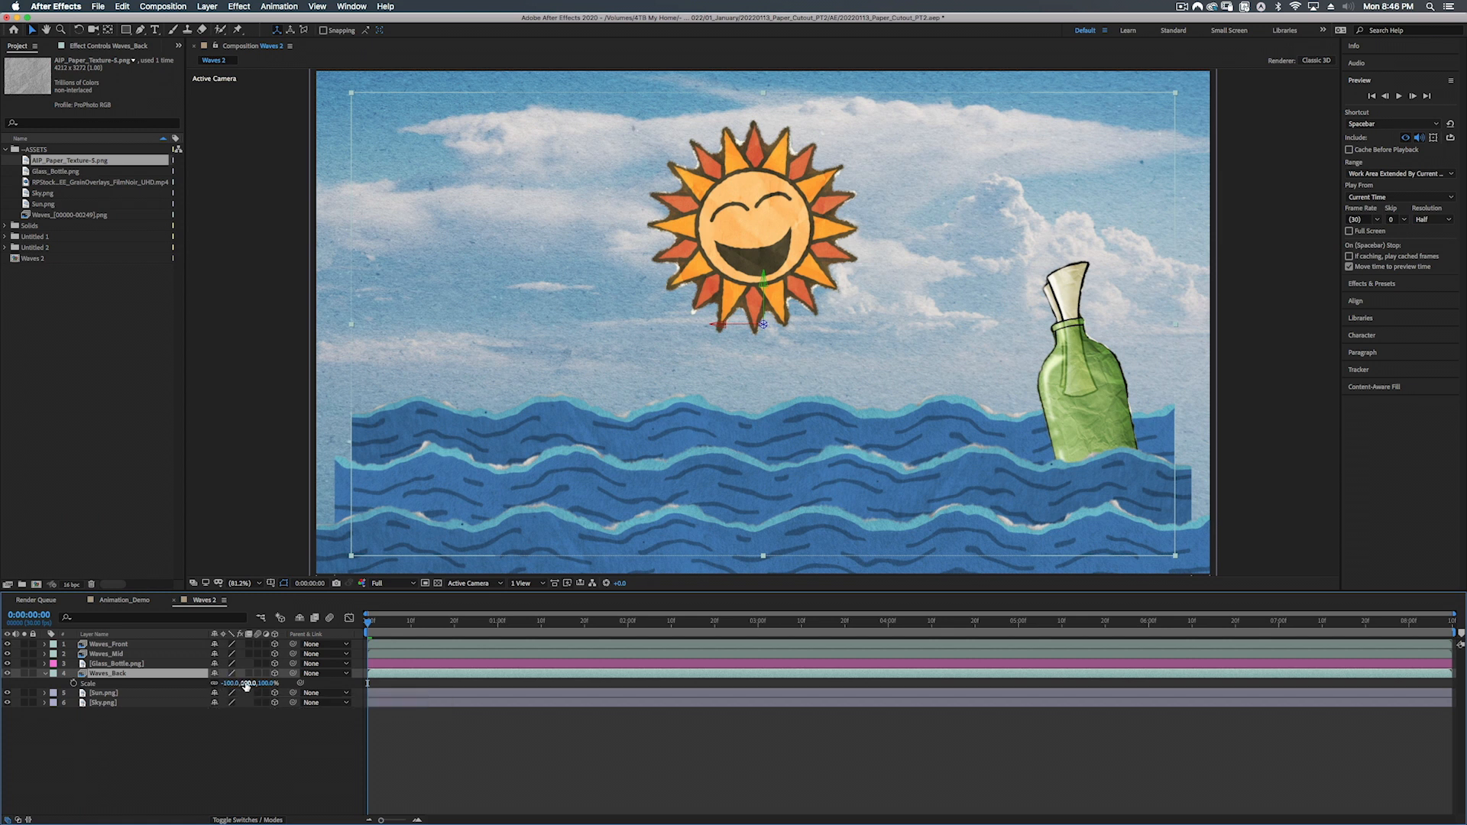
{"action": "left_click_drag", "start_coordinate": [245, 683], "coordinate": [249, 683]}
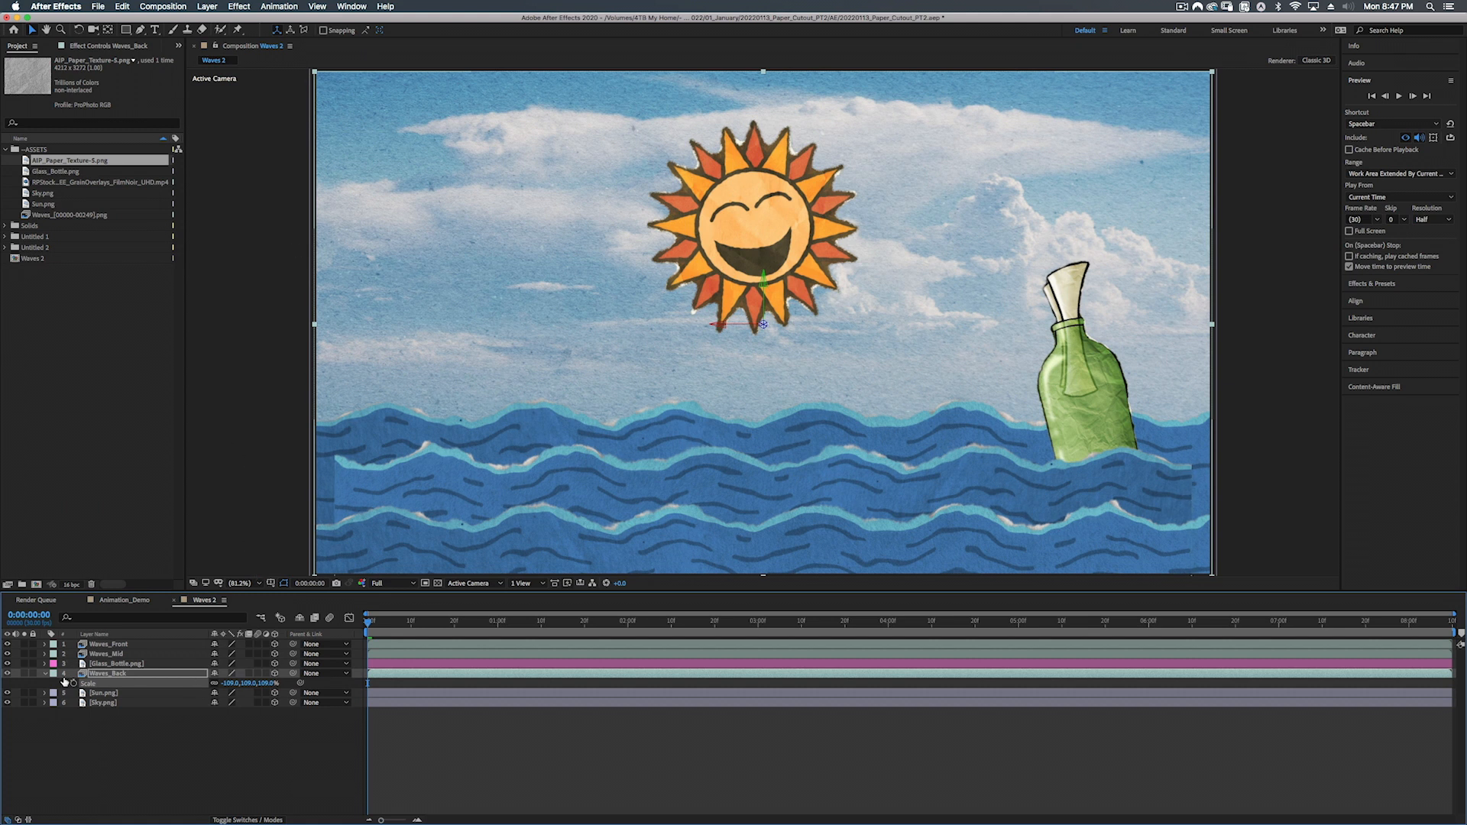
{"action": "left_click", "coordinate": [113, 655]}
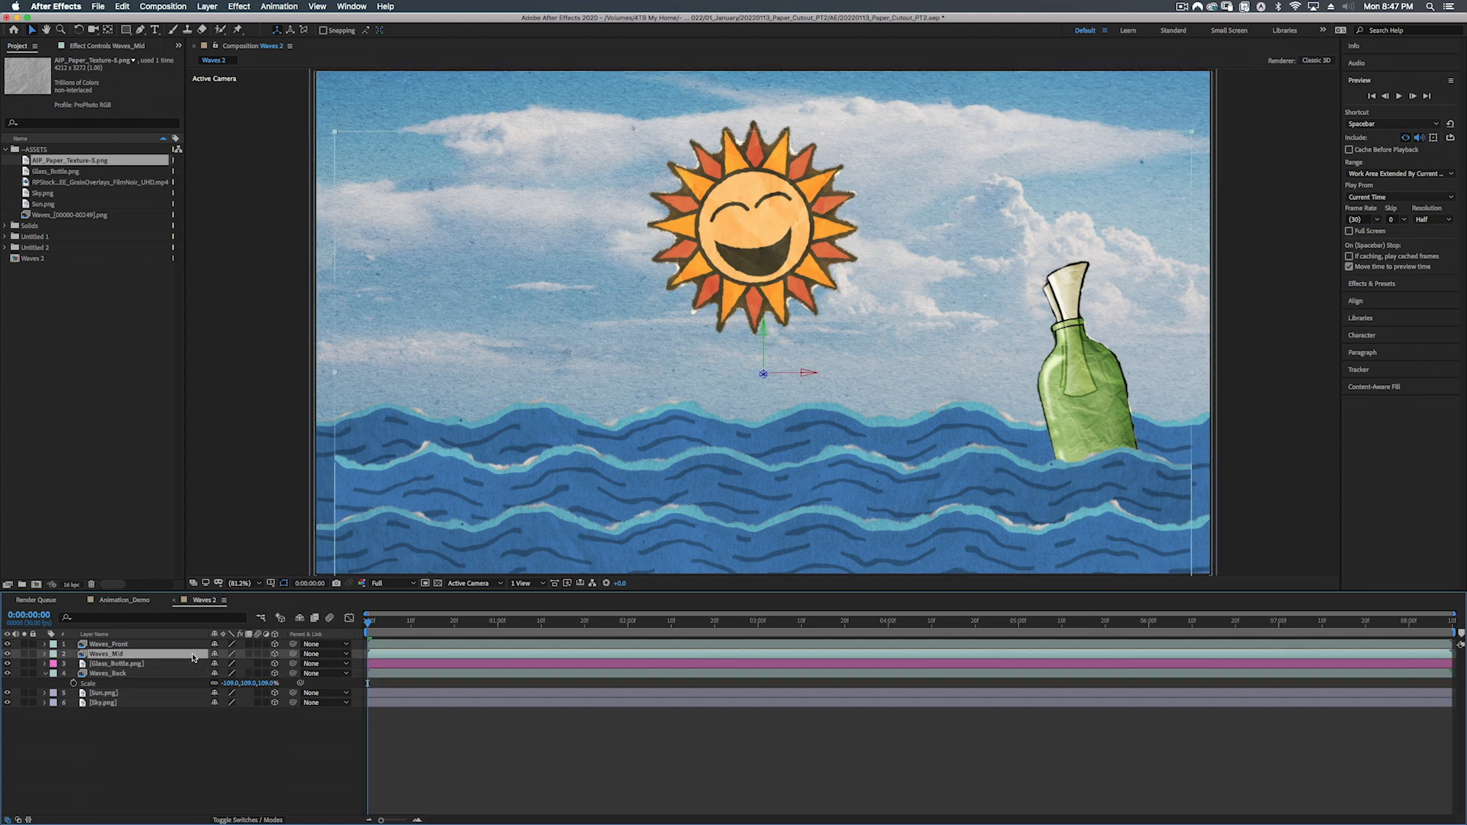
{"action": "key", "text": "s"}
{"action": "left_click_drag", "start_coordinate": [241, 664], "coordinate": [247, 663]}
Step: Scale the Glass_Bottle.png layer up to 114%
{"action": "left_click", "coordinate": [112, 676]}
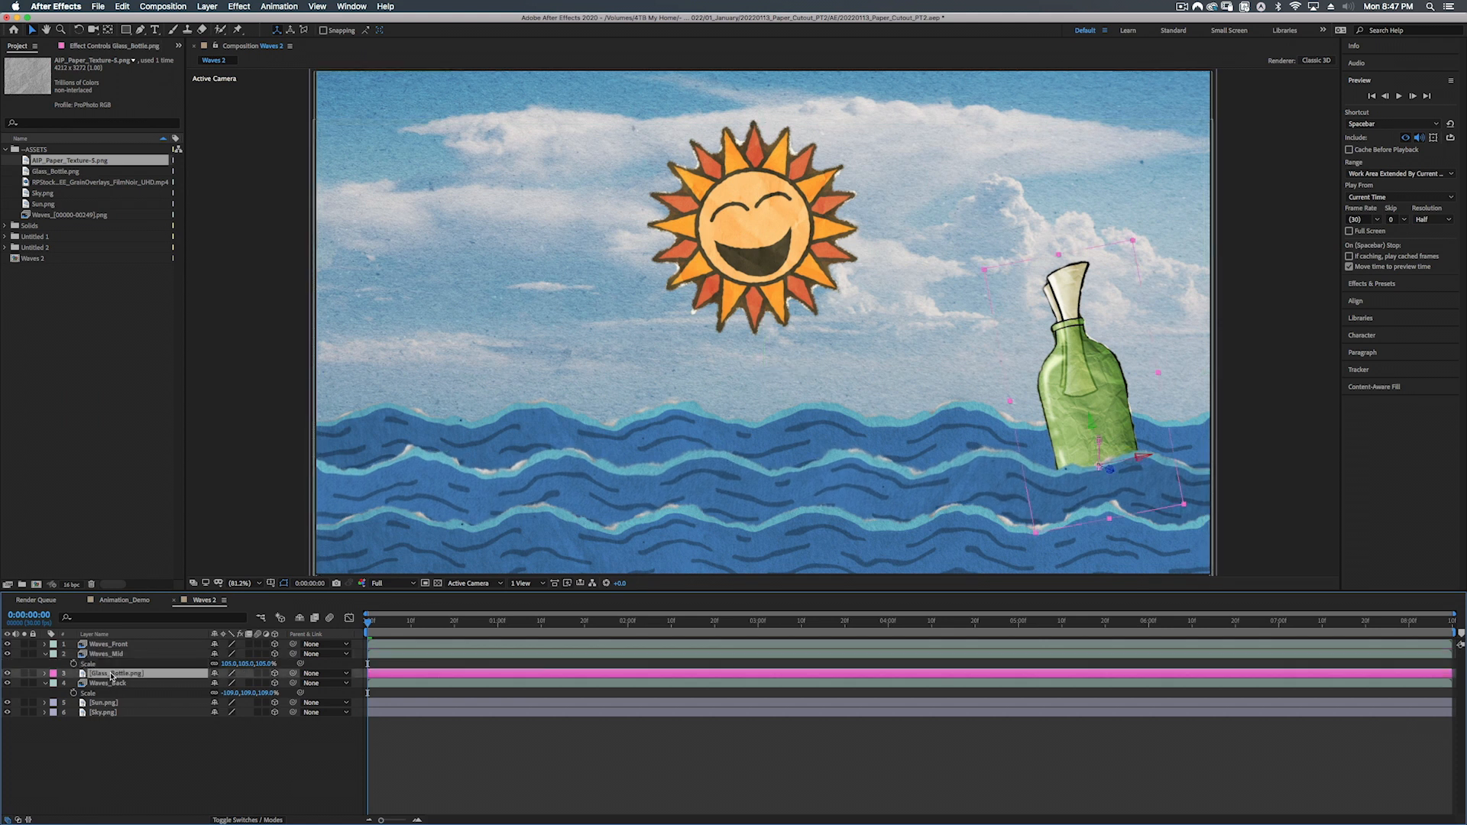
{"action": "key", "text": "s"}
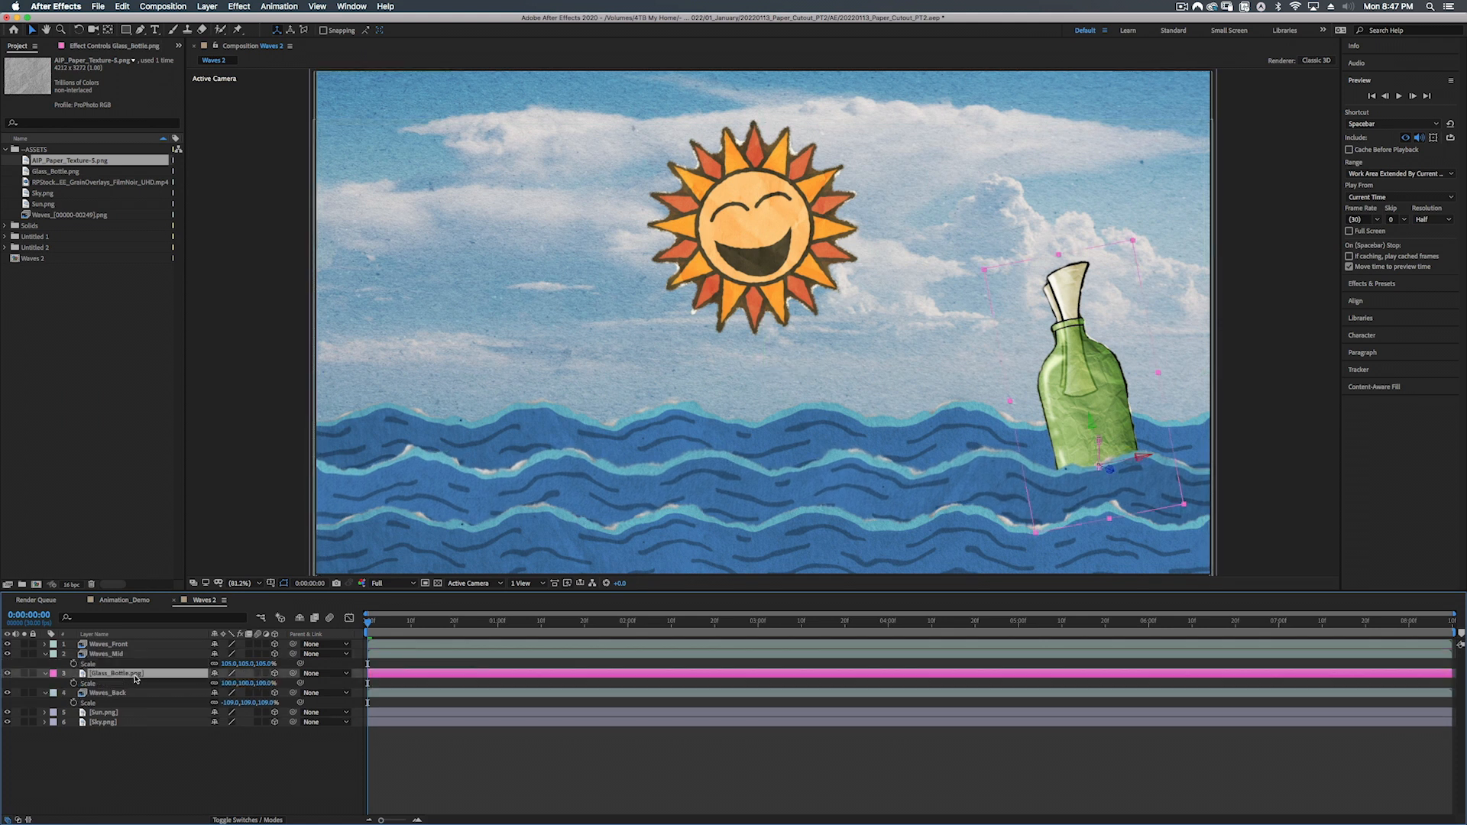
{"action": "left_click_drag", "start_coordinate": [246, 683], "coordinate": [249, 683]}
{"action": "left_click", "coordinate": [250, 683]}
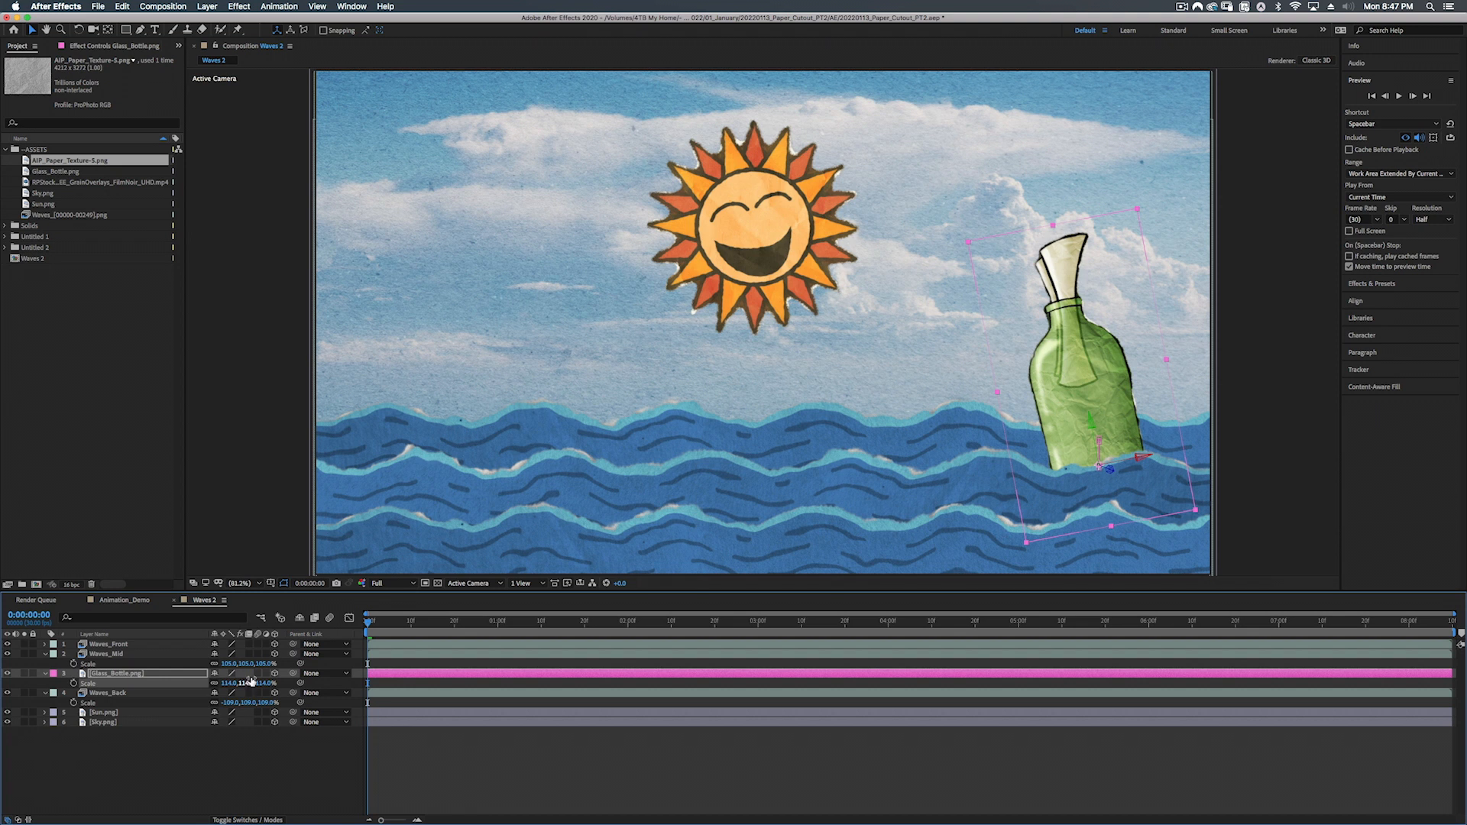
Step: Collapse the properties of all layers and return the composition viewer to two horizontal views, leaving no layer selected
{"action": "left_click", "coordinate": [111, 645]}
{"action": "key", "text": "super+a"}
{"action": "key", "text": "u"}
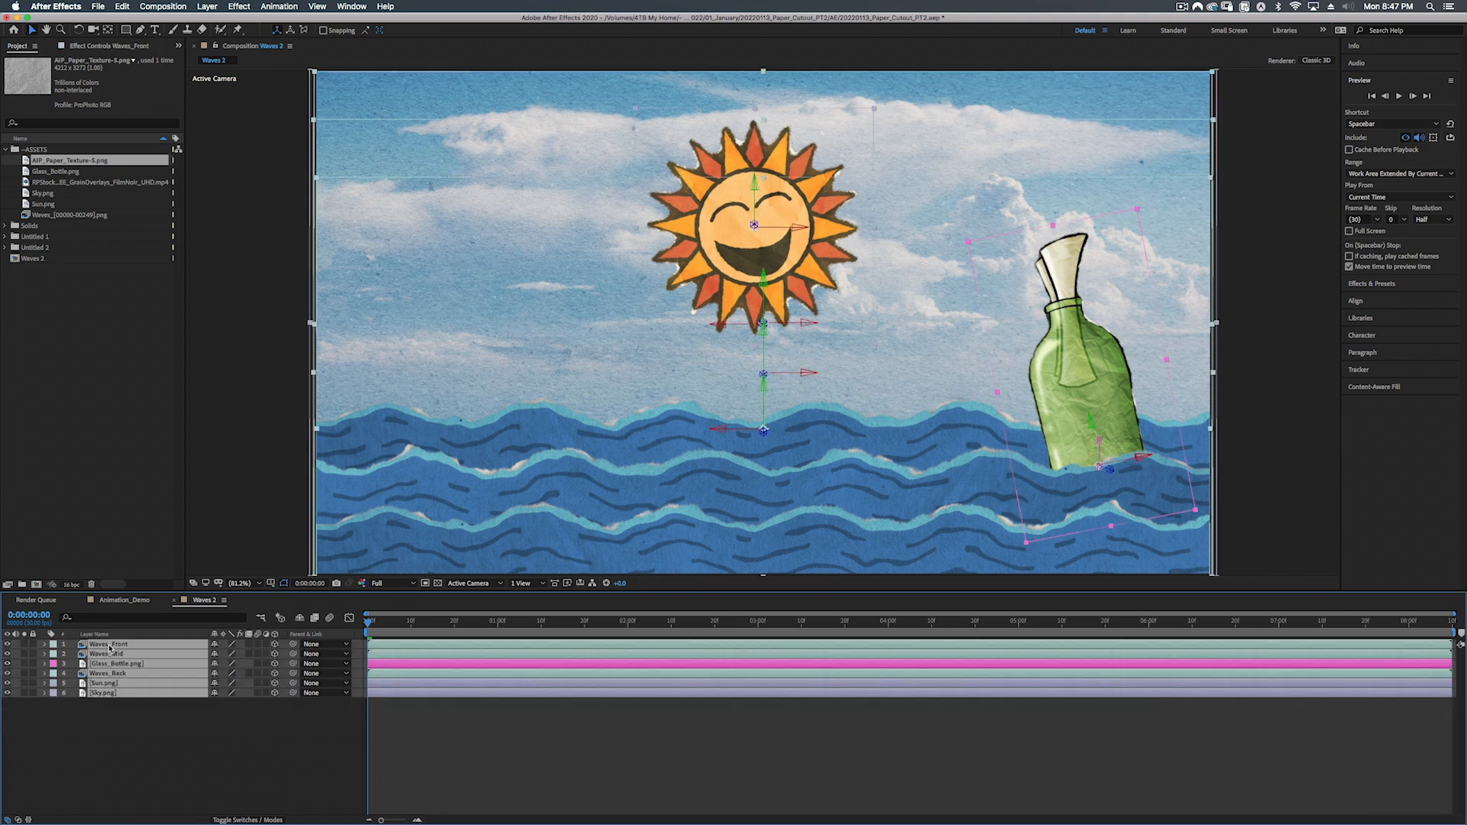
{"action": "left_click", "coordinate": [522, 583]}
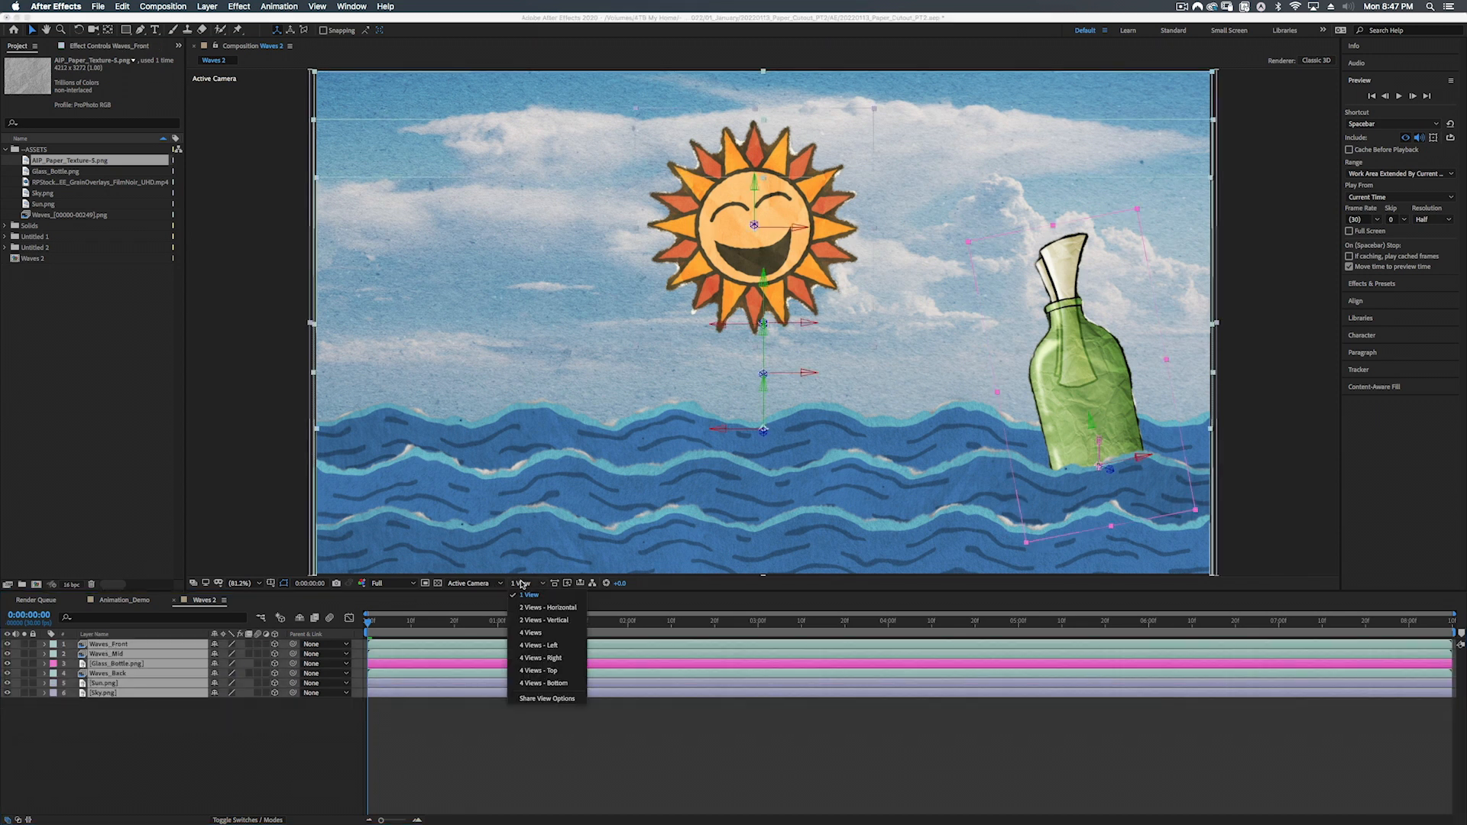
{"action": "left_click", "coordinate": [535, 605]}
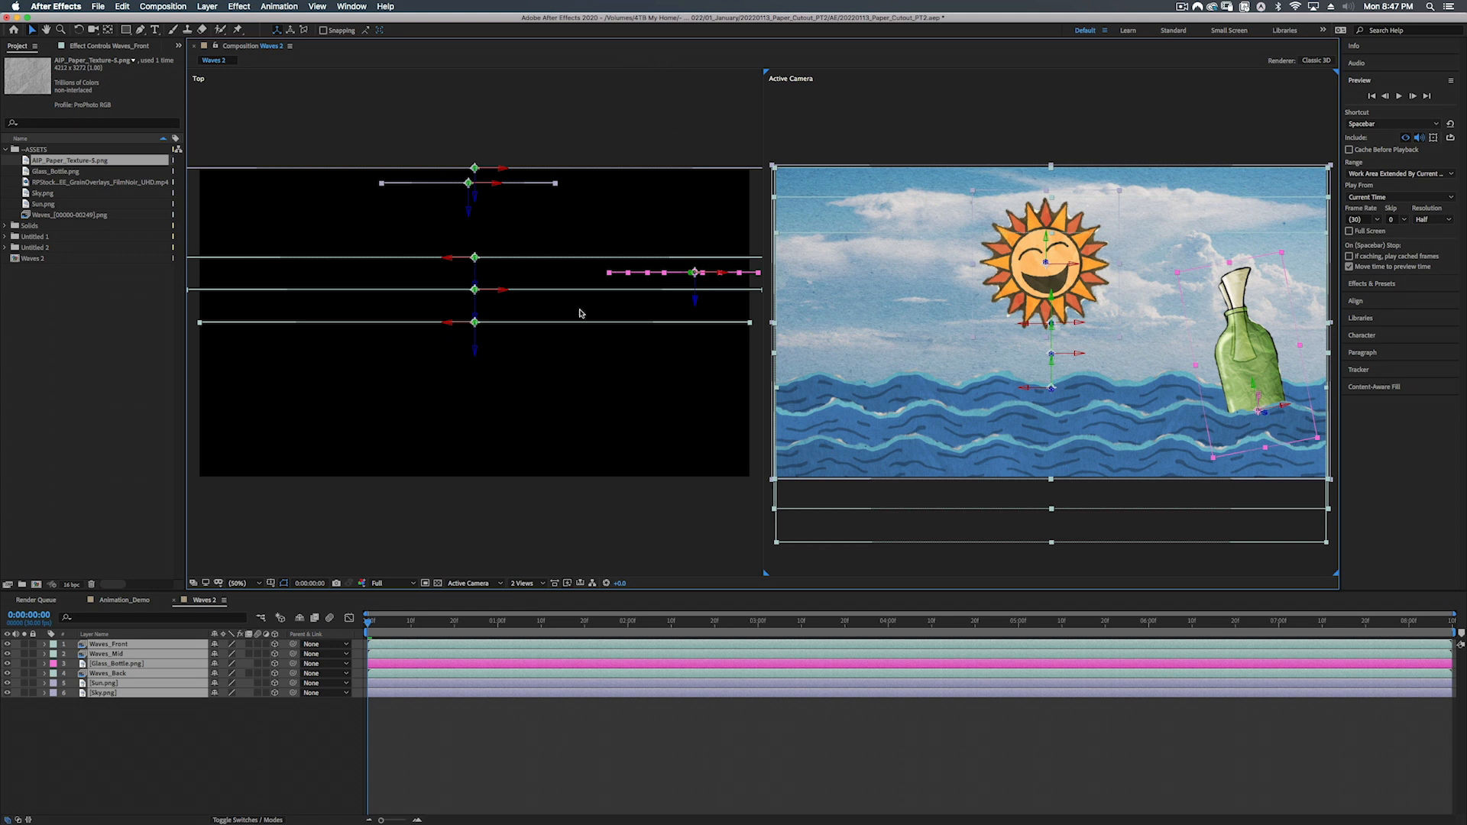
{"action": "left_click", "coordinate": [150, 730]}
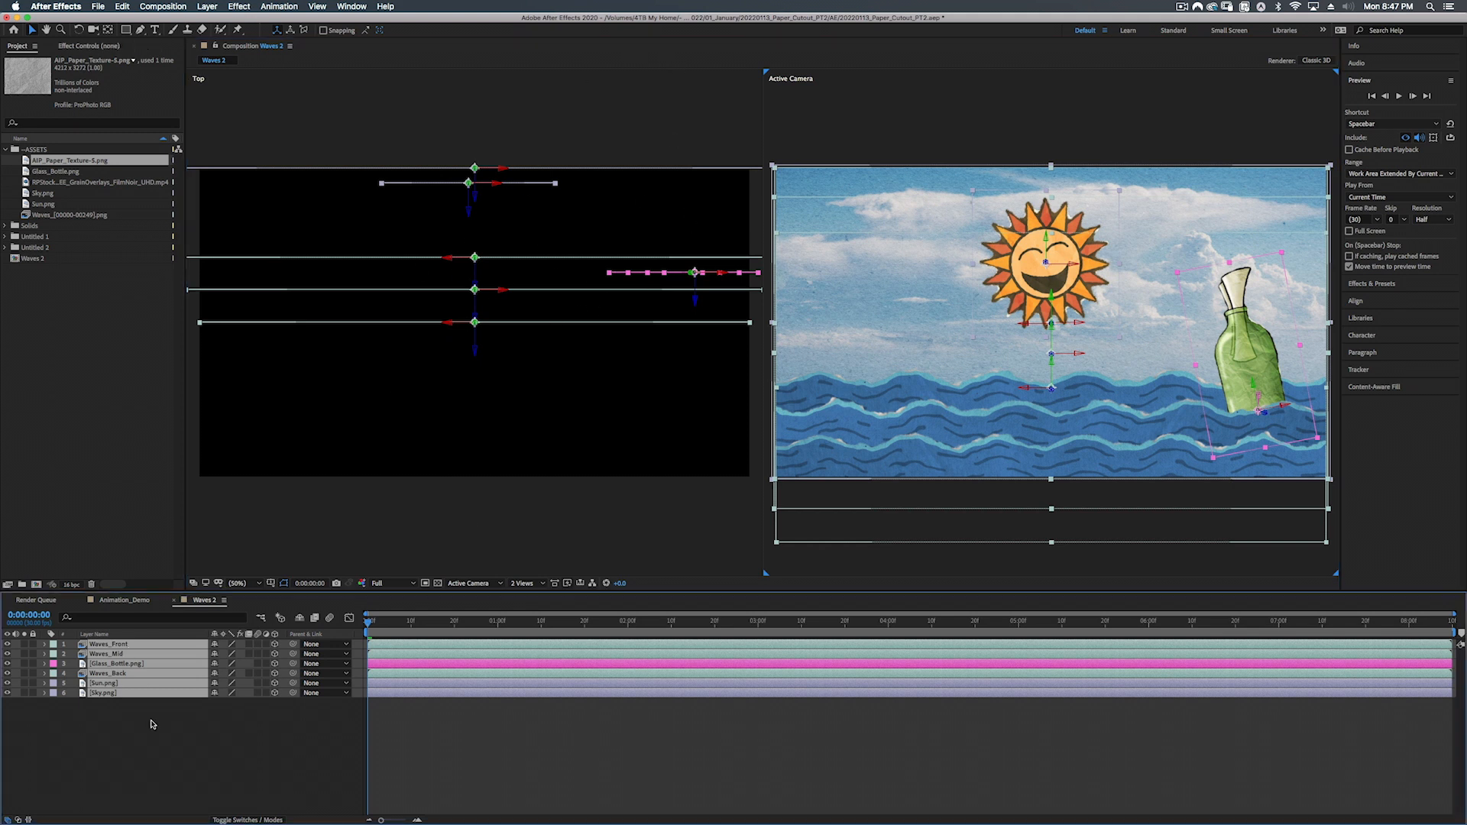
Step: Keyframe Glass_Bottle.png's X Position at 0:00:00:00 and set it to about 510 at 0:00:08:09 so the bottle drifts across the waves
{"action": "left_click", "coordinate": [103, 664]}
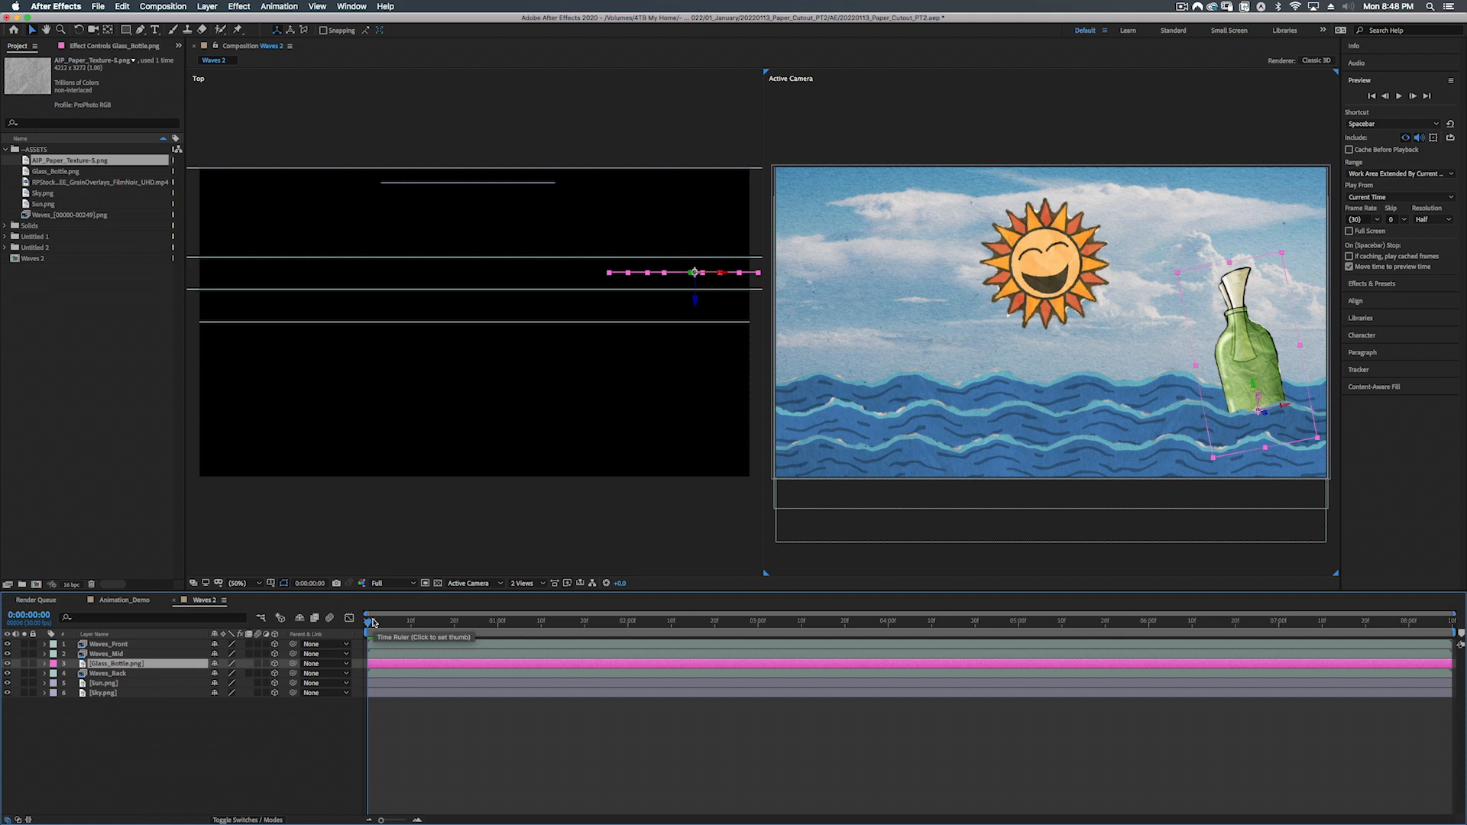
{"action": "key", "text": "p"}
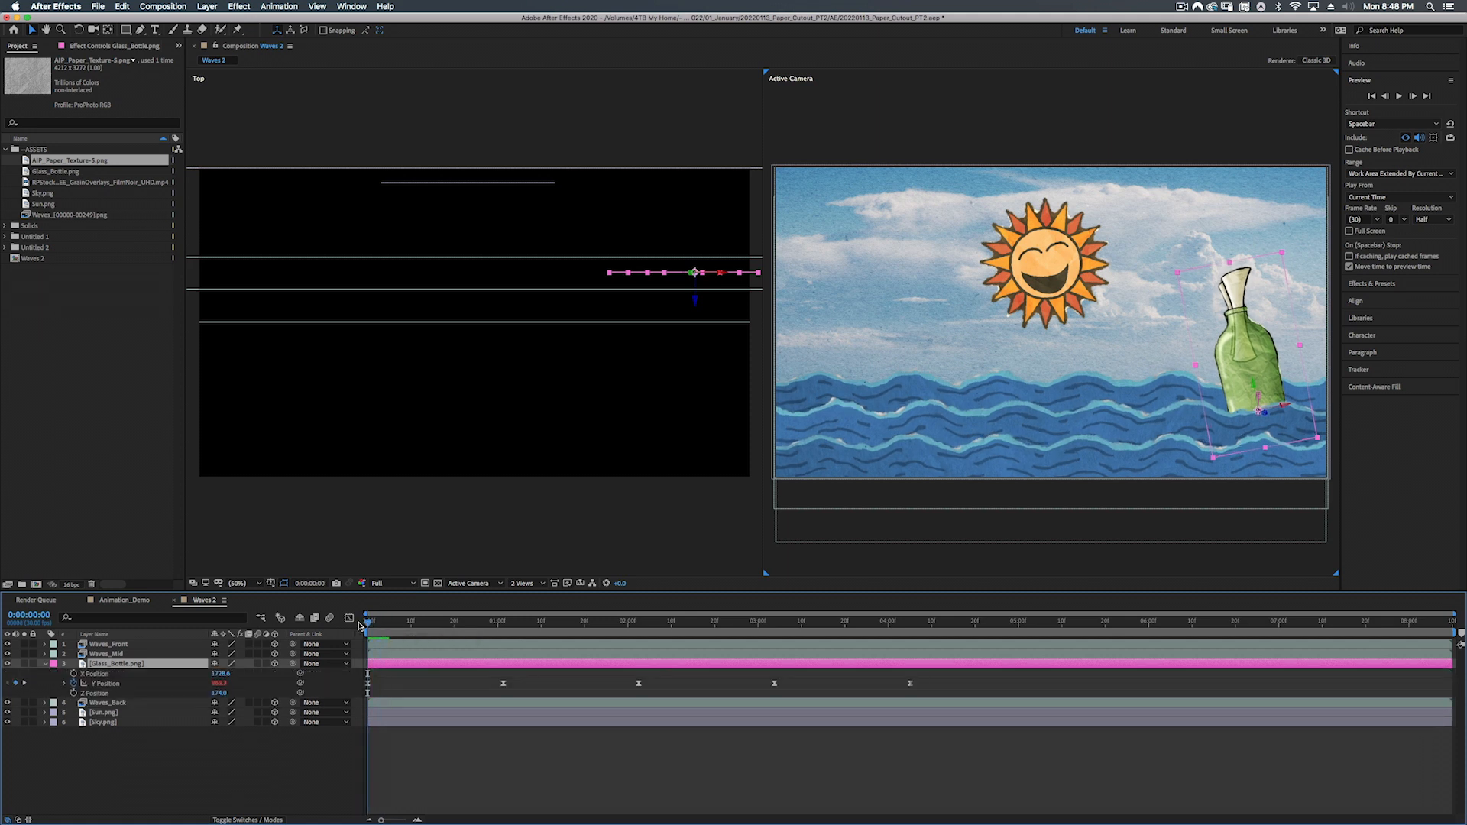
{"action": "left_click", "coordinate": [74, 674]}
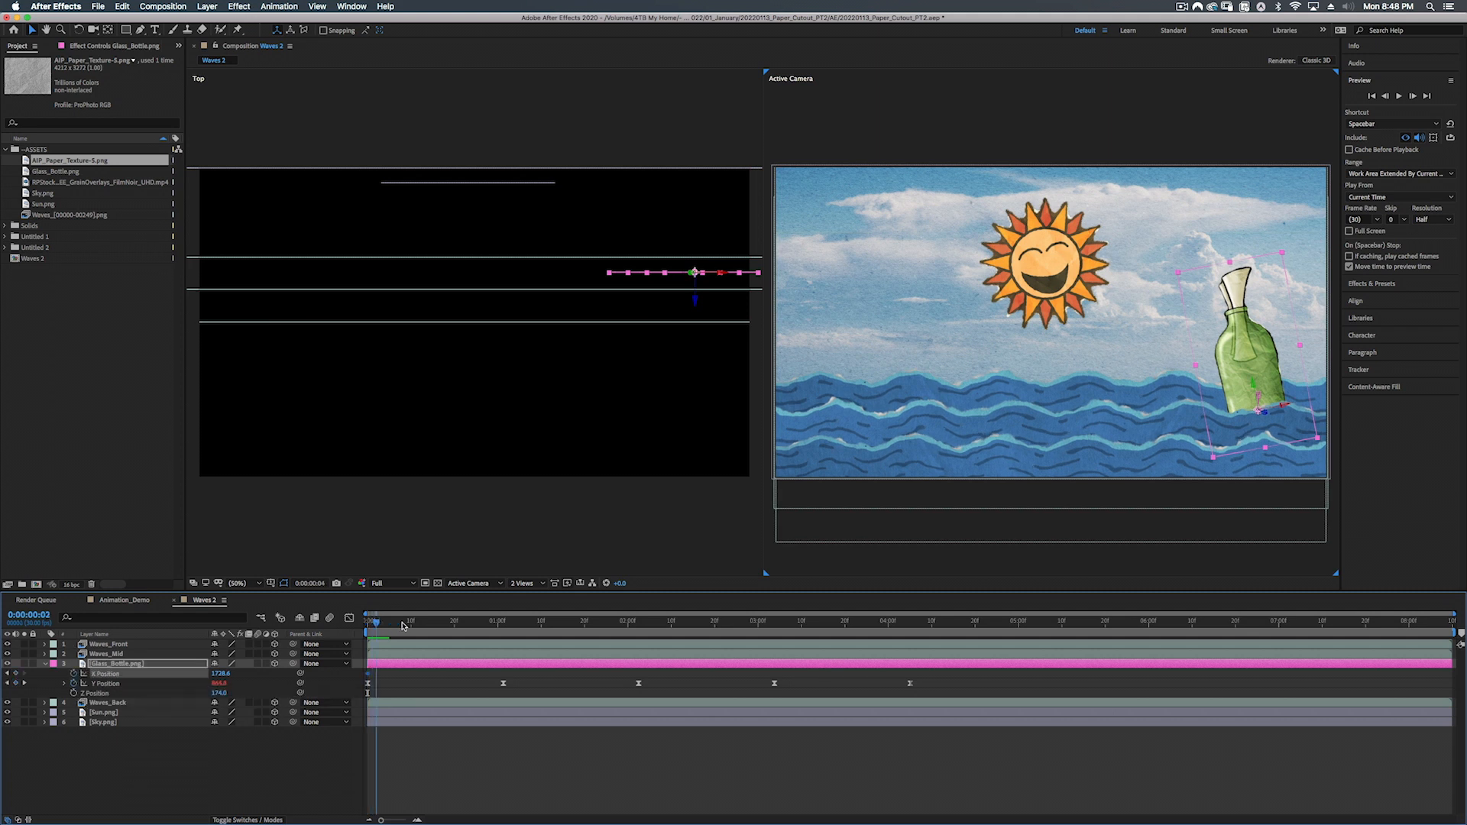
{"action": "key", "text": "space"}
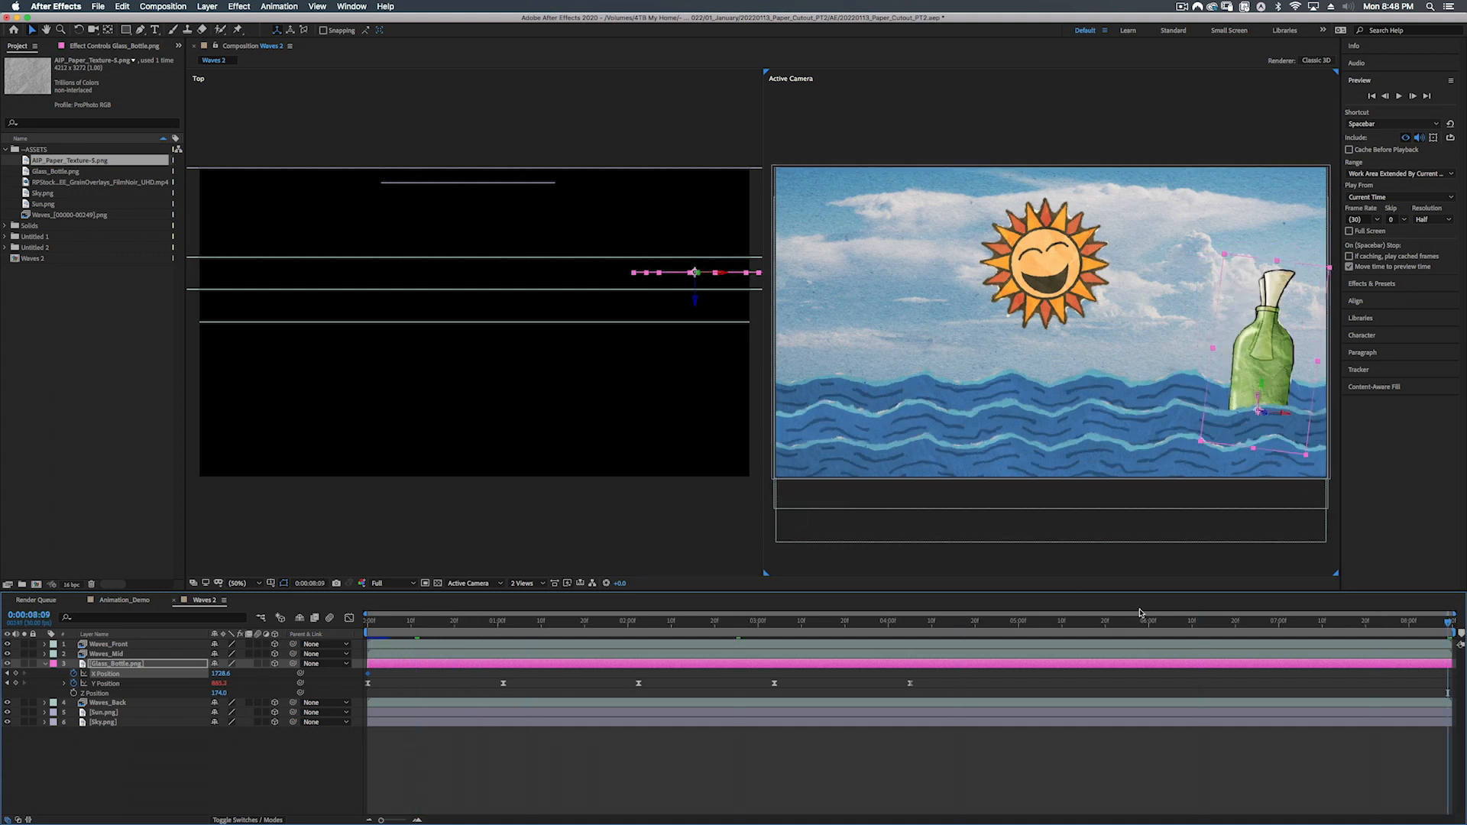
{"action": "left_click_drag", "start_coordinate": [226, 674], "coordinate": [134, 722]}
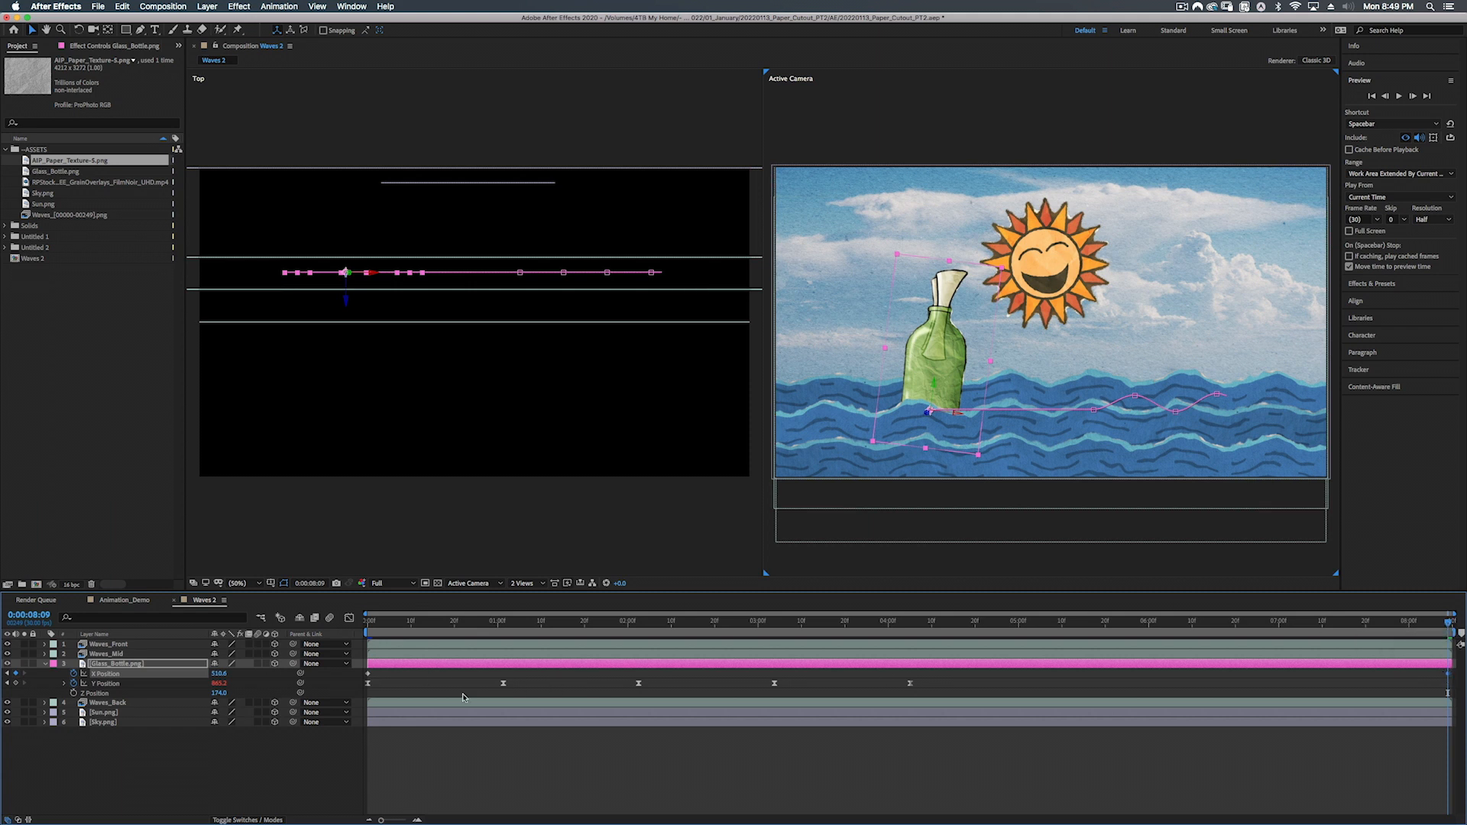
{"action": "key", "text": "Home"}
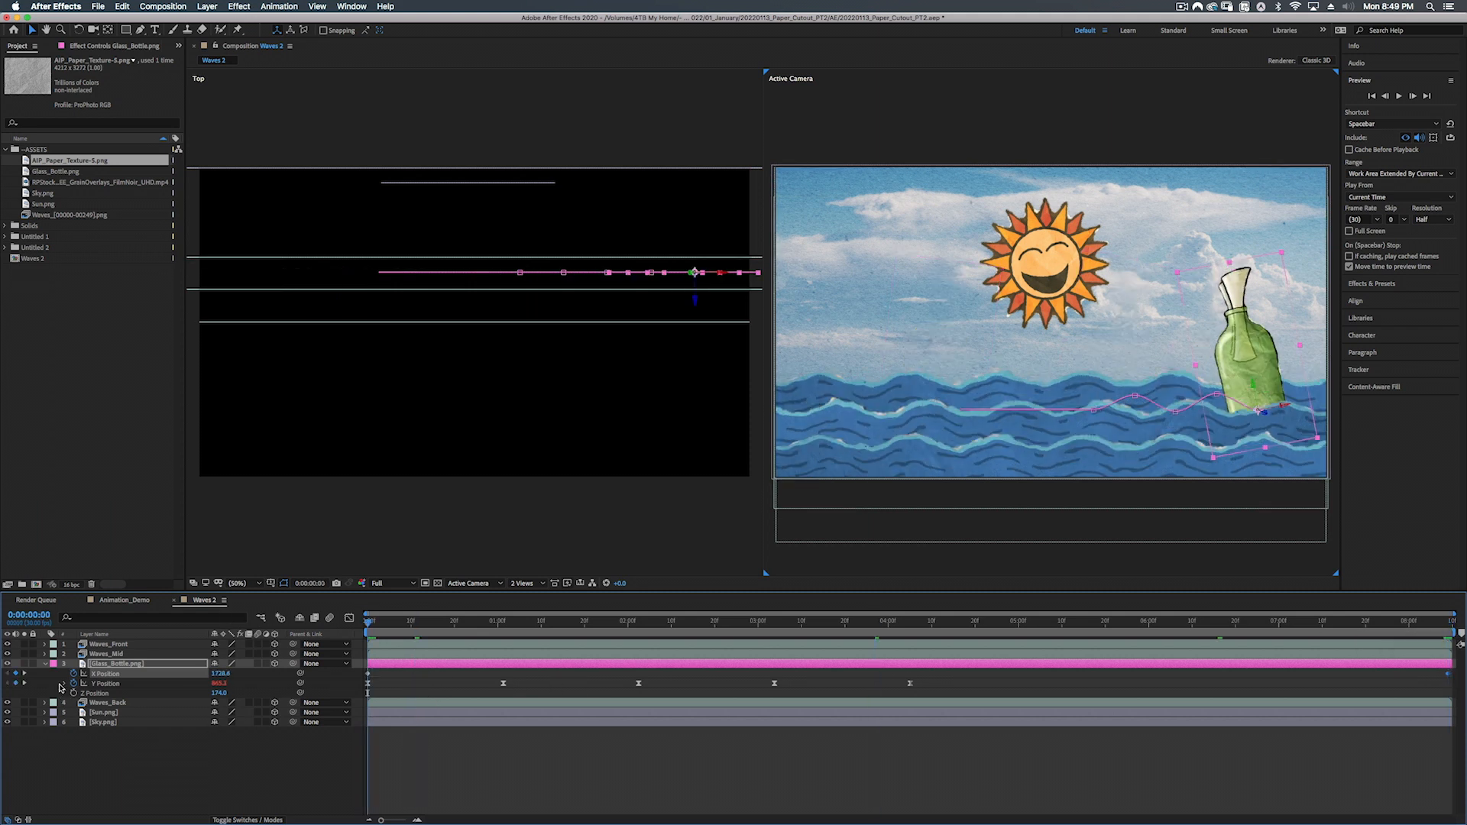
Step: Tilt the Sun.png layer to a Z Rotation of 11° and move the sun slightly higher in the sky
{"action": "left_click", "coordinate": [44, 663]}
{"action": "left_click", "coordinate": [104, 683]}
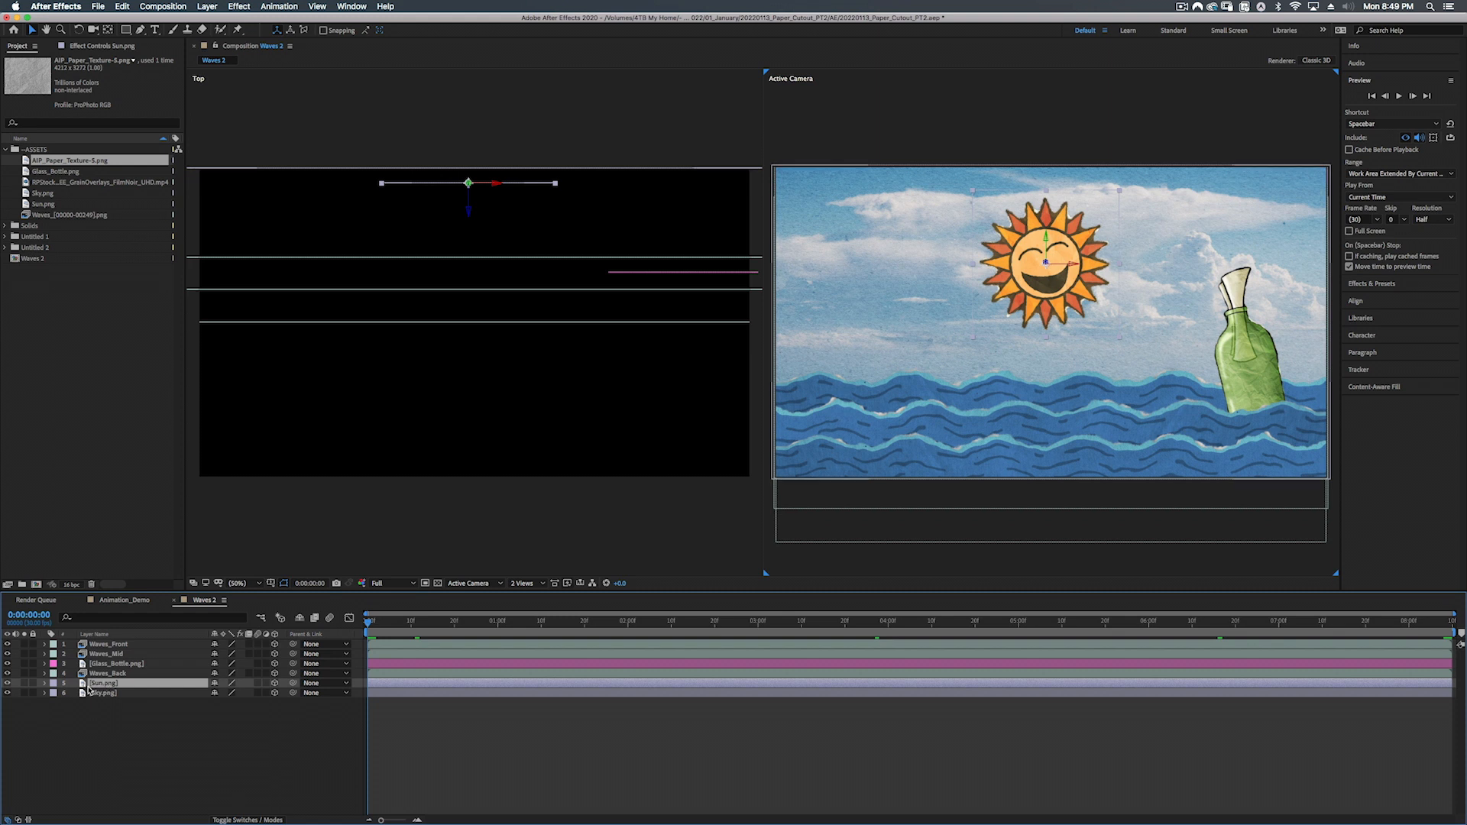
{"action": "key", "text": "r"}
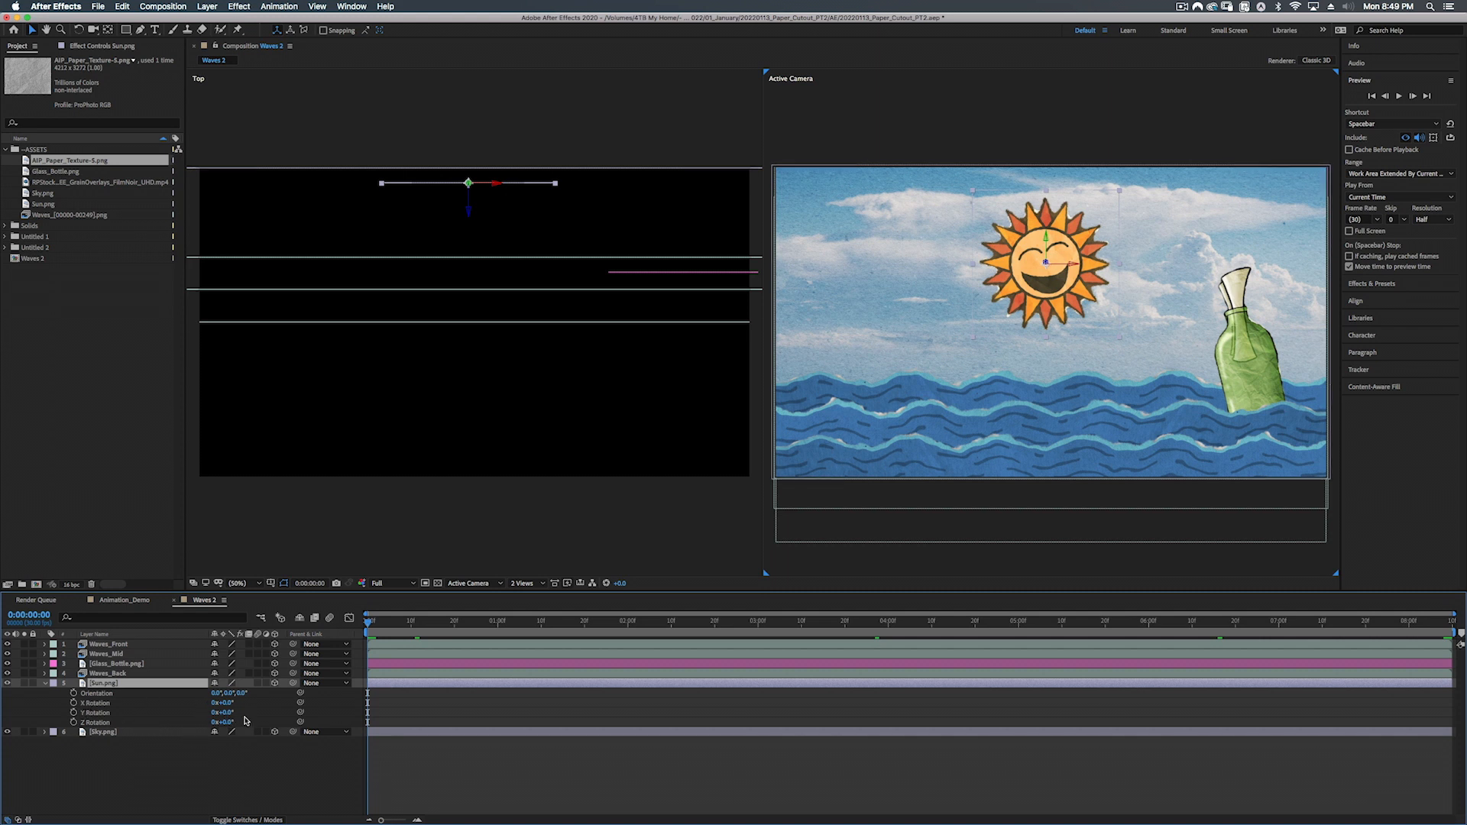
{"action": "left_click_drag", "start_coordinate": [228, 724], "coordinate": [236, 724]}
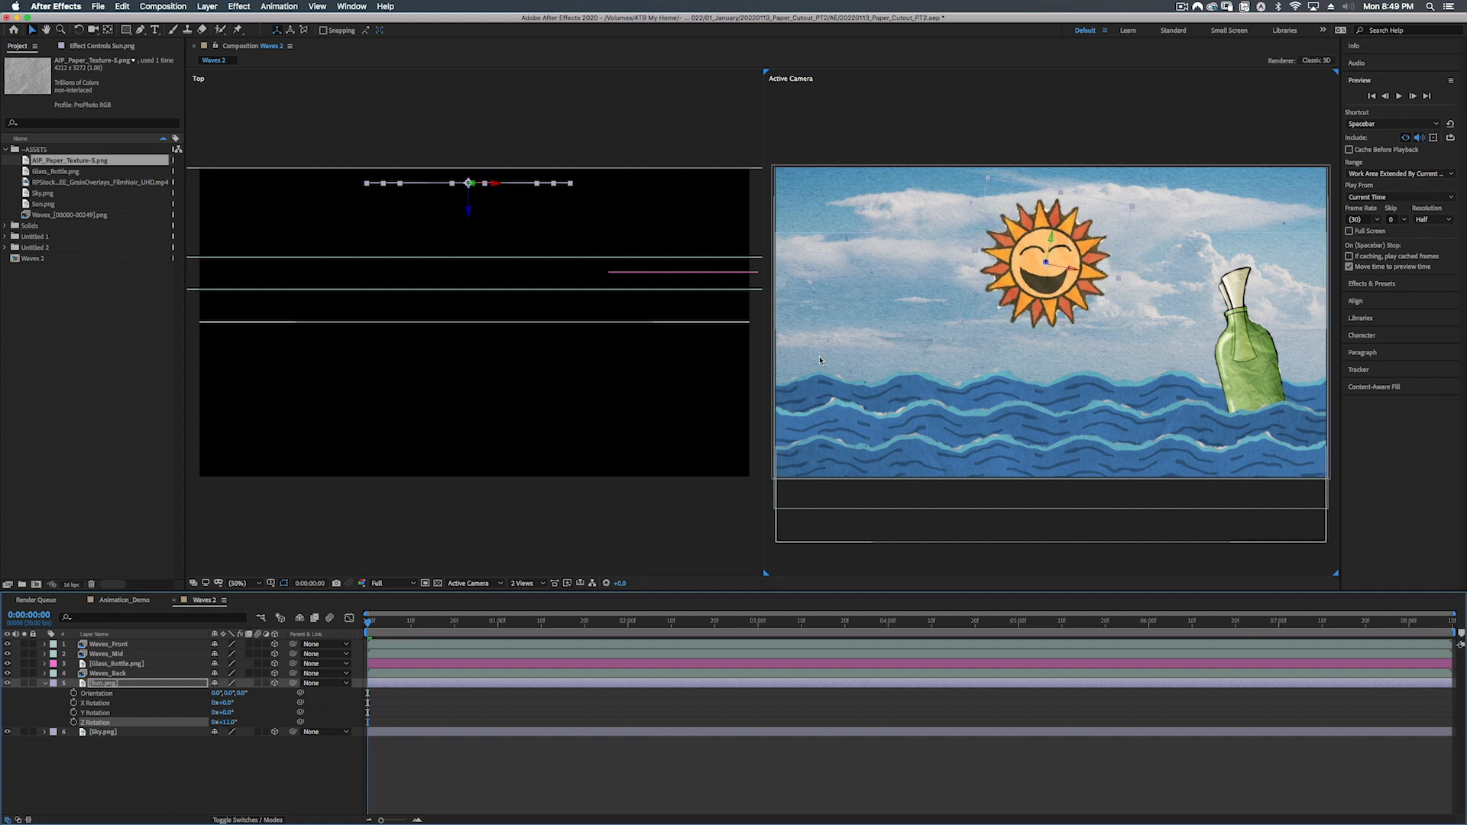
{"action": "mouse_move", "coordinate": [1057, 253]}
{"action": "left_mouse_down"}
{"action": "mouse_move", "coordinate": [846, 279]}
{"action": "mouse_move", "coordinate": [871, 458]}
{"action": "mouse_move", "coordinate": [917, 340]}
{"action": "mouse_move", "coordinate": [947, 306]}
{"action": "mouse_move", "coordinate": [1059, 261]}
{"action": "mouse_move", "coordinate": [1068, 232]}
{"action": "left_mouse_up"}
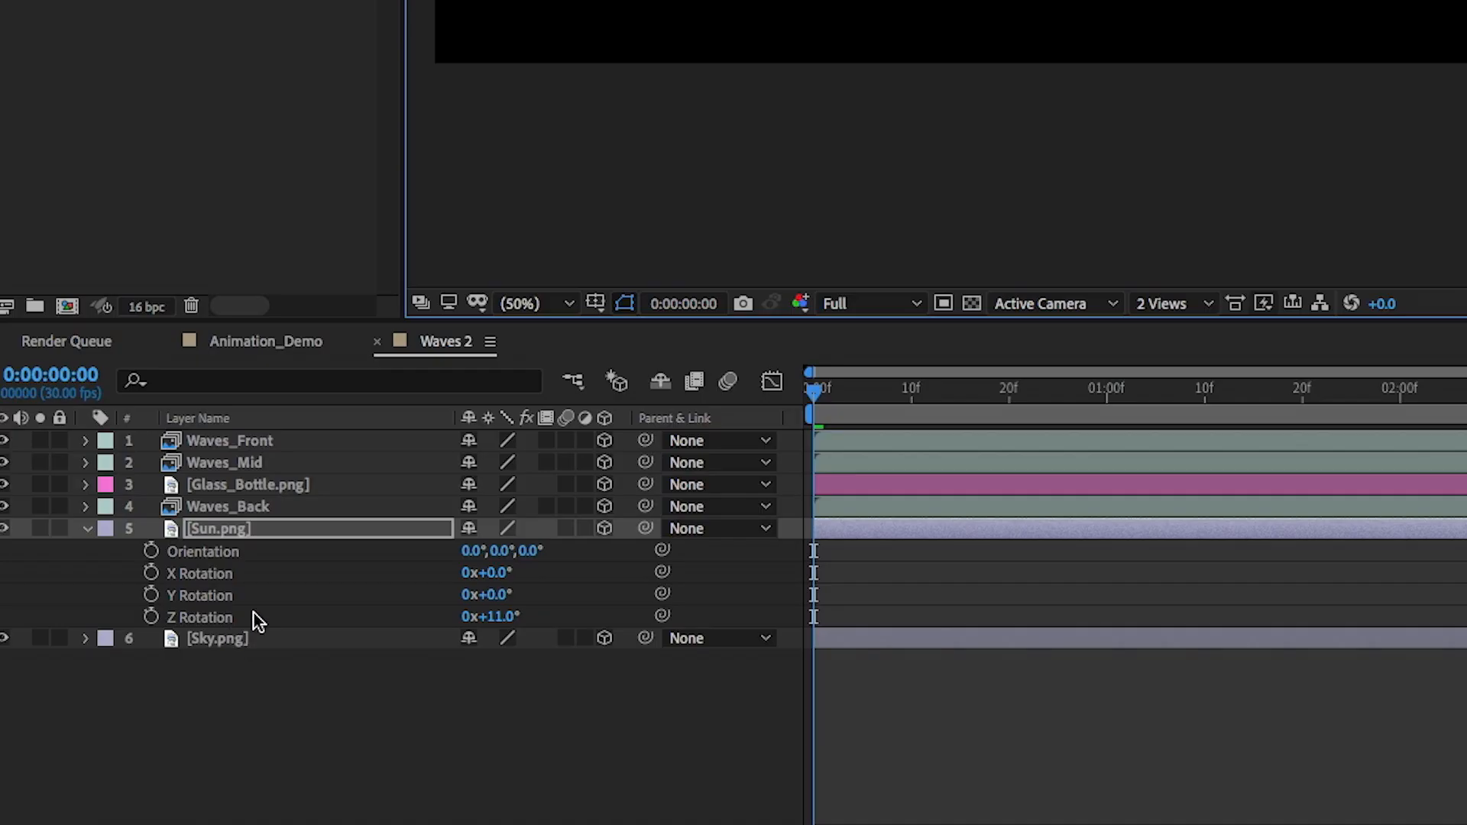
Step: Set Sun.png's Z Rotation to -8° and keyframe it at 0:00:00:00
{"action": "left_click_drag", "start_coordinate": [493, 620], "coordinate": [489, 633]}
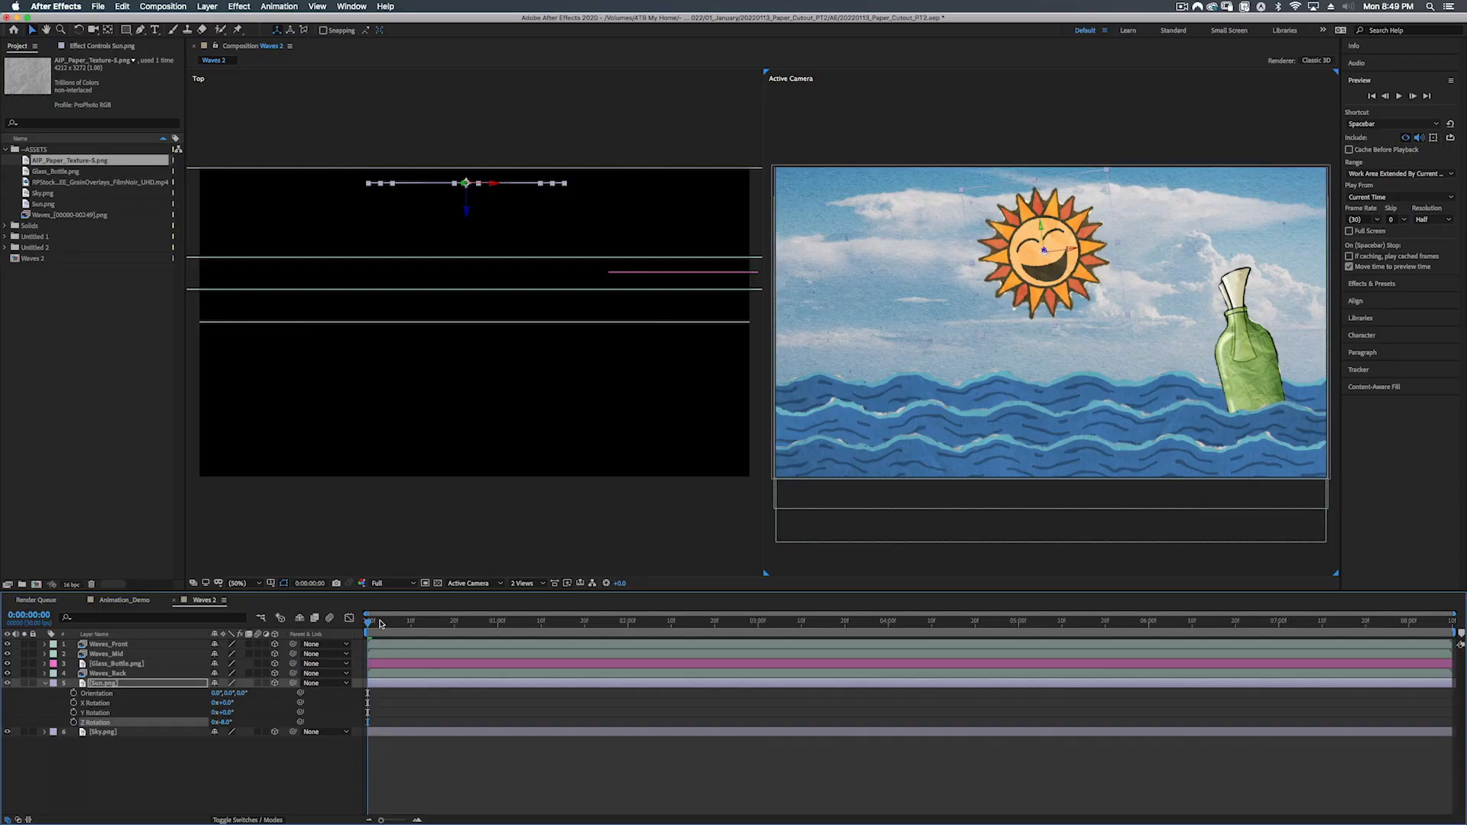
{"action": "left_click", "coordinate": [73, 723]}
Step: Keyframe Sun.png's Z Rotation at 9° on 0:00:01:00, -10° on 0:00:02:00 and 7° on 0:00:03:00
{"action": "key", "text": "space"}
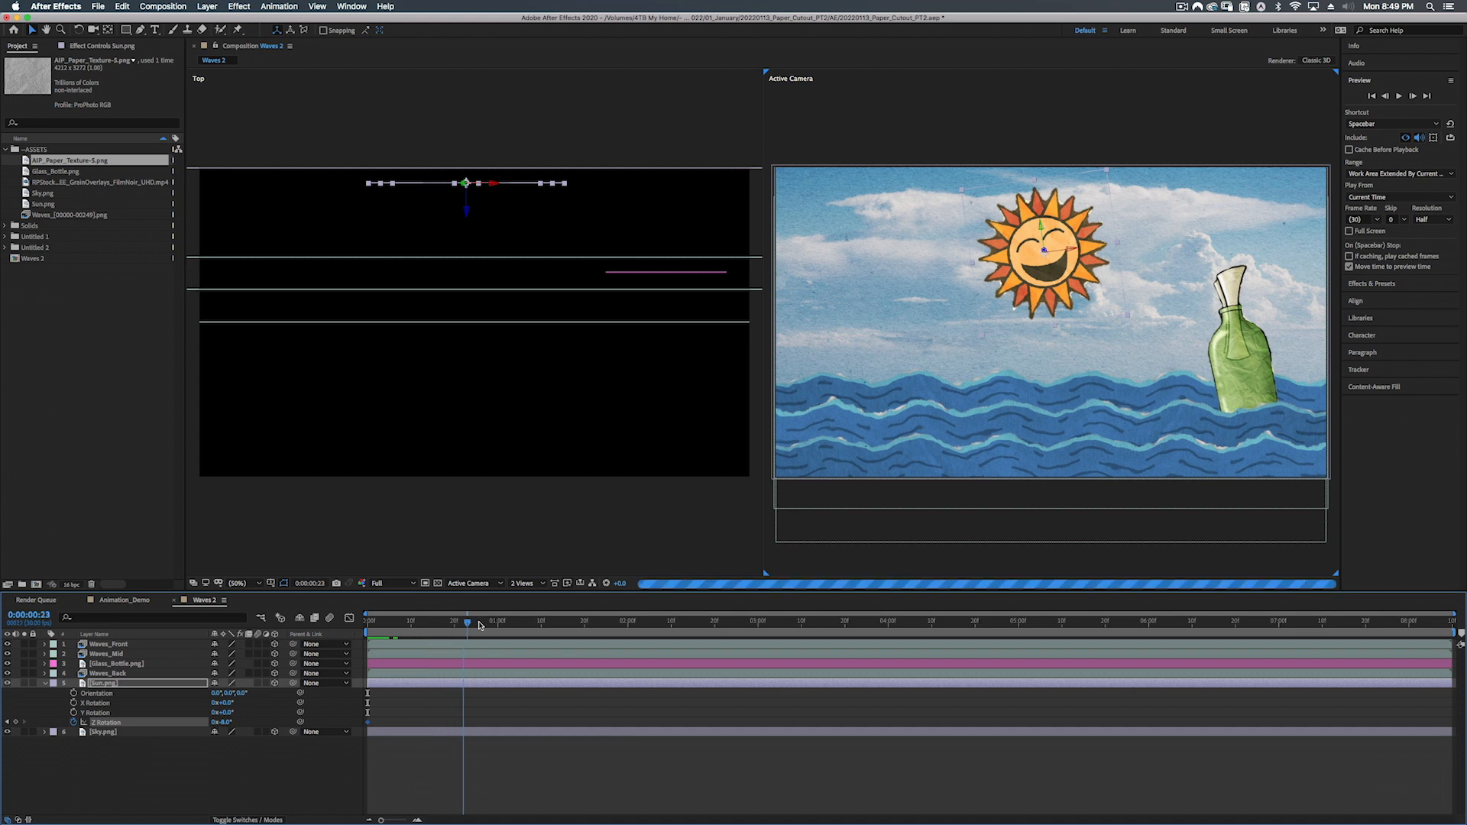
{"action": "left_click_drag", "start_coordinate": [479, 626], "coordinate": [498, 625]}
{"action": "left_click_drag", "start_coordinate": [227, 723], "coordinate": [238, 723]}
{"action": "left_click_drag", "start_coordinate": [501, 625], "coordinate": [629, 627]}
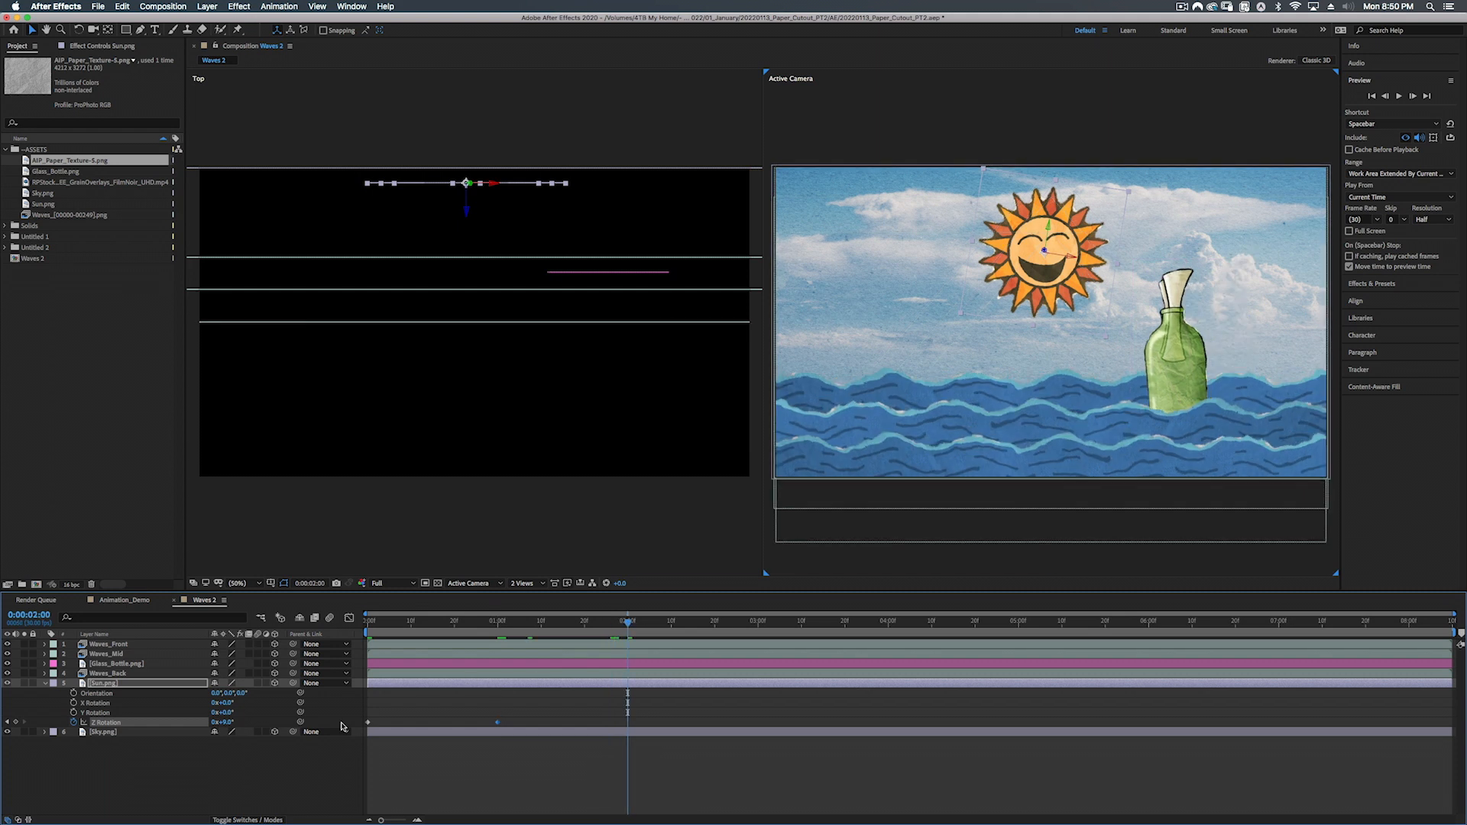
{"action": "left_click_drag", "start_coordinate": [226, 723], "coordinate": [212, 722]}
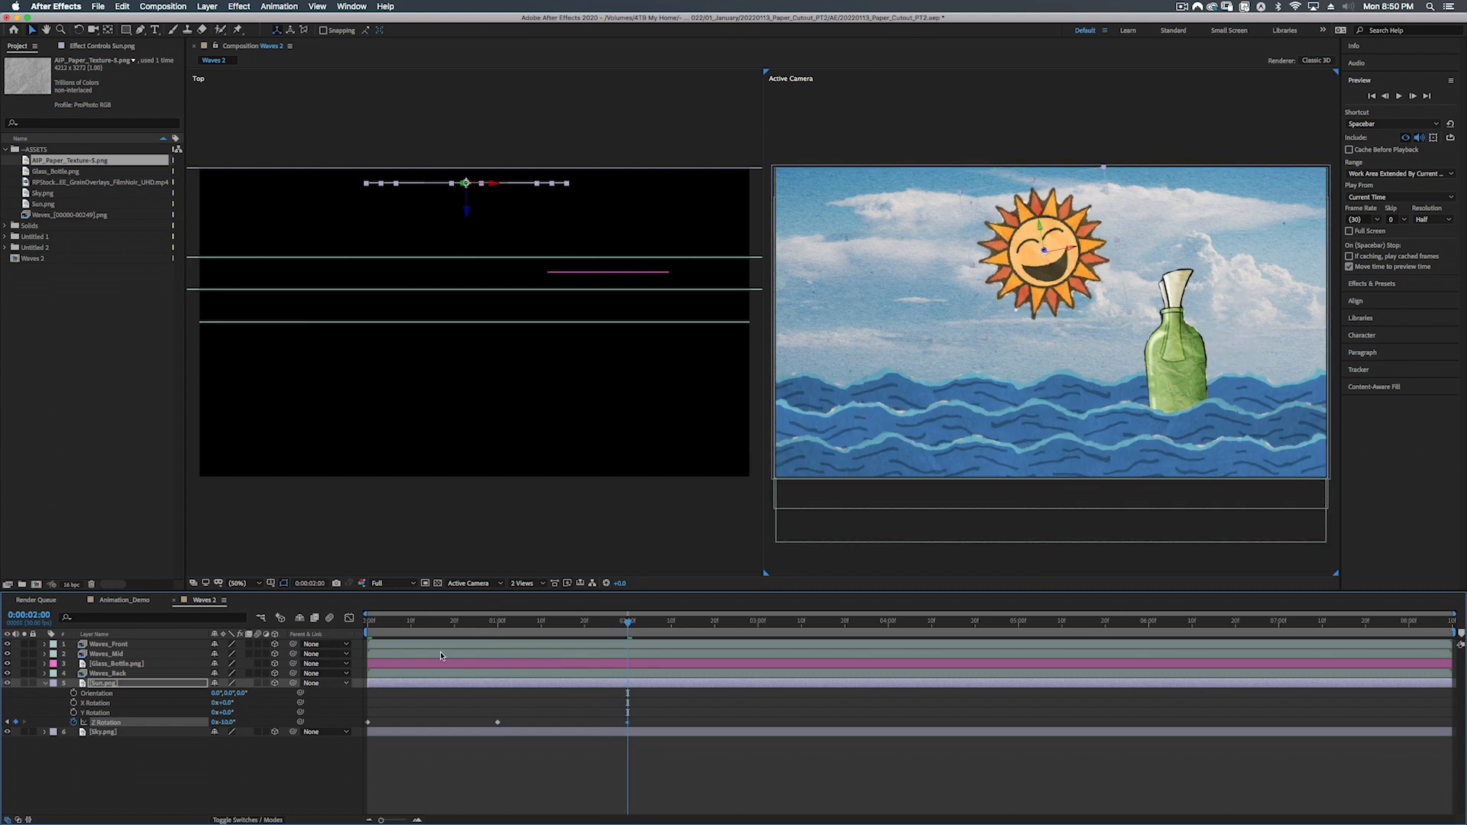
{"action": "left_click_drag", "start_coordinate": [630, 624], "coordinate": [757, 625]}
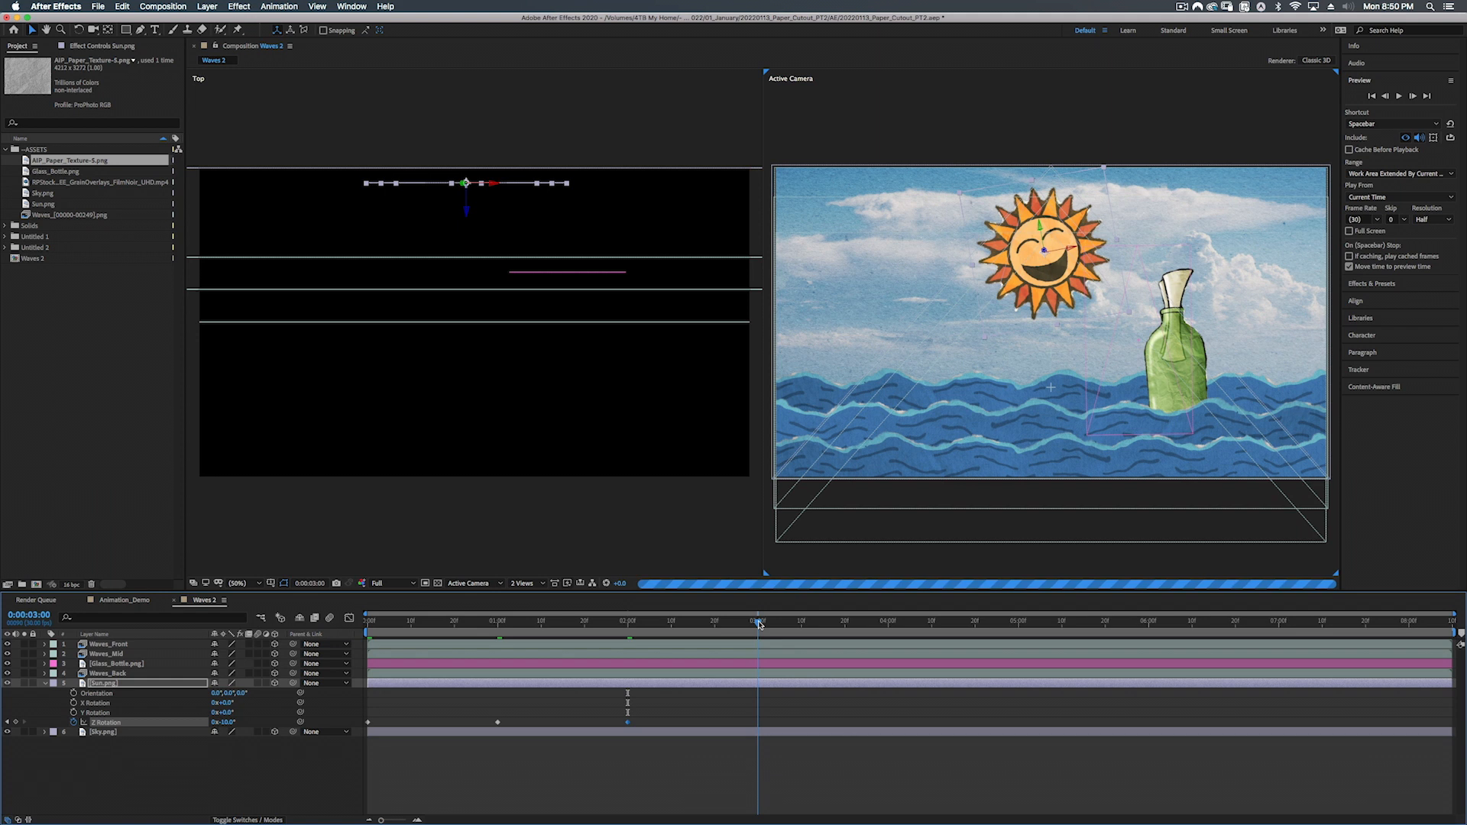
{"action": "left_click_drag", "start_coordinate": [226, 721], "coordinate": [232, 718]}
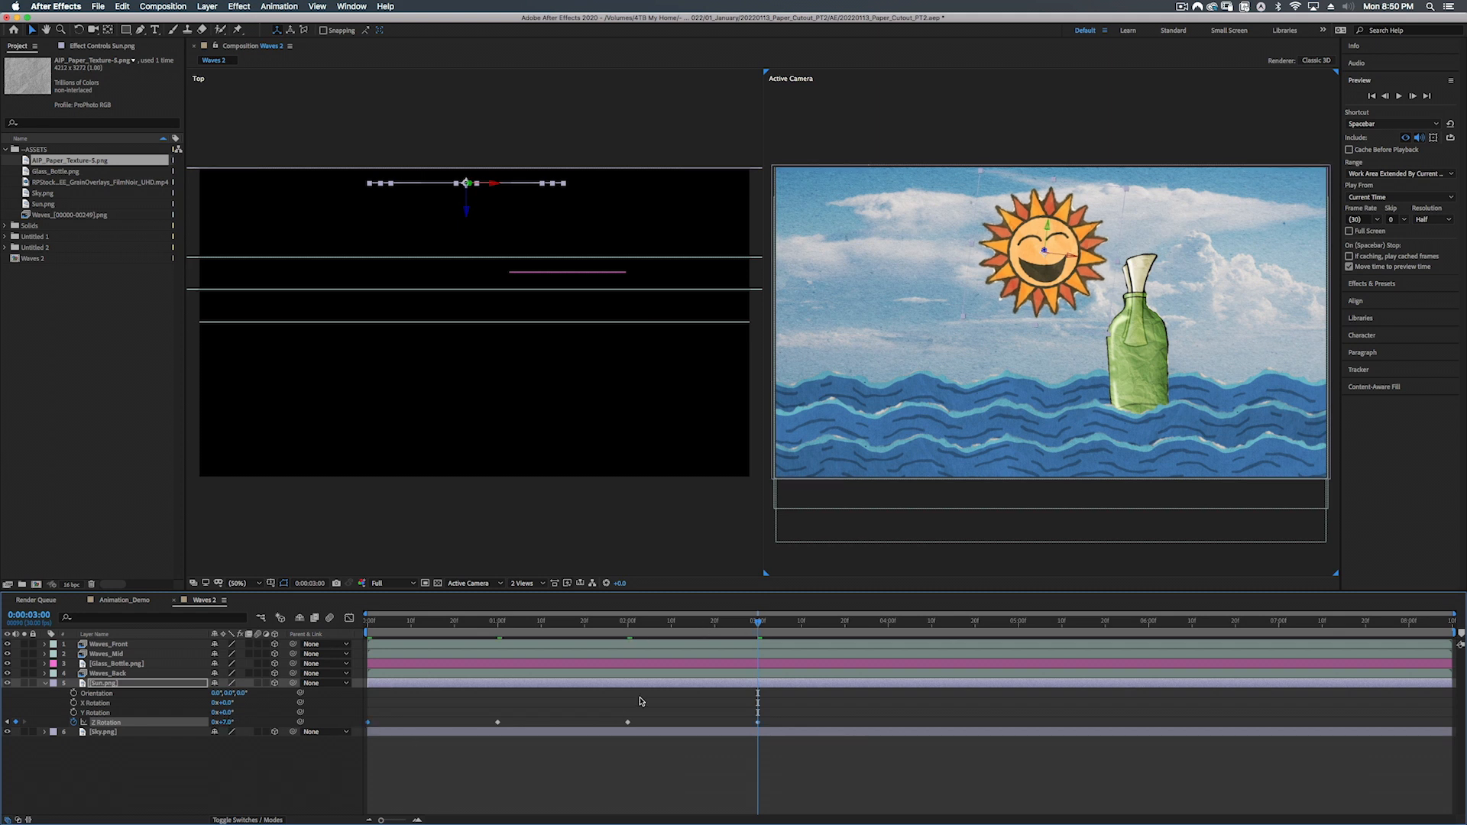
Step: Paste the sun's first Z Rotation keyframe at 0:00:04:00 and apply Easy Ease to all of its rotation keyframes
{"action": "left_click_drag", "start_coordinate": [811, 623], "coordinate": [887, 628]}
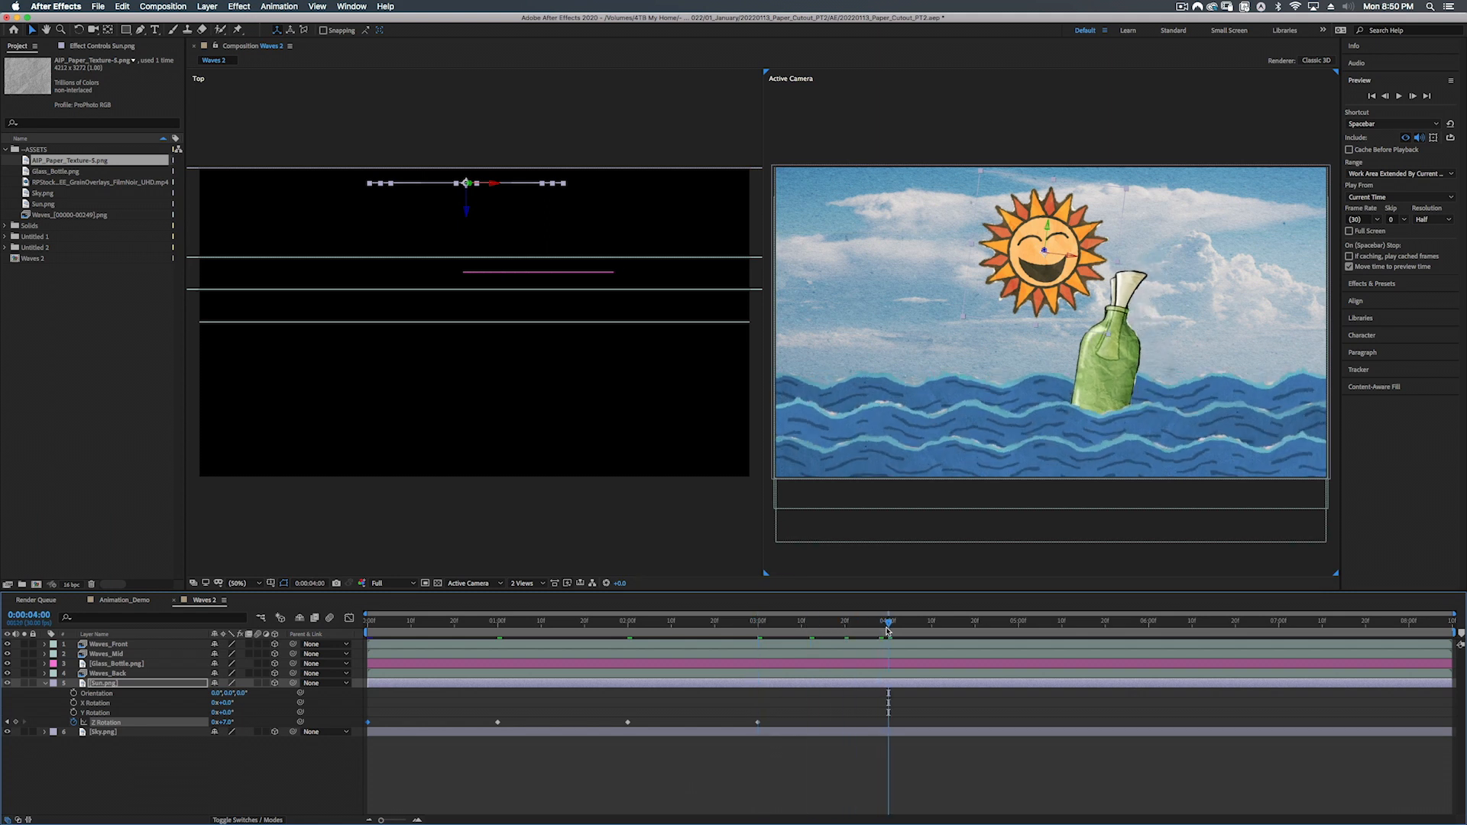
{"action": "key", "text": "super+v"}
{"action": "left_click_drag", "start_coordinate": [913, 707], "coordinate": [366, 730]}
{"action": "right_click", "coordinate": [368, 722]}
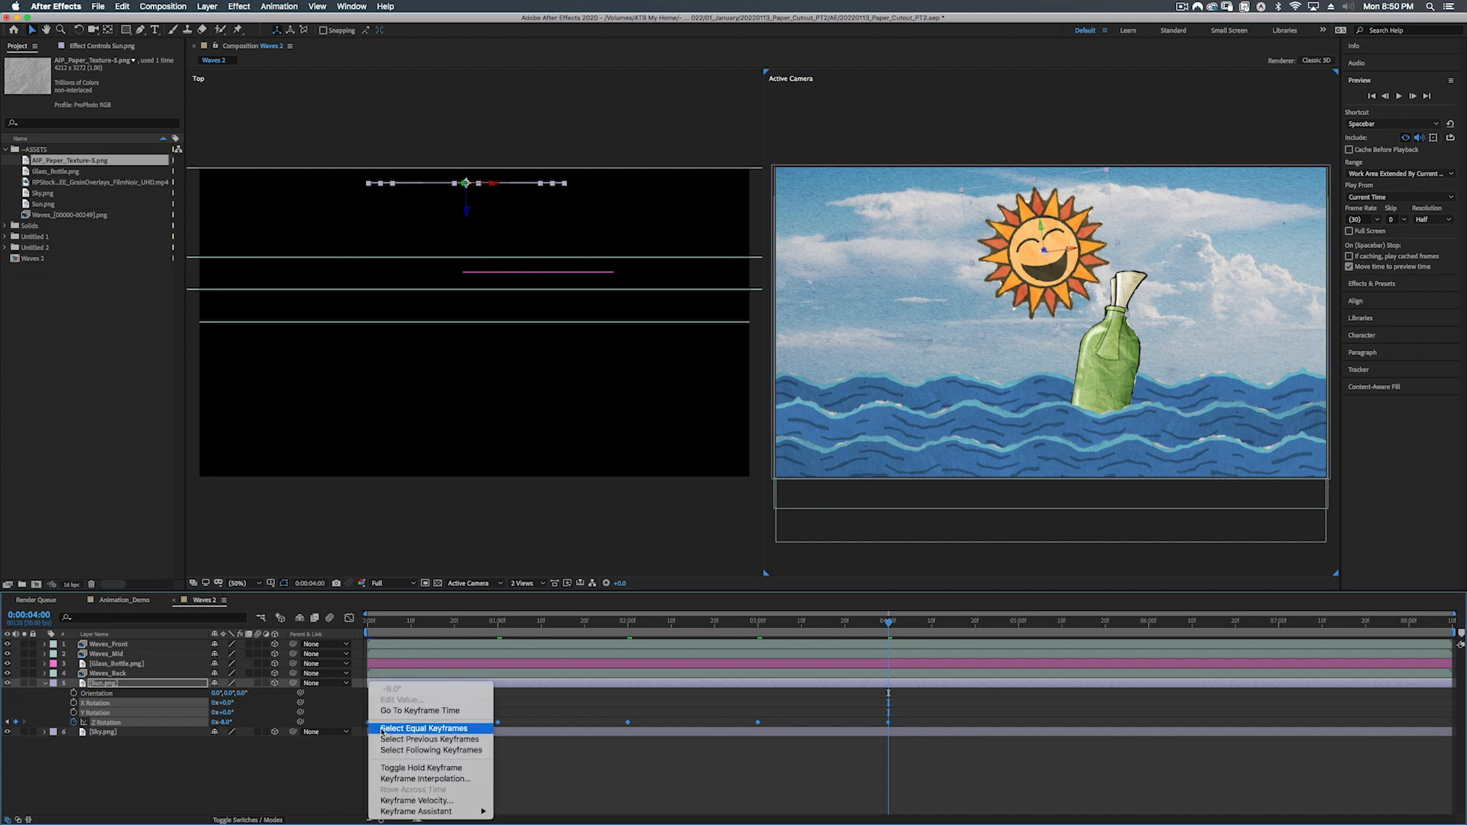
{"action": "left_click", "coordinate": [531, 746]}
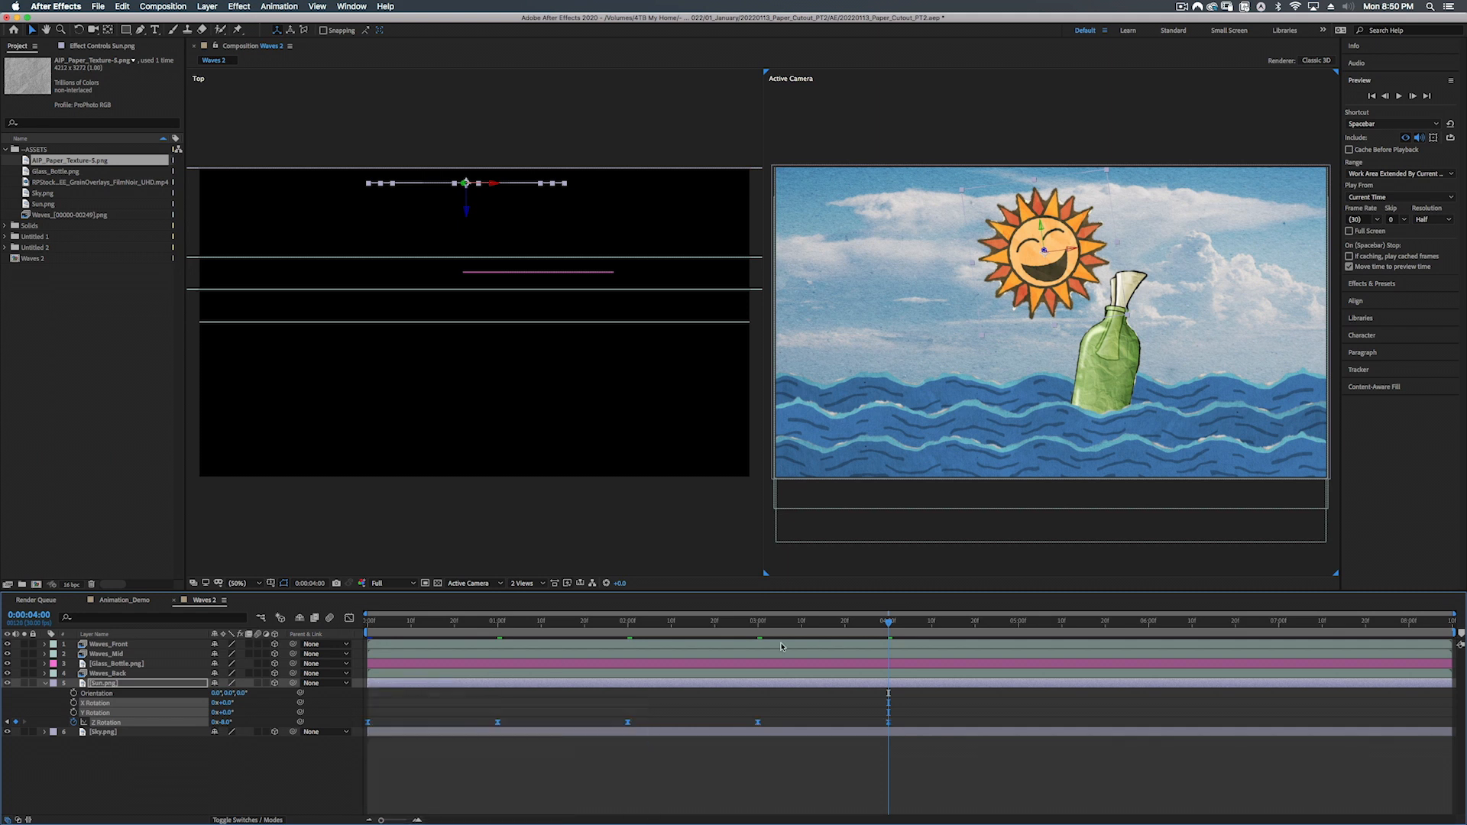
Step: Play the composition to check the sun's rocking rotation
{"action": "left_click", "coordinate": [832, 620]}
{"action": "key", "text": "space"}
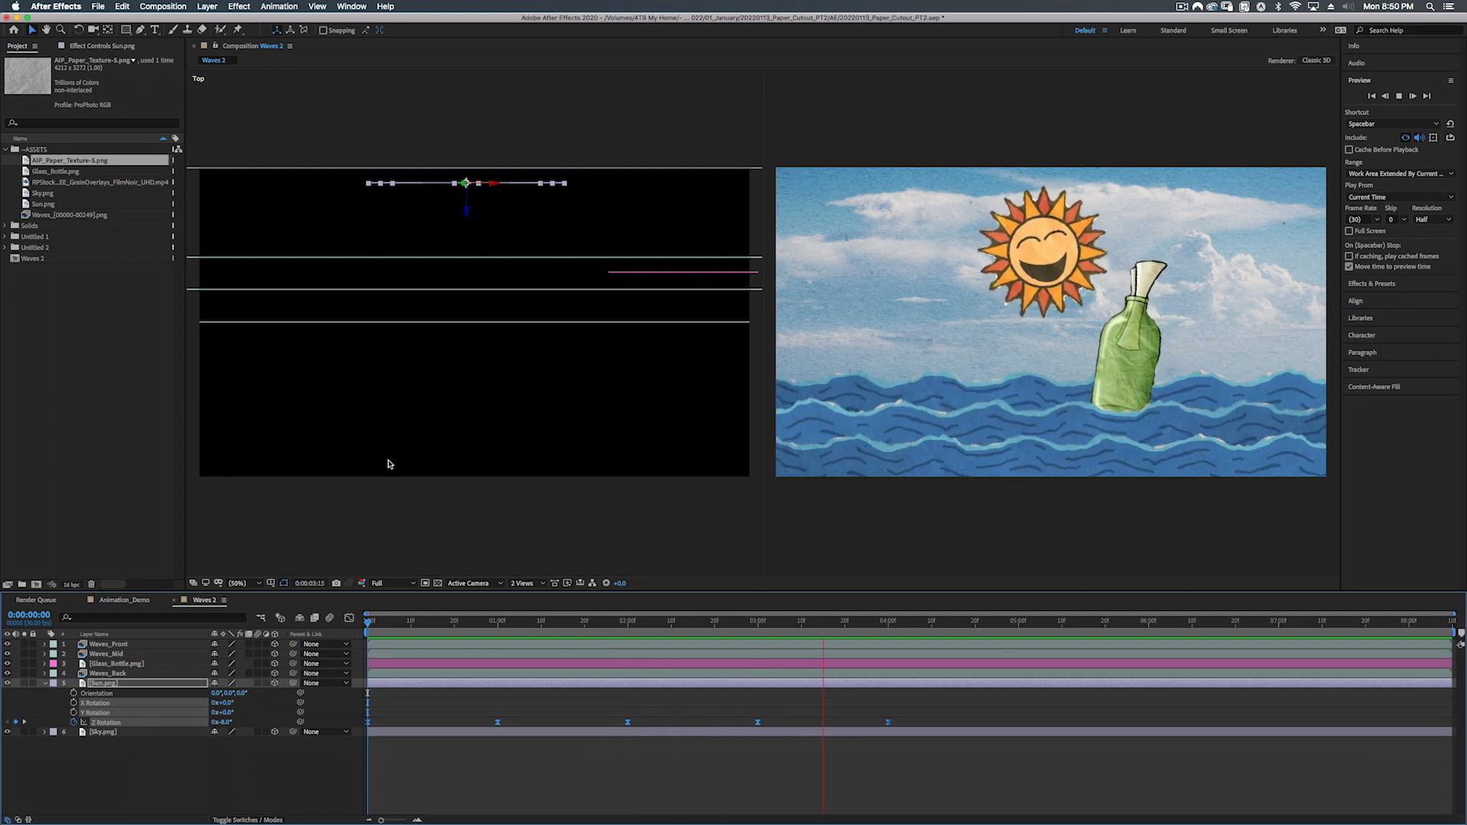
{"action": "key", "text": "space"}
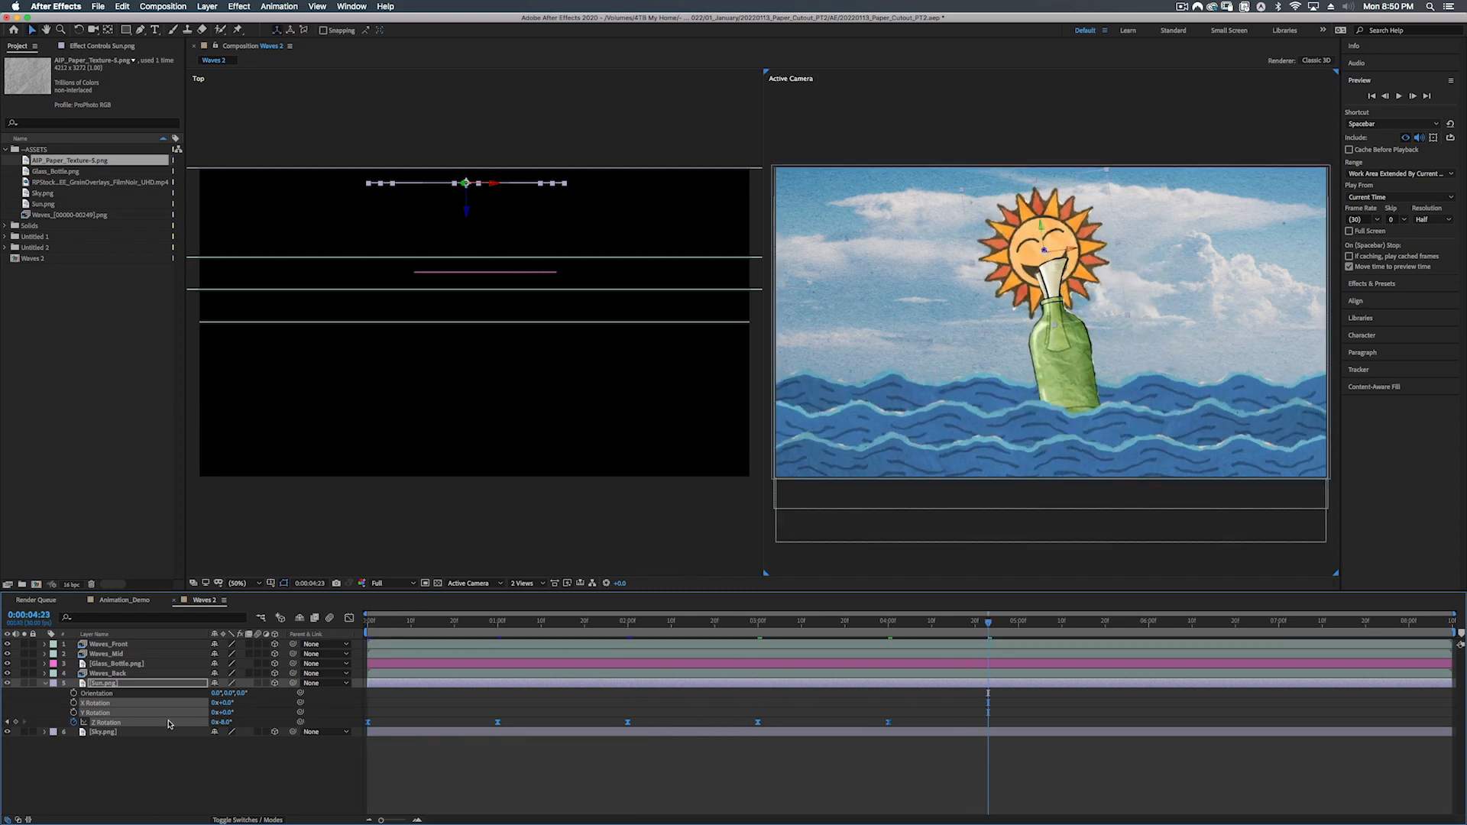
{"action": "left_click", "coordinate": [73, 723], "text": "alt"}
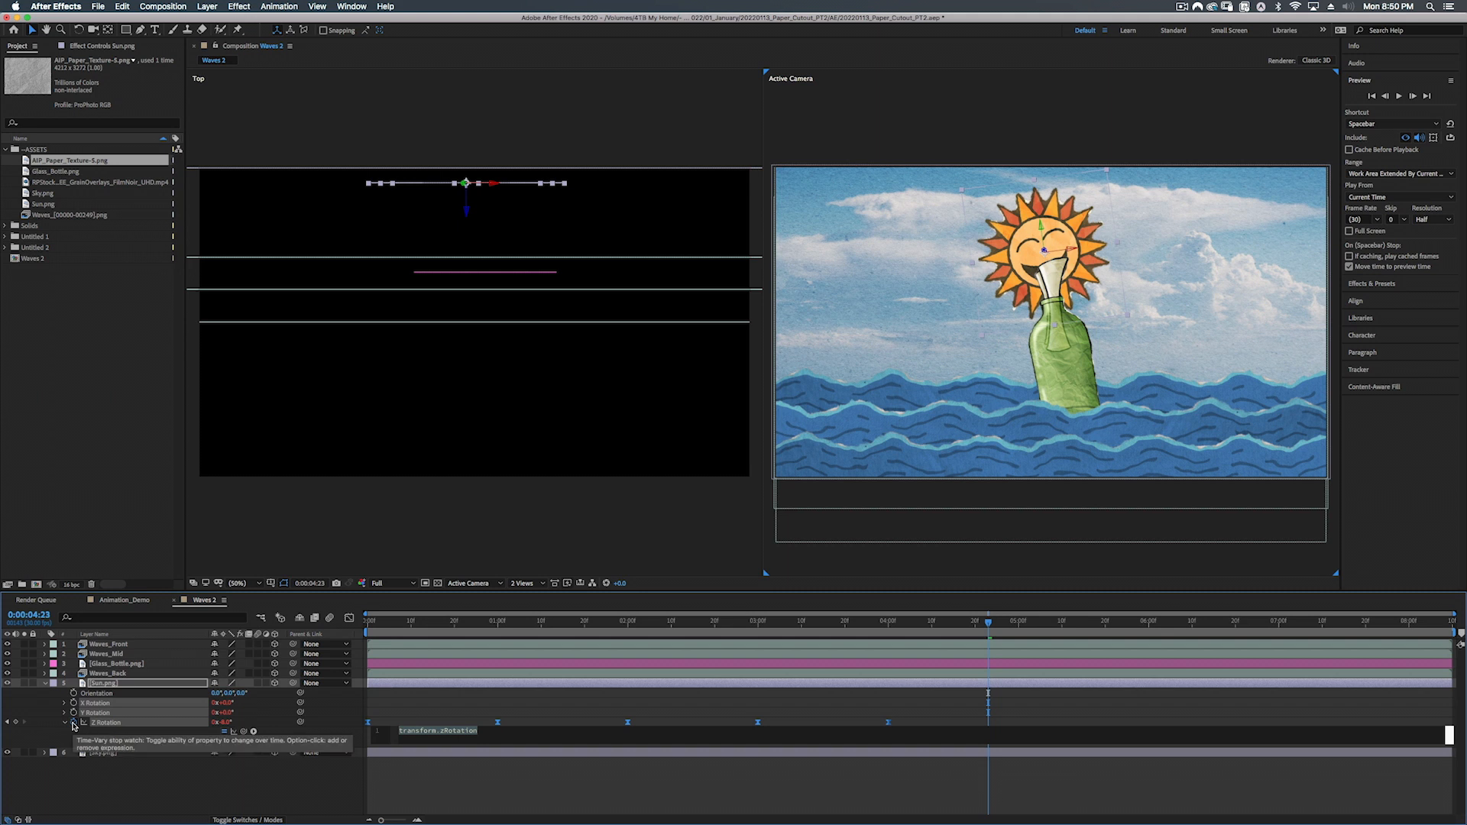
{"action": "type", "text": "loop"}
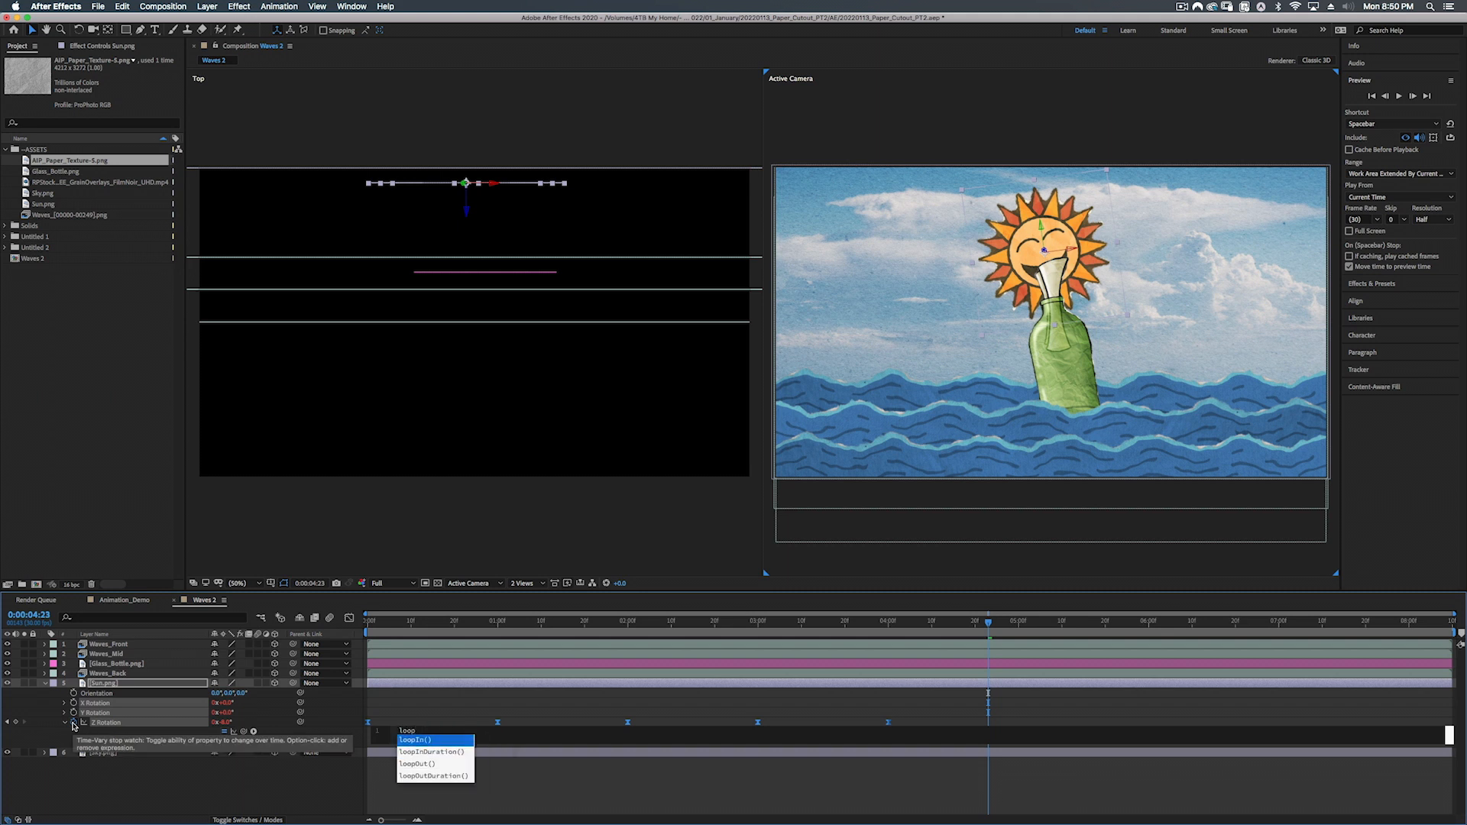
{"action": "key", "text": "BackSpace"}
{"action": "key", "text": "BackSpace"}
{"action": "key", "text": "BackSpace"}
{"action": "key", "text": "BackSpace"}
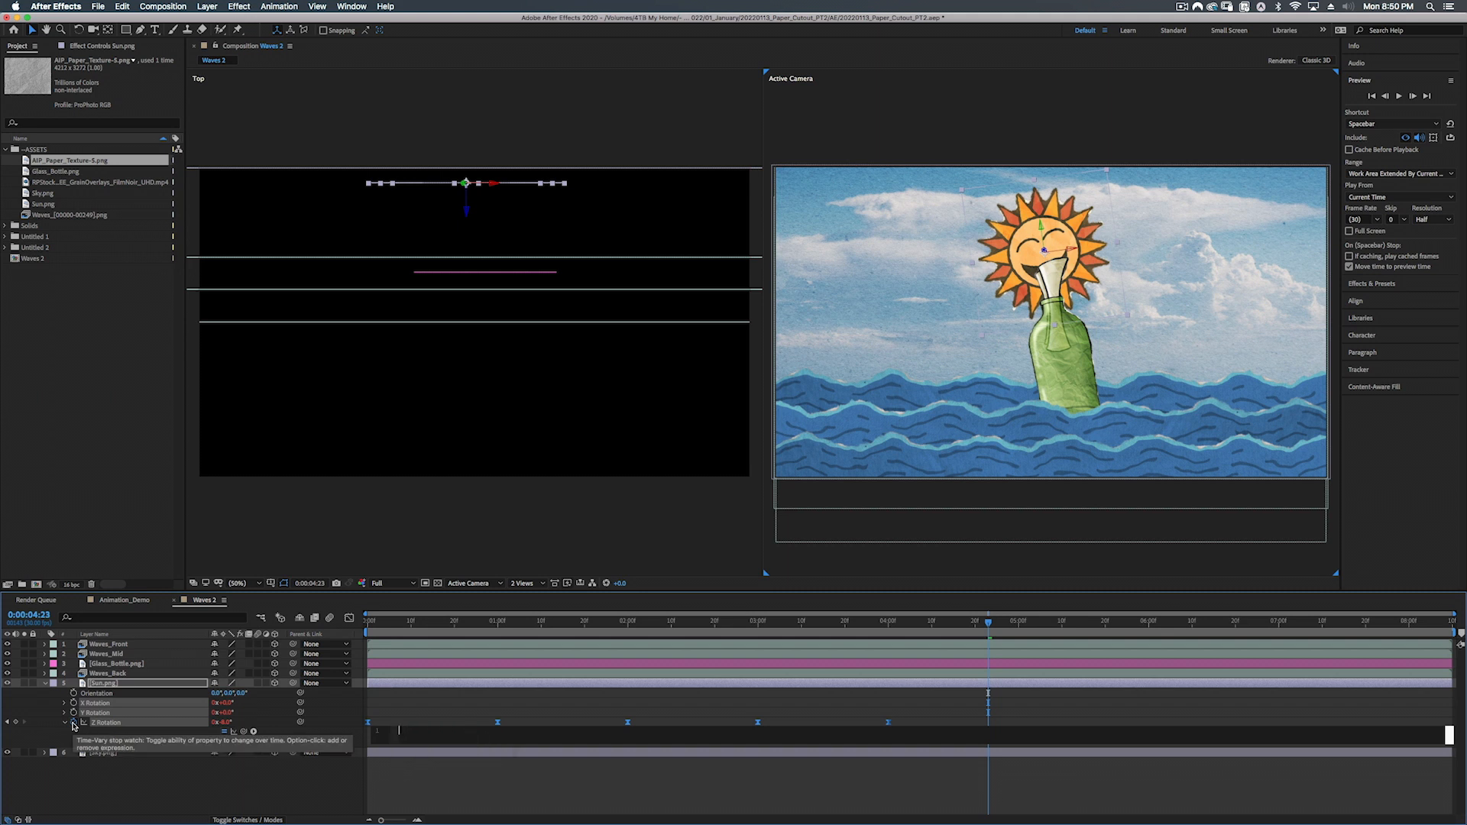
Step: Copy the loopOut(type="cycle") expression from Glass_Bottle.png's Y Position
{"action": "left_click", "coordinate": [106, 665]}
{"action": "key", "text": "u"}
{"action": "key", "text": "u"}
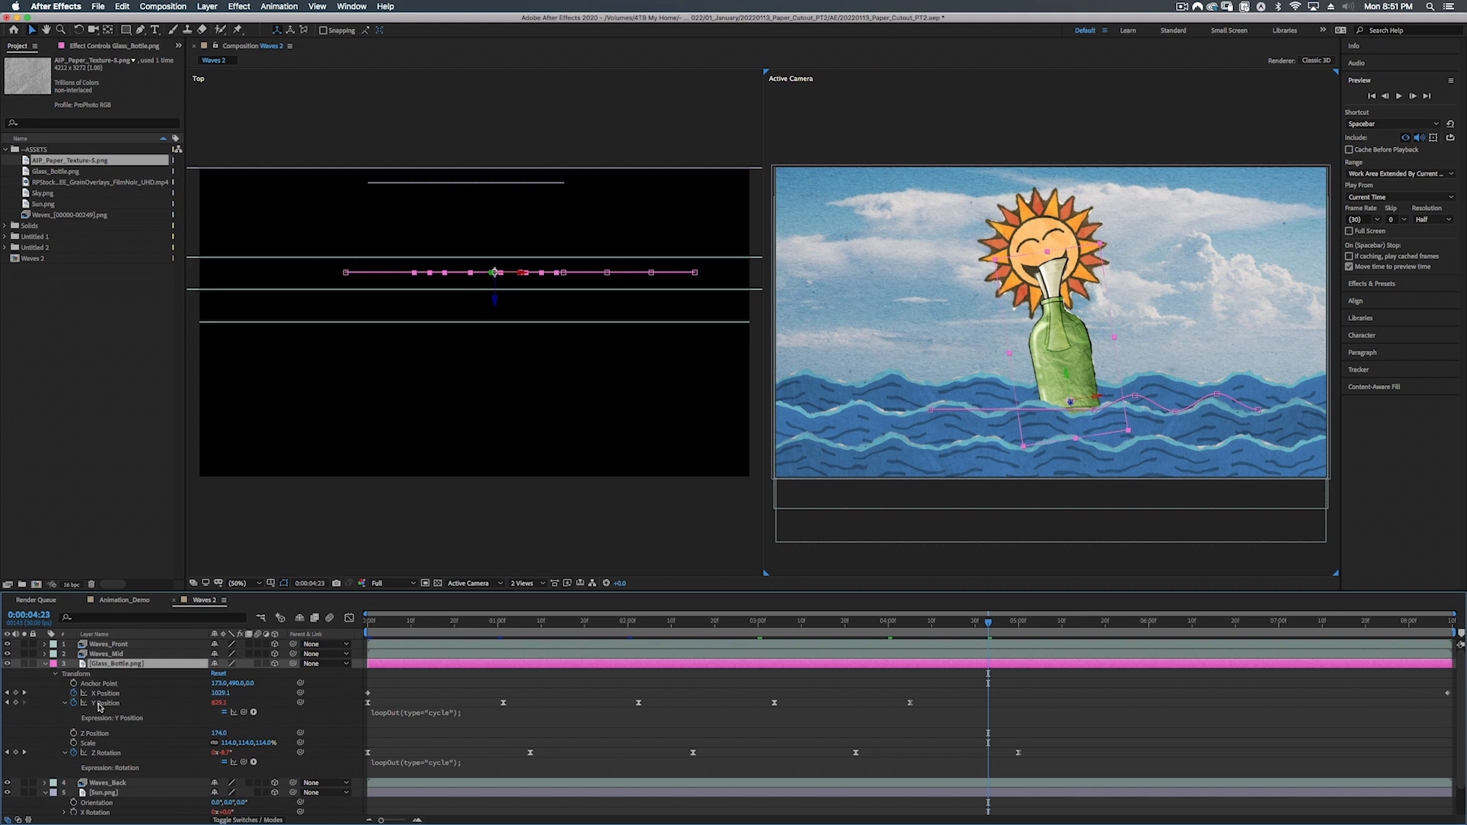
{"action": "left_click", "coordinate": [389, 715]}
{"action": "key", "text": "super+c"}
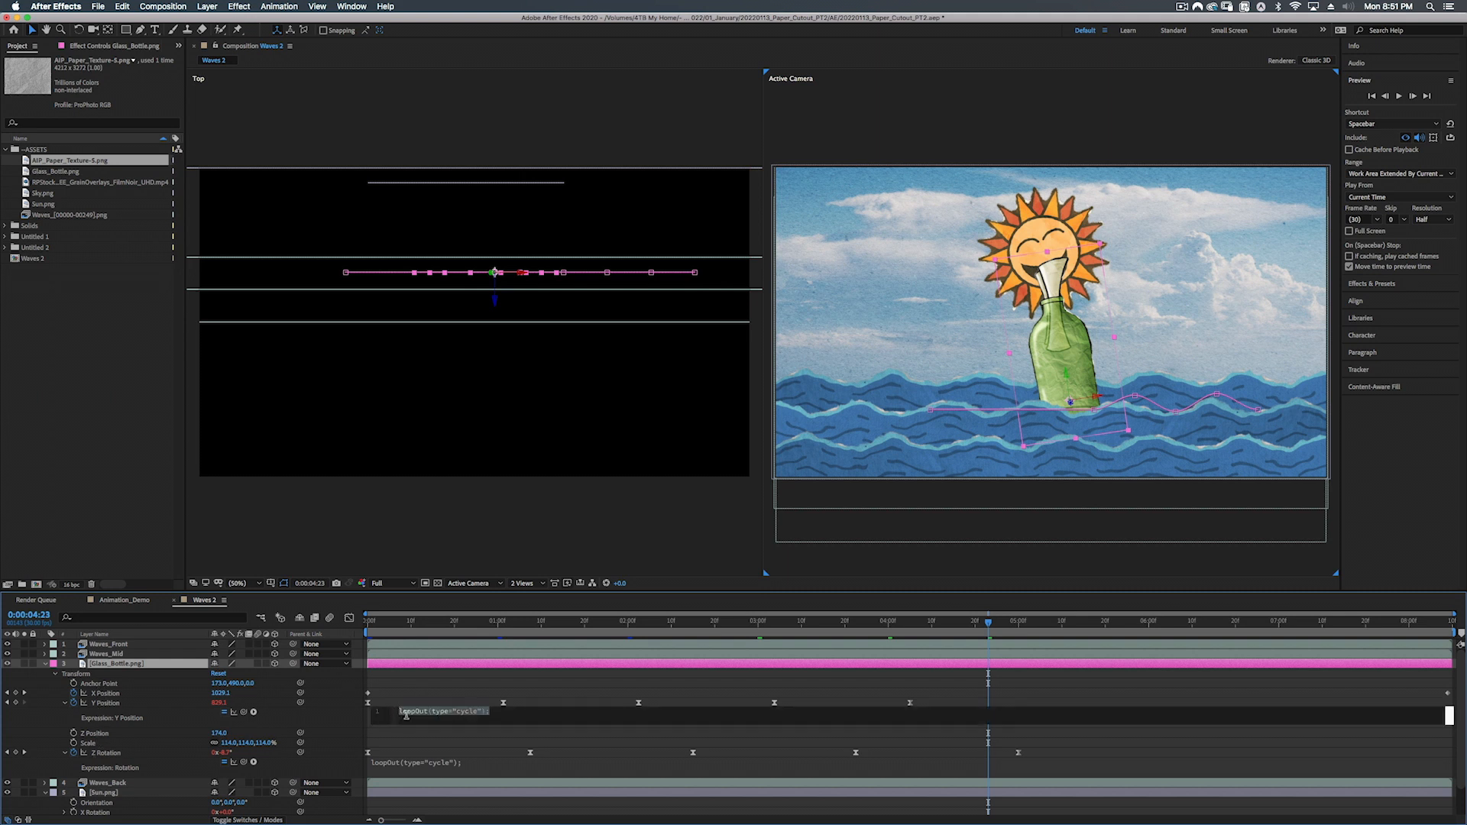
Step: Add the copied loopOut(type="cycle") expression to Sun.png's Z Rotation so the rocking repeats
{"action": "left_click", "coordinate": [45, 663]}
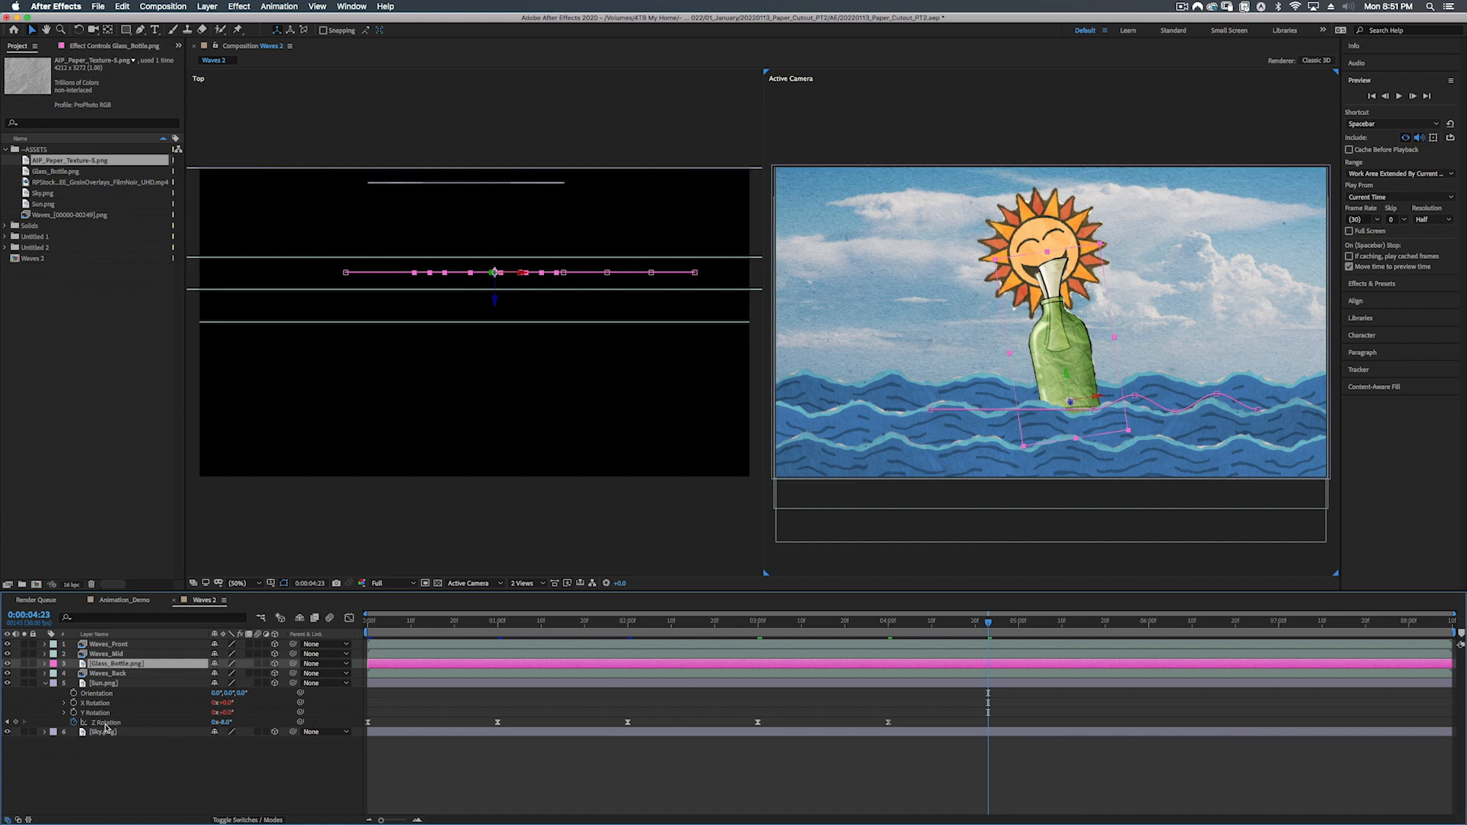
{"action": "left_click", "coordinate": [73, 723], "text": "alt"}
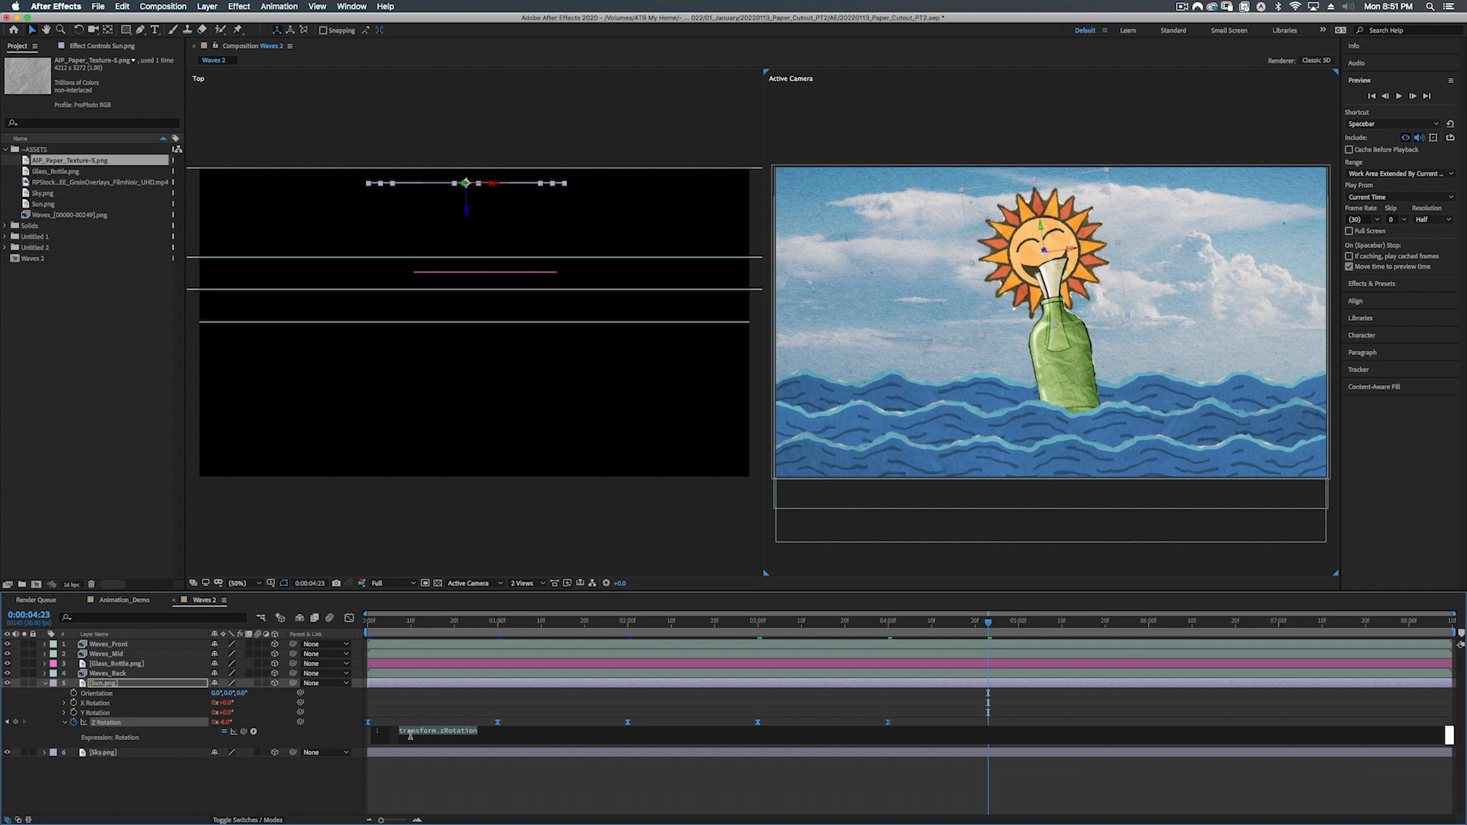
{"action": "key", "text": "super+v"}
Step: Keyframe Sun.png's Position at 0:00:03:00, and at 0:00:01:00 move the sun behind the waves to about 264, 1066, 486
{"action": "left_click_drag", "start_coordinate": [551, 622], "coordinate": [757, 622]}
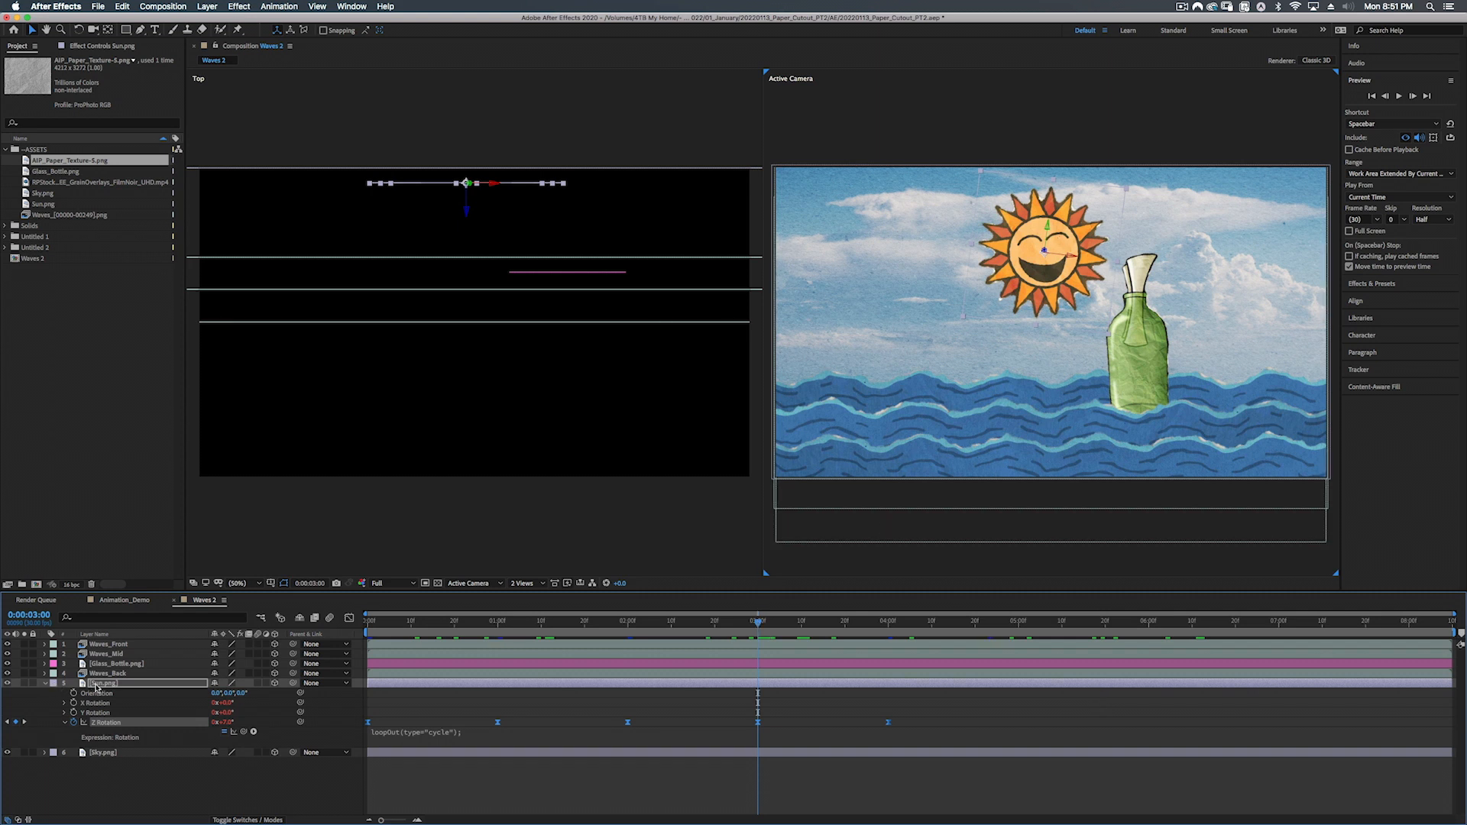
{"action": "key", "text": "p"}
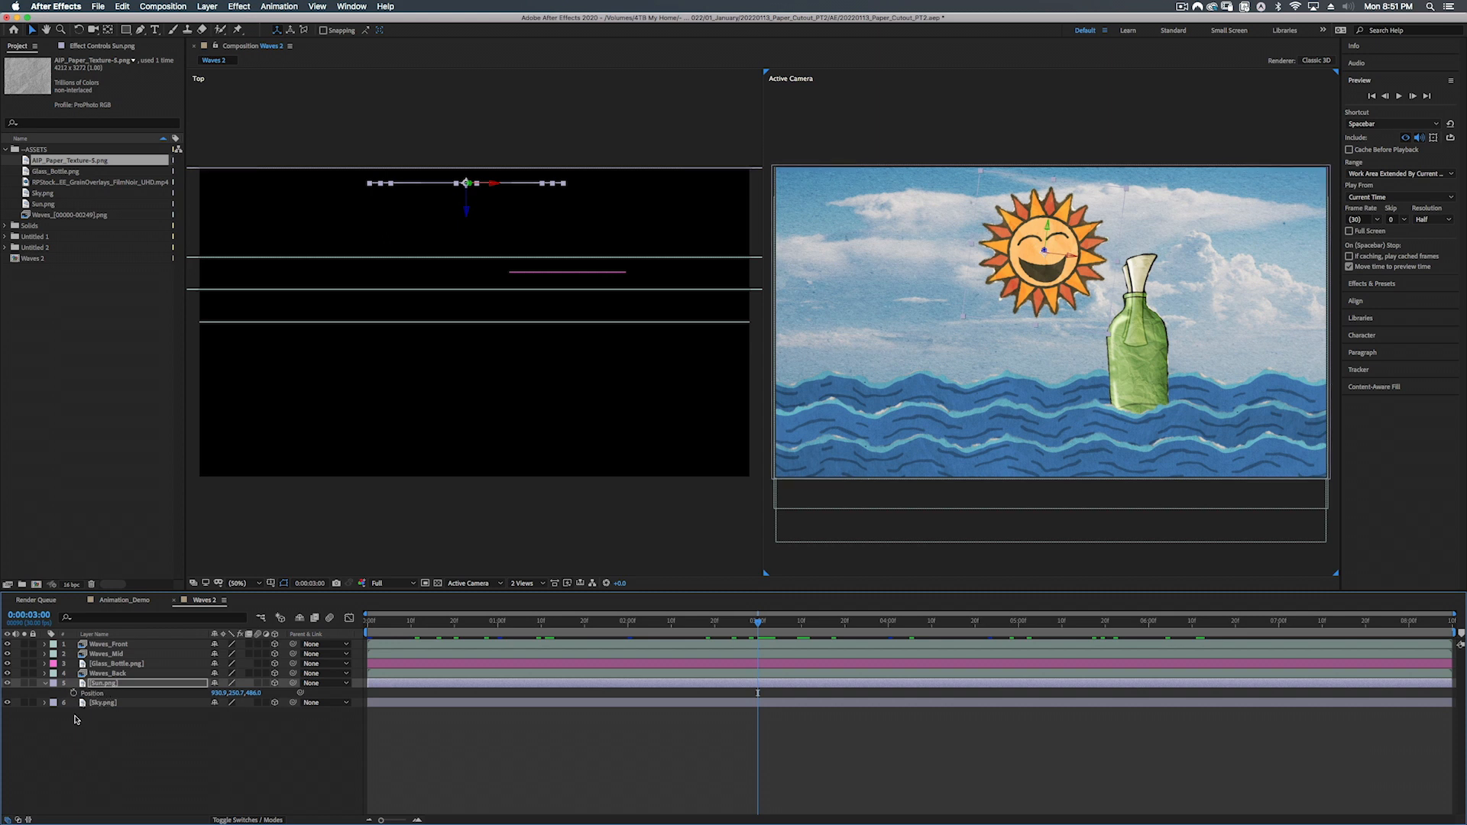
{"action": "left_click", "coordinate": [73, 694]}
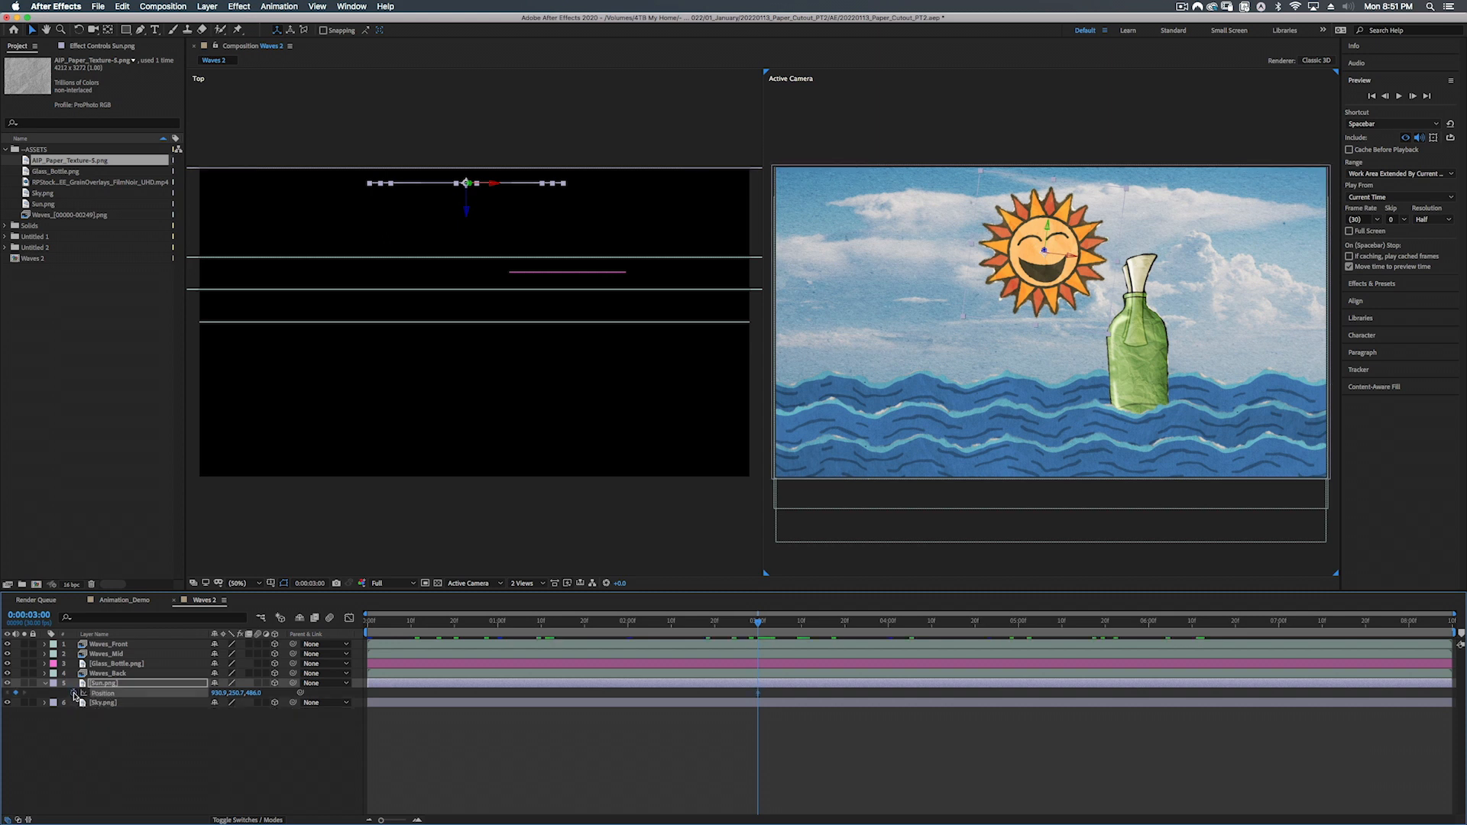
{"action": "left_click_drag", "start_coordinate": [733, 623], "coordinate": [498, 627]}
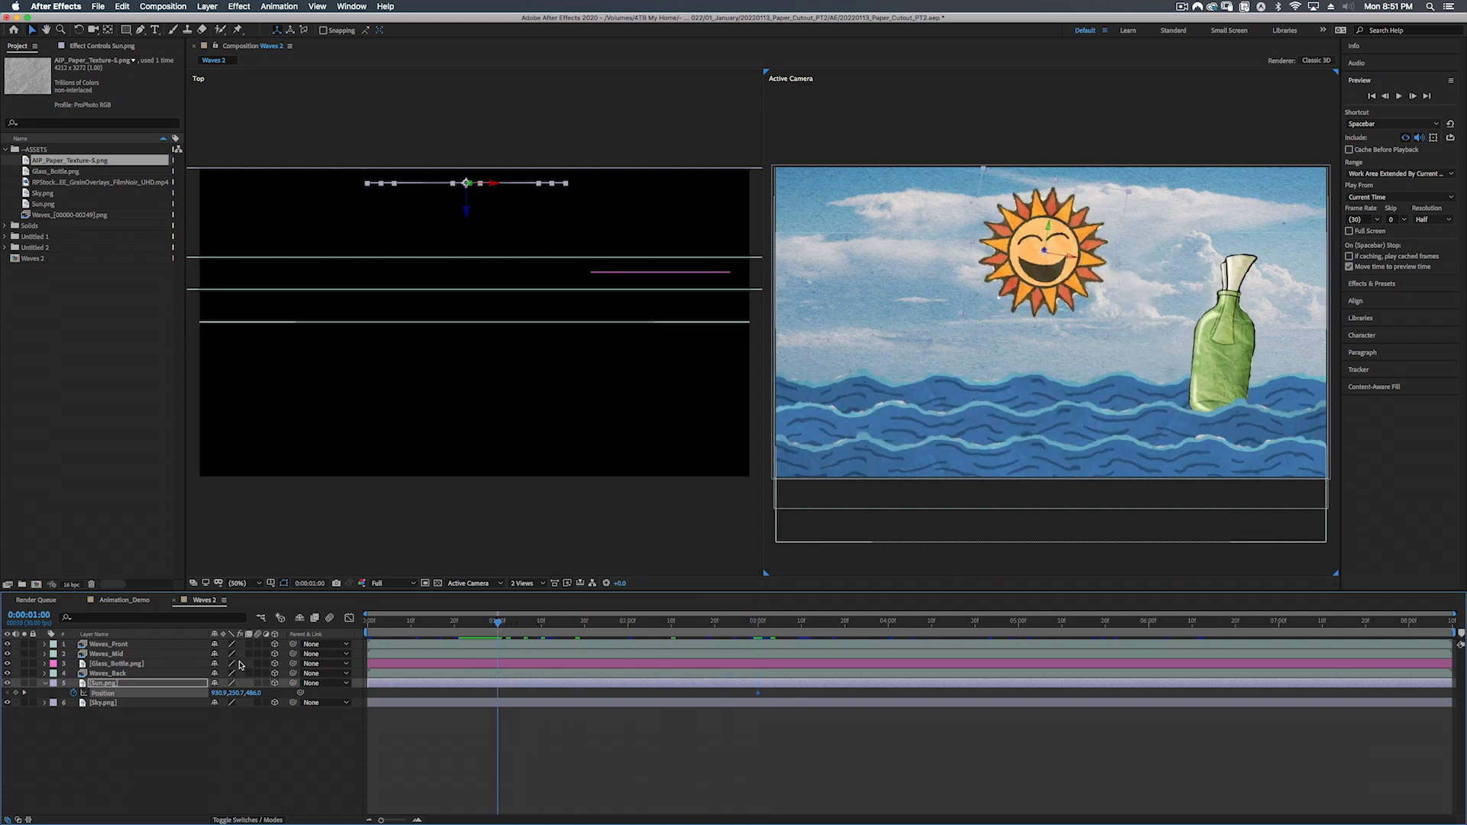
{"action": "left_click_drag", "start_coordinate": [1063, 245], "coordinate": [910, 437]}
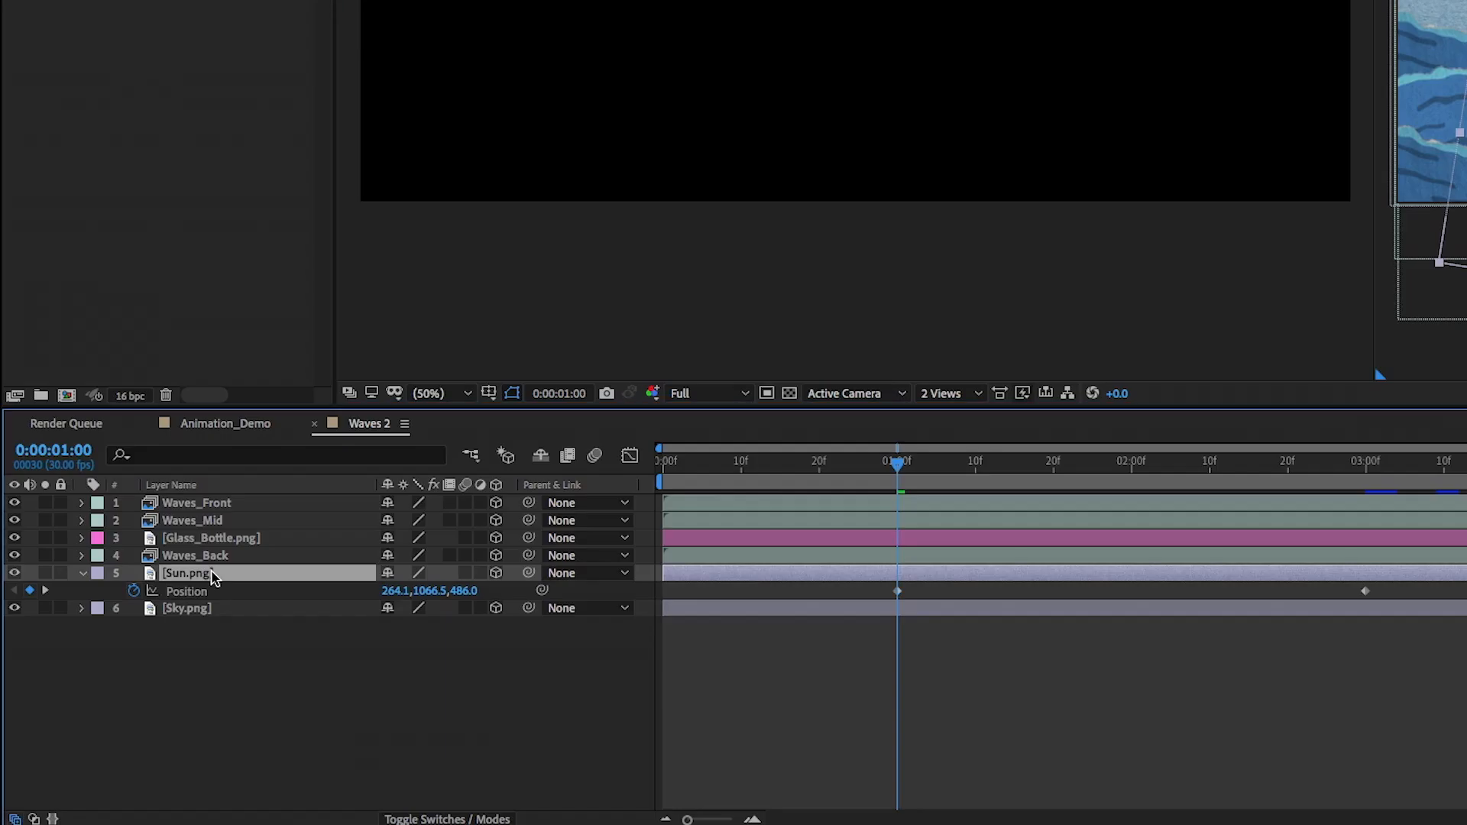
Step: Change the Sun.png layer's label color to Yellow
{"action": "right_click", "coordinate": [114, 684]}
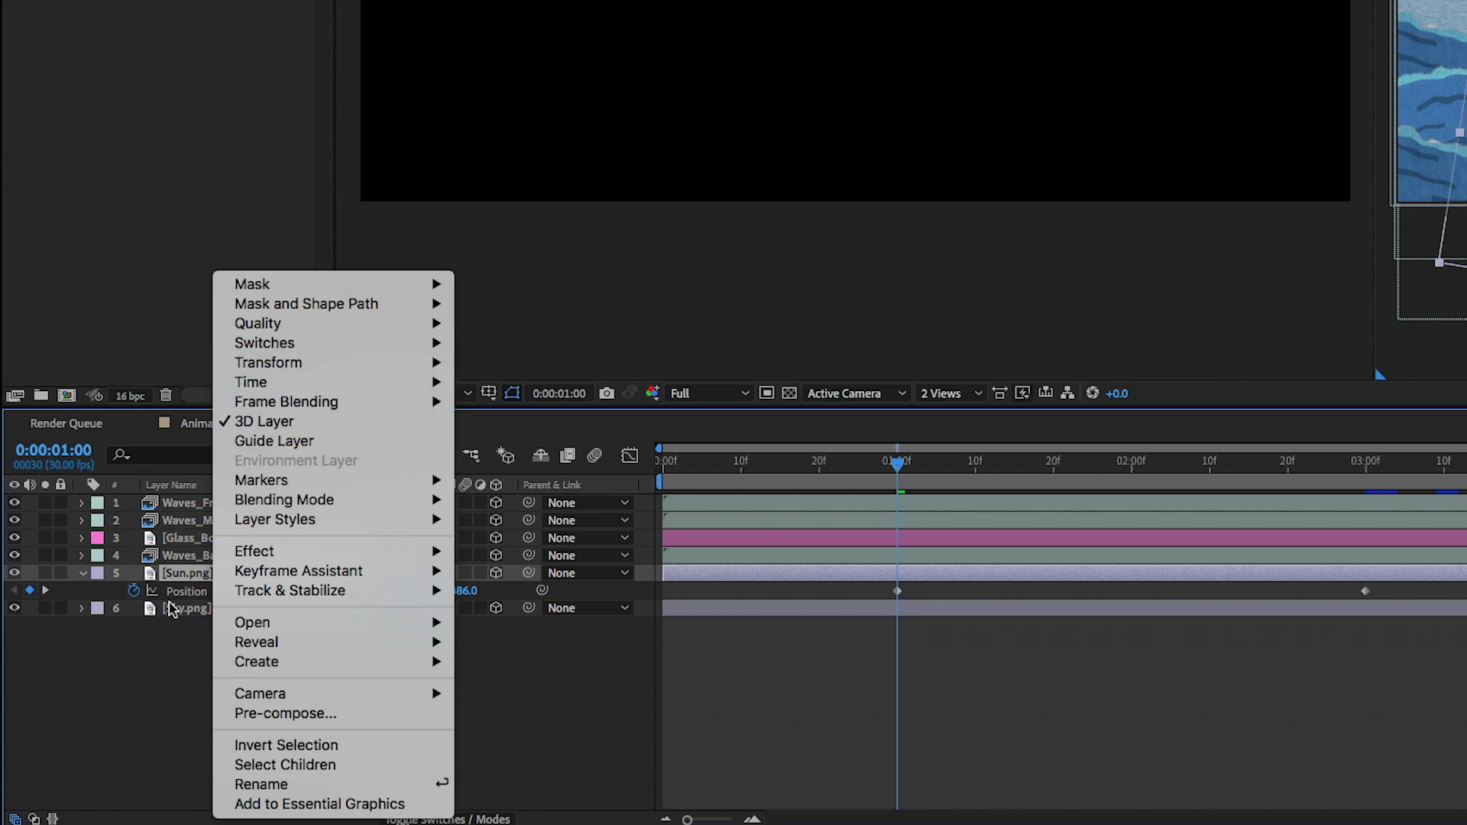
{"action": "left_click", "coordinate": [111, 596]}
{"action": "left_click", "coordinate": [97, 574]}
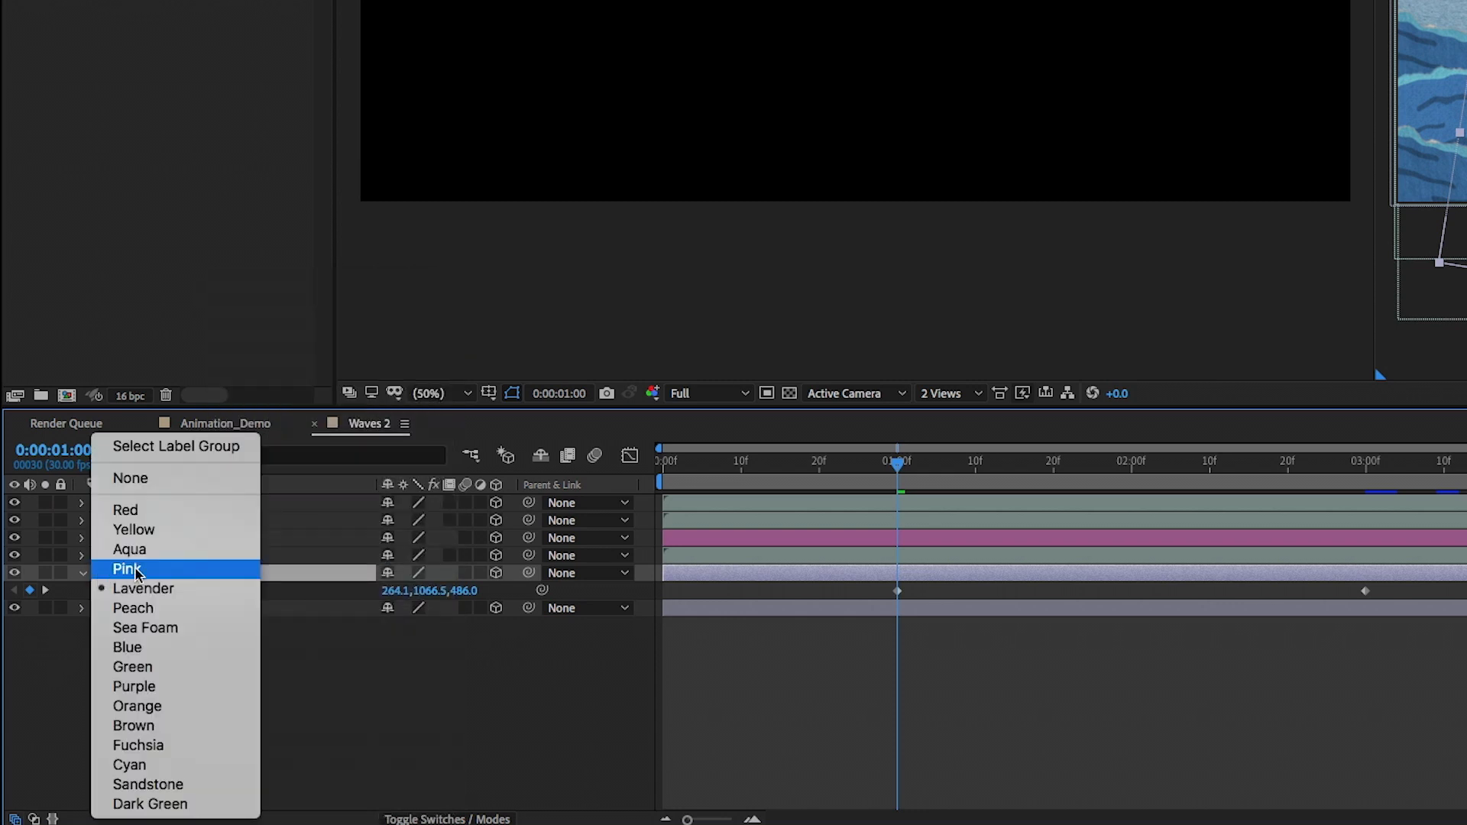
{"action": "left_click", "coordinate": [134, 527]}
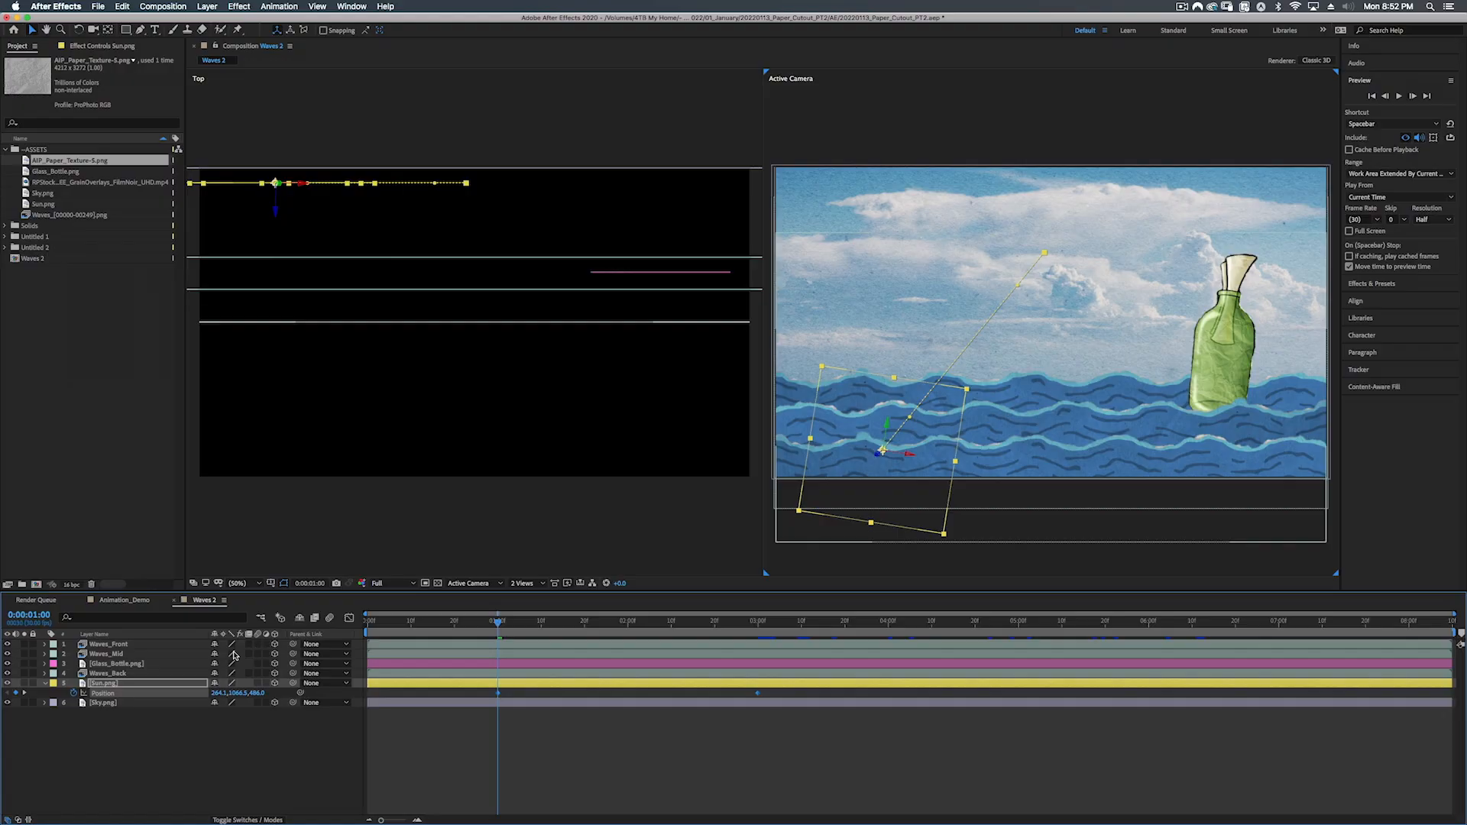
Step: Curve the sun's Position motion path into a rising arc using both keyframes' Bezier handles, and preview the sunrise
{"action": "left_click", "coordinate": [103, 684]}
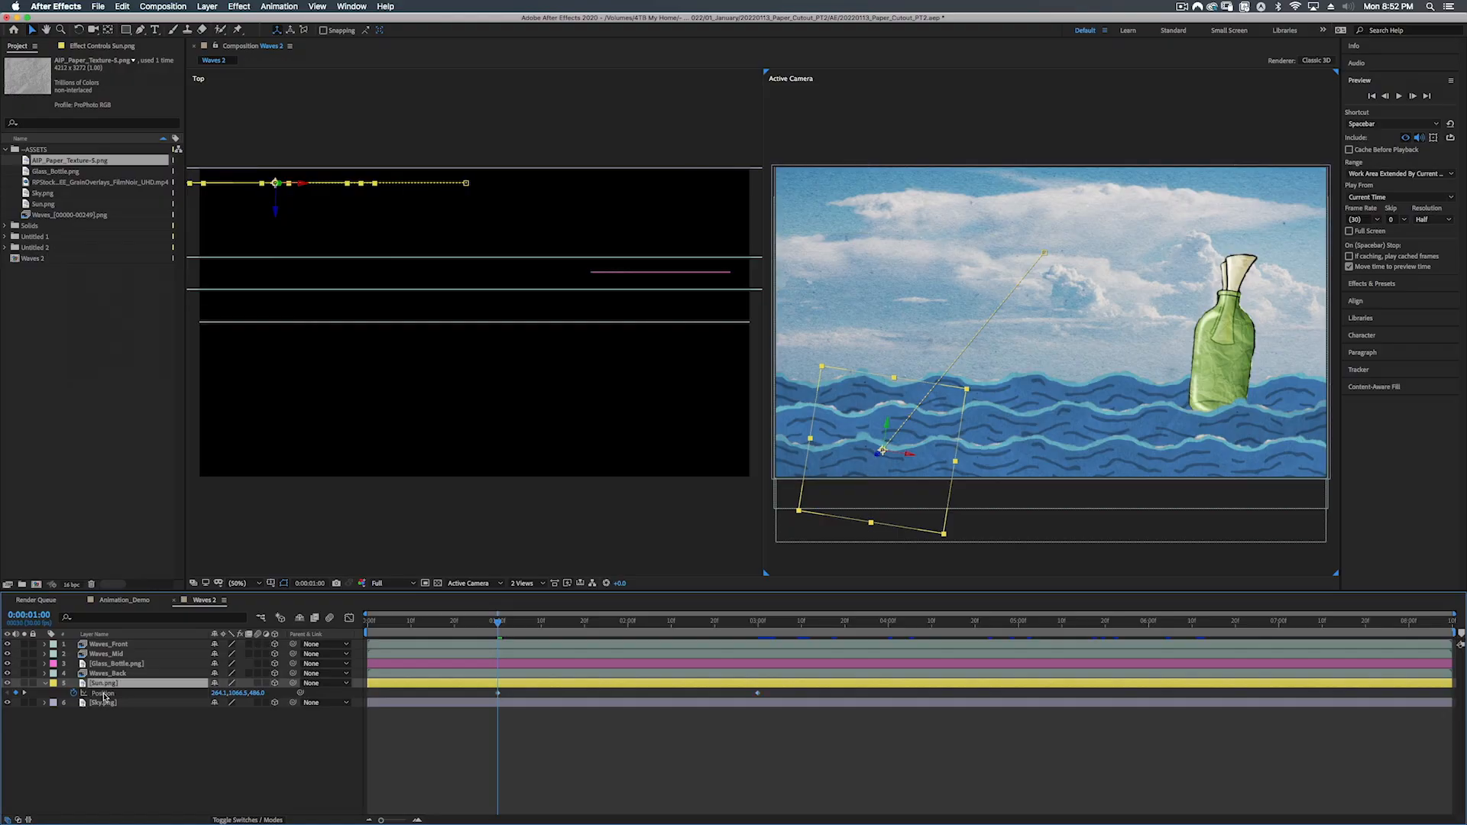
{"action": "left_click", "coordinate": [104, 694]}
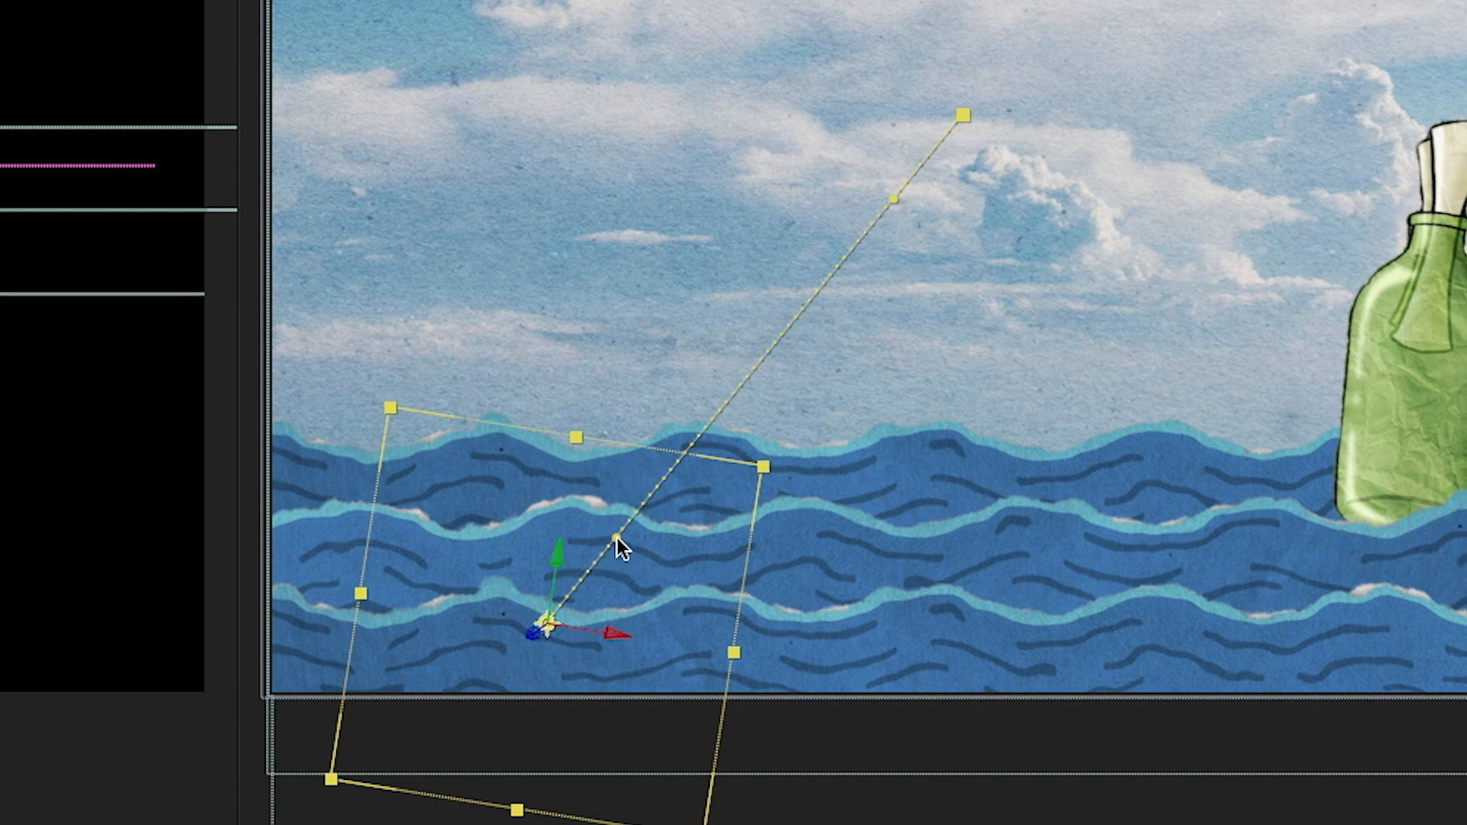
{"action": "left_click_drag", "start_coordinate": [617, 538], "coordinate": [550, 148]}
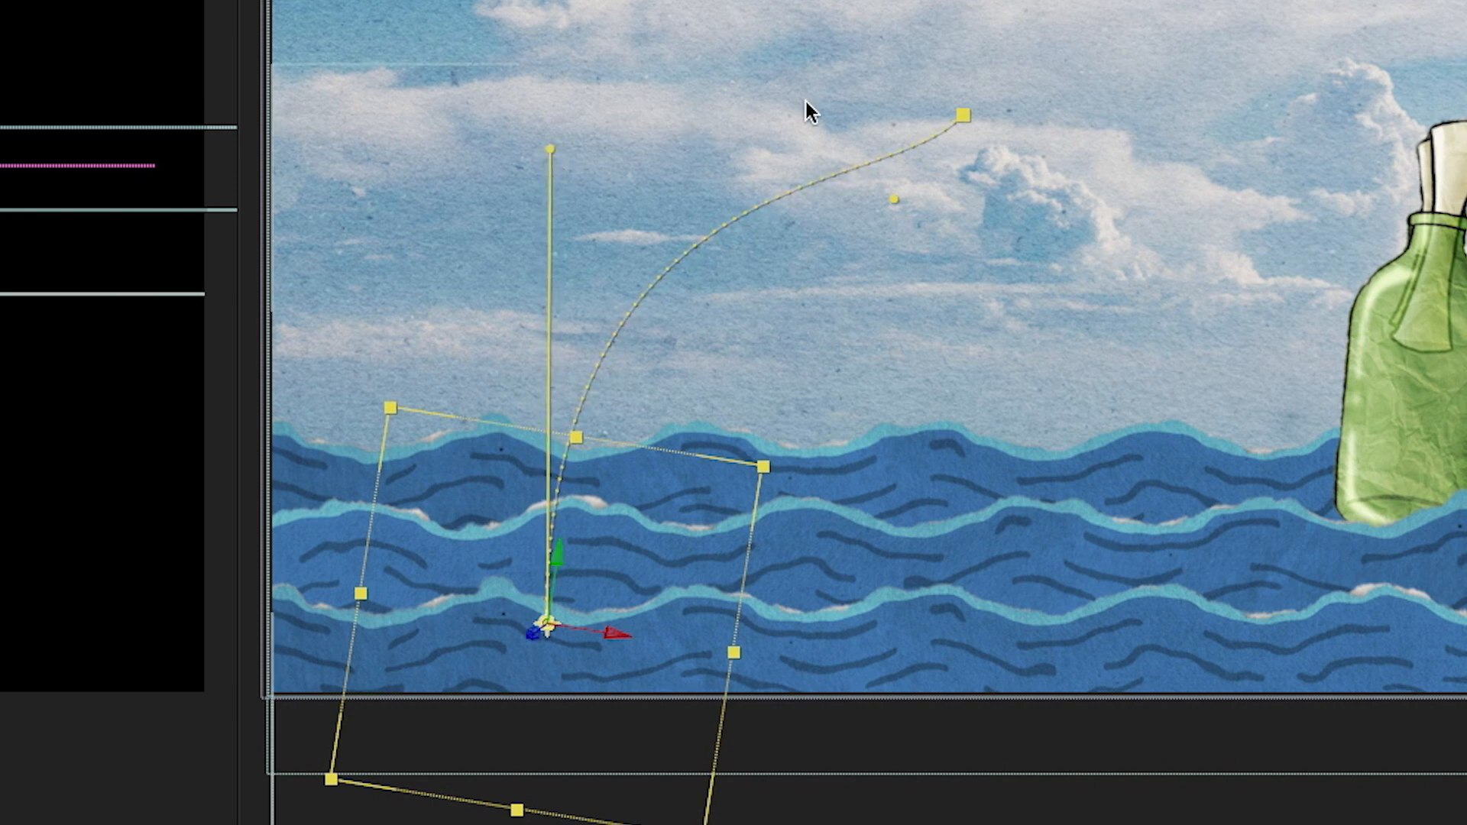
{"action": "left_click_drag", "start_coordinate": [894, 198], "coordinate": [769, 126]}
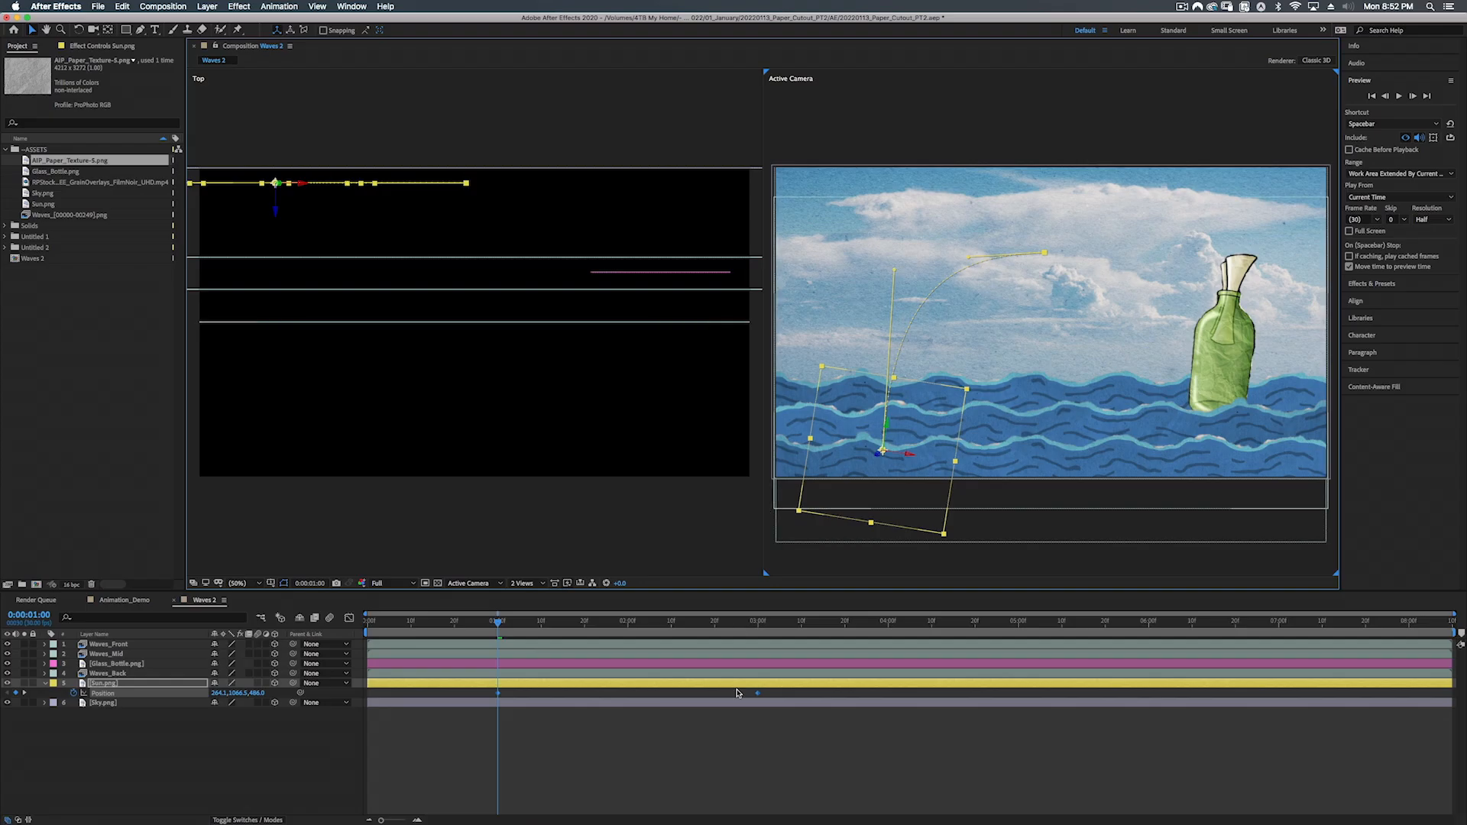
{"action": "key", "text": "space"}
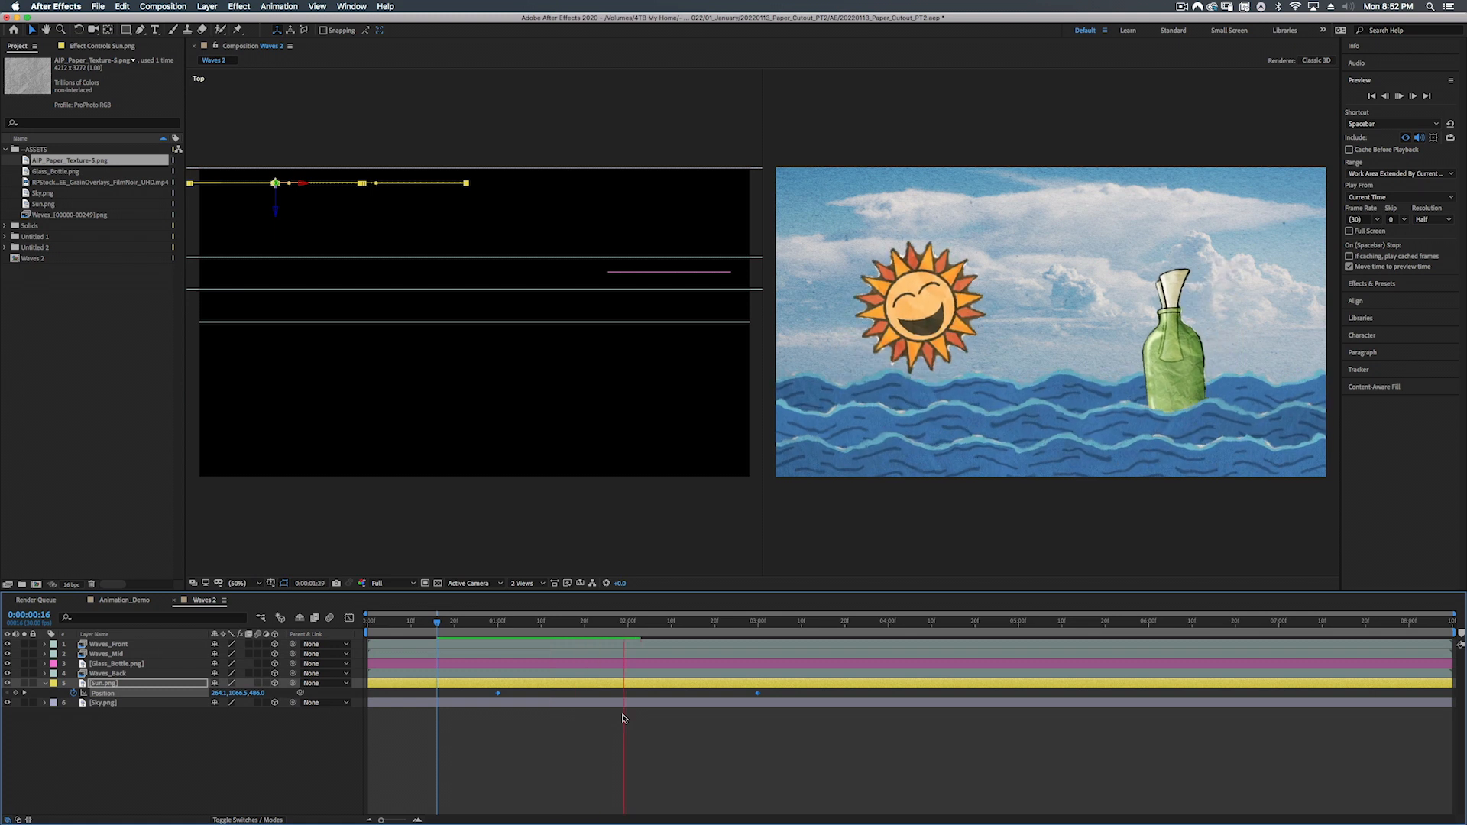
Step: Apply Easy Ease In to Sun.png's last Position keyframe at 0:00:03:00 and check the sun's resting pose there
{"action": "key", "text": "space"}
{"action": "left_click_drag", "start_coordinate": [624, 621], "coordinate": [490, 626]}
{"action": "key", "text": "space"}
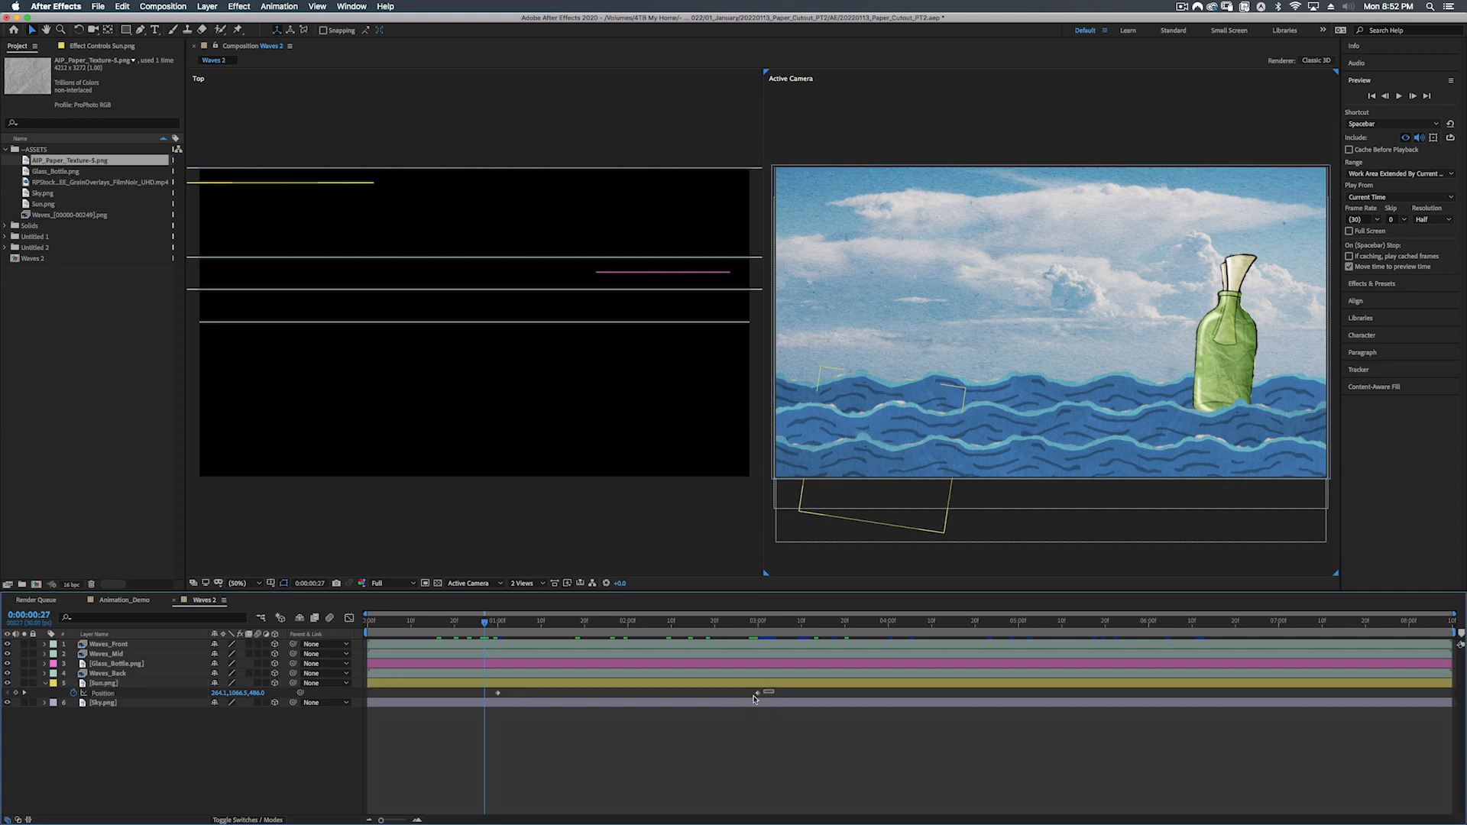
{"action": "left_click", "coordinate": [757, 694]}
{"action": "right_click", "coordinate": [757, 694]}
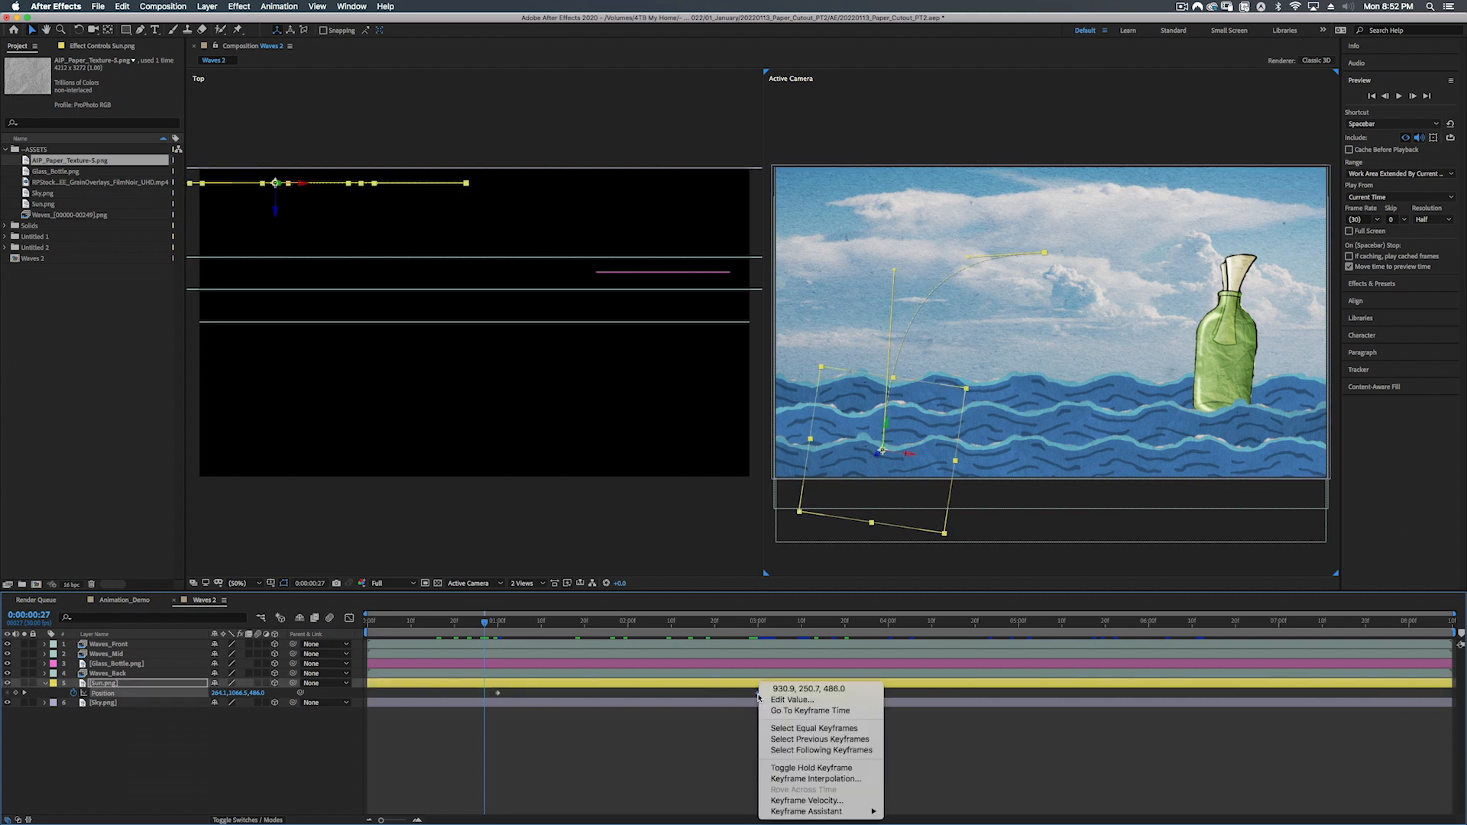
{"action": "mouse_move", "coordinate": [825, 812]}
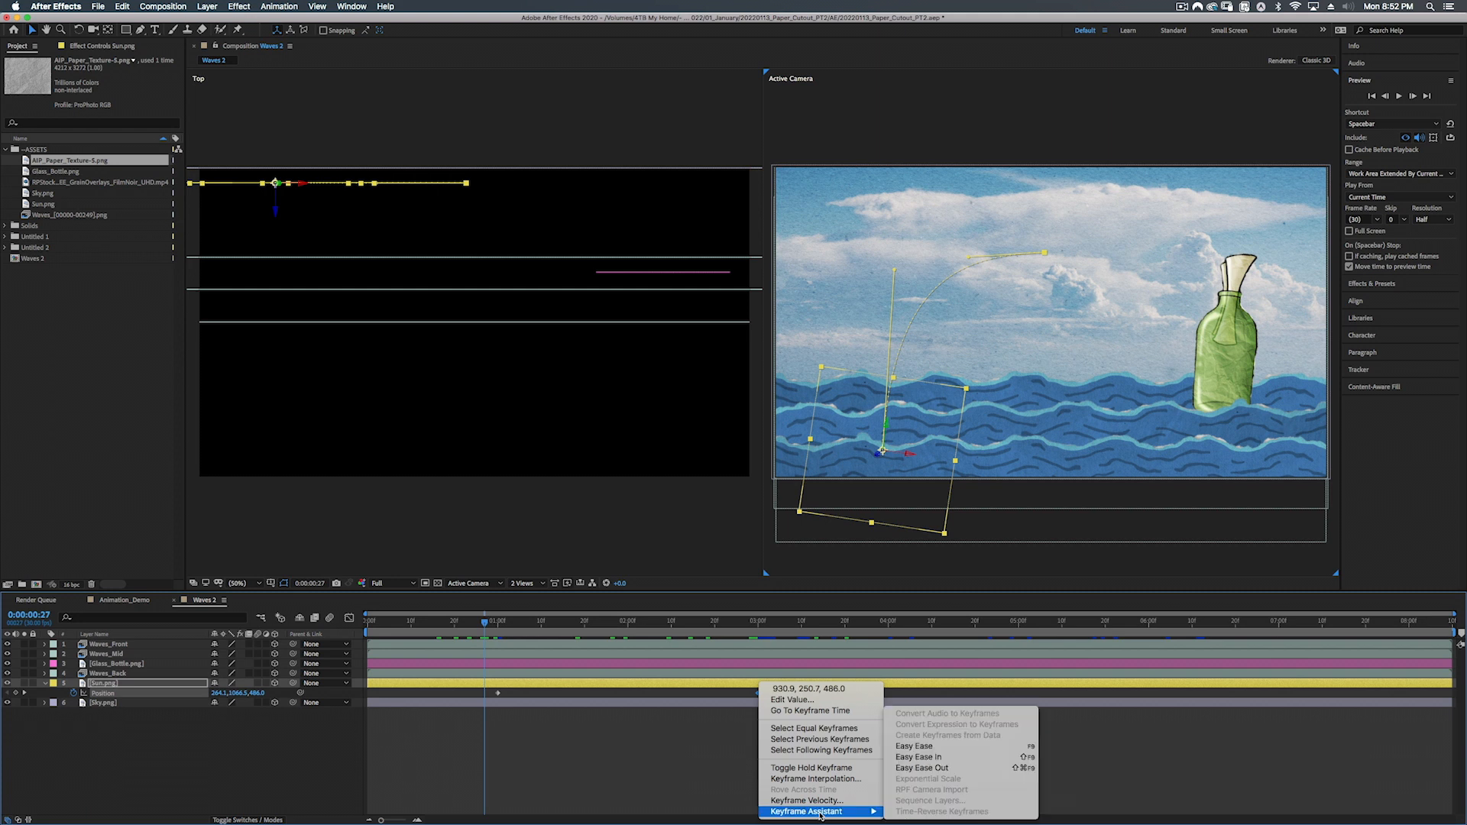
{"action": "left_click", "coordinate": [914, 757]}
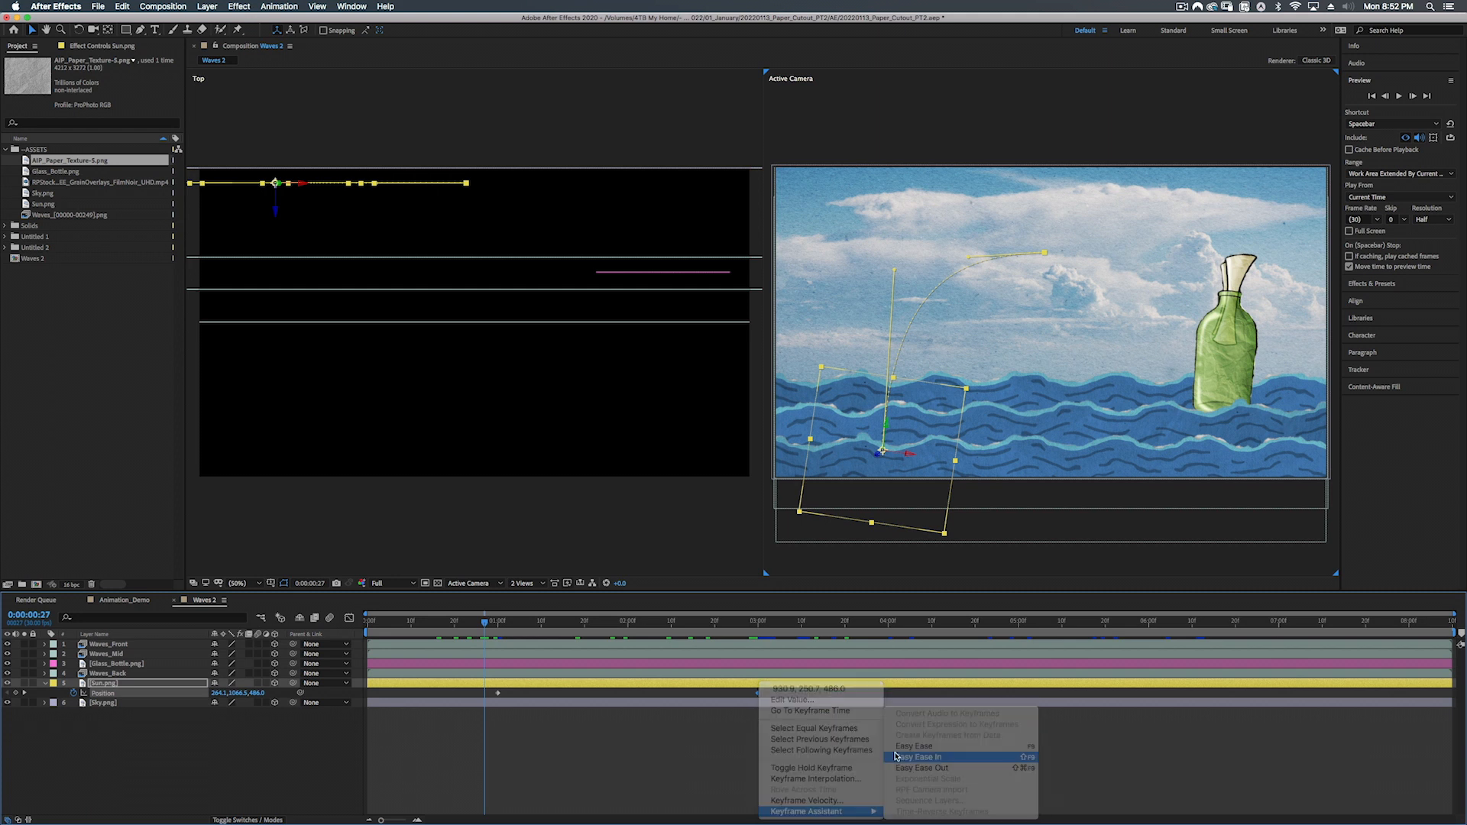
{"action": "left_click", "coordinate": [836, 622]}
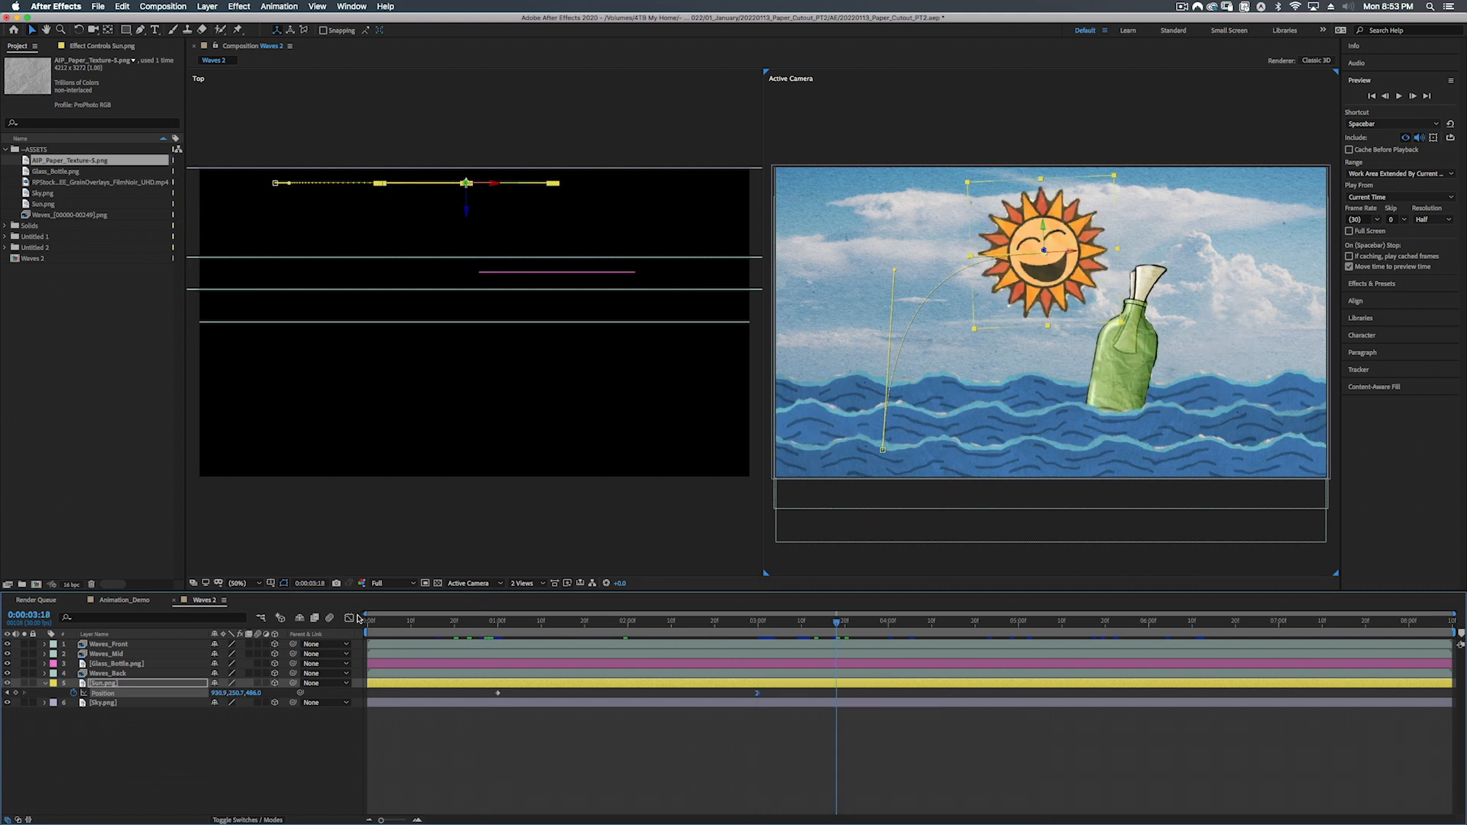
{"action": "left_click", "coordinate": [757, 621]}
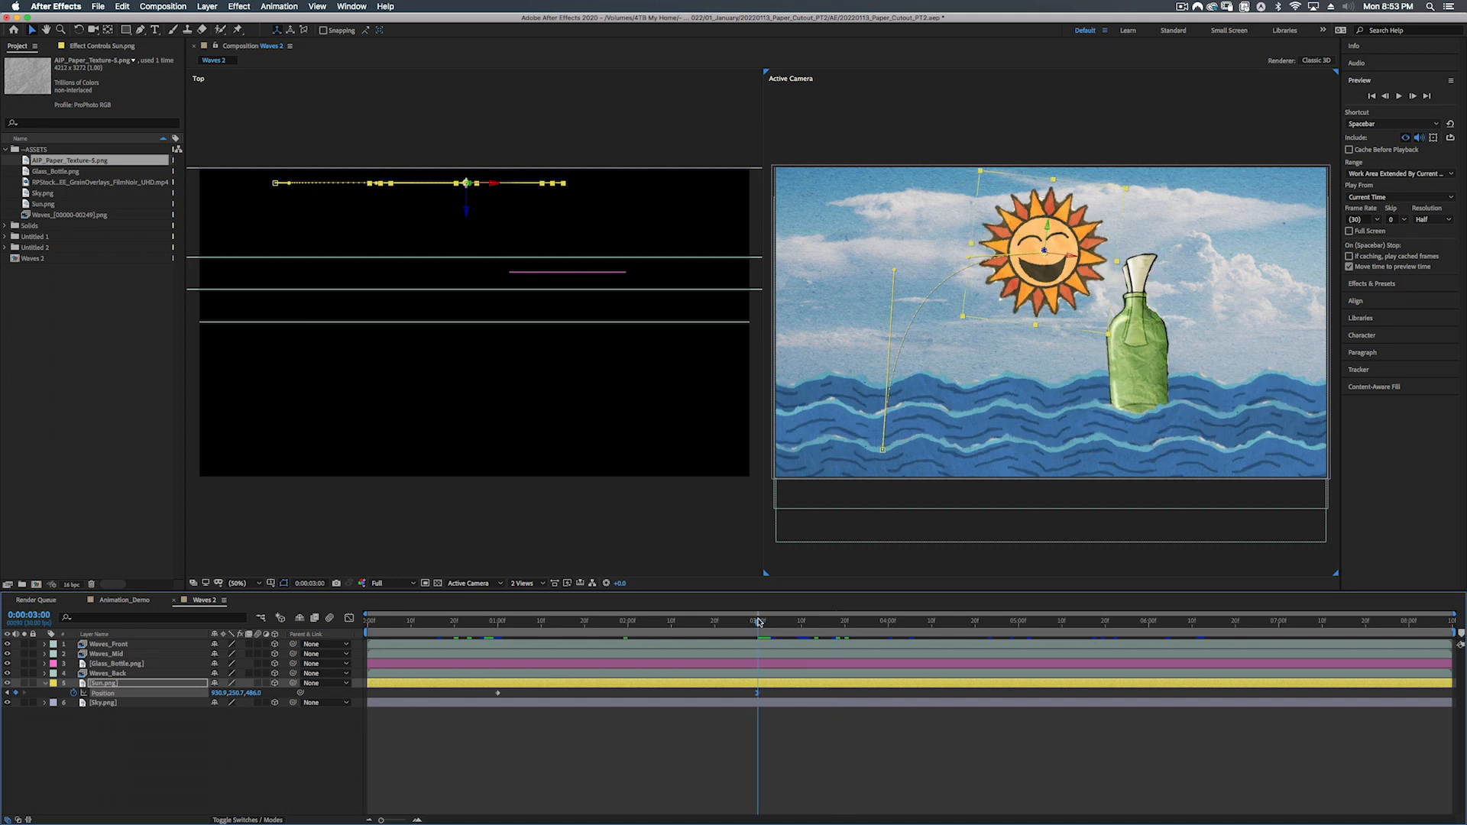
Step: Lengthen the incoming ease handle of the sun's last Position keyframe in the speed graph for a softer slowdown
{"action": "left_click", "coordinate": [348, 619]}
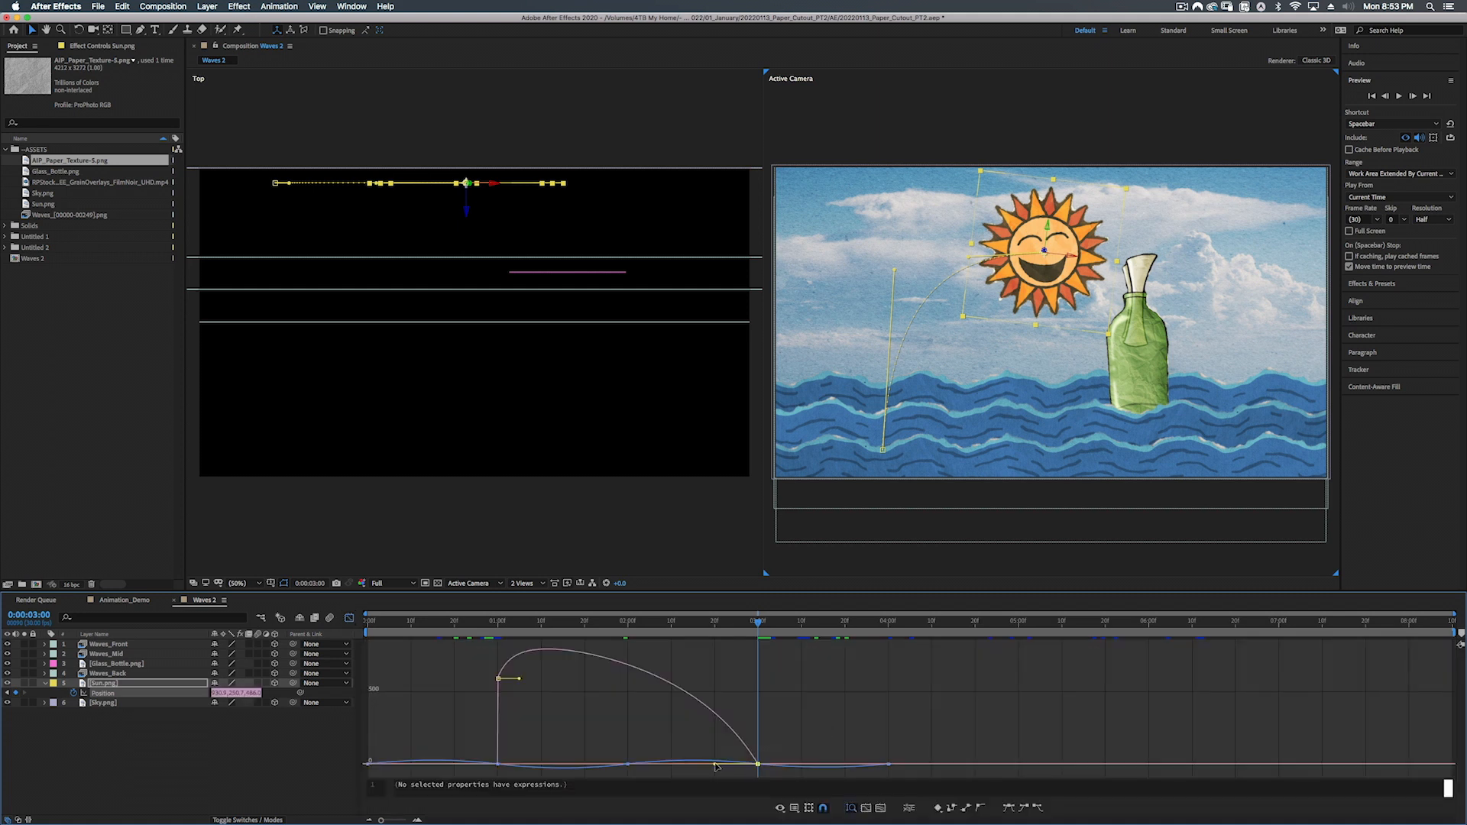
{"action": "left_click_drag", "start_coordinate": [716, 763], "coordinate": [686, 765]}
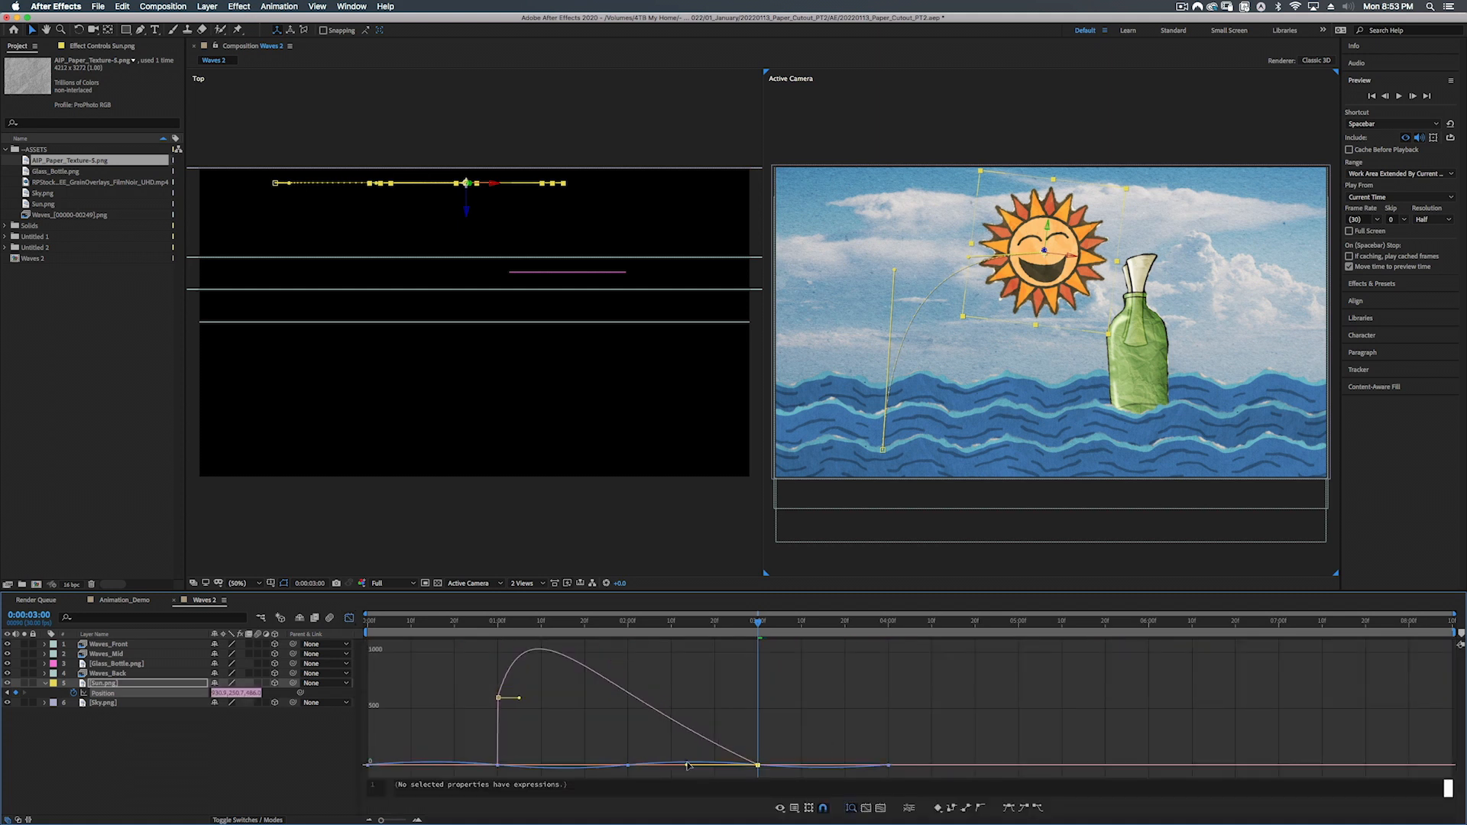
{"action": "left_click_drag", "start_coordinate": [718, 624], "coordinate": [593, 620]}
Step: Switch the composition viewer to 1 View, preview the eased sunrise, and glance at the Animation_Demo composition
{"action": "left_click", "coordinate": [522, 583]}
{"action": "left_click", "coordinate": [530, 595]}
{"action": "key", "text": "space"}
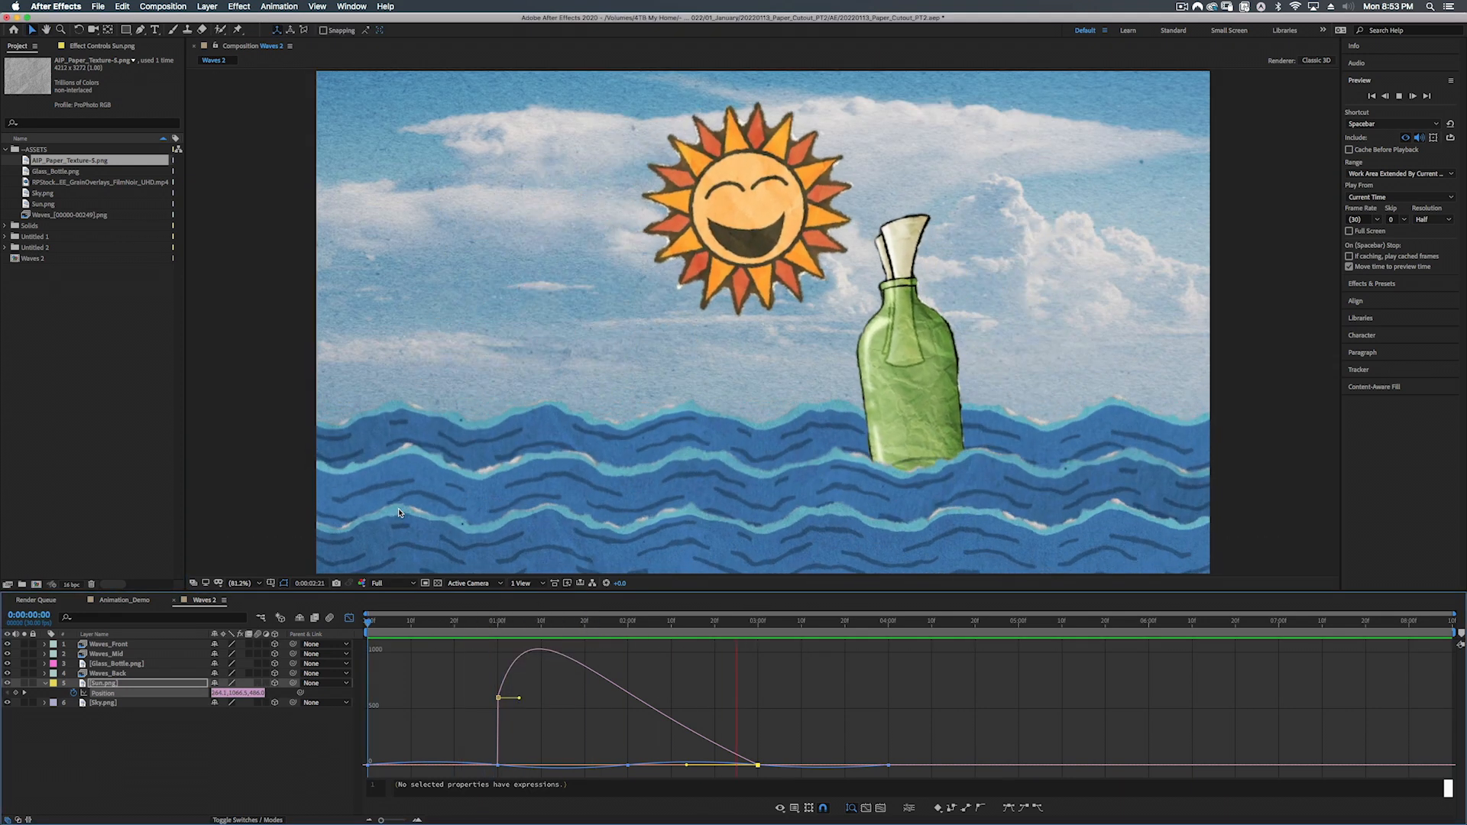
{"action": "key", "text": "space"}
{"action": "left_click", "coordinate": [139, 601]}
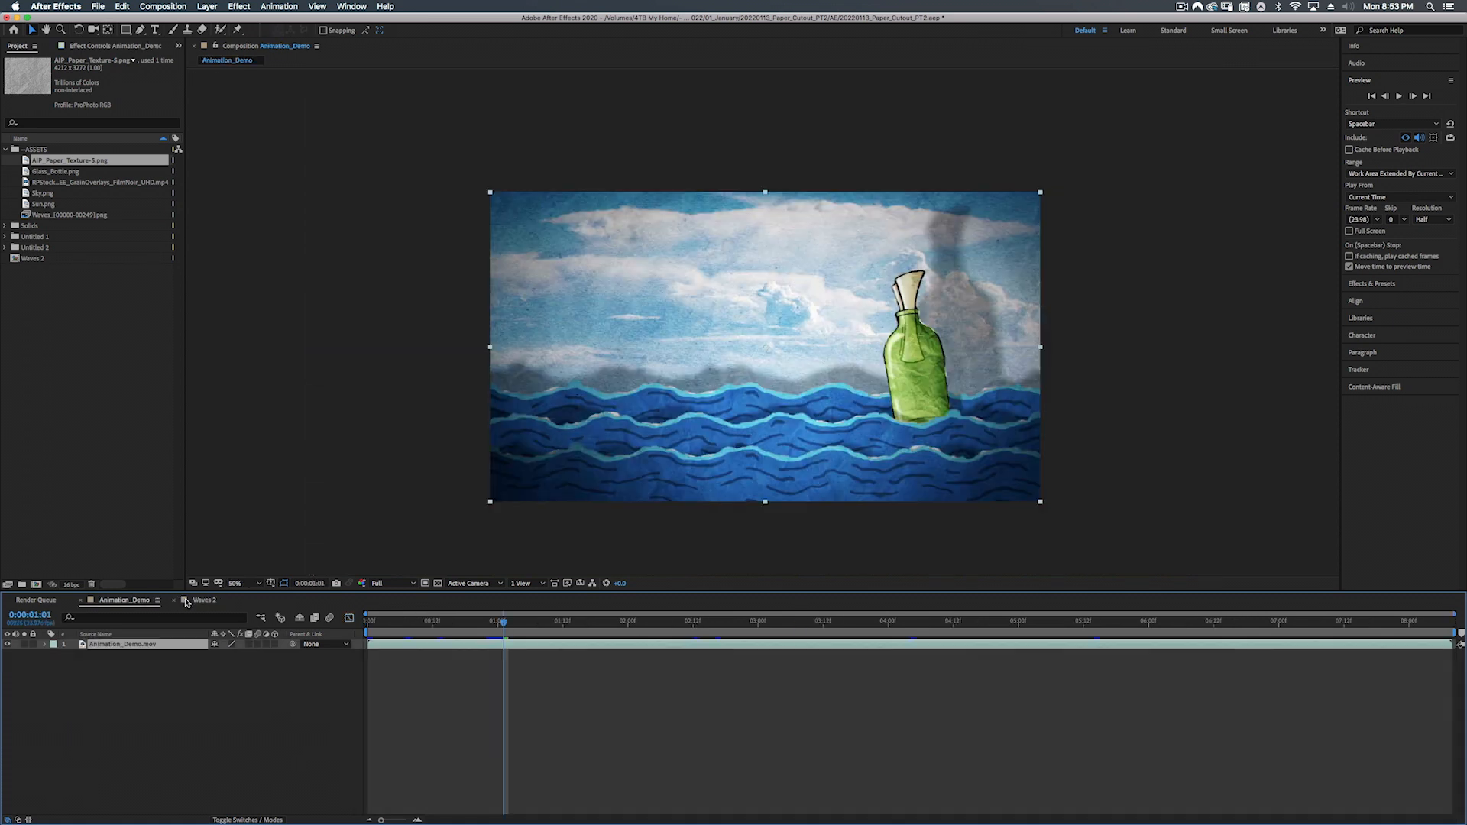
{"action": "left_click", "coordinate": [204, 604]}
Step: Move the sun's last Position keyframe to 0:00:04:00 in the layer timeline and preview the slower rise
{"action": "left_click", "coordinate": [349, 619]}
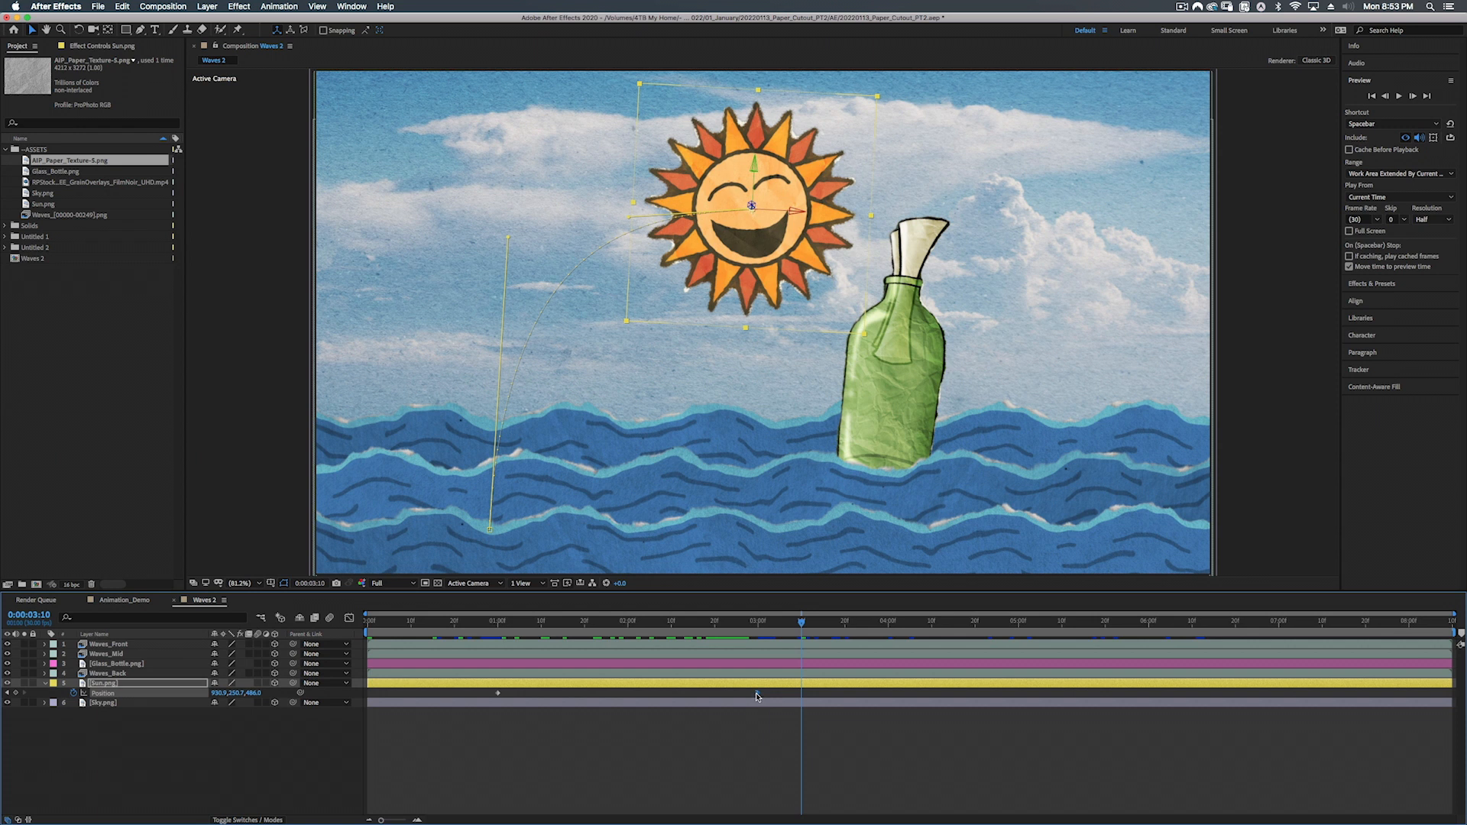
{"action": "left_click_drag", "start_coordinate": [798, 693], "coordinate": [885, 692]}
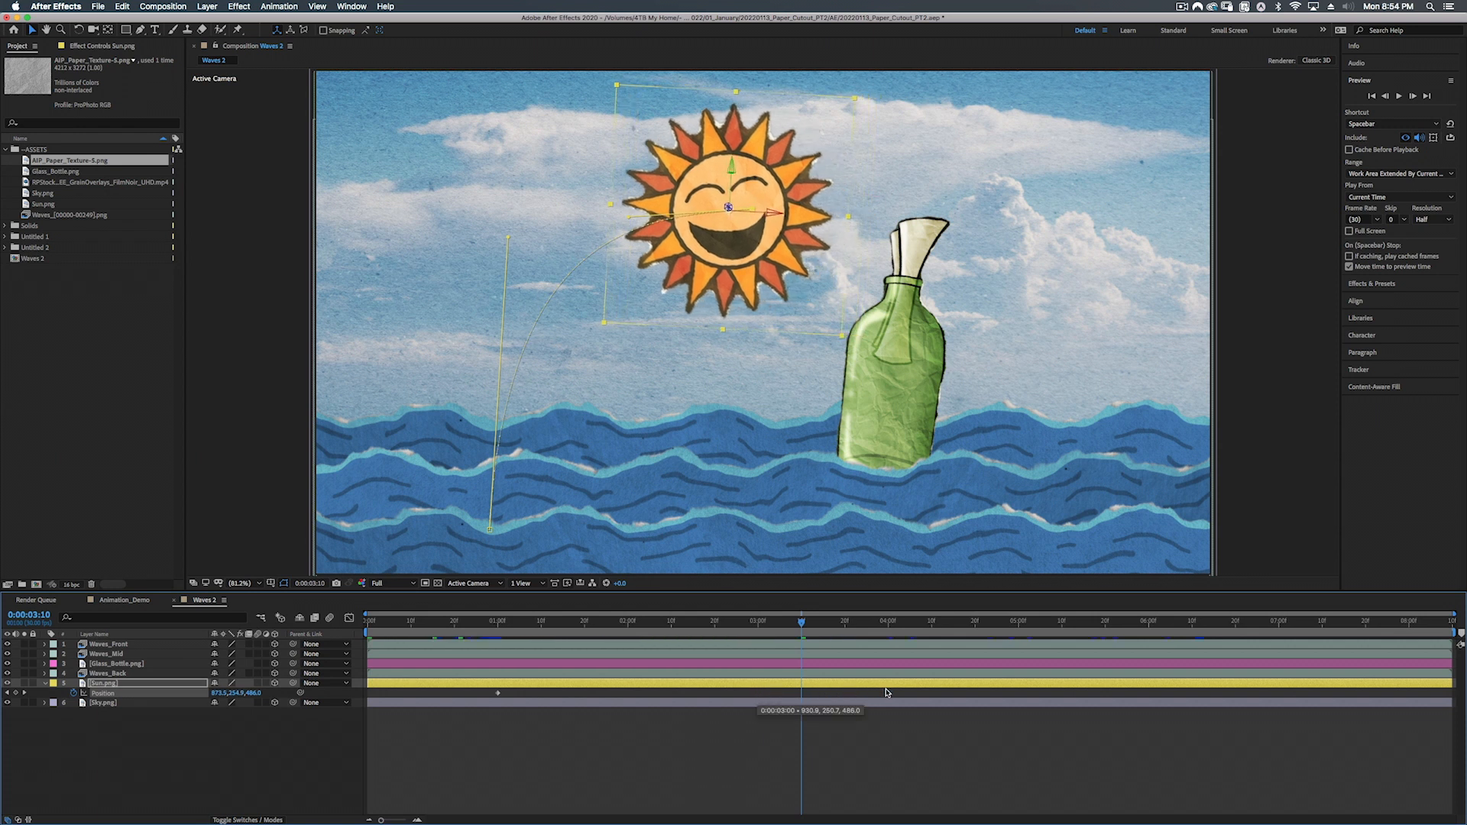
{"action": "left_click", "coordinate": [453, 622]}
{"action": "key", "text": "space"}
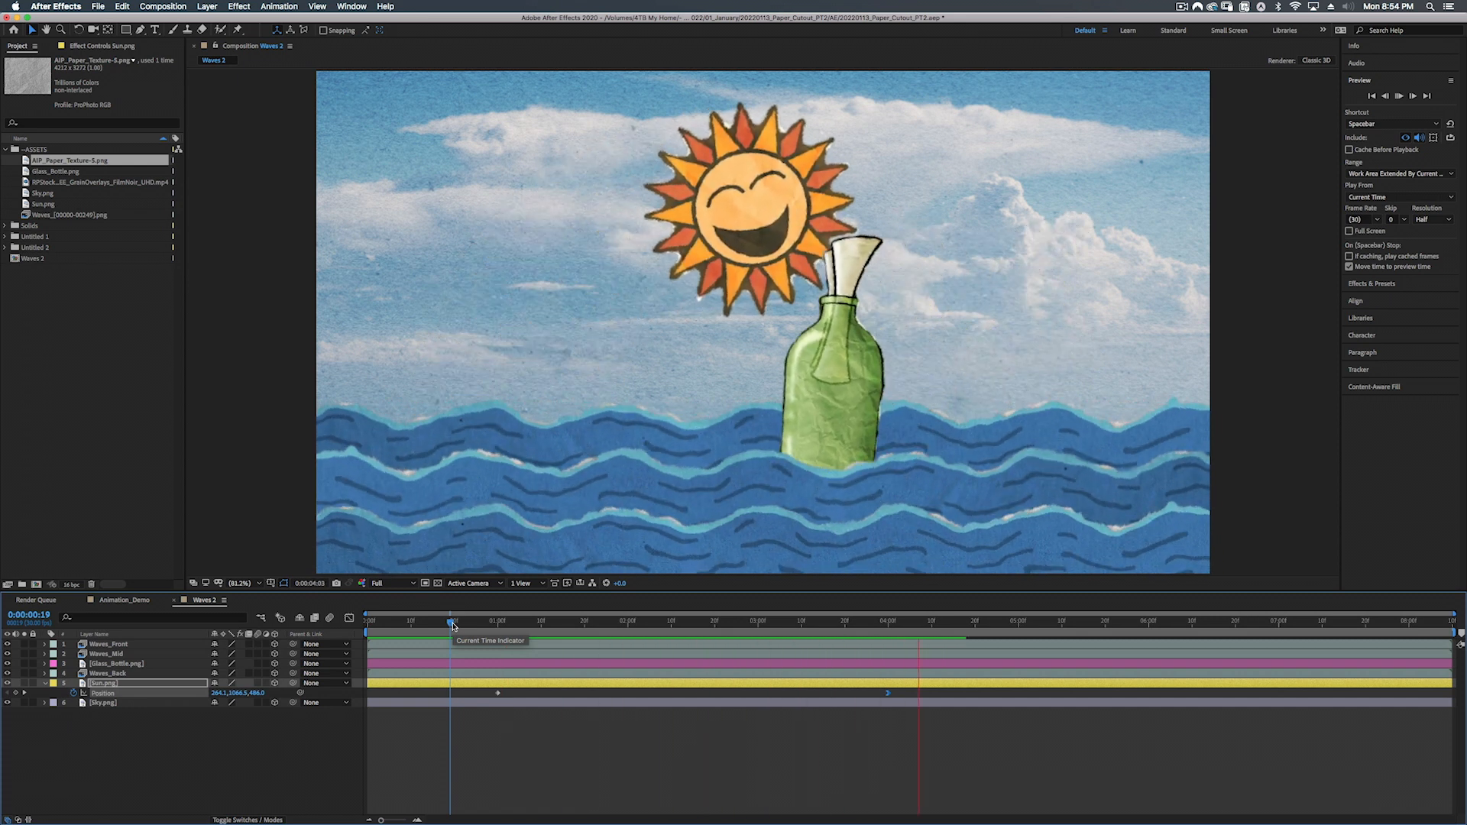
{"action": "left_click", "coordinate": [565, 622]}
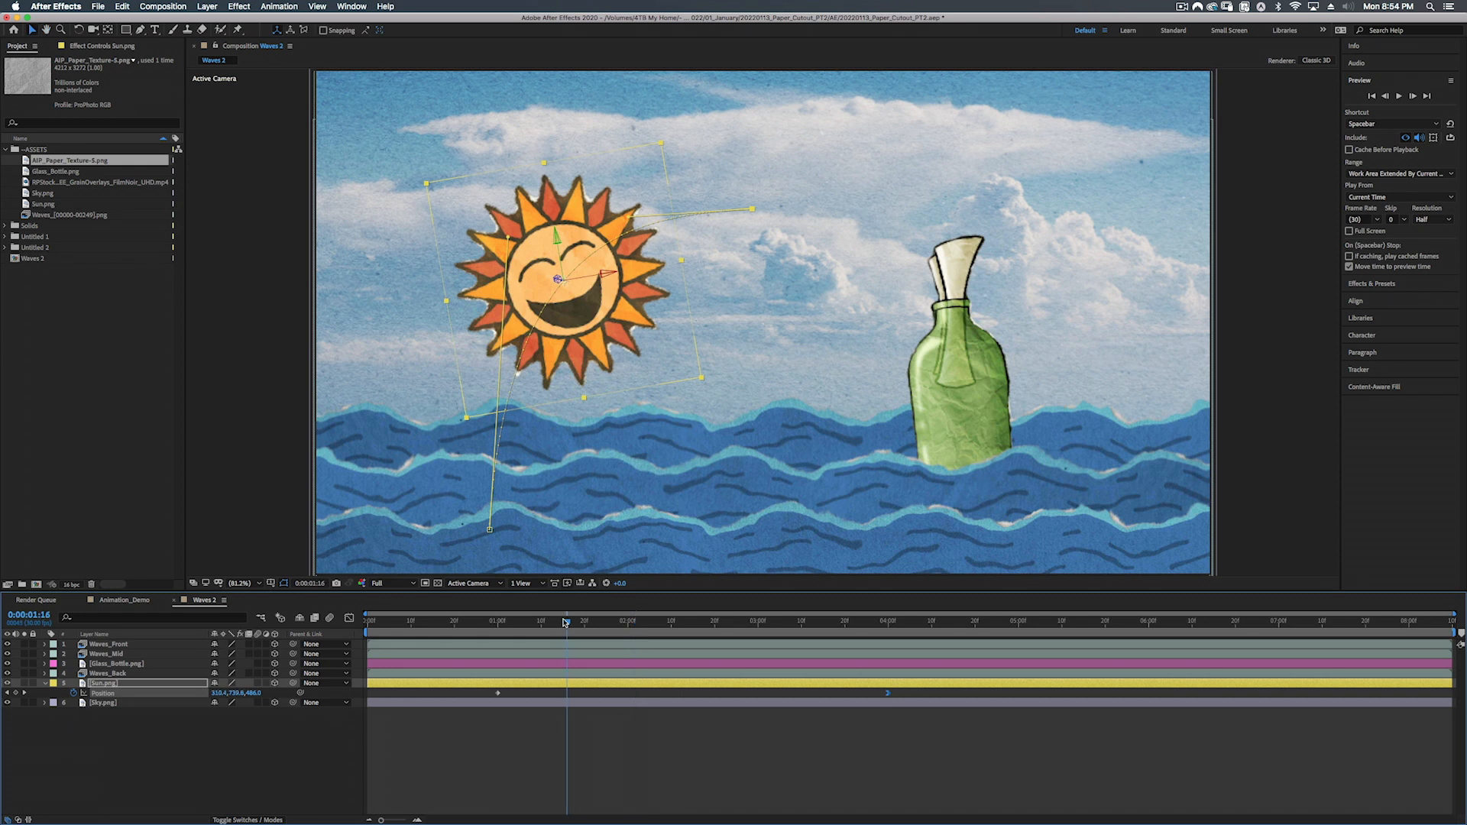
Step: Set the current time to 0:00:00:24 and select the Glass_Bottle.png layer
{"action": "left_click", "coordinate": [432, 621]}
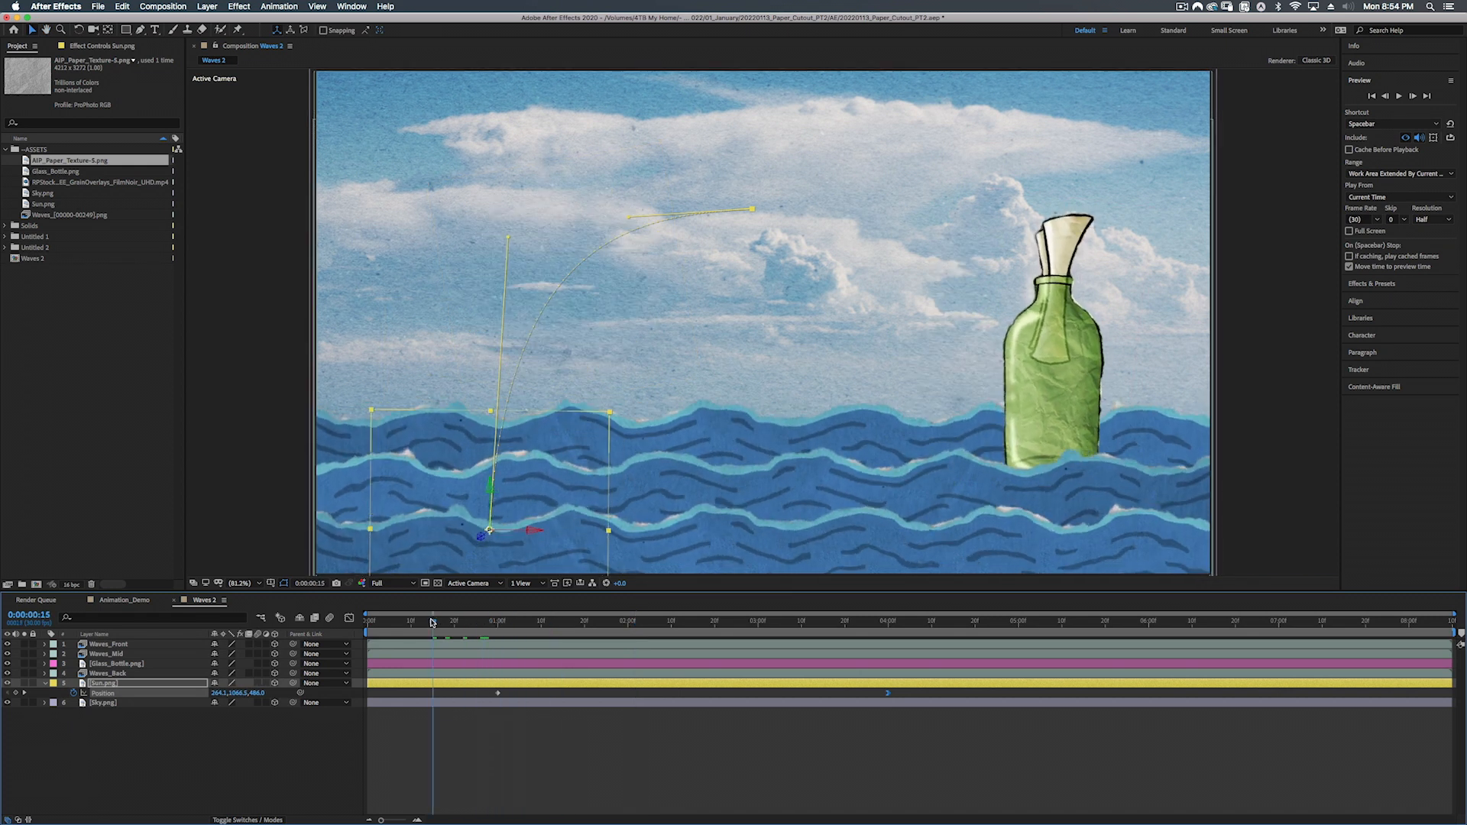
{"action": "left_click_drag", "start_coordinate": [432, 625], "coordinate": [471, 622]}
{"action": "left_click", "coordinate": [454, 666]}
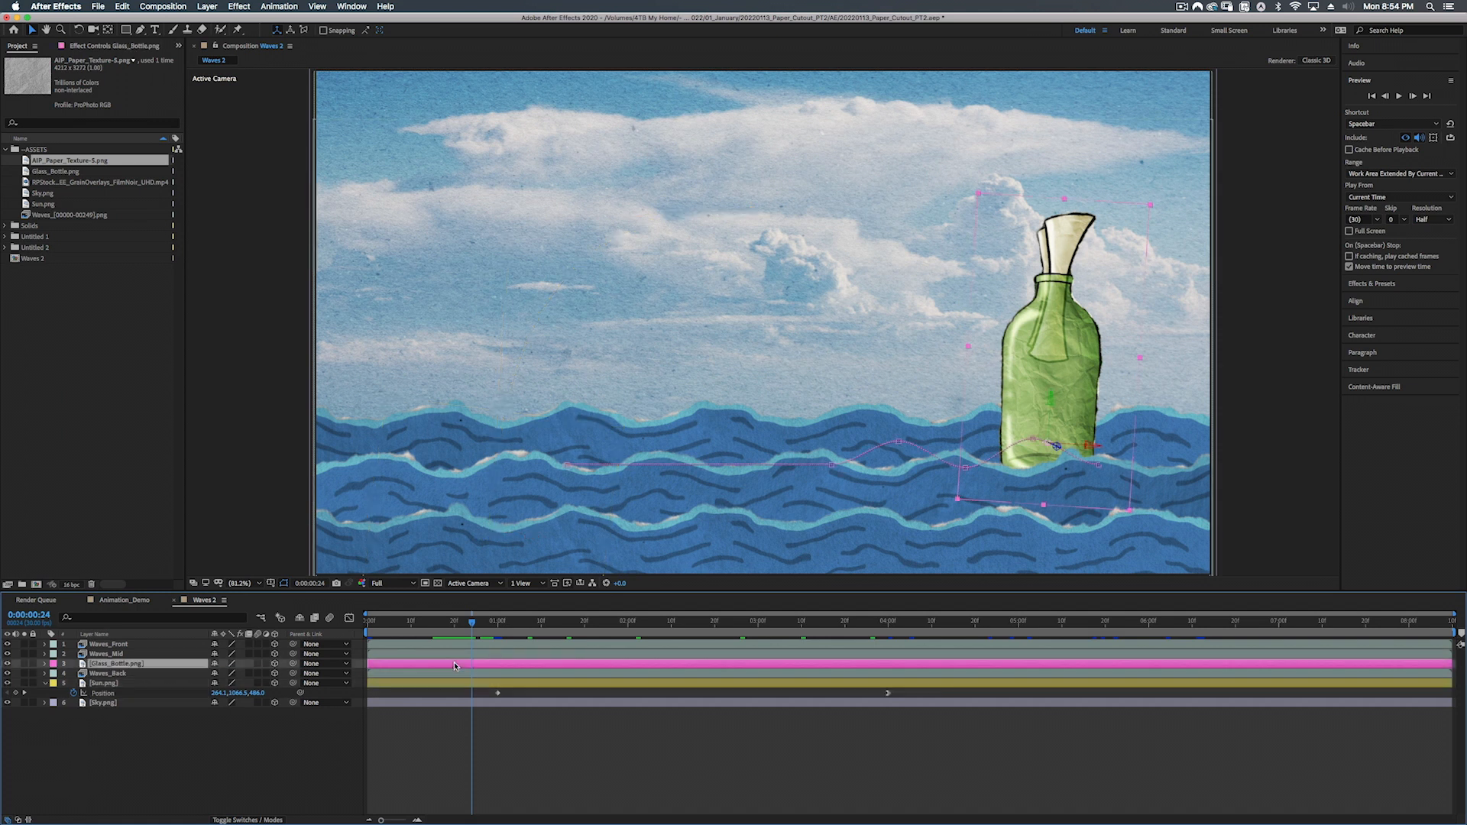
Step: Show the Glass_Bottle keyframes, lower the bottle slightly at its 0:00:01:01 Y Position keyframe, and preview the motion
{"action": "key", "text": "u"}
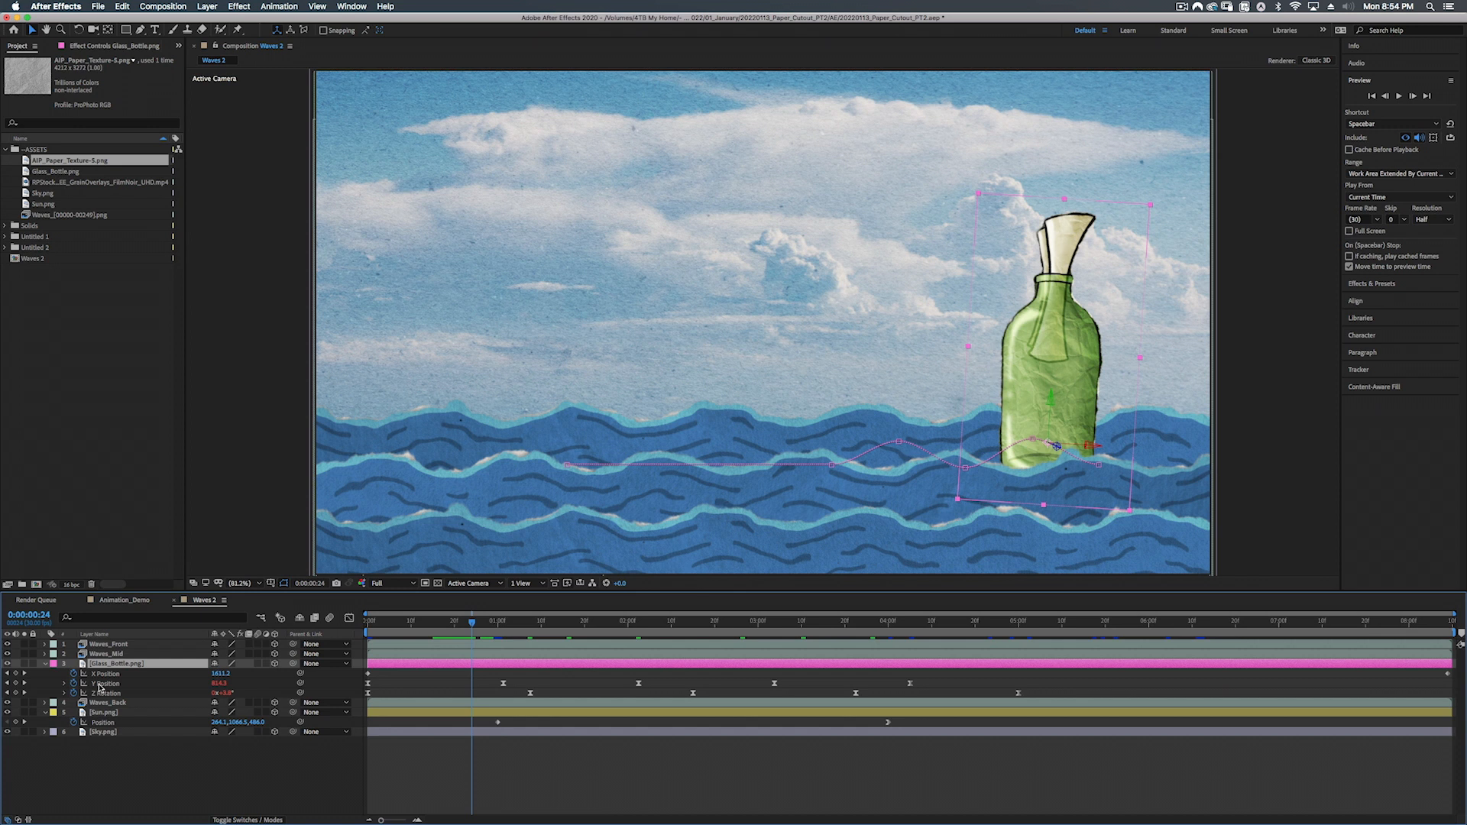
{"action": "left_click", "coordinate": [501, 625]}
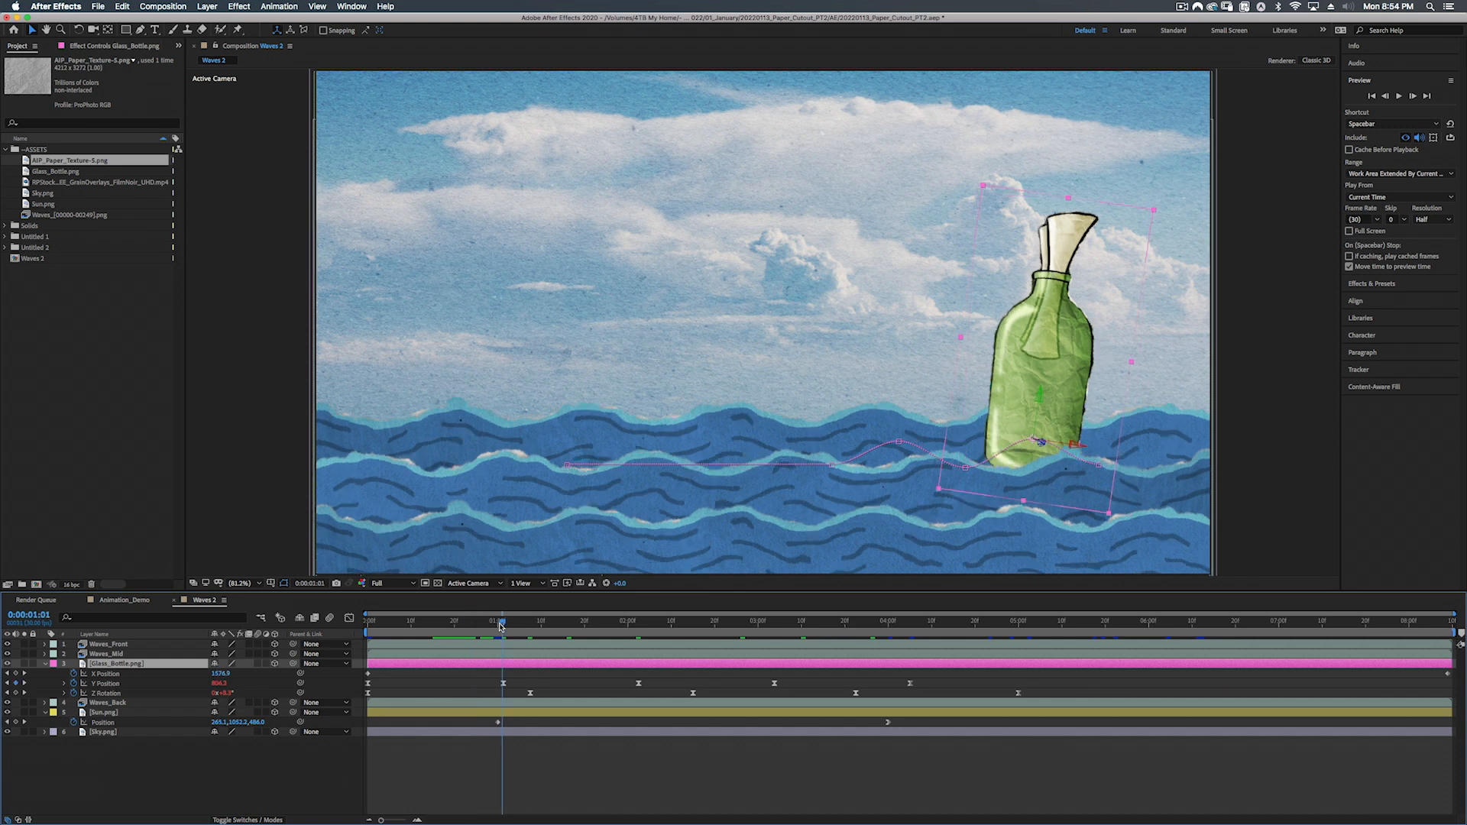
{"action": "left_click", "coordinate": [503, 685]}
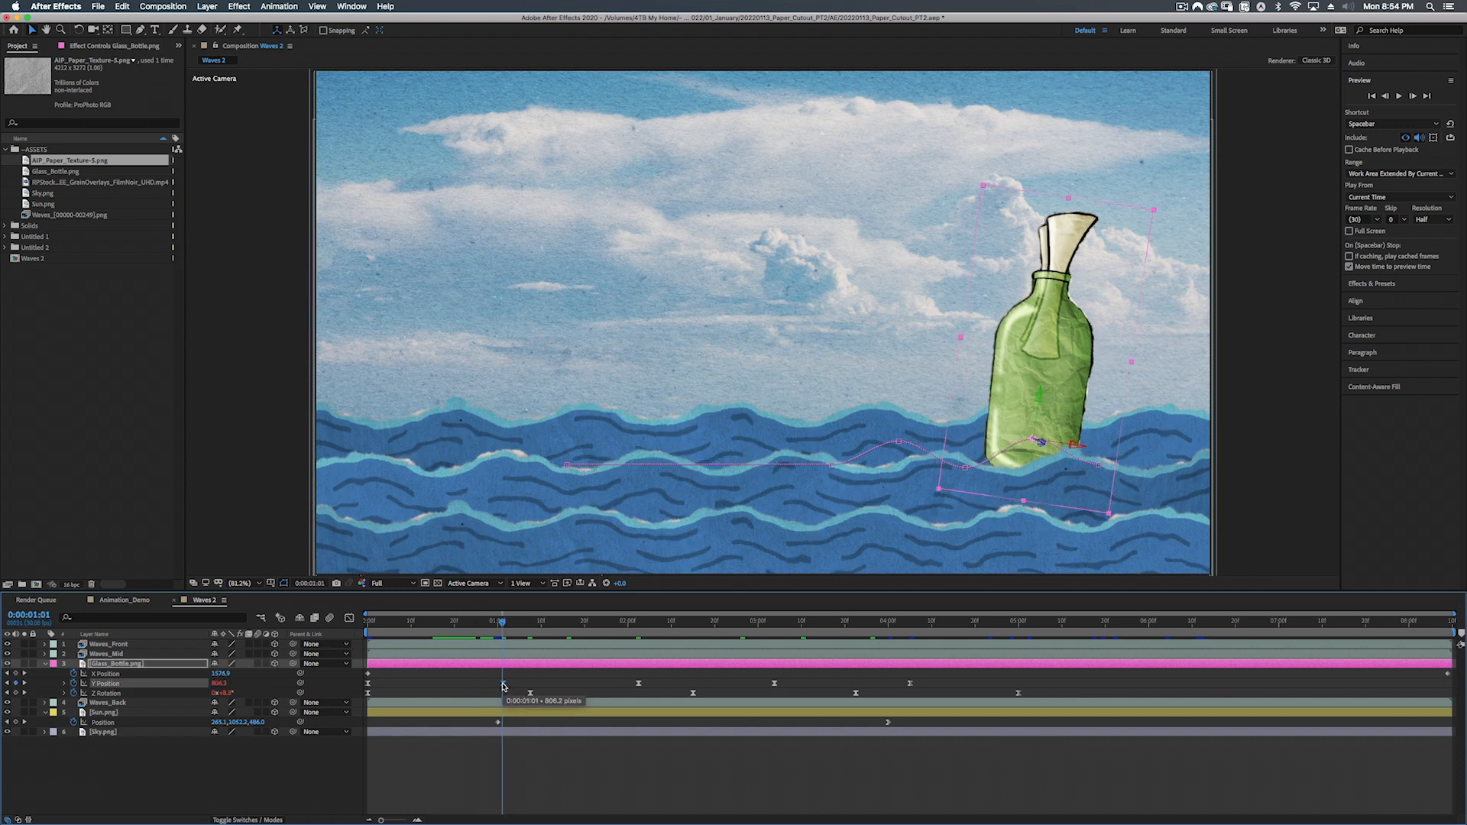
{"action": "mouse_move", "coordinate": [502, 685]}
{"action": "left_mouse_down"}
{"action": "mouse_move", "coordinate": [466, 687]}
{"action": "mouse_move", "coordinate": [498, 685]}
{"action": "left_mouse_up"}
{"action": "left_click_drag", "start_coordinate": [495, 688], "coordinate": [492, 687]}
{"action": "mouse_move", "coordinate": [498, 684]}
{"action": "left_mouse_down"}
{"action": "mouse_move", "coordinate": [532, 689]}
{"action": "mouse_move", "coordinate": [503, 691]}
{"action": "left_mouse_up"}
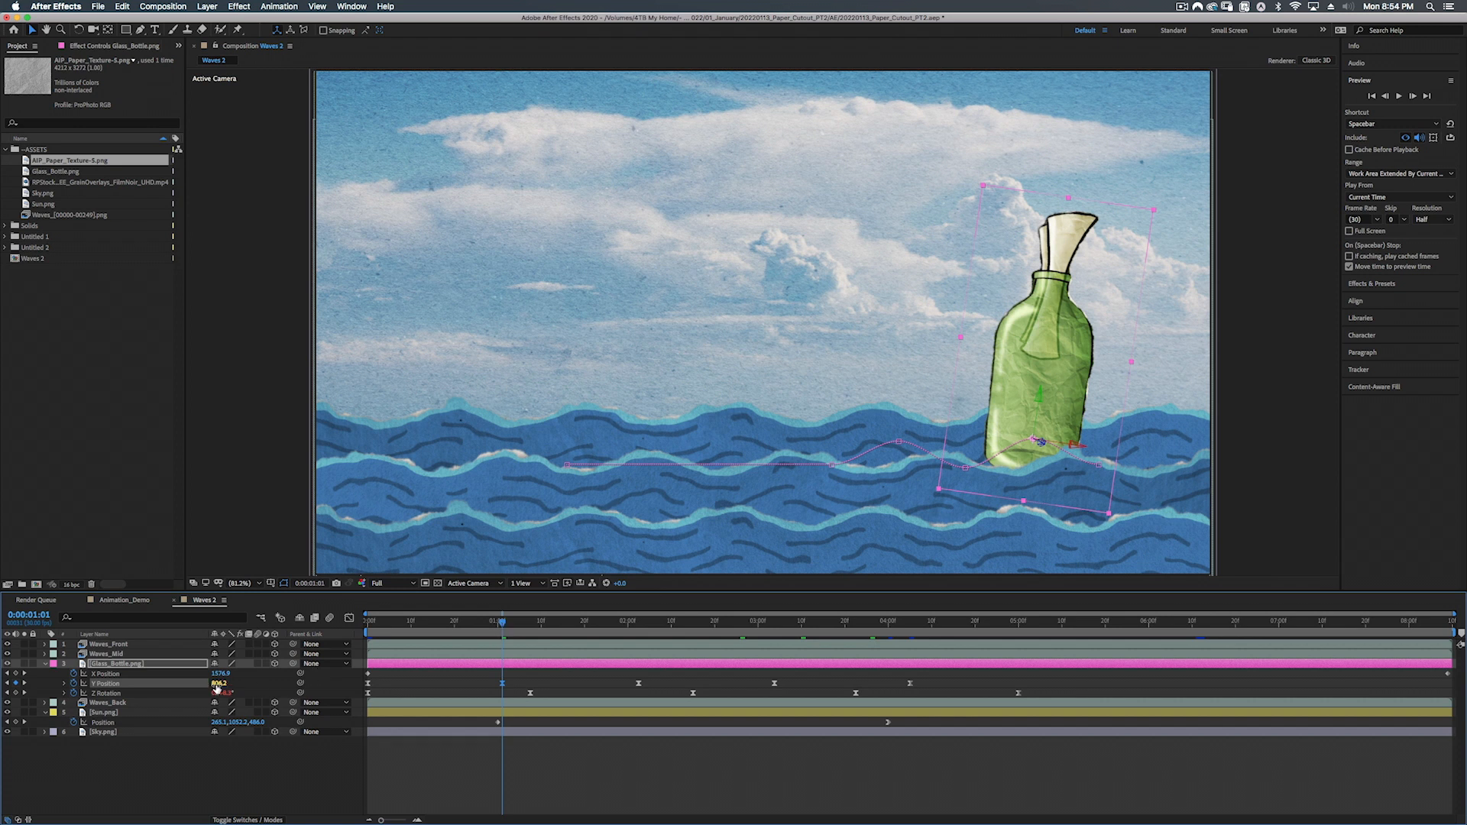
{"action": "left_click_drag", "start_coordinate": [217, 689], "coordinate": [220, 684]}
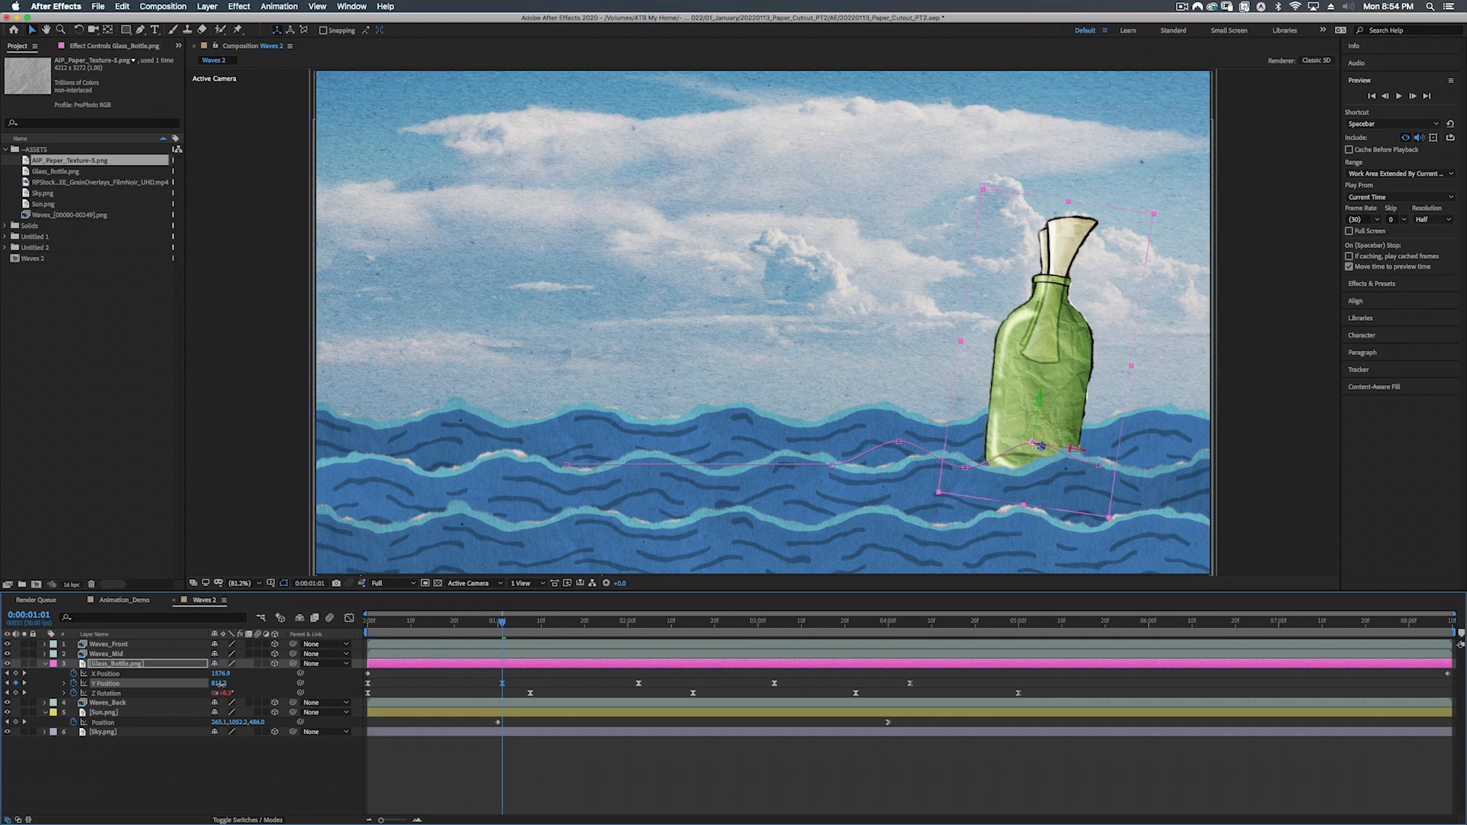
{"action": "key", "text": "space"}
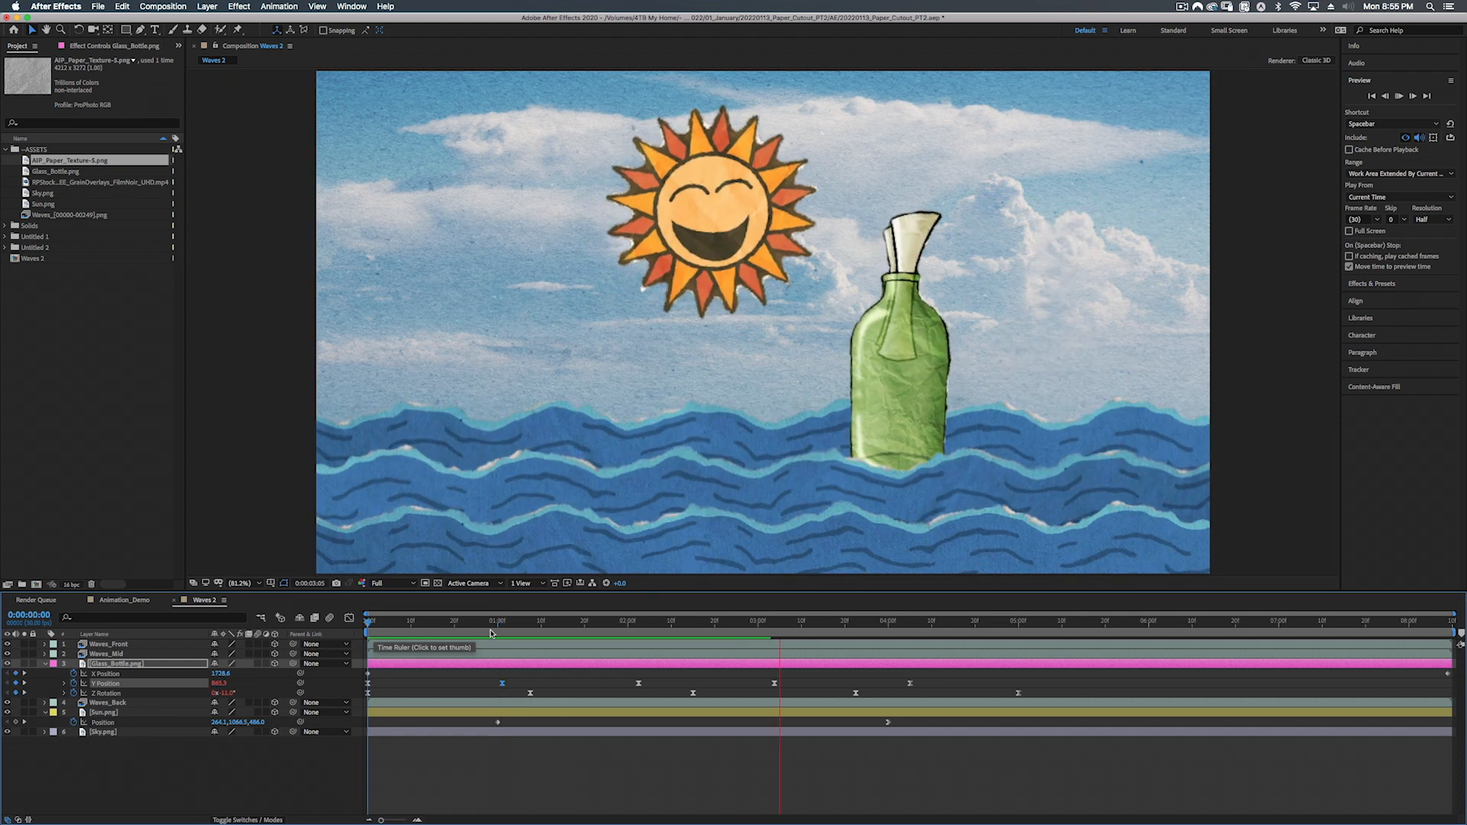
Step: Select all of the bottle's Y Position keyframes and move the bottle down so its whole bobbing path sits deeper in the waves
{"action": "left_click_drag", "start_coordinate": [944, 680], "coordinate": [365, 688]}
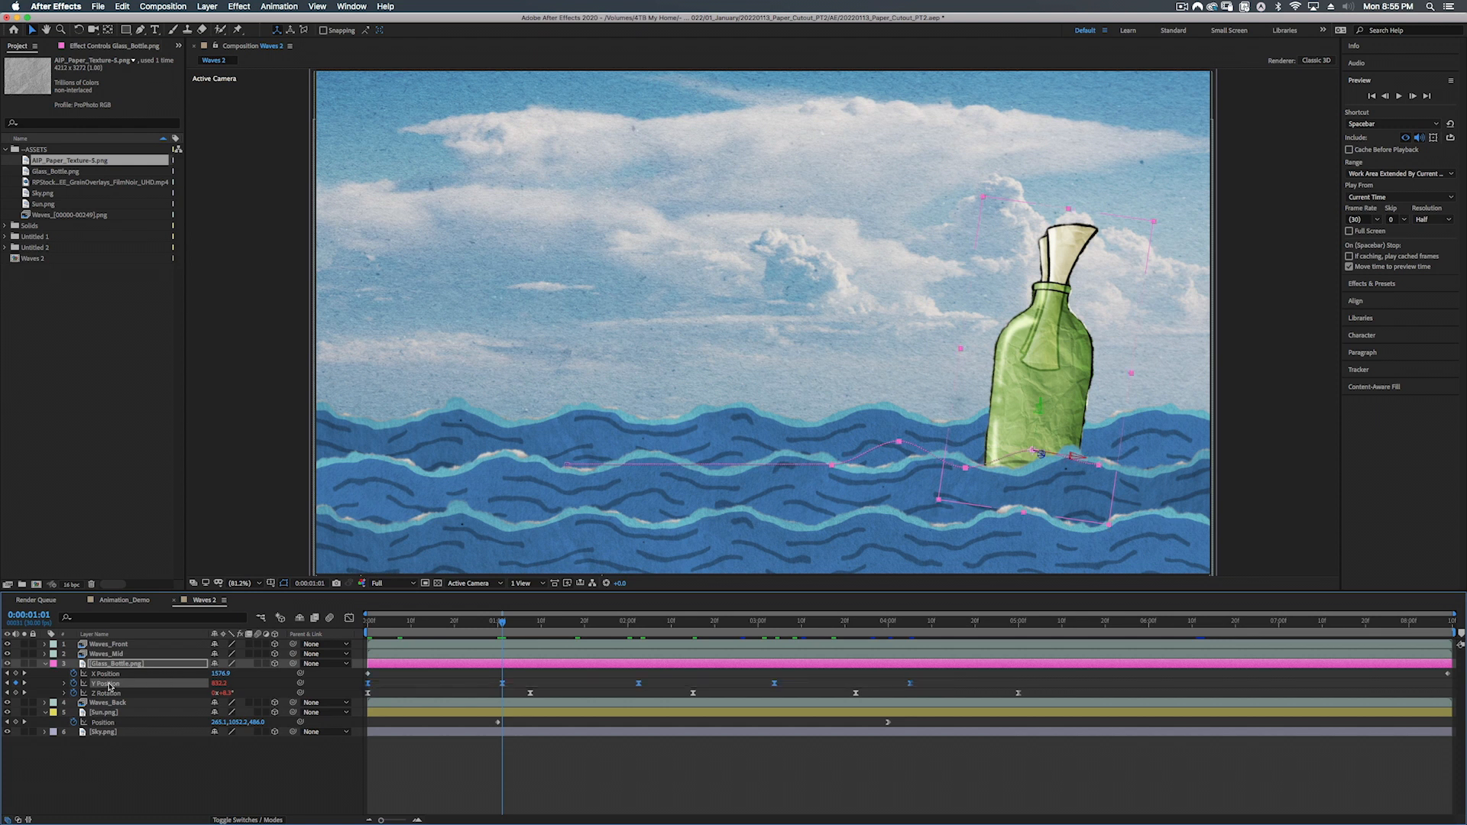
{"action": "left_click_drag", "start_coordinate": [502, 625], "coordinate": [502, 626]}
{"action": "left_click", "coordinate": [1033, 347]}
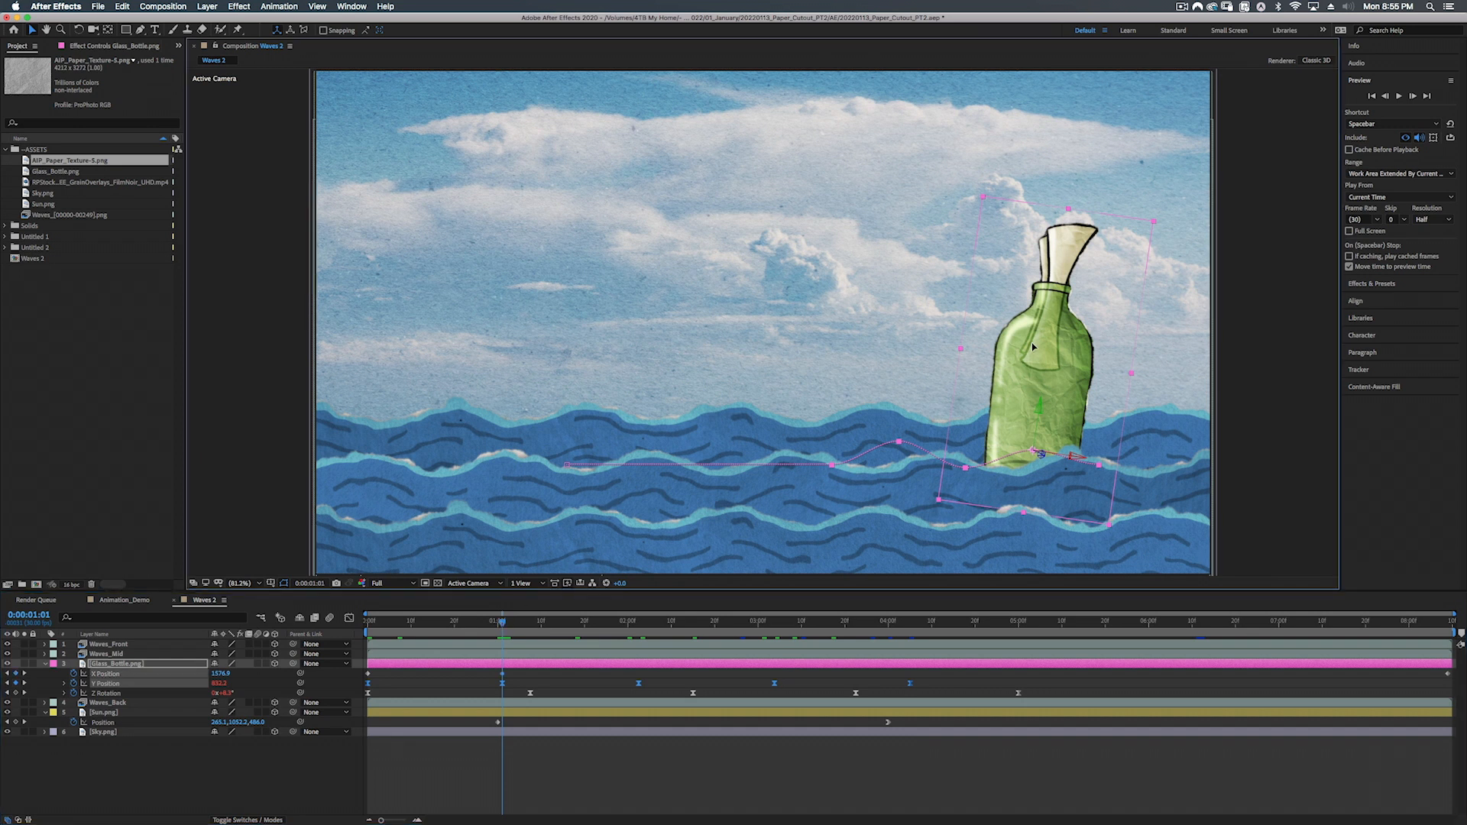
{"action": "left_click_drag", "start_coordinate": [1033, 348], "coordinate": [1034, 358]}
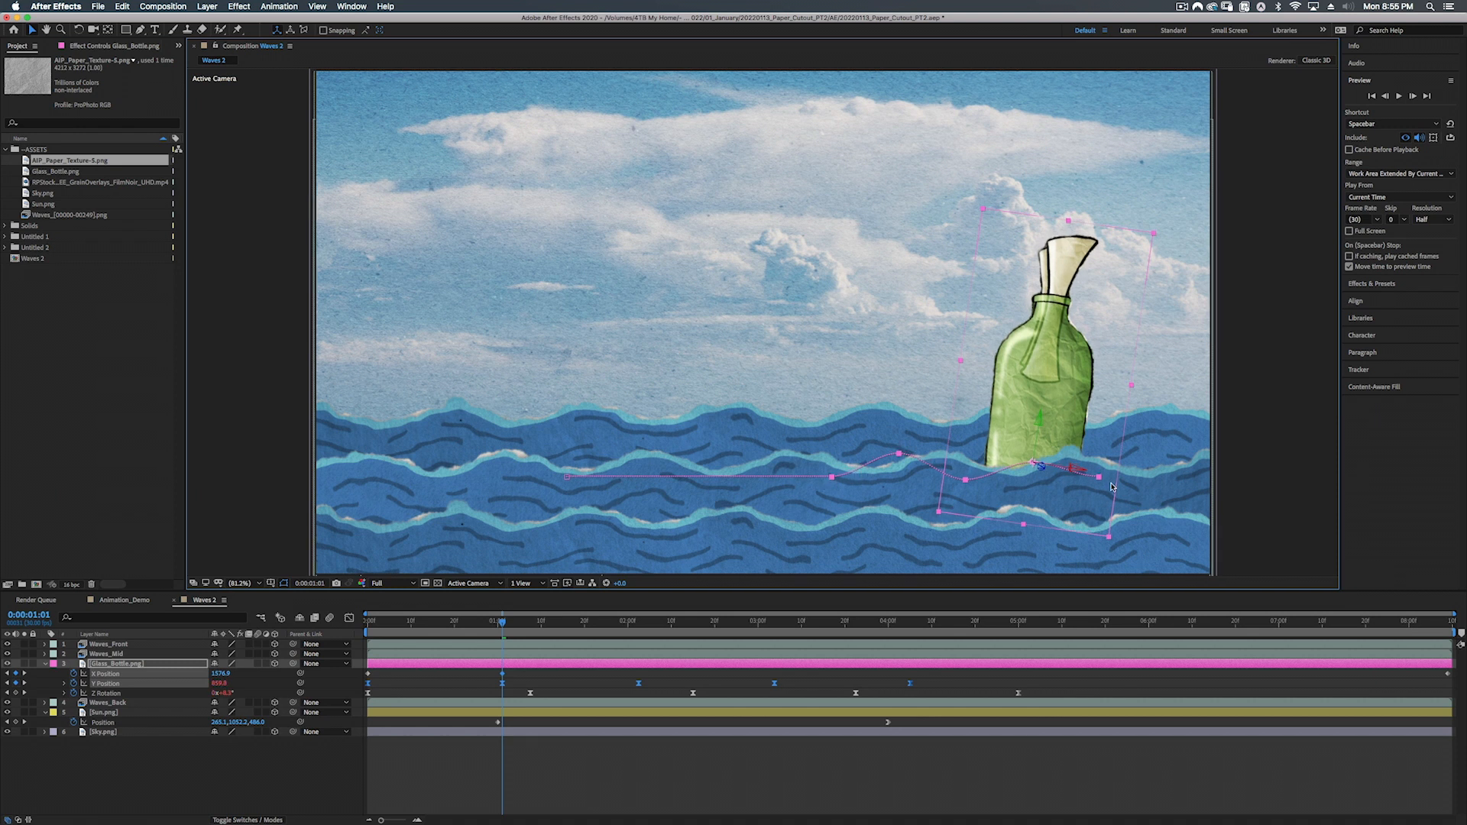
Step: Delete the stray X Position keyframe at 0:00:01:01 on the Glass_Bottle layer
{"action": "left_click_drag", "start_coordinate": [502, 622], "coordinate": [394, 622]}
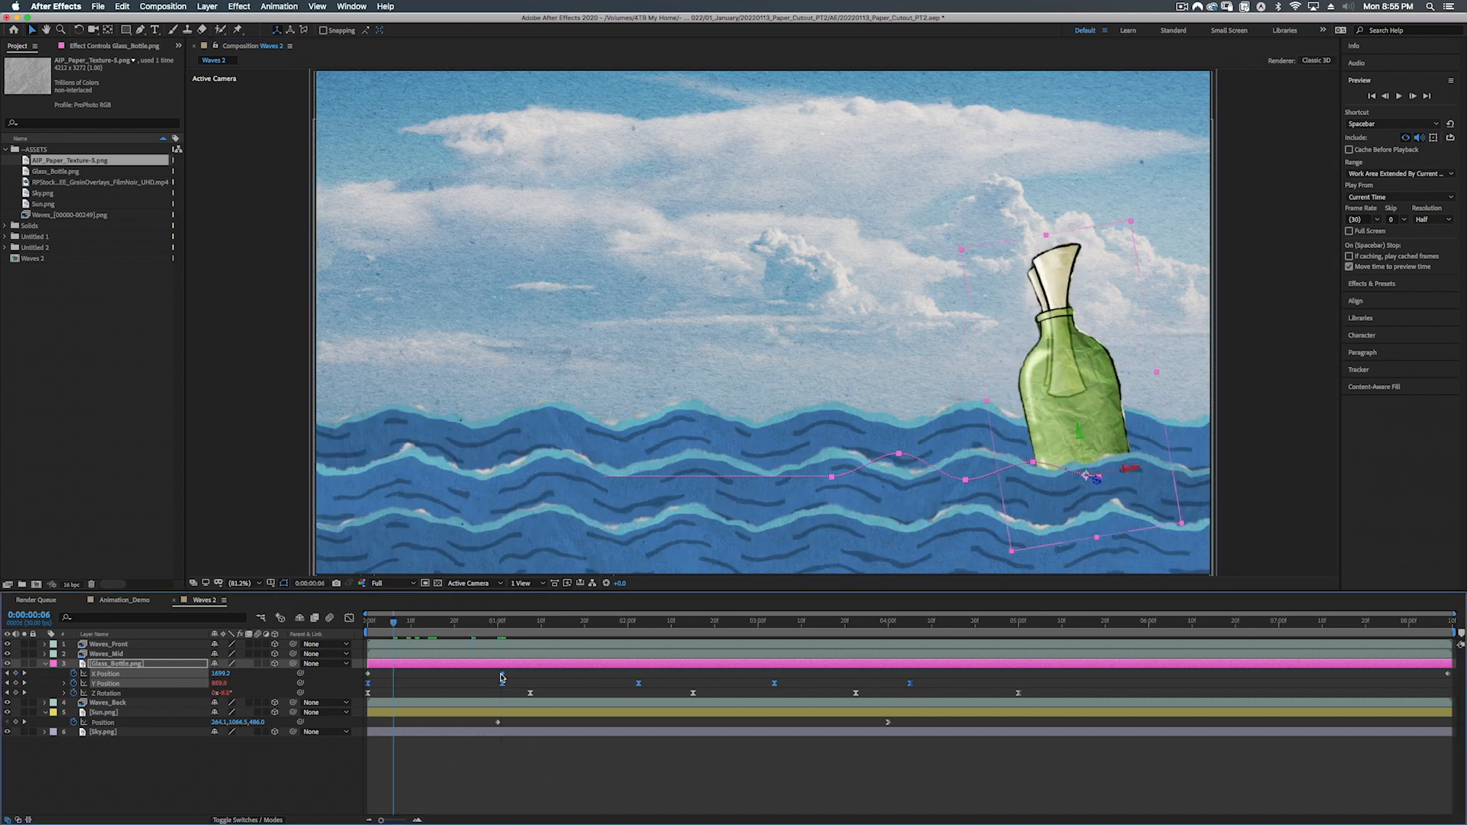
{"action": "left_click", "coordinate": [490, 678]}
{"action": "left_click", "coordinate": [502, 675]}
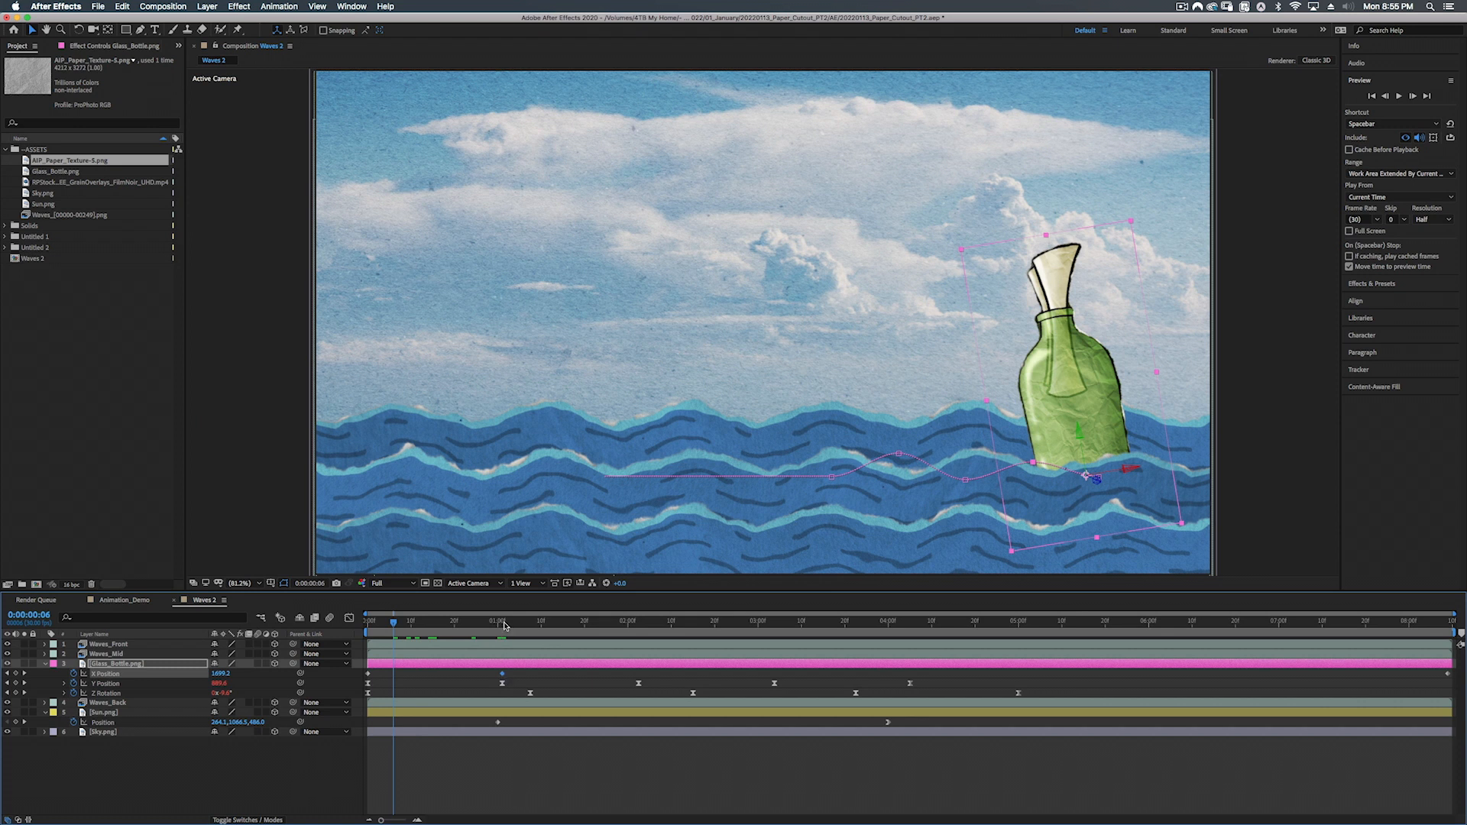
{"action": "left_click", "coordinate": [502, 623]}
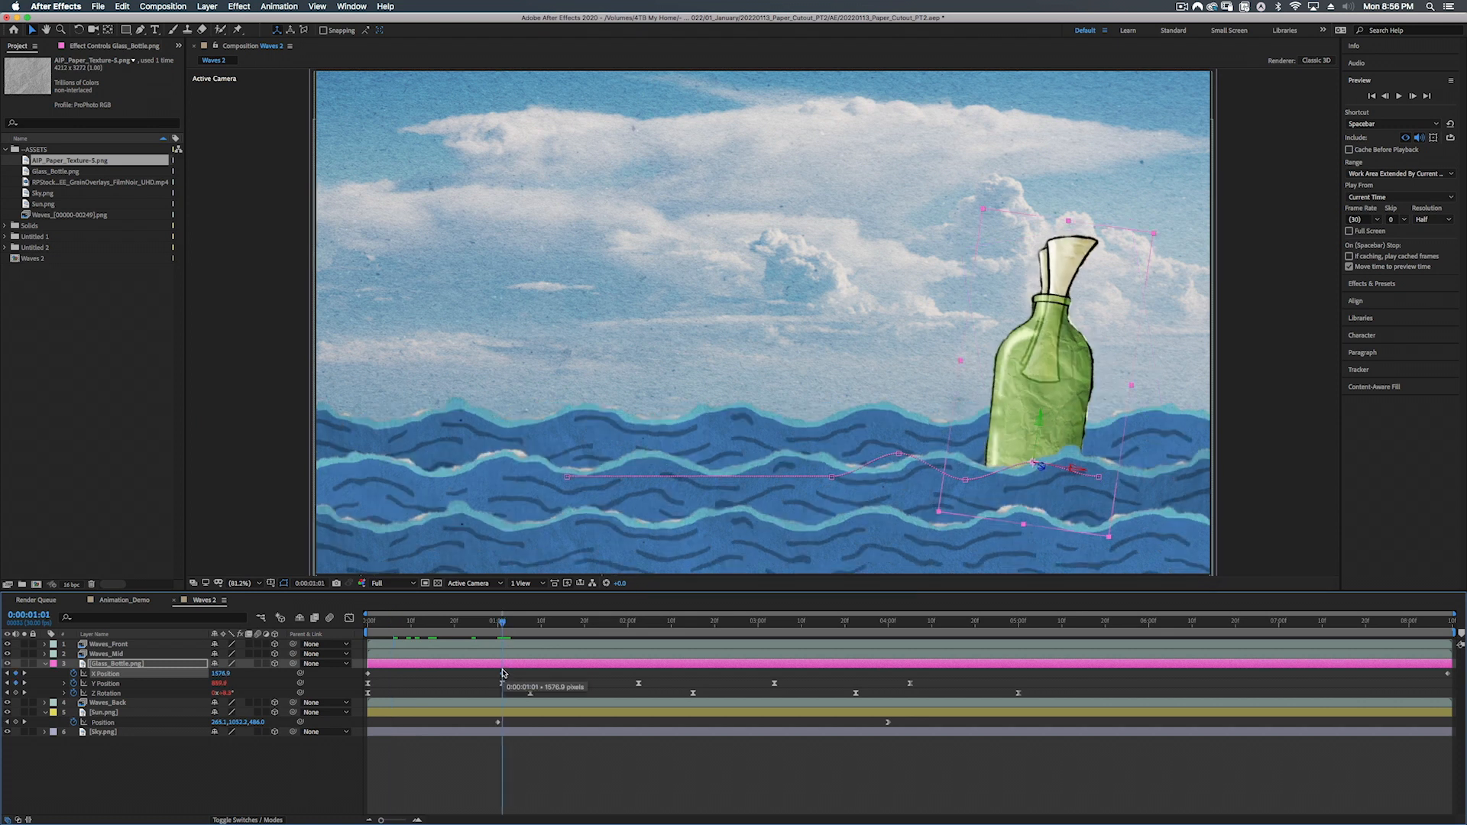
{"action": "key", "text": "Delete"}
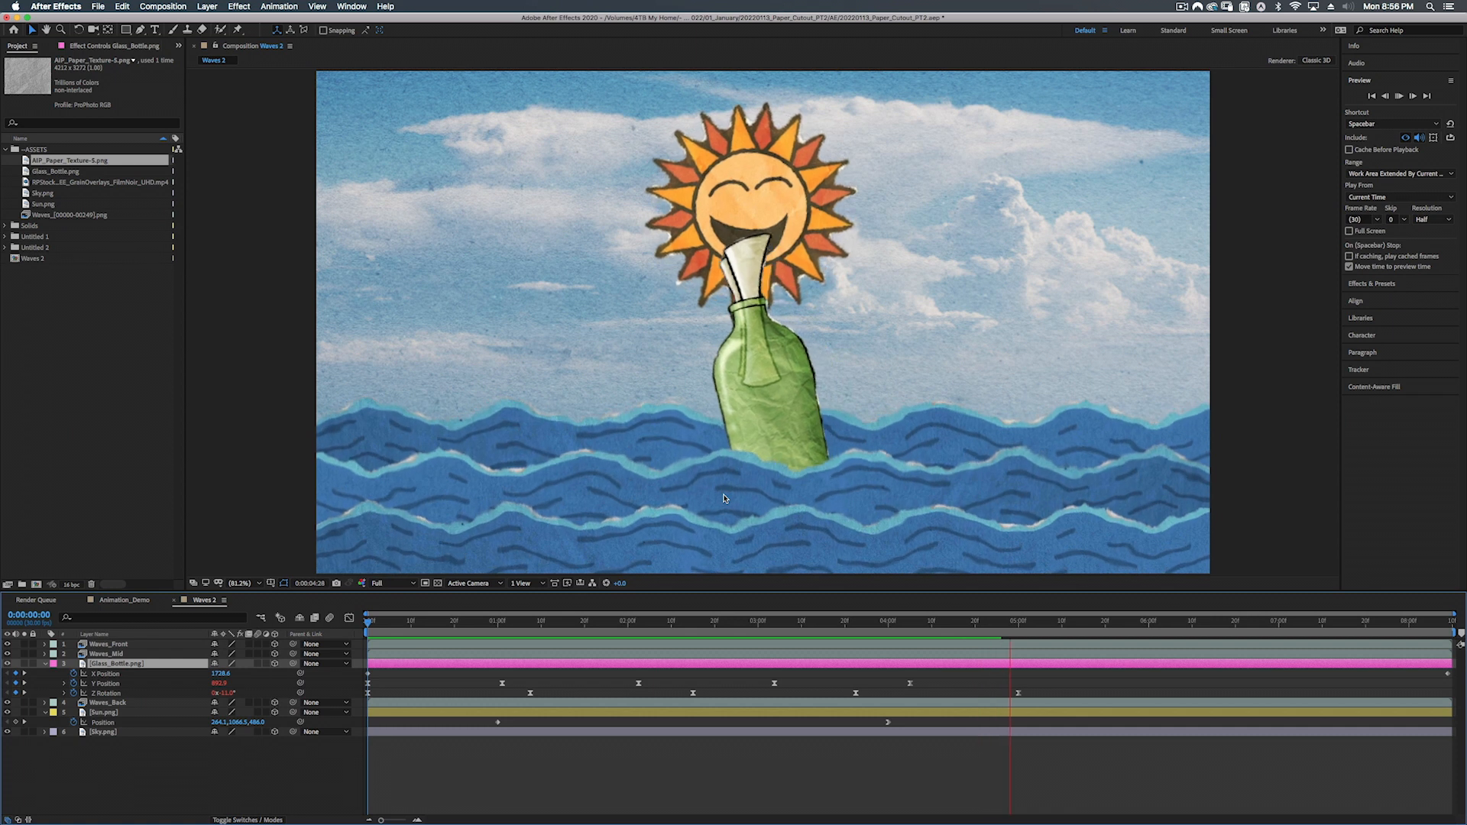
Step: Add a white Point light with 100% intensity, Casts Shadows enabled and 10 px shadow diffusion, and raise it above the waves
{"action": "left_click", "coordinate": [44, 663]}
{"action": "left_click", "coordinate": [44, 683]}
{"action": "left_click", "coordinate": [840, 445]}
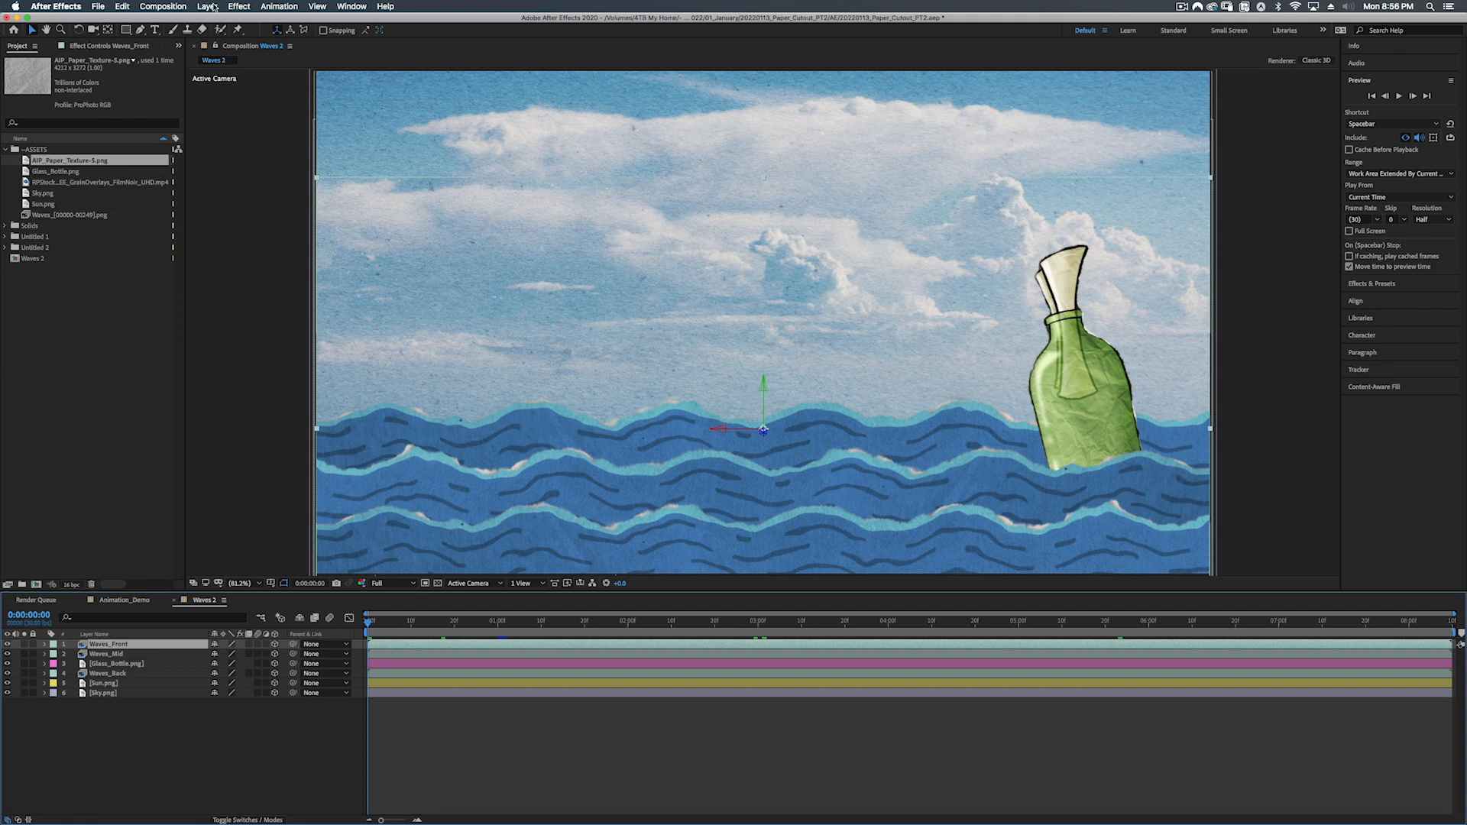
{"action": "left_click", "coordinate": [206, 7]}
{"action": "mouse_move", "coordinate": [217, 21]}
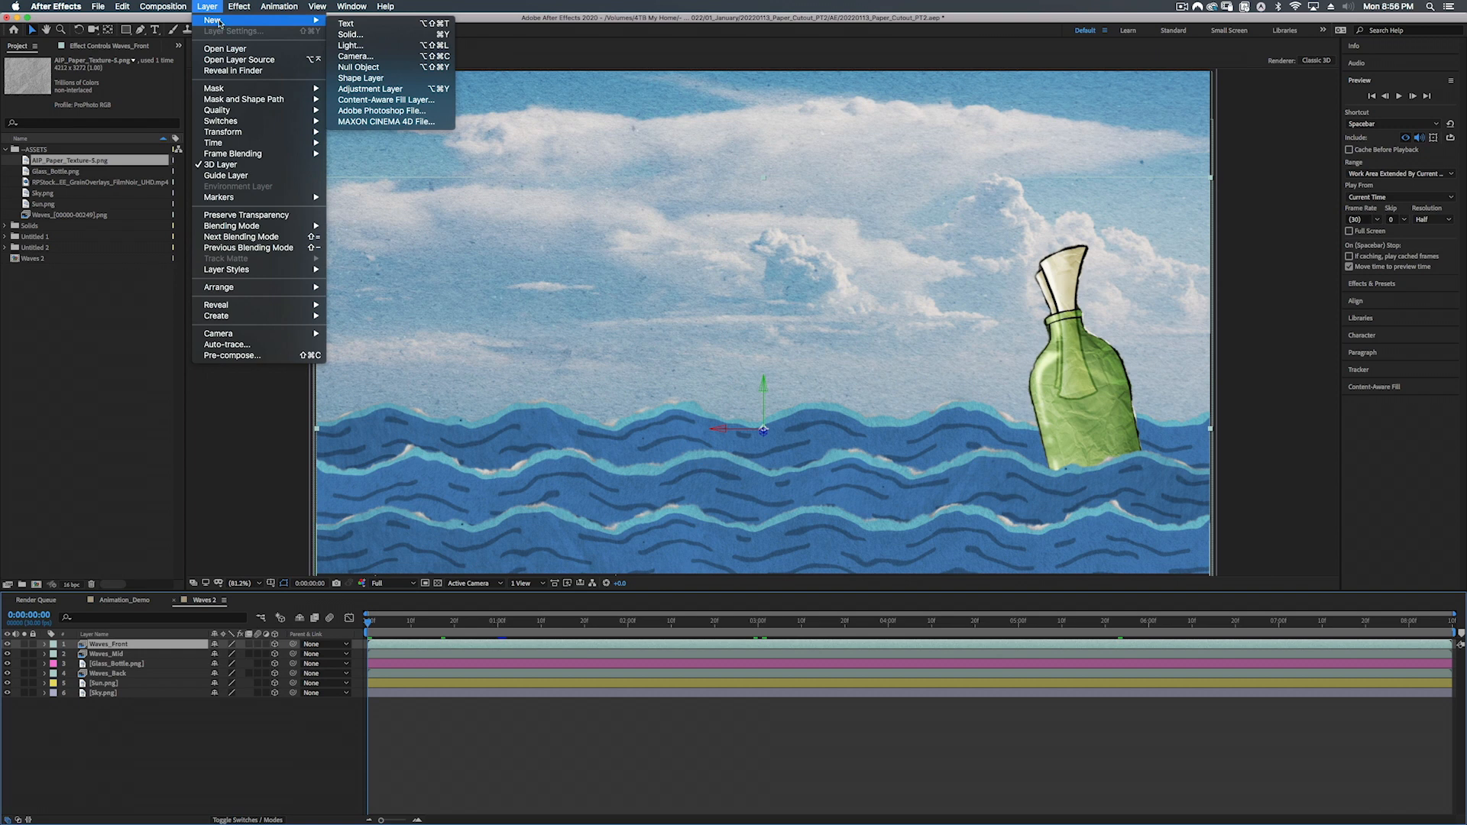
{"action": "left_click", "coordinate": [349, 45]}
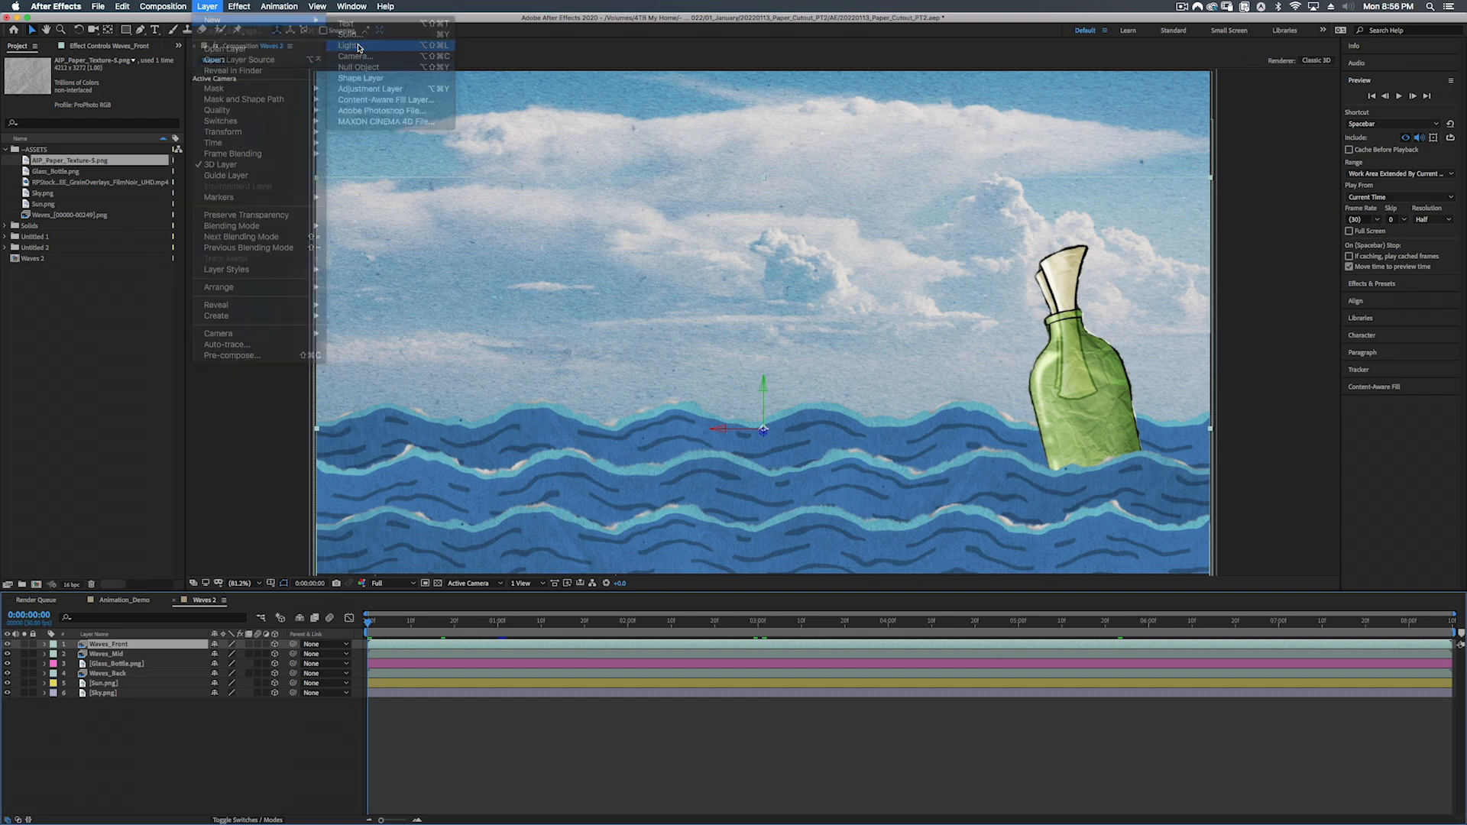
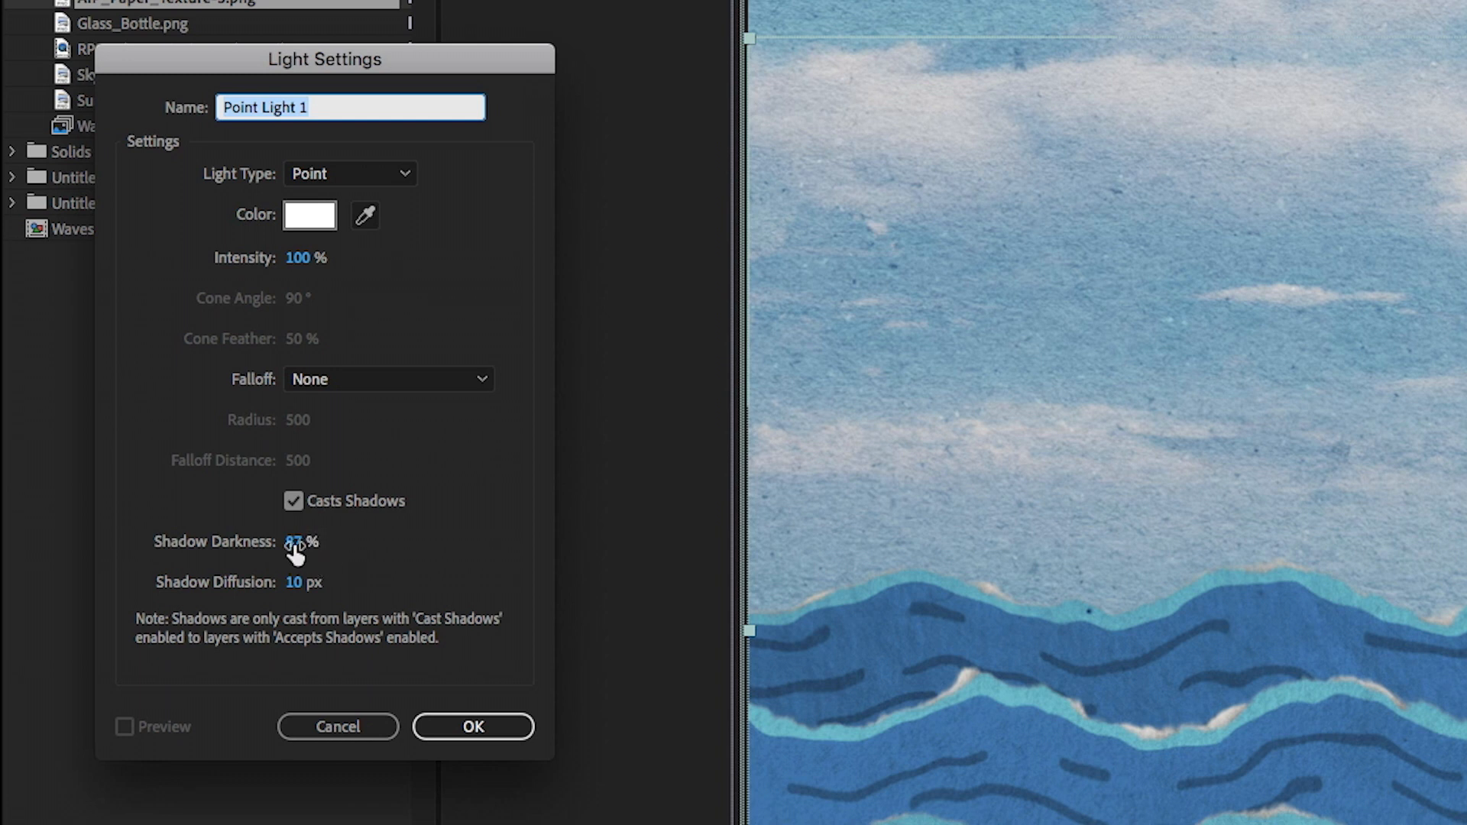
{"action": "left_click", "coordinate": [481, 725]}
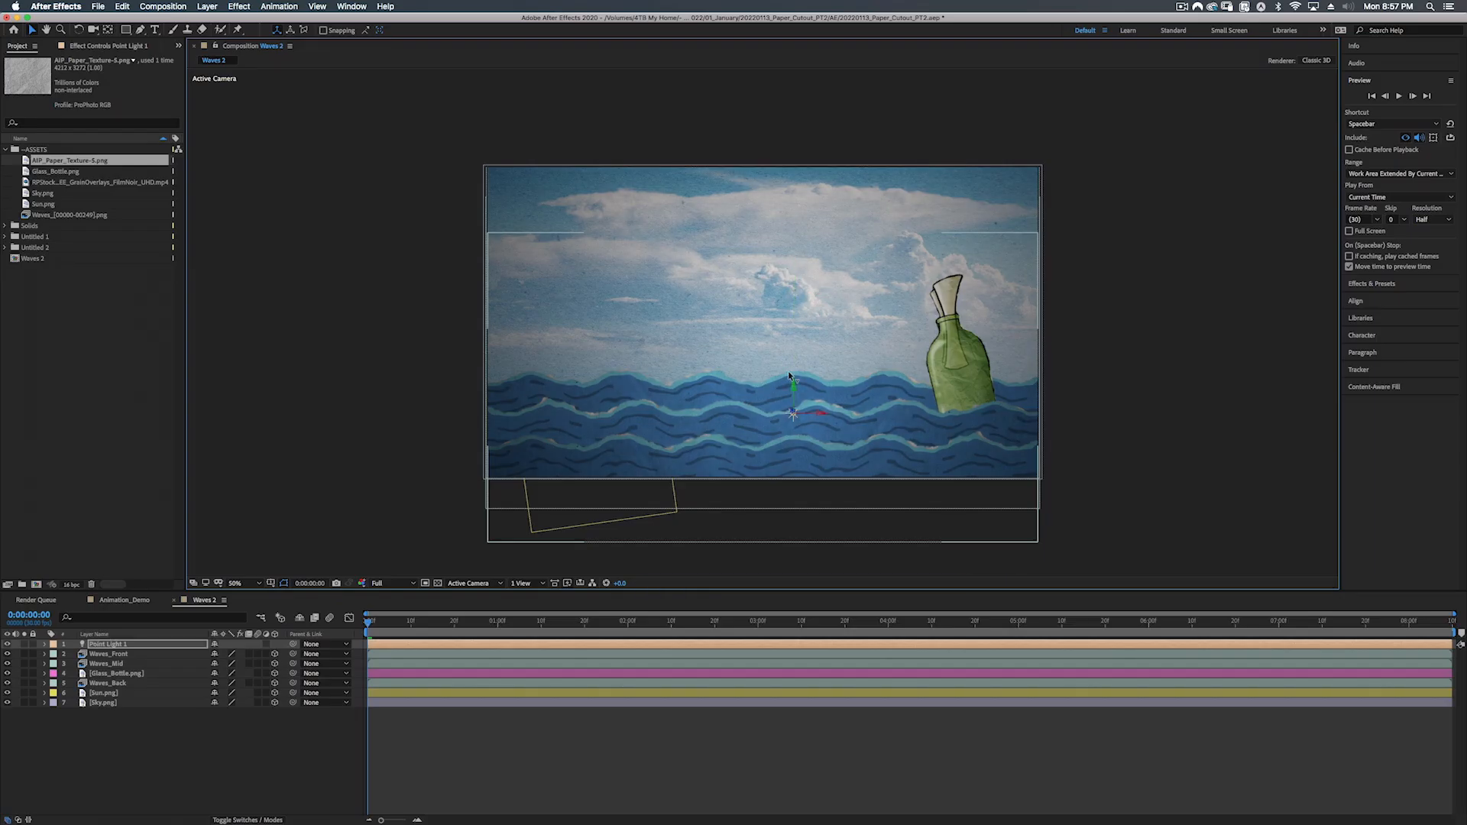
{"action": "mouse_move", "coordinate": [790, 376]}
{"action": "left_mouse_down"}
{"action": "mouse_move", "coordinate": [806, 249]}
{"action": "mouse_move", "coordinate": [805, 362]}
{"action": "left_mouse_up"}
{"action": "mouse_move", "coordinate": [808, 295]}
{"action": "left_mouse_down"}
{"action": "mouse_move", "coordinate": [804, 317]}
{"action": "mouse_move", "coordinate": [805, 282]}
{"action": "mouse_move", "coordinate": [807, 309]}
{"action": "left_mouse_up"}
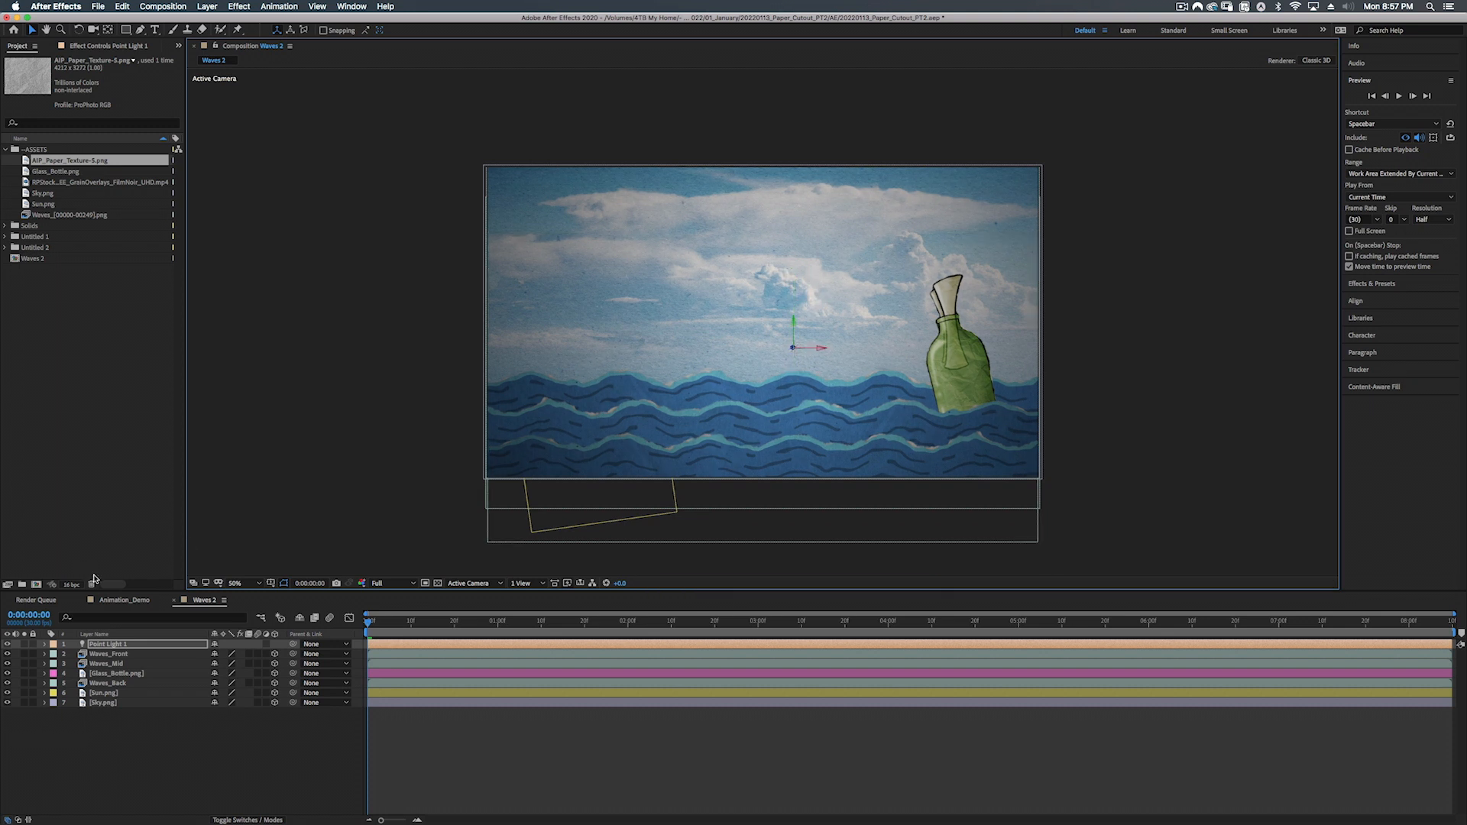
Step: Turn on Casts Shadows in the material options of the Waves_Front layer
{"action": "left_click", "coordinate": [111, 655]}
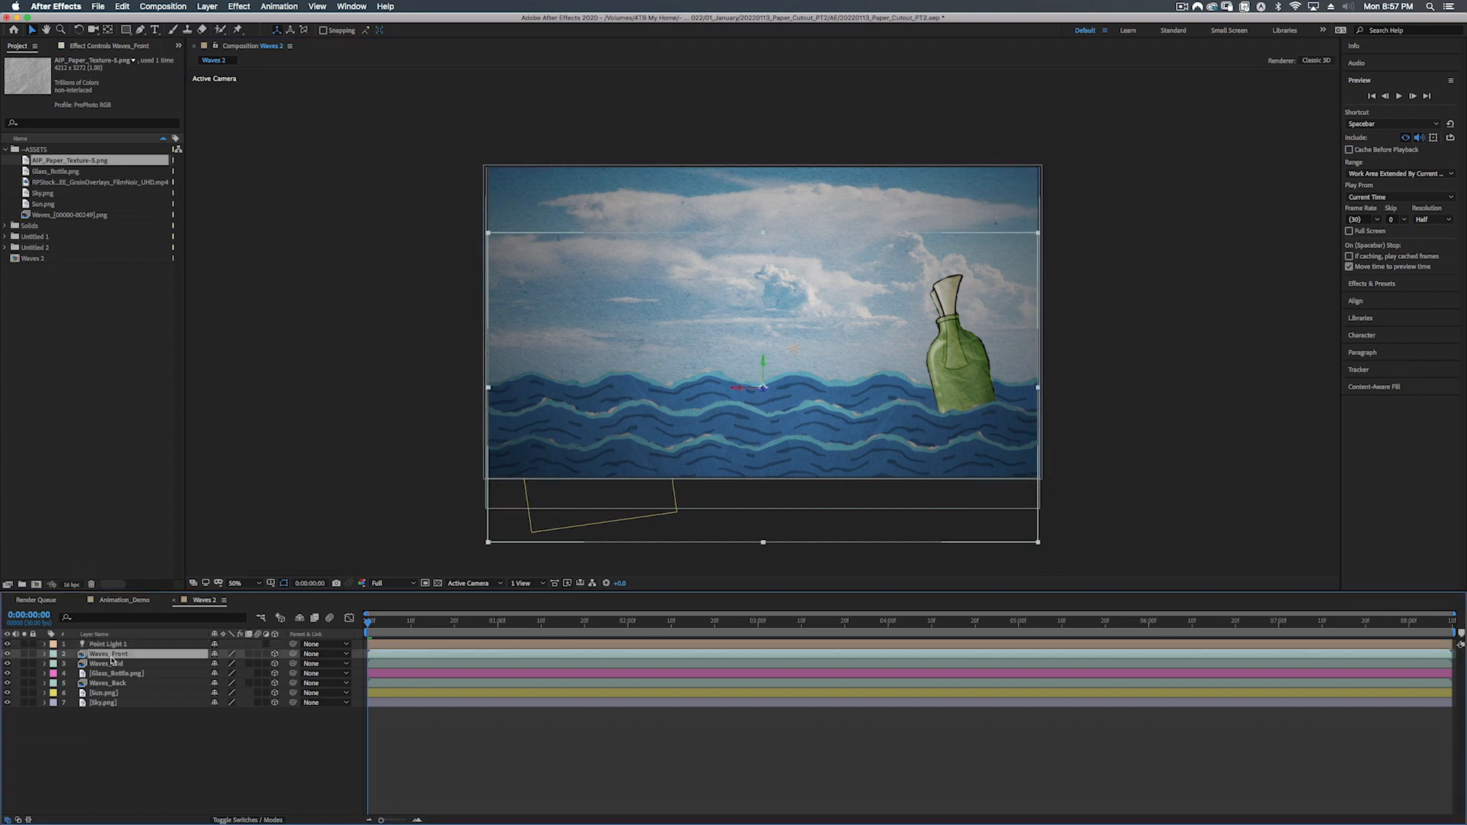
{"action": "key", "text": "a"}
{"action": "key", "text": "a"}
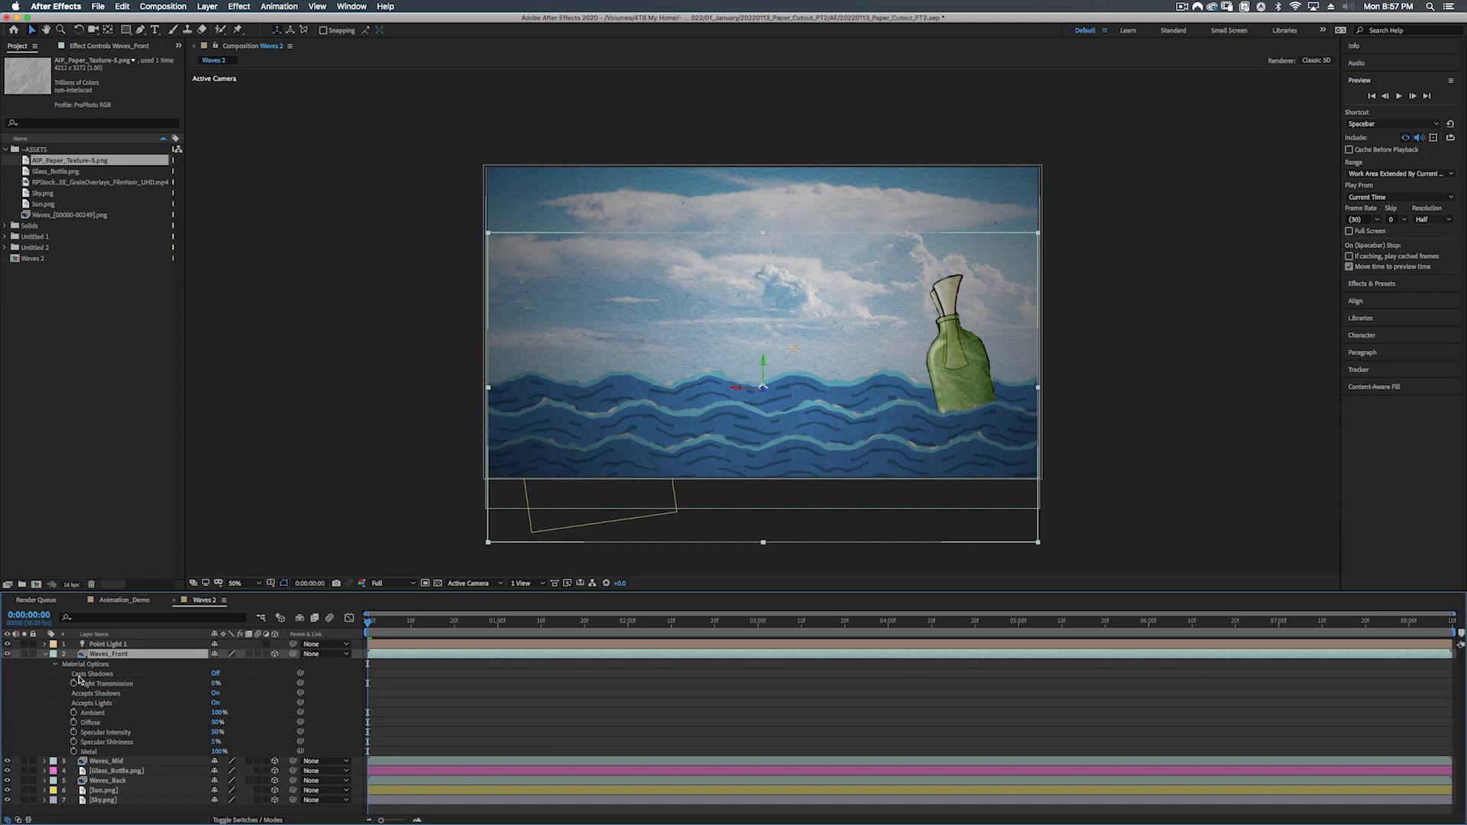
{"action": "left_click", "coordinate": [216, 674]}
Step: Move the point light down to the crest line of the front waves and collapse the Waves_Front properties
{"action": "left_click", "coordinate": [107, 644]}
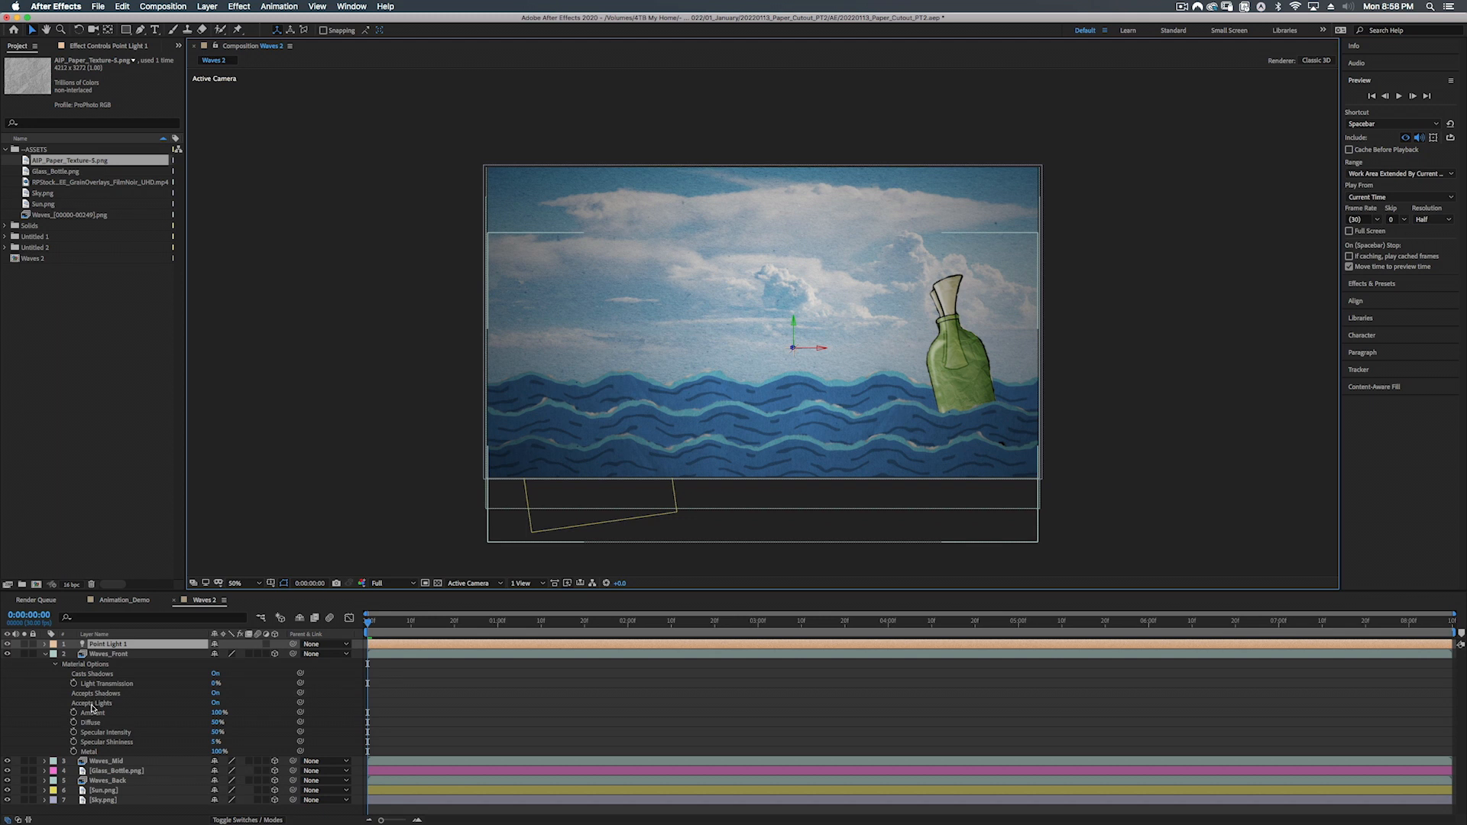
{"action": "left_click", "coordinate": [213, 694]}
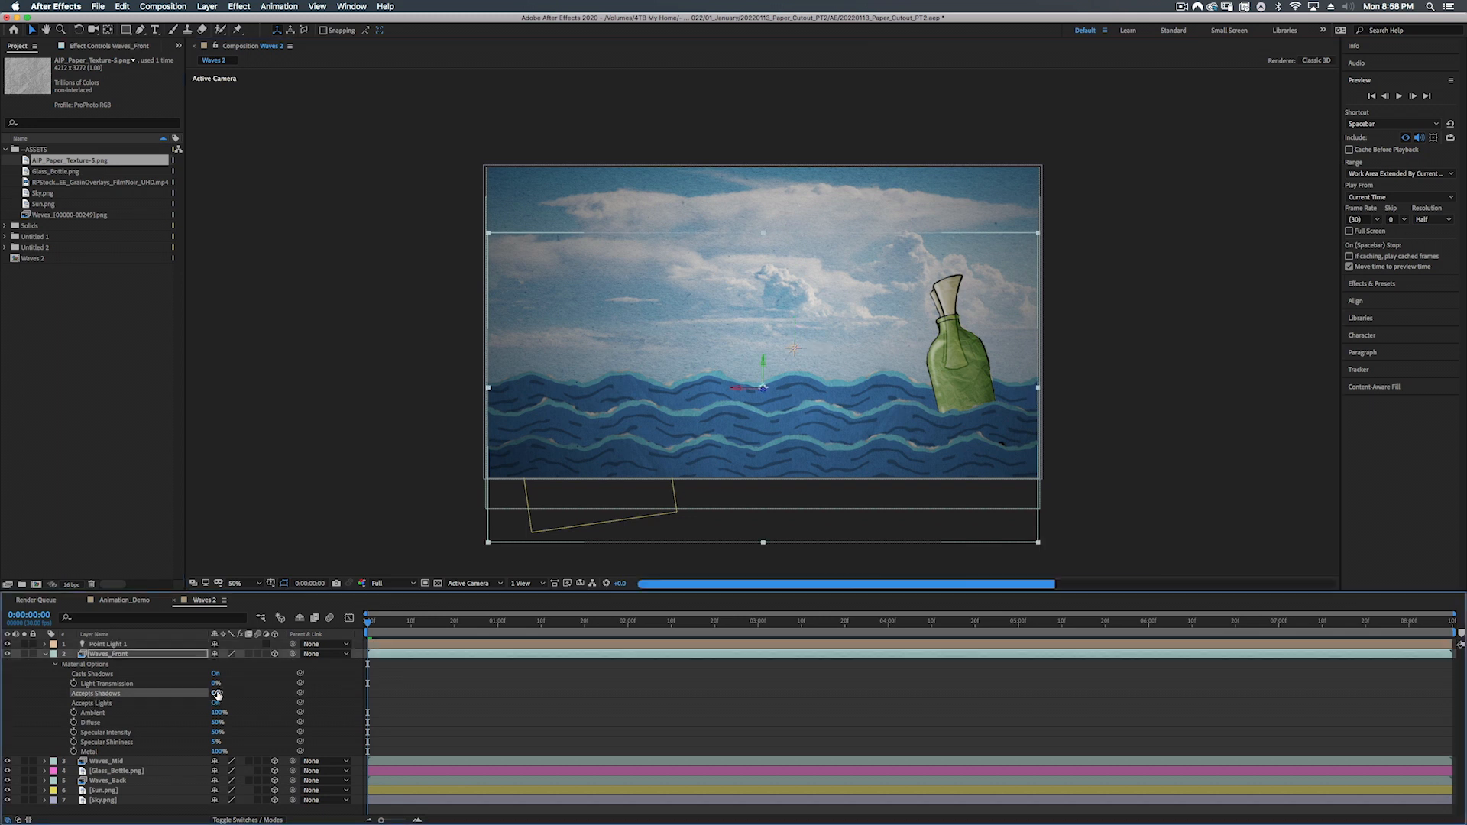
{"action": "left_click", "coordinate": [108, 645]}
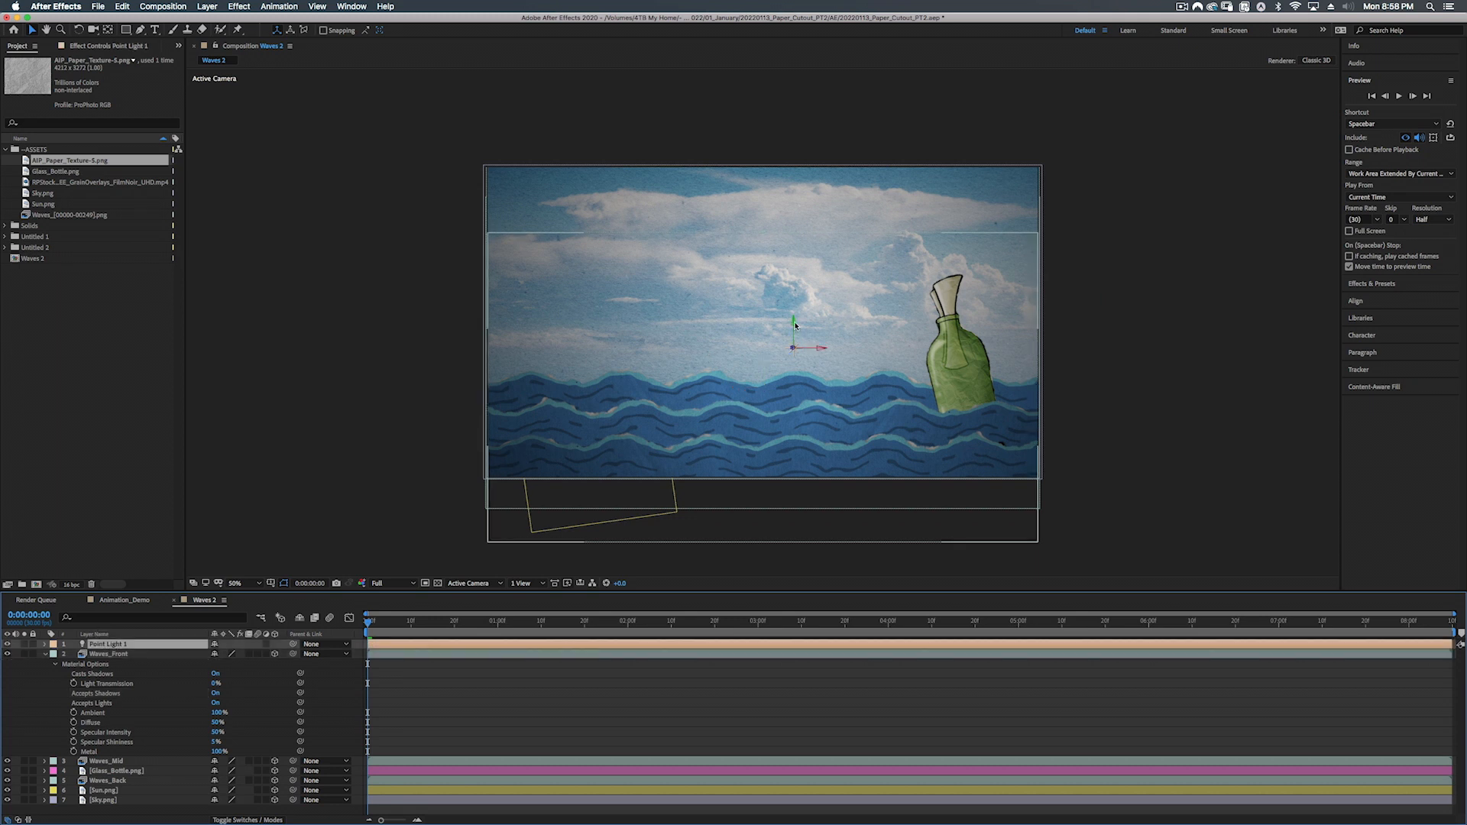
{"action": "left_click_drag", "start_coordinate": [795, 325], "coordinate": [795, 398]}
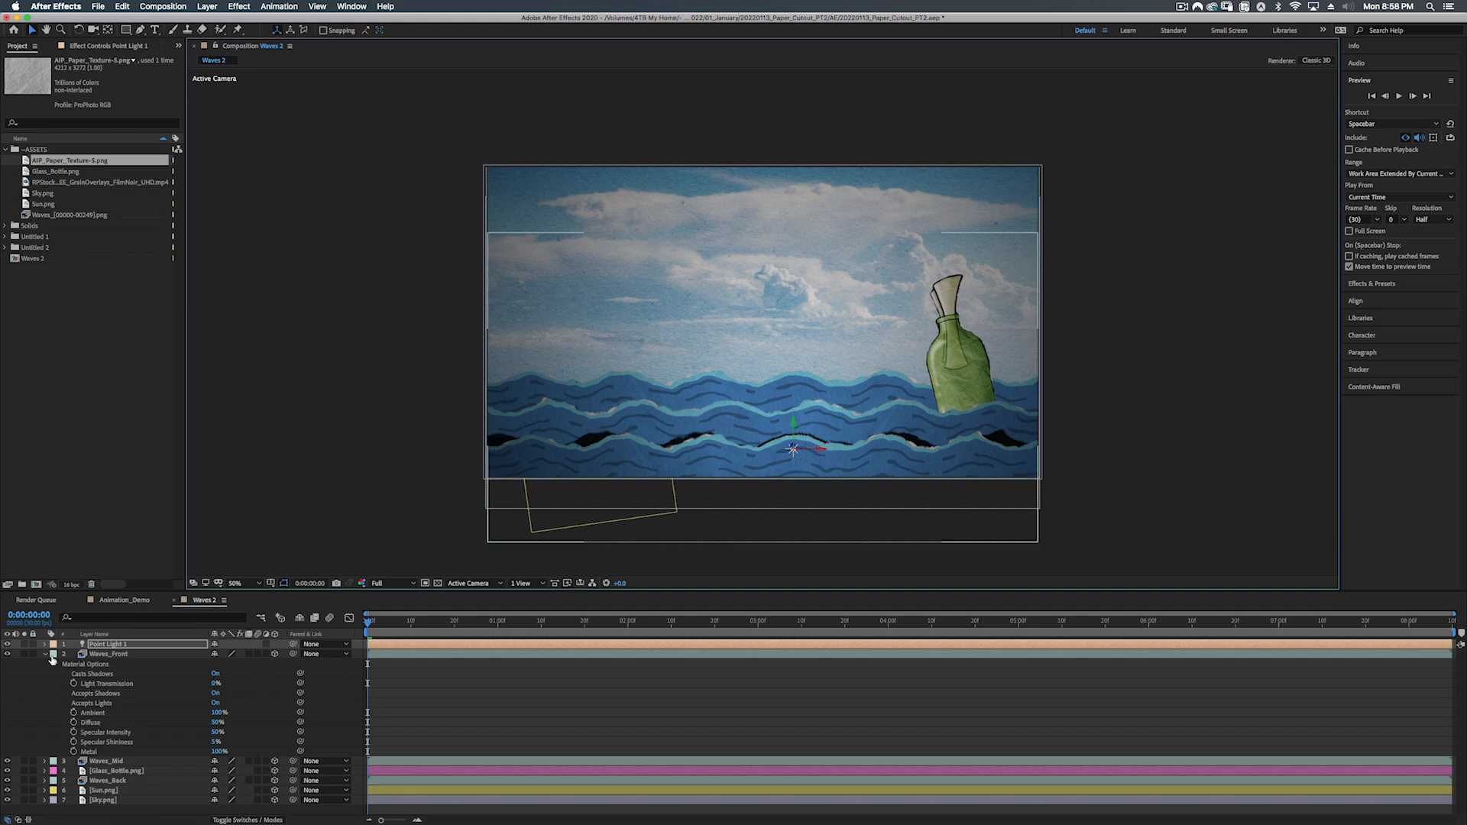
{"action": "left_click", "coordinate": [44, 654]}
Step: Turn on Casts Shadows in the material options of the Waves_Mid layer
{"action": "left_click", "coordinate": [93, 664]}
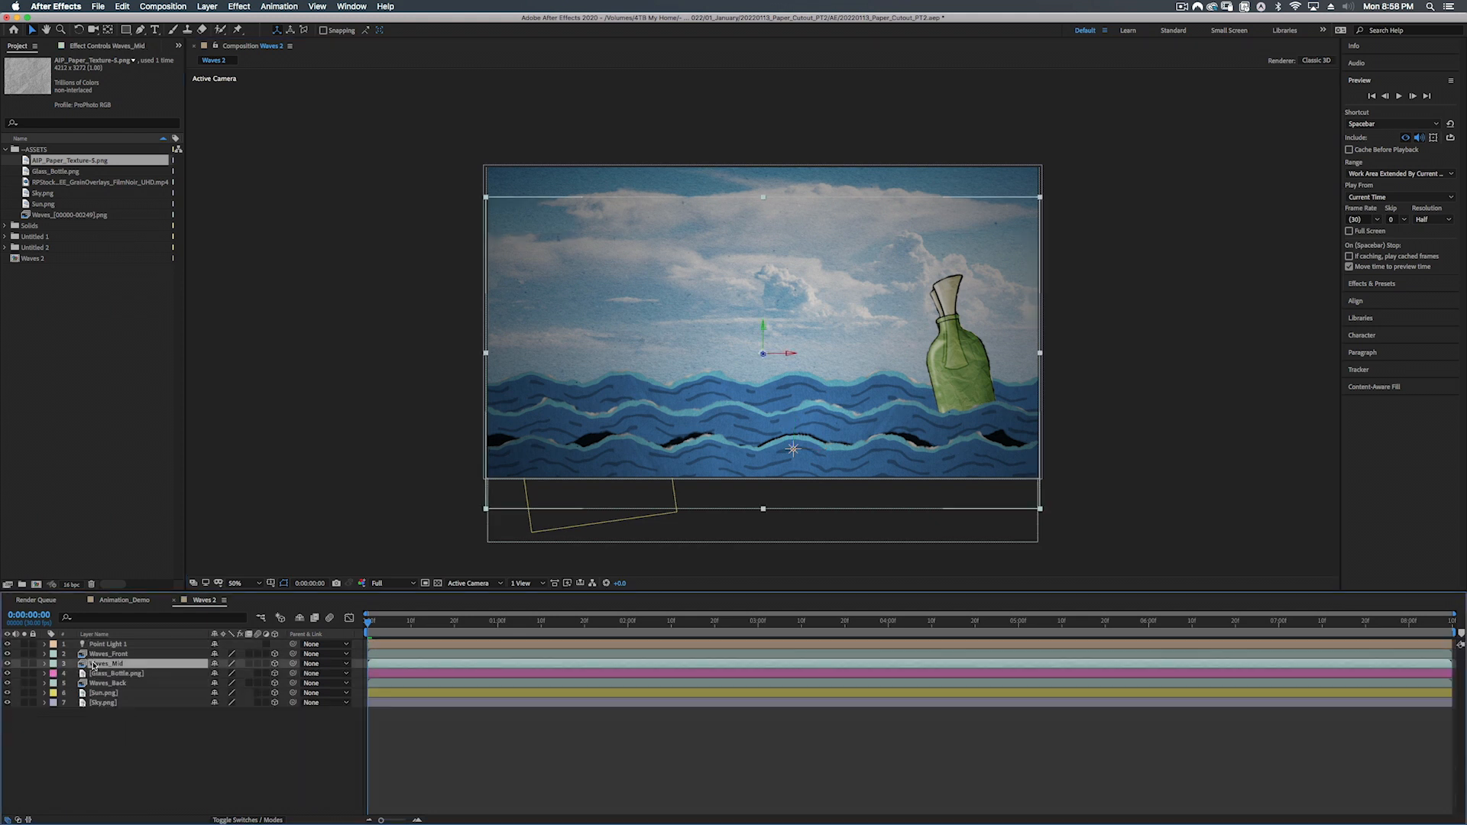
{"action": "key", "text": "a"}
{"action": "key", "text": "a"}
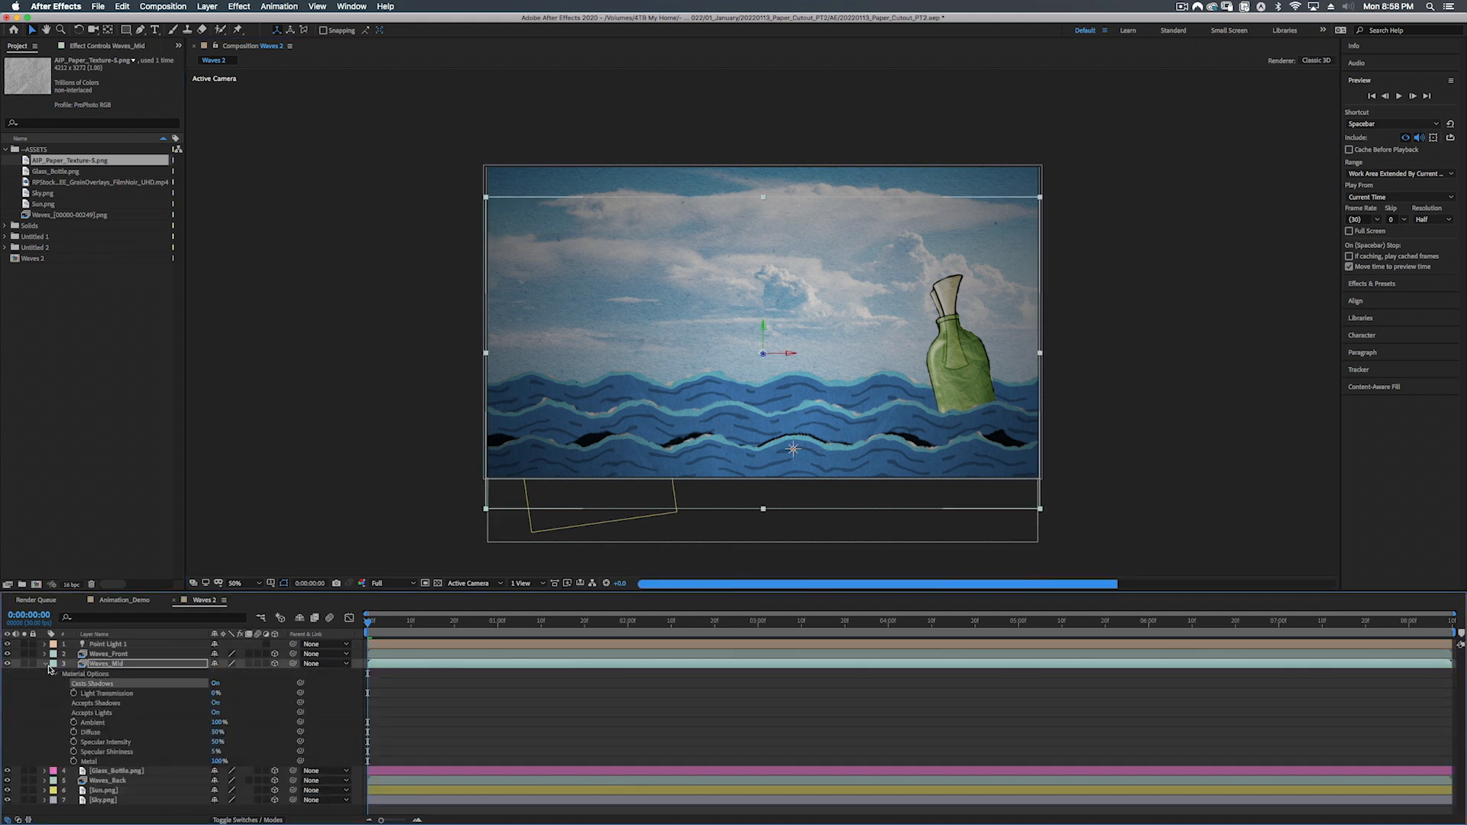
{"action": "left_click", "coordinate": [45, 664]}
Step: Turn on Casts Shadows in the material options of the Glass_Bottle layer
{"action": "left_click", "coordinate": [104, 673]}
{"action": "key", "text": "a"}
{"action": "key", "text": "a"}
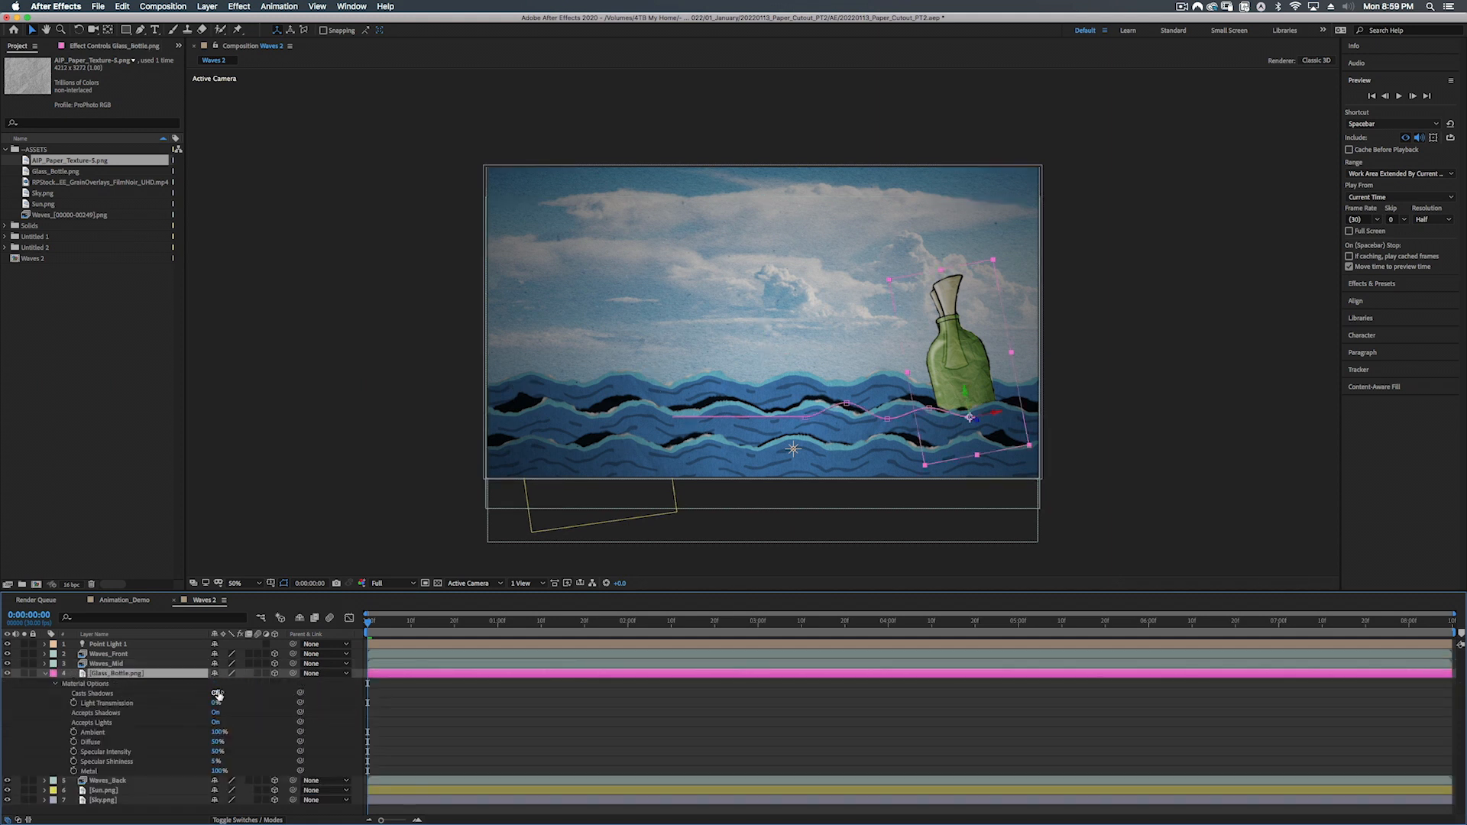
{"action": "left_click", "coordinate": [215, 693]}
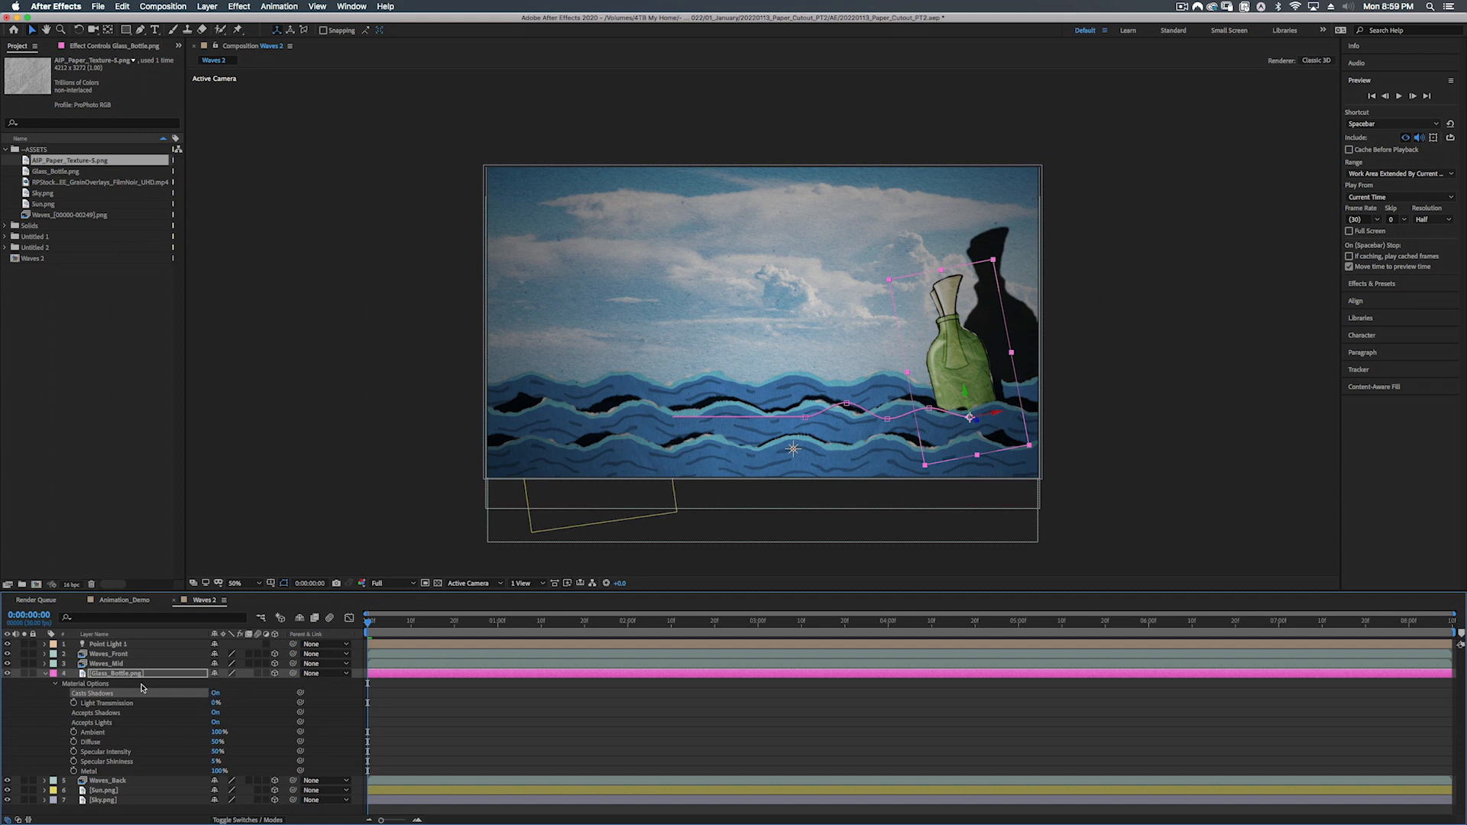
{"action": "left_click", "coordinate": [45, 676]}
Step: Turn on Casts Shadows in the material options of the Waves_Back layer
{"action": "left_click", "coordinate": [108, 683]}
{"action": "key", "text": "a"}
{"action": "key", "text": "a"}
{"action": "left_click", "coordinate": [215, 703]}
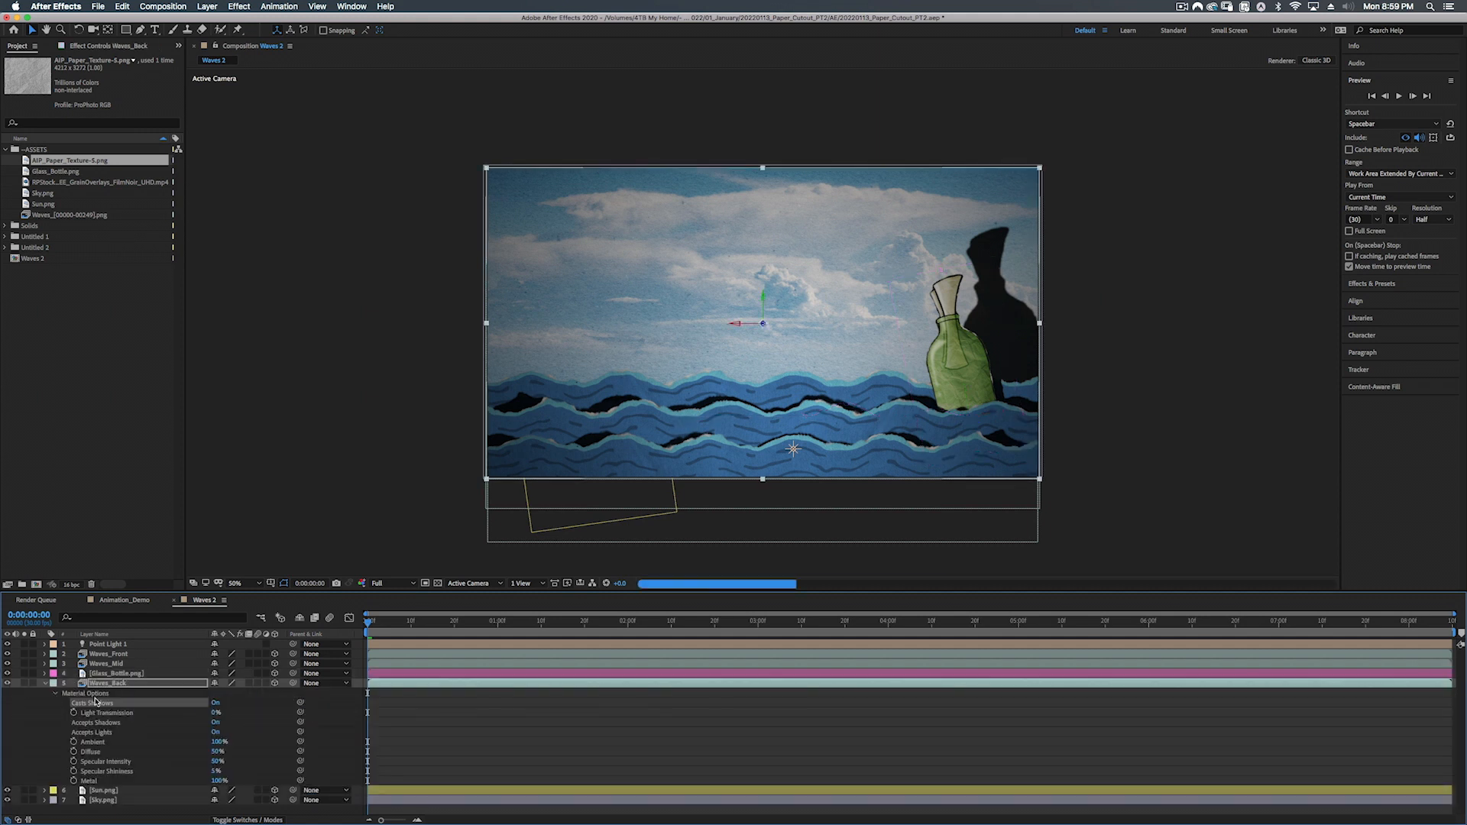
{"action": "left_click", "coordinate": [45, 683]}
Step: Turn on Casts Shadows for the Sun.png layer and check the shadows at 0:00:04:19
{"action": "left_click", "coordinate": [105, 693]}
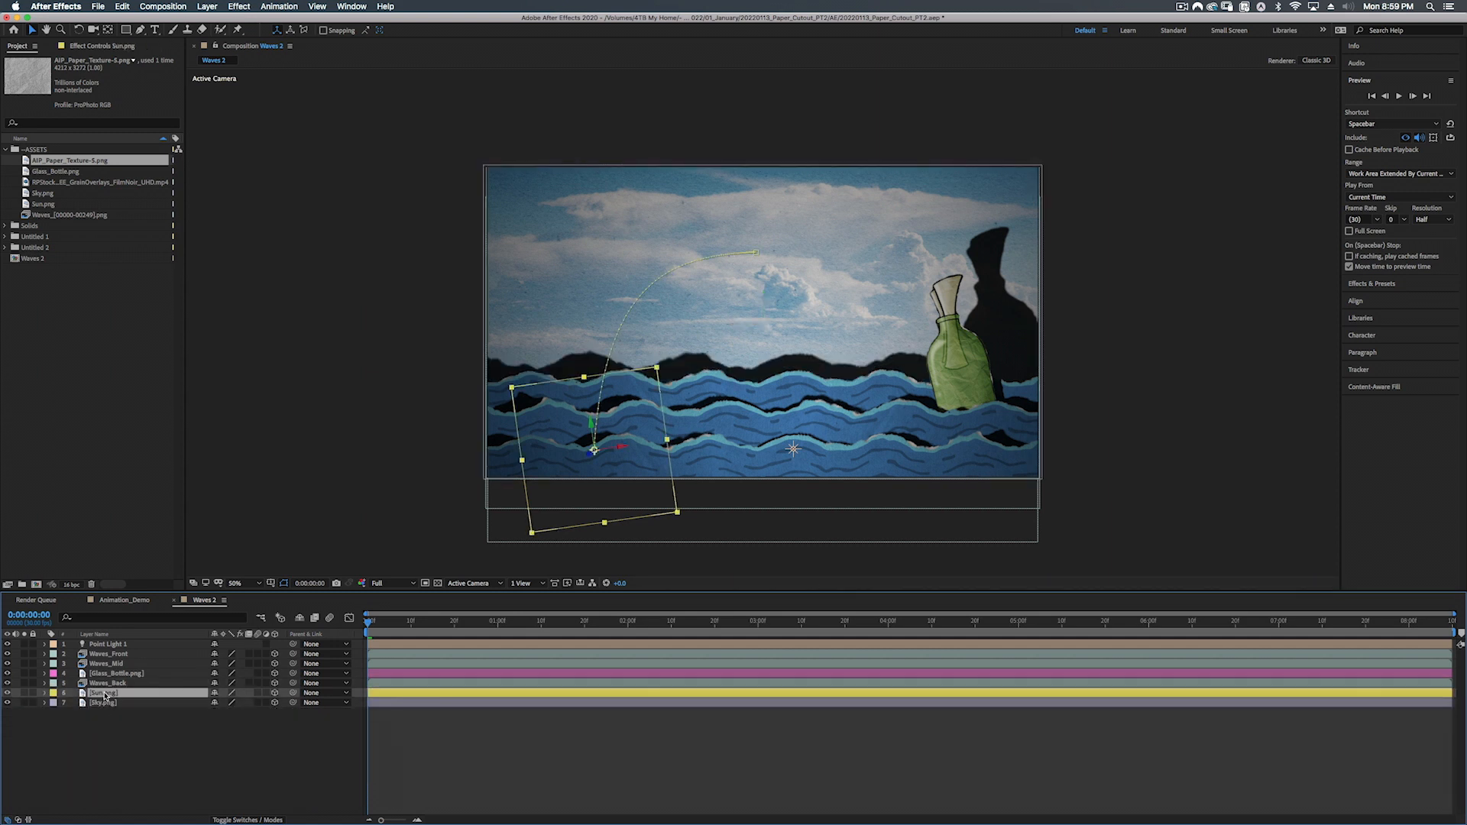
{"action": "key", "text": "a"}
{"action": "key", "text": "a"}
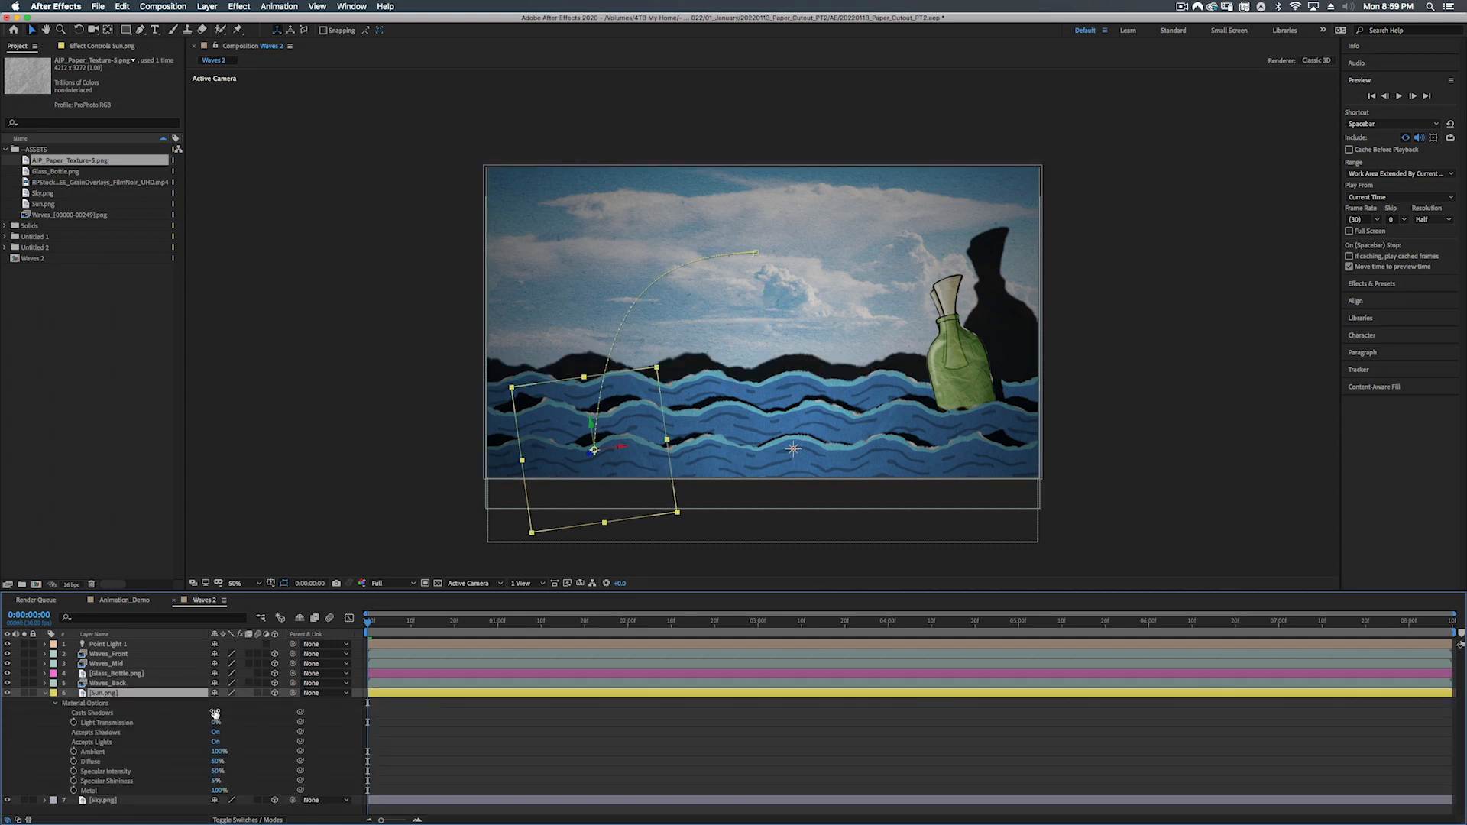
{"action": "left_click", "coordinate": [215, 712]}
{"action": "left_click", "coordinate": [45, 693]}
{"action": "left_click", "coordinate": [927, 621]}
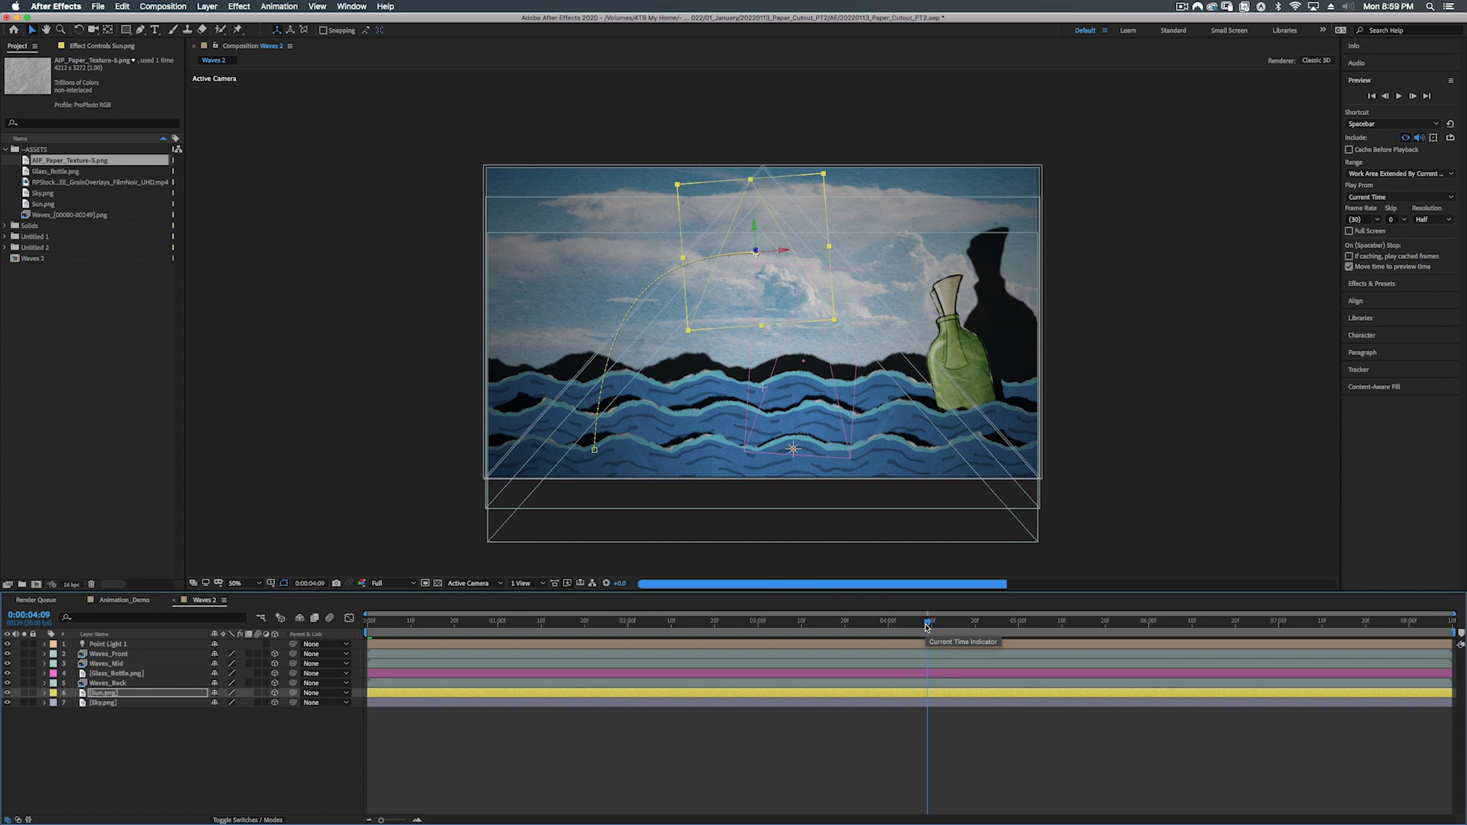
{"action": "left_click_drag", "start_coordinate": [927, 626], "coordinate": [971, 626]}
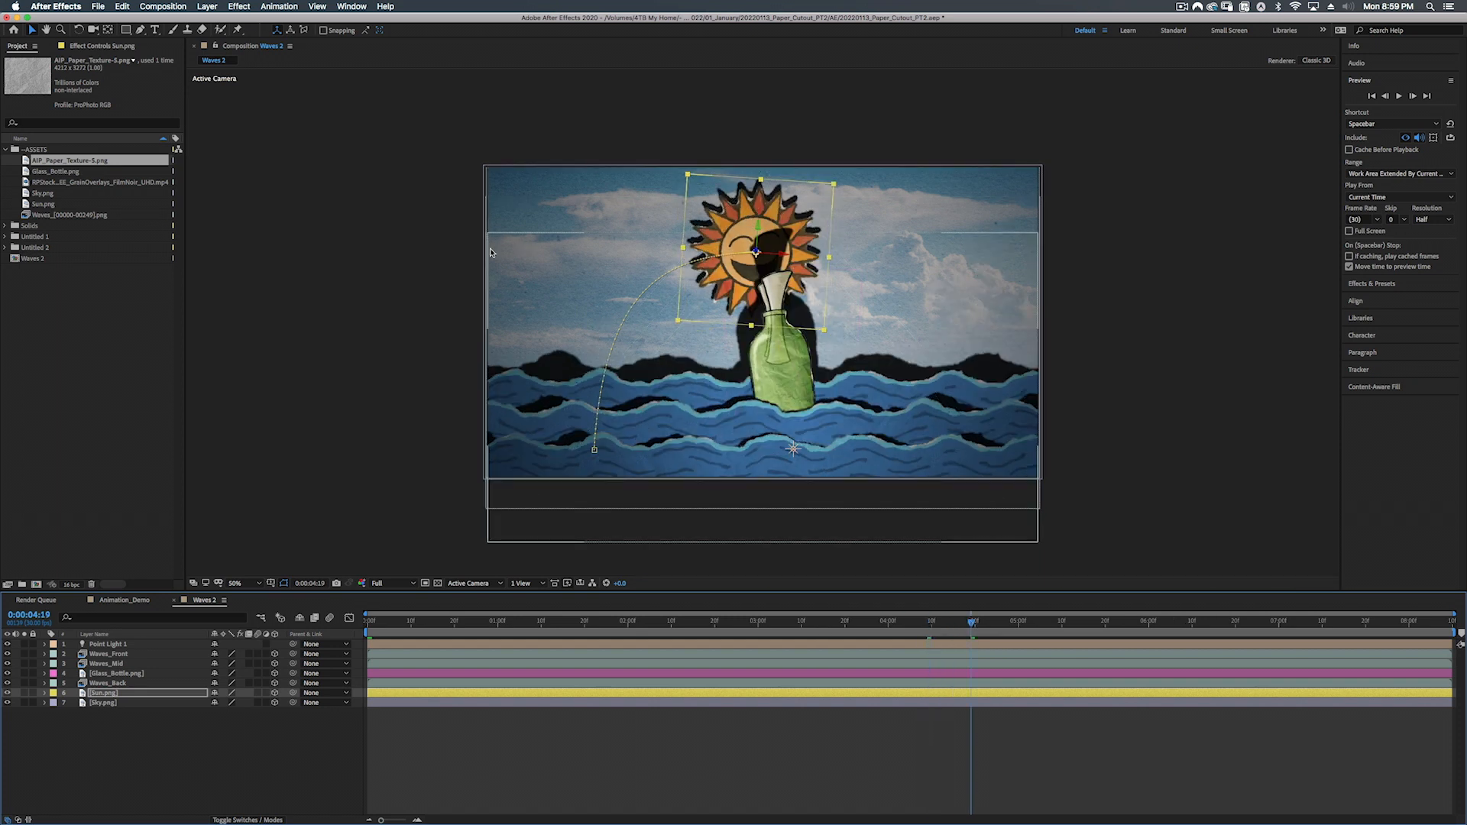
Step: Inspect the material options of the Sky.png layer and collapse them again
{"action": "left_click", "coordinate": [106, 703]}
{"action": "key", "text": "a"}
{"action": "key", "text": "a"}
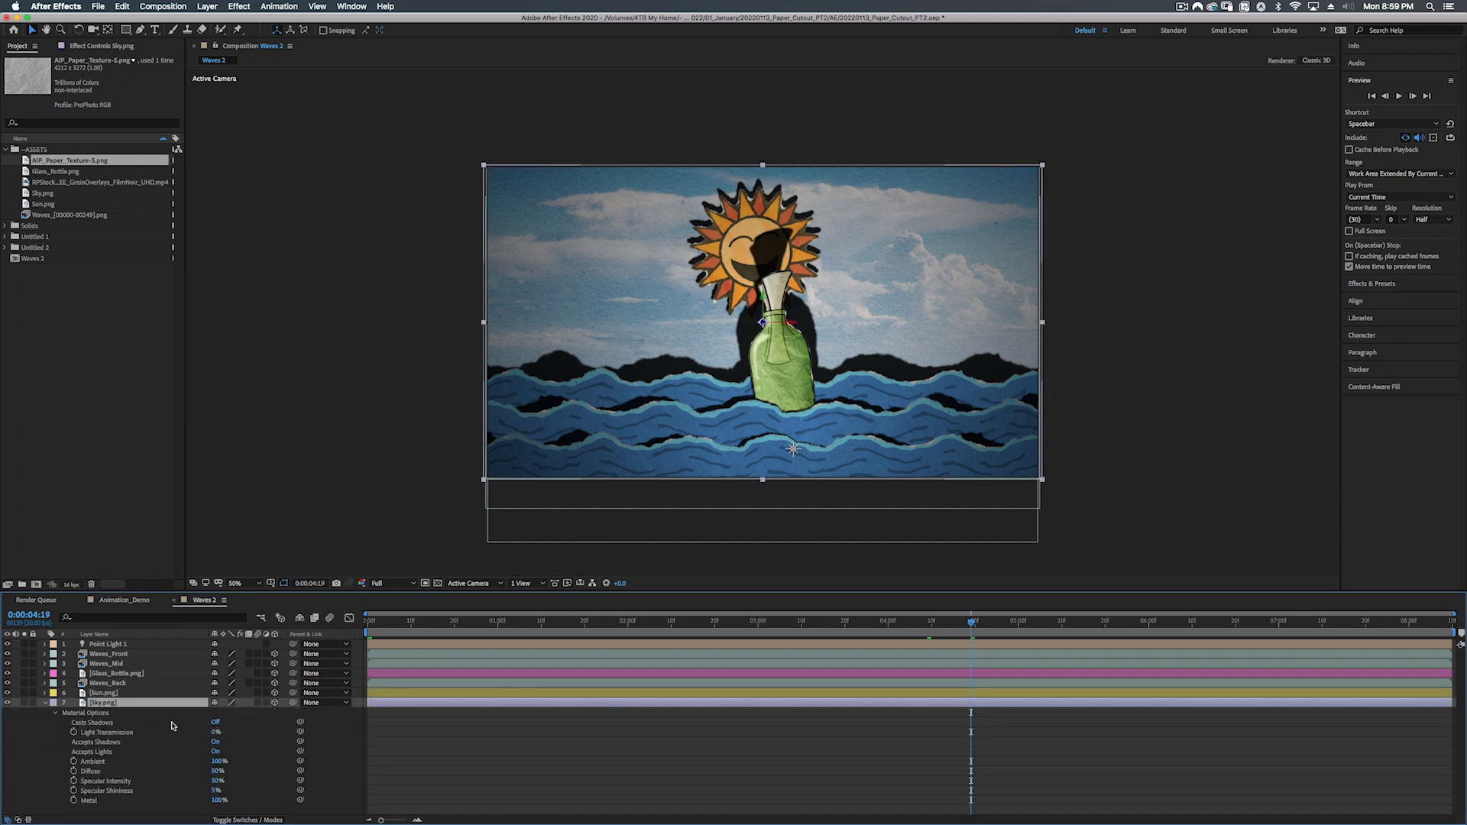
{"action": "left_click", "coordinate": [44, 703]}
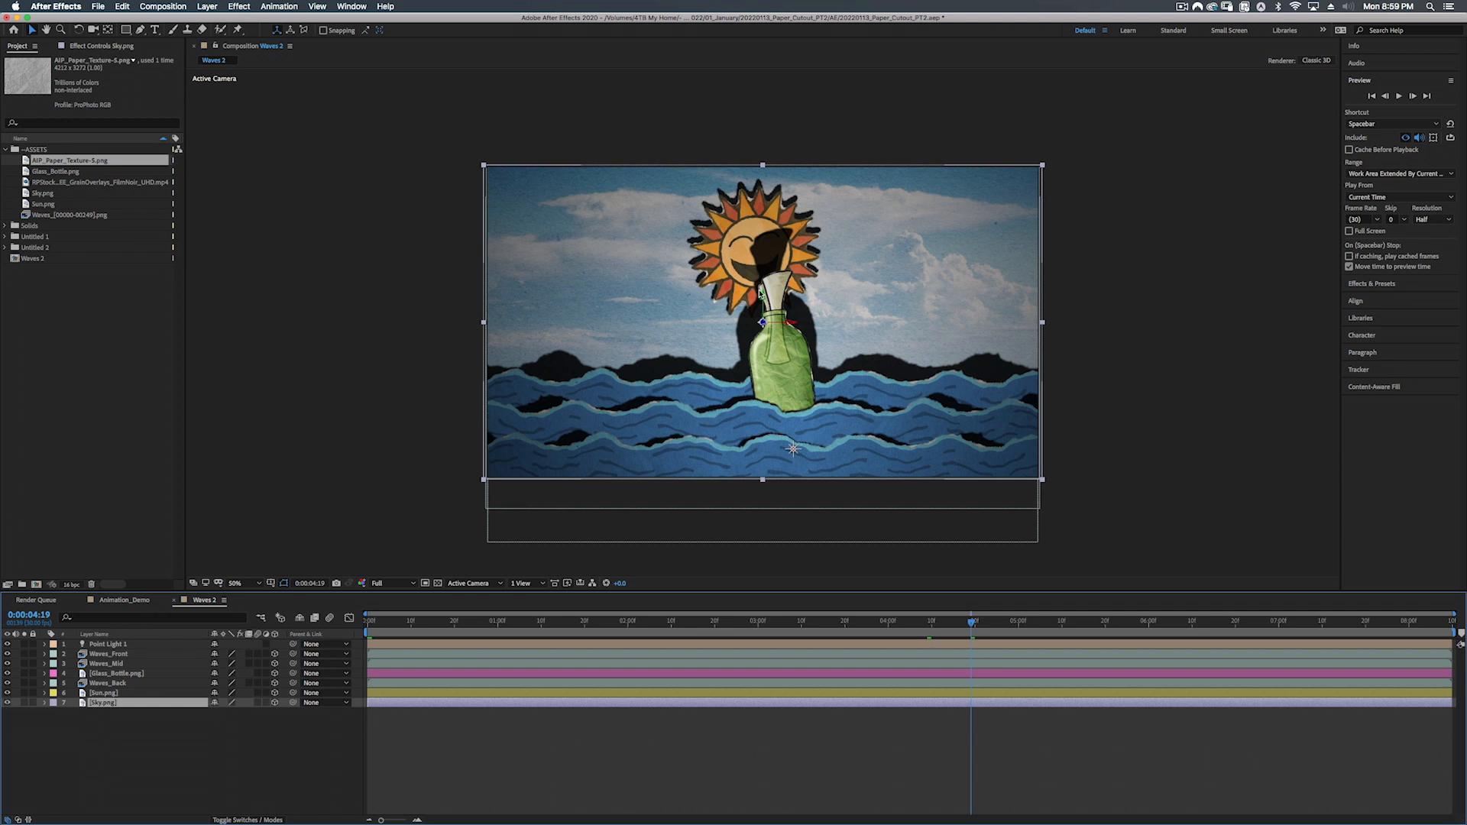
Step: Lower Point Light 1's shadow darkness and raise its shadow diffusion to 74 pixels
{"action": "left_click", "coordinate": [103, 647]}
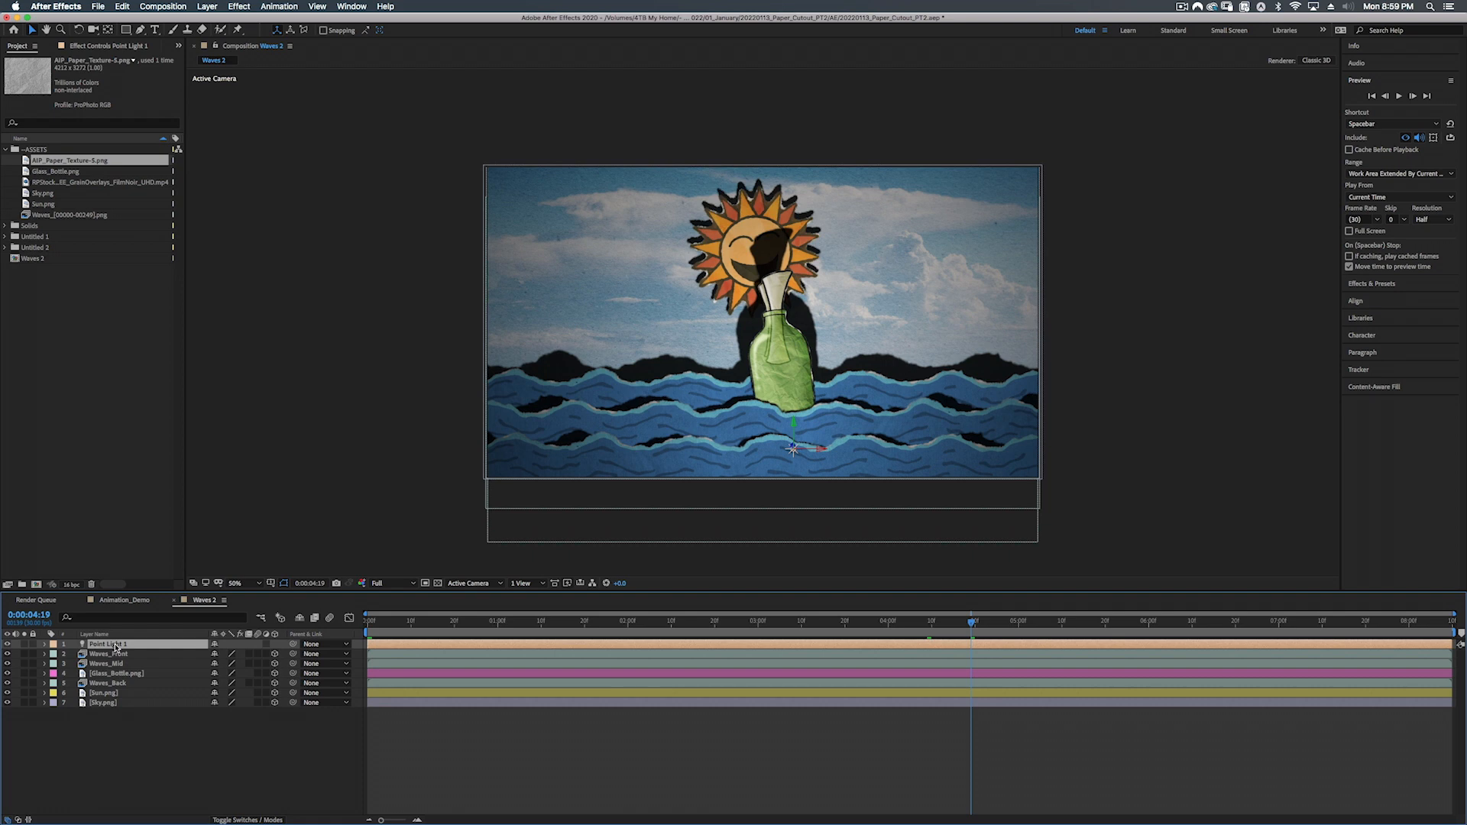
{"action": "key", "text": "a"}
{"action": "key", "text": "a"}
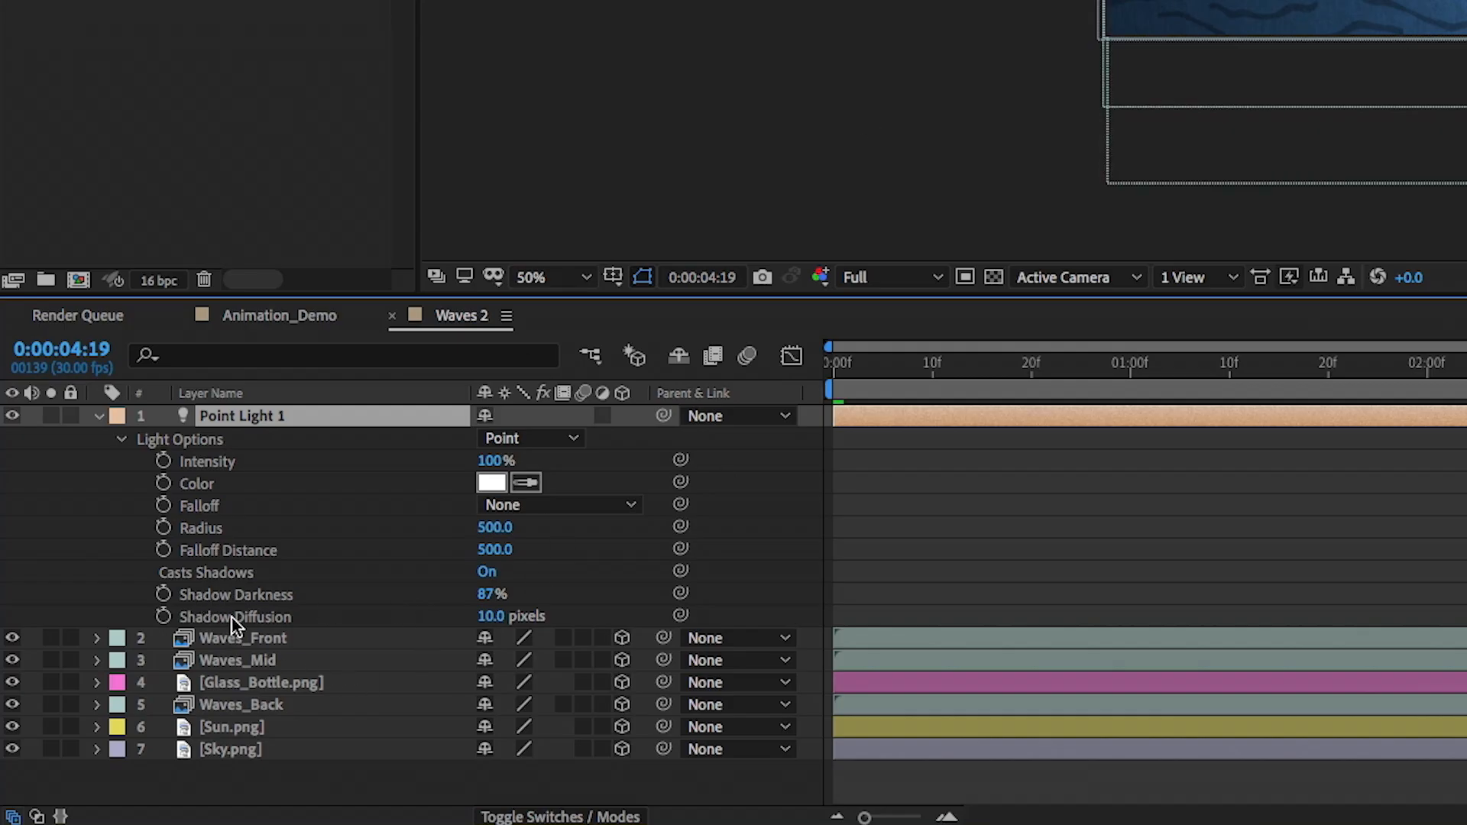
{"action": "left_click_drag", "start_coordinate": [487, 599], "coordinate": [564, 607]}
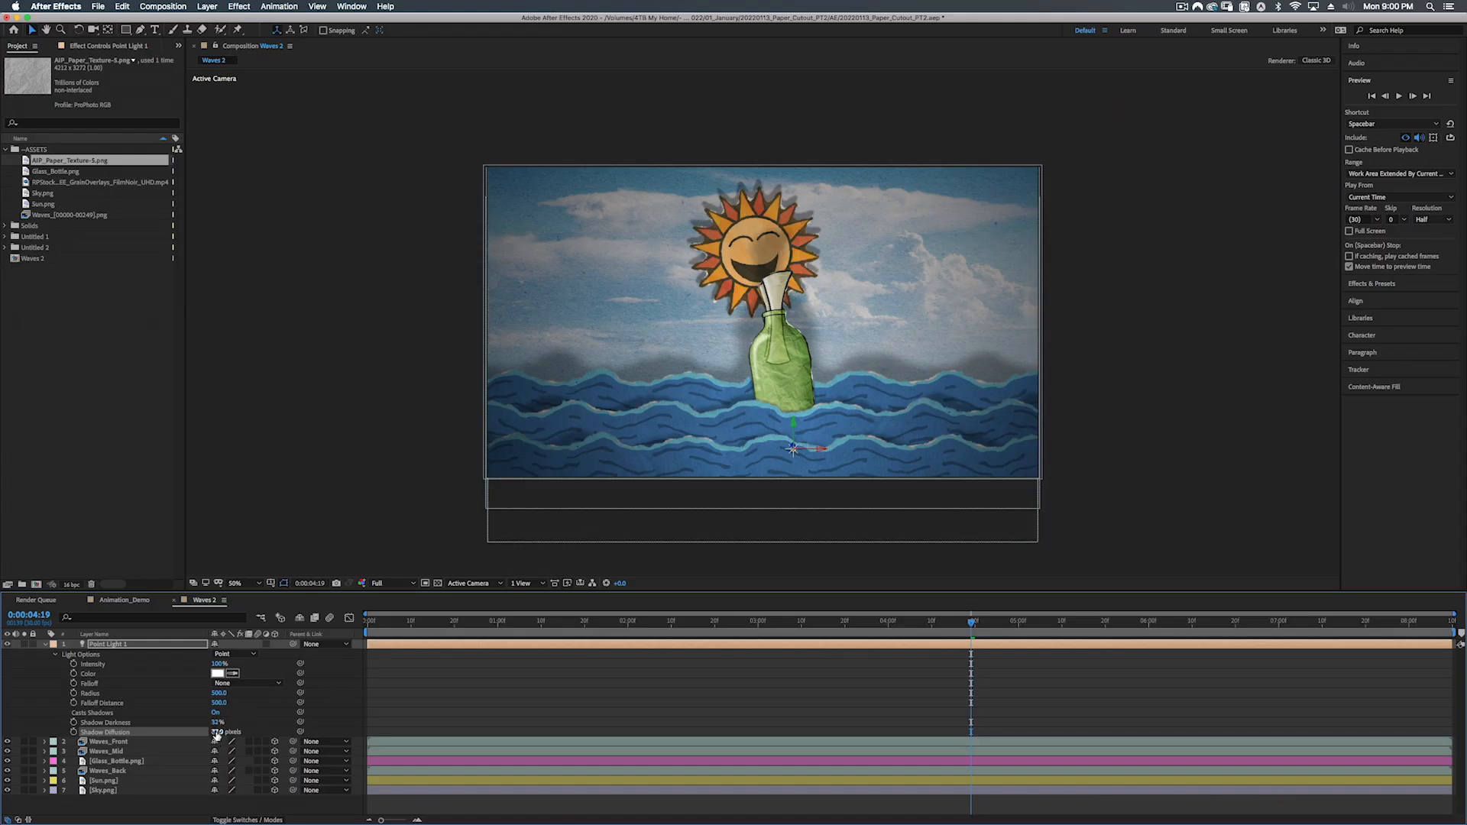
{"action": "left_click_drag", "start_coordinate": [217, 736], "coordinate": [214, 734]}
Step: Raise Point Light 1's intensity to 120% and preview the lit animation
{"action": "left_click", "coordinate": [218, 665]}
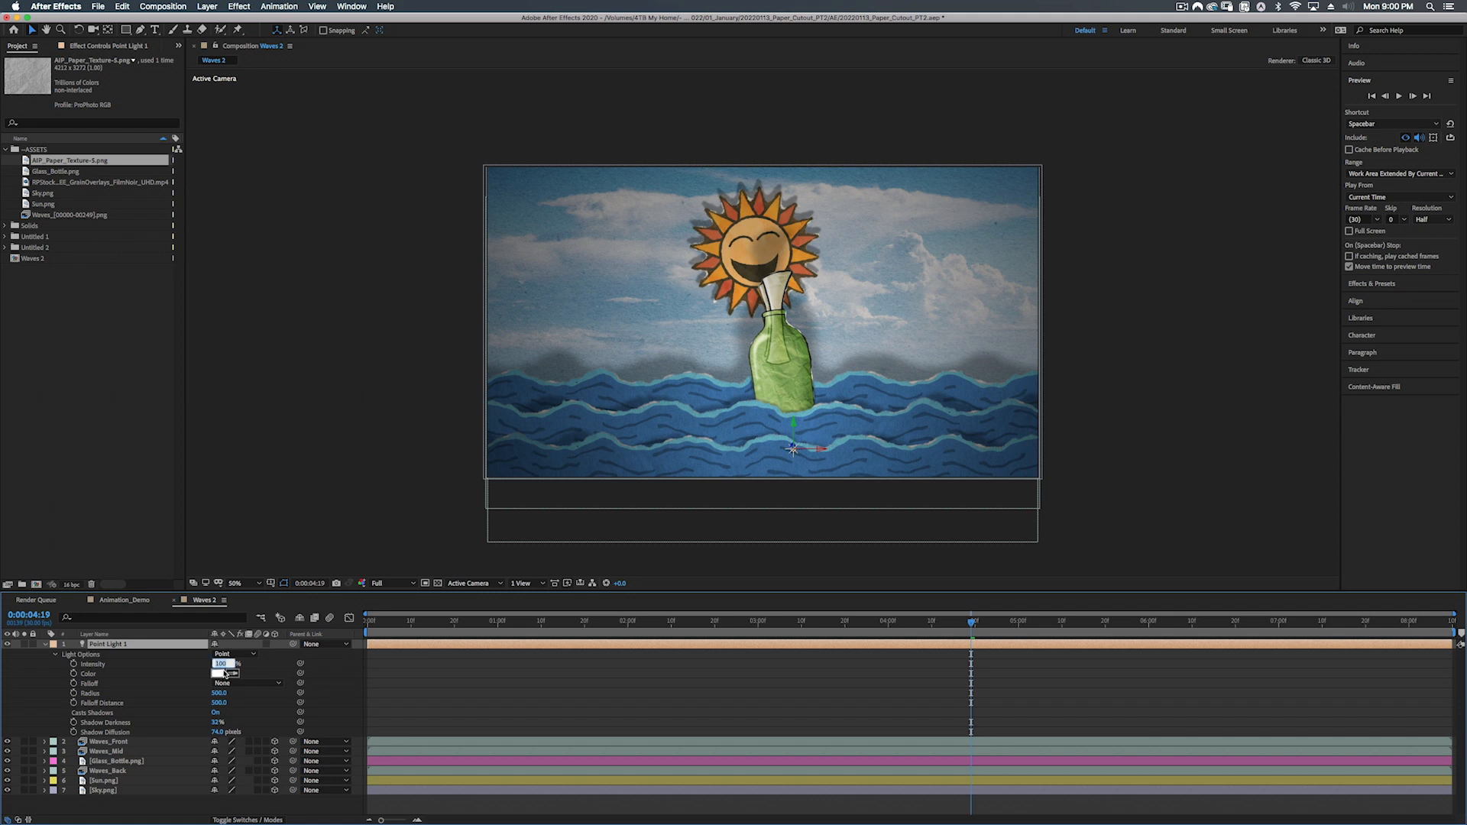
{"action": "key", "text": "Return"}
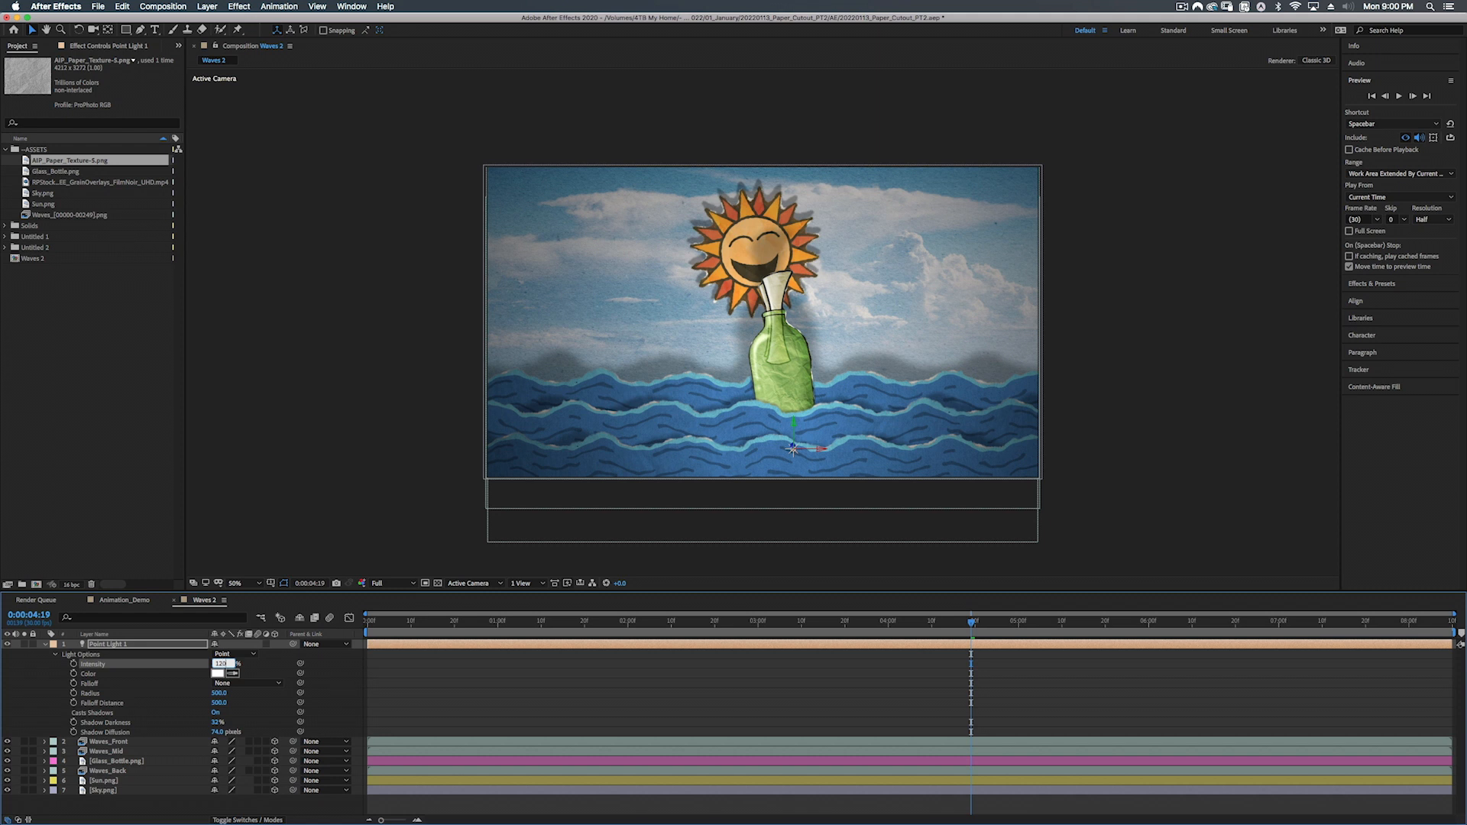
{"action": "key", "text": "Return"}
{"action": "key", "text": "space"}
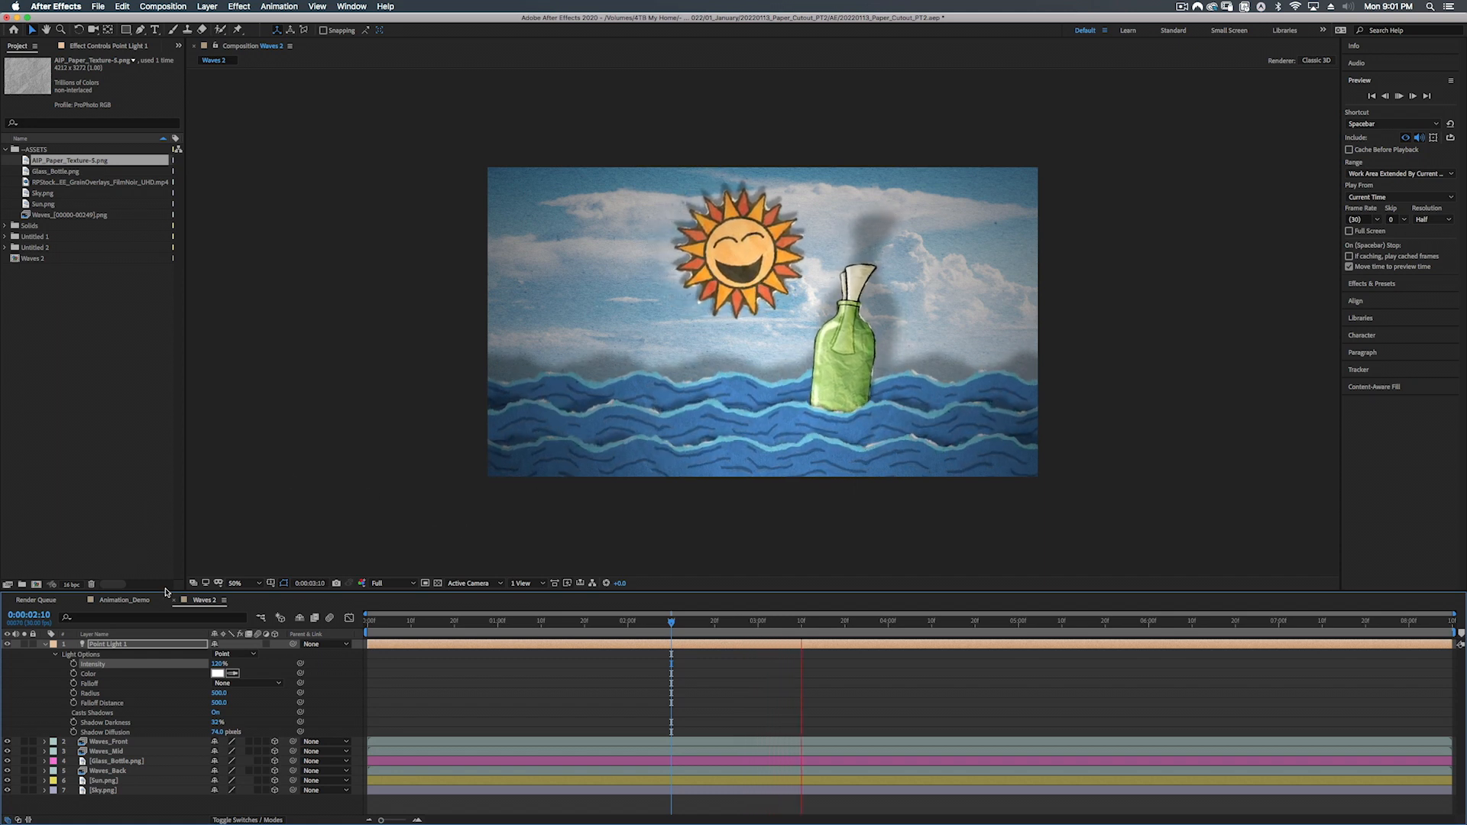
{"action": "key", "text": "space"}
{"action": "left_click", "coordinate": [46, 646]}
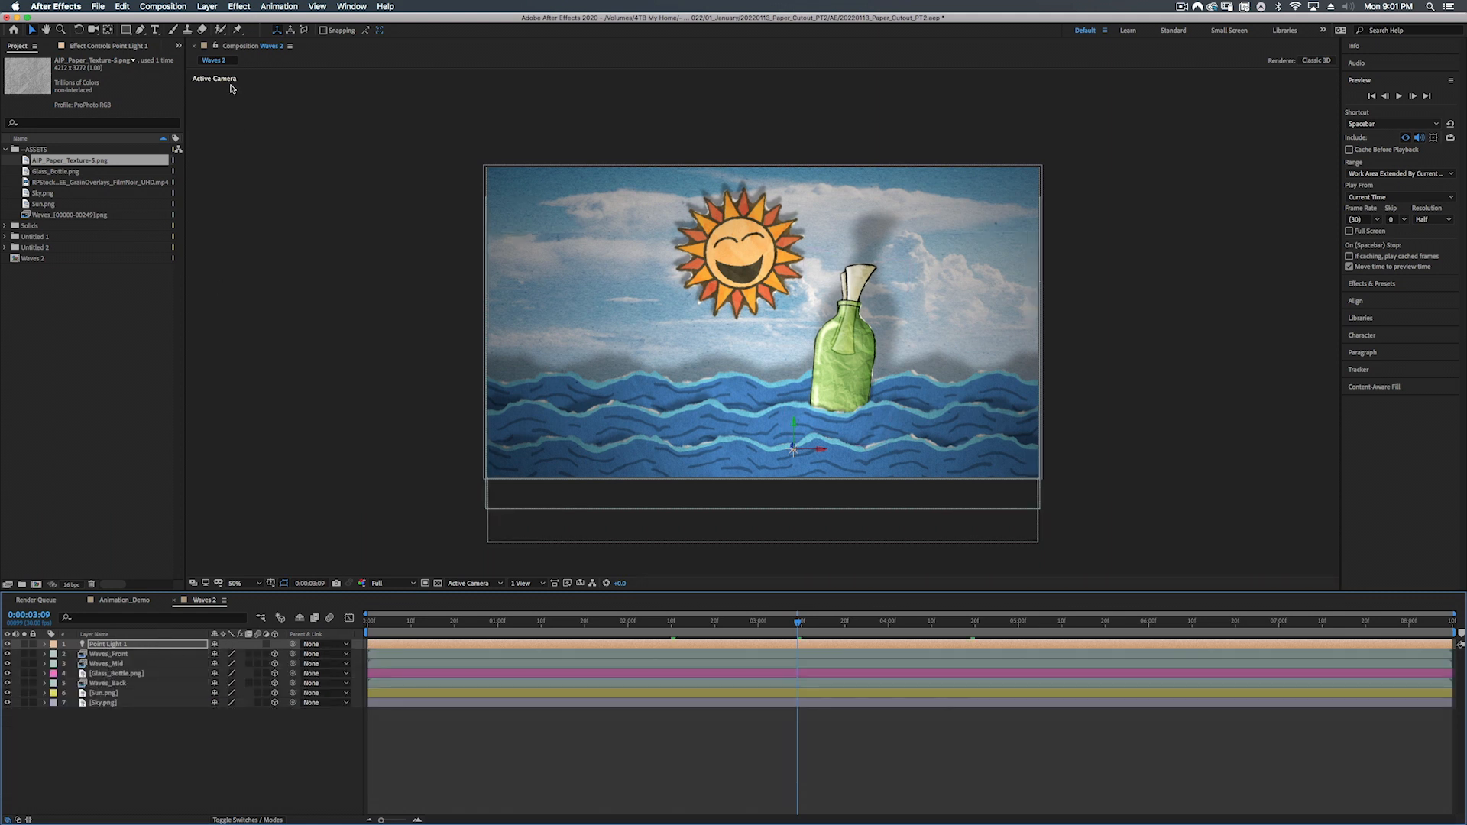
Step: Create a two-node camera with the 50mm preset, keeping the name Camera 1
{"action": "left_click", "coordinate": [206, 7]}
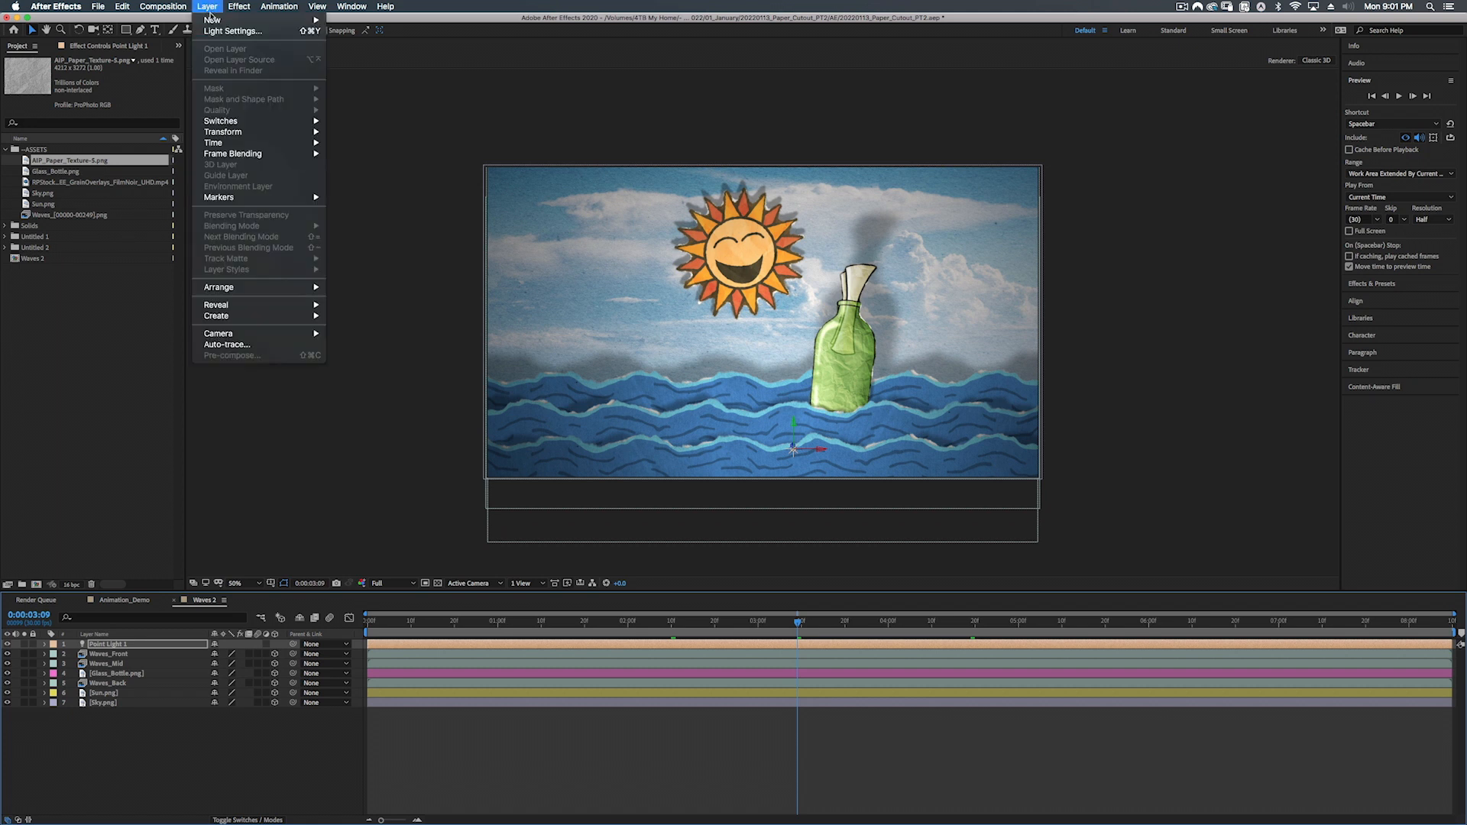
{"action": "mouse_move", "coordinate": [212, 20]}
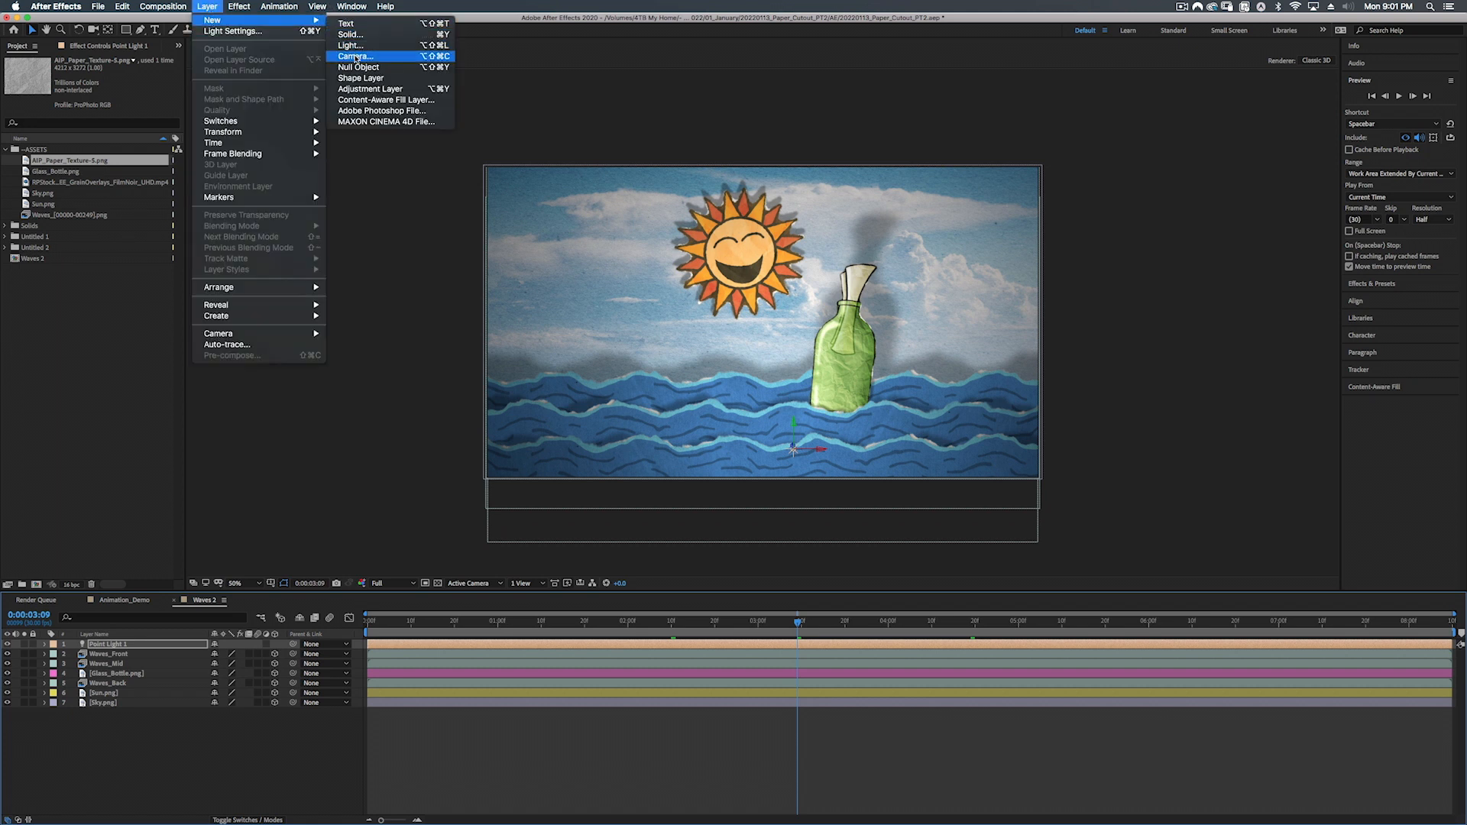
{"action": "left_click", "coordinate": [355, 57]}
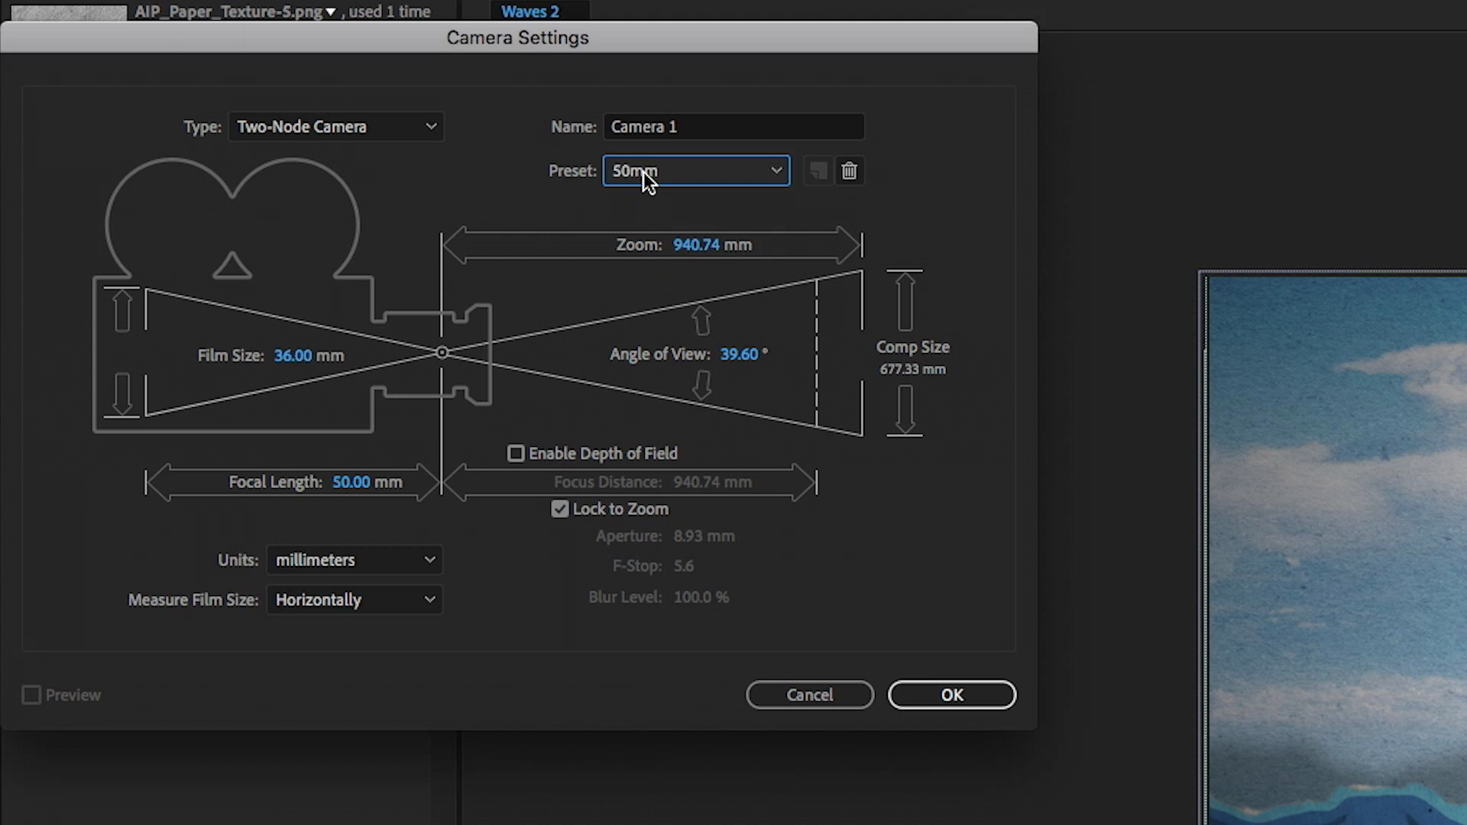
{"action": "left_click", "coordinate": [646, 174]}
{"action": "left_click", "coordinate": [647, 173]}
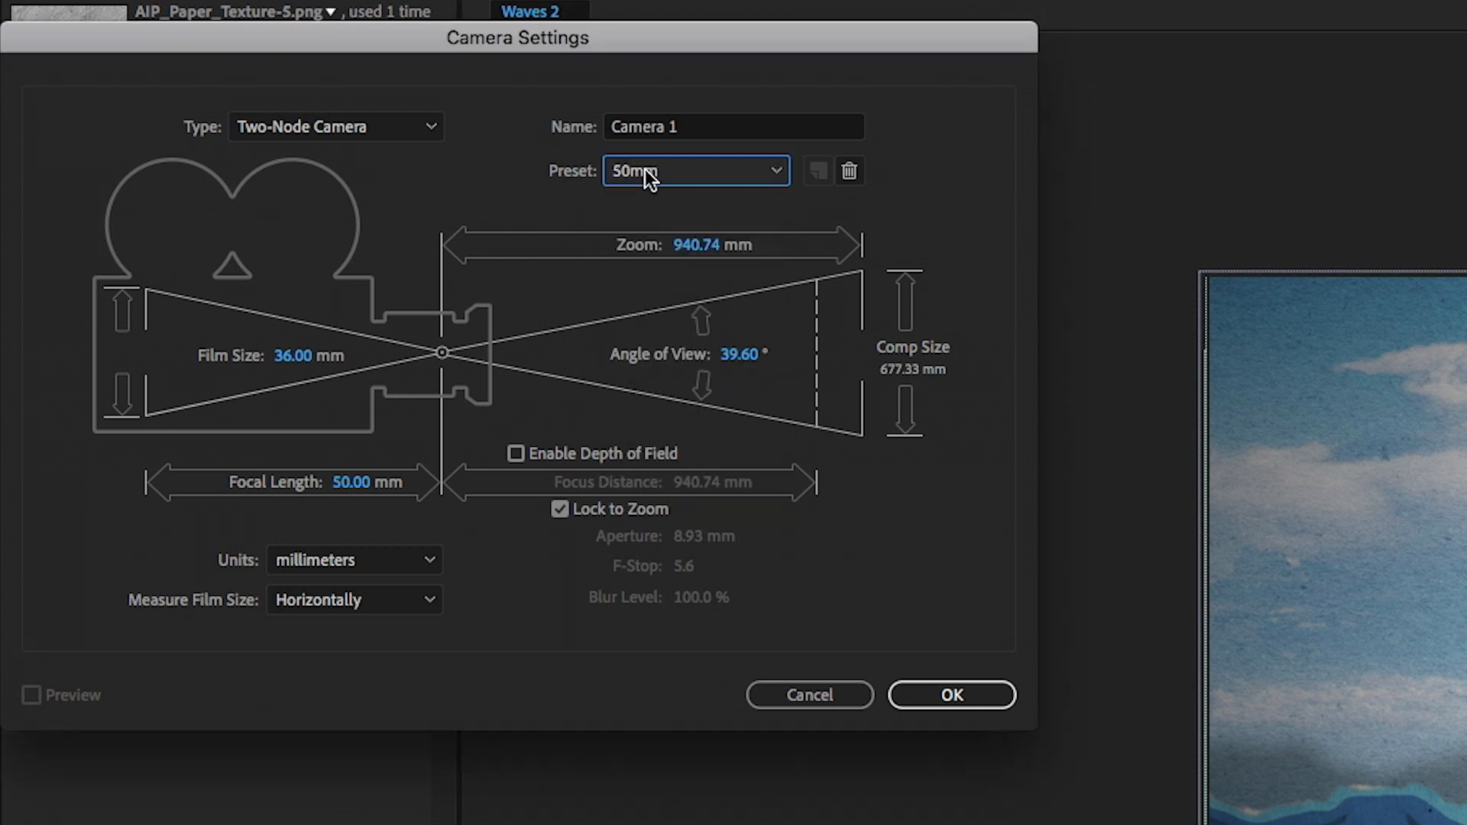
{"action": "left_click", "coordinate": [965, 690]}
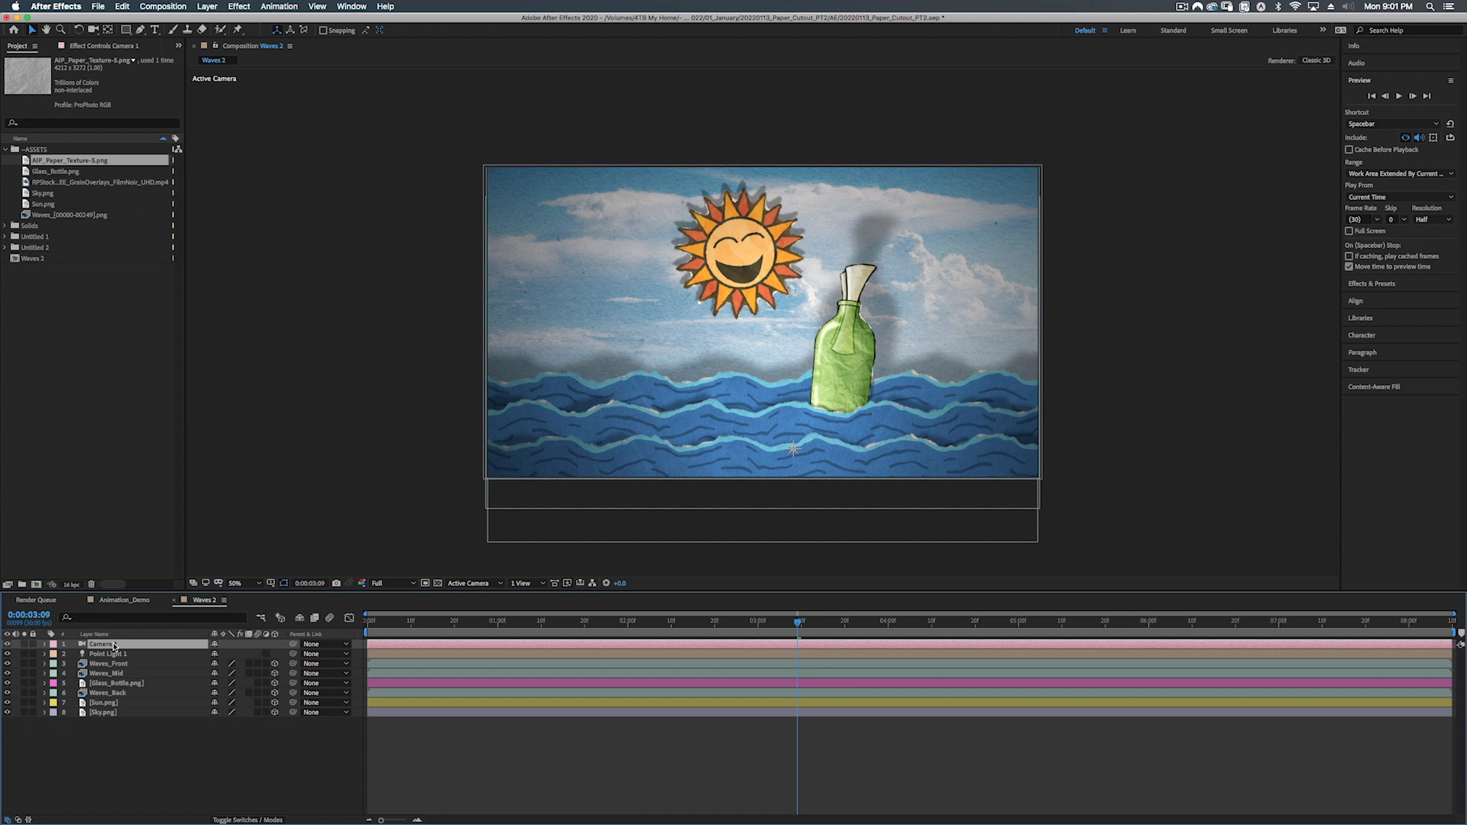
Step: Add a null object, make it a 3D layer and parent Camera 1 to it
{"action": "right_click", "coordinate": [135, 774]}
{"action": "mouse_move", "coordinate": [155, 697]}
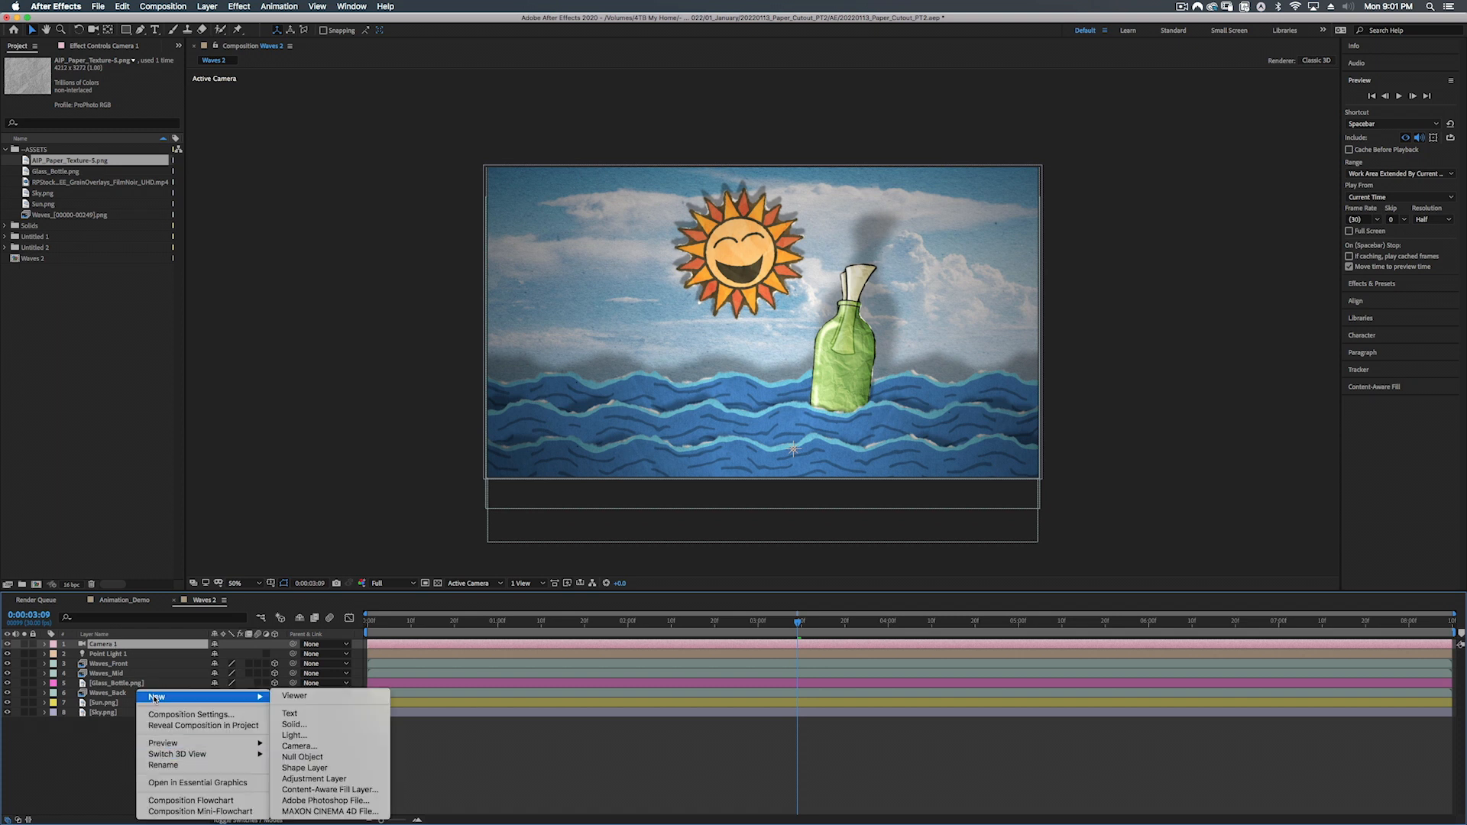
{"action": "left_click", "coordinate": [57, 768]}
{"action": "right_click", "coordinate": [129, 745]}
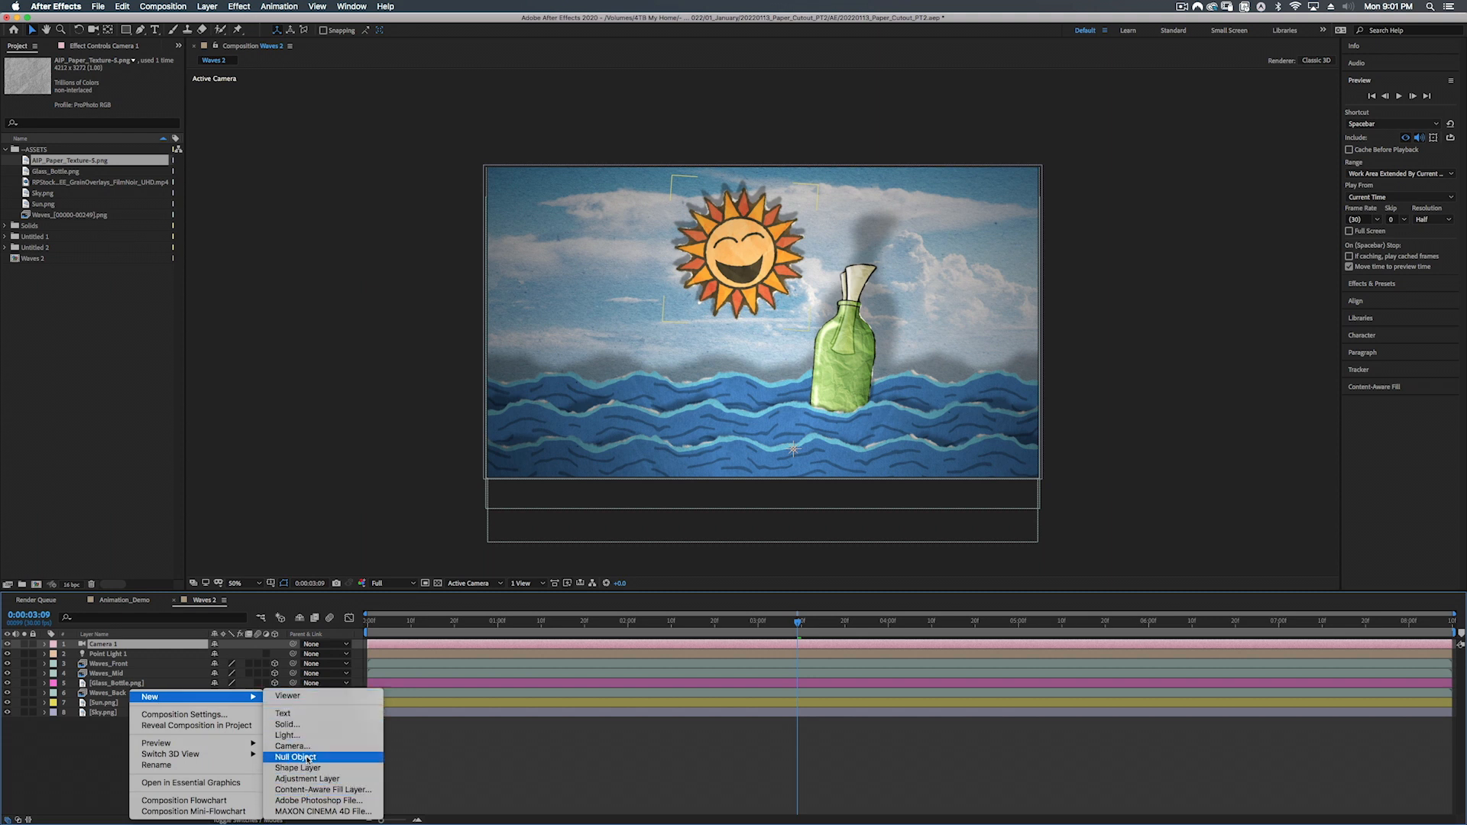
{"action": "left_click", "coordinate": [308, 757]}
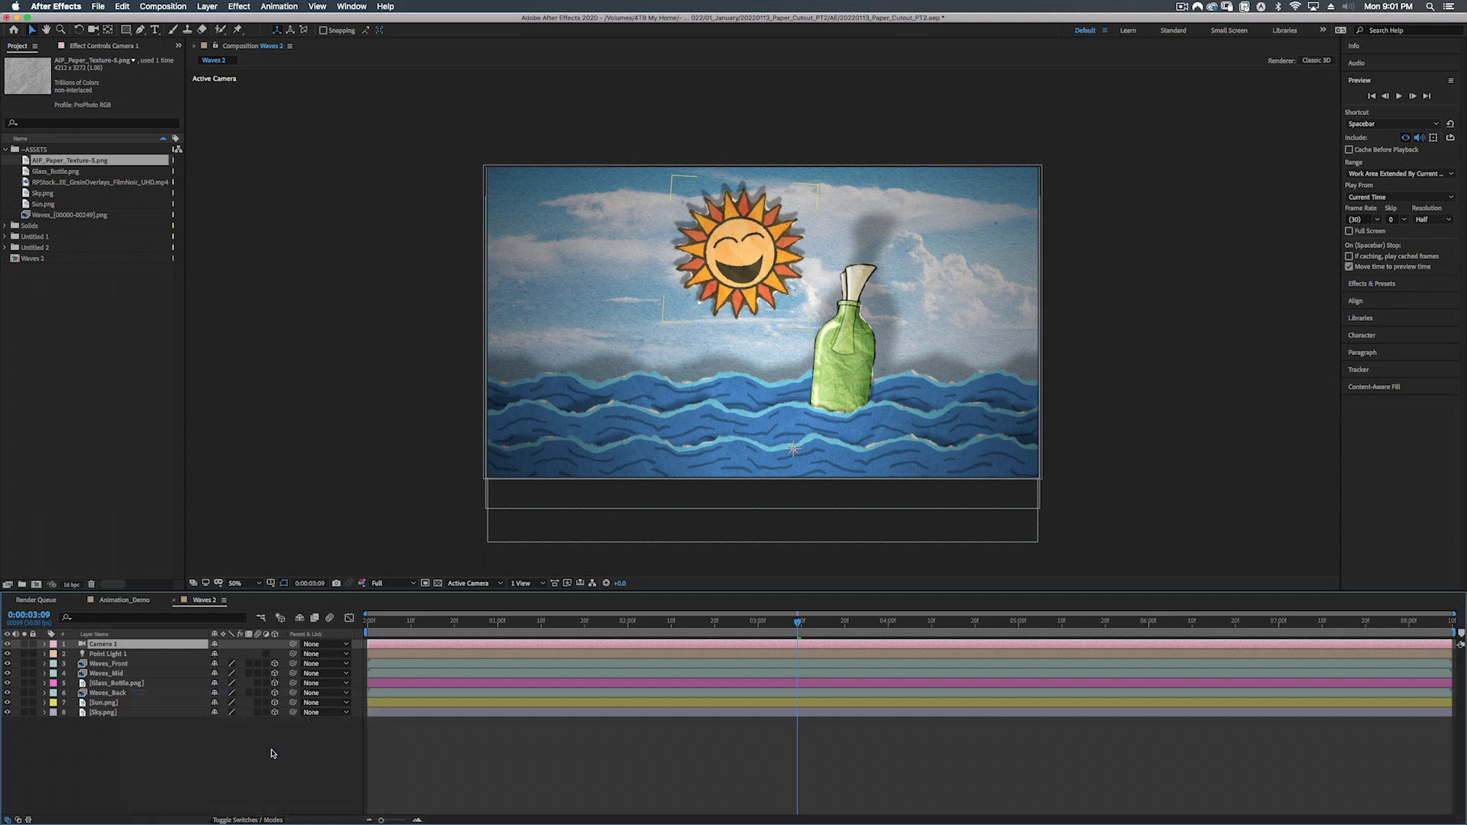
{"action": "left_click", "coordinate": [275, 645]}
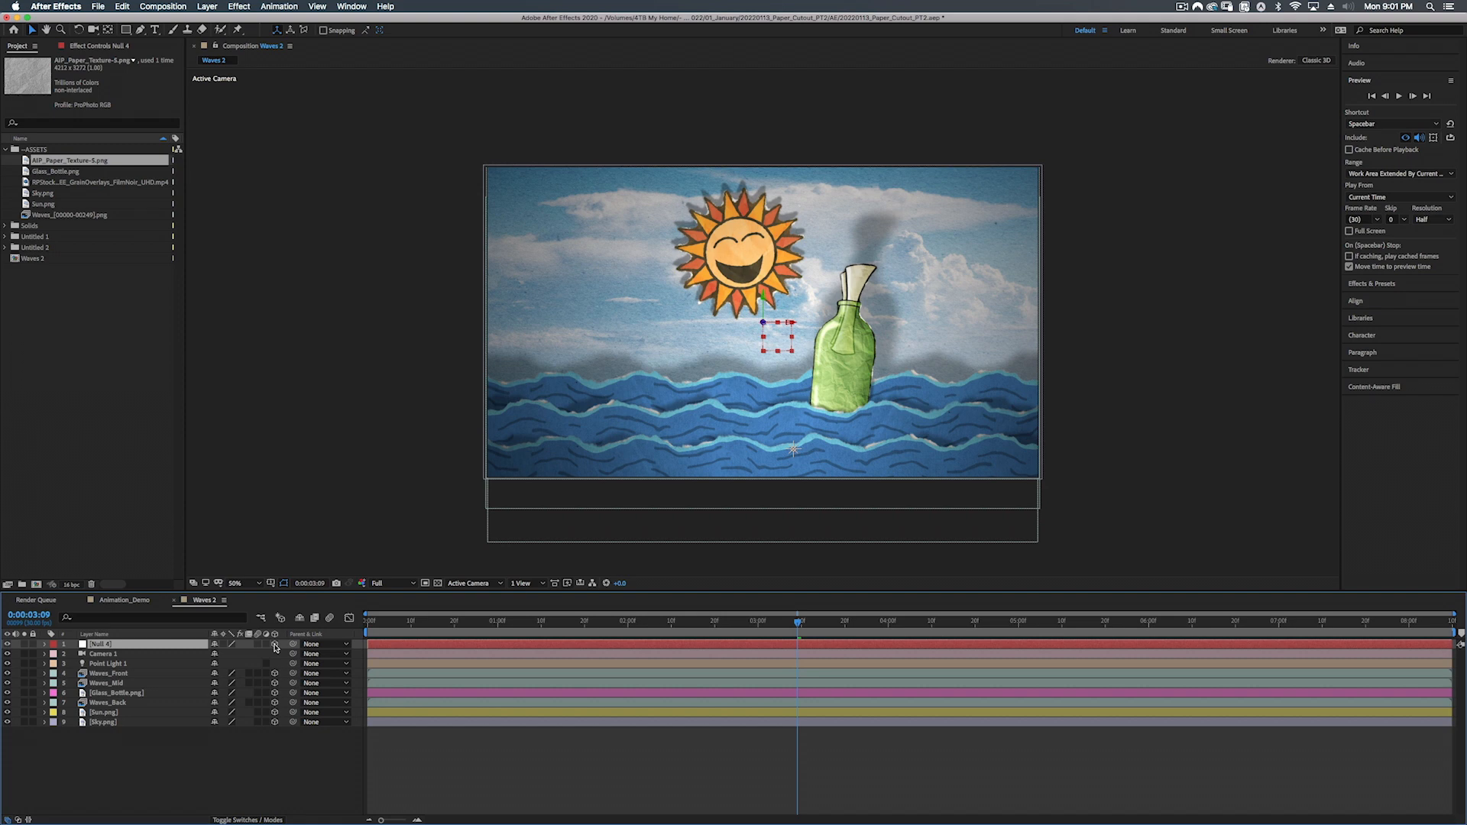
{"action": "left_click", "coordinate": [107, 655]}
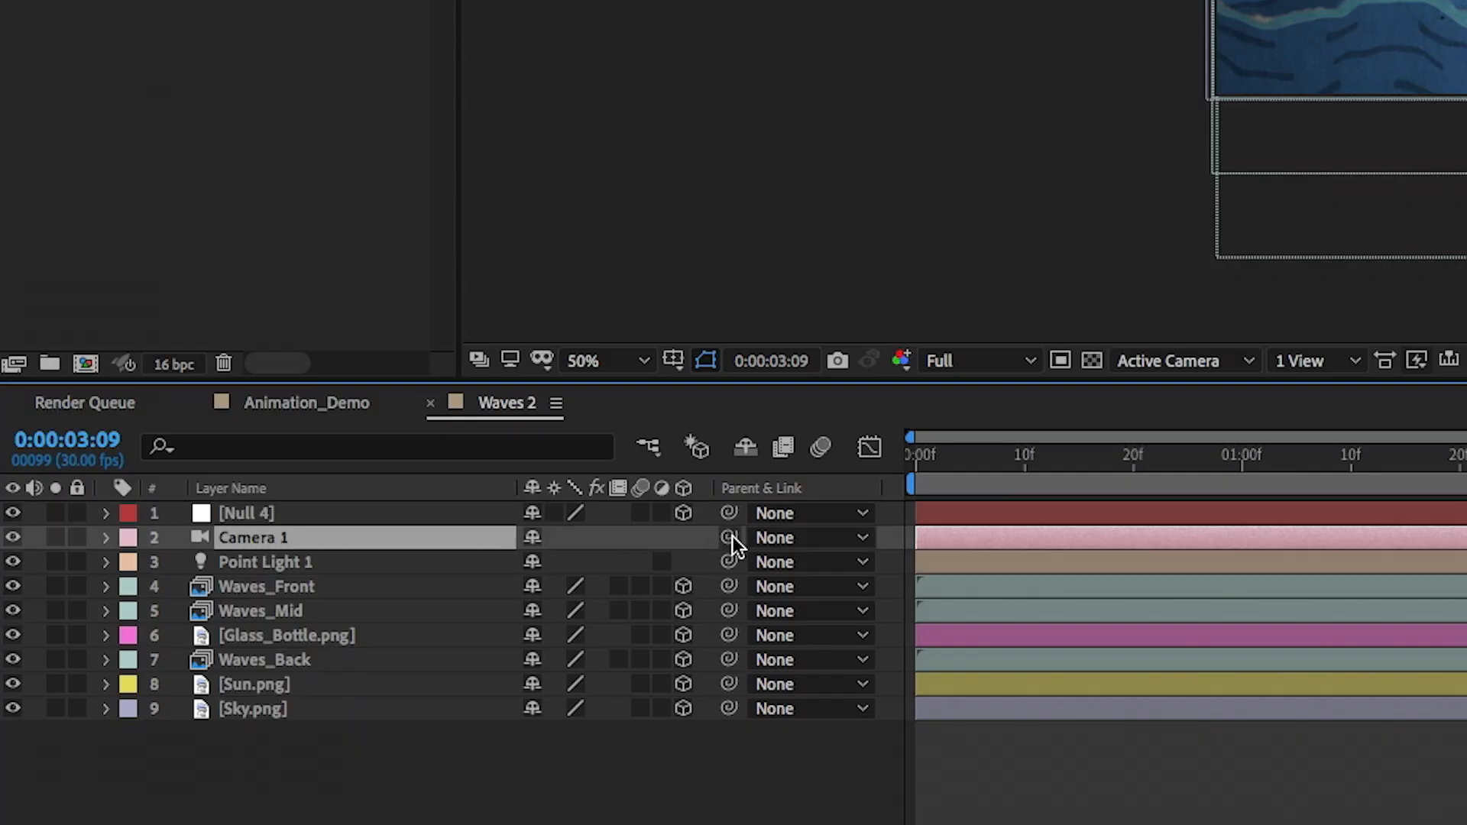
{"action": "left_click_drag", "start_coordinate": [729, 537], "coordinate": [272, 513]}
Step: Rename the null Camera Movement and change its label colour to the camera layer's pink
{"action": "left_click", "coordinate": [272, 513]}
{"action": "key", "text": "Return"}
{"action": "type", "text": "Camera M"}
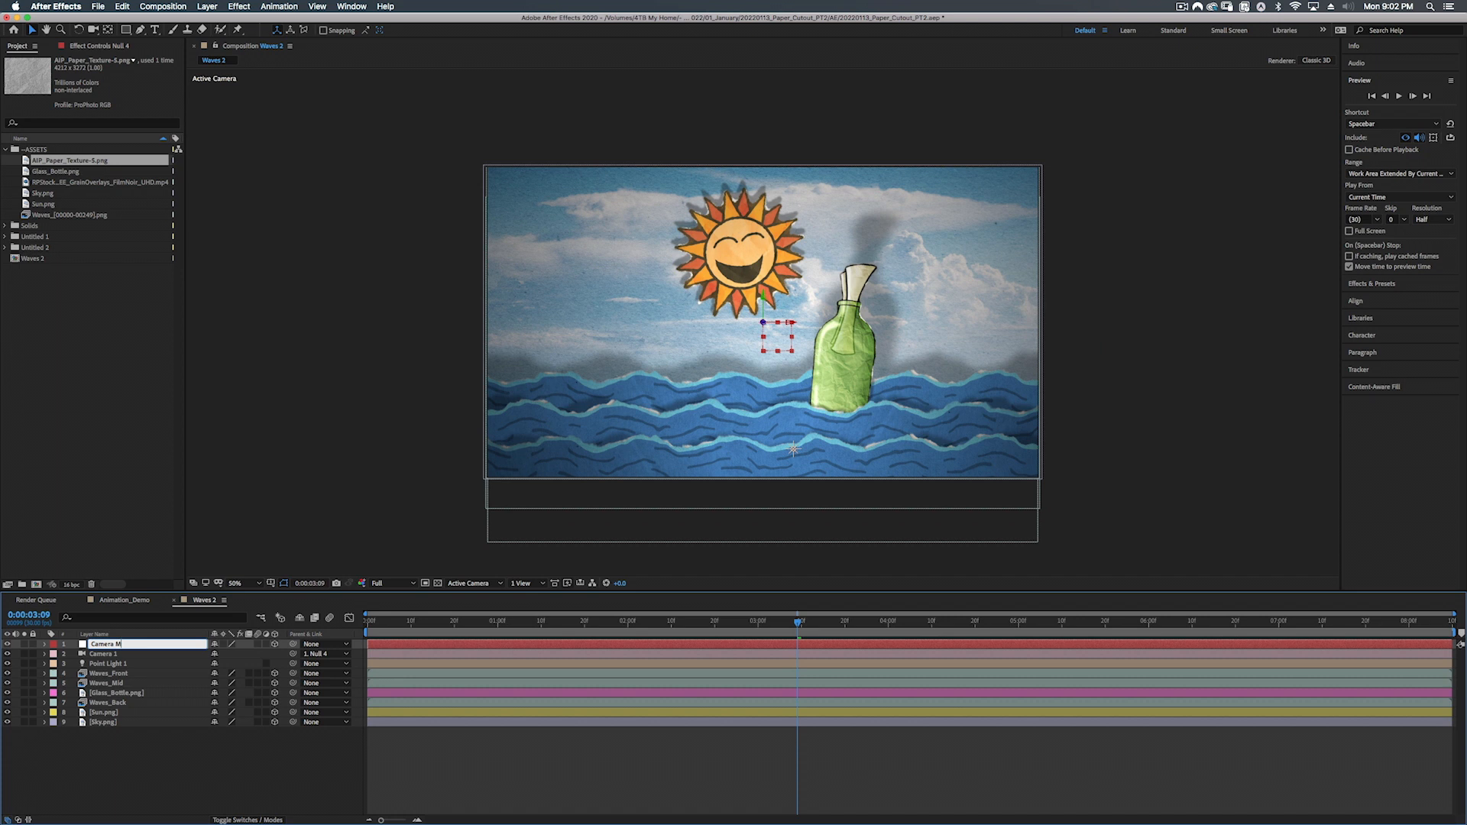
{"action": "key", "text": "Return"}
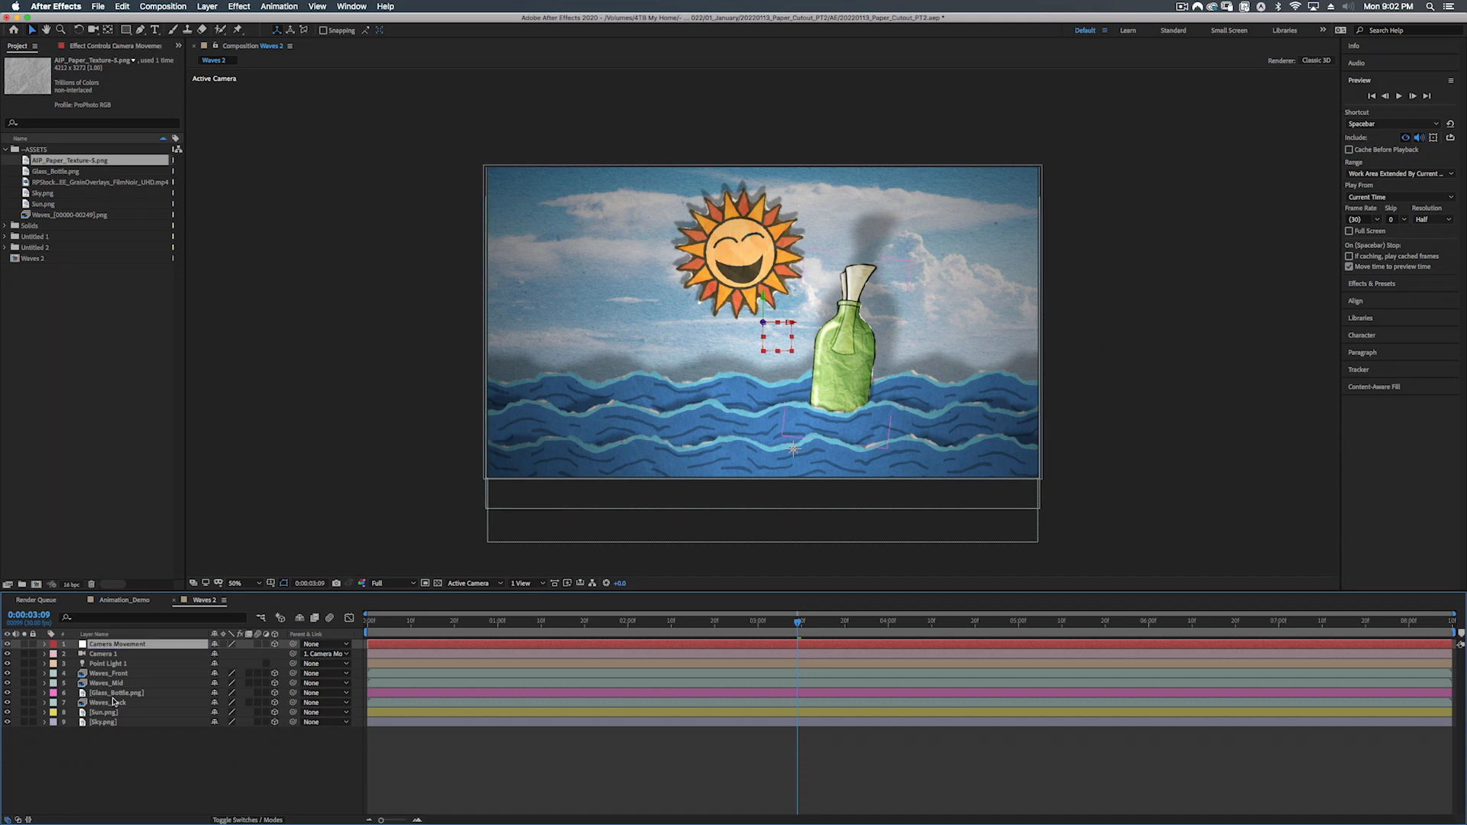
{"action": "left_click", "coordinate": [54, 646]}
{"action": "left_click", "coordinate": [70, 681]}
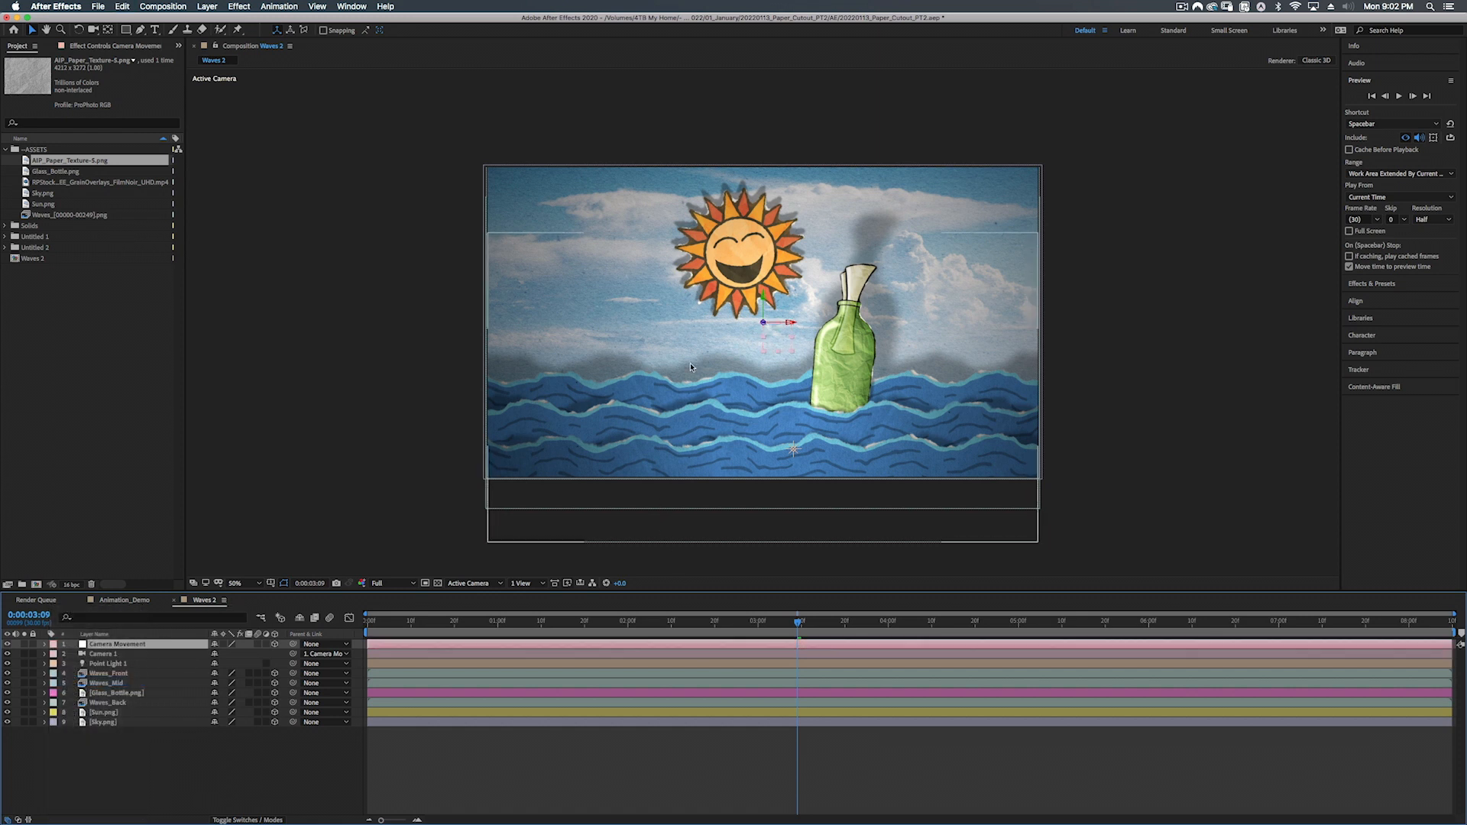
Step: Try shifting the Camera Movement null sideways in both directions to test the parallax, and undo the moves
{"action": "left_click_drag", "start_coordinate": [790, 325], "coordinate": [926, 326]}
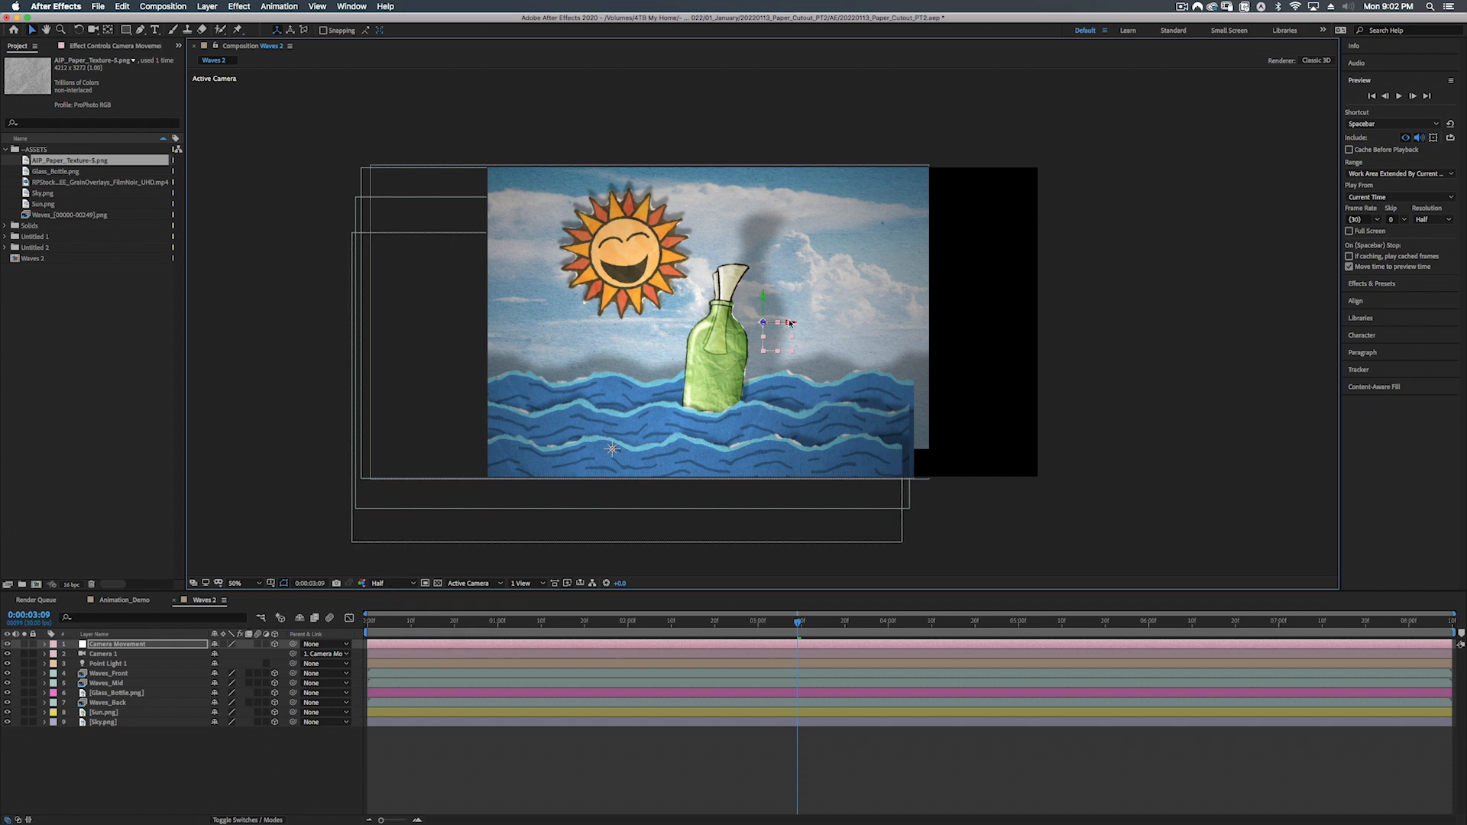
{"action": "left_click_drag", "start_coordinate": [790, 324], "coordinate": [604, 325]}
{"action": "key", "text": "super+z"}
{"action": "key", "text": "super+z"}
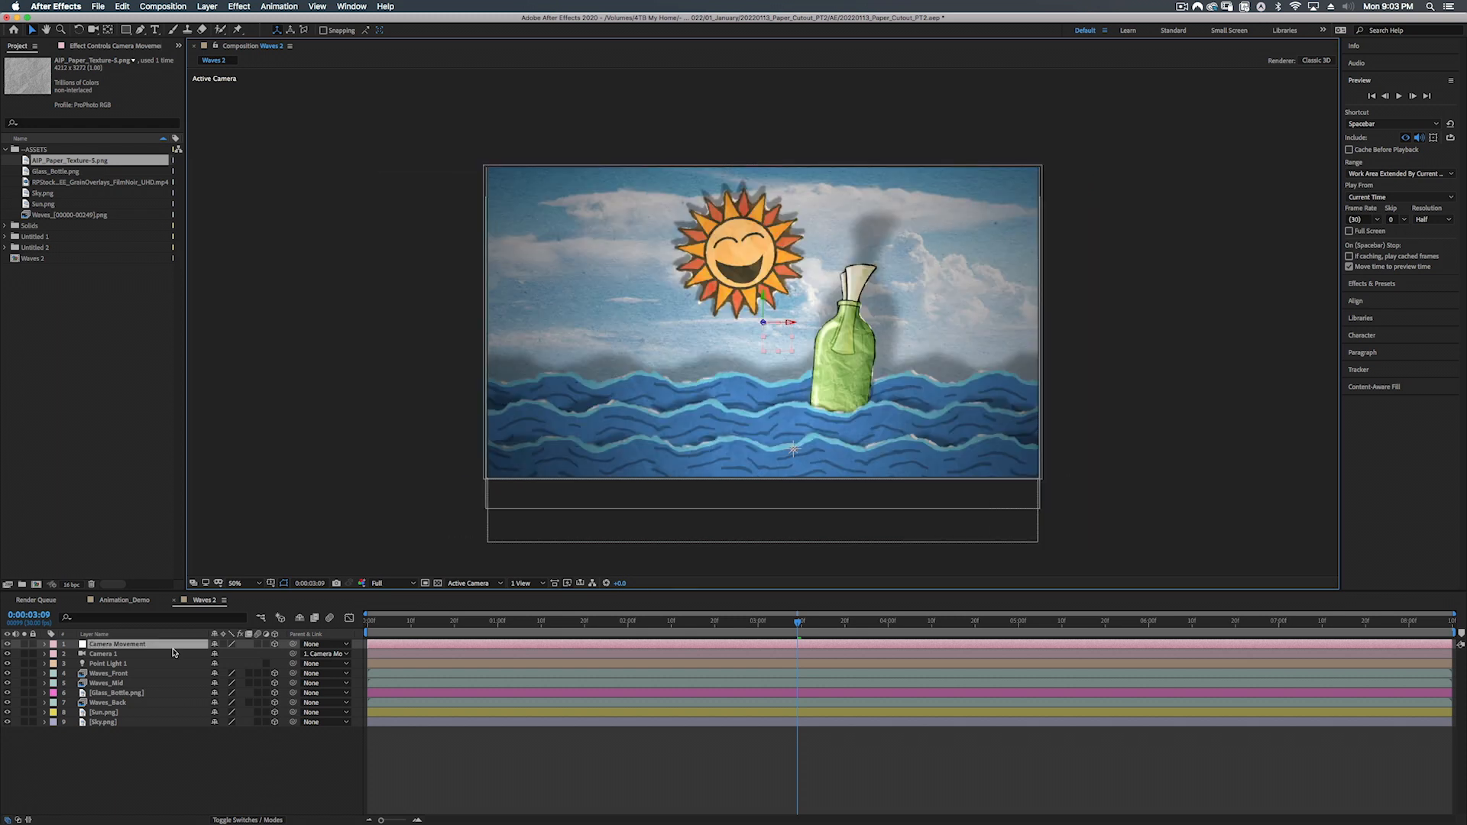
Step: Show two horizontal views and set a position keyframe on the Camera Movement null at 0:00:01:00
{"action": "left_click", "coordinate": [497, 623]}
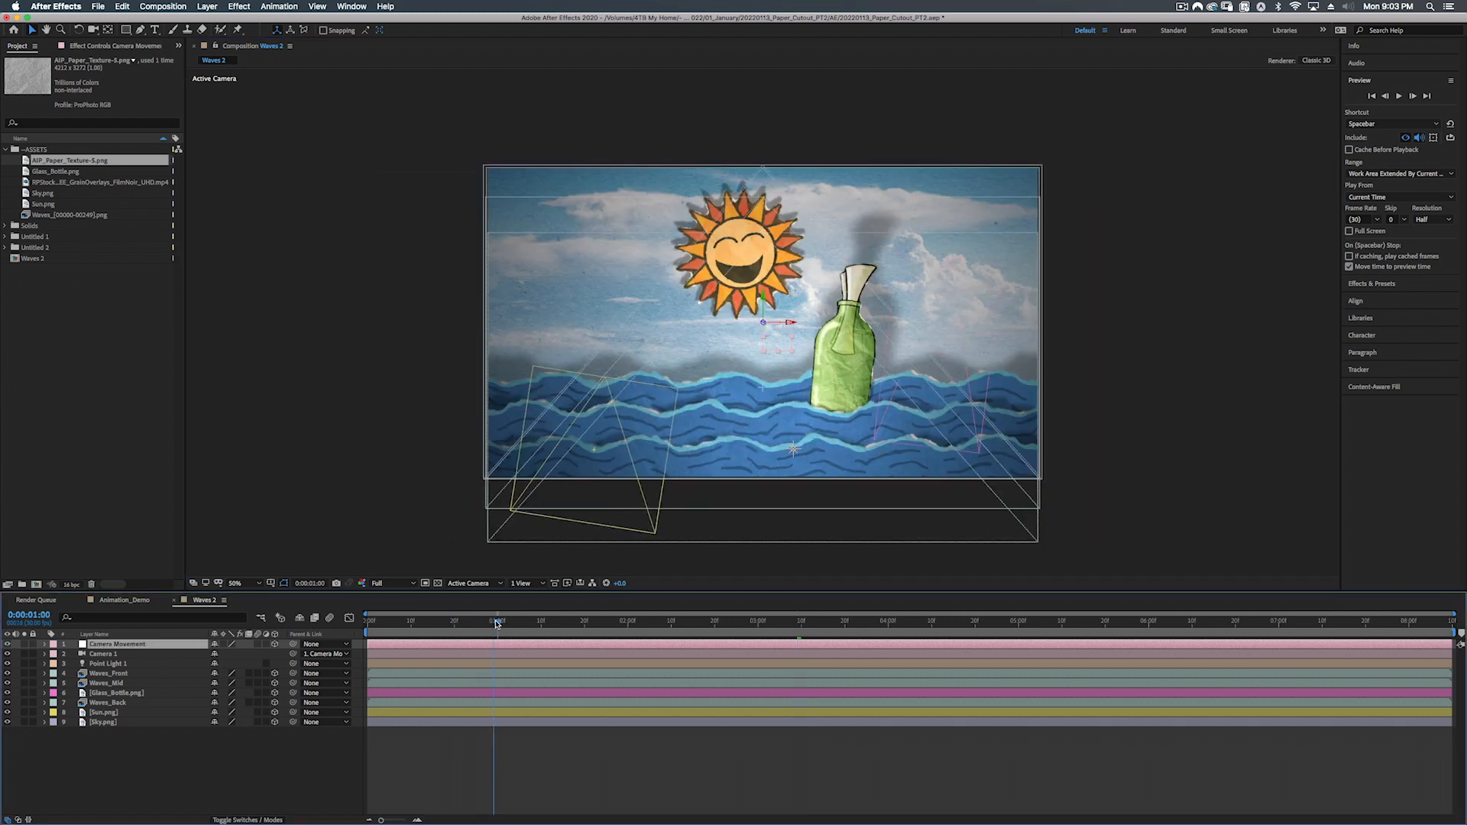
{"action": "left_click", "coordinate": [522, 584]}
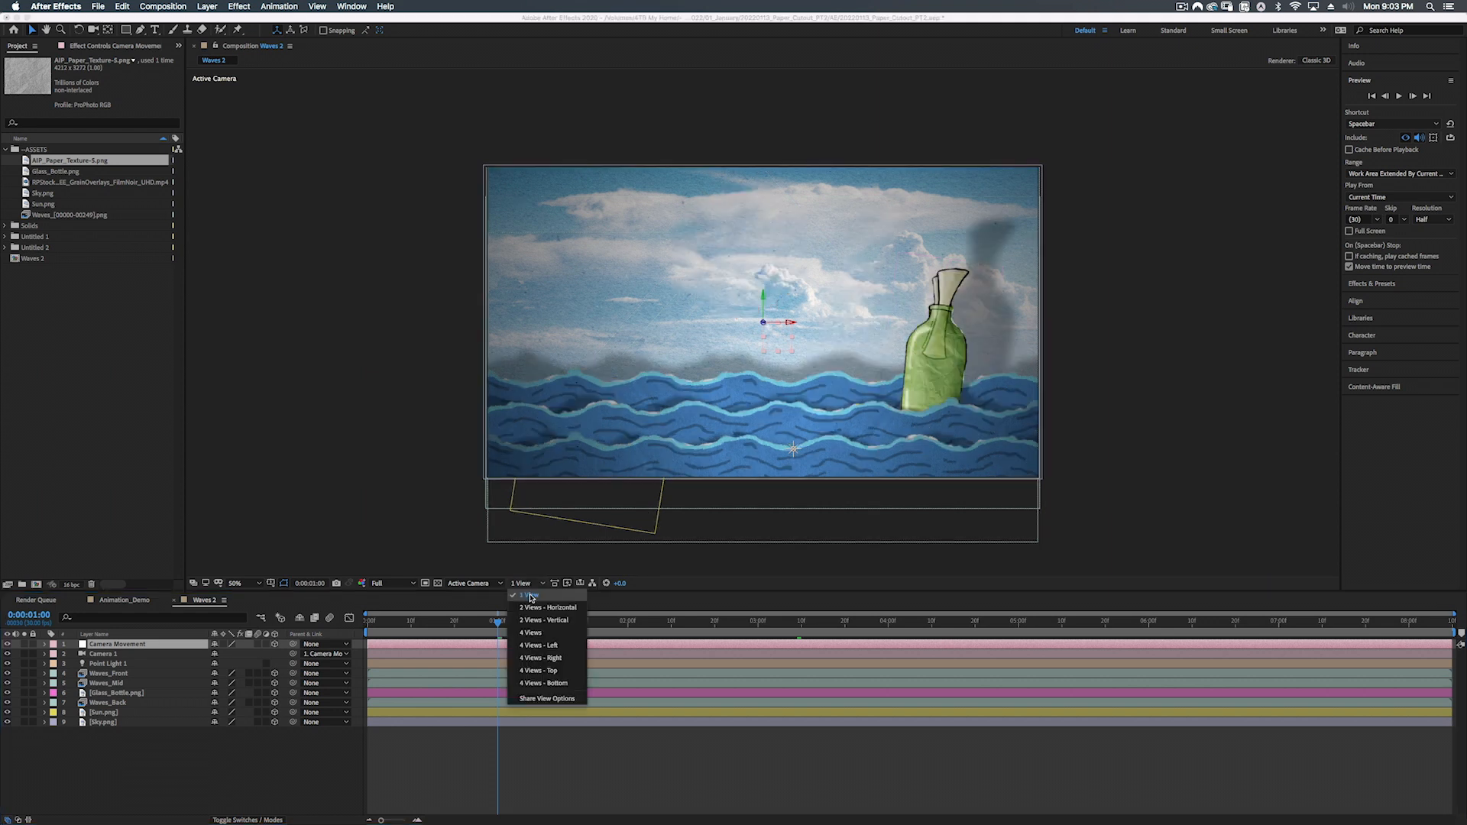
{"action": "left_click", "coordinate": [532, 608]}
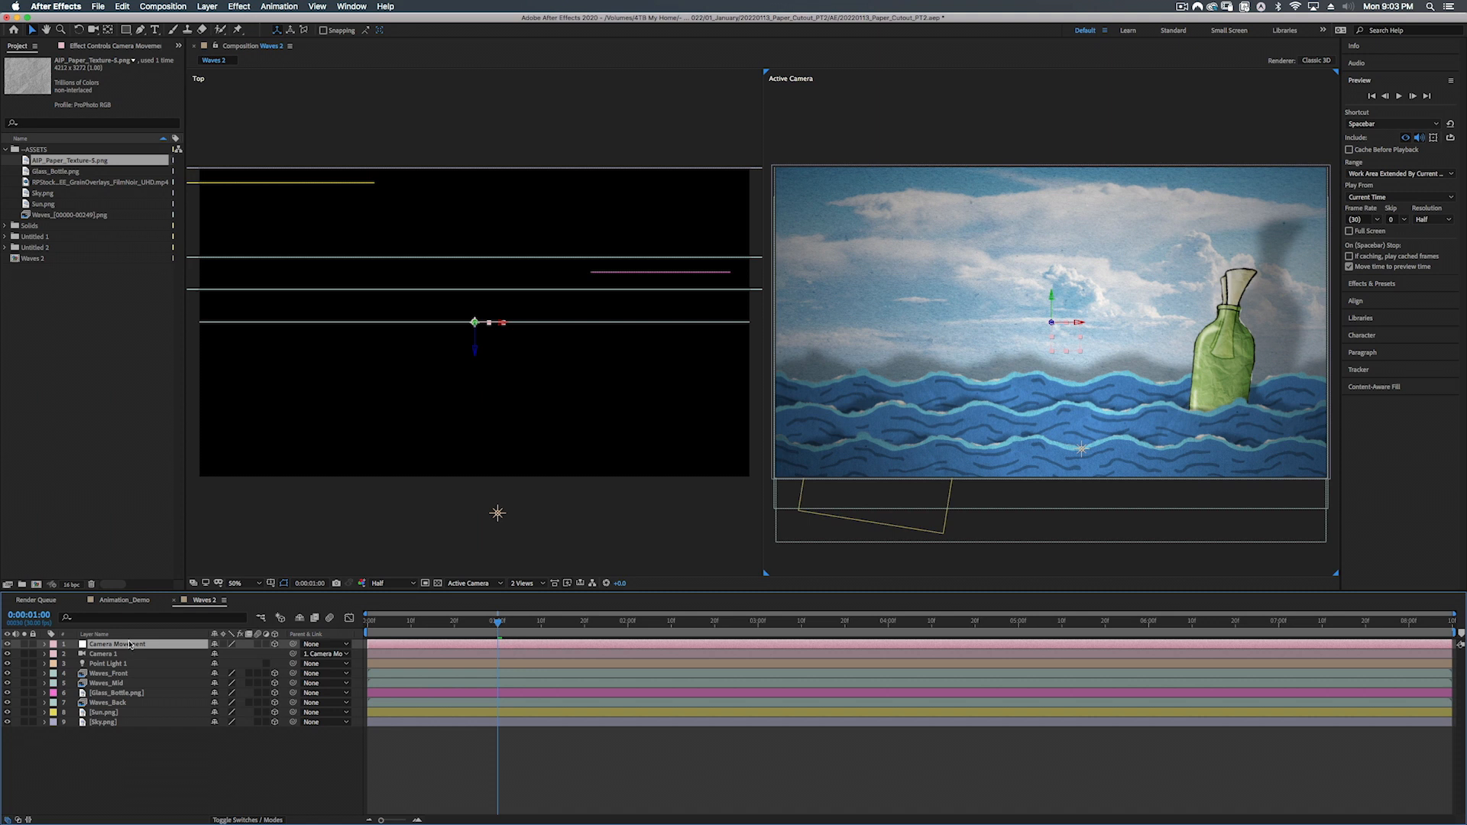
{"action": "key", "text": "p"}
{"action": "left_click", "coordinate": [73, 654]}
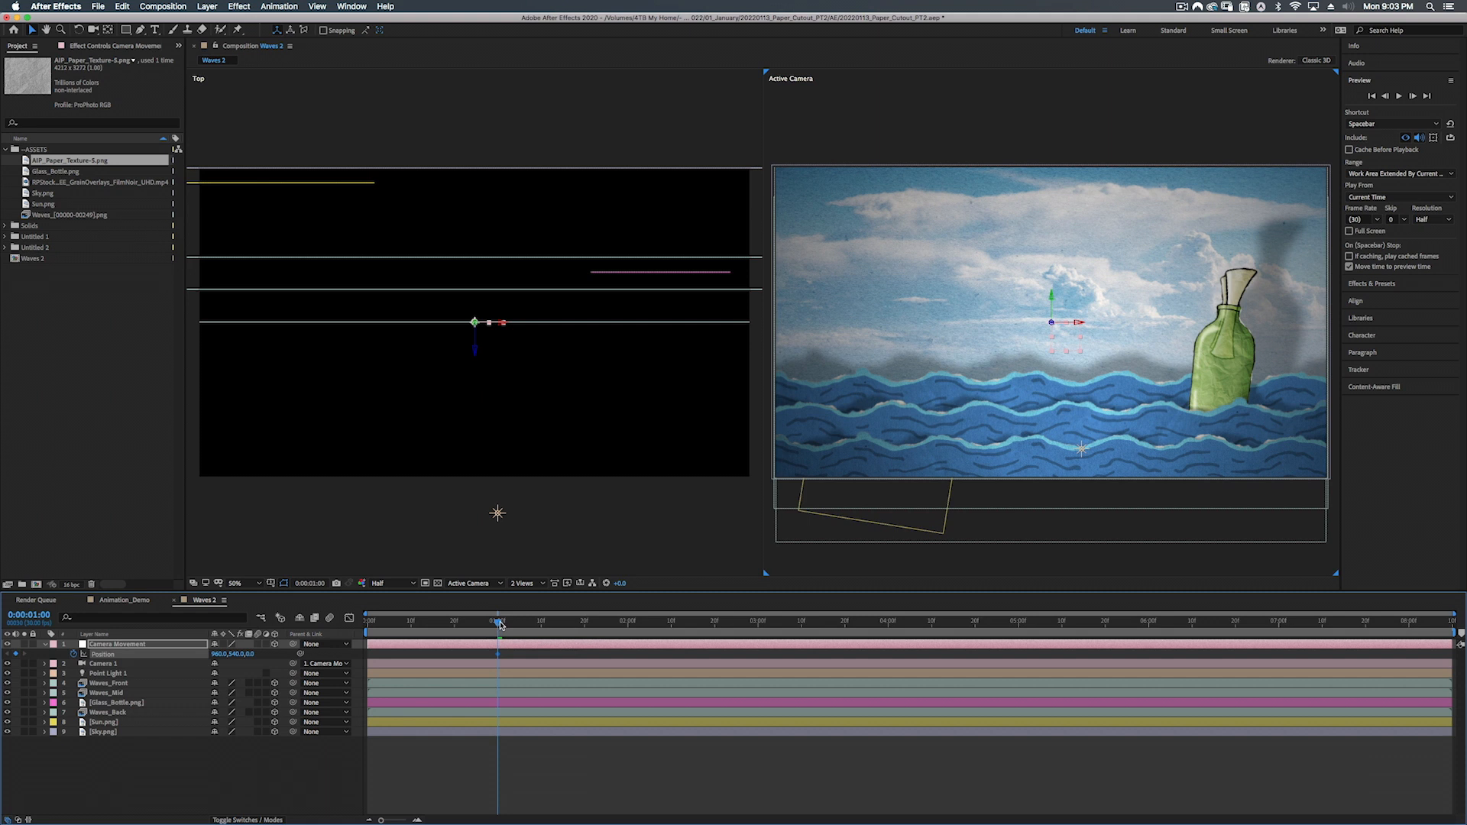
Step: At 0:00:03:00, set the Camera Movement null's position to 960, 491, 524 and preview the camera push-in
{"action": "left_click_drag", "start_coordinate": [498, 624], "coordinate": [761, 624]}
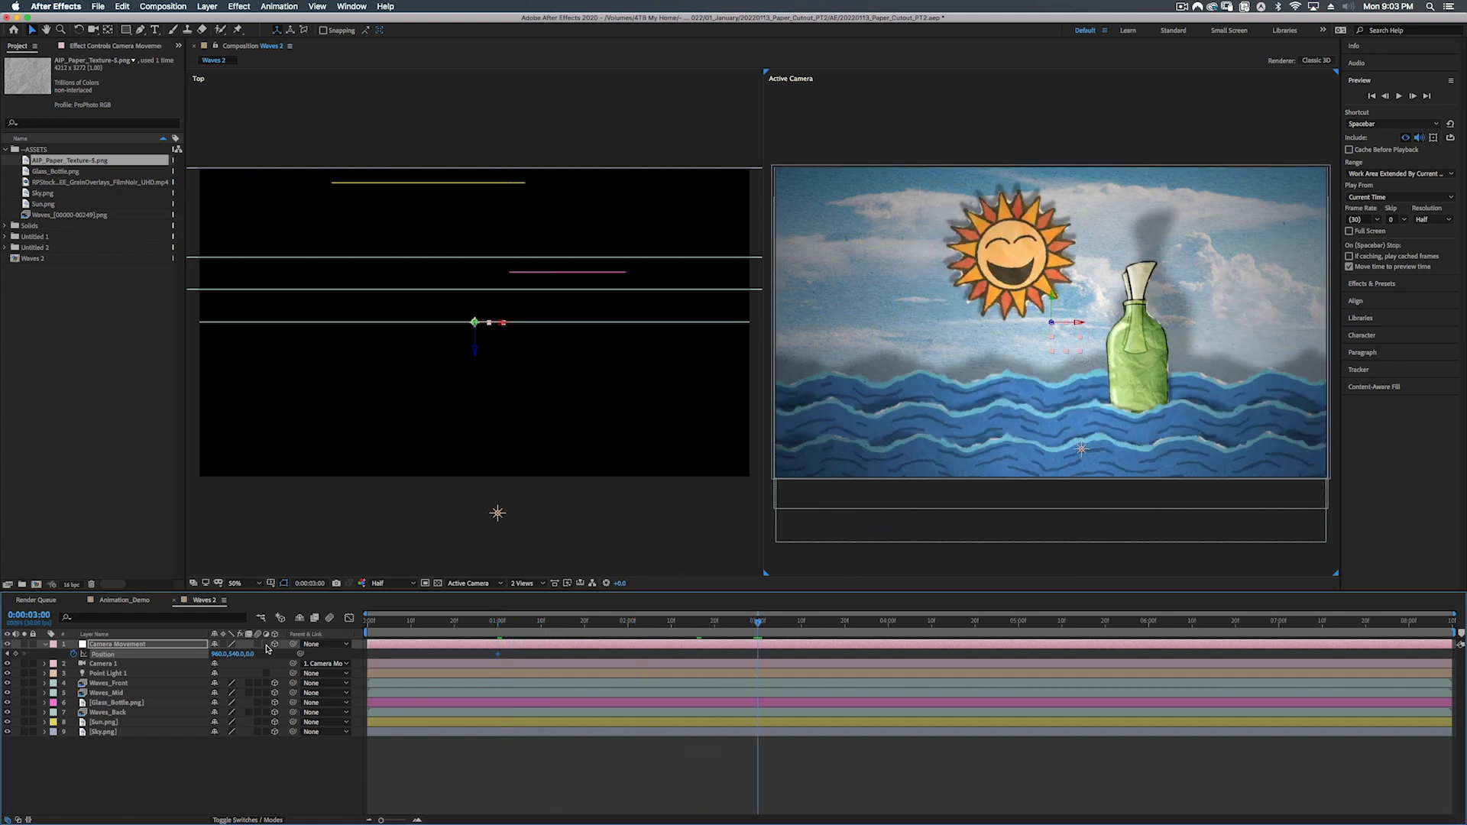
{"action": "left_click_drag", "start_coordinate": [257, 654], "coordinate": [540, 641]}
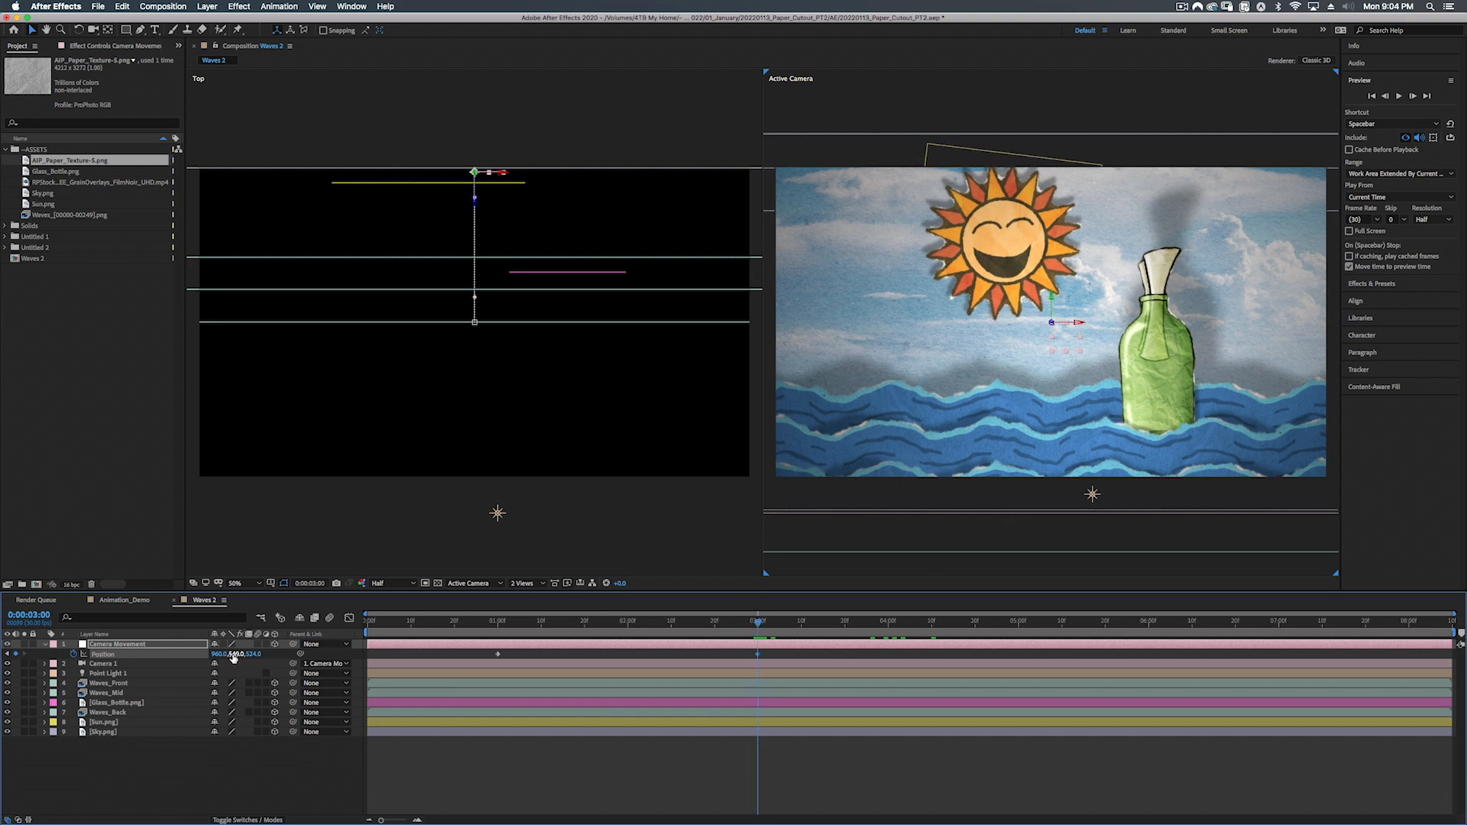
{"action": "left_click_drag", "start_coordinate": [236, 657], "coordinate": [216, 654]}
{"action": "key", "text": "space"}
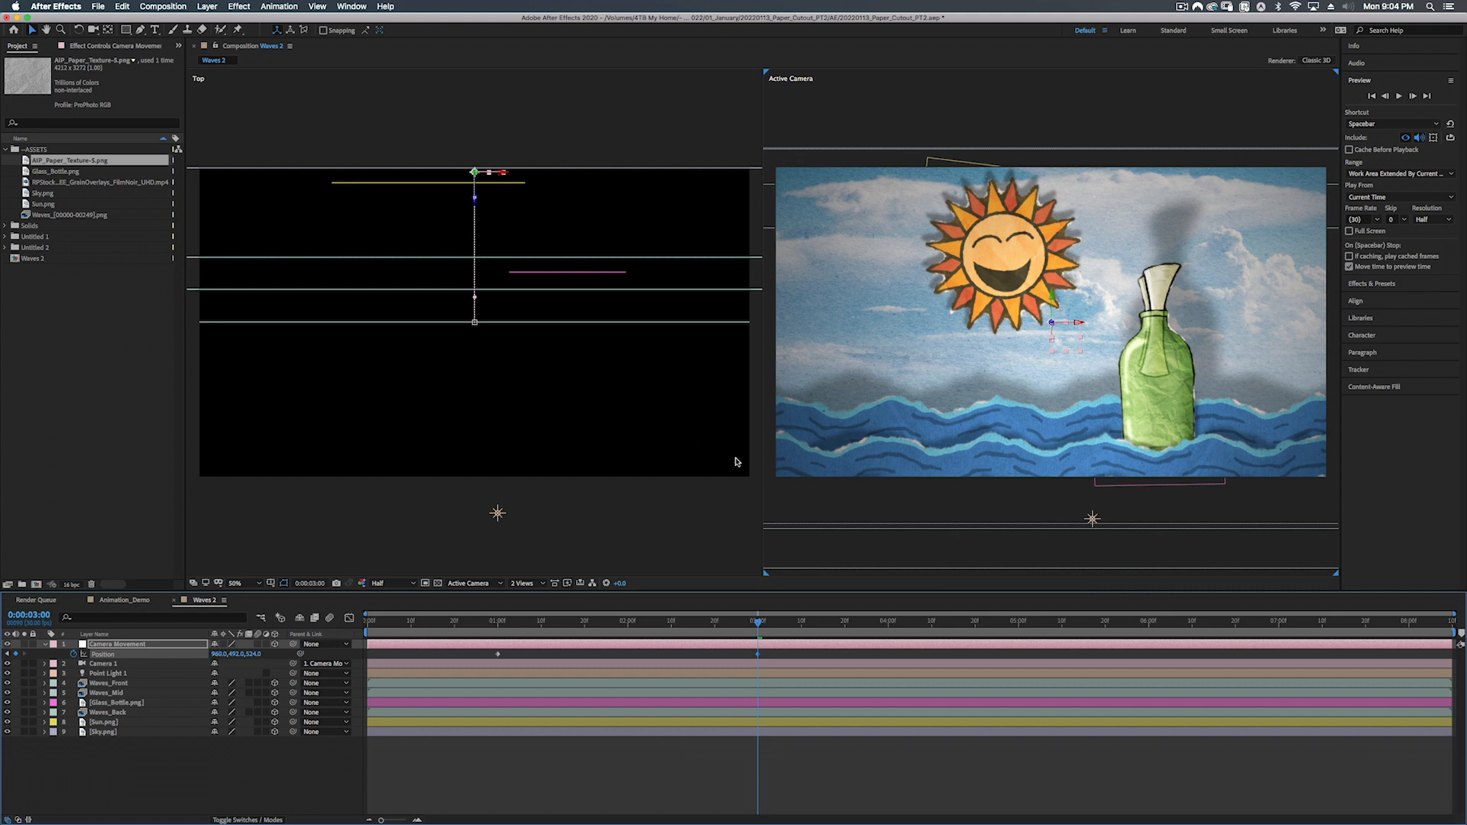
Step: Apply Easy Ease to both Camera Movement position keyframes, check the motion and return to a single view
{"action": "left_click_drag", "start_coordinate": [771, 651], "coordinate": [495, 655]}
{"action": "right_click", "coordinate": [496, 655]}
{"action": "mouse_move", "coordinate": [570, 787]}
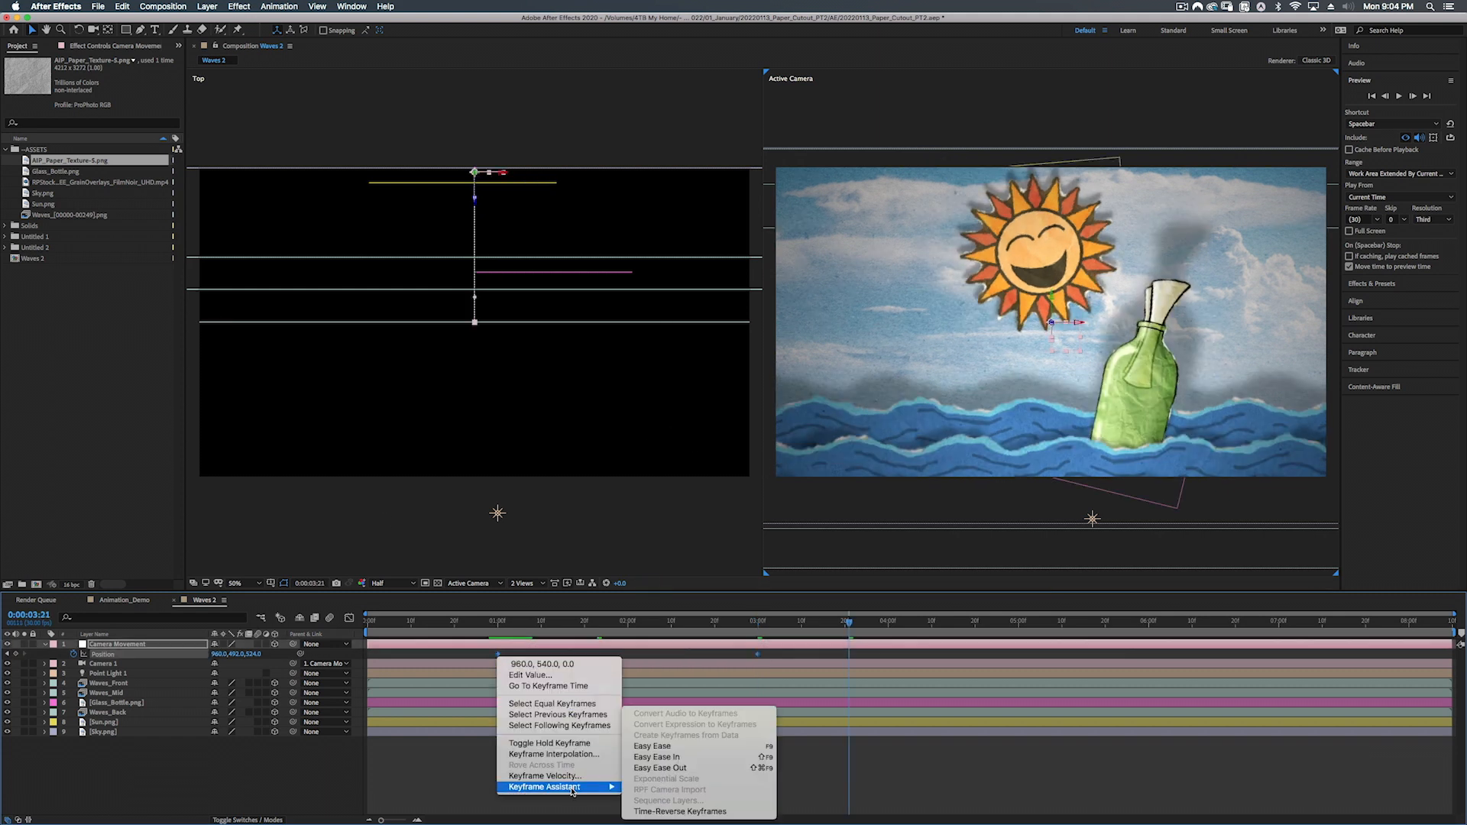
{"action": "left_click", "coordinate": [669, 746]}
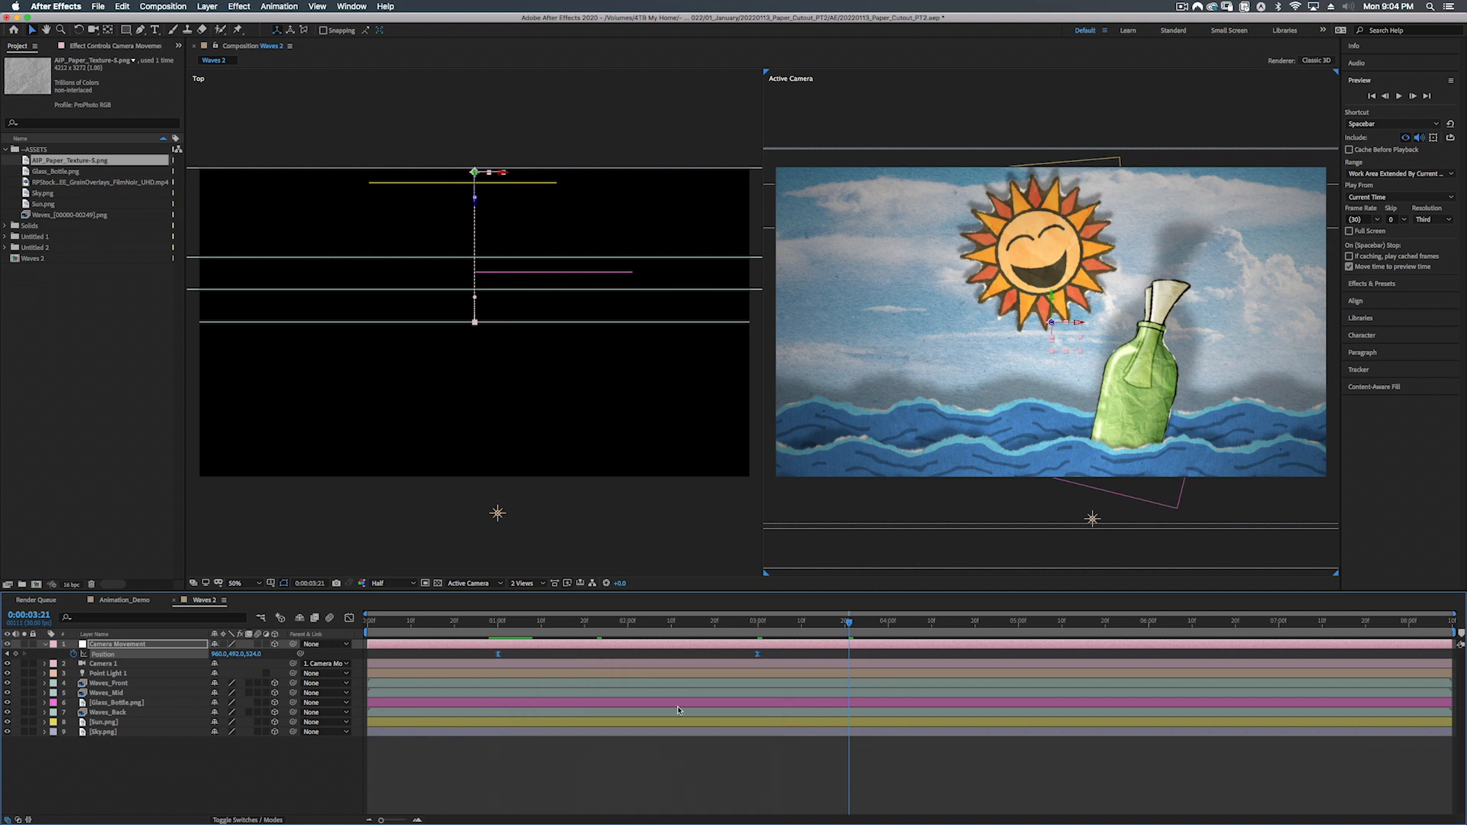
{"action": "left_click_drag", "start_coordinate": [712, 625], "coordinate": [617, 623]}
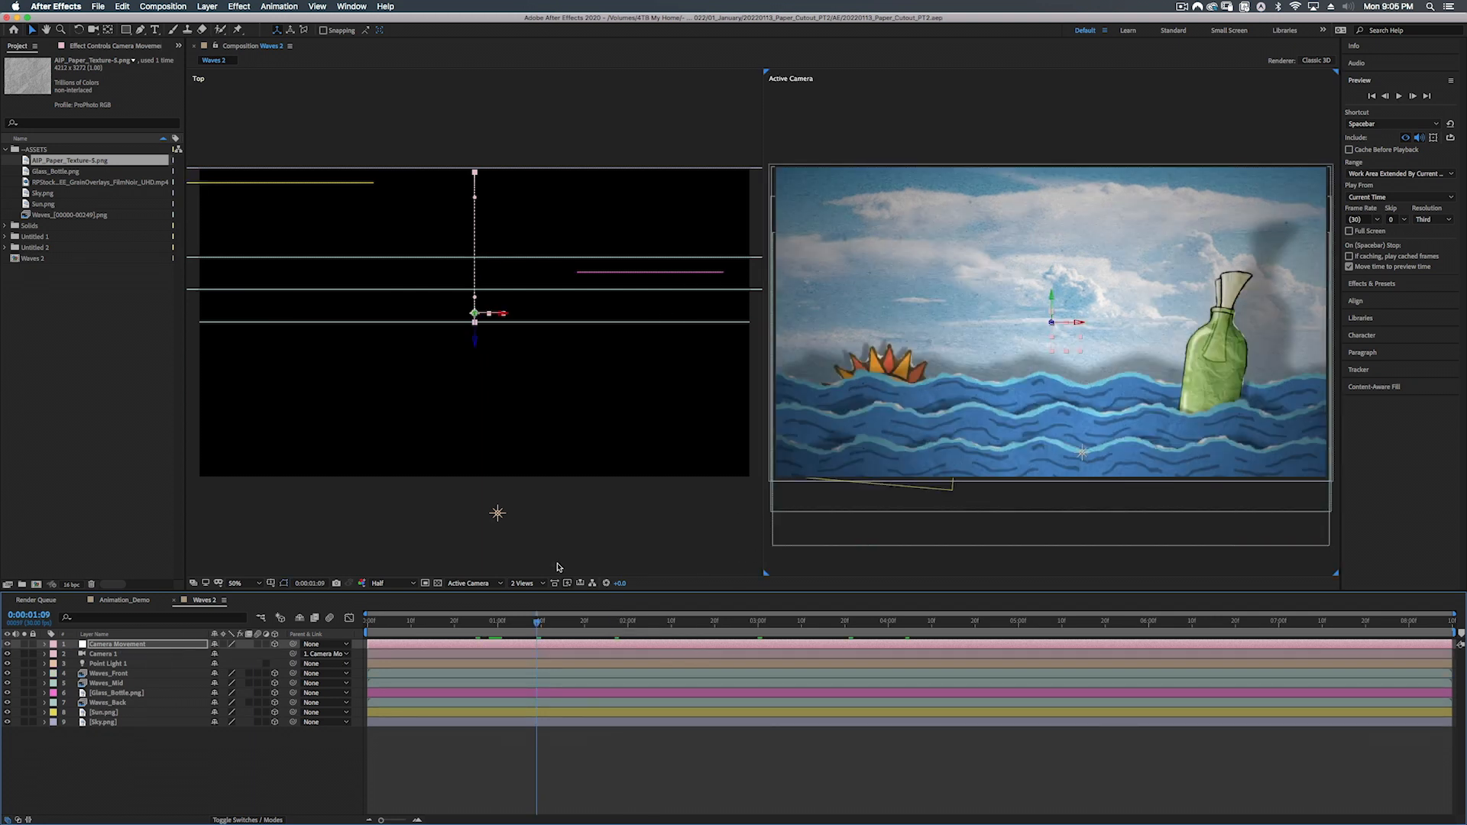
{"action": "left_click", "coordinate": [527, 583]}
{"action": "left_click", "coordinate": [529, 598]}
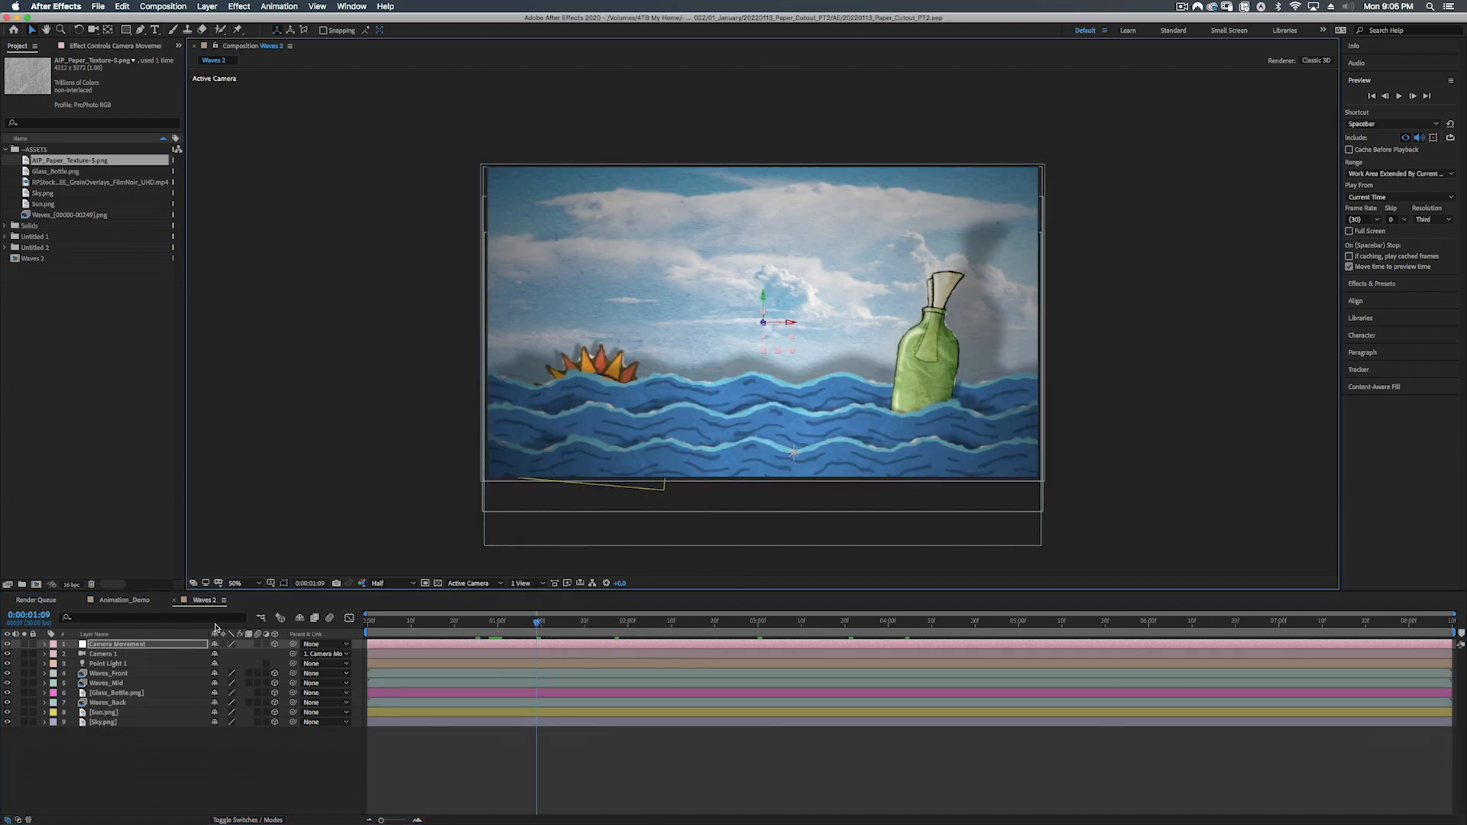
Step: Add the crumpled paper texture image to the Waves 2 composition directly above the Waves_Front layer
{"action": "left_click", "coordinate": [107, 647]}
{"action": "left_click", "coordinate": [110, 654]}
{"action": "left_click", "coordinate": [110, 673]}
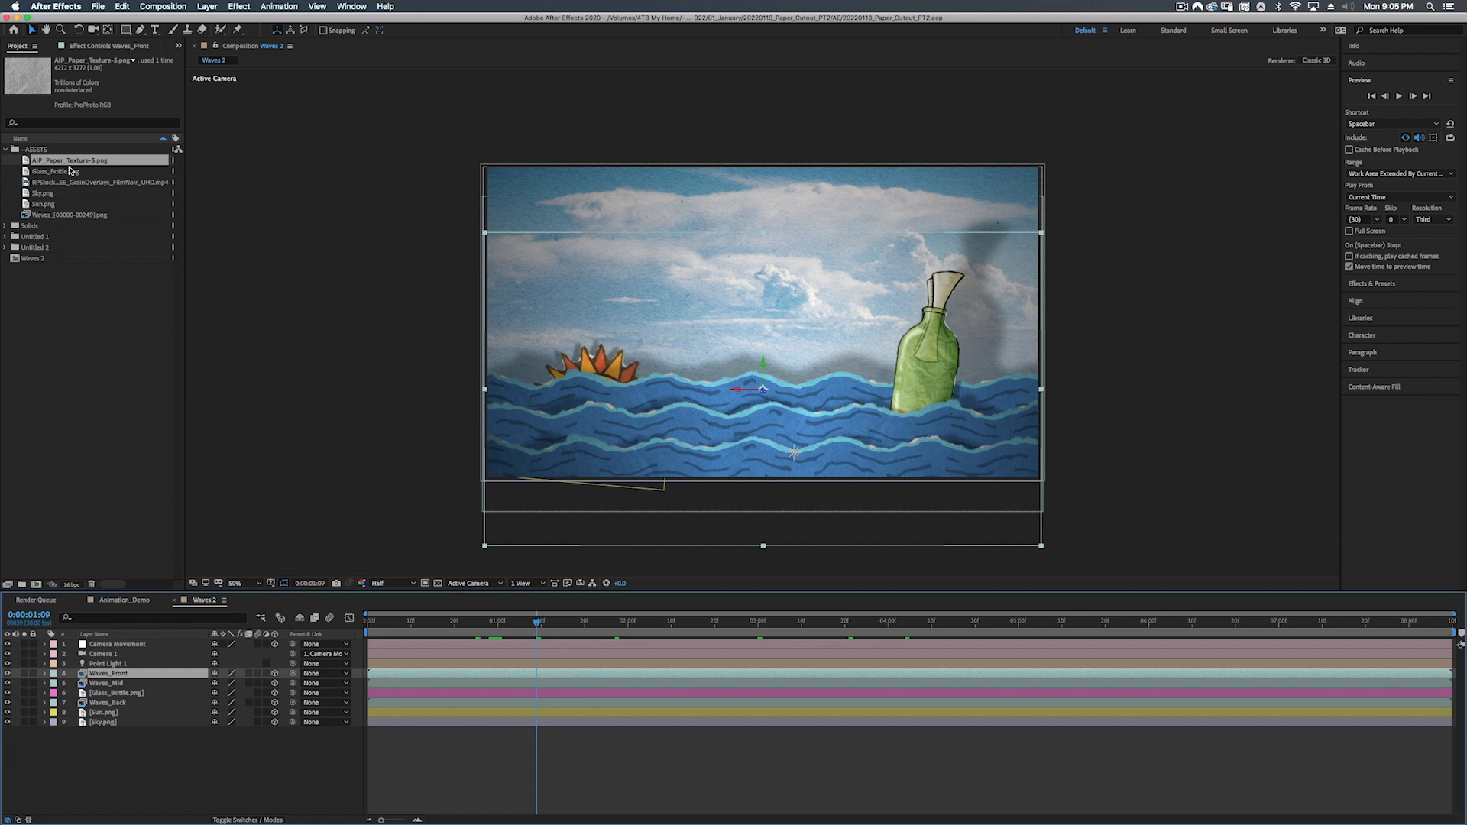
{"action": "left_click_drag", "start_coordinate": [55, 162], "coordinate": [111, 673]}
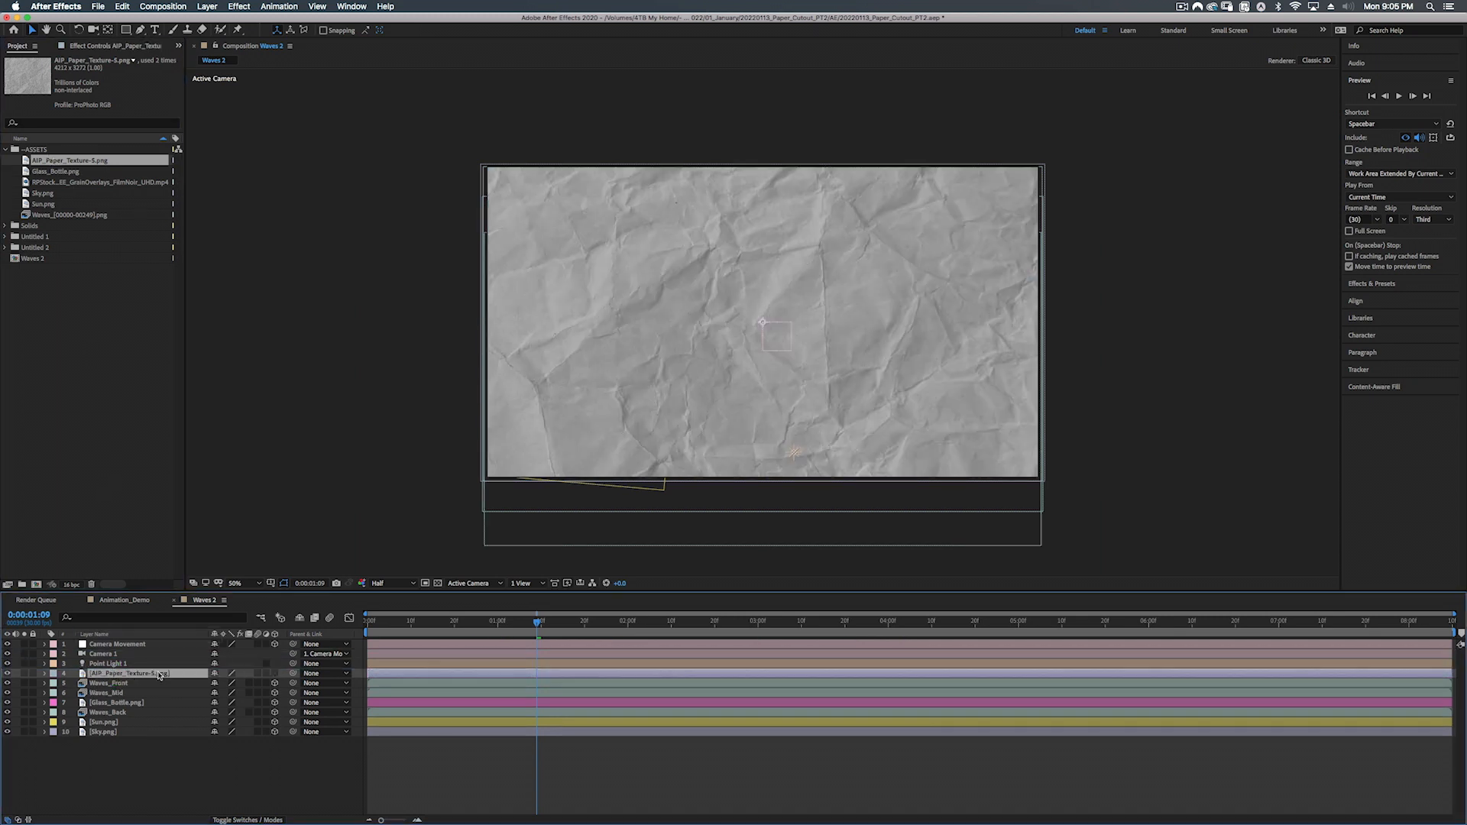
Step: Set the paper texture layer's blending mode to Overlay and lower its opacity to under 50%
{"action": "left_click", "coordinate": [247, 820]}
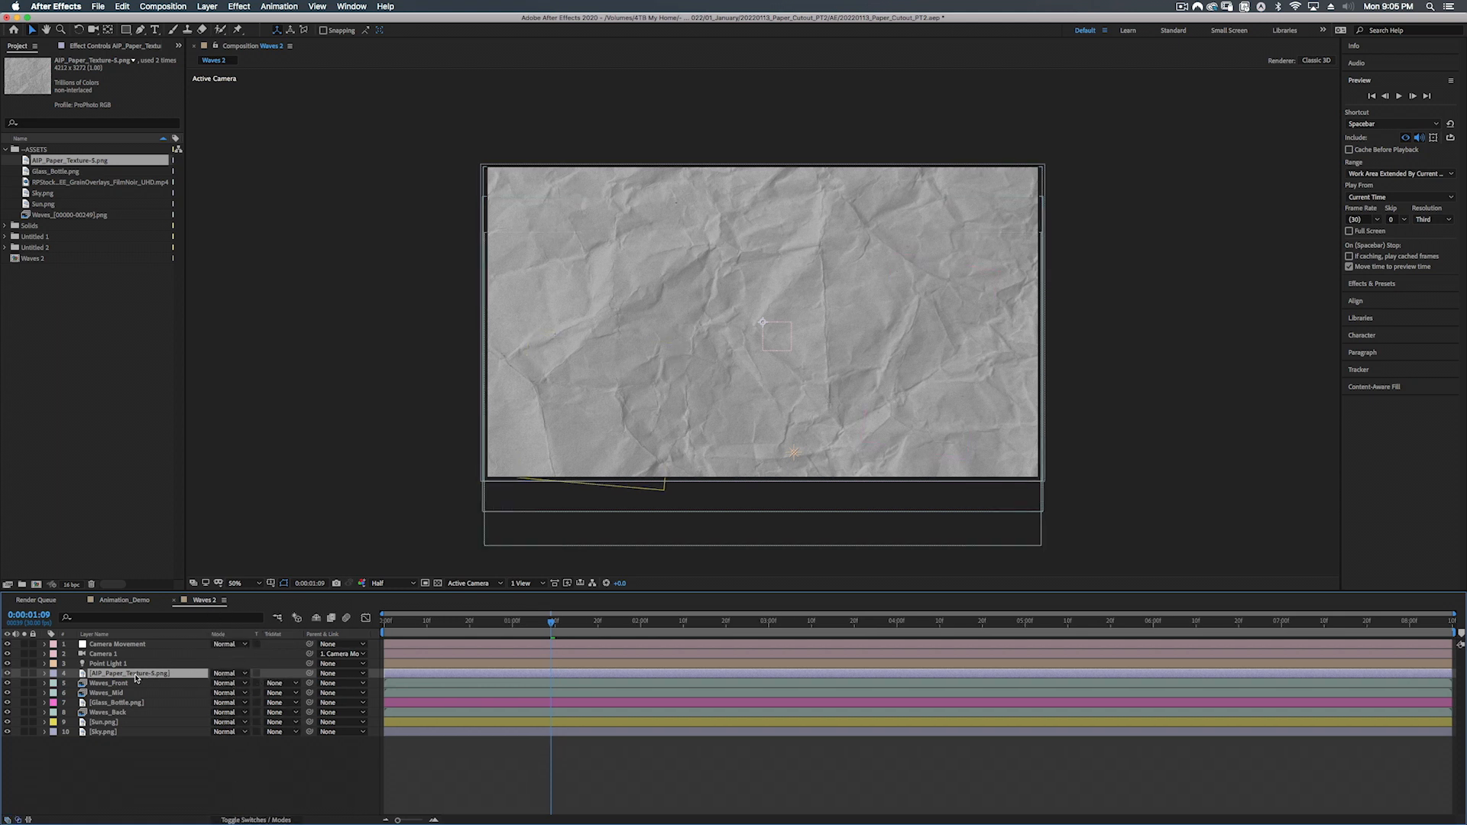
{"action": "left_click", "coordinate": [222, 673]}
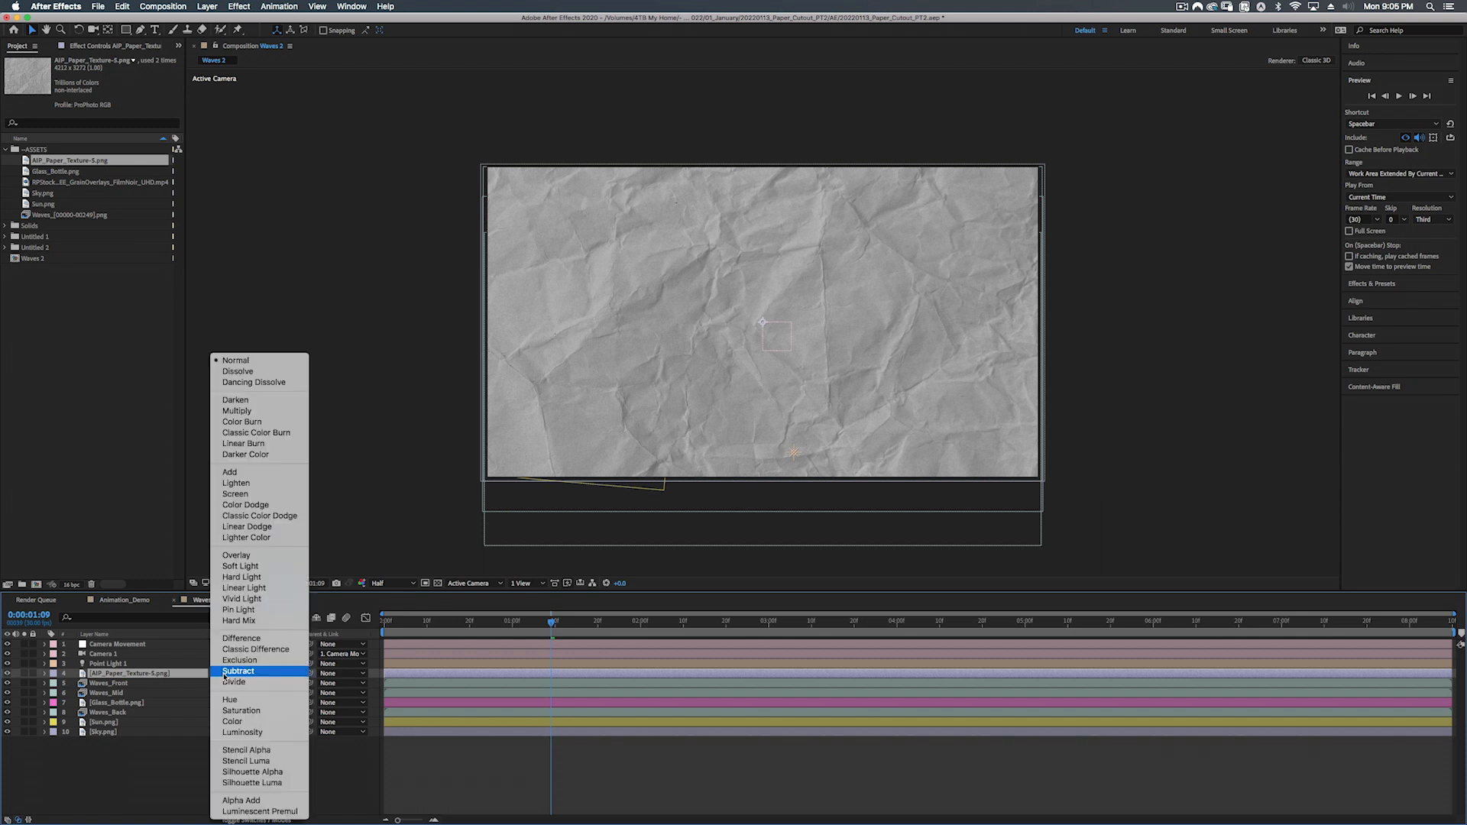
{"action": "left_click", "coordinate": [243, 557]}
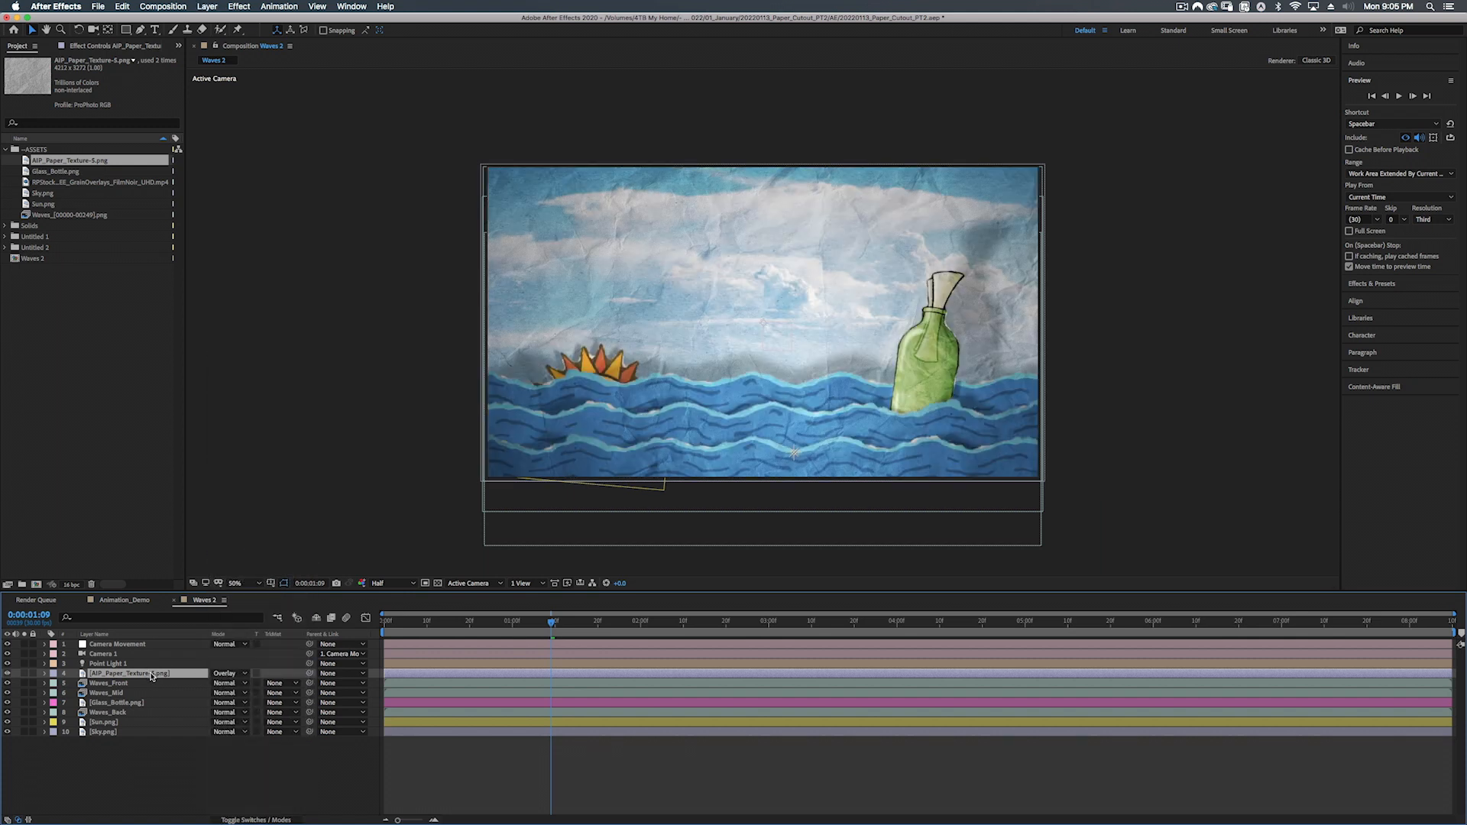
{"action": "key", "text": "t"}
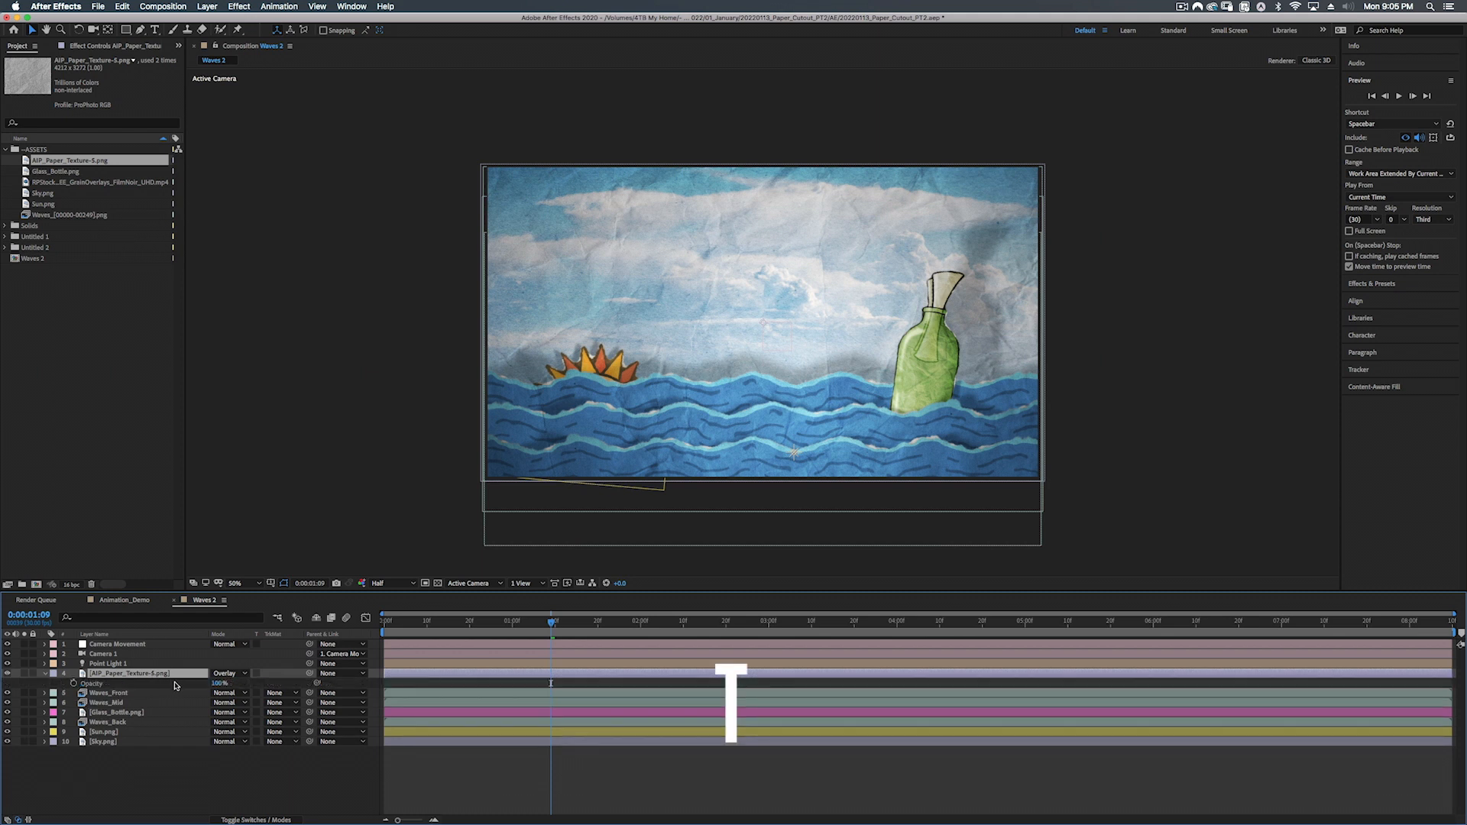
{"action": "left_click_drag", "start_coordinate": [220, 683], "coordinate": [211, 711]}
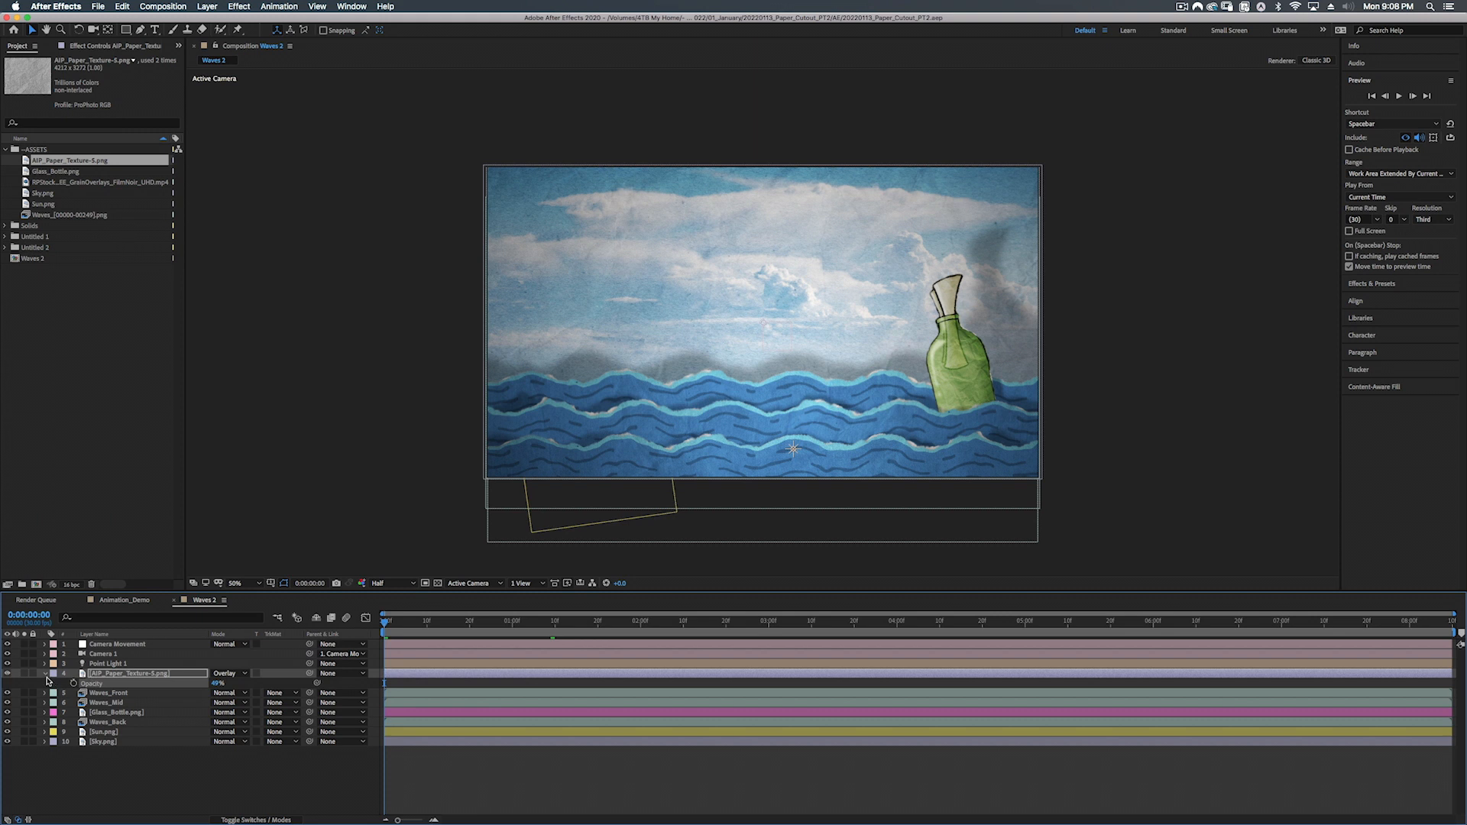
{"action": "left_click", "coordinate": [50, 672]}
Step: Pre-compose all layers from Camera Movement down to Sky.png with all attributes moved, and duplicate the resulting layer twice
{"action": "left_click", "coordinate": [120, 646]}
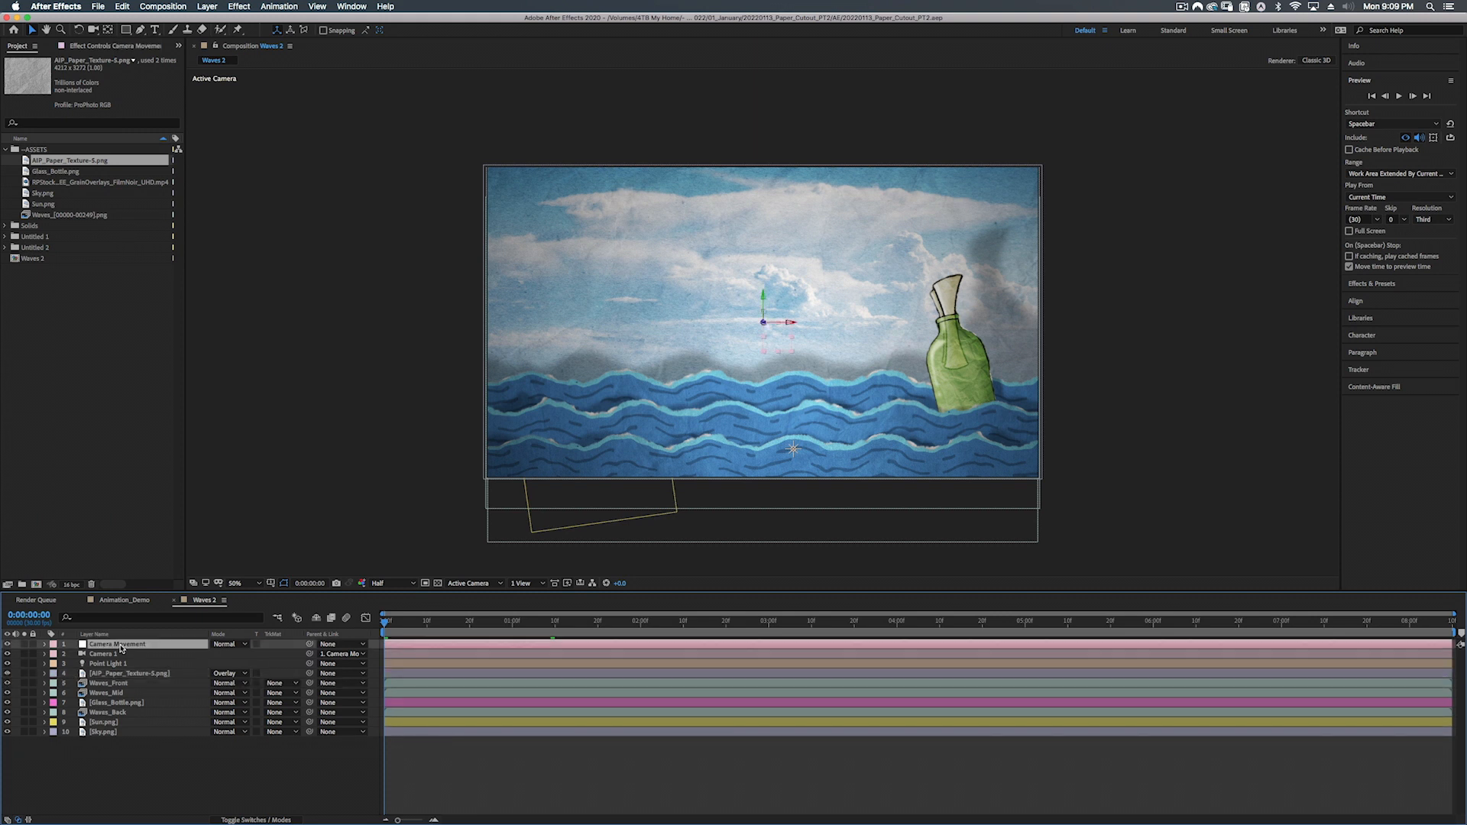
{"action": "left_click", "coordinate": [122, 732], "text": "shift"}
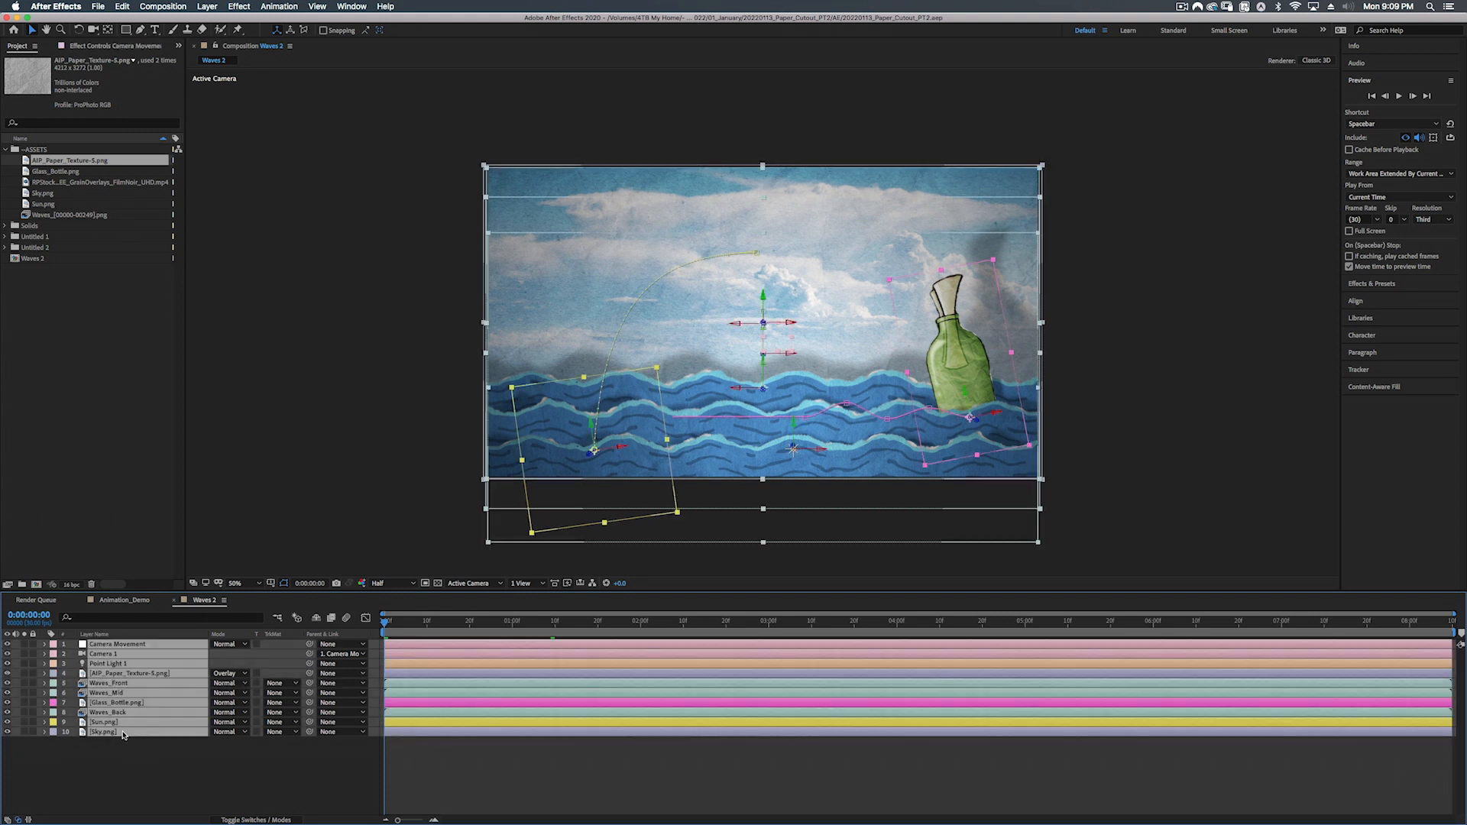
{"action": "key", "text": "shift+super+c"}
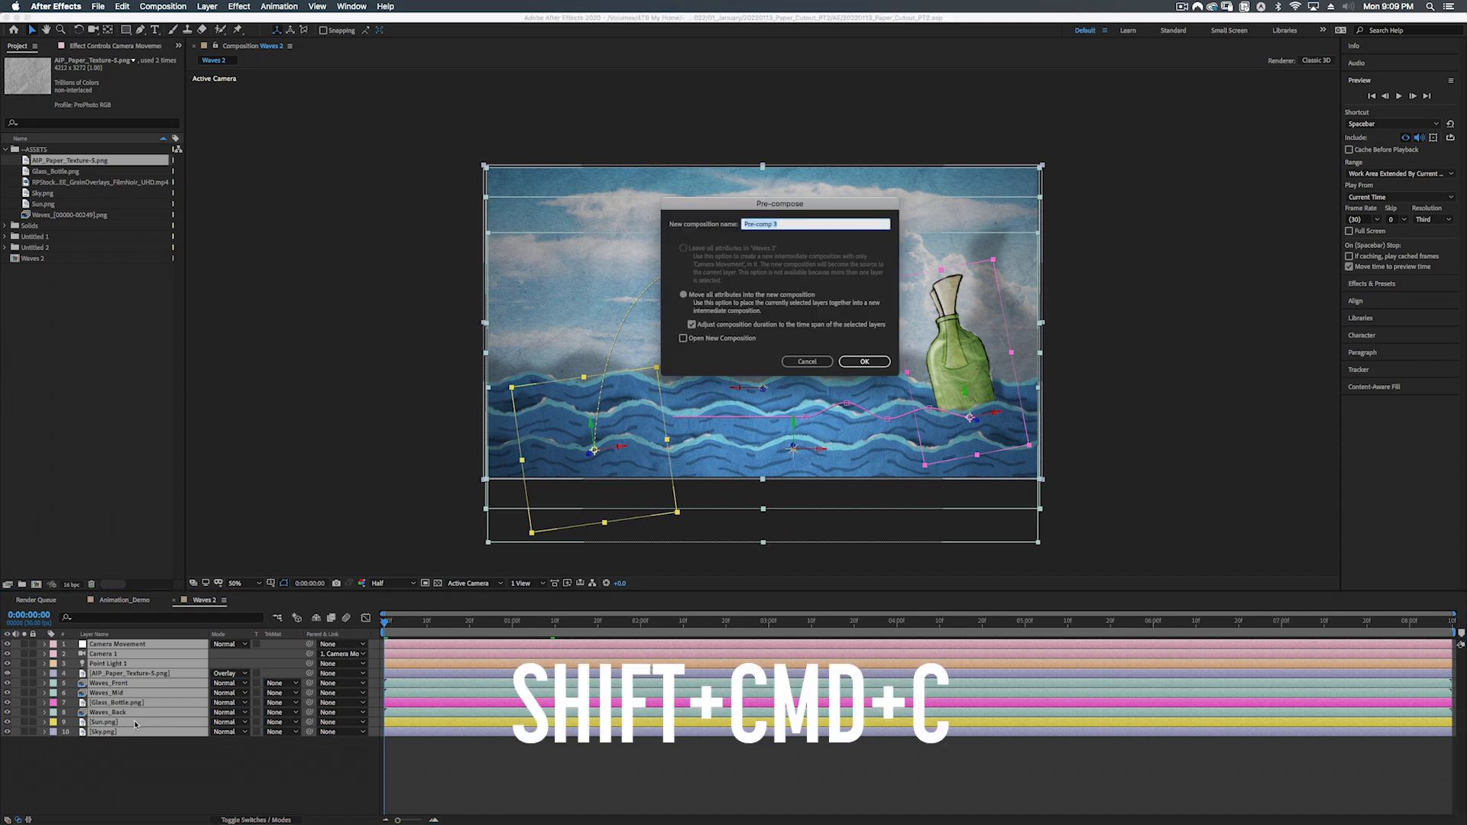
{"action": "left_click", "coordinate": [860, 362]}
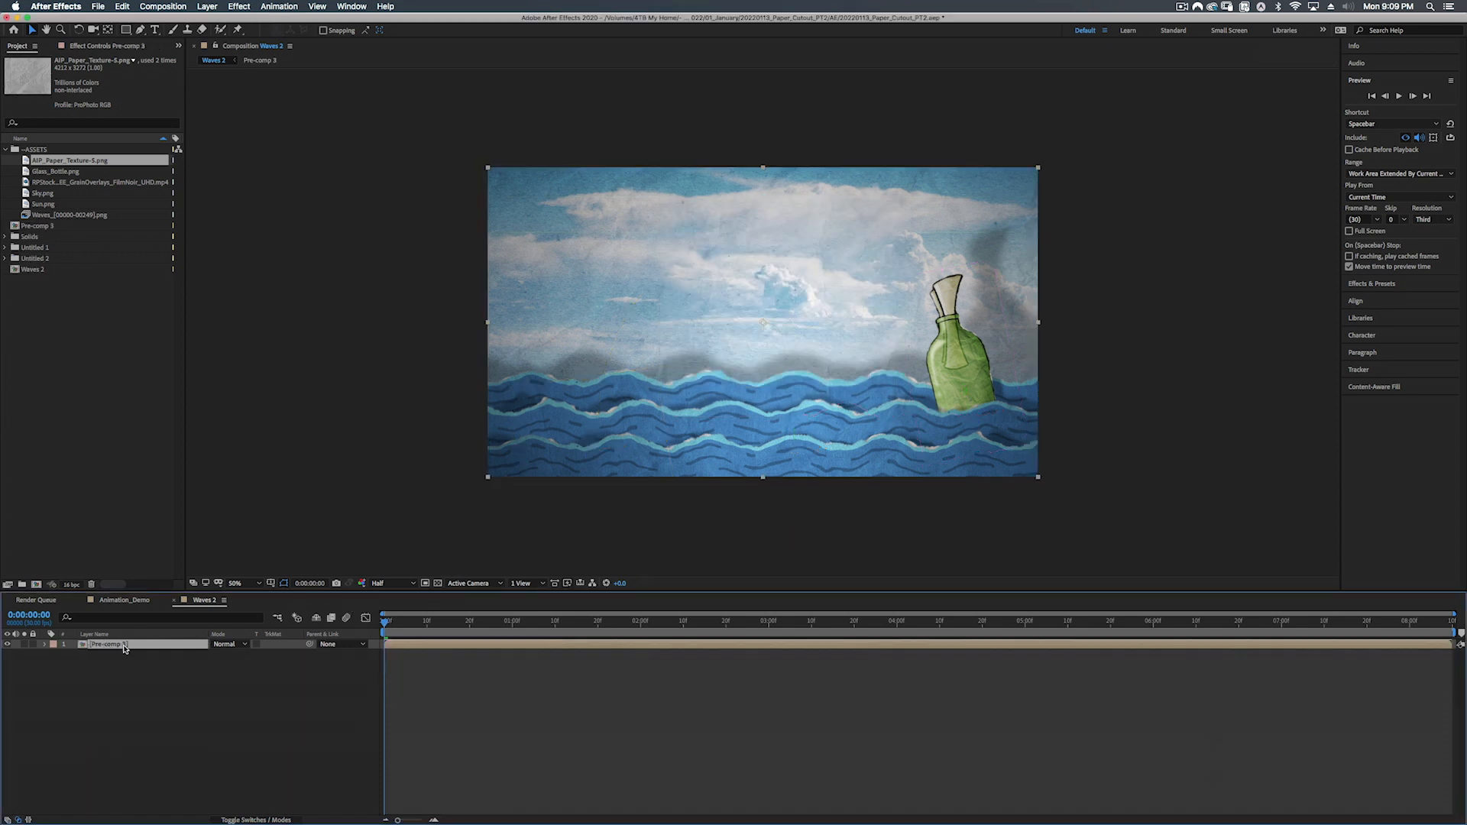
{"action": "key", "text": "super+d"}
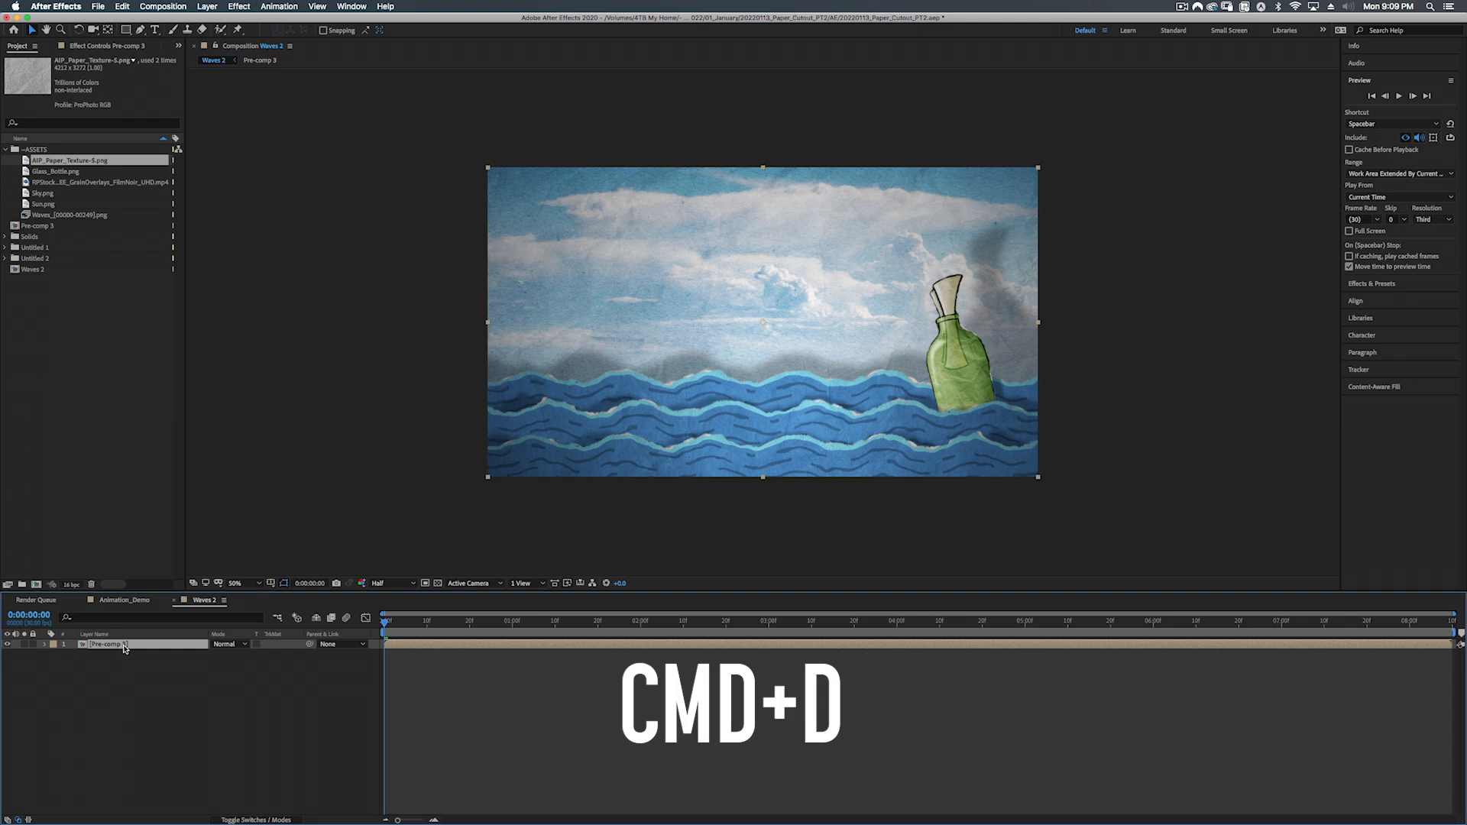
{"action": "key", "text": "super+d"}
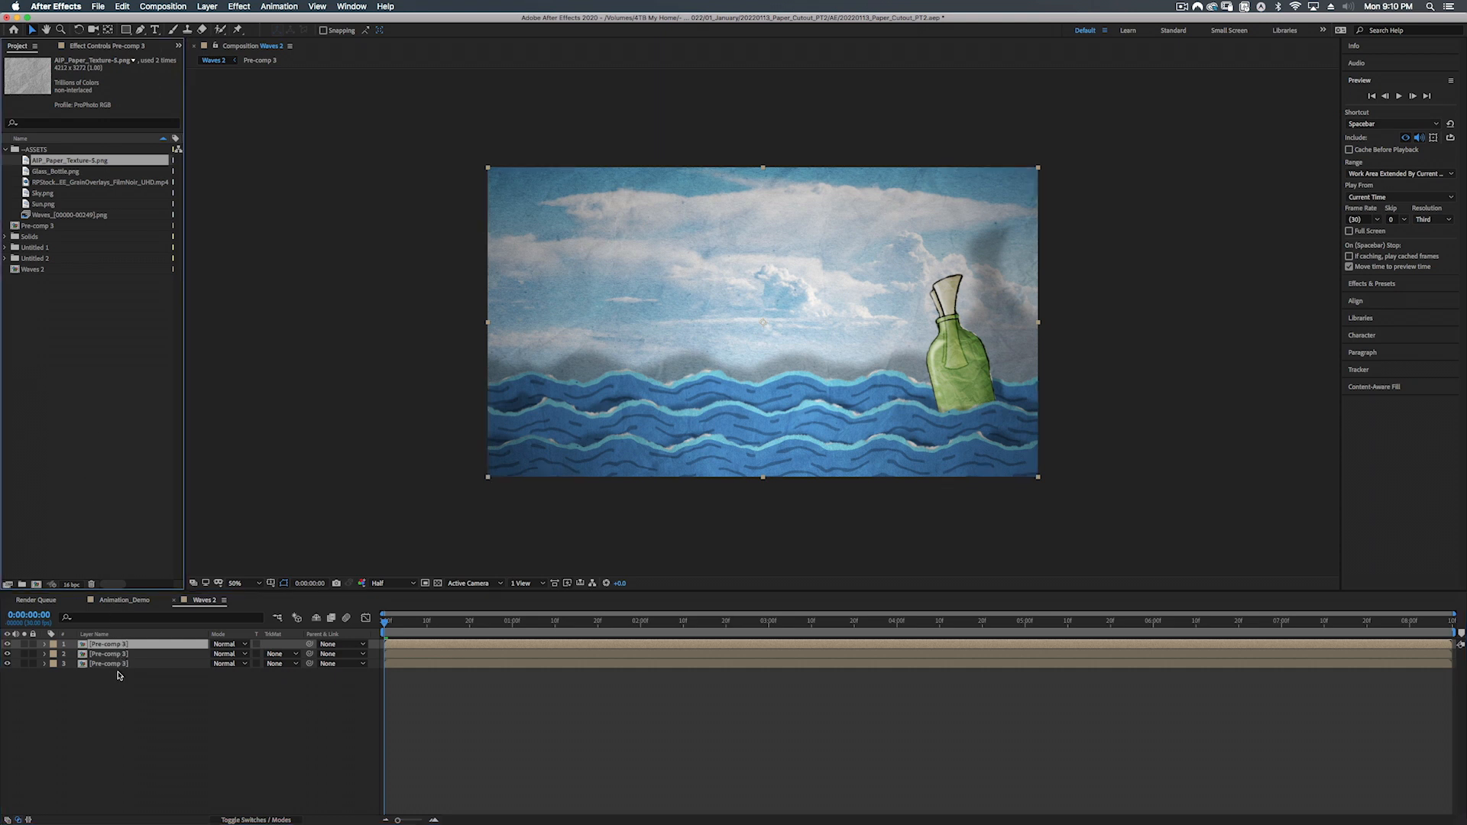
Step: Find the Shift Channels effect and apply it to the top pre-comp copy
{"action": "key", "text": "super+5"}
{"action": "left_click", "coordinate": [1363, 113]}
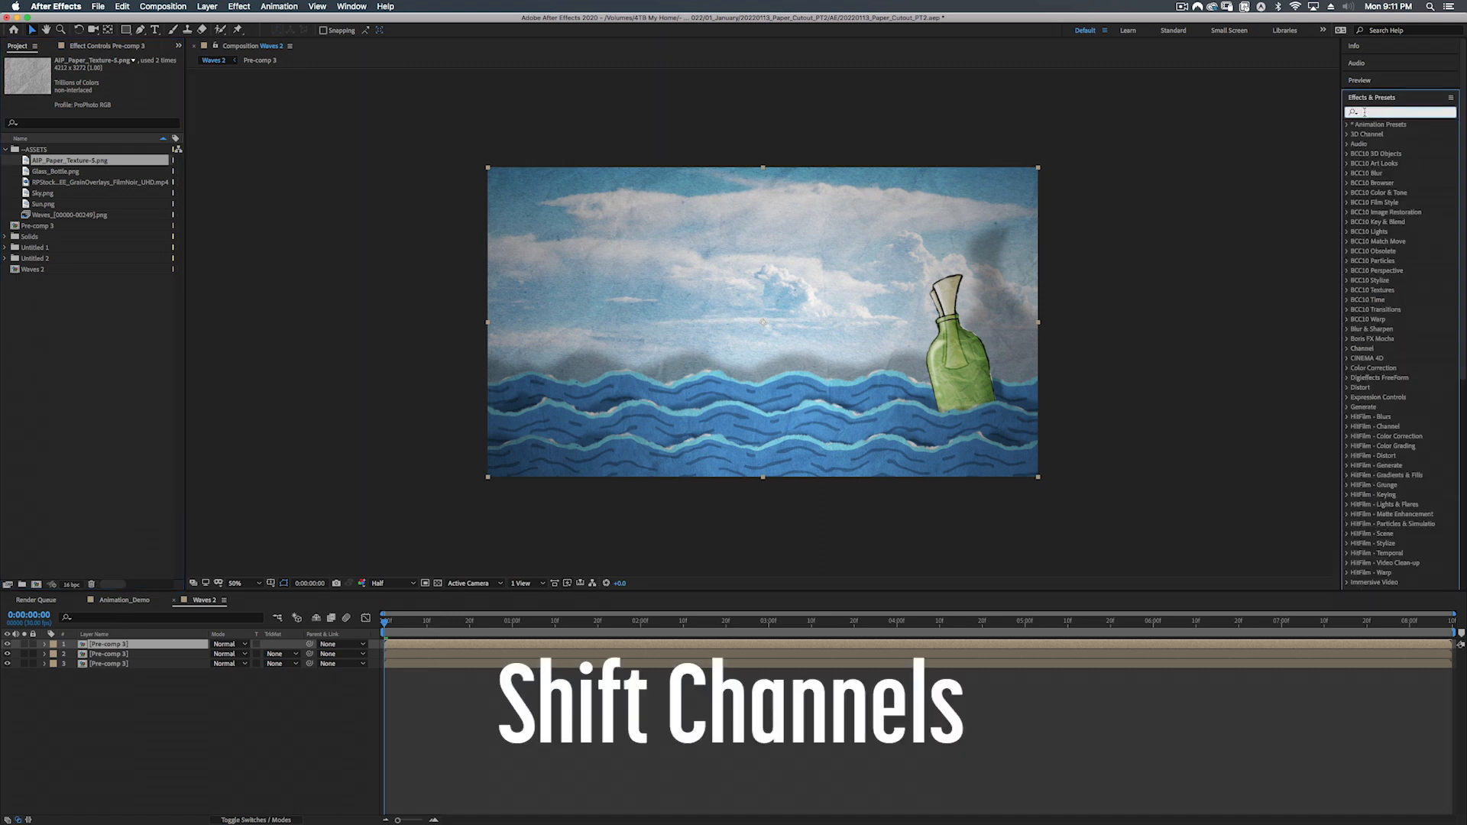
{"action": "type", "text": "shift"}
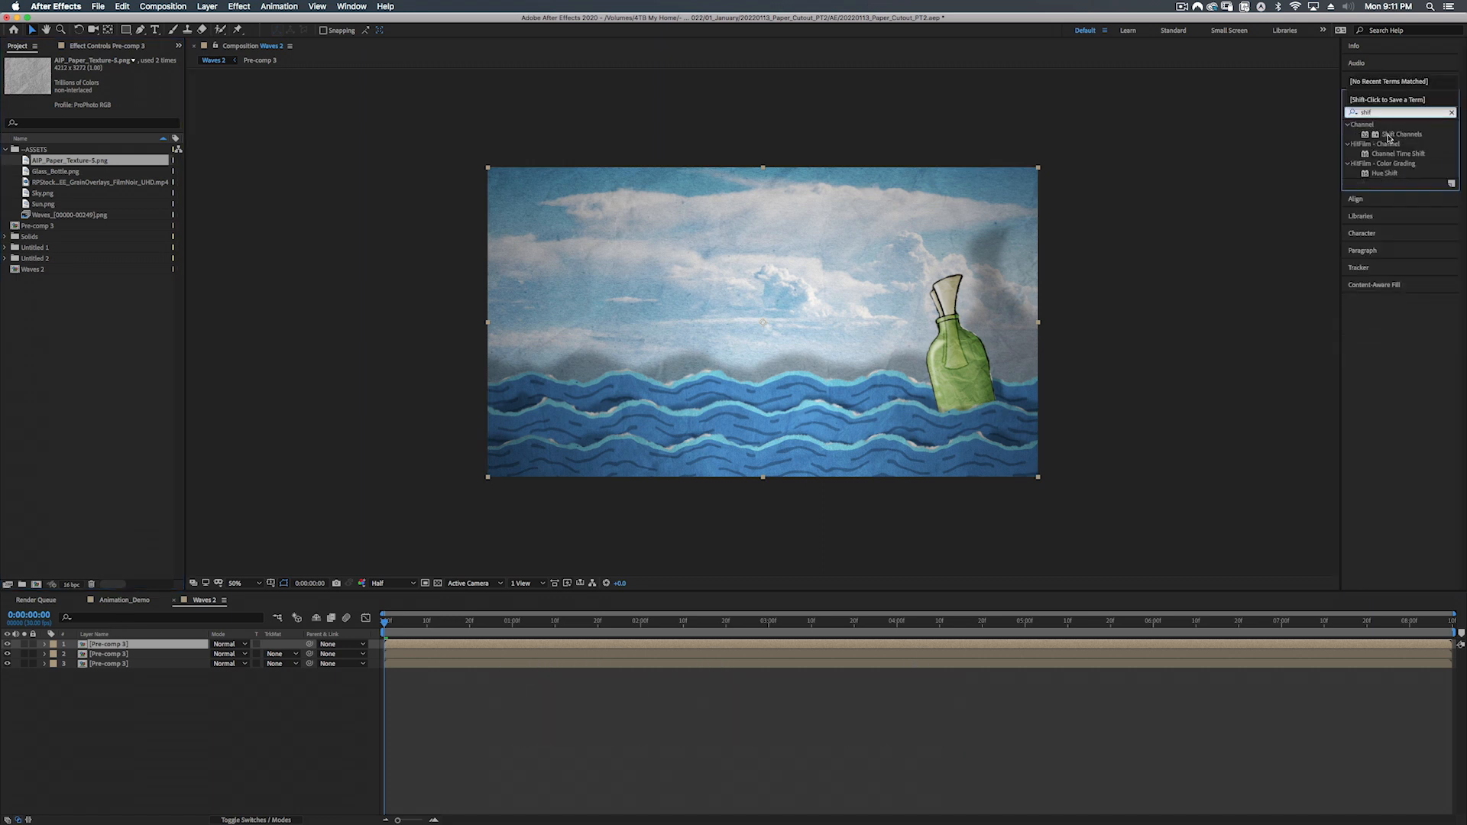
{"action": "left_click_drag", "start_coordinate": [1389, 136], "coordinate": [139, 648]}
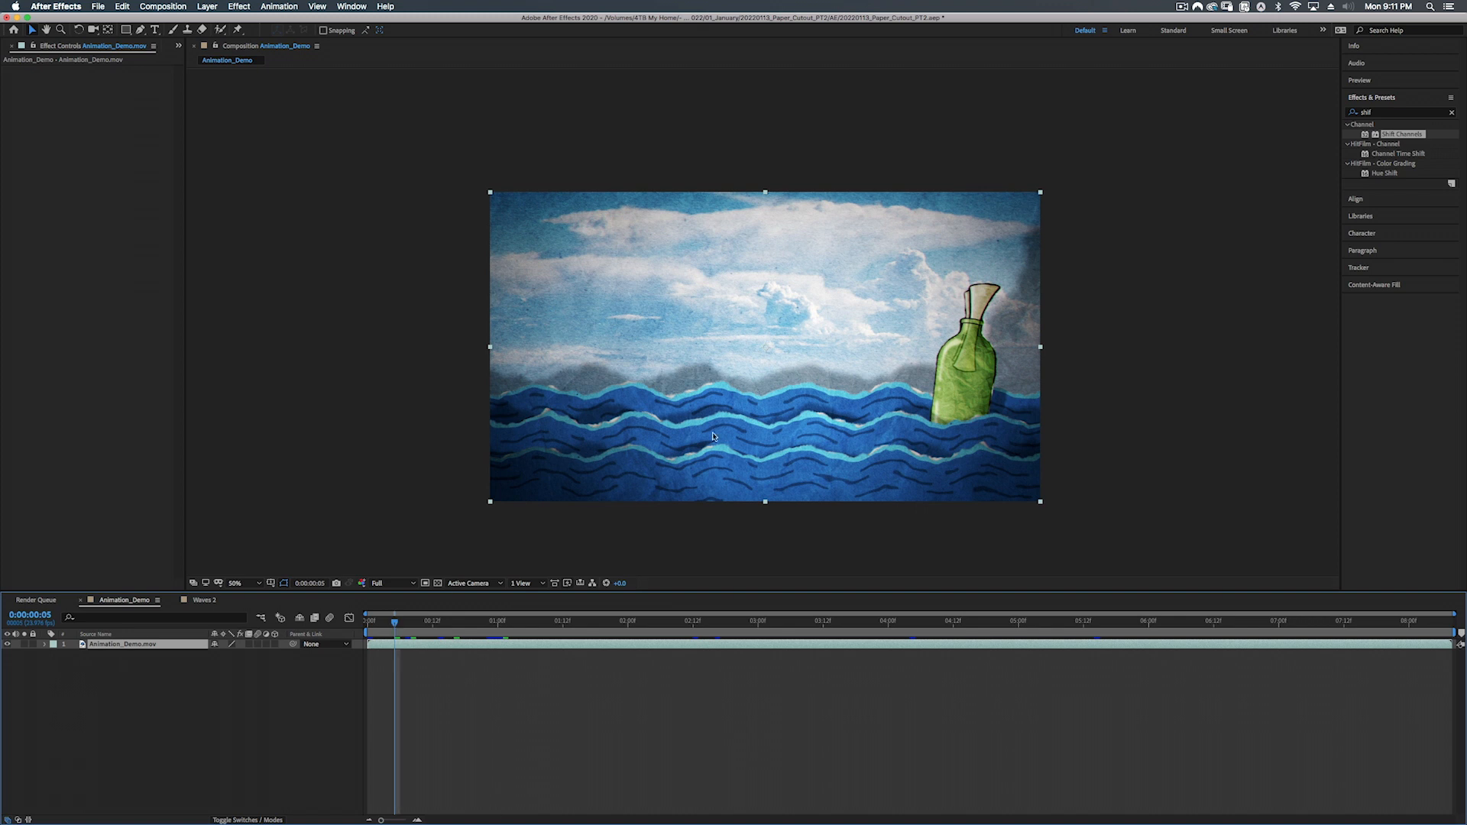
Step: Examine the color fringing along the bottle's edges up close in the Animation_Demo composition
{"action": "scroll", "coordinate": [975, 398], "scroll_direction": "up", "scroll_amount": 6}
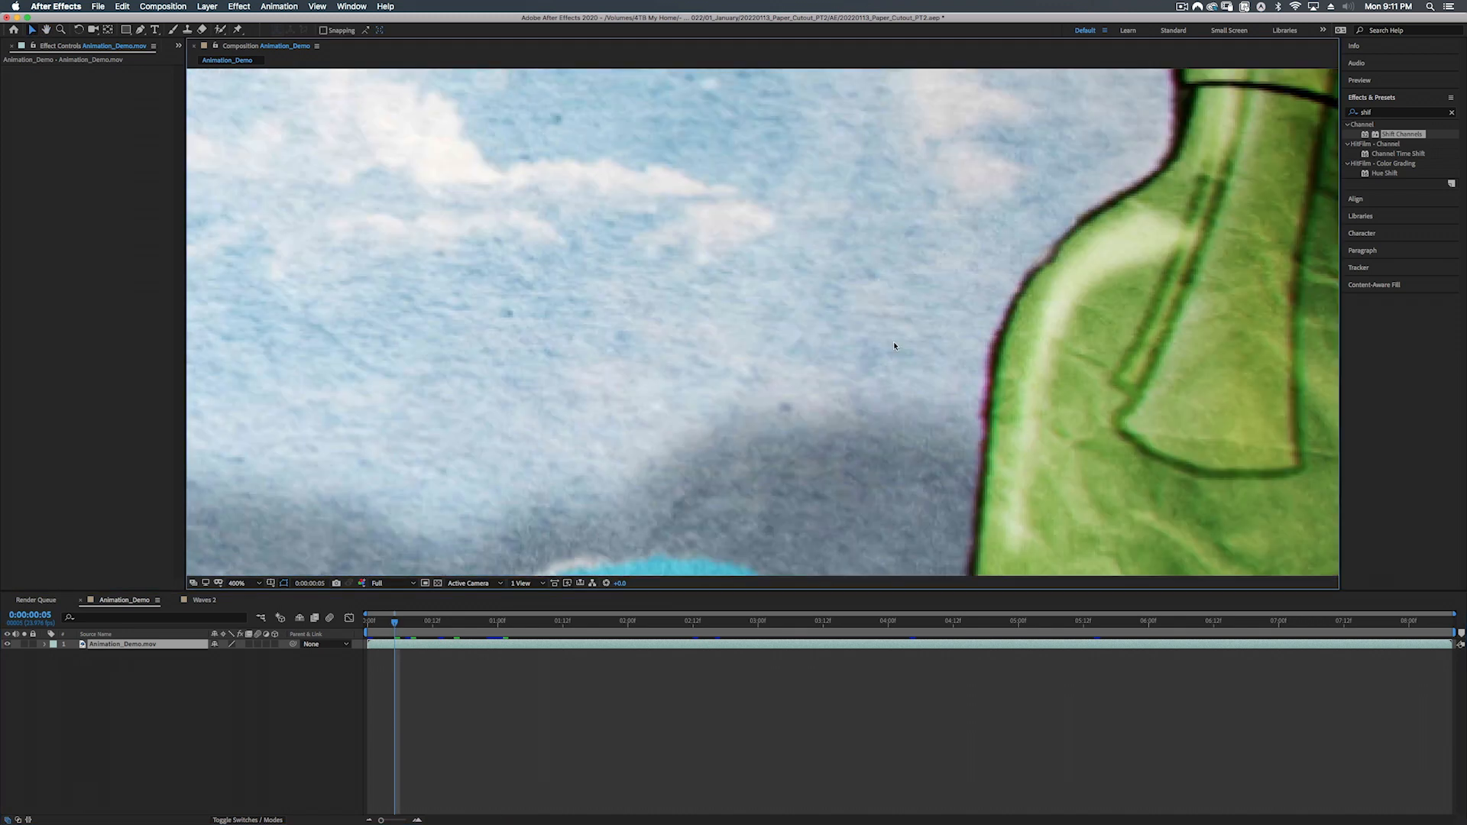
{"action": "left_click_drag", "start_coordinate": [986, 352], "coordinate": [750, 272]}
{"action": "left_click_drag", "start_coordinate": [1142, 332], "coordinate": [983, 259]}
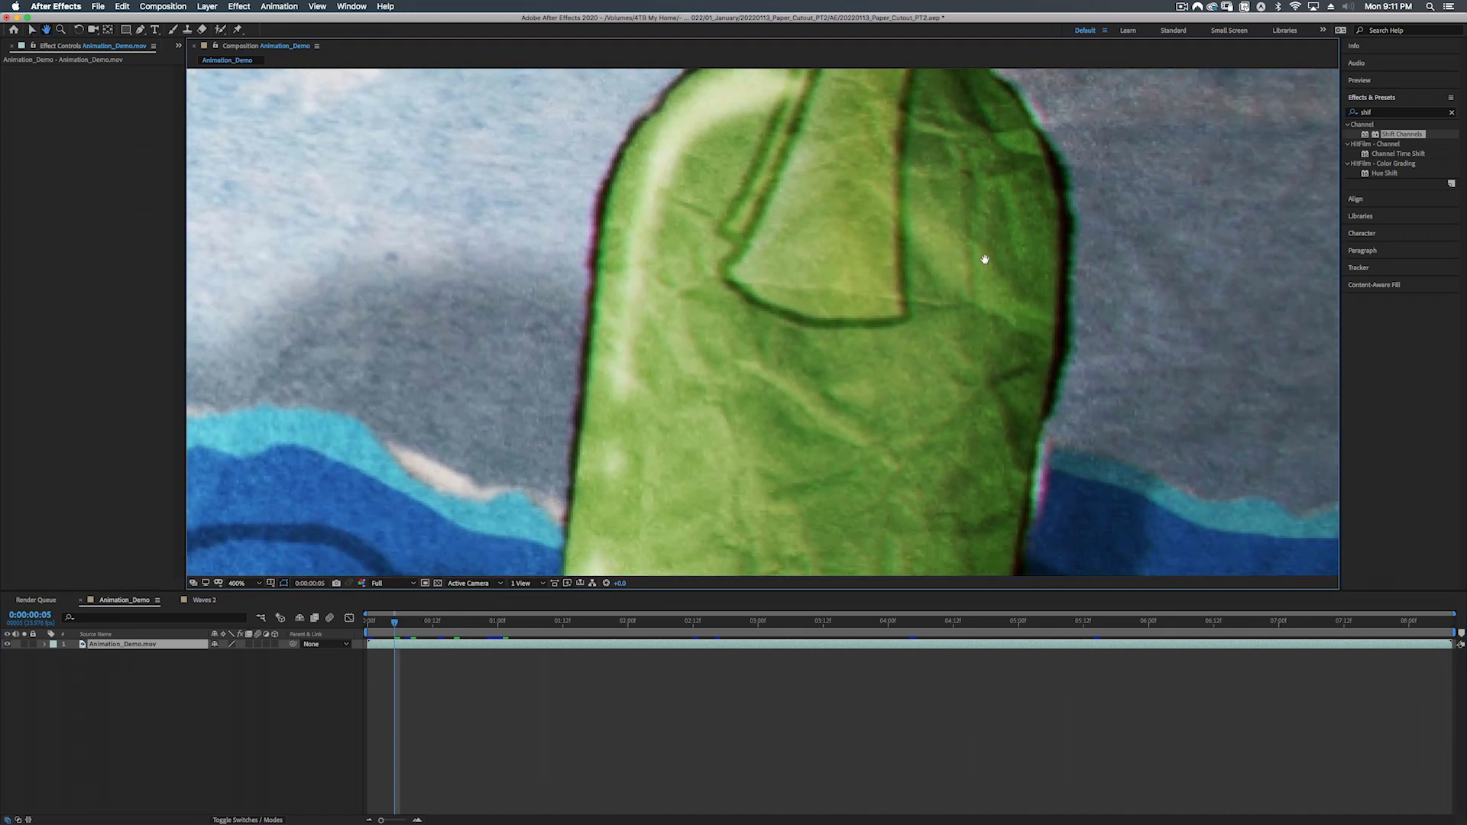
{"action": "left_click_drag", "start_coordinate": [1046, 448], "coordinate": [1006, 385]}
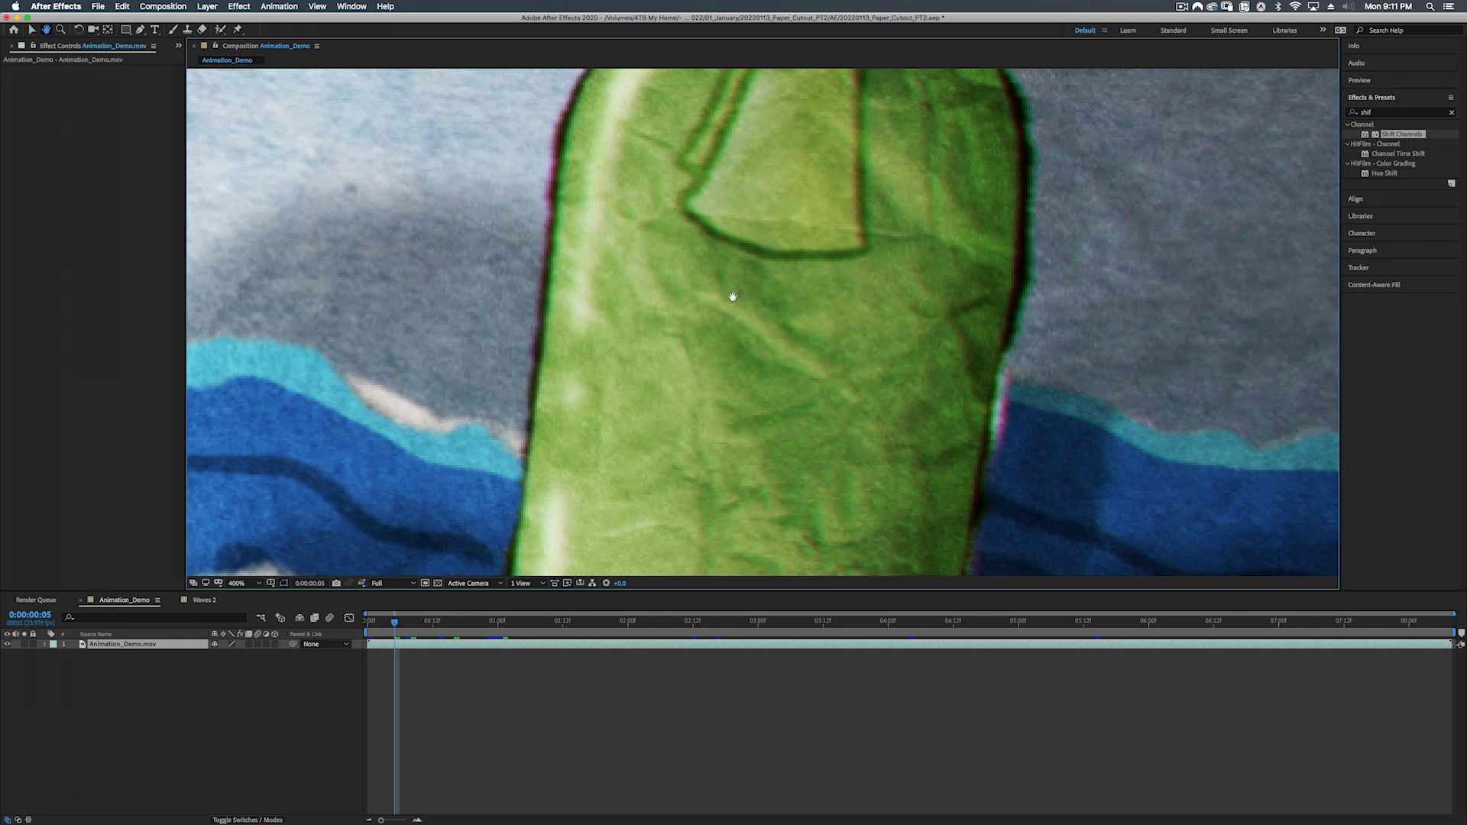
{"action": "left_click_drag", "start_coordinate": [727, 295], "coordinate": [776, 428]}
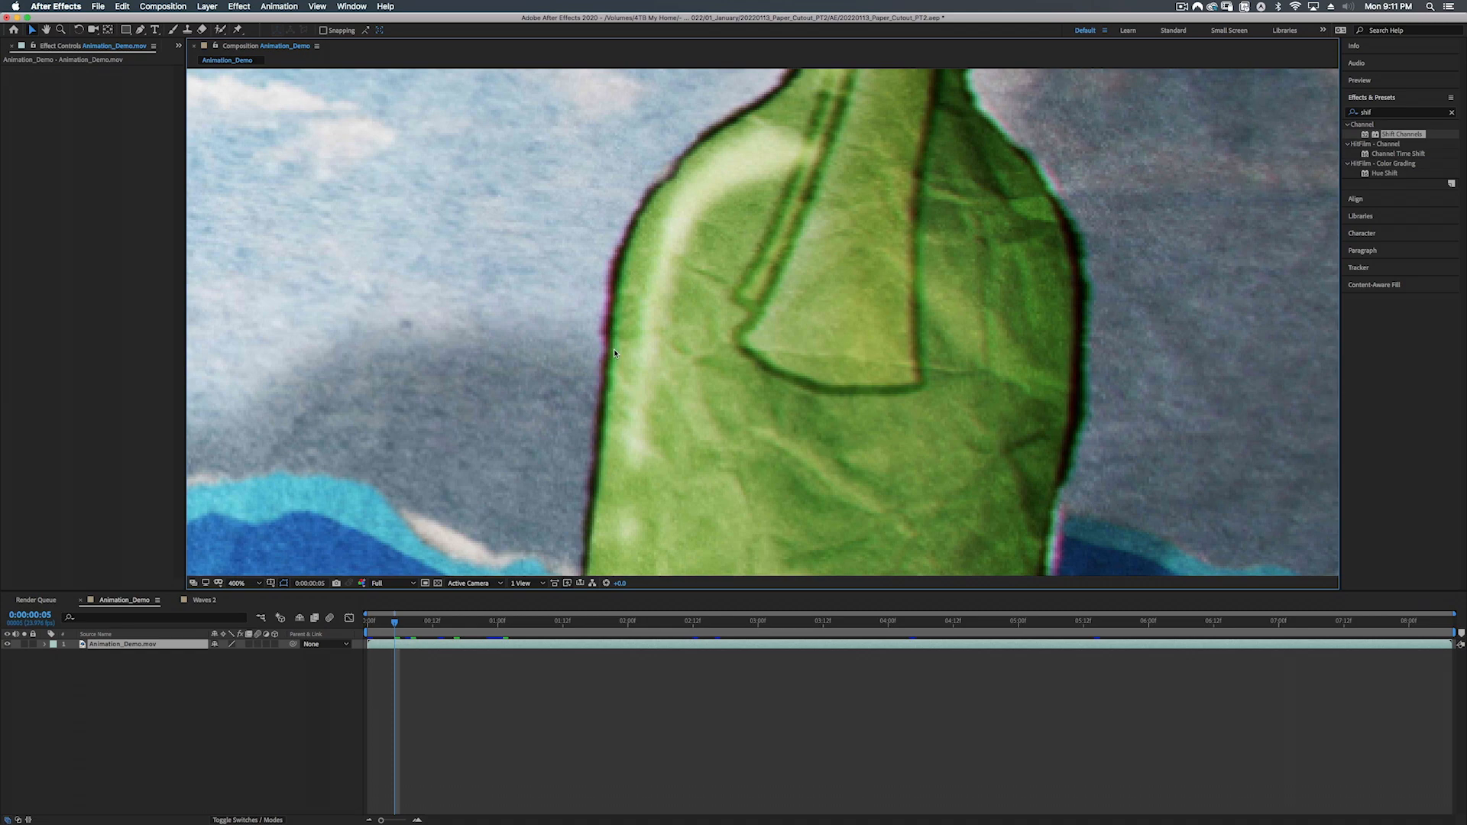
{"action": "scroll", "coordinate": [767, 362], "scroll_direction": "down", "scroll_amount": 2}
{"action": "left_click_drag", "start_coordinate": [527, 325], "coordinate": [912, 312]}
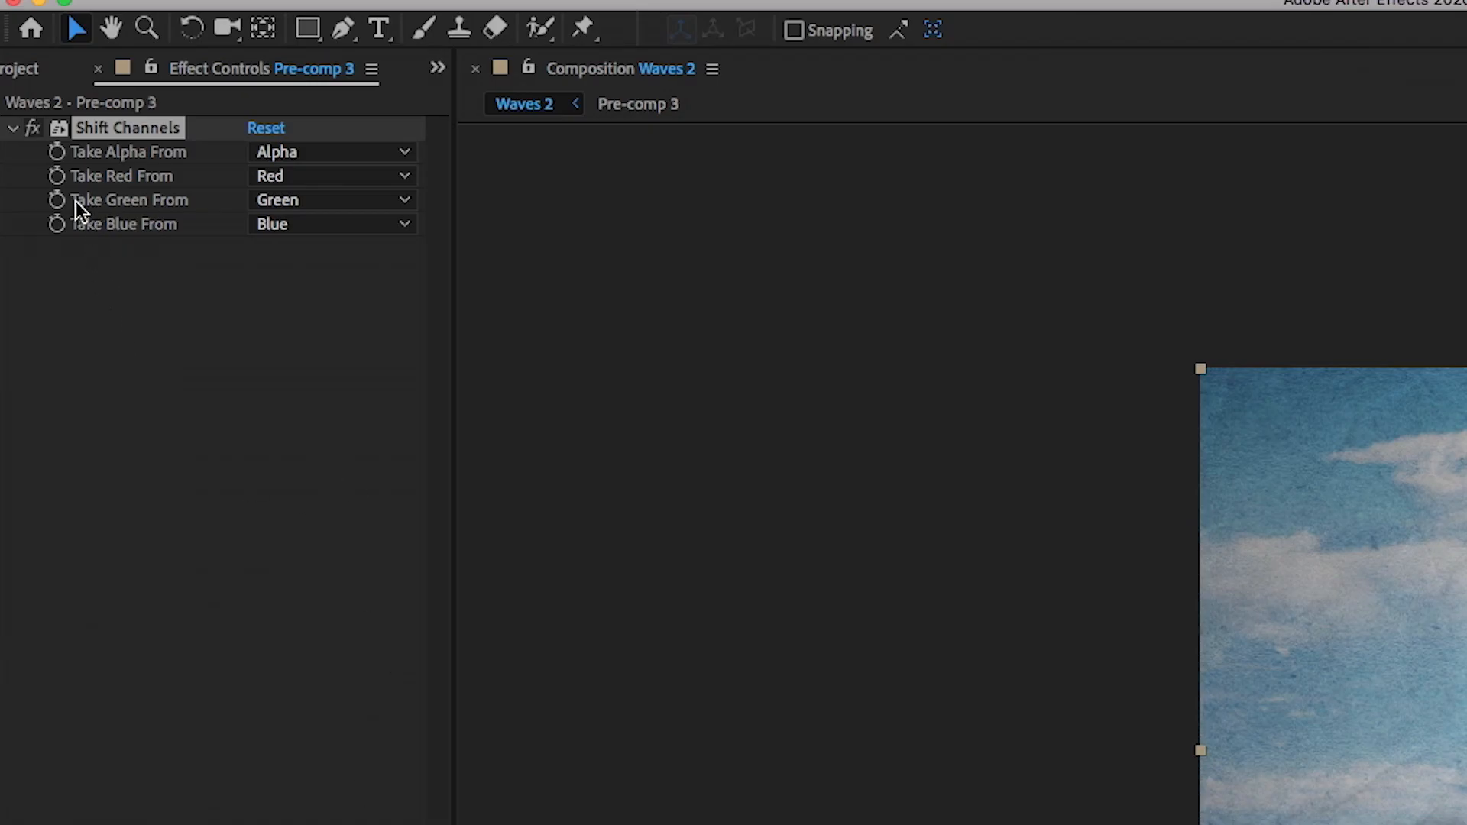
Step: Isolate the red channel on the top pre-comp copy by setting Take Green From and Take Blue From to Full Off
{"action": "left_click", "coordinate": [282, 176]}
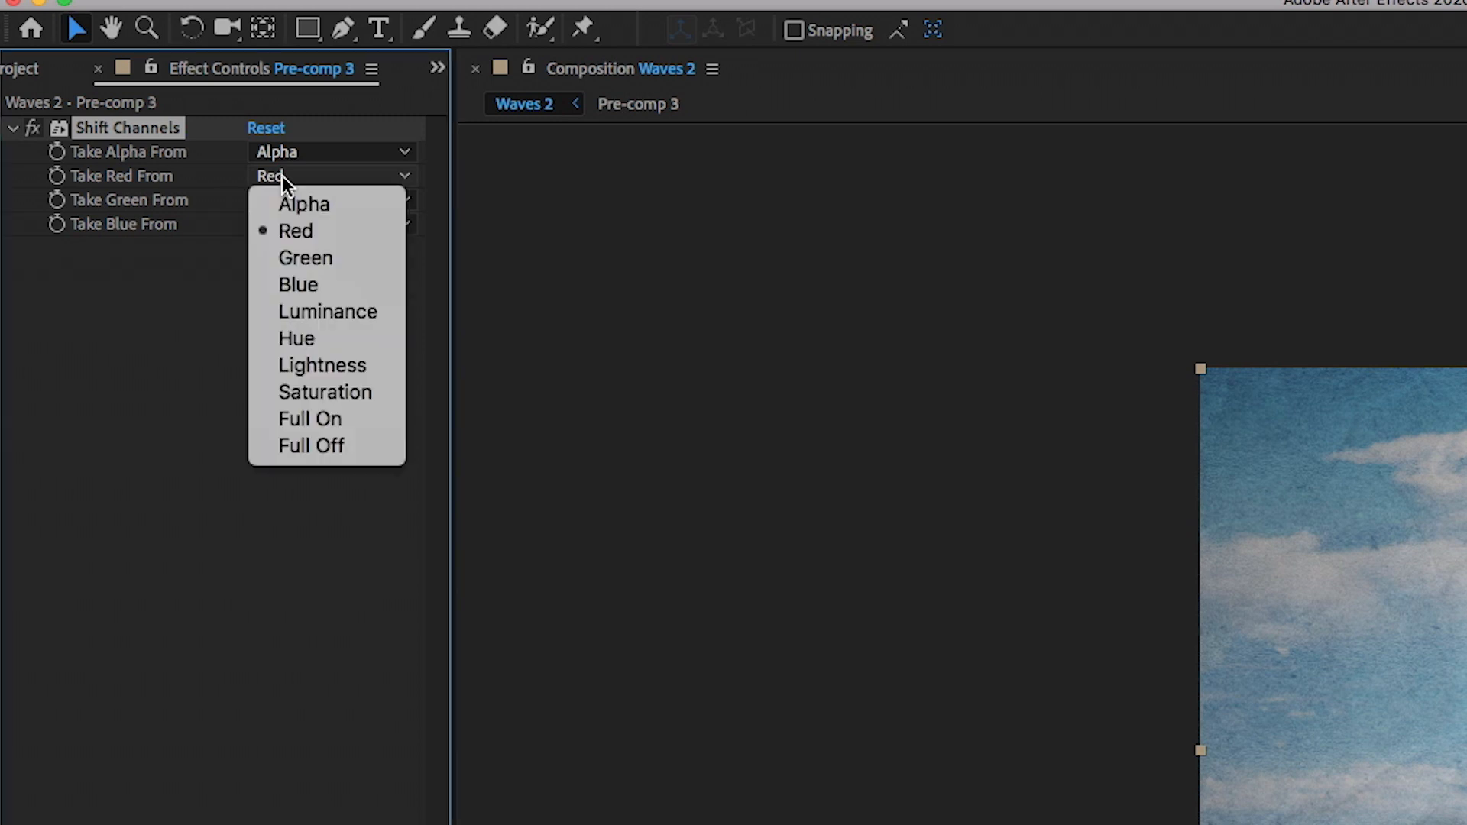
{"action": "left_click", "coordinate": [295, 177]}
{"action": "left_click", "coordinate": [282, 198]}
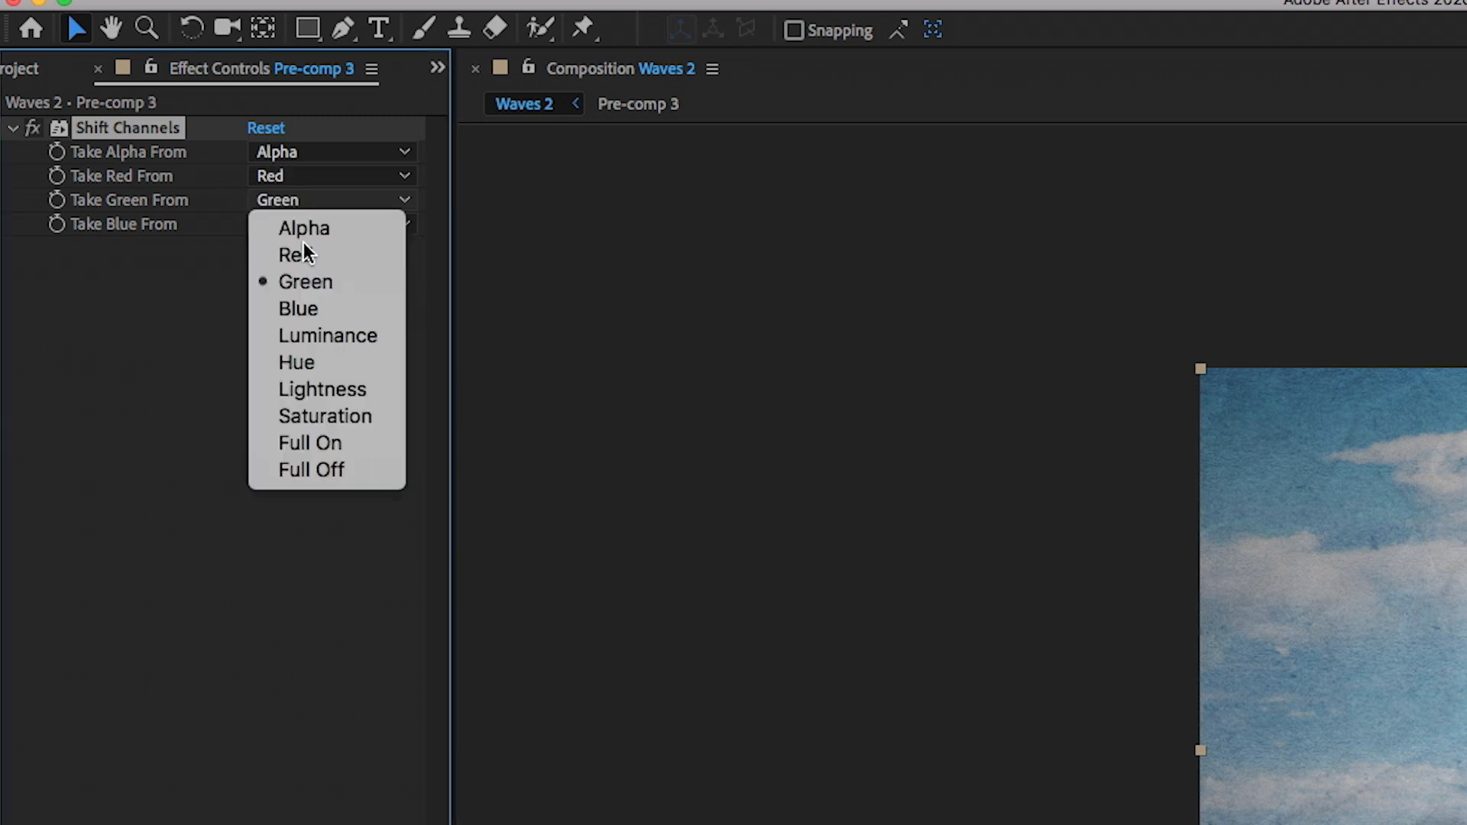
{"action": "left_click", "coordinate": [326, 468]}
{"action": "left_click", "coordinate": [283, 221]}
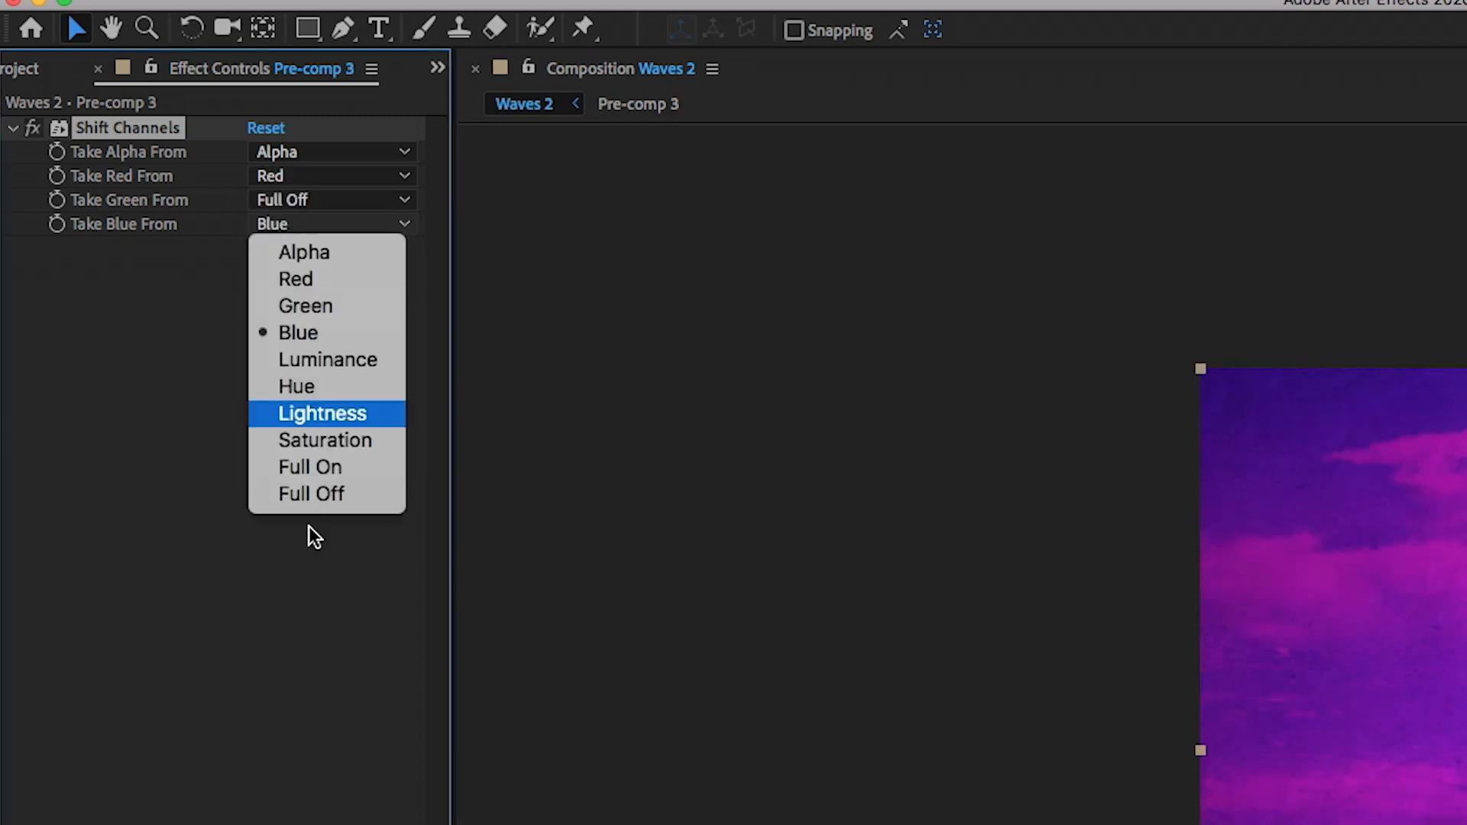
{"action": "left_click", "coordinate": [320, 499]}
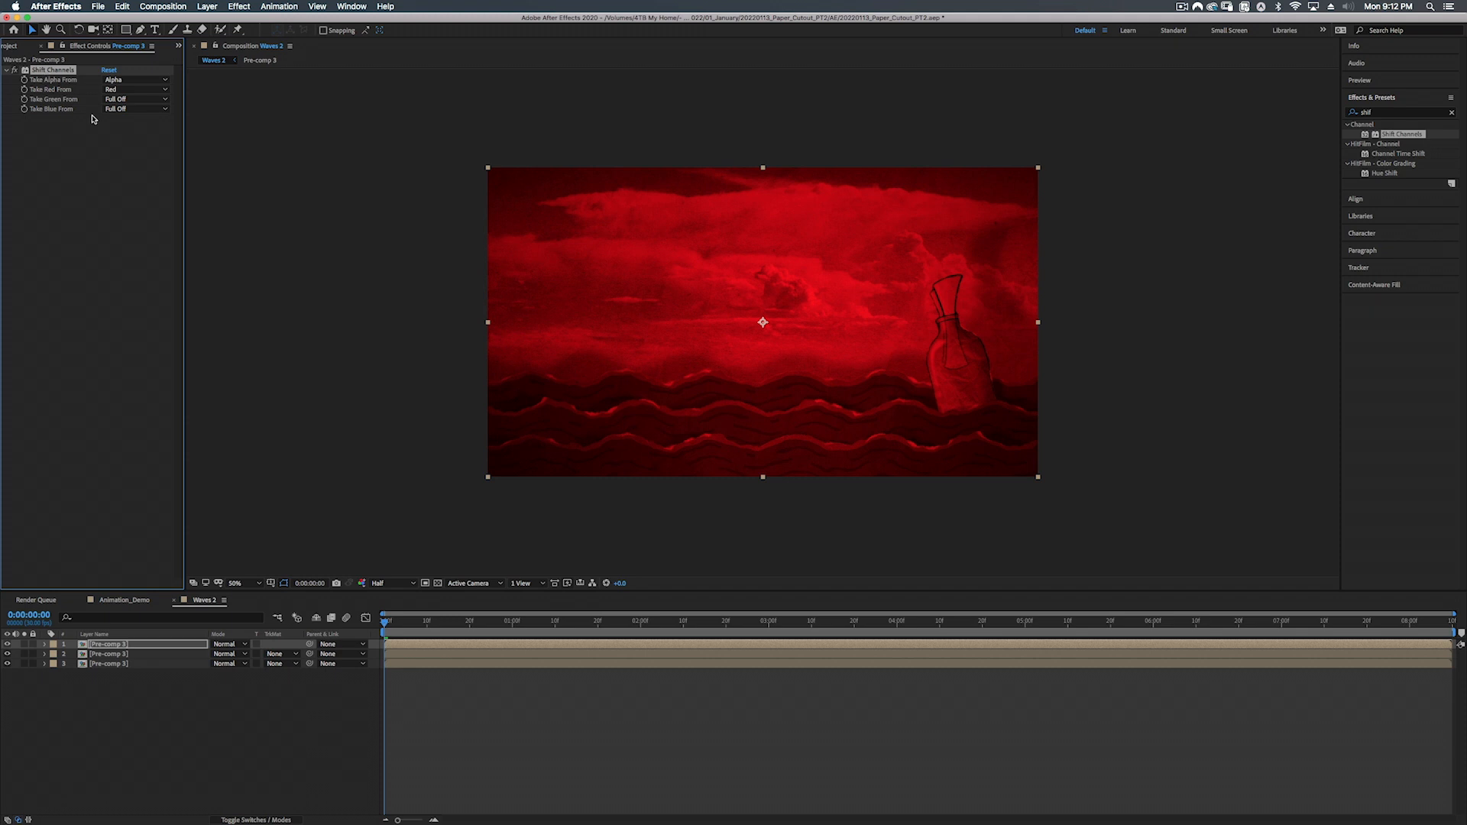
Step: Paste Shift Channels onto the middle pre-comp copy and isolate green, with Take Red From set to Full Off and Take Green From to Green
{"action": "left_click", "coordinate": [142, 654]}
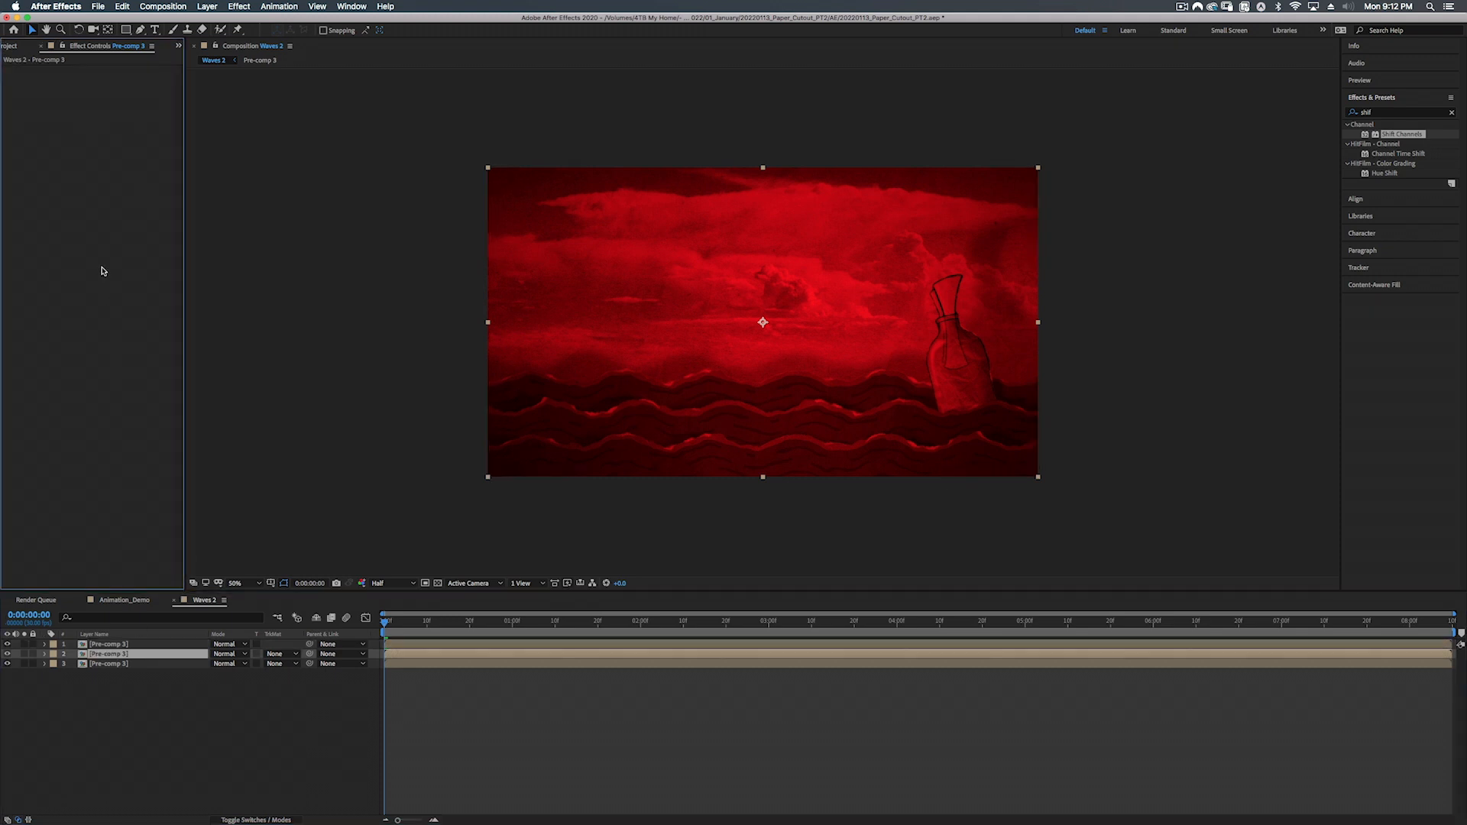
{"action": "key", "text": "super+v"}
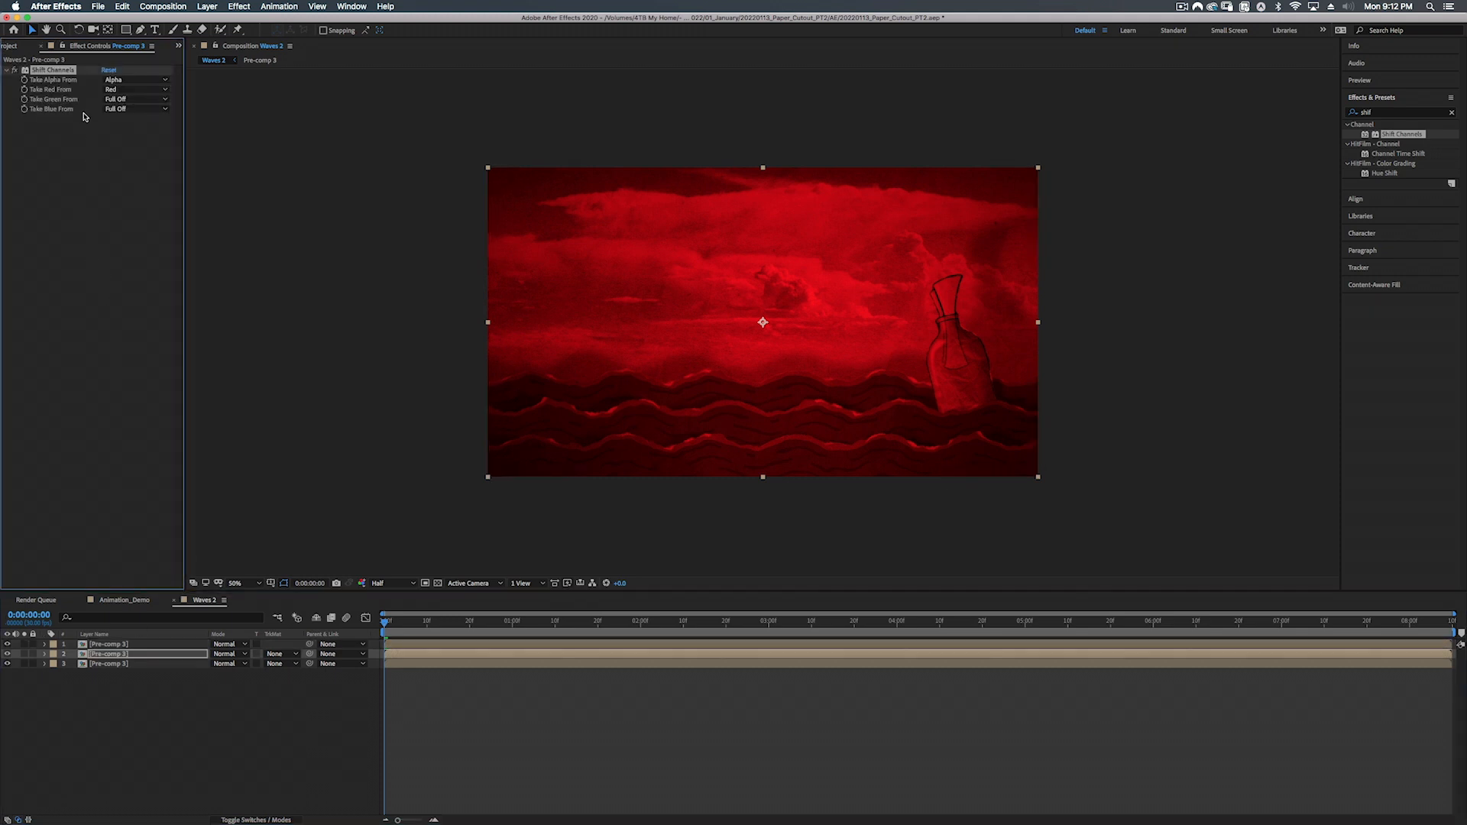
{"action": "left_click", "coordinate": [114, 92]}
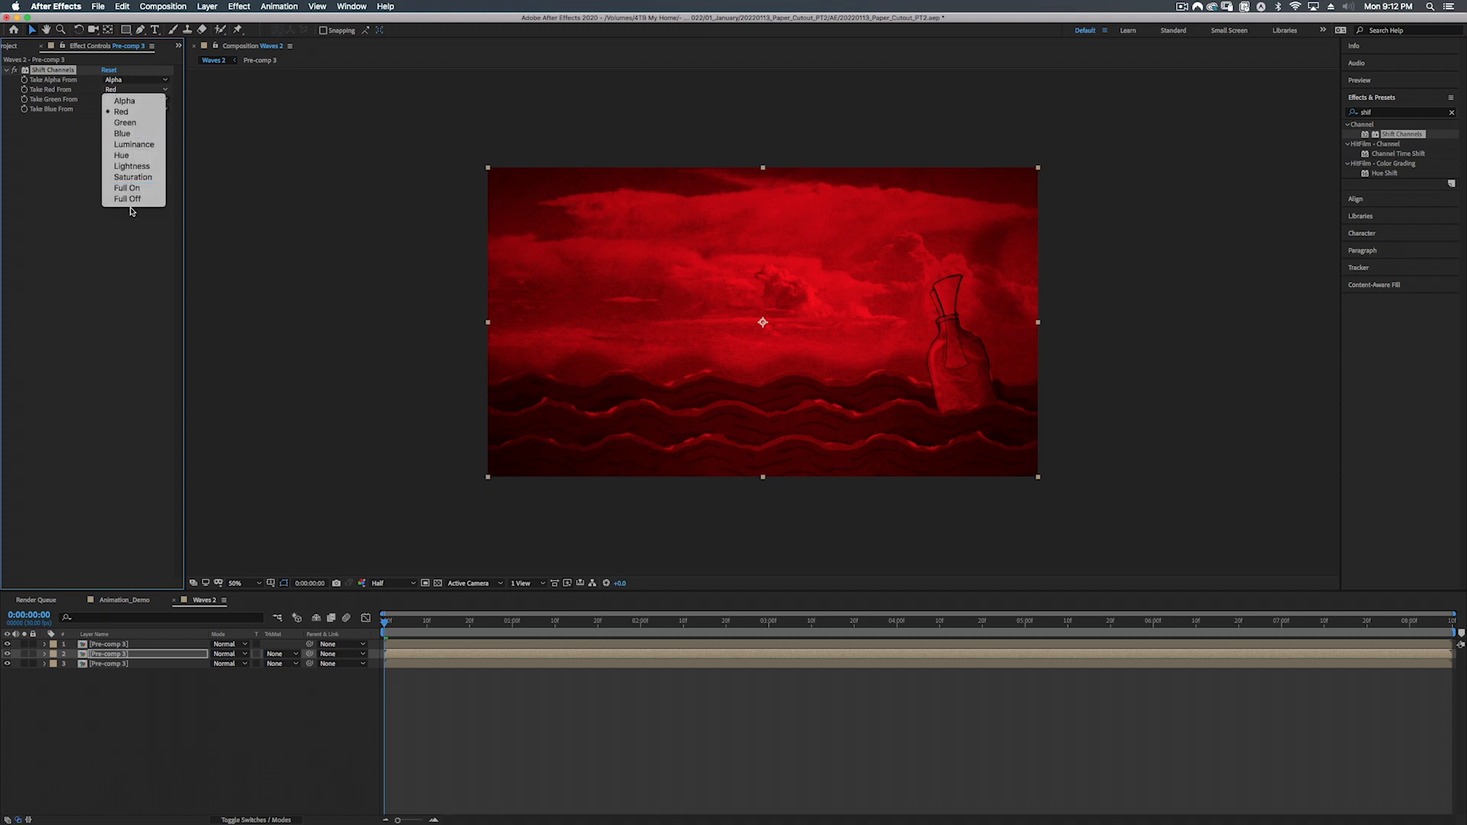
{"action": "left_click", "coordinate": [131, 201]}
{"action": "left_click", "coordinate": [126, 100]}
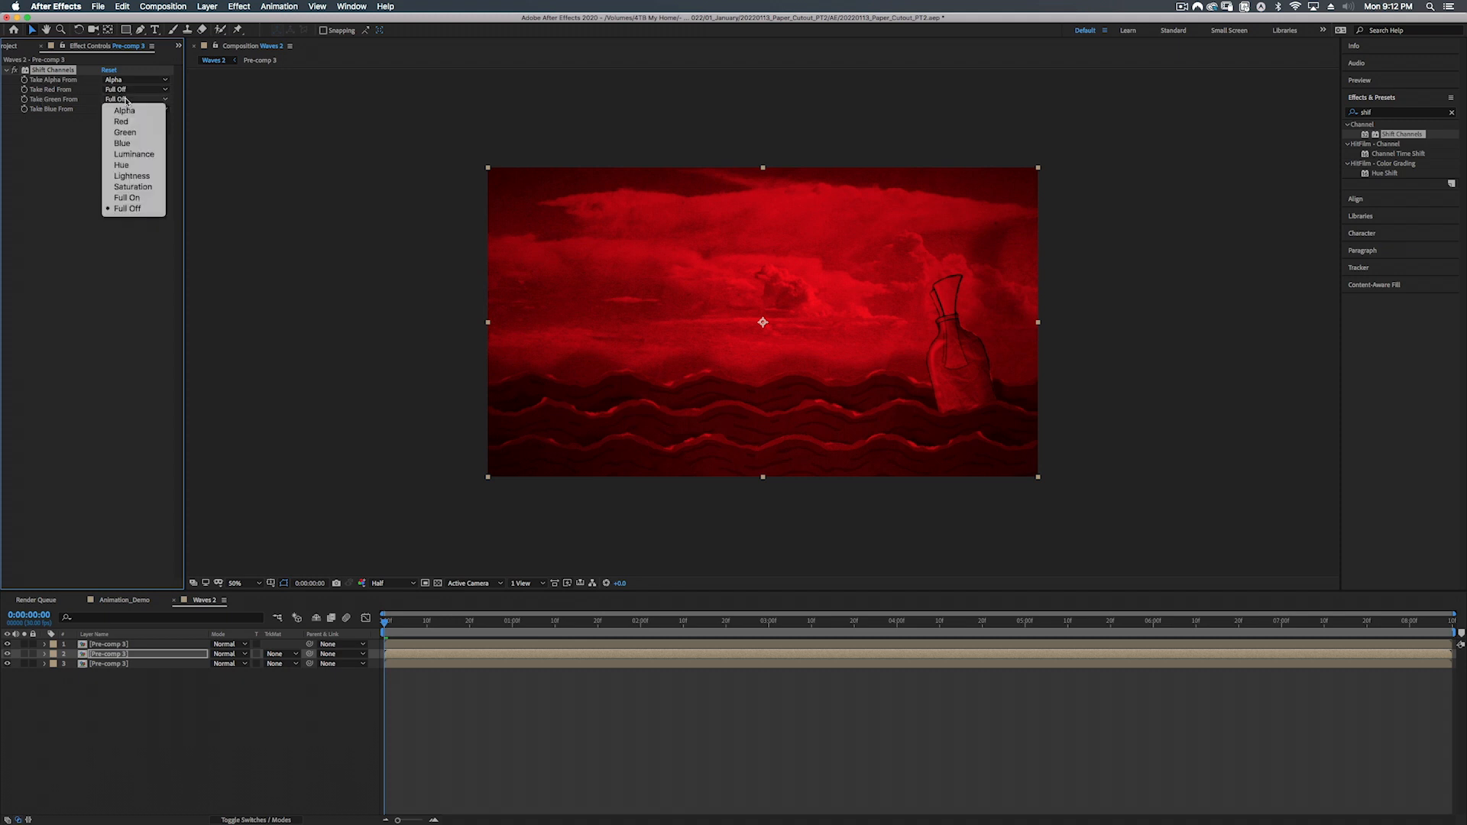
{"action": "left_click", "coordinate": [125, 145]}
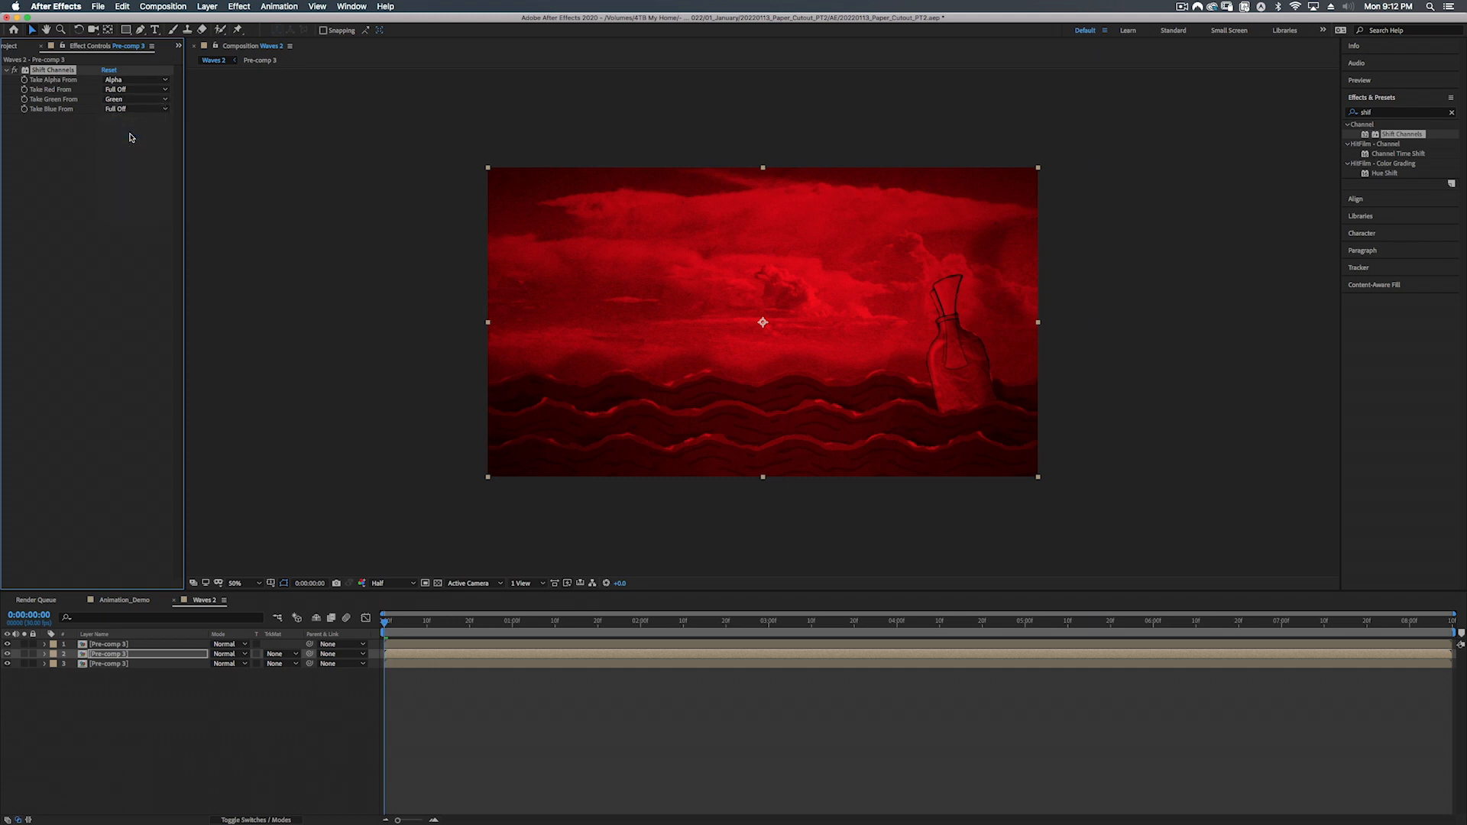
Step: Paste Shift Channels onto the bottom pre-comp copy and isolate blue, with Take Red From set to Full Off and Take Blue From to Blue
{"action": "key", "text": "super+Down"}
{"action": "left_click", "coordinate": [82, 230]}
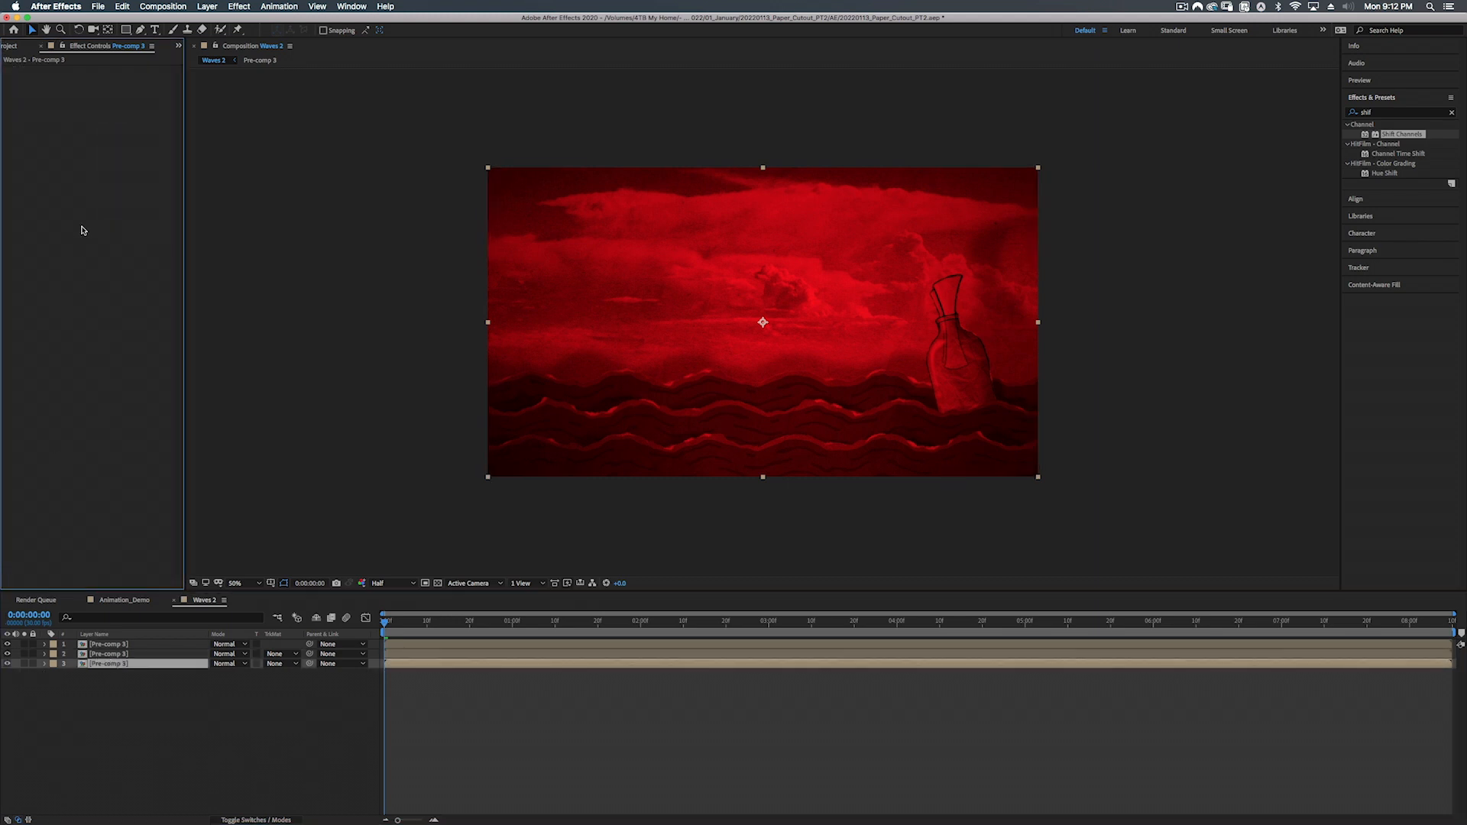
{"action": "key", "text": "super+v"}
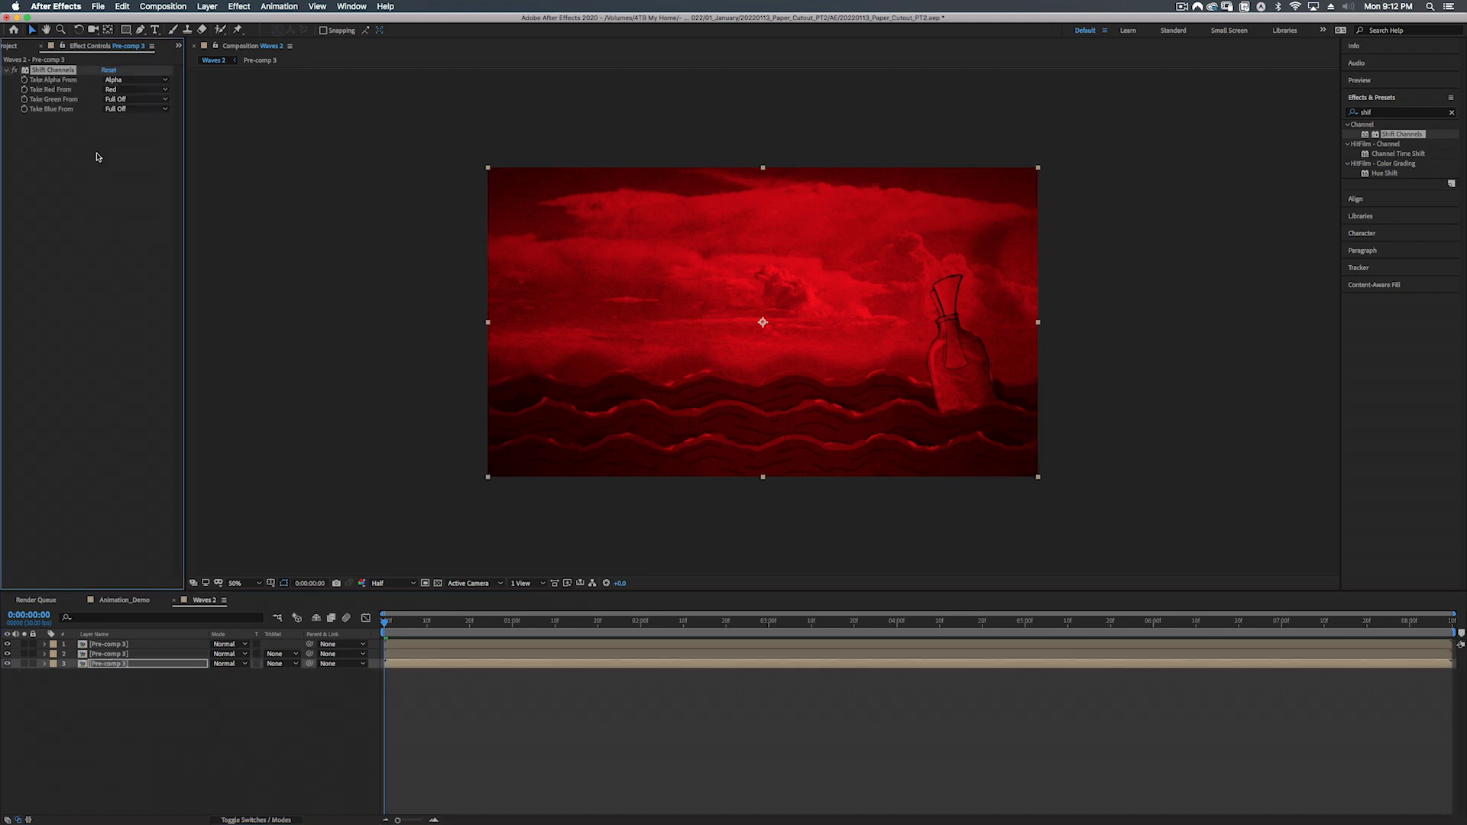
{"action": "left_click", "coordinate": [113, 91]}
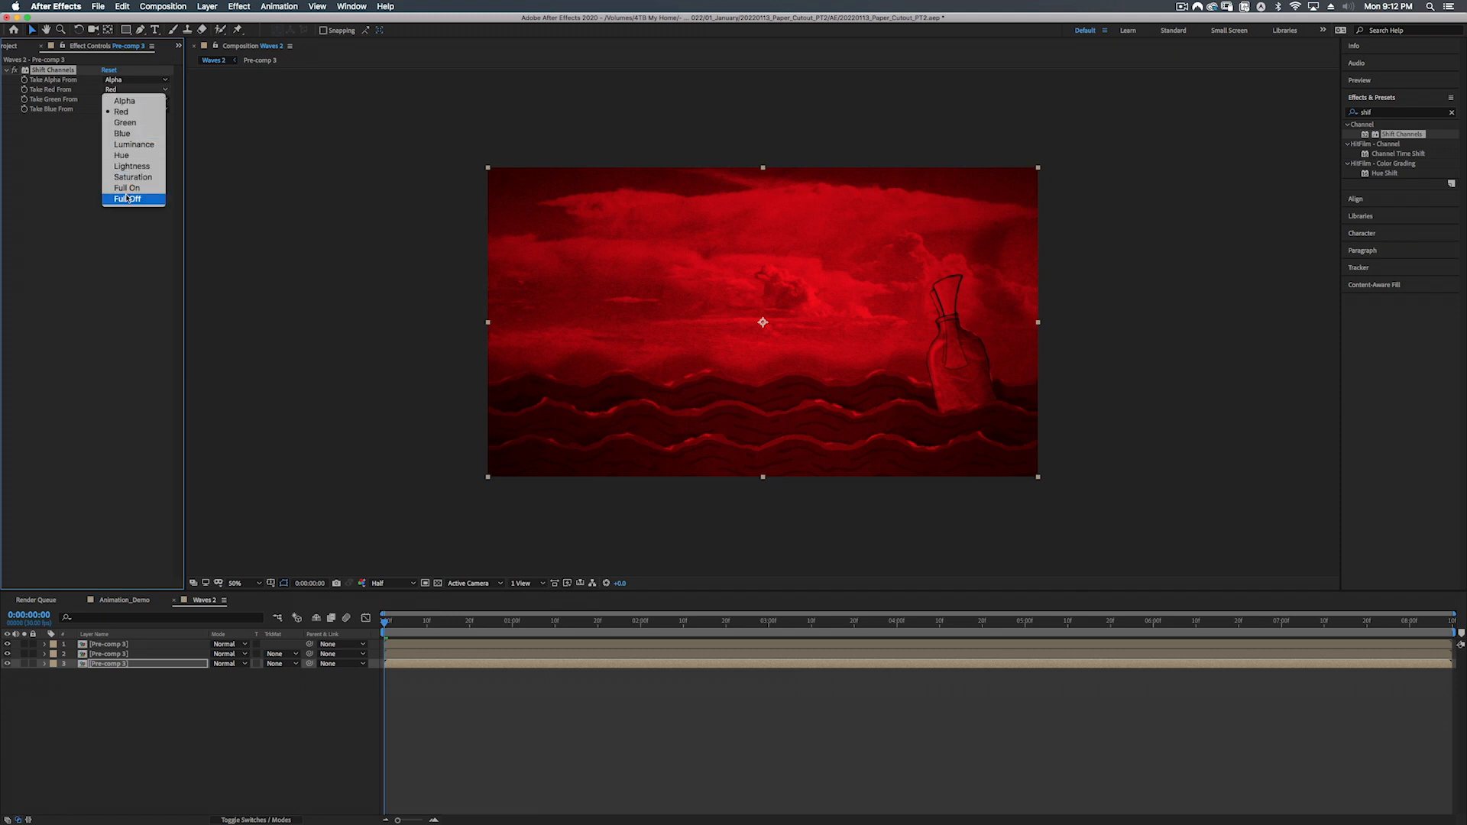
{"action": "left_click", "coordinate": [127, 200]}
{"action": "left_click", "coordinate": [119, 110]}
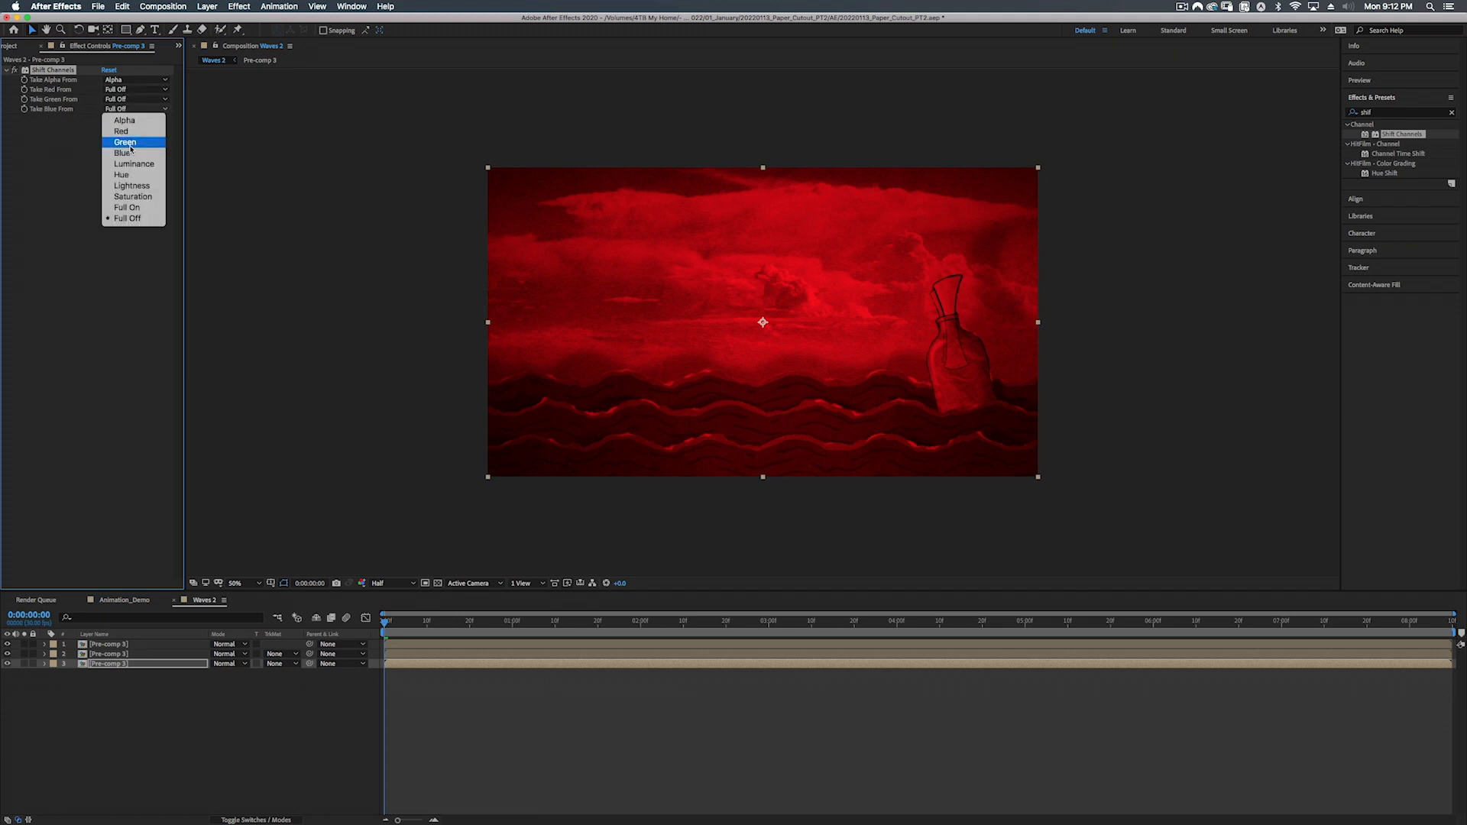
{"action": "left_click", "coordinate": [127, 154]}
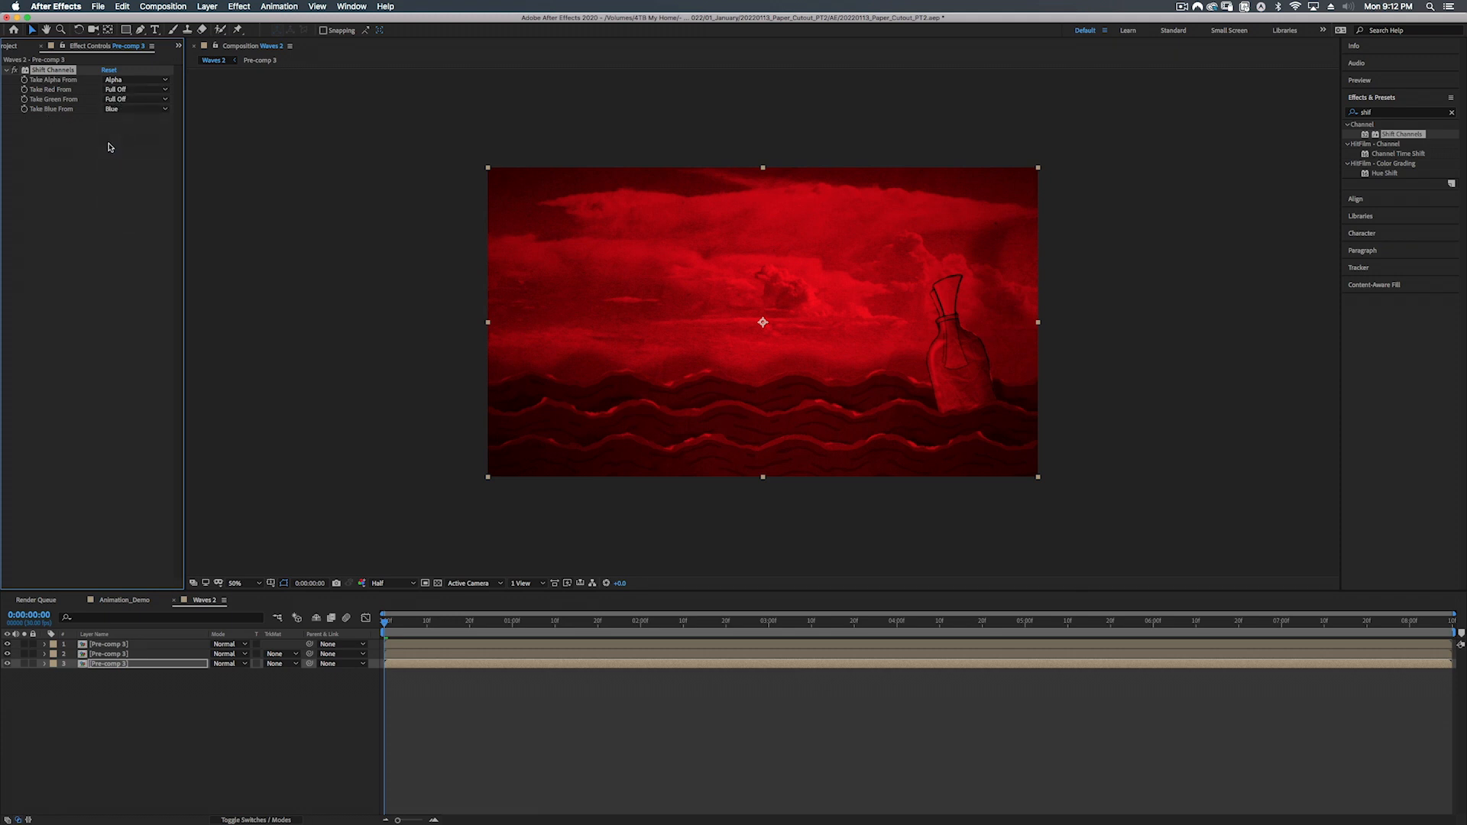
Step: Set the blending mode of the top and middle pre-comp copies to Lighten
{"action": "left_click", "coordinate": [129, 646]}
{"action": "left_click", "coordinate": [130, 655], "text": "shift"}
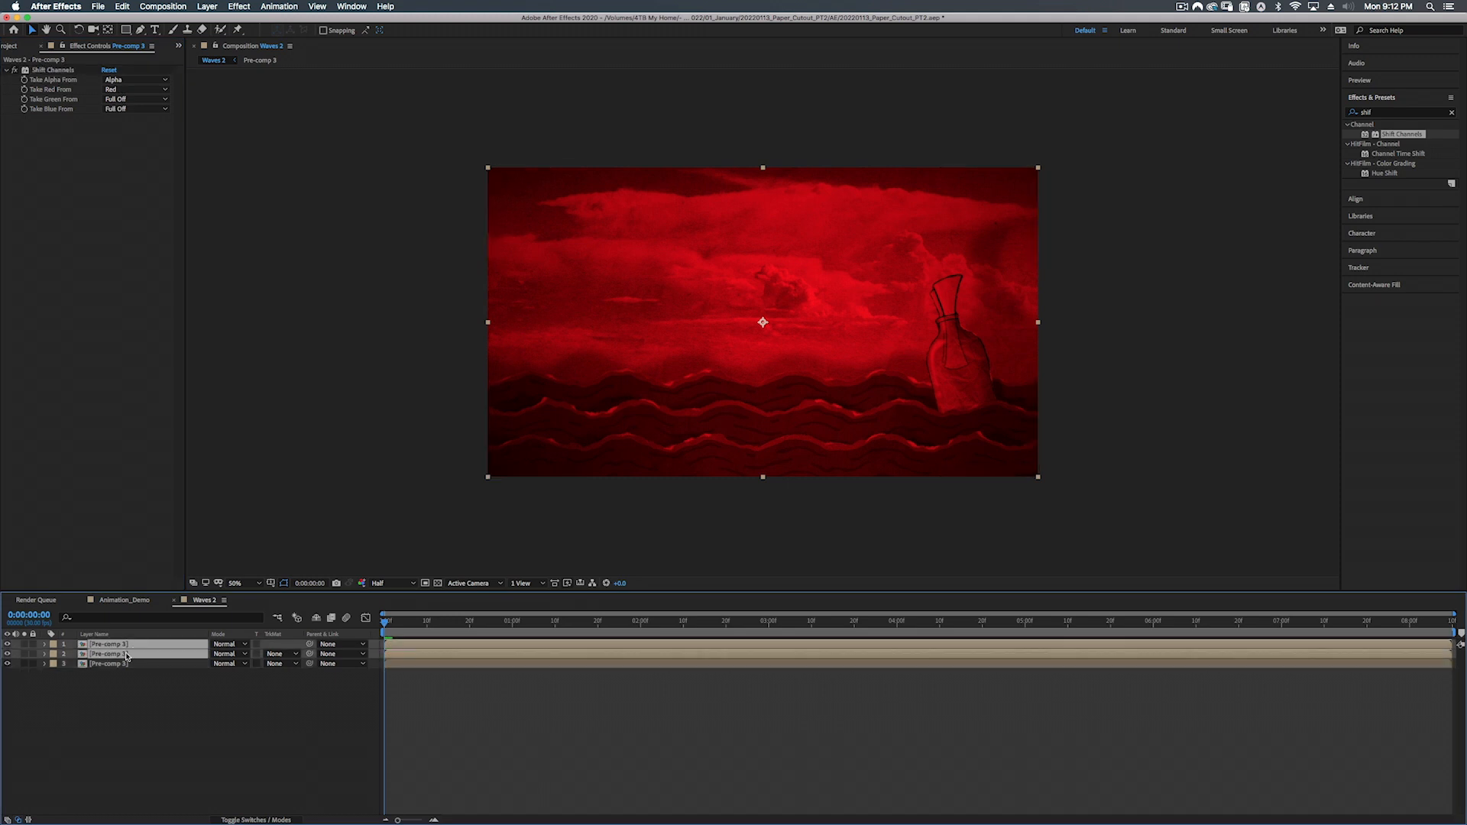
{"action": "left_click", "coordinate": [232, 648]}
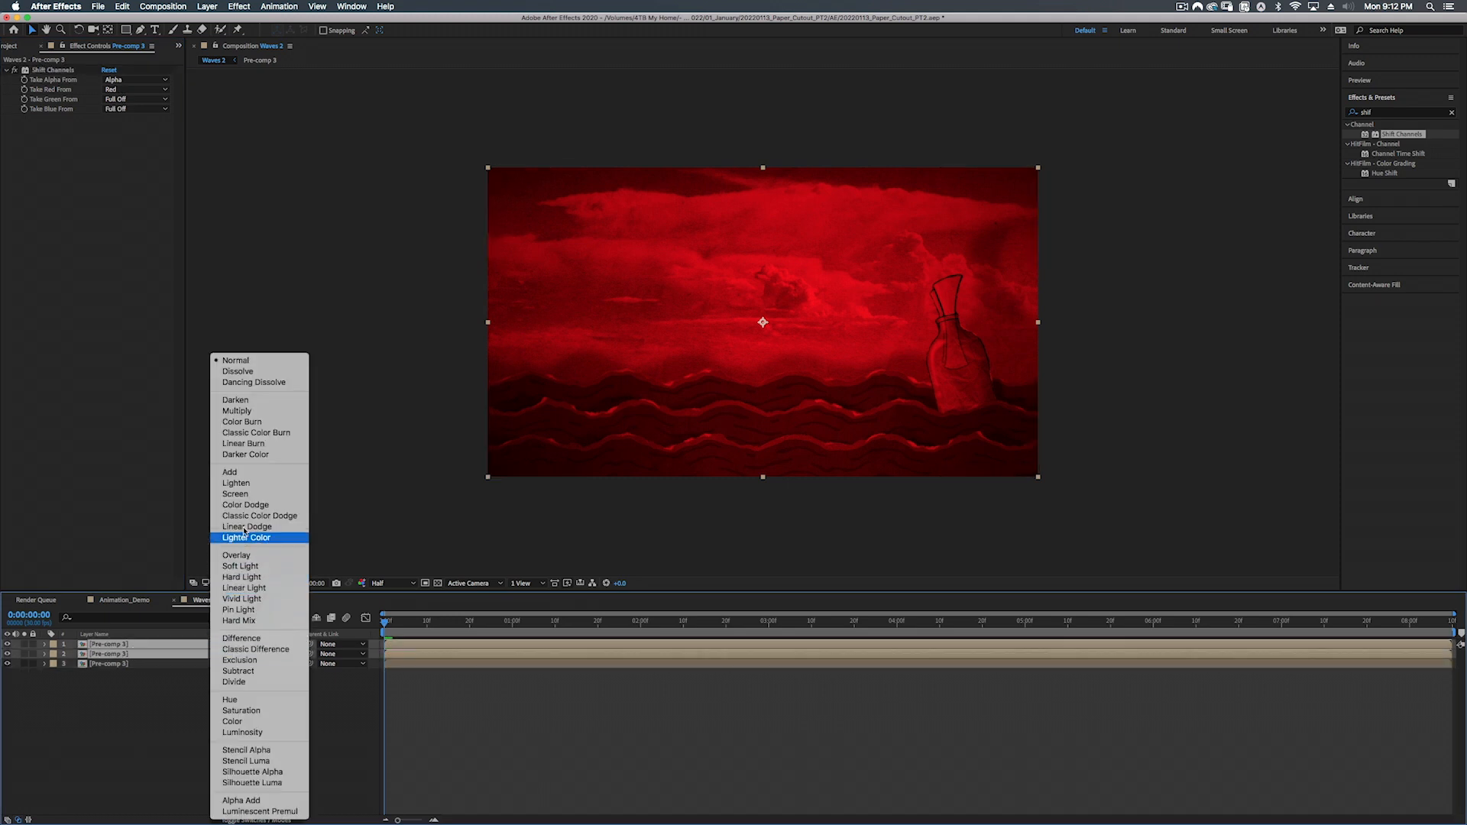
{"action": "left_click", "coordinate": [235, 483]}
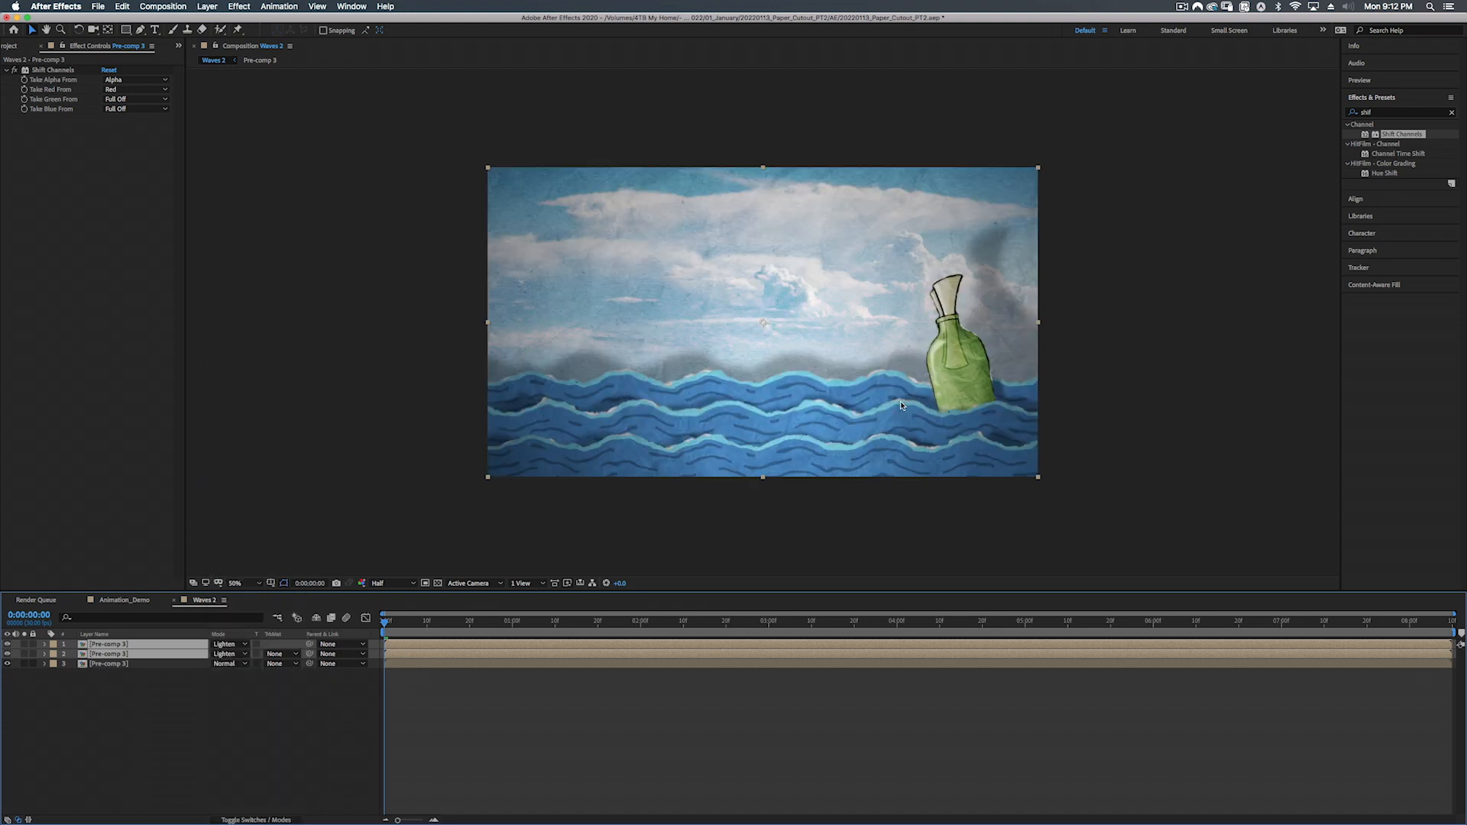
Step: Compare the image with the Shift Channels effects switched off and on for all three pre-comp copies
{"action": "key", "text": "F4"}
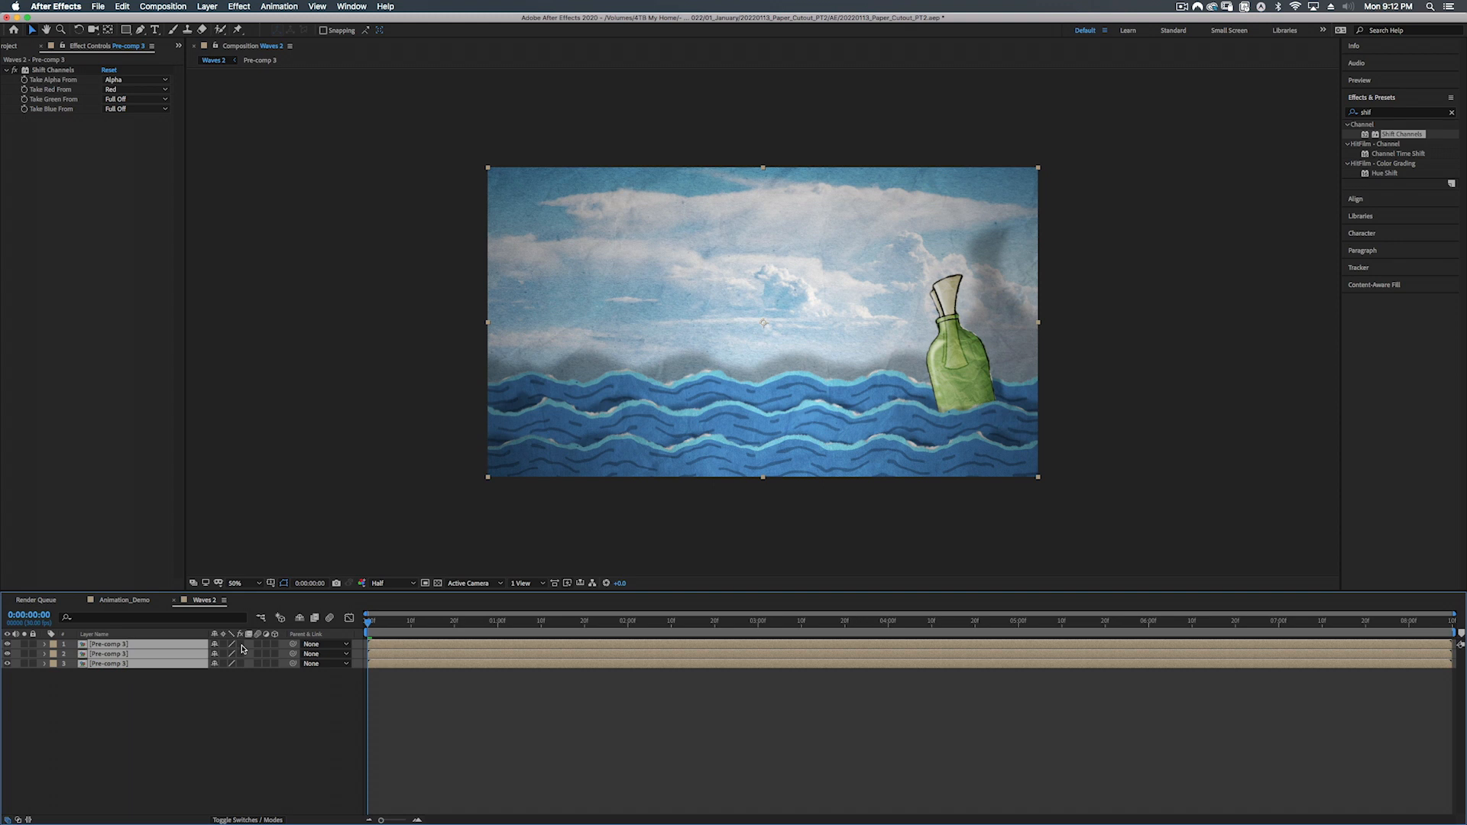
{"action": "left_click", "coordinate": [240, 644]}
{"action": "left_click", "coordinate": [178, 709]}
Step: Nudge the top and middle pre-comp copies slightly sideways to offset their color channels around the bottle
{"action": "left_click", "coordinate": [131, 646]}
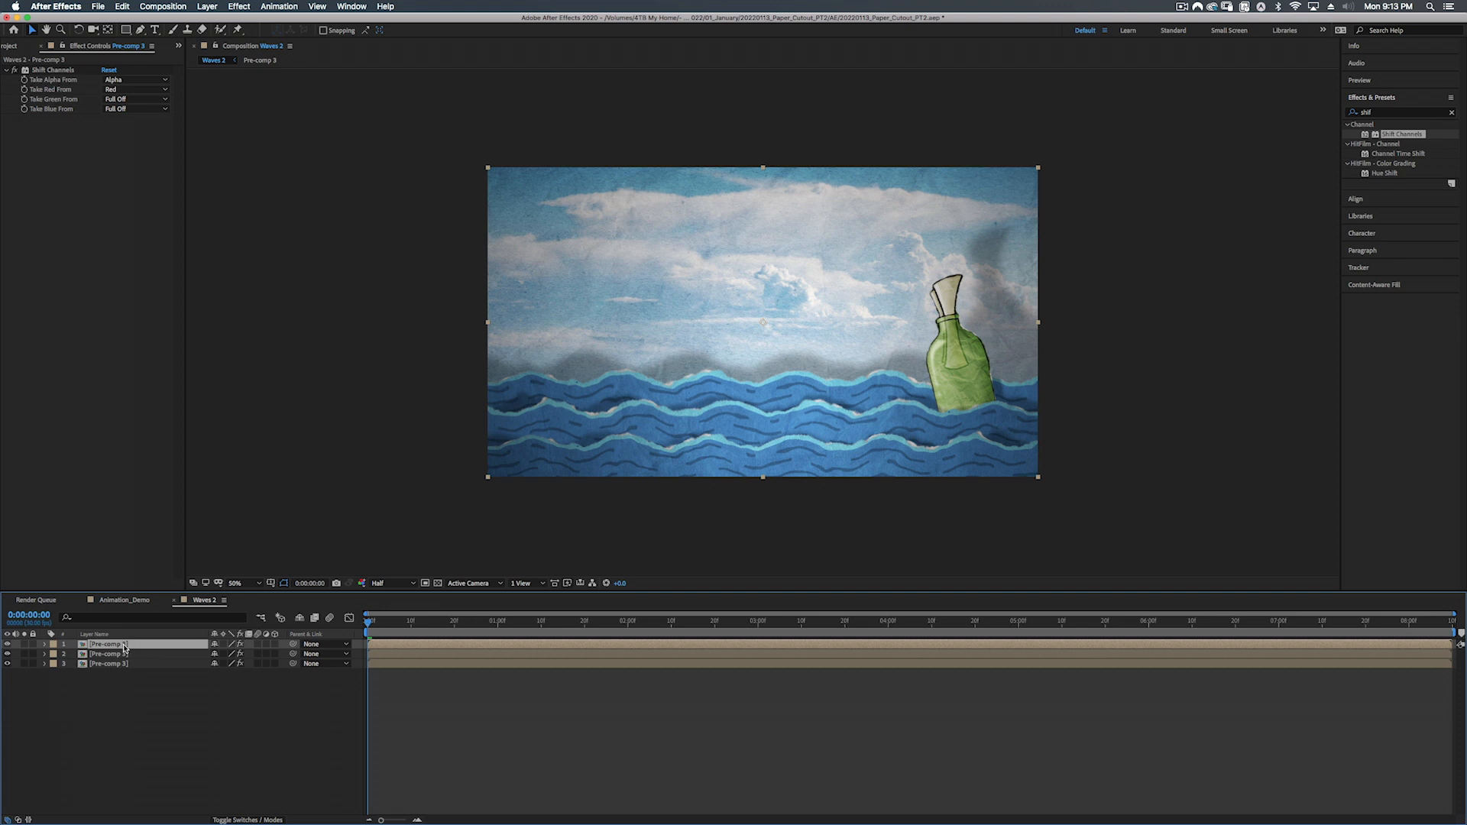
{"action": "key", "text": "slash"}
{"action": "left_click_drag", "start_coordinate": [1033, 352], "coordinate": [708, 304]}
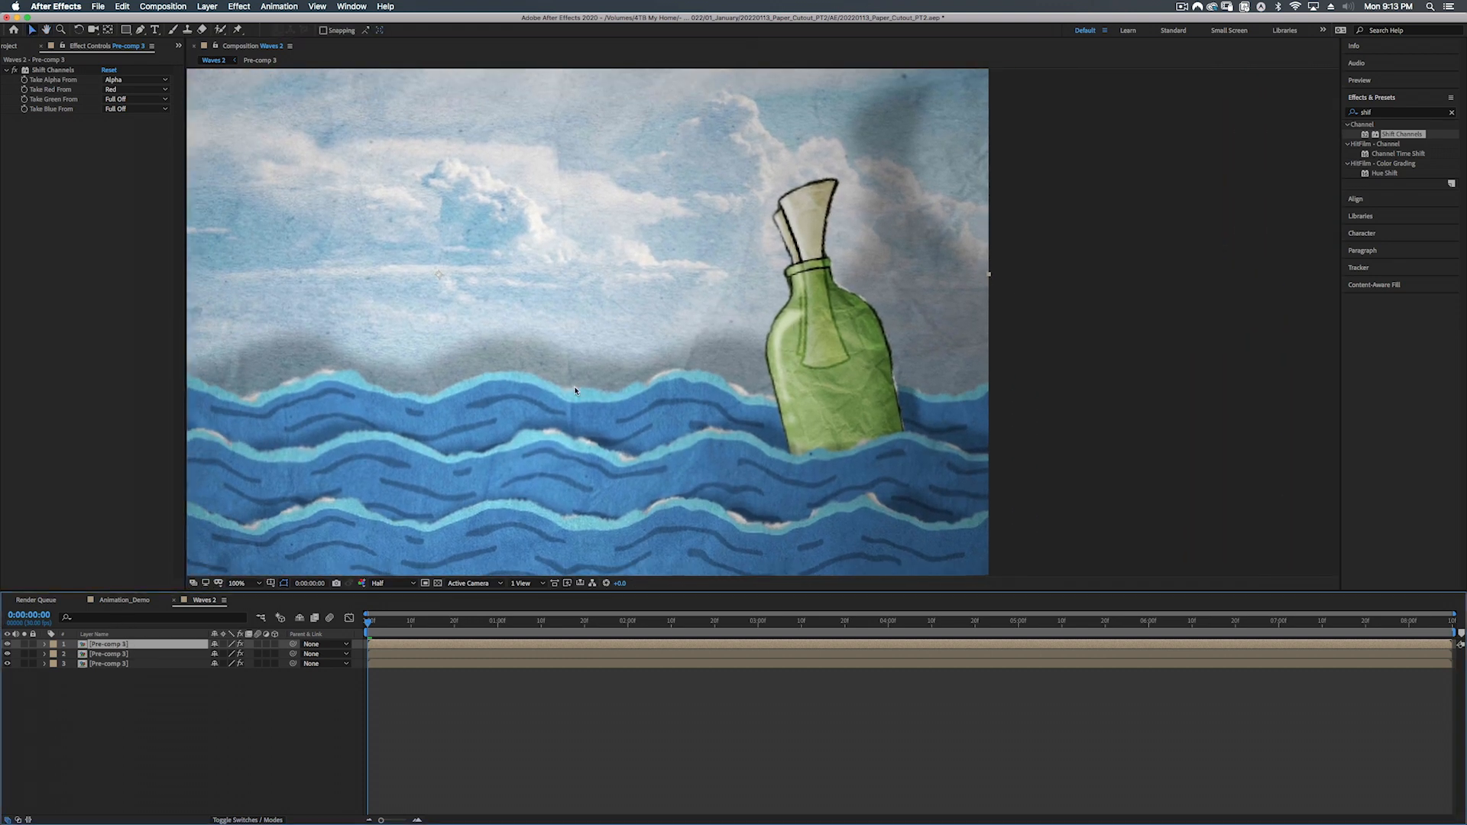
{"action": "key", "text": "v"}
{"action": "left_click", "coordinate": [138, 656]}
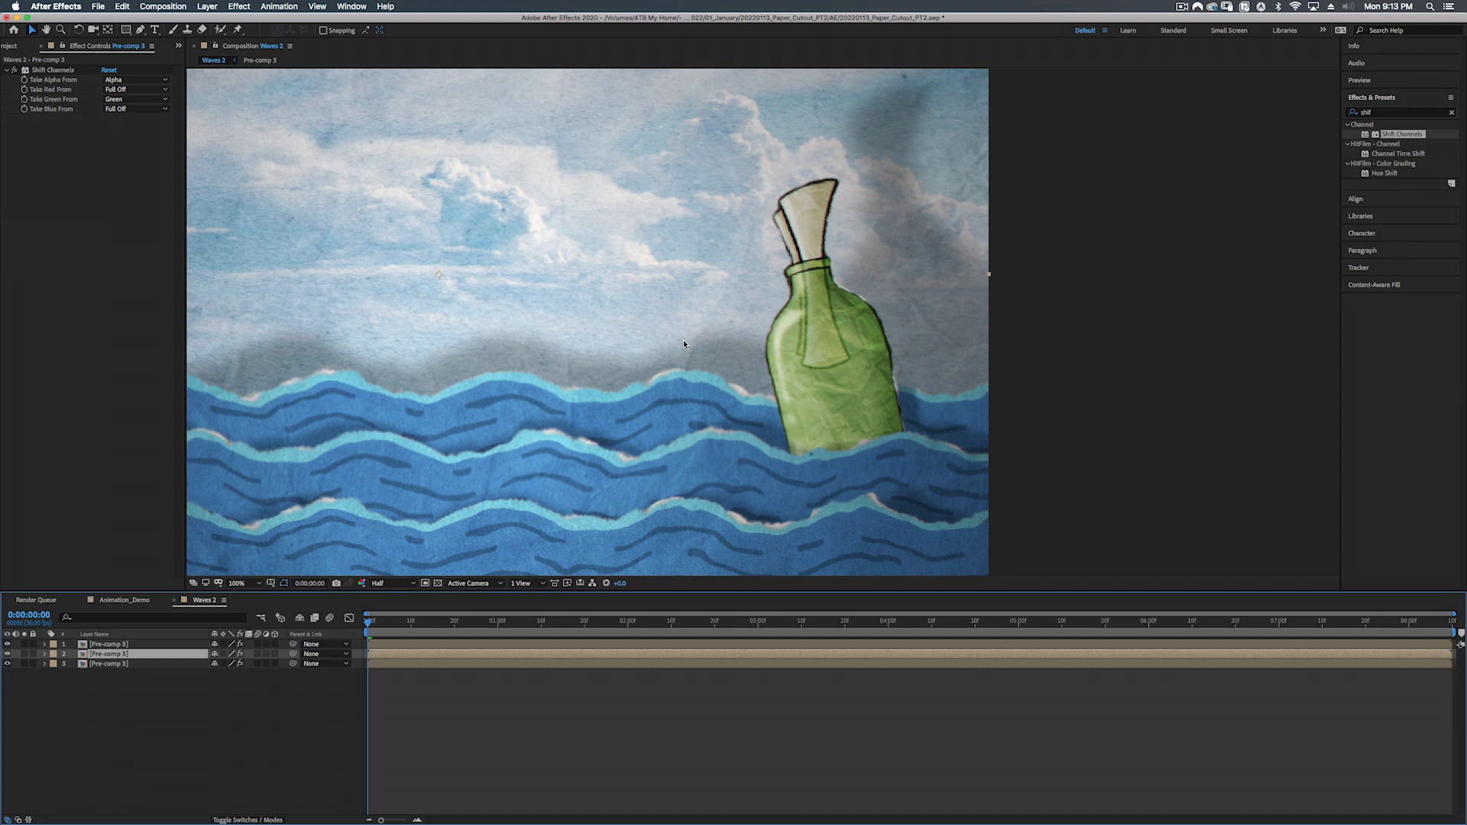
{"action": "key", "text": "Return"}
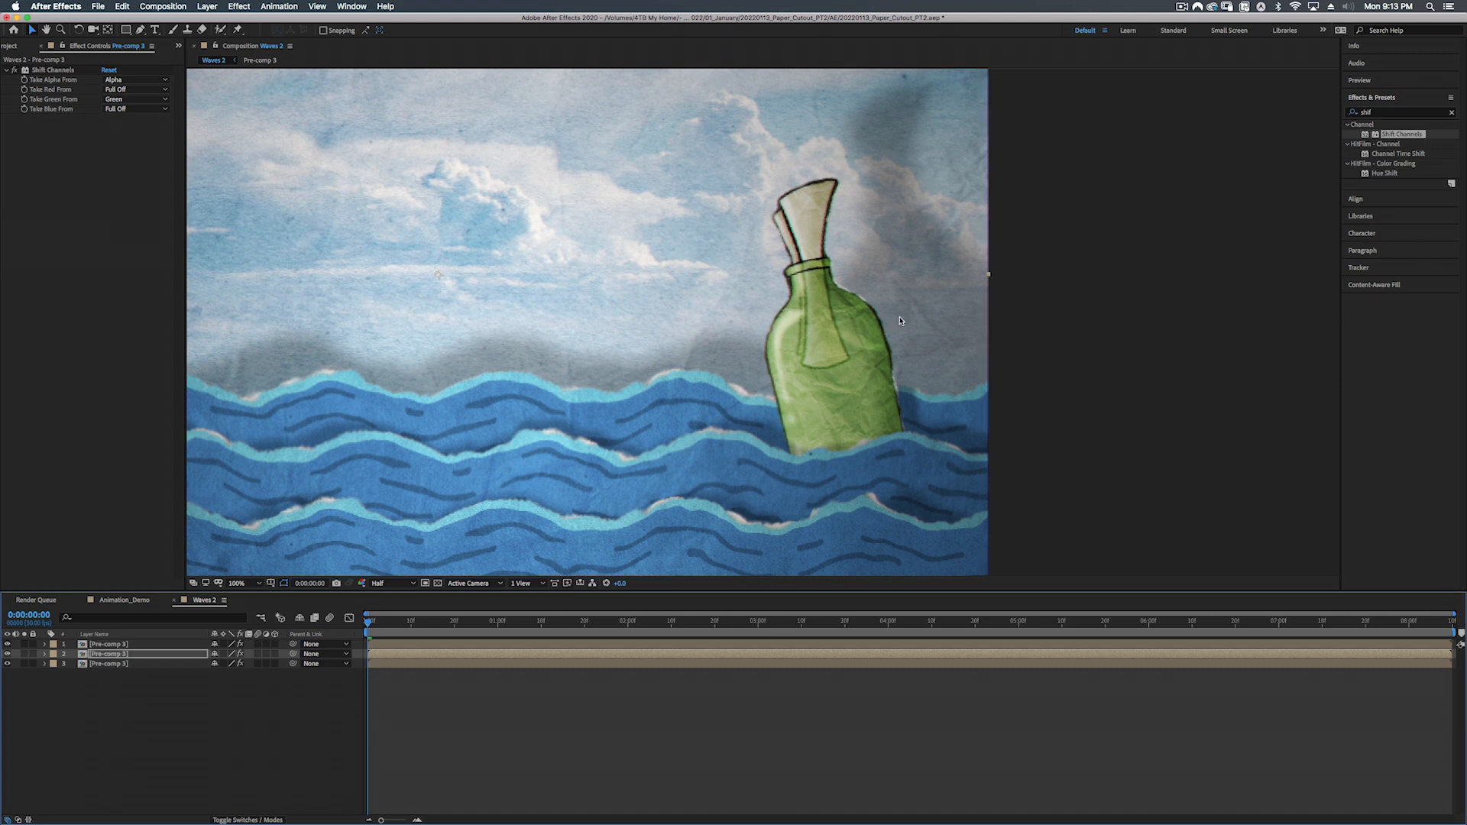
Step: Set the preview resolution to Full and inspect the color fringing around the bottle and waves up close
{"action": "left_click", "coordinate": [390, 584]}
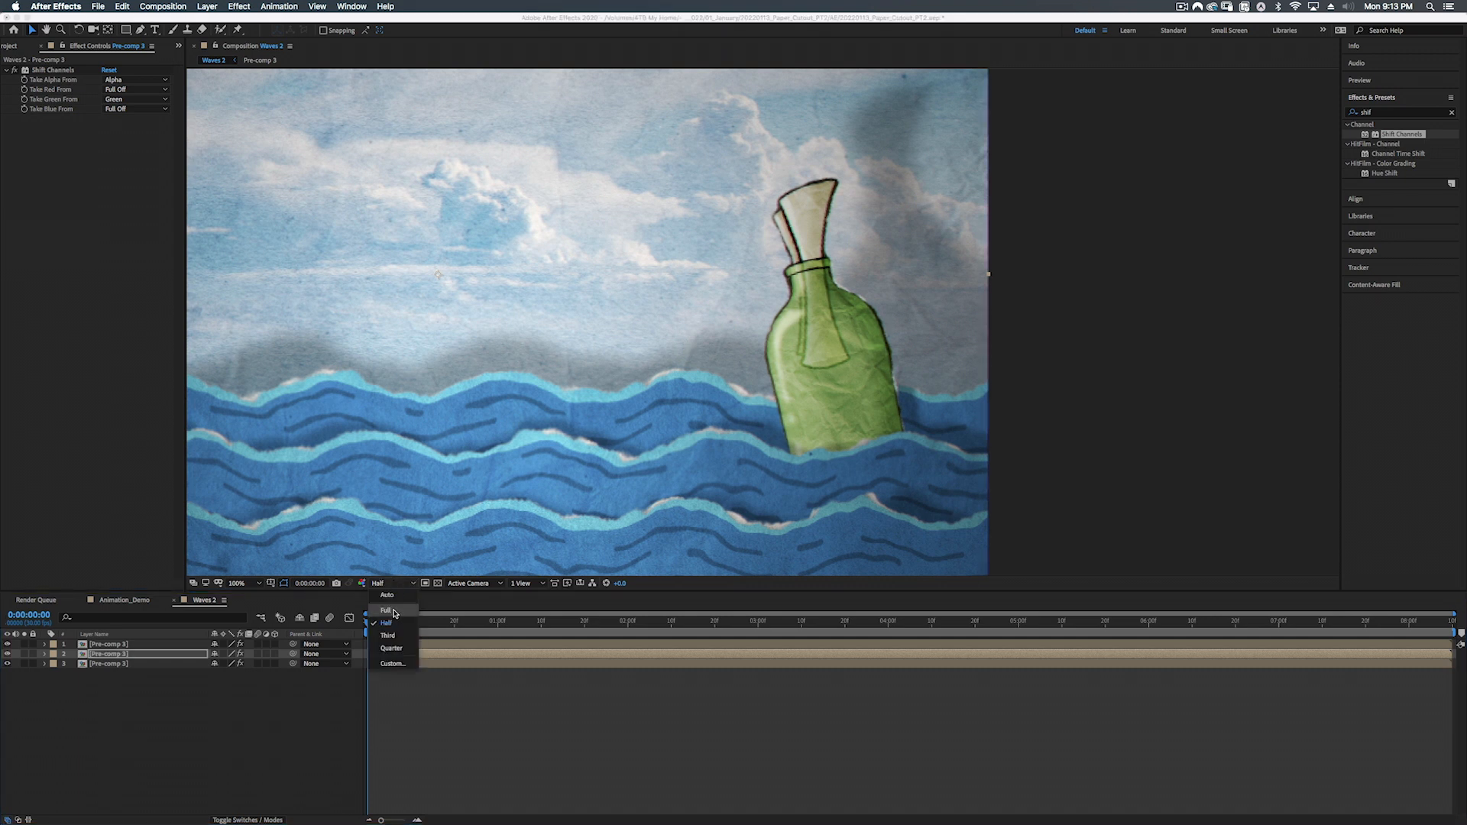
{"action": "left_click", "coordinate": [388, 610]}
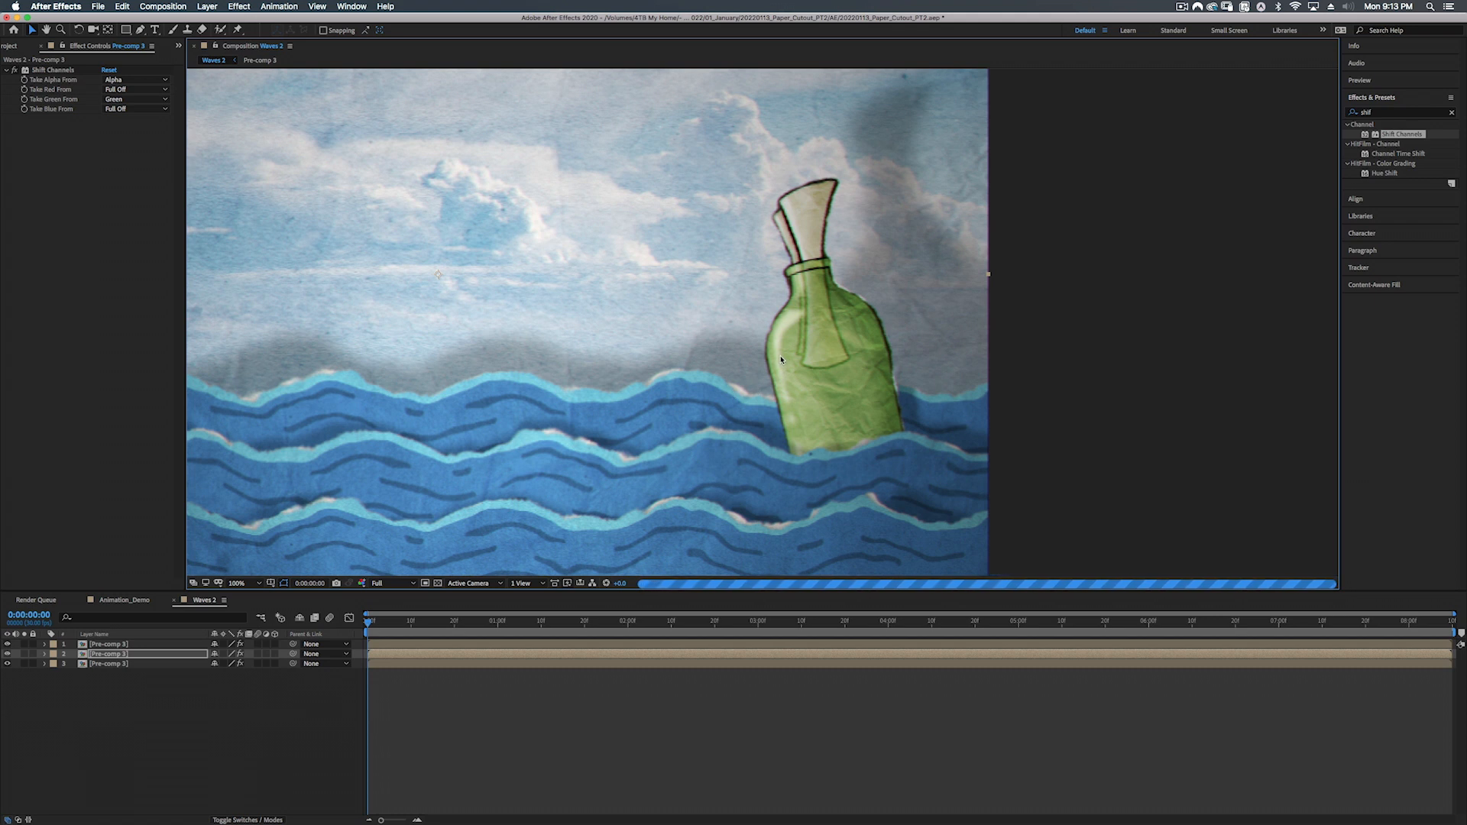
{"action": "scroll", "coordinate": [874, 378], "scroll_direction": "up", "scroll_amount": 1}
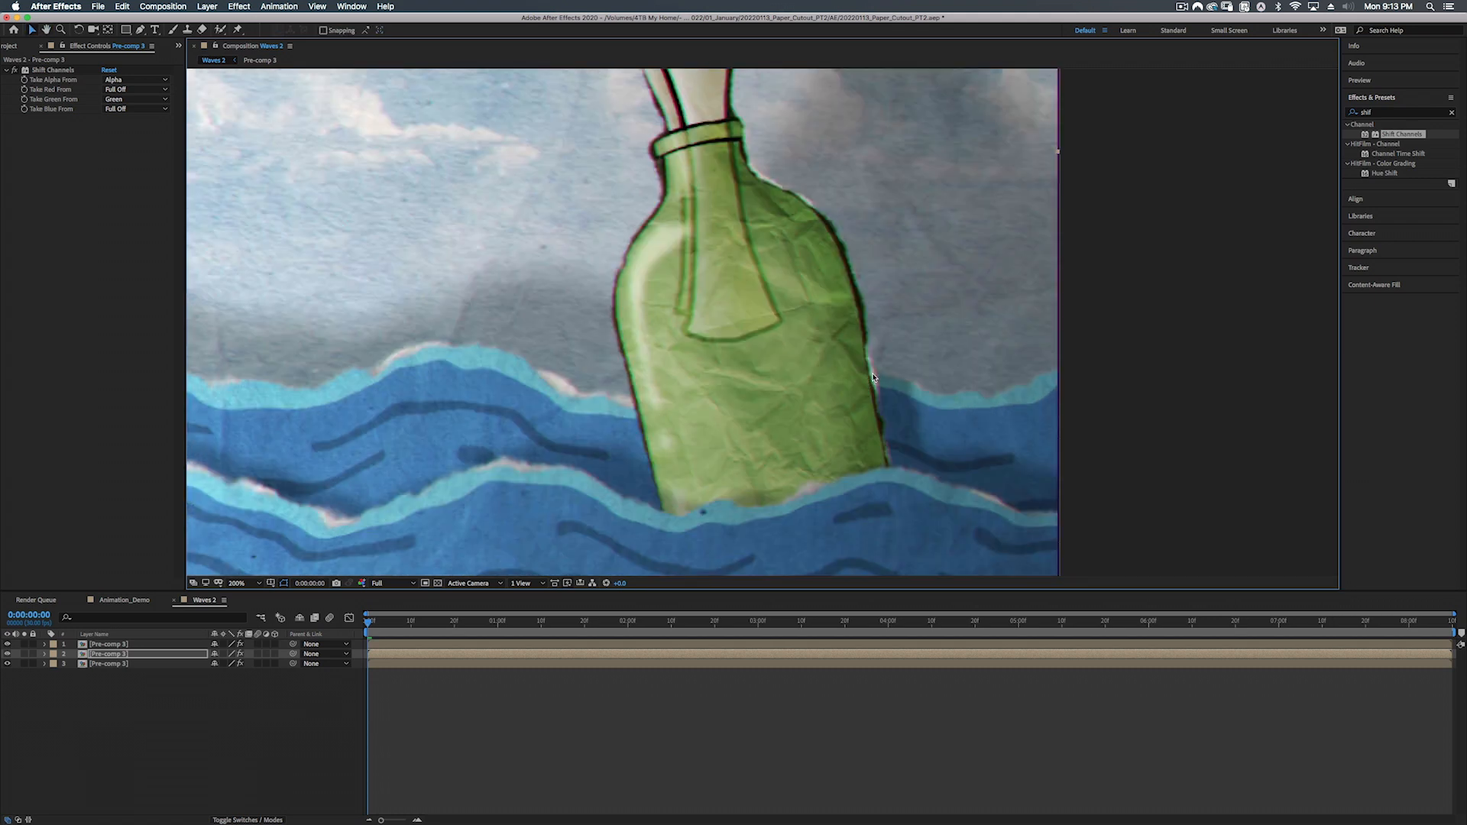
{"action": "scroll", "coordinate": [873, 377], "scroll_direction": "up", "scroll_amount": 1}
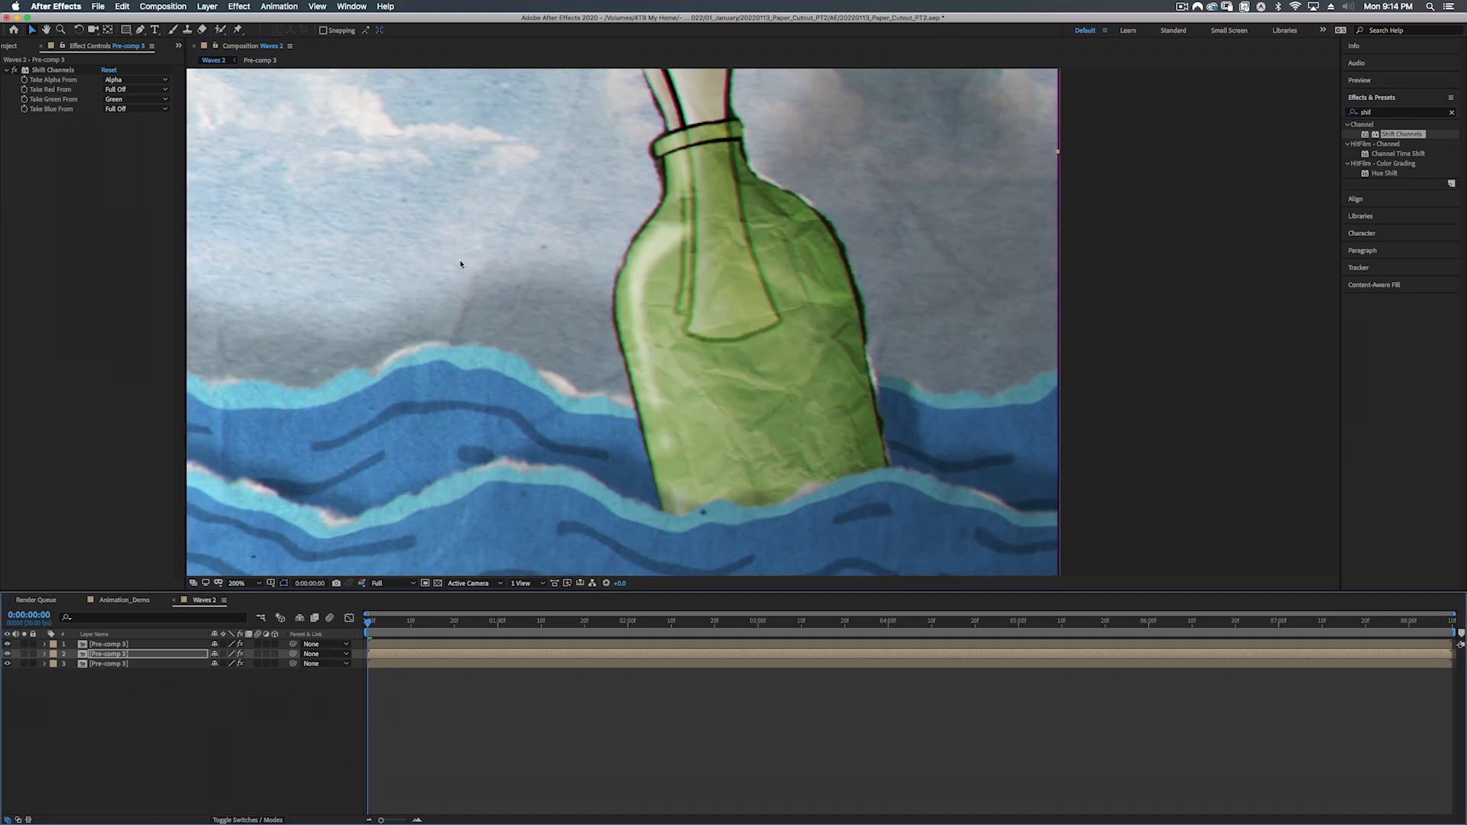
{"action": "scroll", "coordinate": [461, 265], "scroll_direction": "down", "scroll_amount": 1}
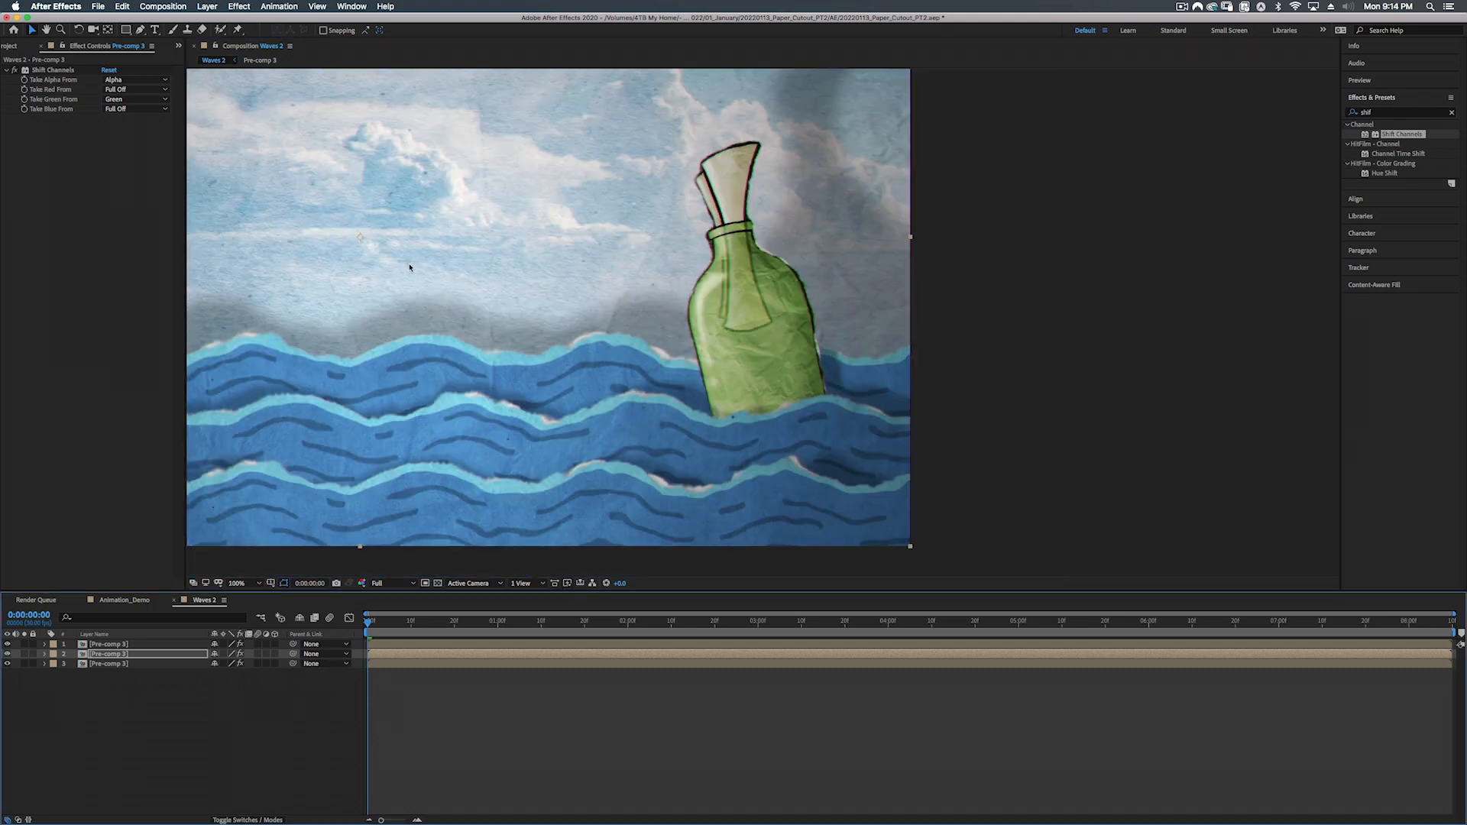
{"action": "left_click_drag", "start_coordinate": [409, 268], "coordinate": [687, 304]}
{"action": "scroll", "coordinate": [683, 297], "scroll_direction": "down", "scroll_amount": 1}
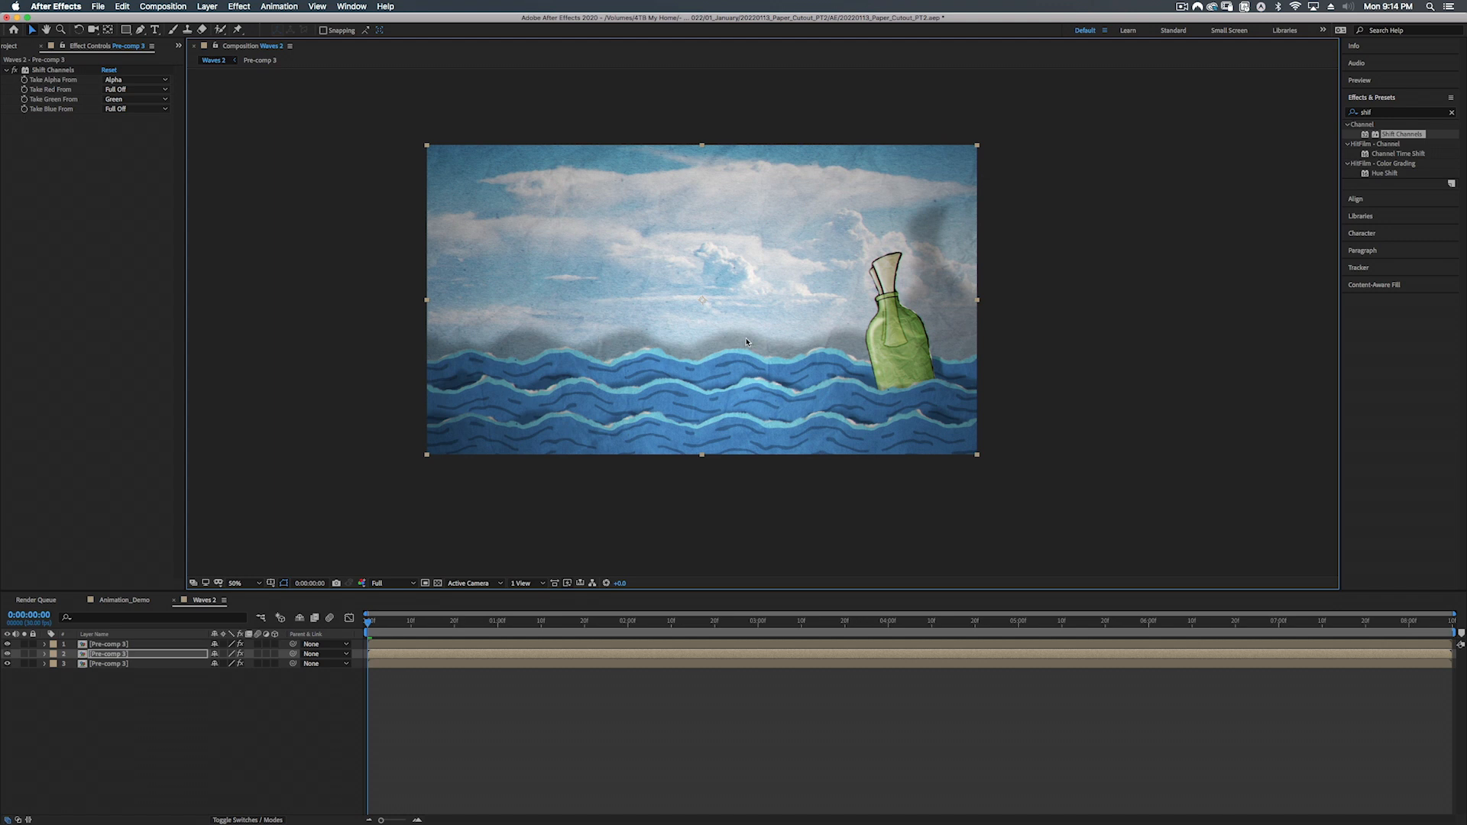
Step: Duplicate the blue-channel pre-comp copy and remove Shift Channels from the lowest of the two layers
{"action": "left_click", "coordinate": [136, 644]}
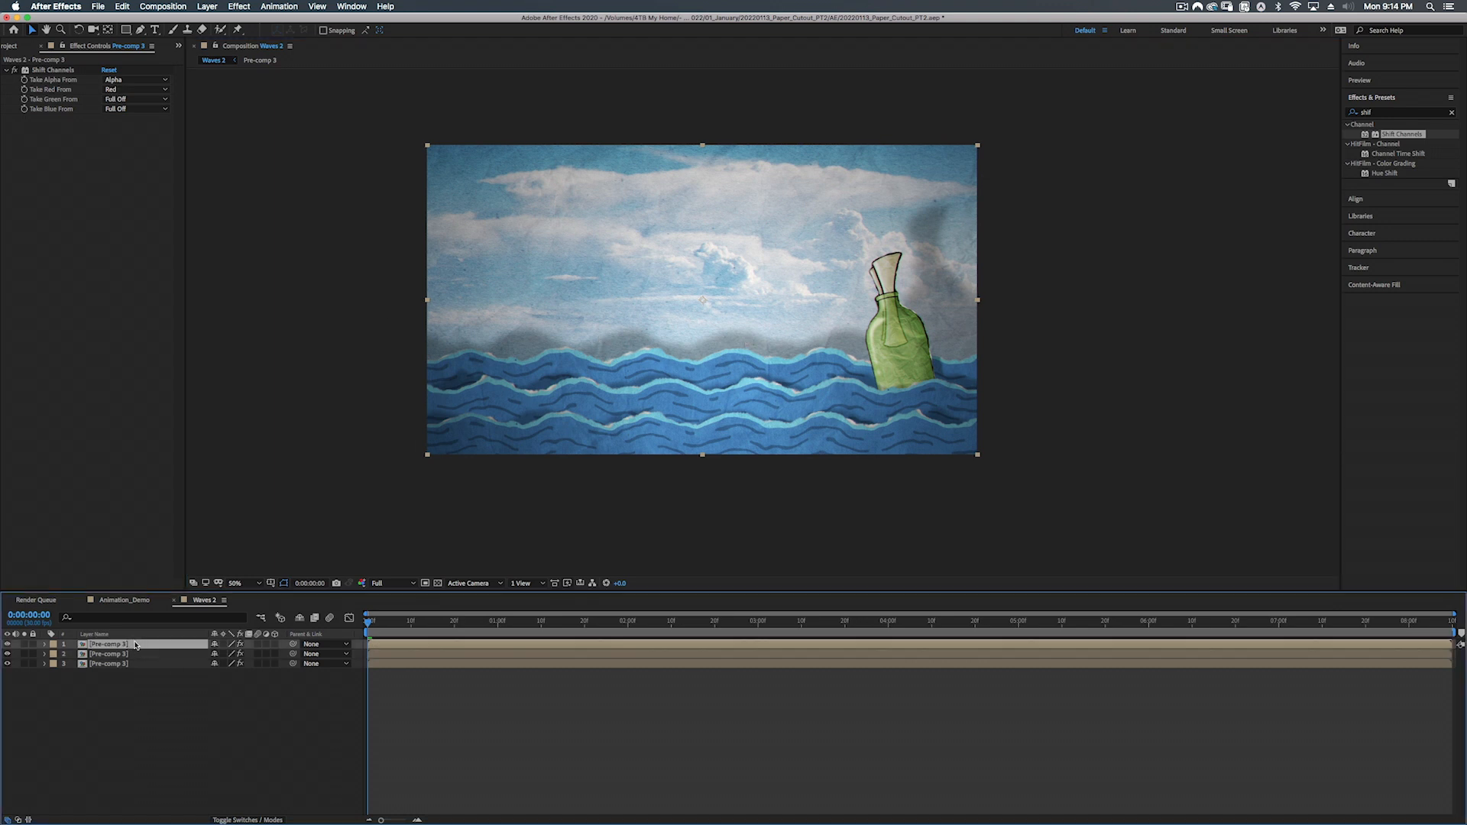
{"action": "left_click", "coordinate": [124, 664]}
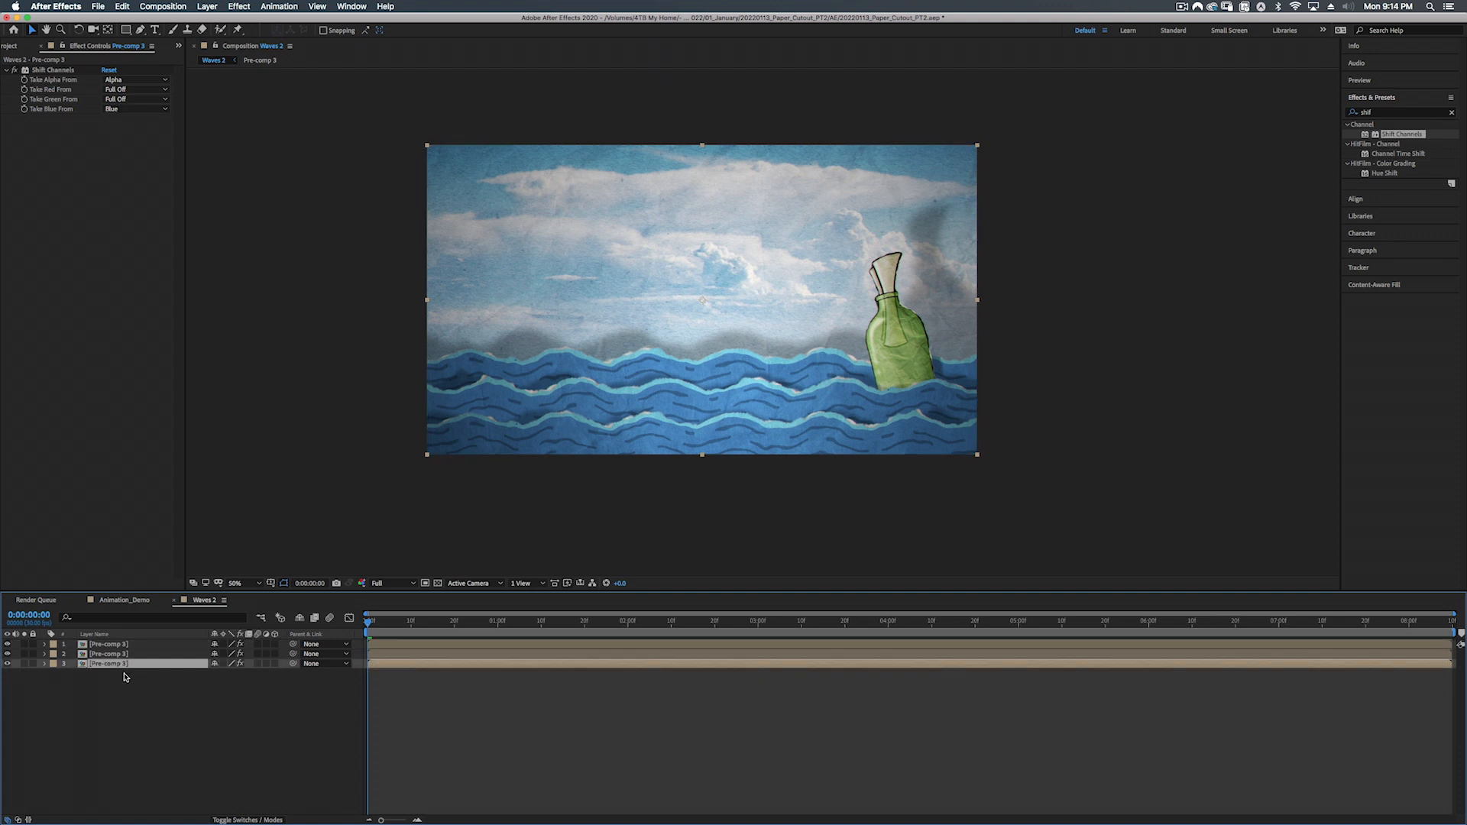
{"action": "key", "text": "super+d"}
{"action": "left_click", "coordinate": [113, 674]}
{"action": "left_click", "coordinate": [46, 70]}
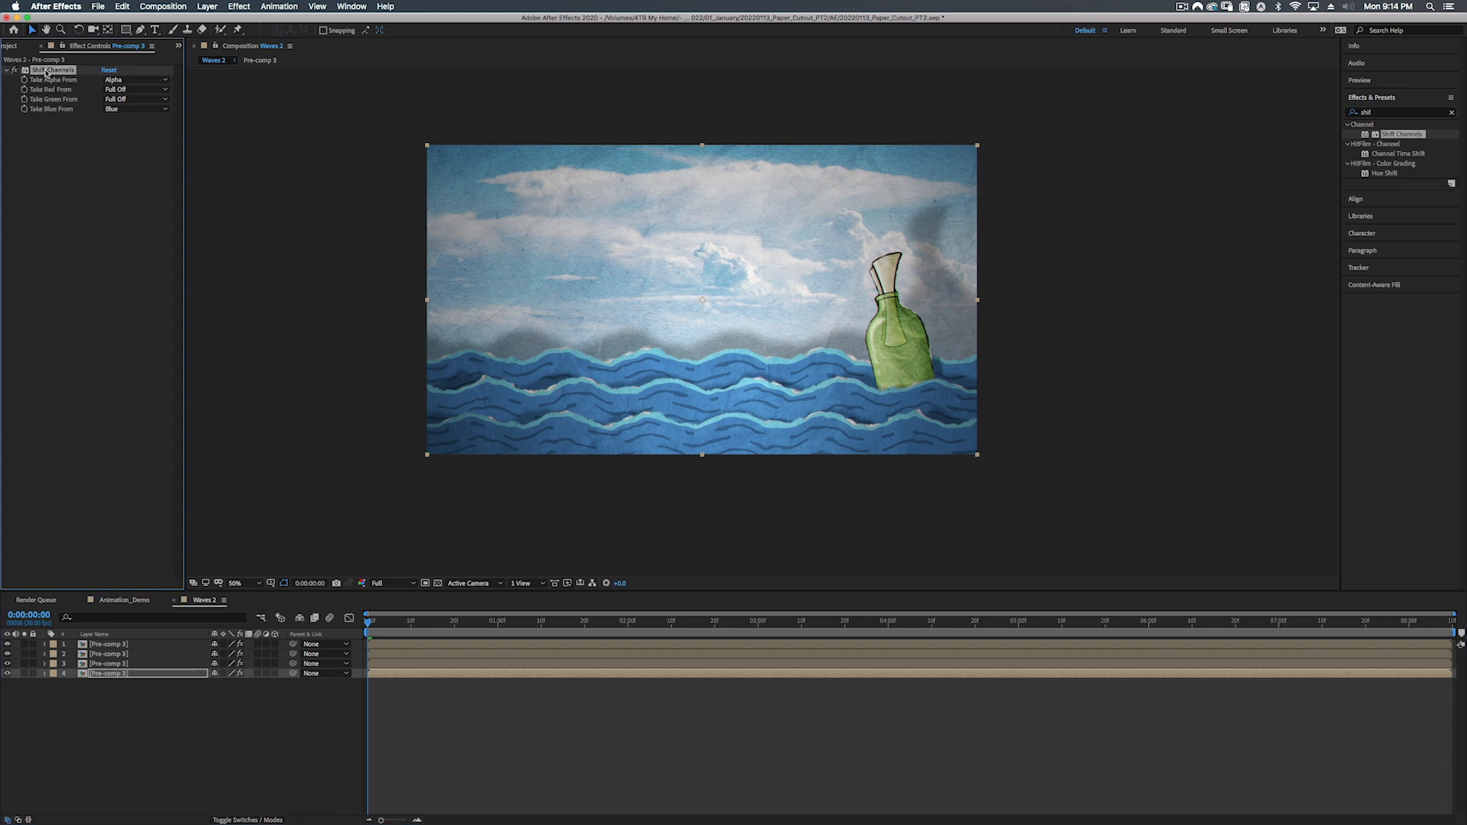
{"action": "key", "text": "Delete"}
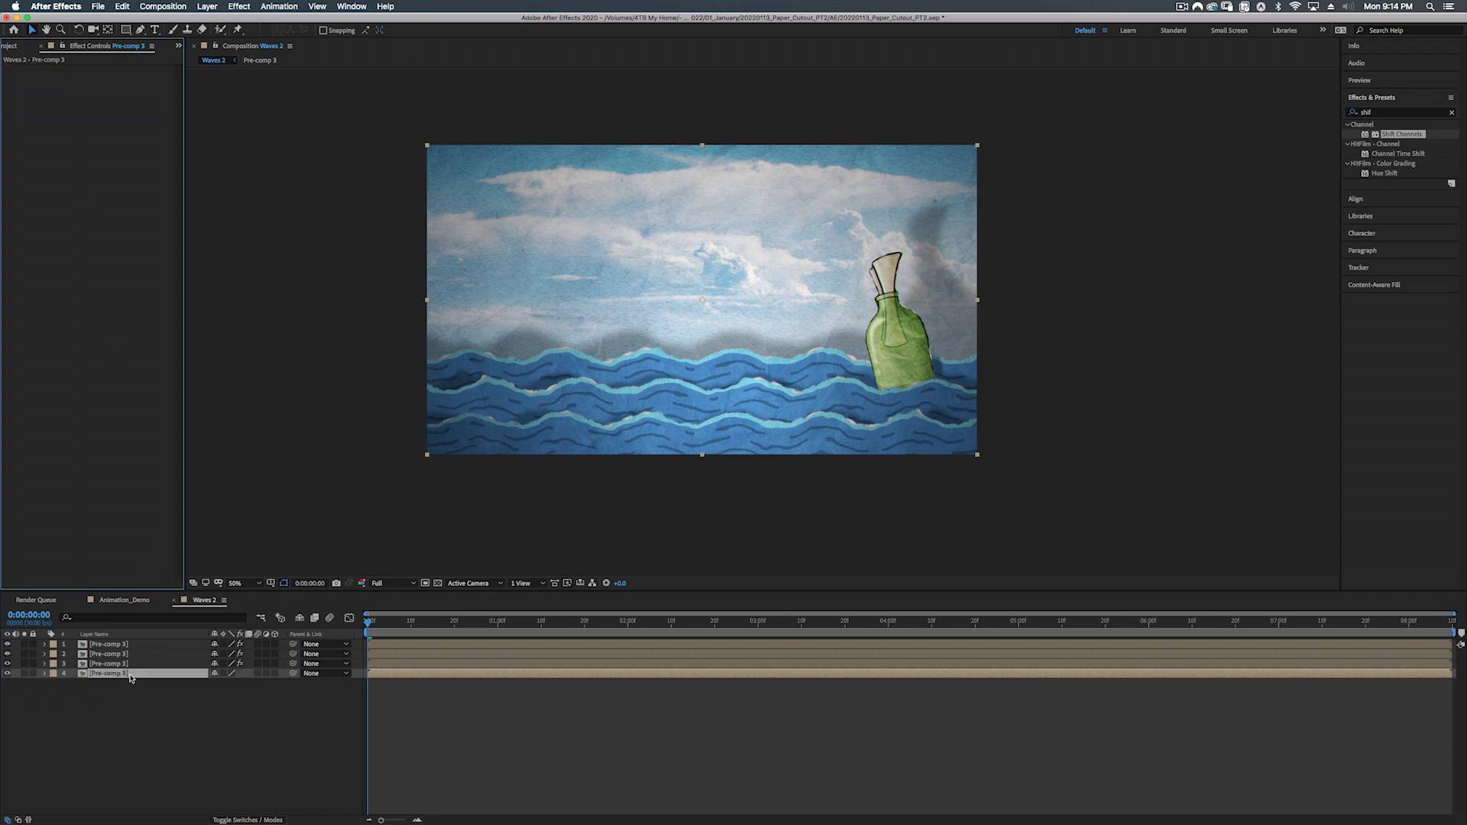
Step: Pre-compose the three channel-shifted copies into a new composition named Shift Channels
{"action": "left_click", "coordinate": [115, 645]}
{"action": "left_click", "coordinate": [114, 663], "text": "shift"}
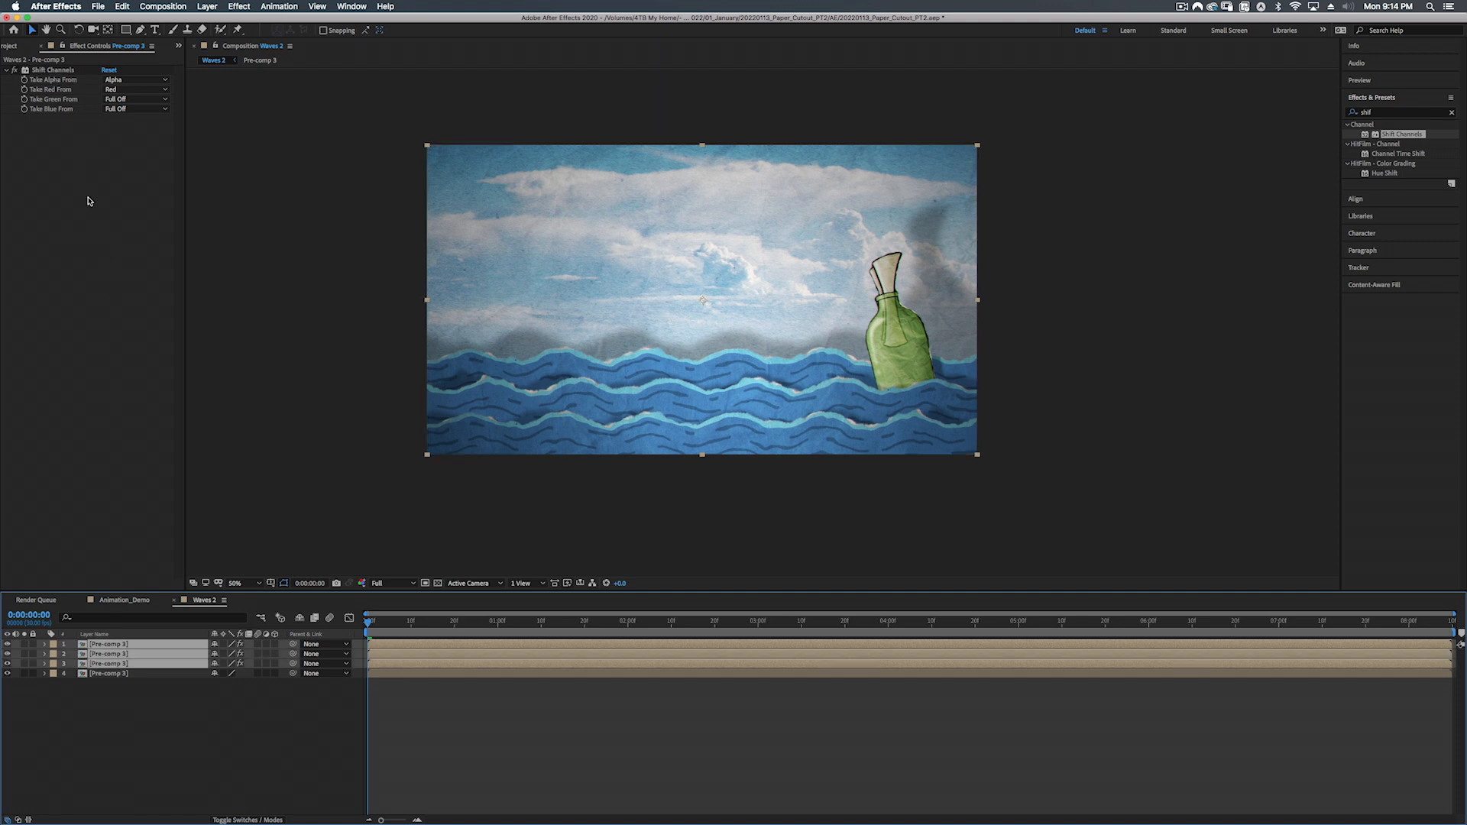
{"action": "key", "text": "shift+super+c"}
{"action": "type", "text": "Shift"}
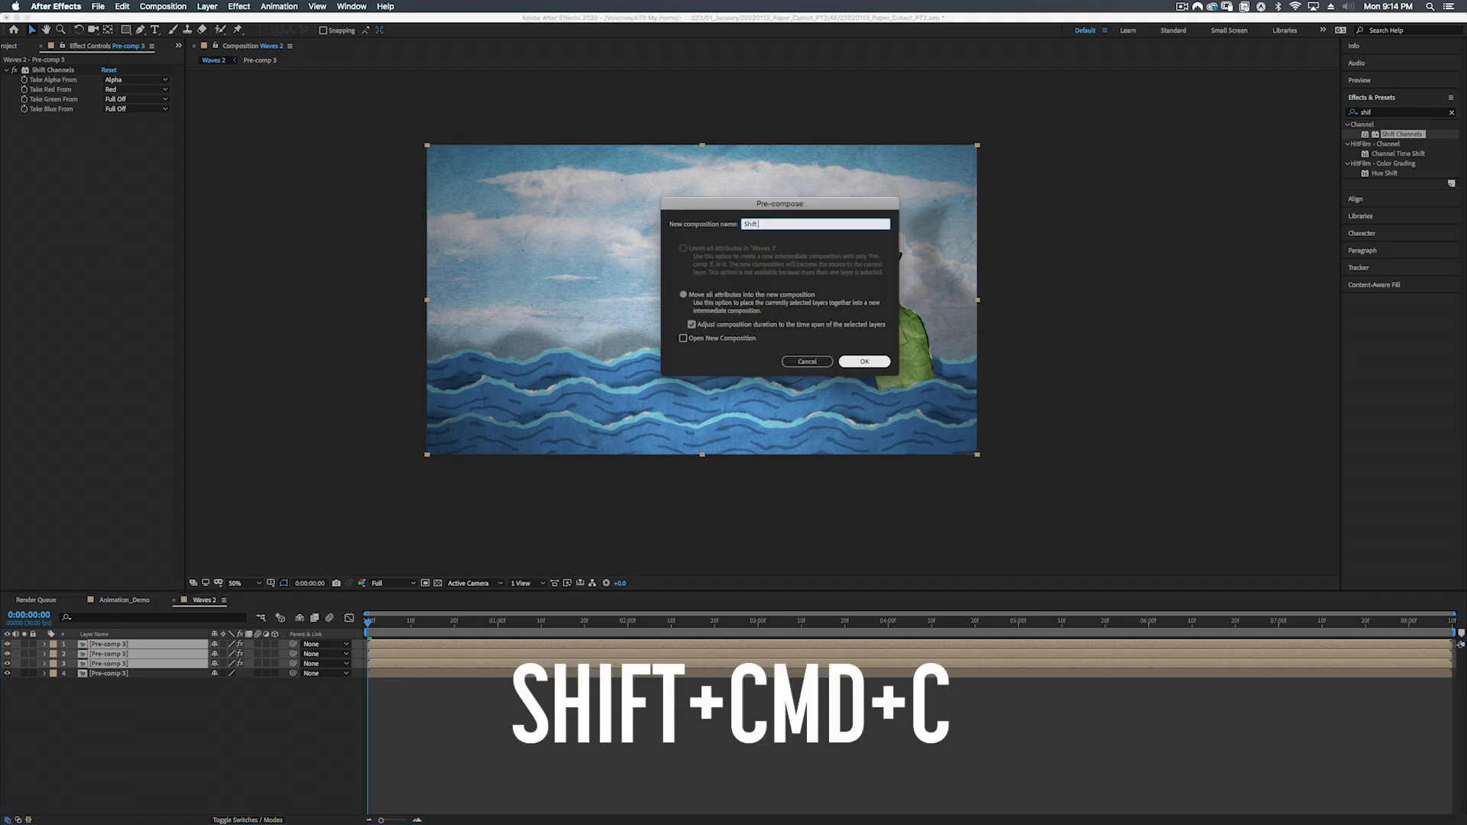
{"action": "type", "text": " Ca"}
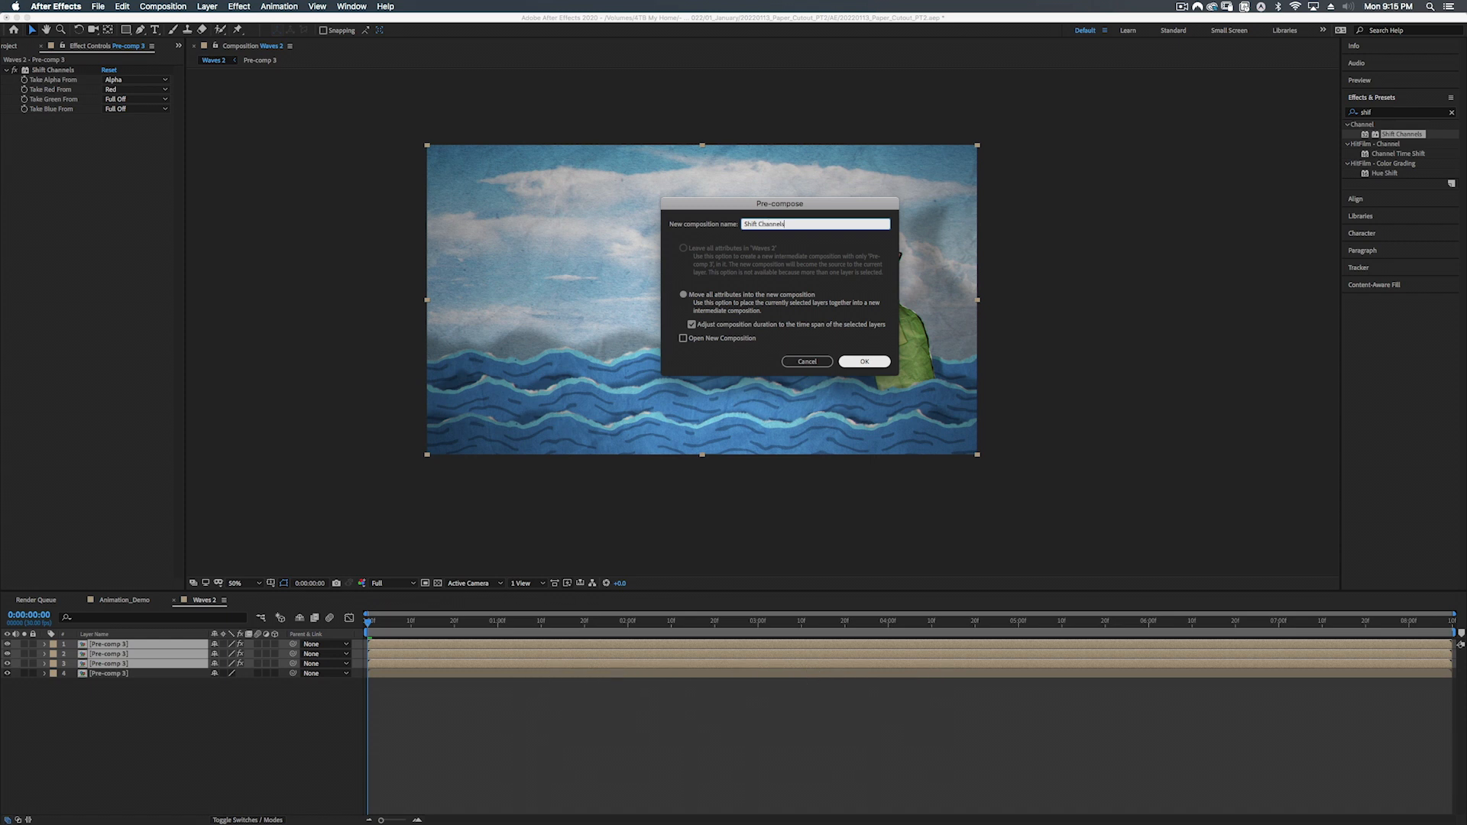
{"action": "key", "text": "Return"}
{"action": "key", "text": "shift+slash"}
Step: Create a new comp-sized solid named CA Matte with the default deep red color
{"action": "right_click", "coordinate": [94, 692]}
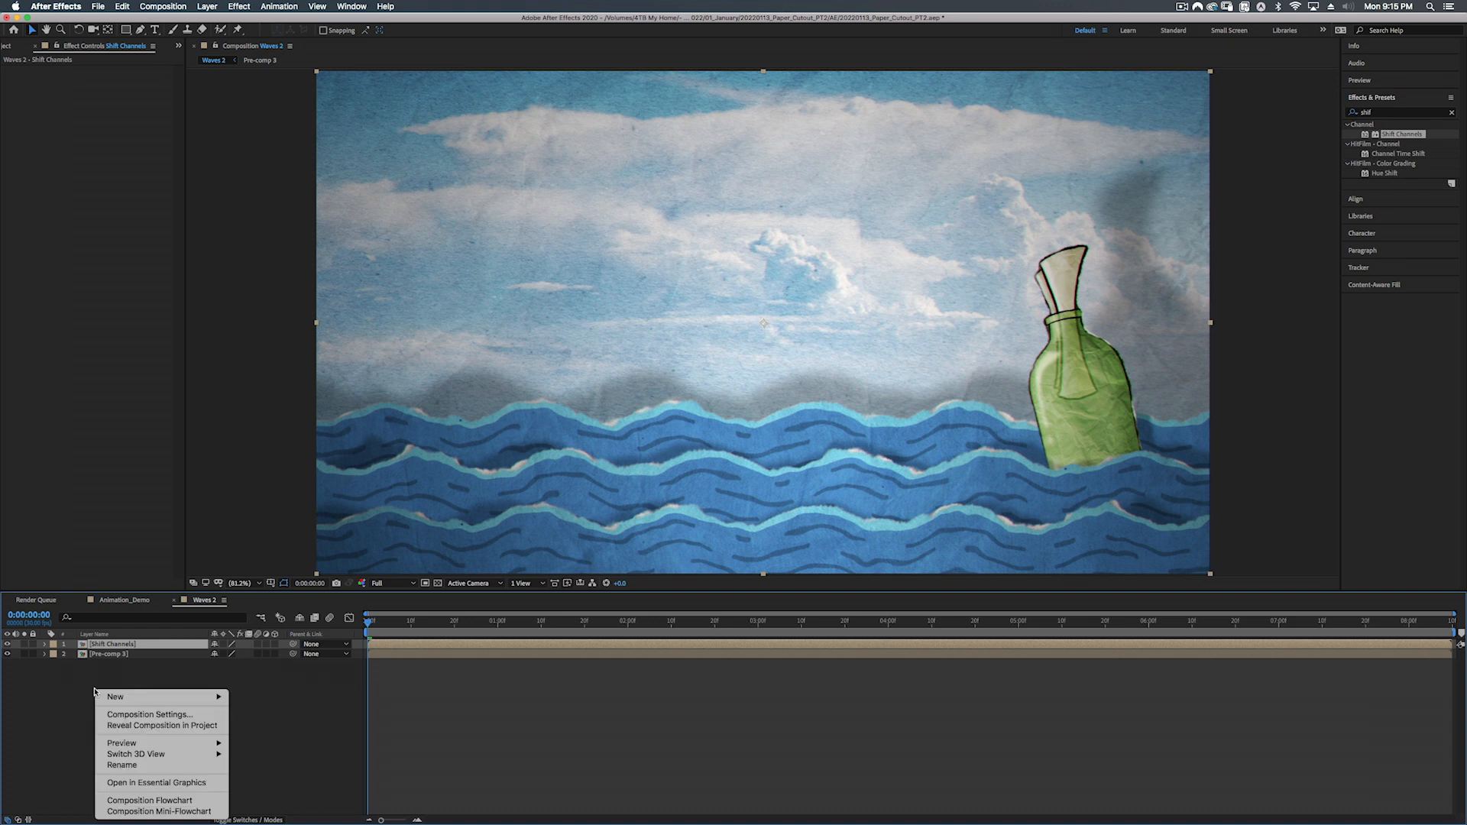
{"action": "mouse_move", "coordinate": [111, 698]}
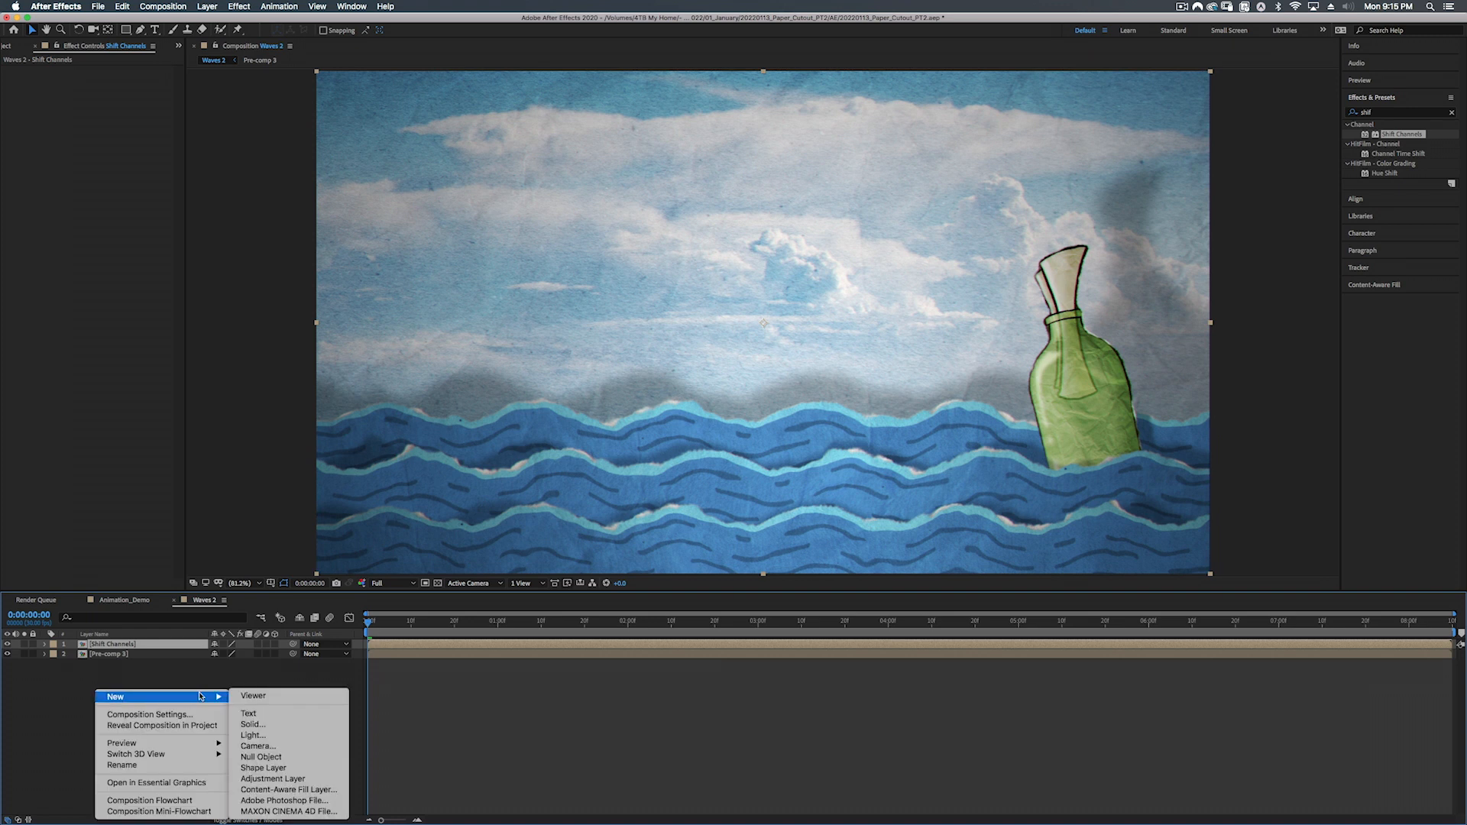
{"action": "left_click", "coordinate": [261, 726]}
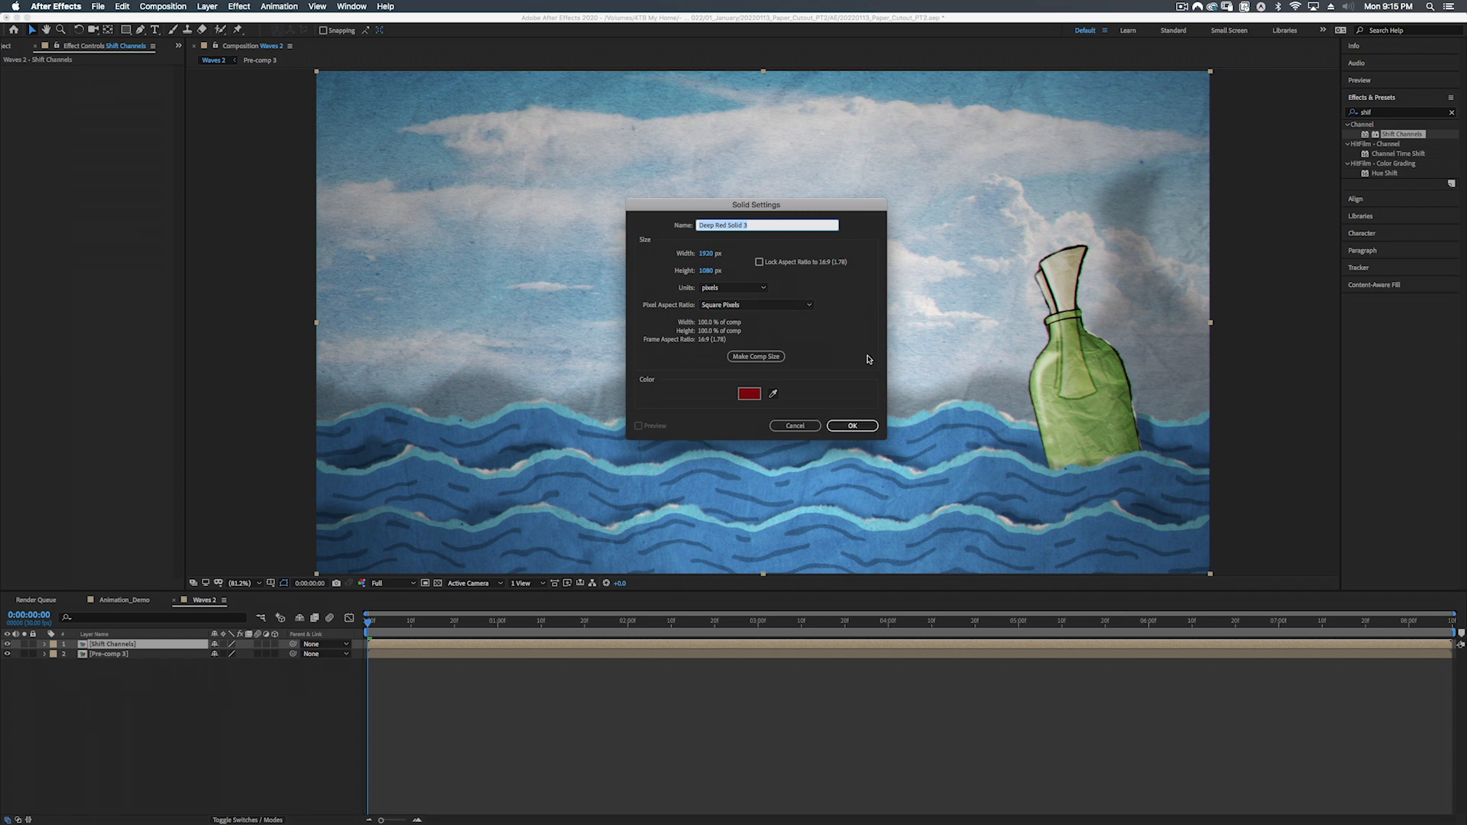
{"action": "type", "text": "CA Matte"}
{"action": "key", "text": "Return"}
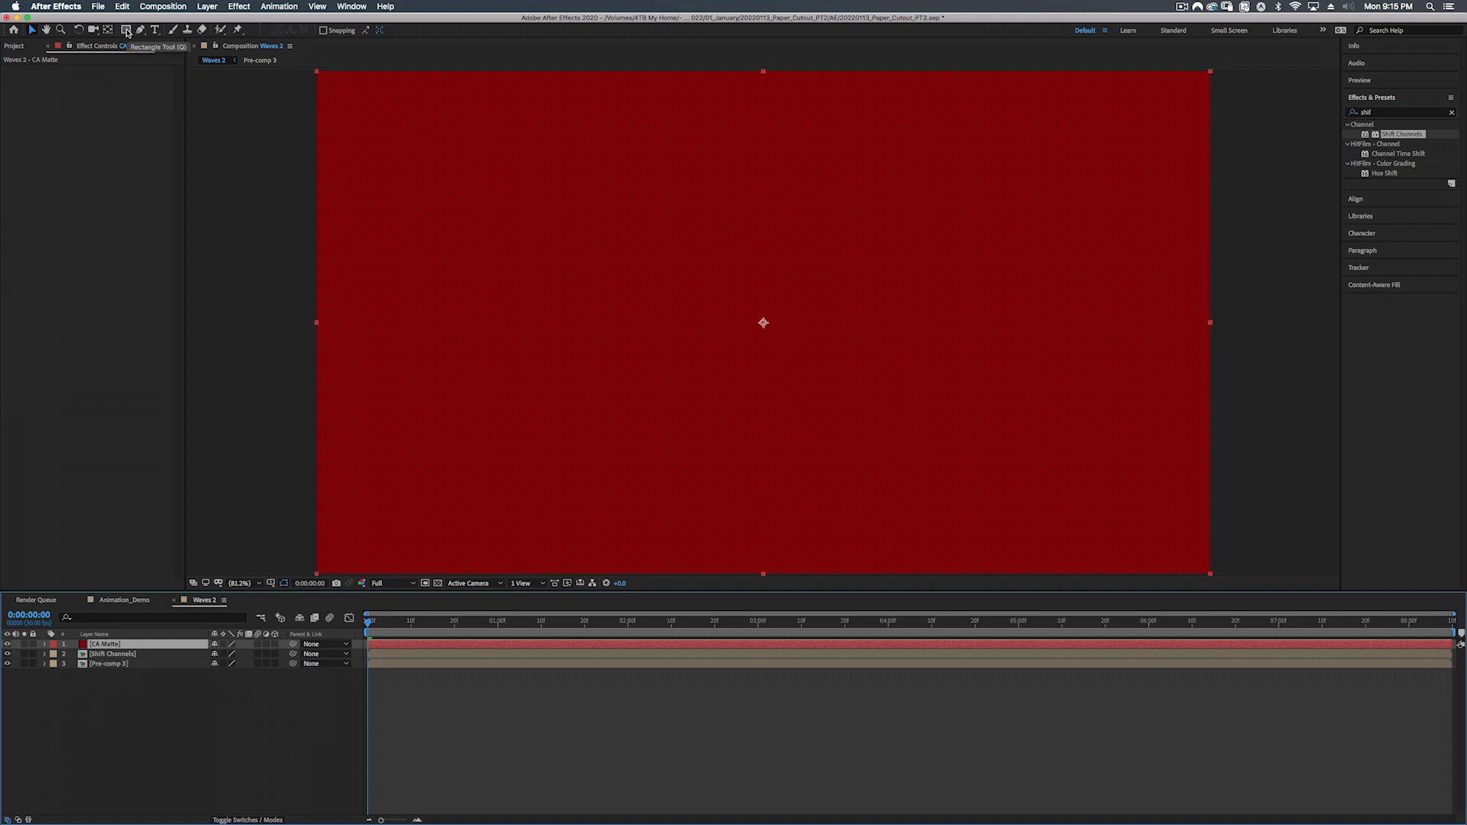
Step: Add a full-size elliptical mask to the CA Matte solid and scale it down around its center to about three quarters of the frame
{"action": "left_click_drag", "start_coordinate": [127, 32], "coordinate": [163, 58]}
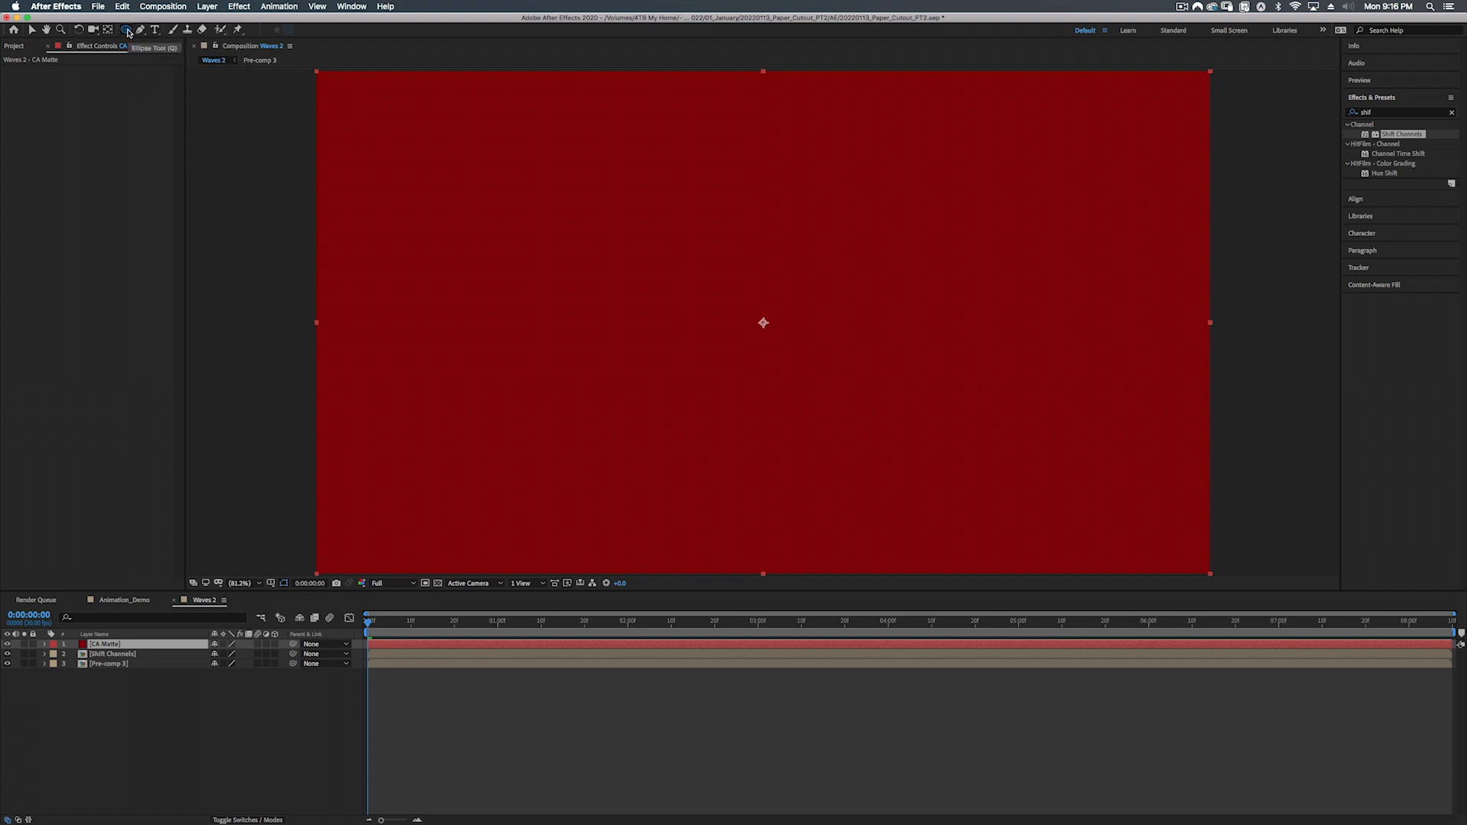
{"action": "double_click", "coordinate": [128, 32]}
{"action": "double_click", "coordinate": [764, 72]}
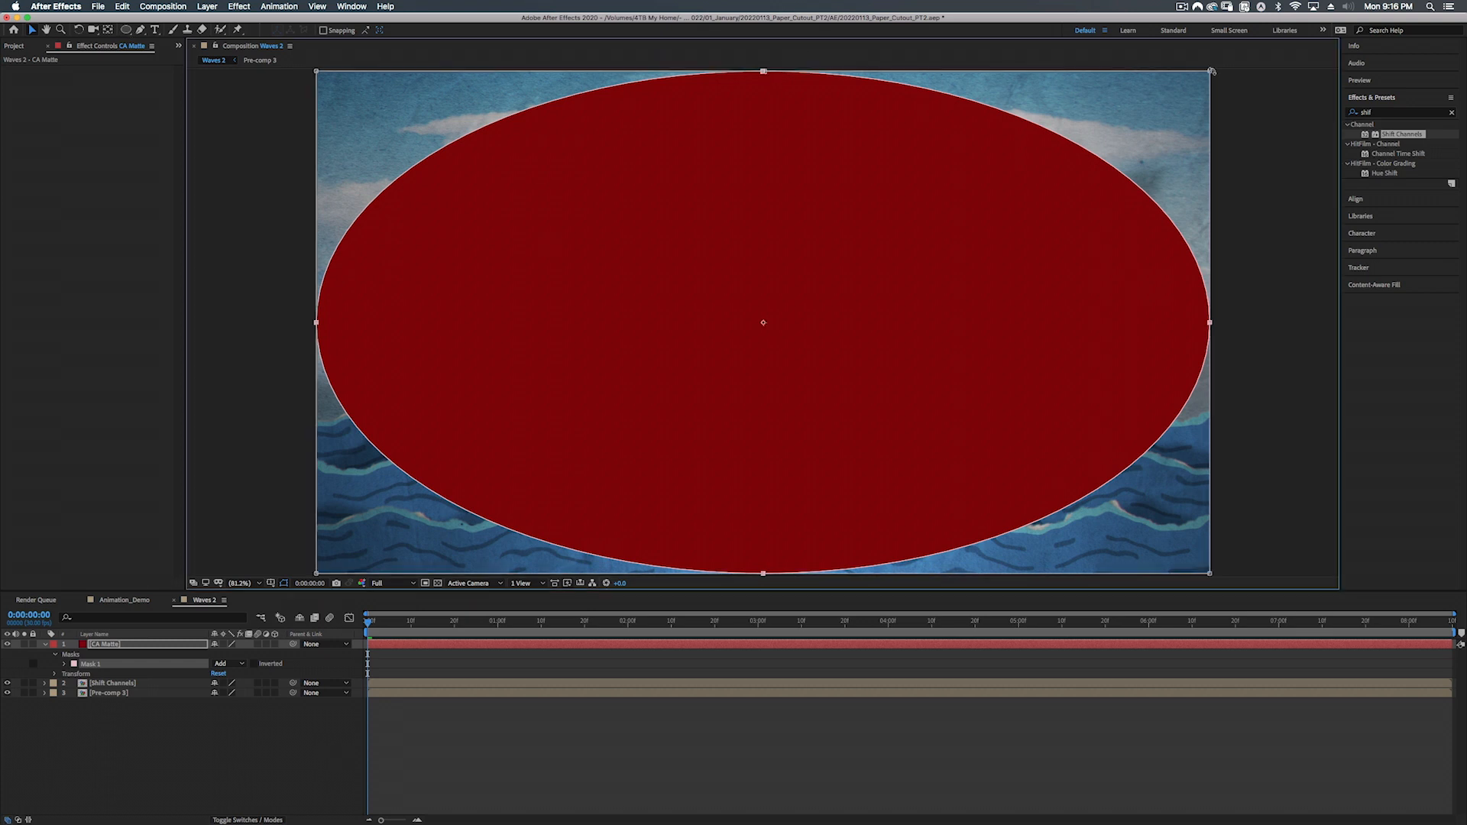
{"action": "left_click_drag", "start_coordinate": [1210, 70], "coordinate": [949, 225]}
{"action": "left_click_drag", "start_coordinate": [799, 239], "coordinate": [1087, 135]}
{"action": "key", "text": "Return"}
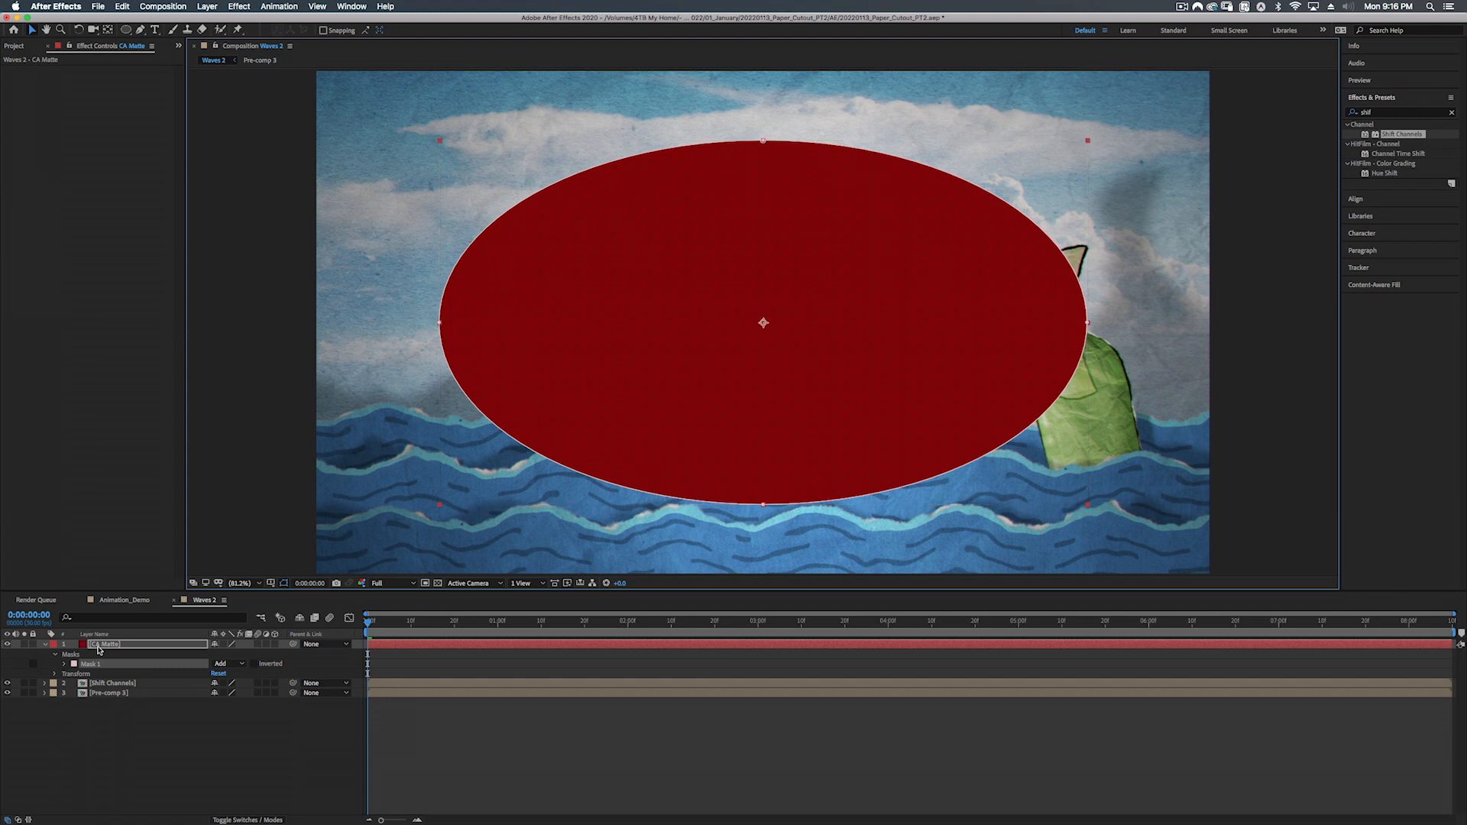
Step: Find the Turbulent Displace effect and apply it to the CA Matte solid
{"action": "left_click", "coordinate": [105, 645]}
{"action": "left_click", "coordinate": [1380, 112]}
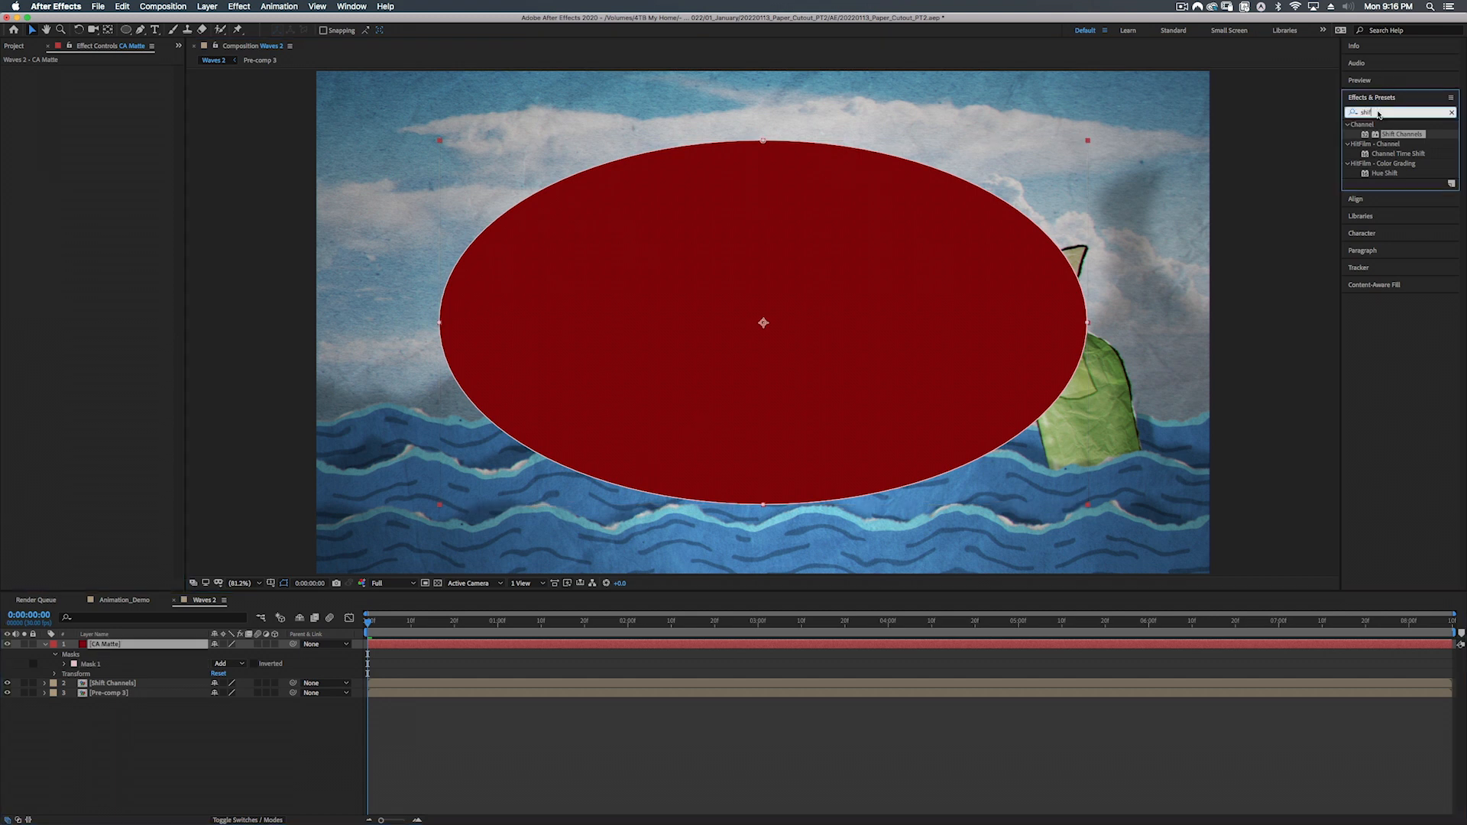
{"action": "type", "text": "turbul"}
{"action": "left_click_drag", "start_coordinate": [1397, 154], "coordinate": [845, 354]}
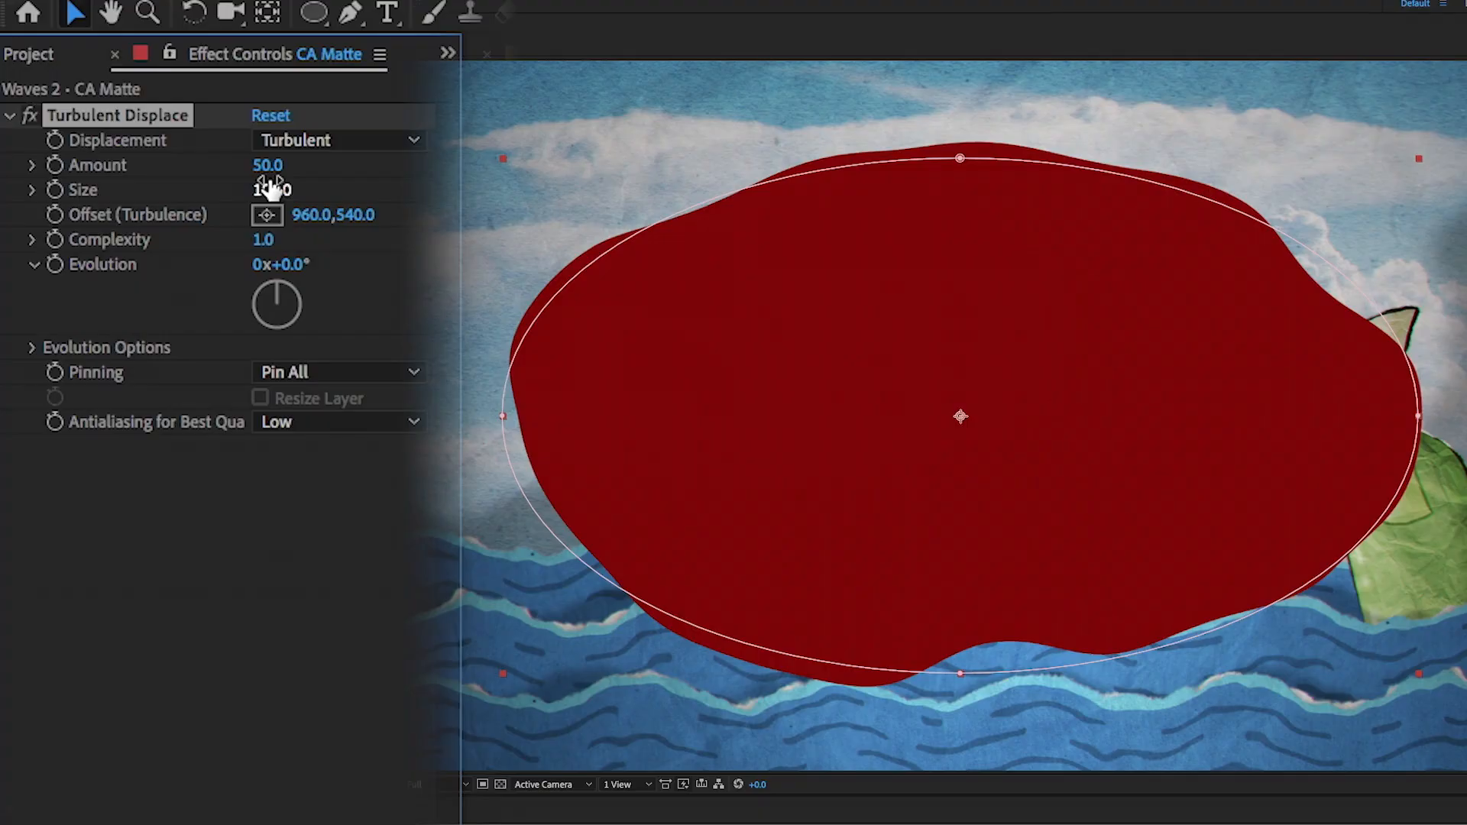
Step: Set Turbulent Displace on CA Matte to Amount 82, Size 129 and Complexity 2
{"action": "left_click_drag", "start_coordinate": [107, 89], "coordinate": [121, 89]}
{"action": "left_click_drag", "start_coordinate": [303, 166], "coordinate": [307, 184]}
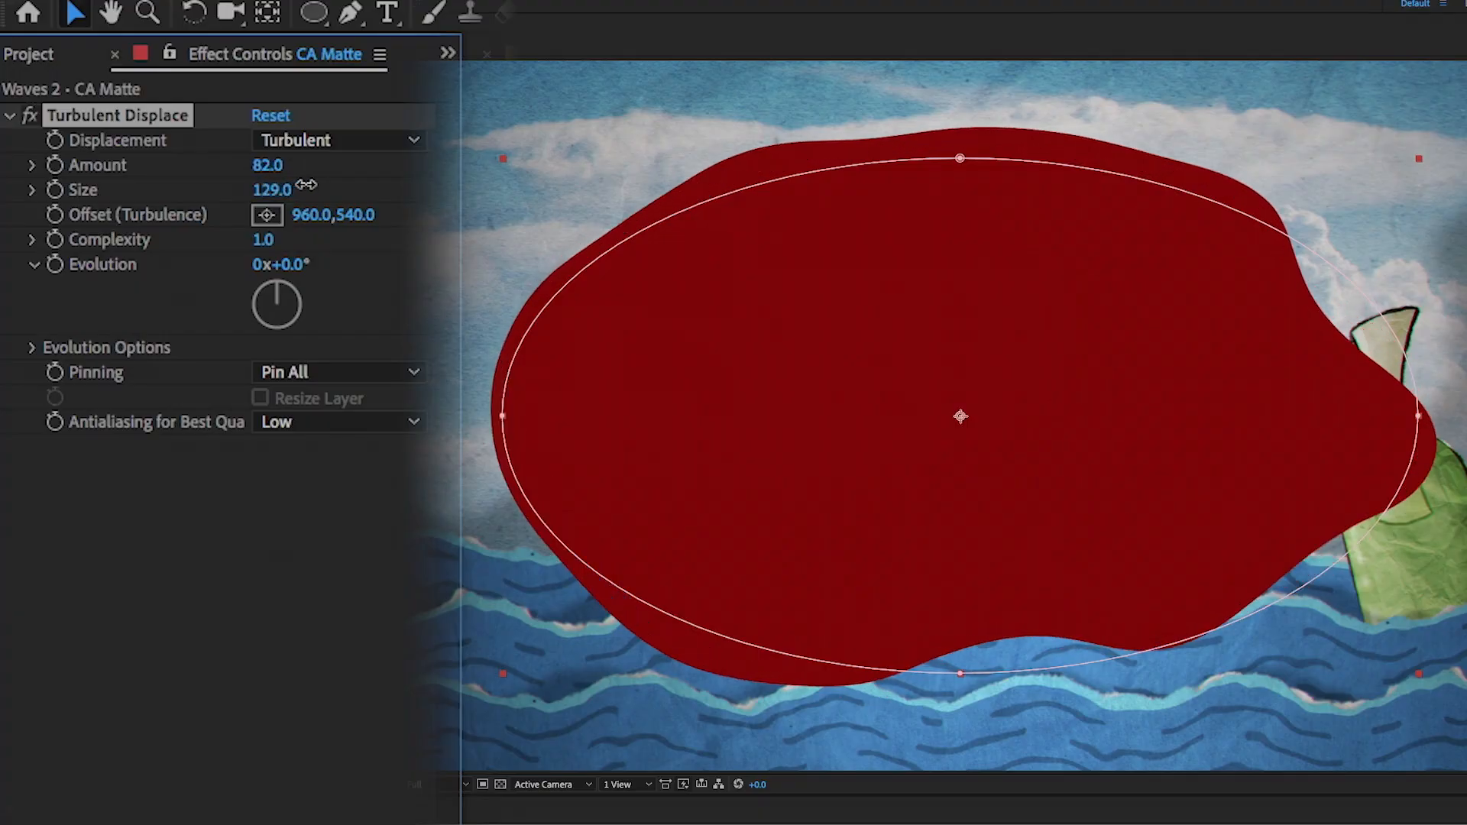
{"action": "left_click", "coordinate": [263, 239]}
{"action": "type", "text": "2"}
{"action": "key", "text": "Return"}
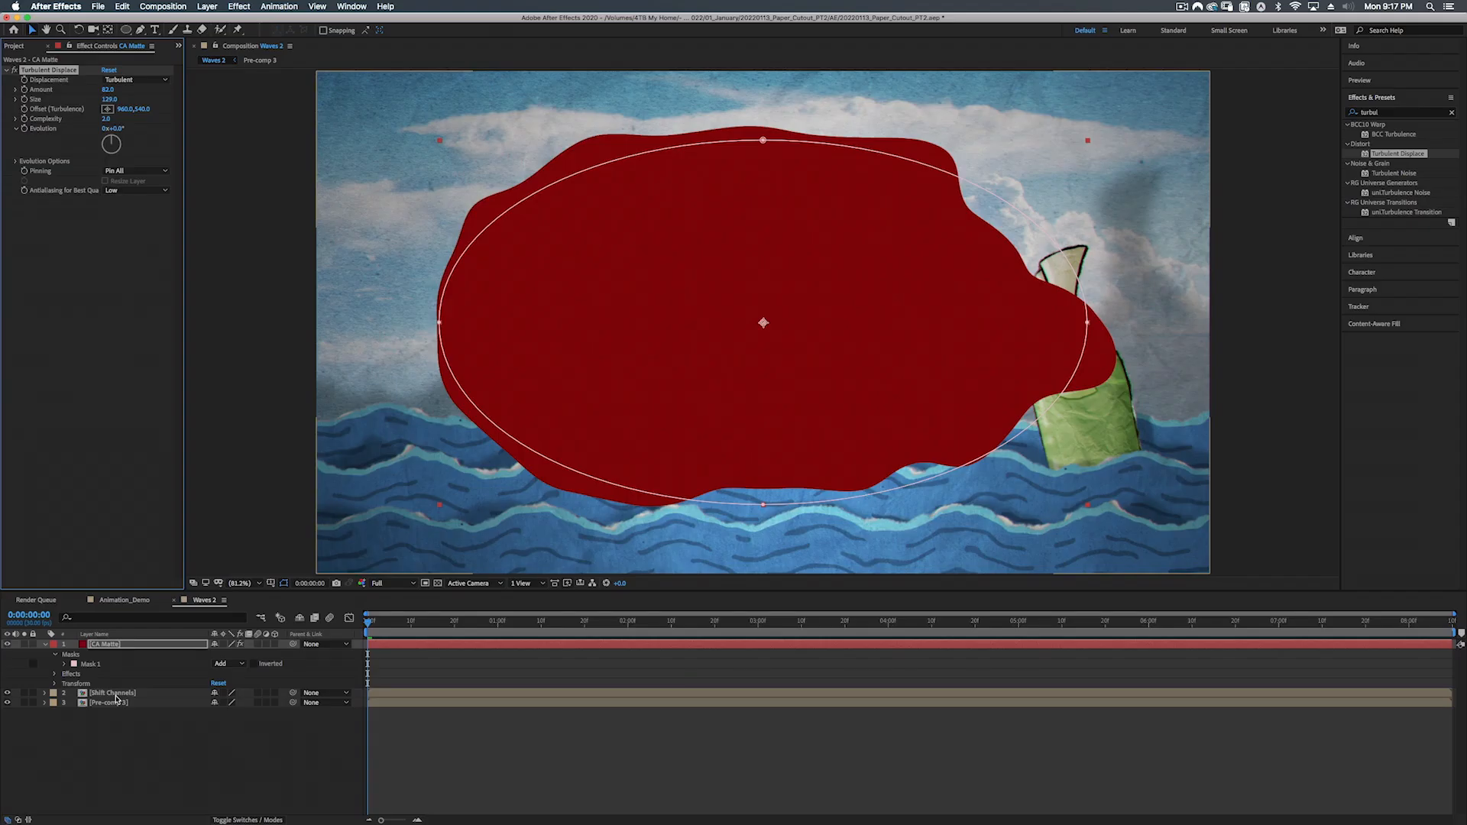
Step: Increase the Mask Feather of the CA Matte ellipse to about 314 pixels for a soft edge
{"action": "left_click", "coordinate": [127, 644]}
{"action": "key", "text": "f"}
{"action": "left_click", "coordinate": [128, 646]}
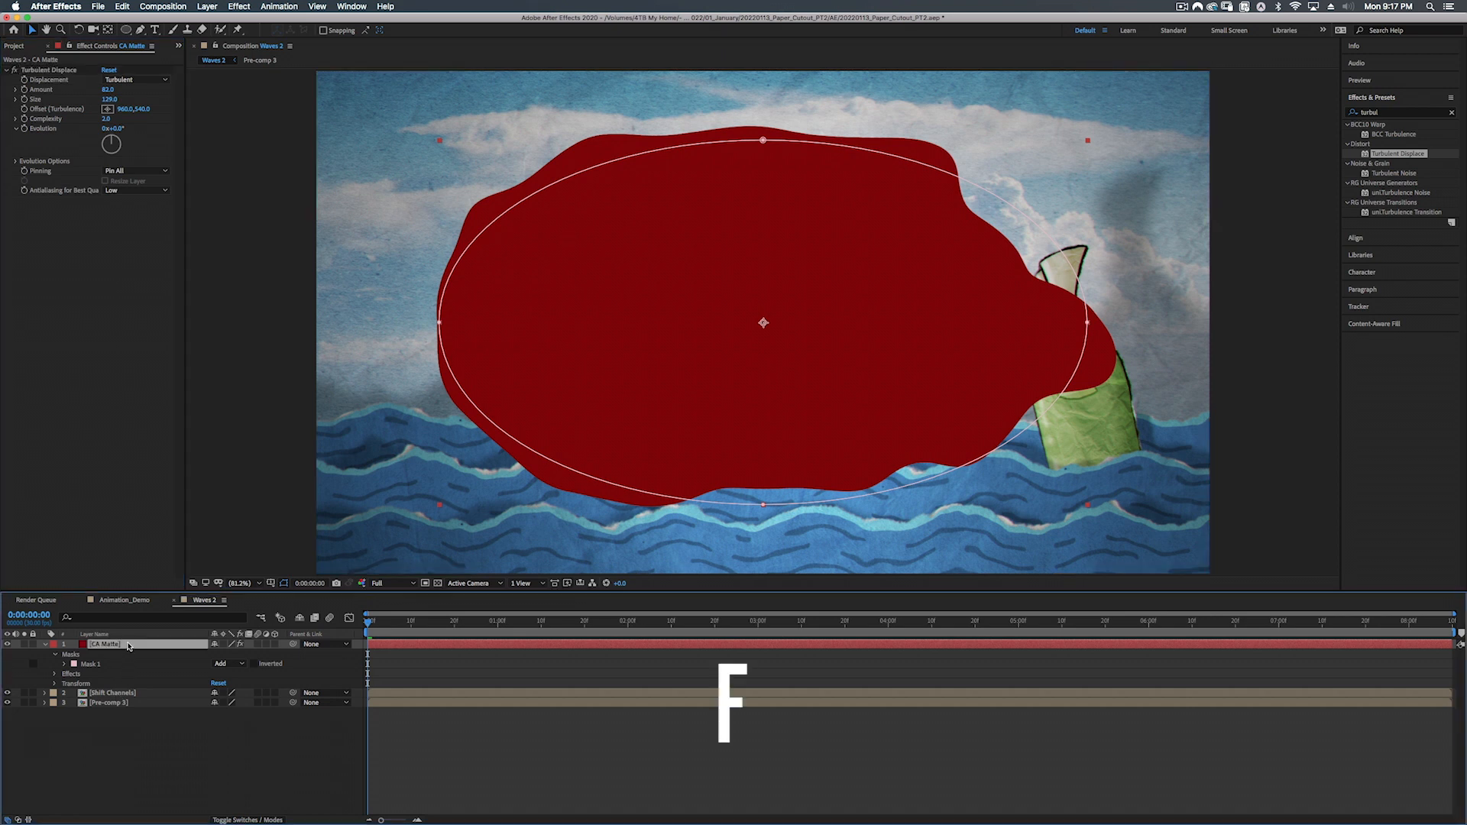
{"action": "key", "text": "f"}
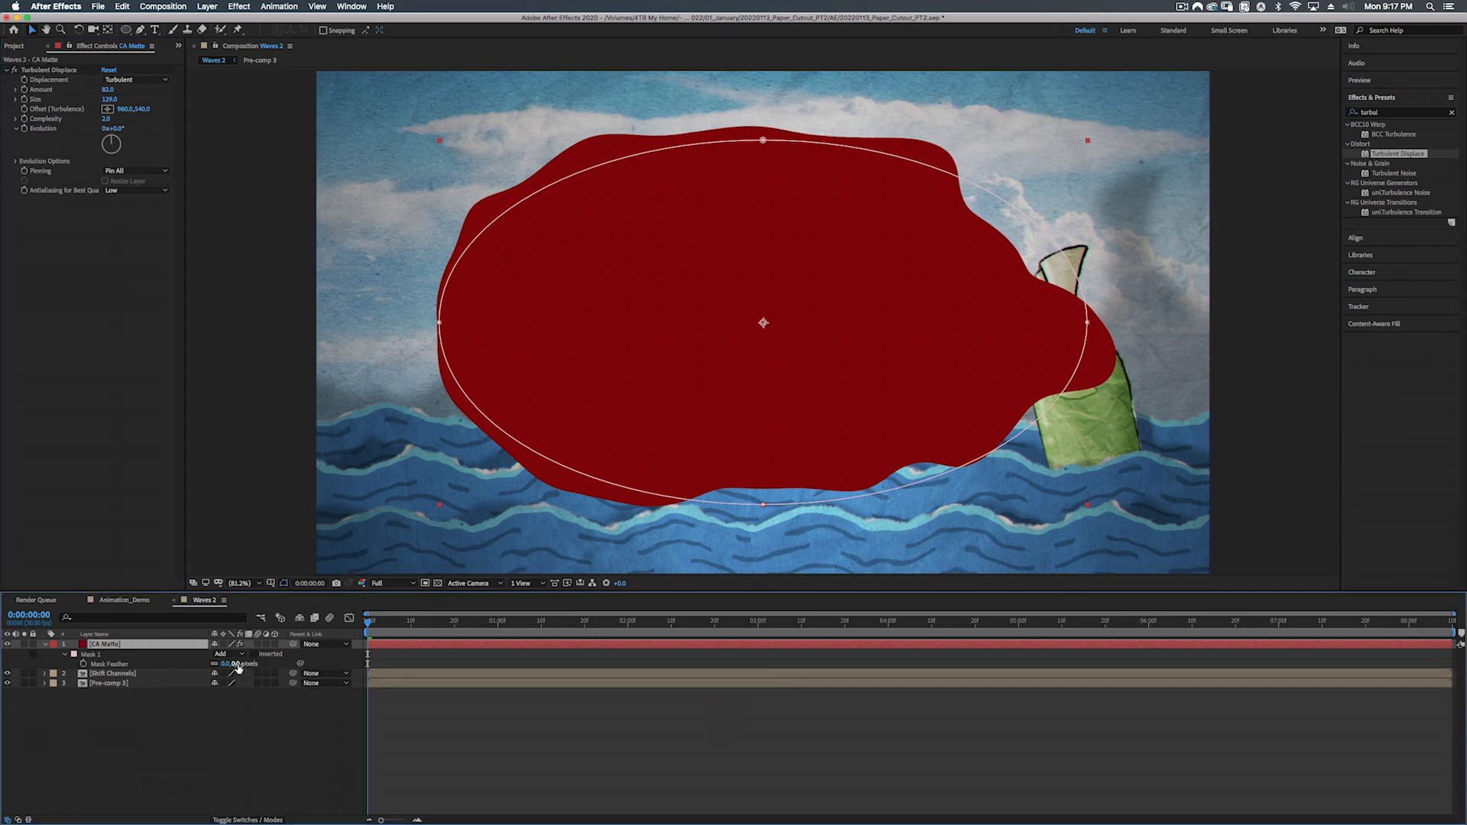
{"action": "left_click_drag", "start_coordinate": [253, 664], "coordinate": [405, 657]}
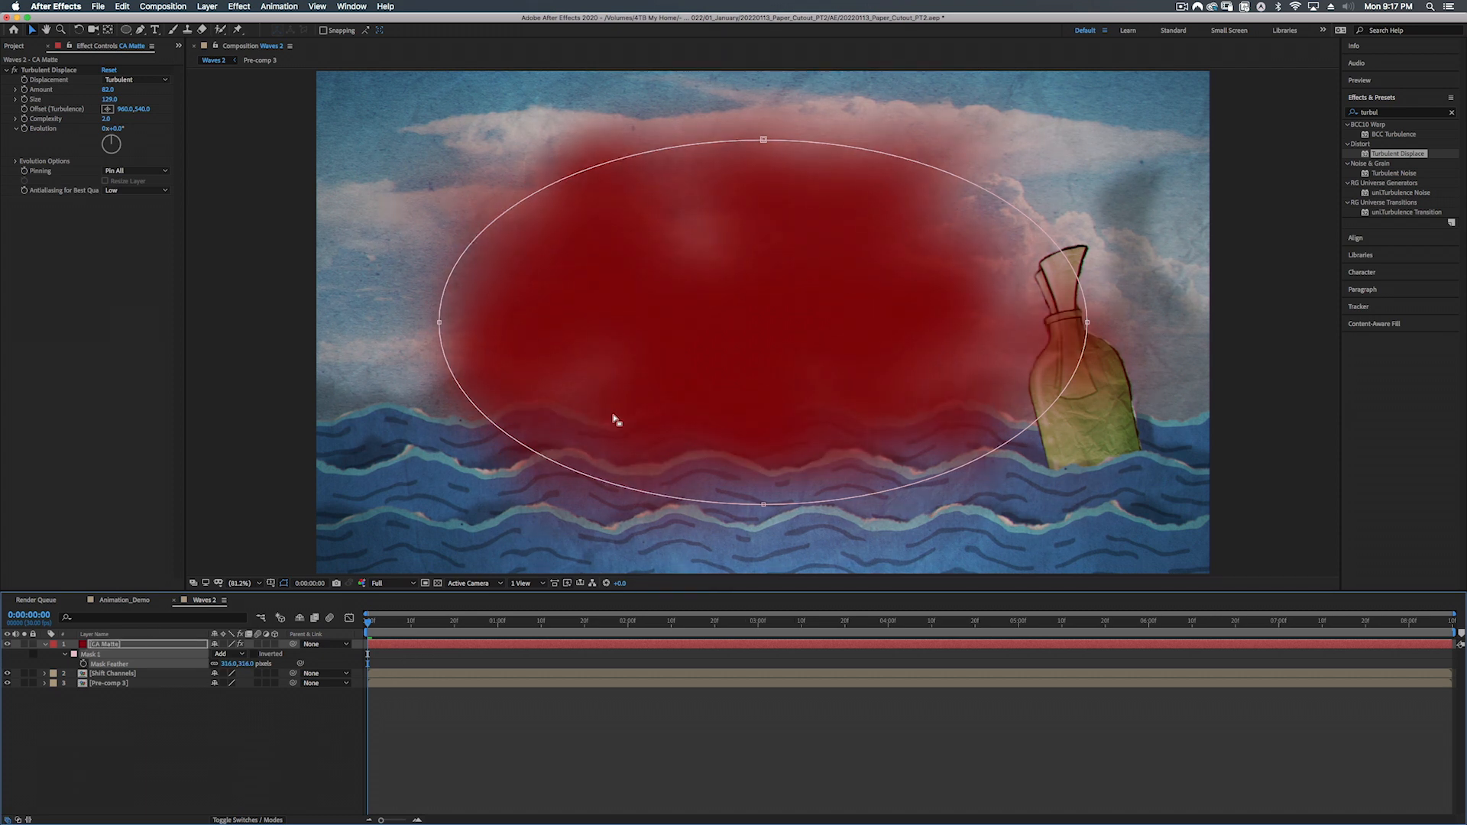
Step: Set the Shift Channels layer's track matte to Alpha Inverted Matte "CA Matte"
{"action": "left_click", "coordinate": [46, 645]}
{"action": "left_click", "coordinate": [47, 645]}
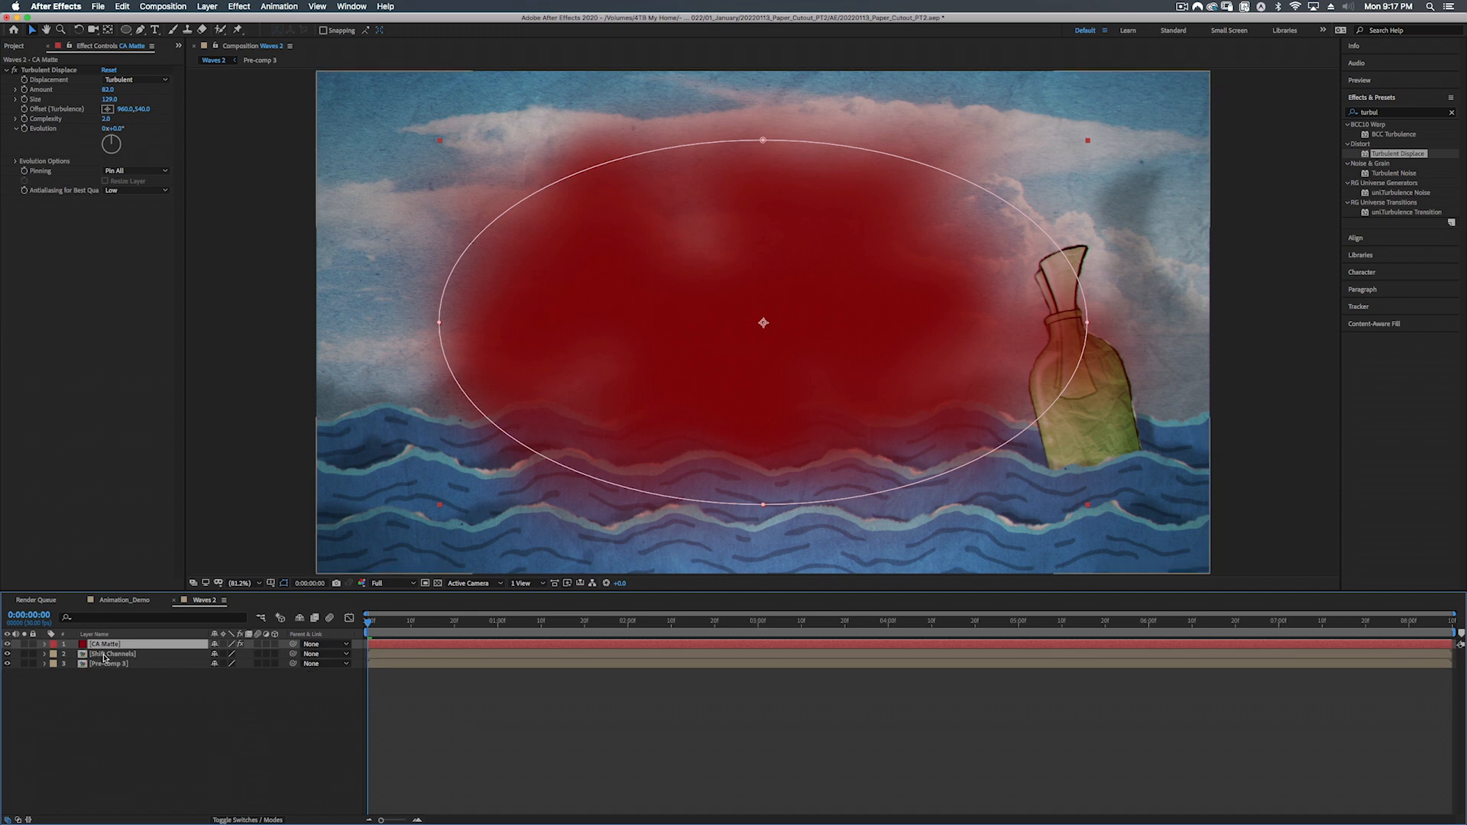
{"action": "left_click", "coordinate": [109, 655]}
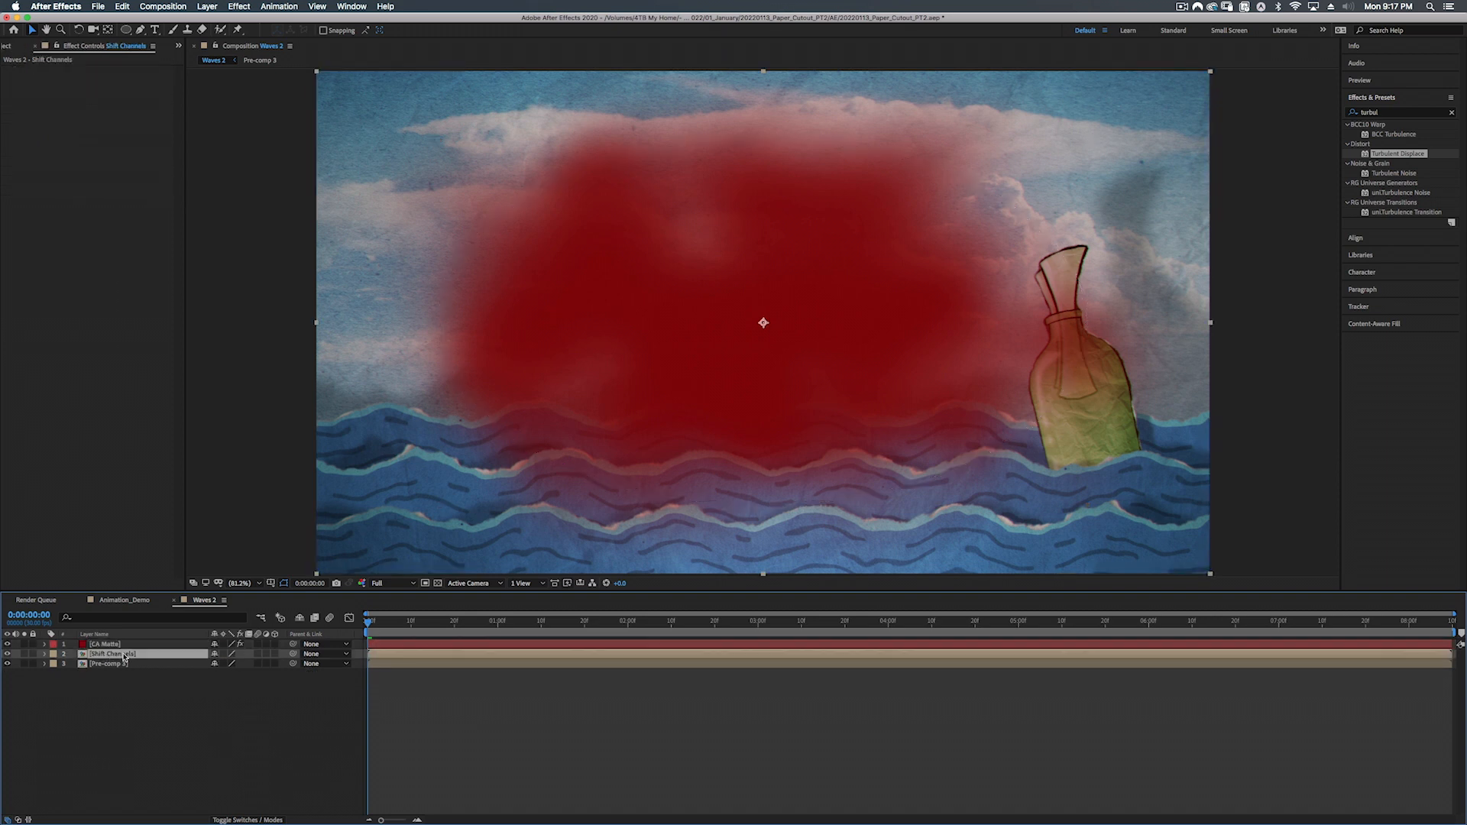
{"action": "left_click", "coordinate": [262, 818]}
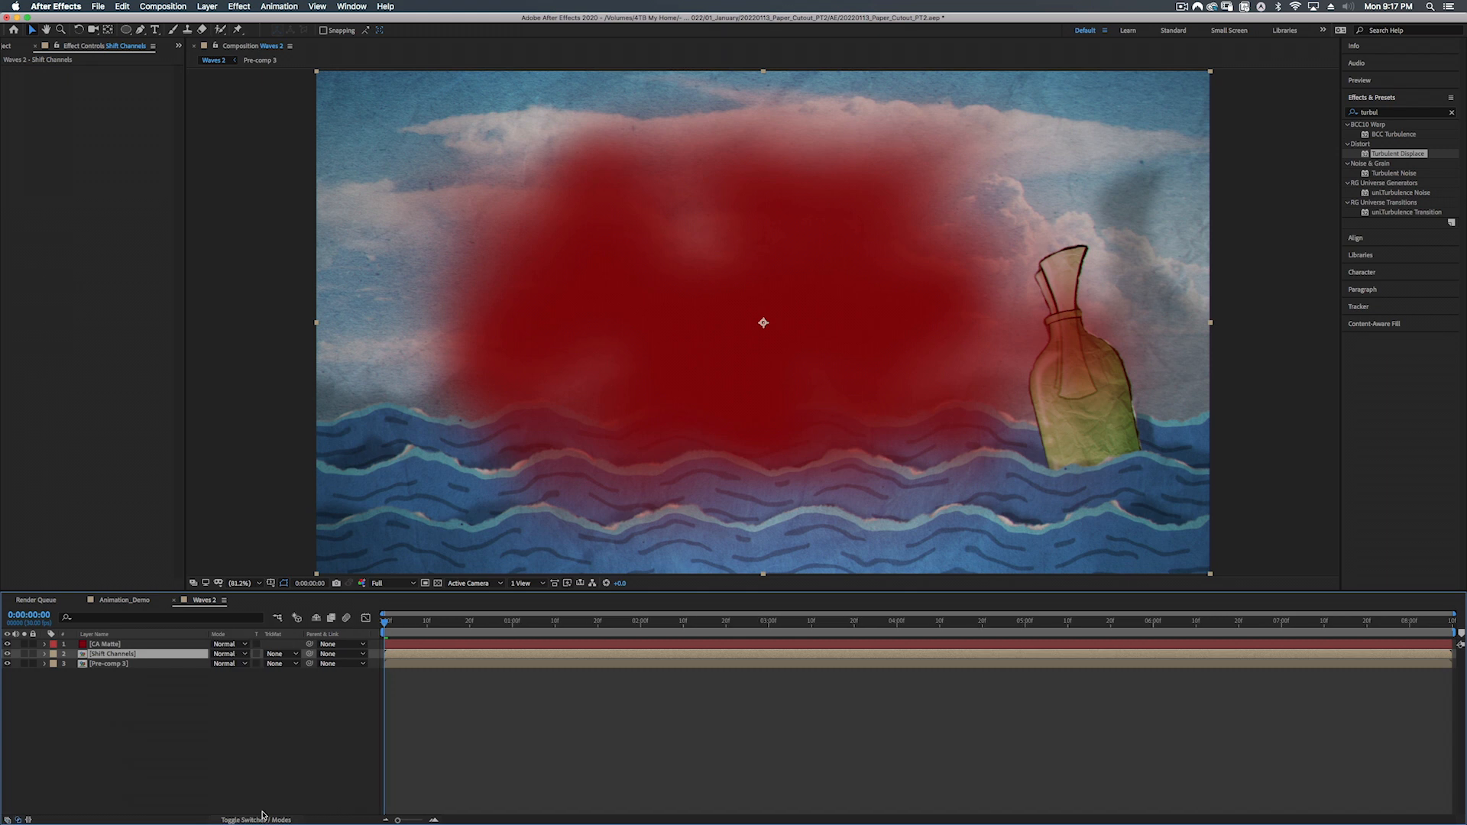
{"action": "left_click", "coordinate": [277, 655]}
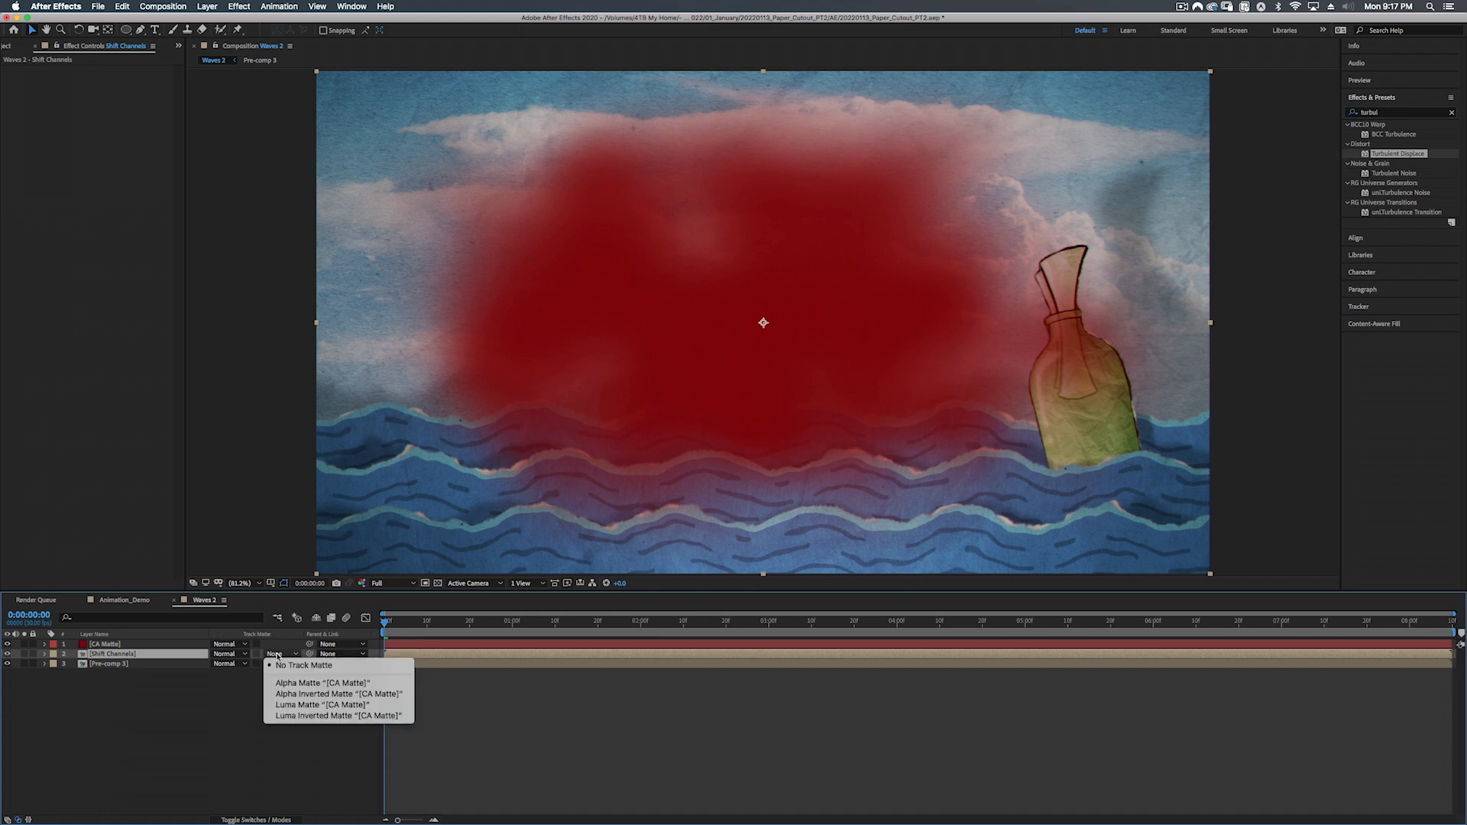
{"action": "left_click", "coordinate": [294, 694]}
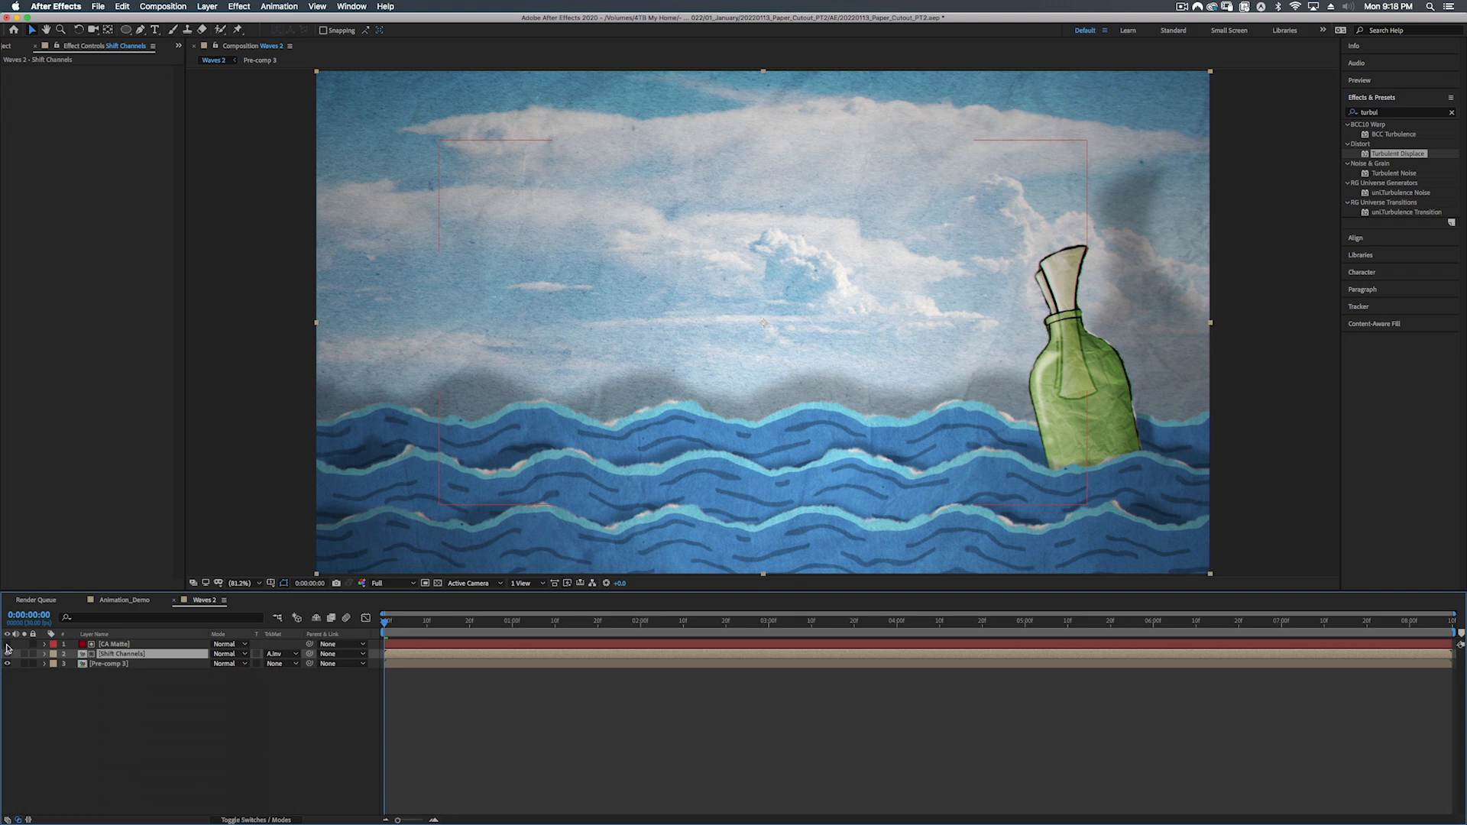
Step: Toggle CA Matte's visibility to compare its coverage, check the effect around 0:00:02:27, and return to the first frame
{"action": "left_click", "coordinate": [7, 644]}
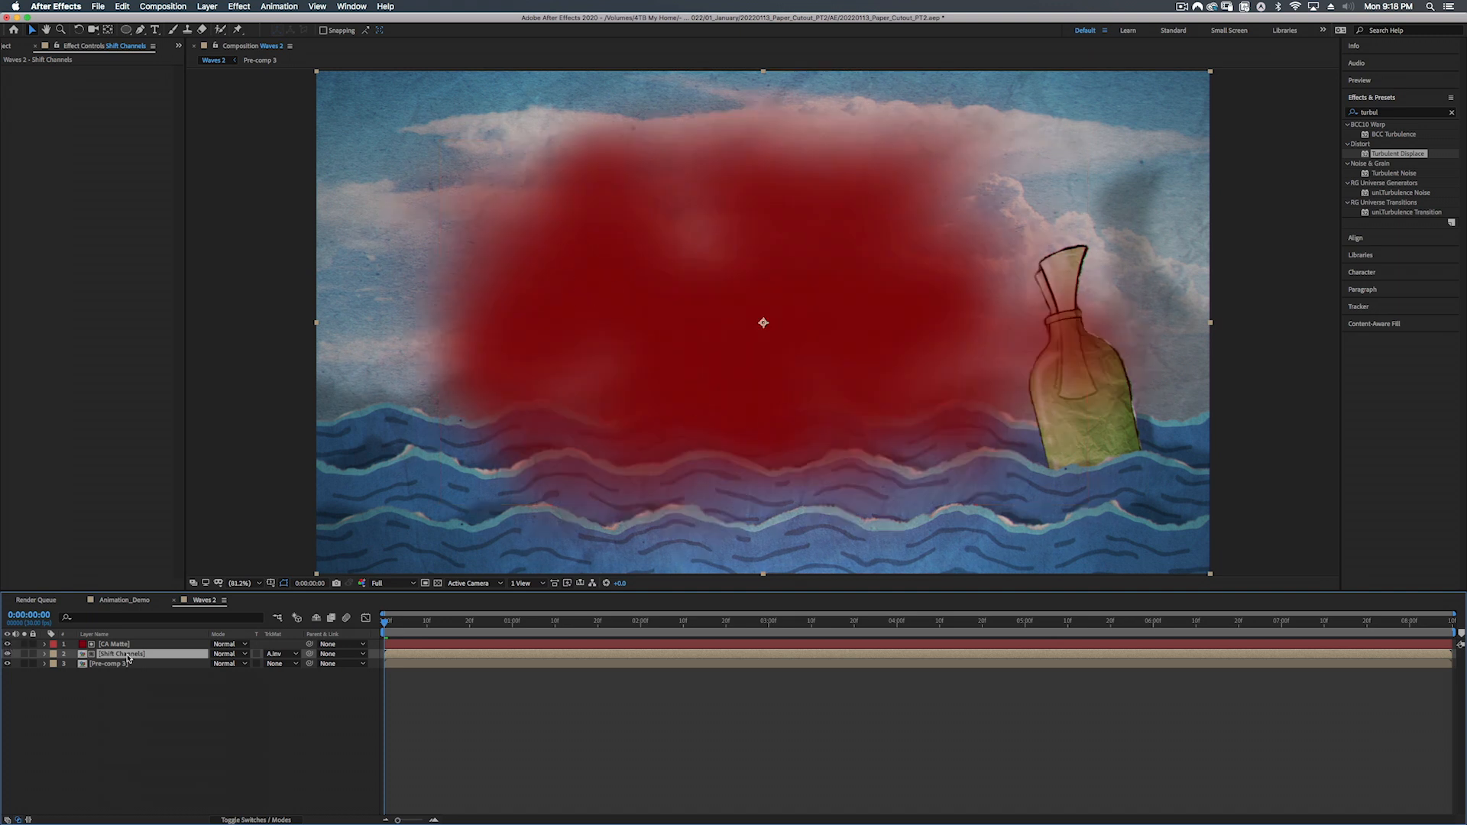
{"action": "left_click", "coordinate": [7, 644]}
{"action": "left_click", "coordinate": [7, 644]}
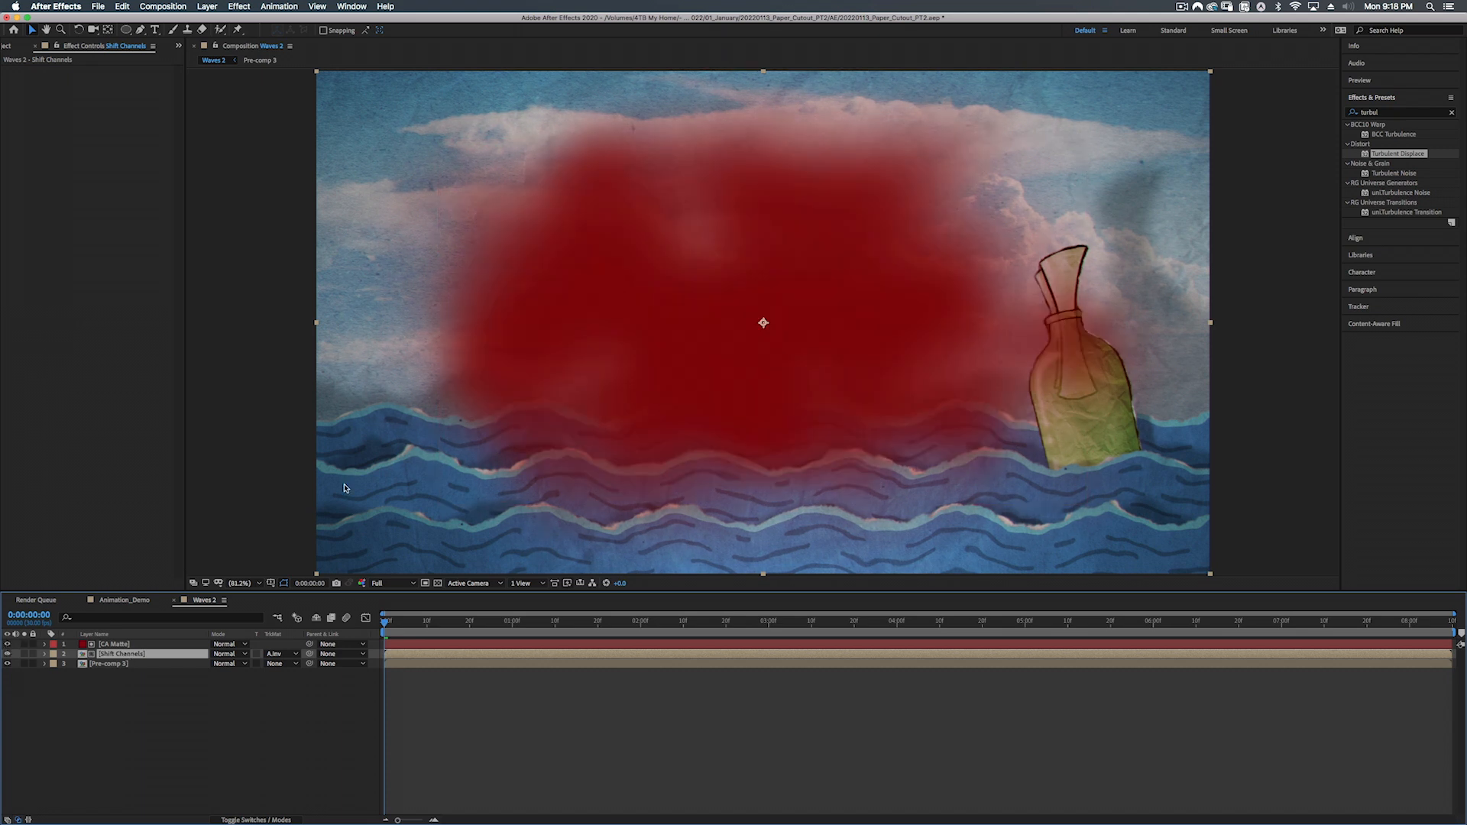
{"action": "left_click", "coordinate": [8, 645]}
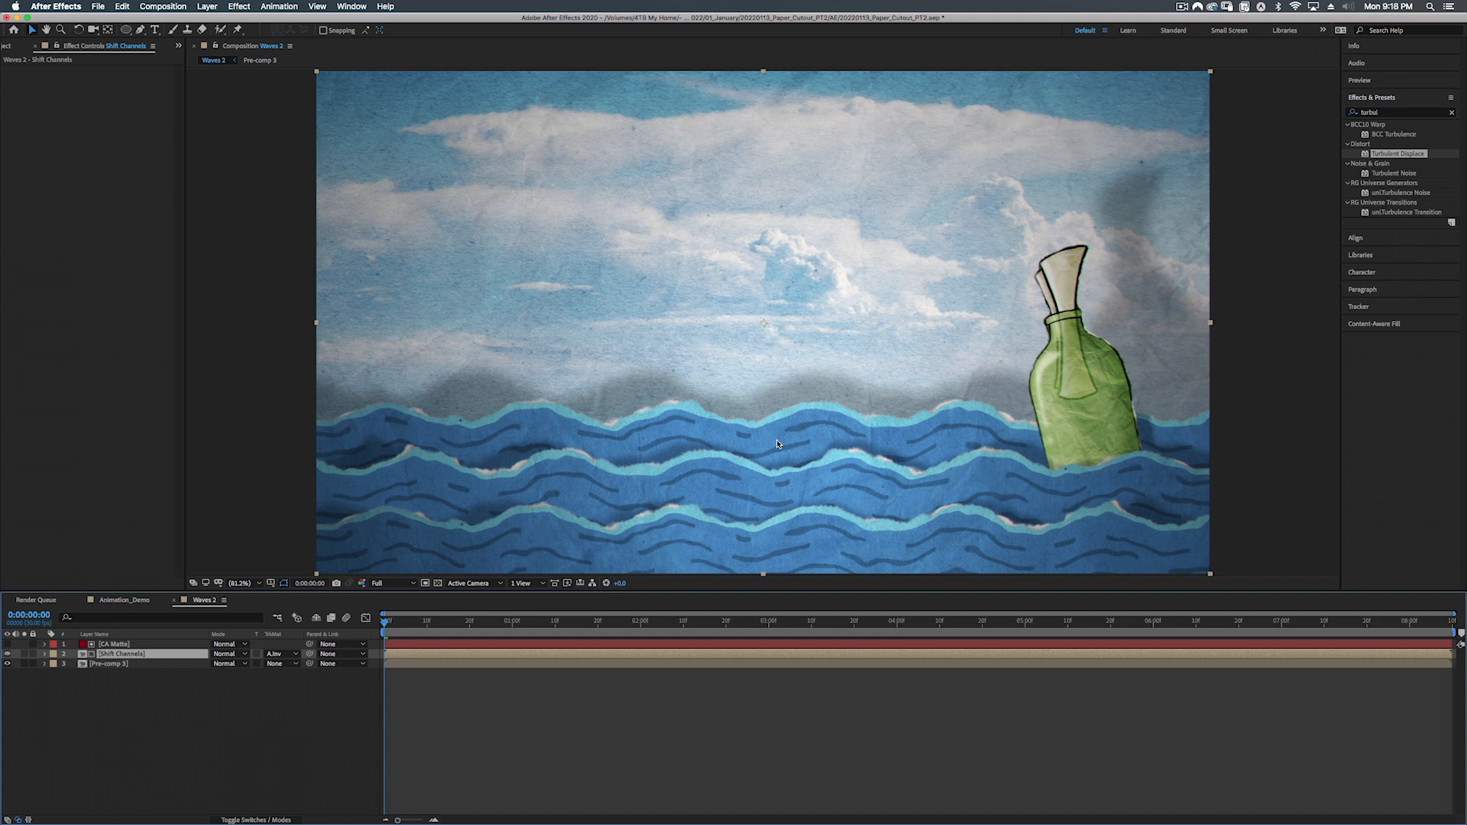
{"action": "left_click", "coordinate": [375, 644]}
{"action": "left_click_drag", "start_coordinate": [385, 625], "coordinate": [755, 606]}
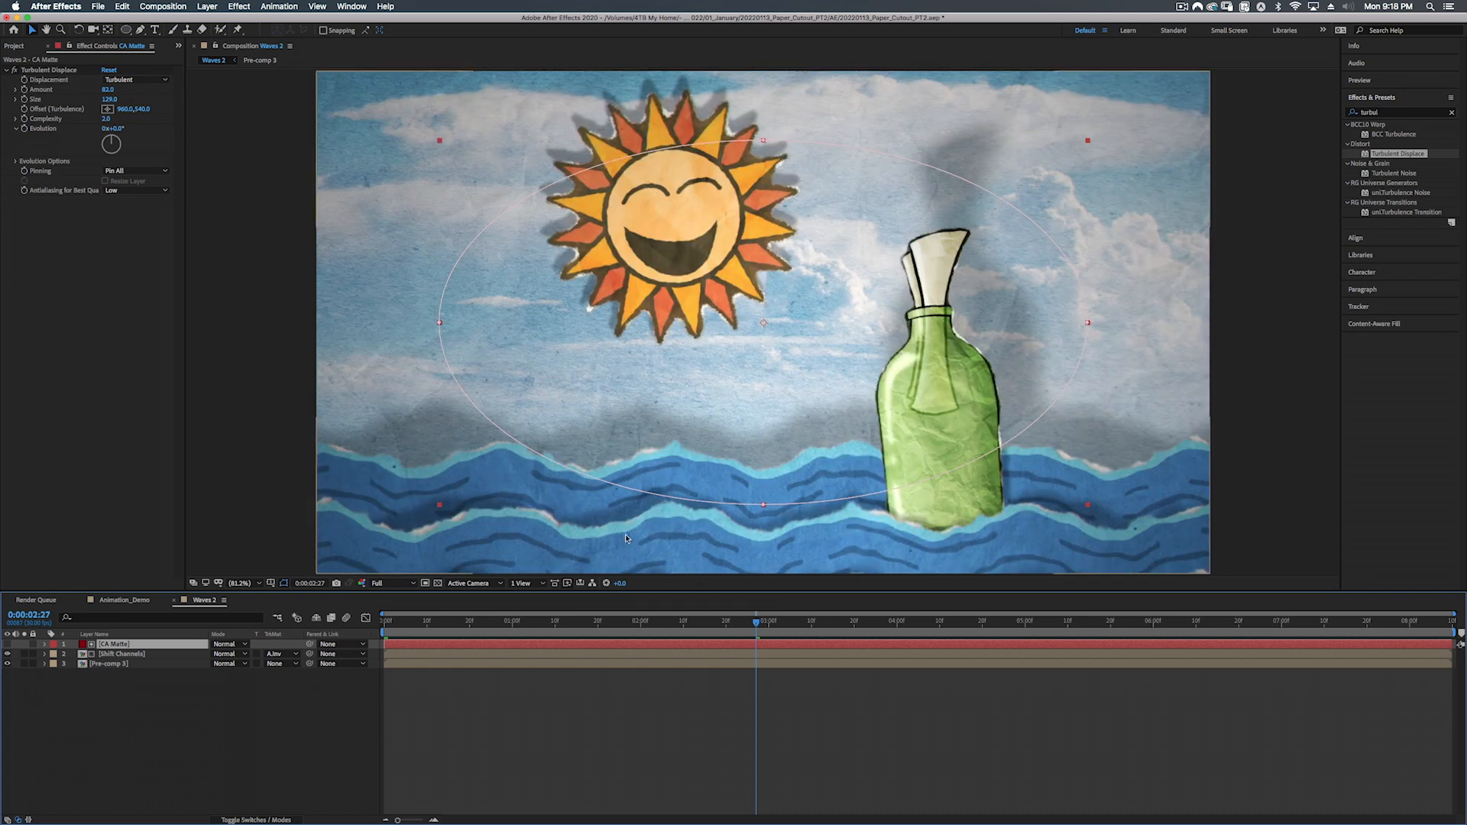
{"action": "key", "text": "Home"}
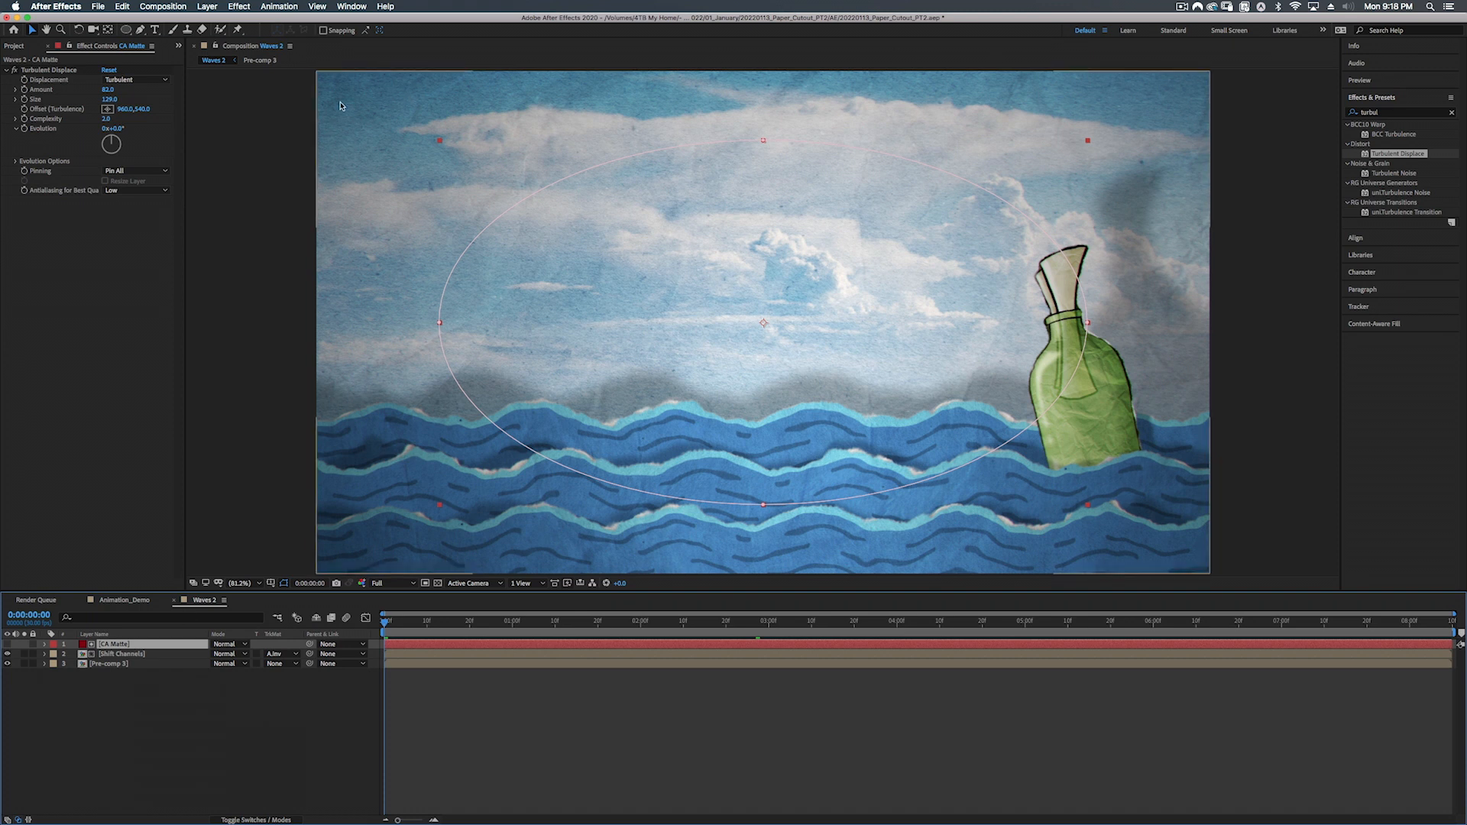
Step: Add a new adjustment layer at the top of the Waves 2 composition and apply the Curves effect to it
{"action": "right_click", "coordinate": [145, 692]}
{"action": "mouse_move", "coordinate": [199, 697]}
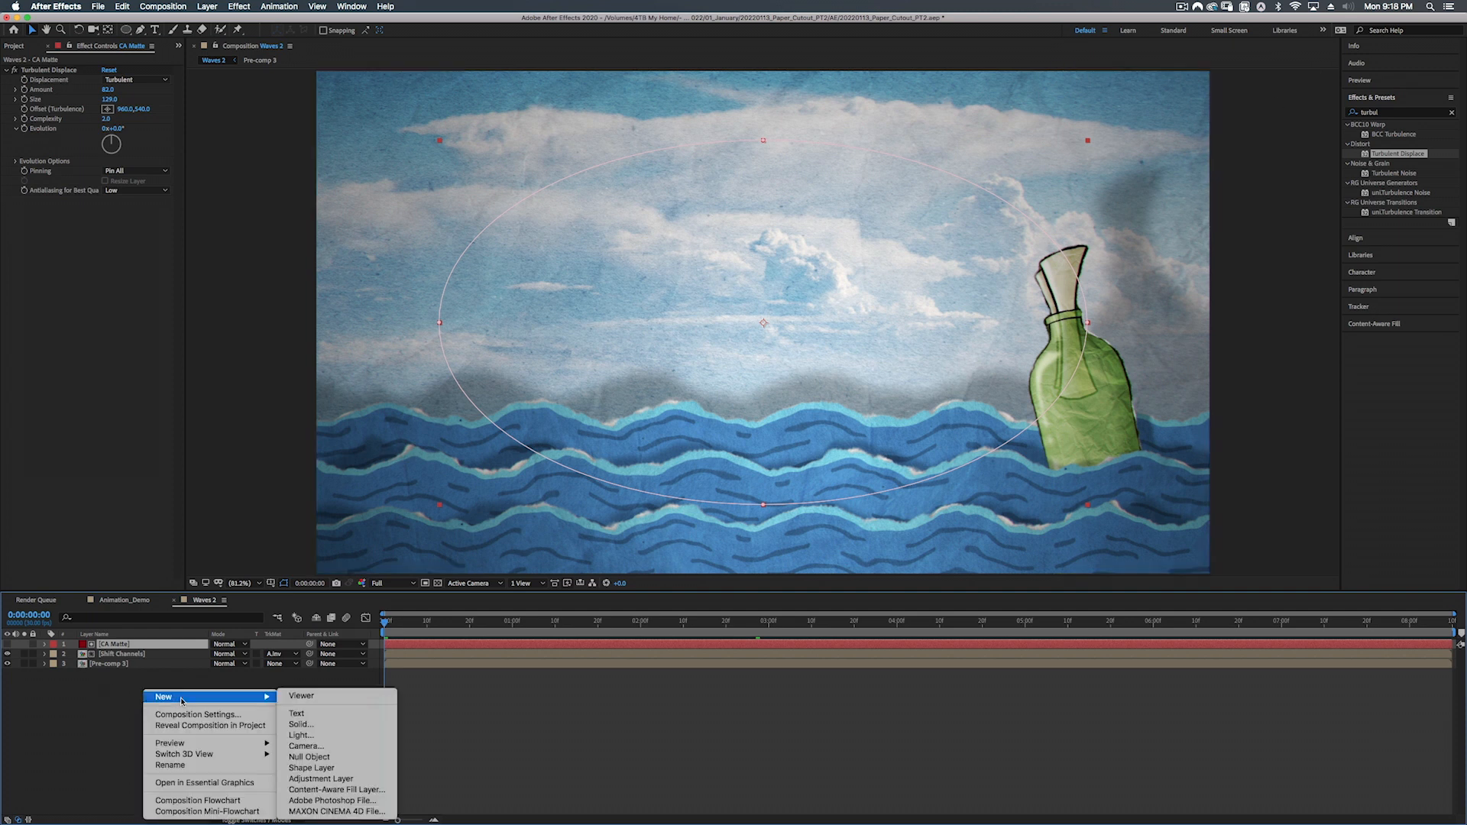
{"action": "left_click", "coordinate": [314, 780]}
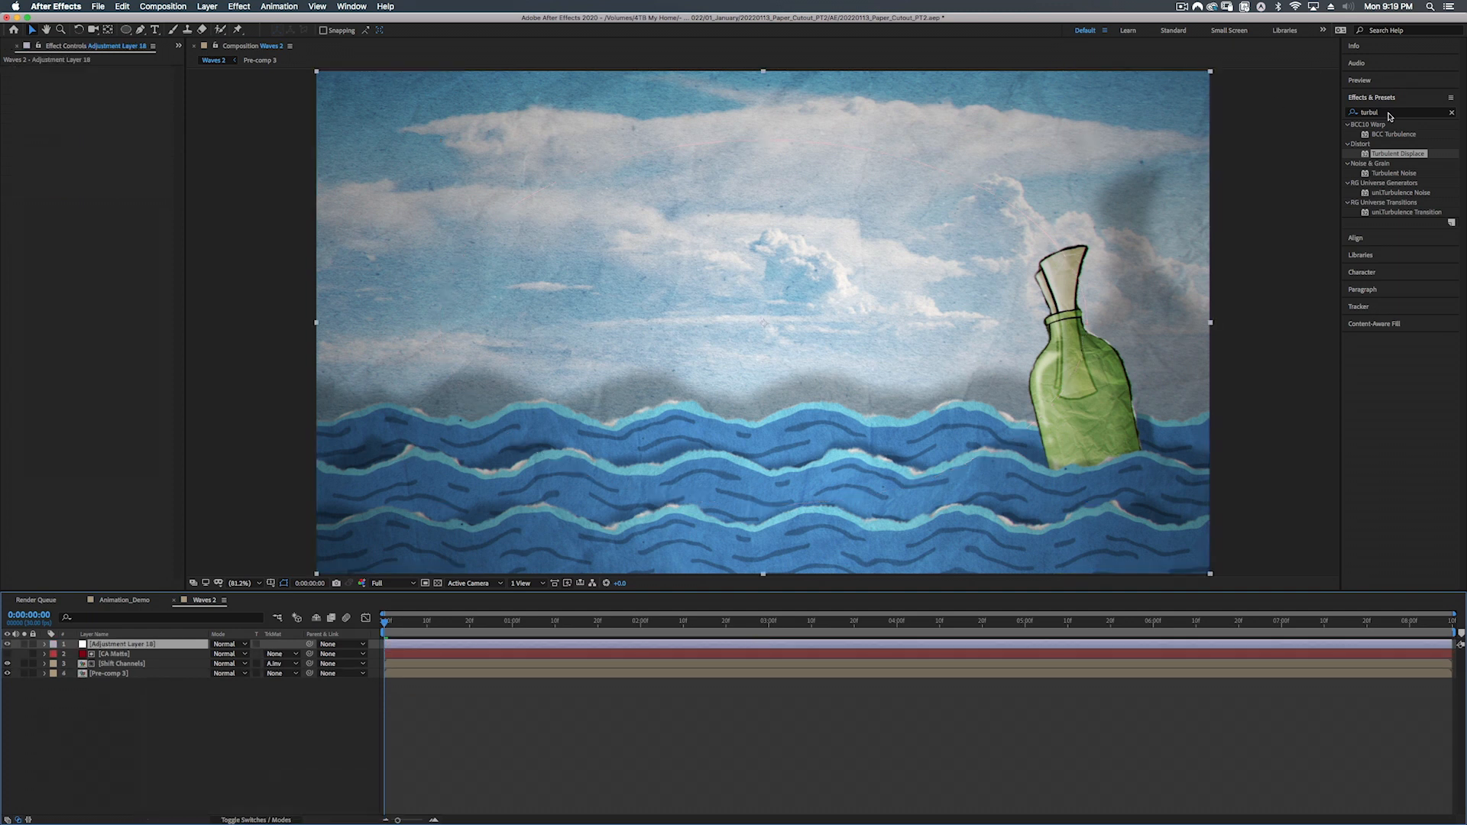
{"action": "left_click", "coordinate": [1389, 111]}
{"action": "type", "text": "curves"}
{"action": "left_click_drag", "start_coordinate": [1392, 163], "coordinate": [105, 648]}
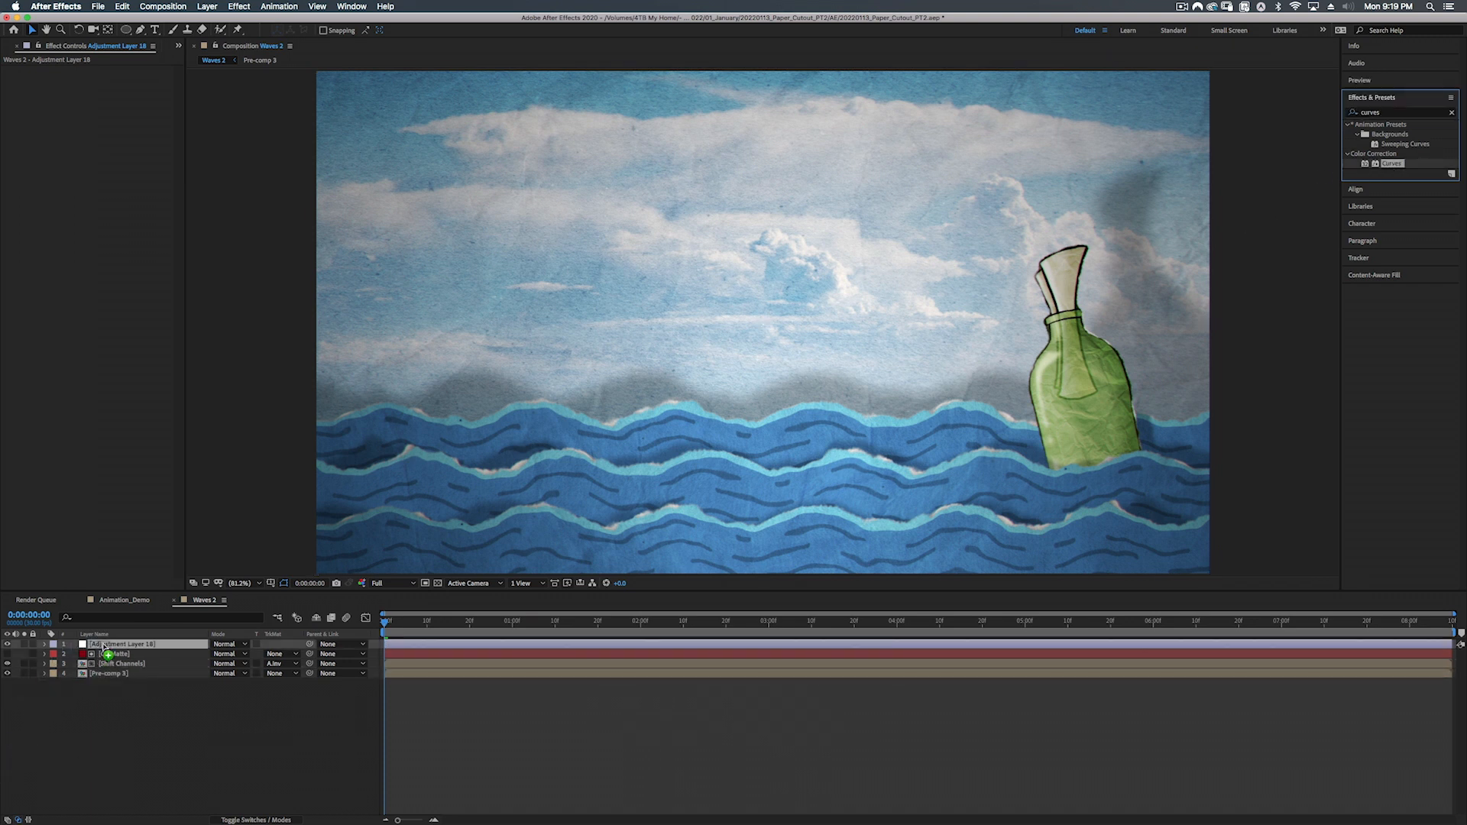
Step: Rename the new adjustment layer as Vignette
{"action": "key", "text": "Return"}
{"action": "type", "text": "Cuv"}
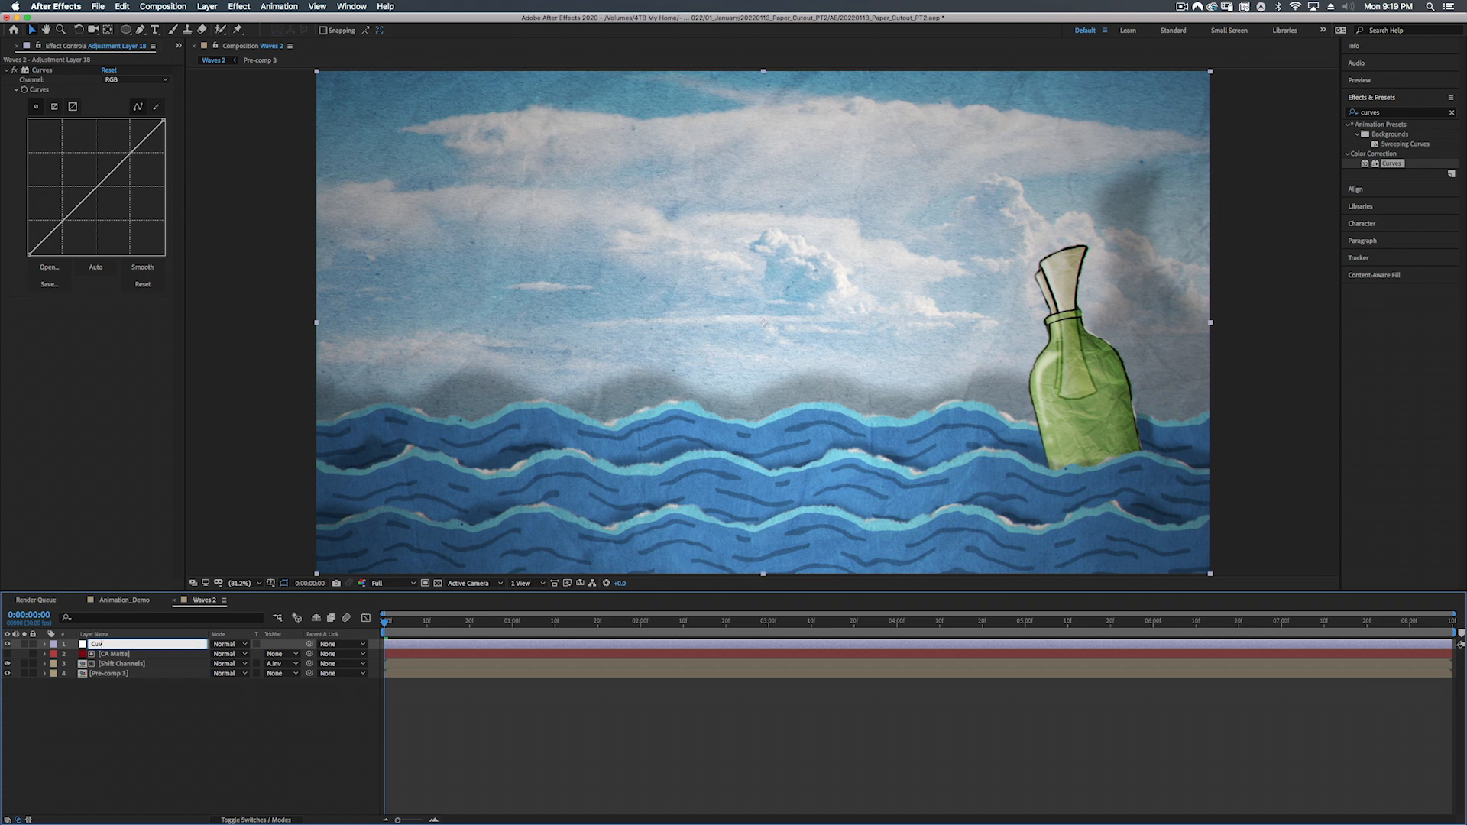
{"action": "type", "text": "i"}
{"action": "type", "text": "gnette"}
{"action": "key", "text": "Return"}
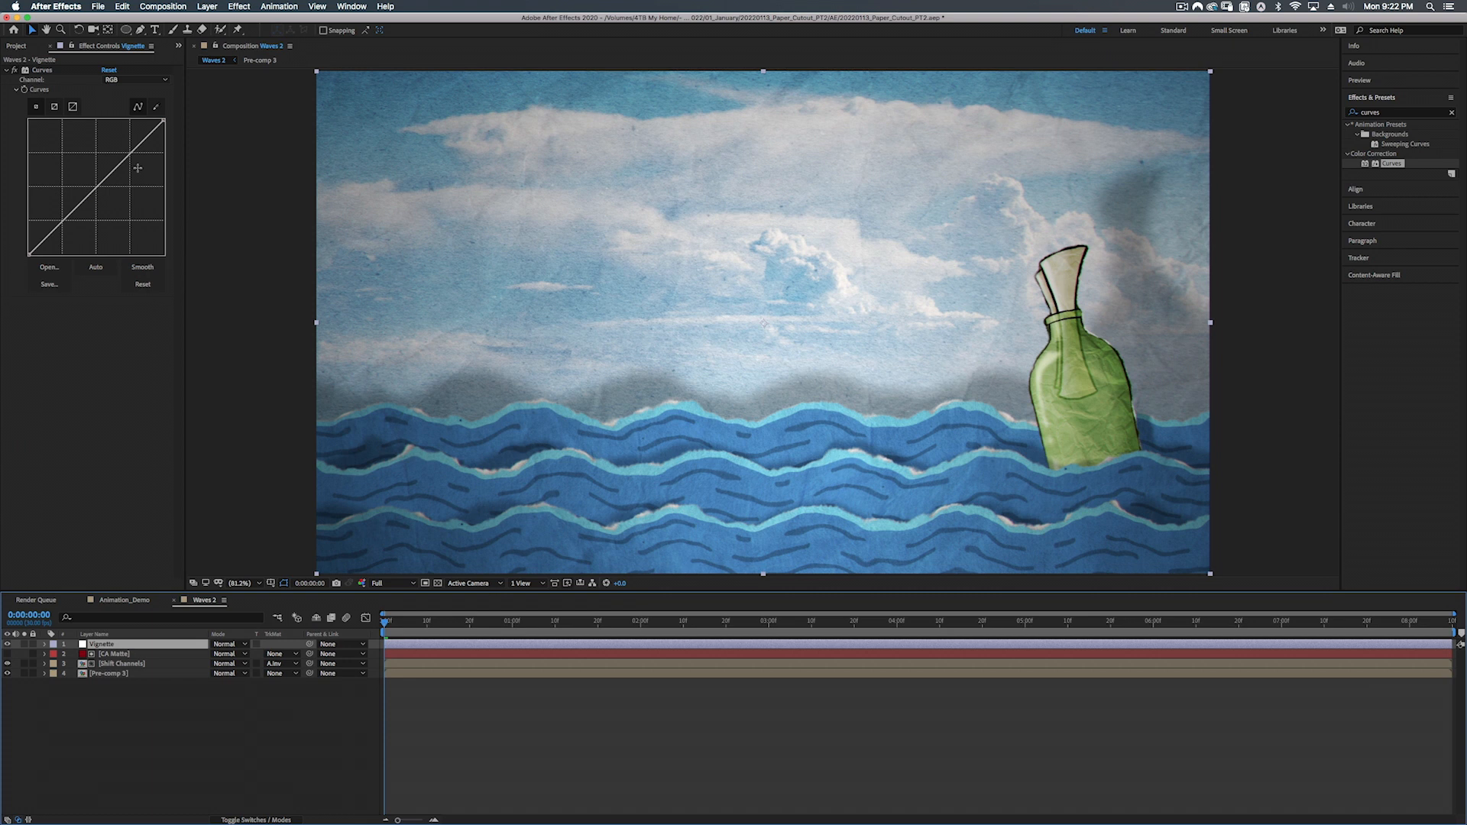
Step: Darken the Vignette layer's RGB curve by lowering its white endpoint by about a quarter and pulling the lower midtones slightly down
{"action": "left_click", "coordinate": [42, 70]}
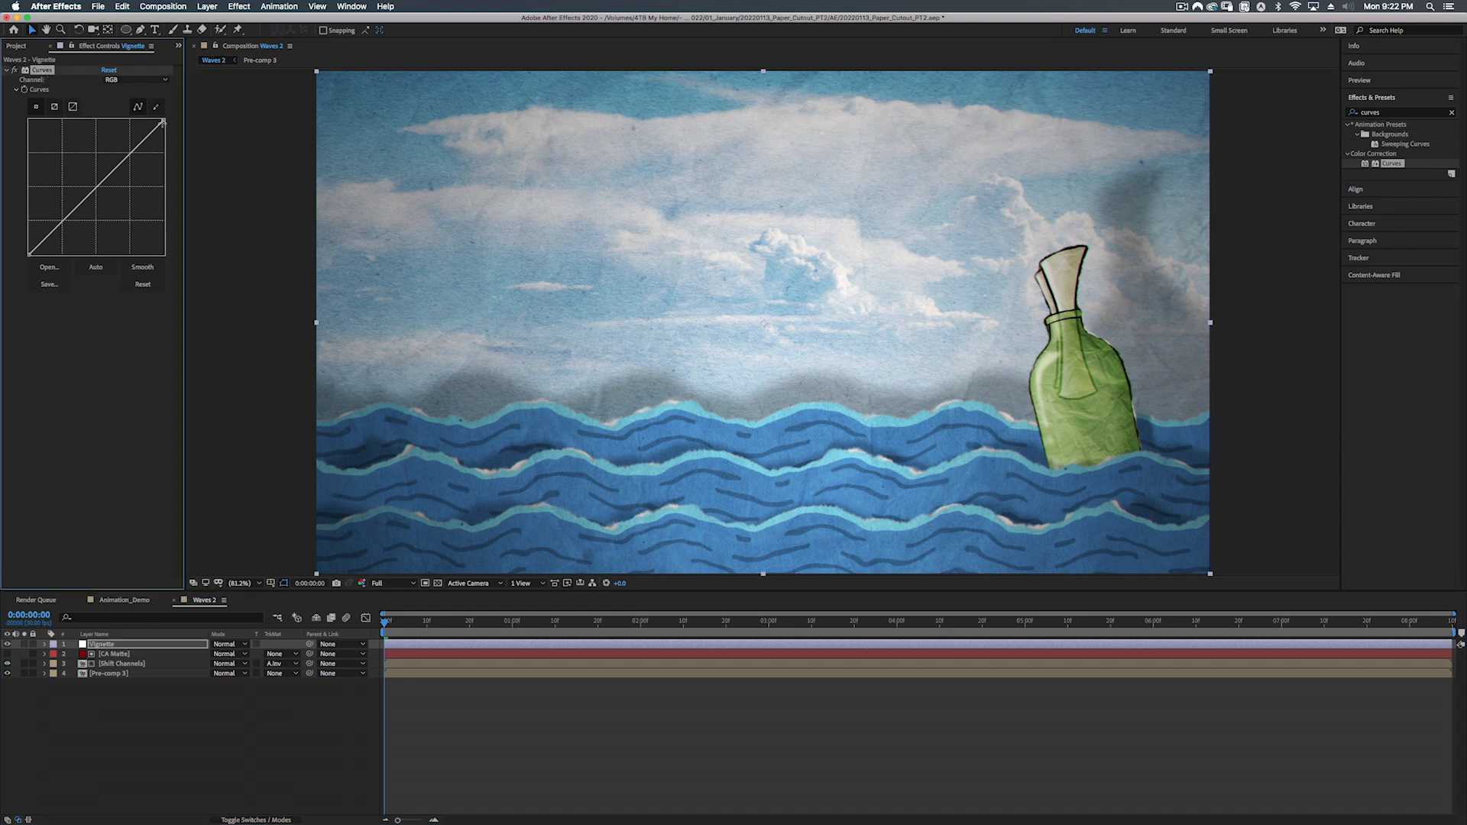
{"action": "left_click_drag", "start_coordinate": [162, 121], "coordinate": [173, 157]}
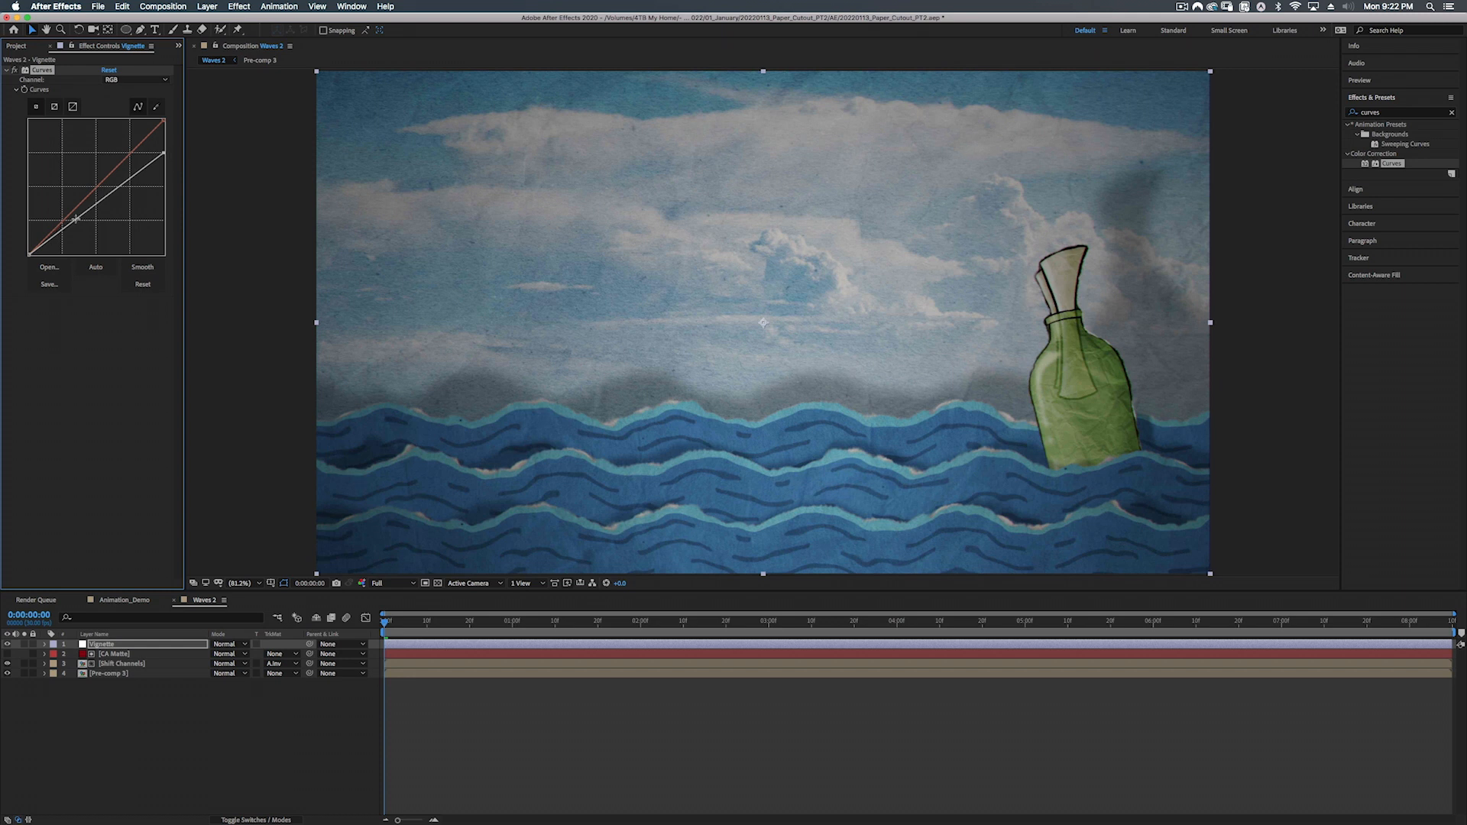
{"action": "left_click_drag", "start_coordinate": [79, 217], "coordinate": [81, 219]}
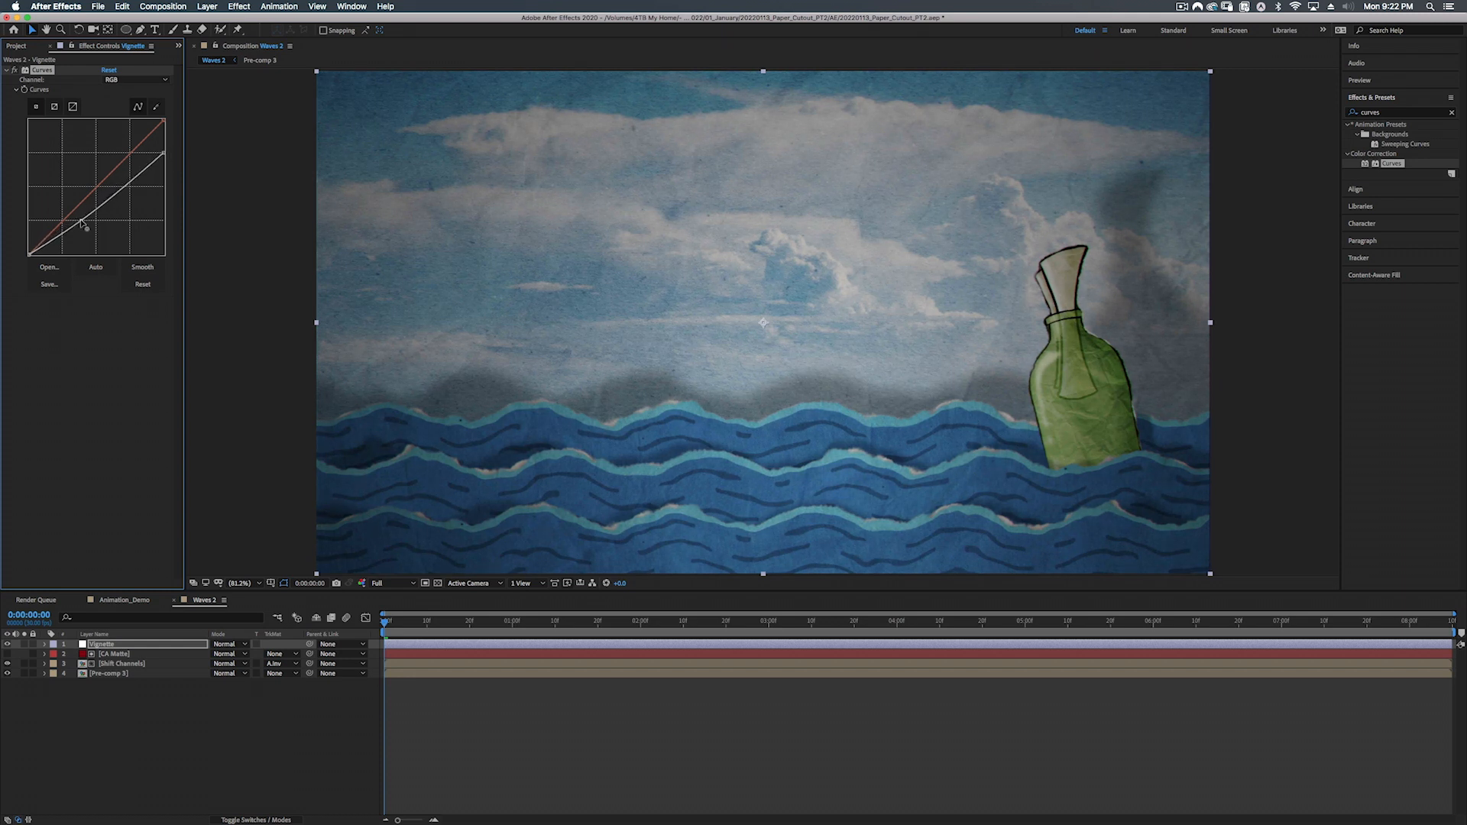
Step: Duplicate the CA Matte layer, place the copy directly above Vignette, and rename it Vig Matte
{"action": "left_click", "coordinate": [116, 655]}
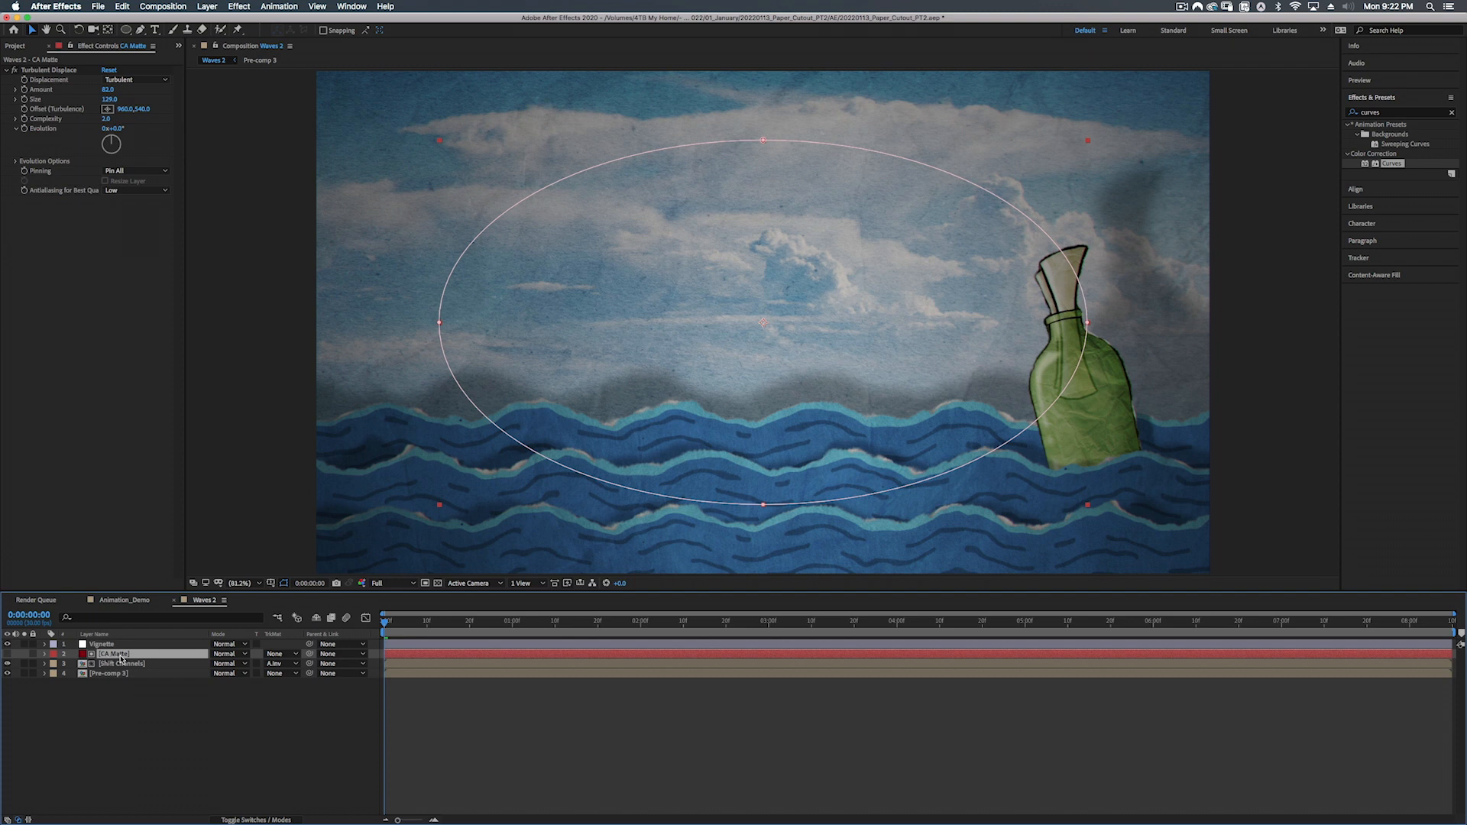
{"action": "key", "text": "super+d"}
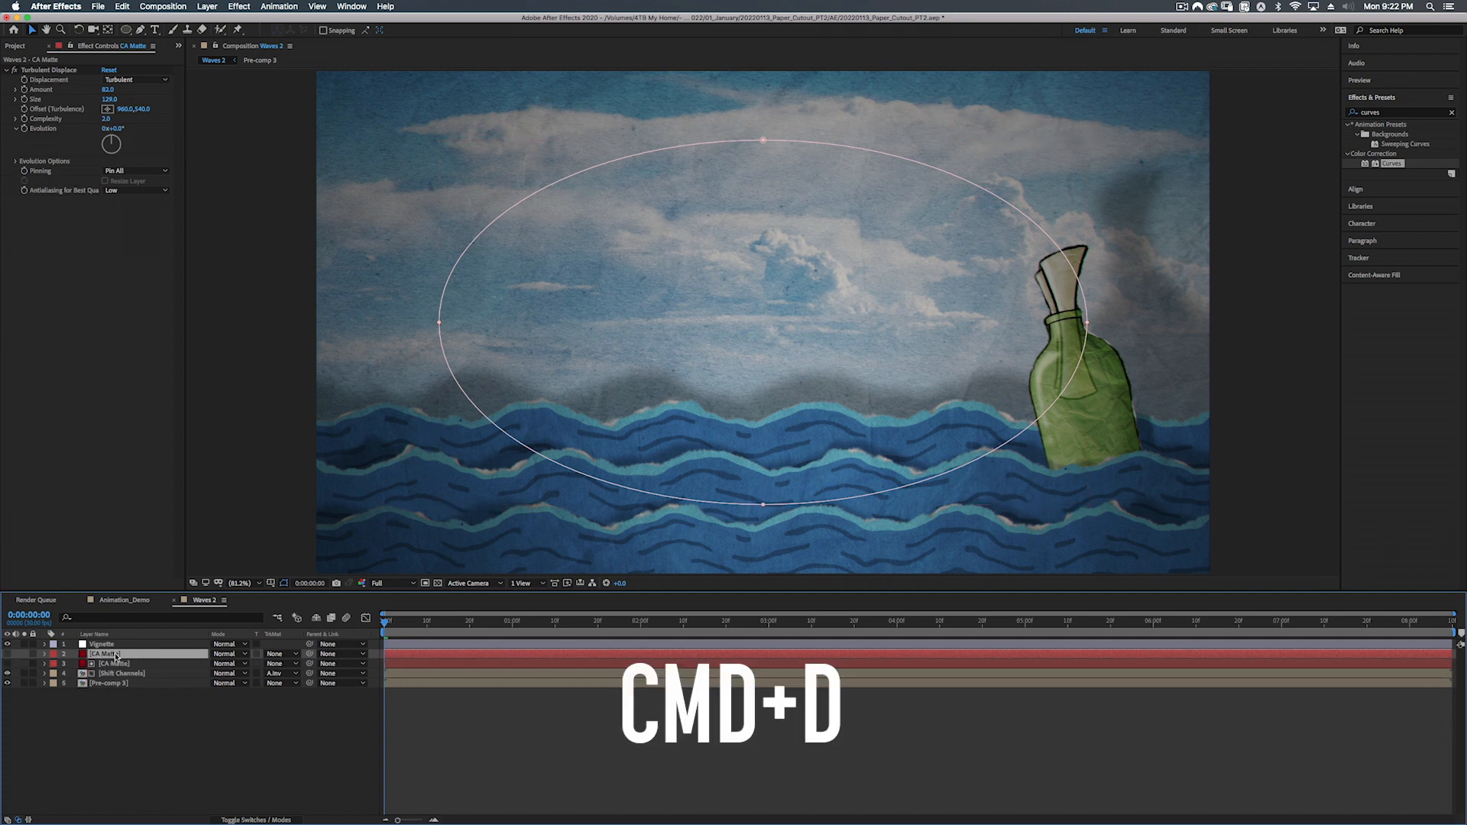
{"action": "left_click_drag", "start_coordinate": [122, 656], "coordinate": [120, 646]}
{"action": "key", "text": "Return"}
{"action": "type", "text": "Vig Mat"}
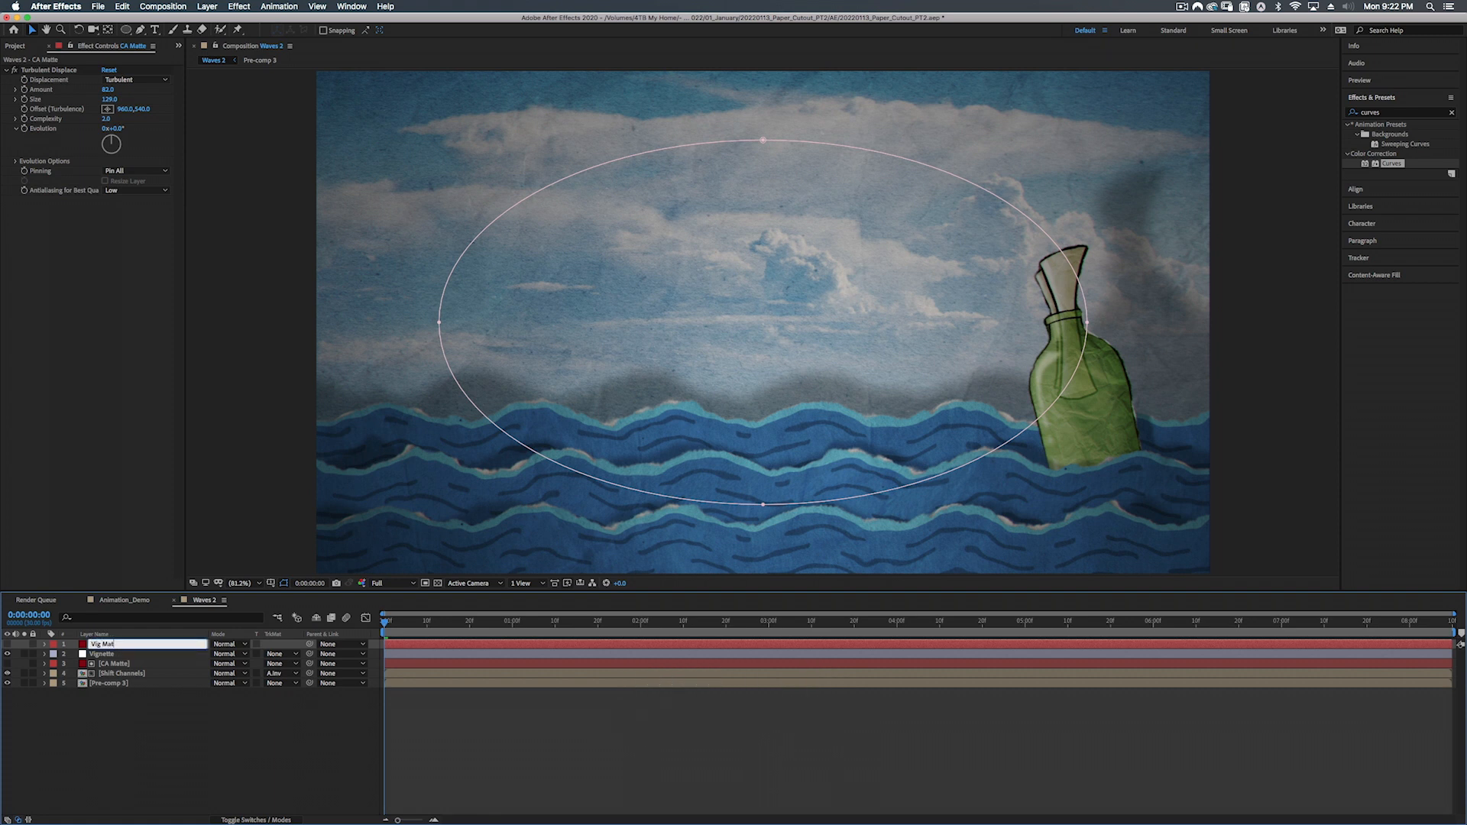
{"action": "type", "text": "te"}
{"action": "key", "text": "Return"}
Step: Scale Vig Matte's elliptical mask up around its center to nearly fill the frame, and make the layer visible
{"action": "double_click", "coordinate": [763, 139]}
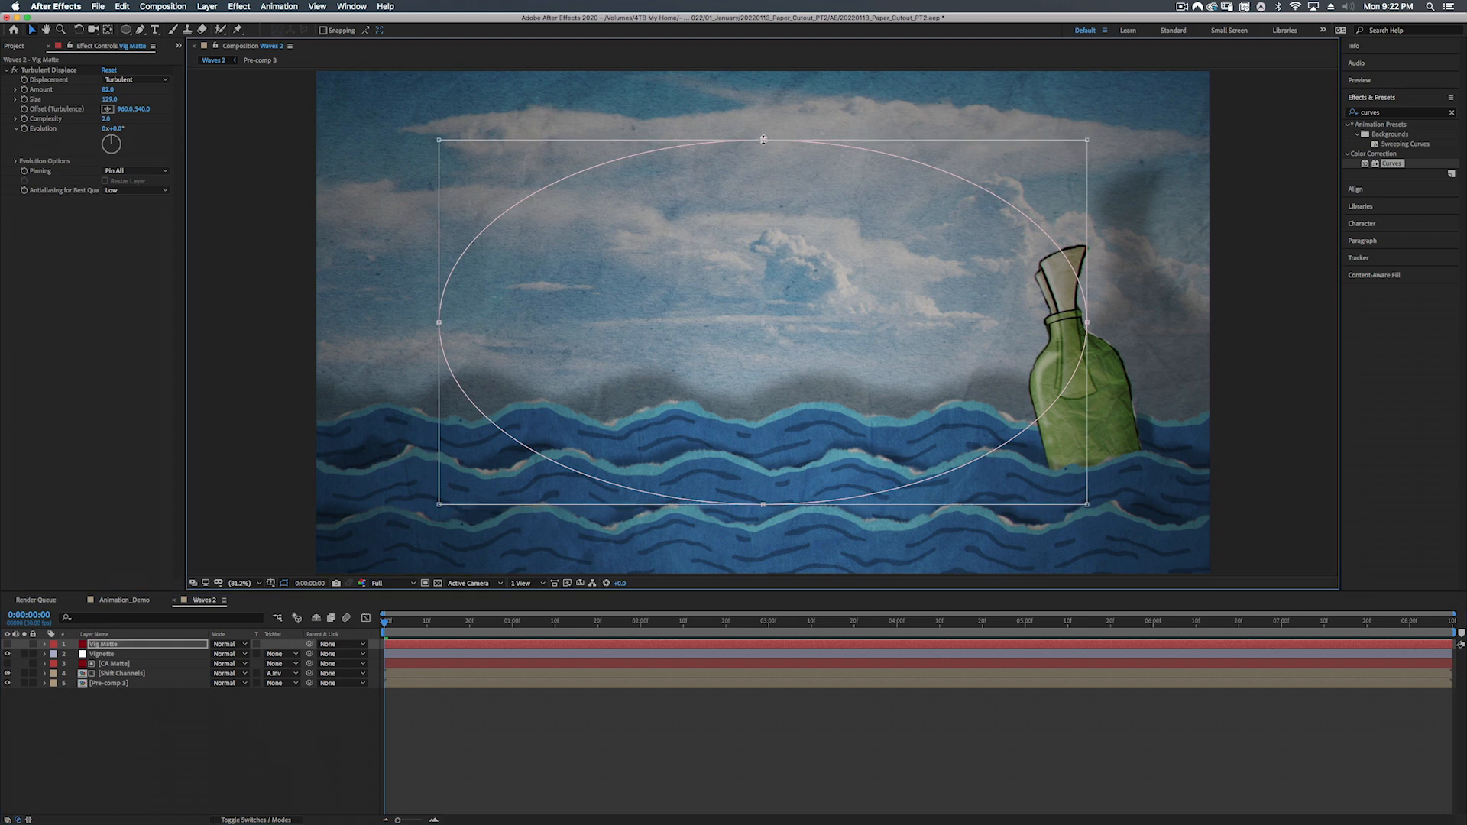
{"action": "left_click_drag", "start_coordinate": [1087, 140], "coordinate": [1258, 75]}
{"action": "left_click", "coordinate": [8, 644]}
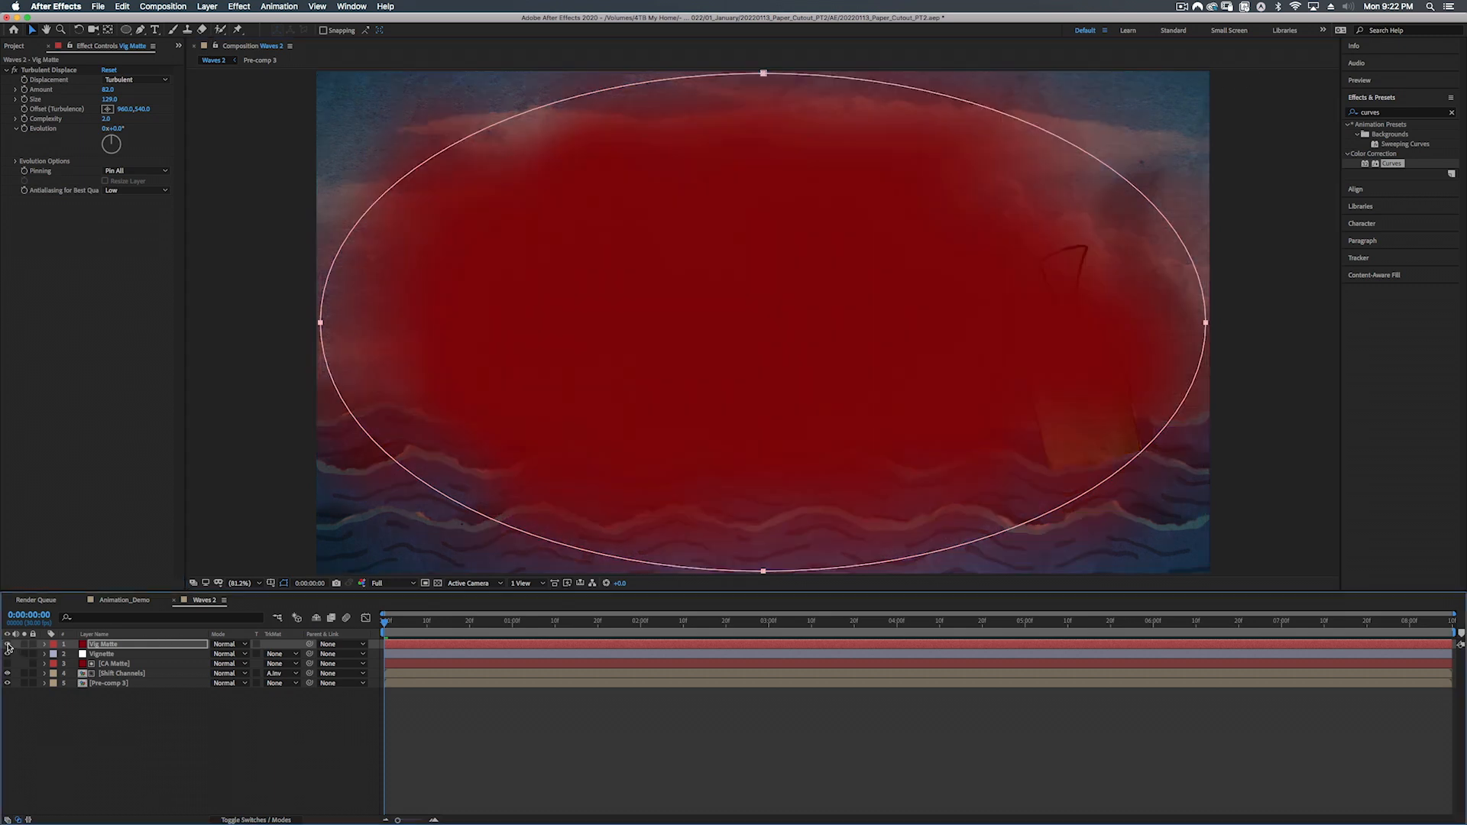
Step: Raise Vig Matte's Turbulent Displace Amount to 137 and shrink its elliptical mask slightly inside the frame edges
{"action": "left_click", "coordinate": [107, 644]}
{"action": "left_click_drag", "start_coordinate": [108, 90], "coordinate": [134, 85]}
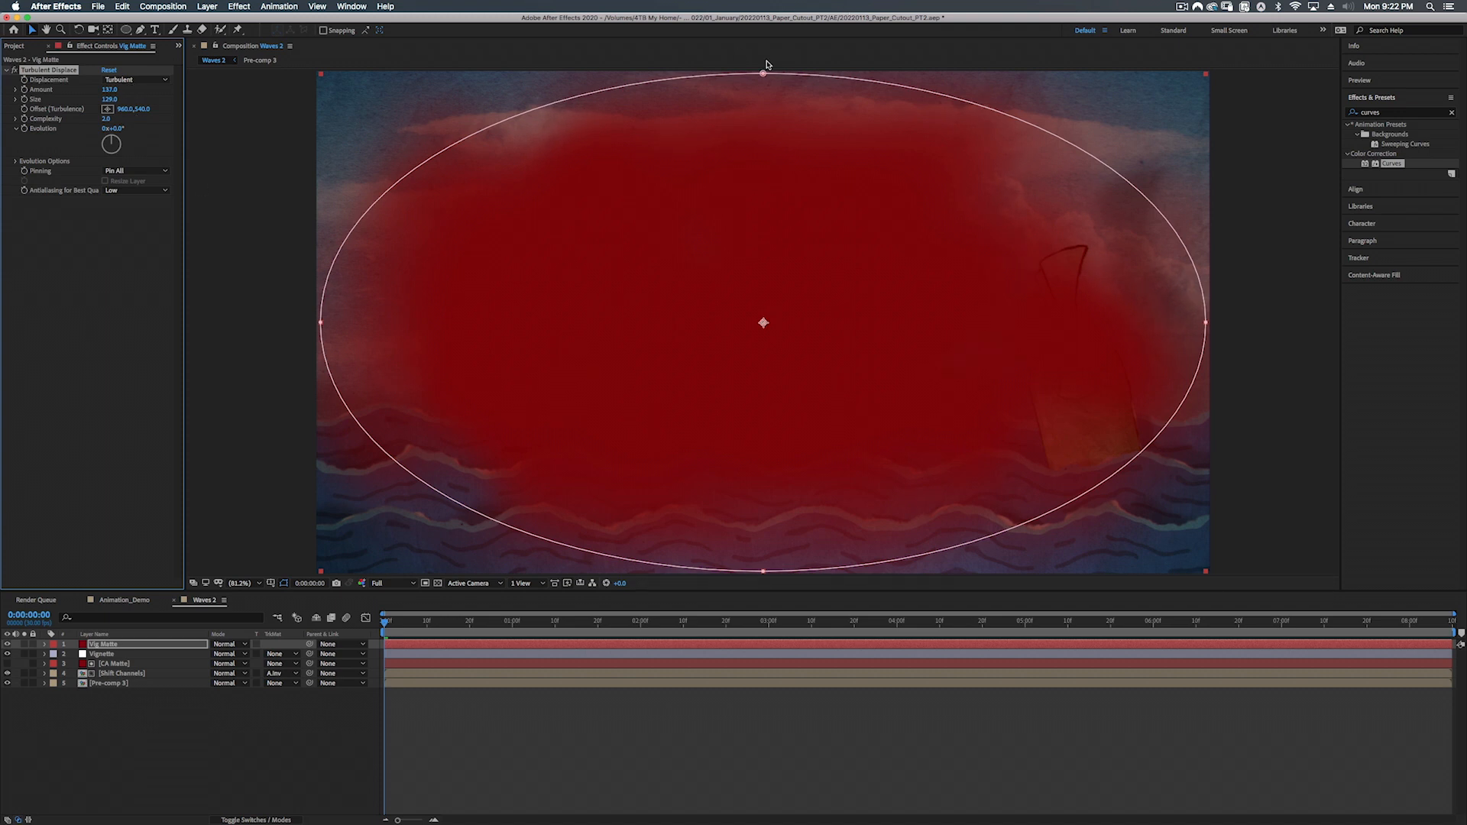
{"action": "double_click", "coordinate": [768, 75]}
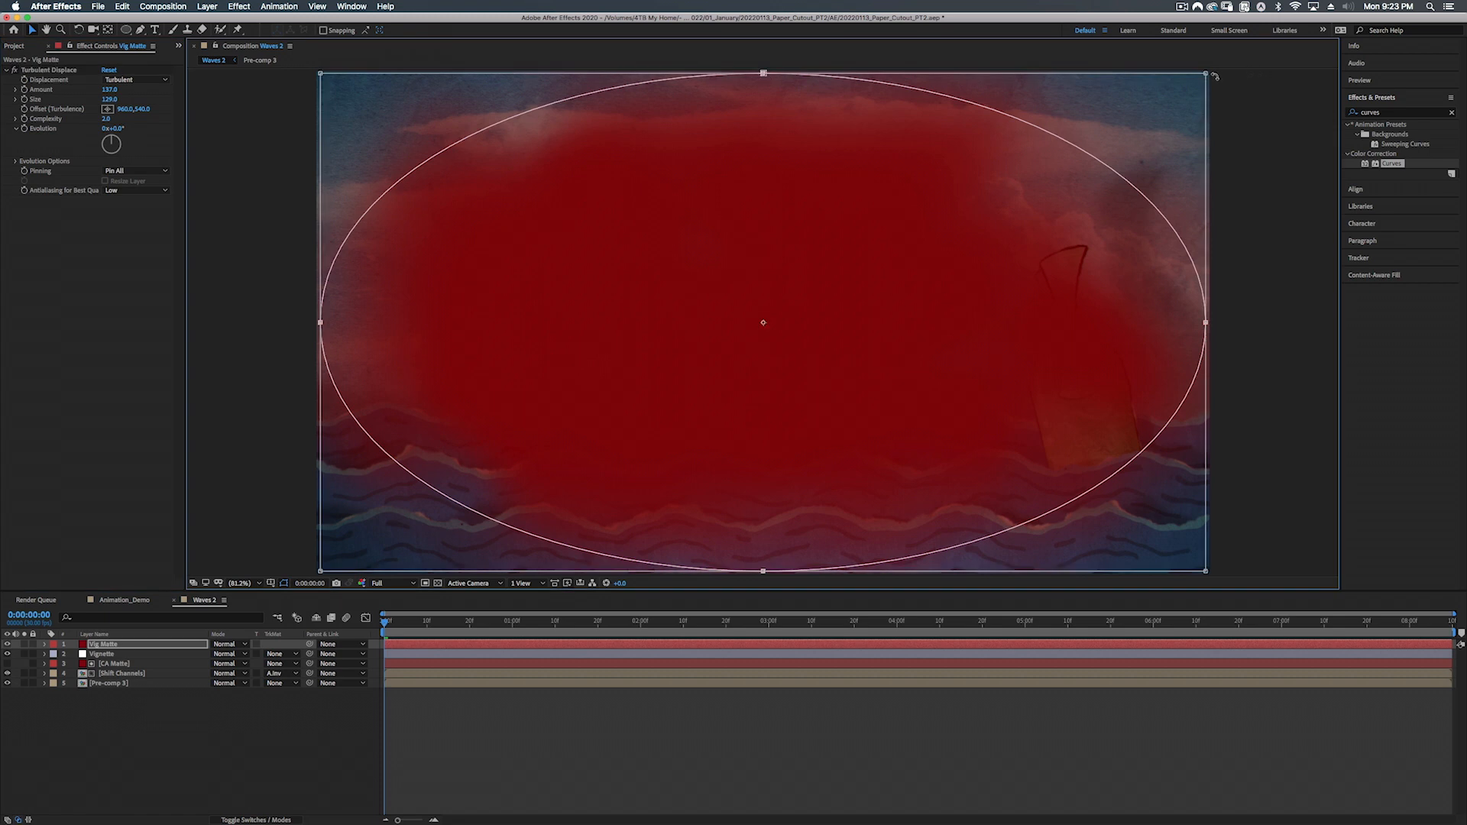
{"action": "left_click_drag", "start_coordinate": [1206, 74], "coordinate": [1187, 94]}
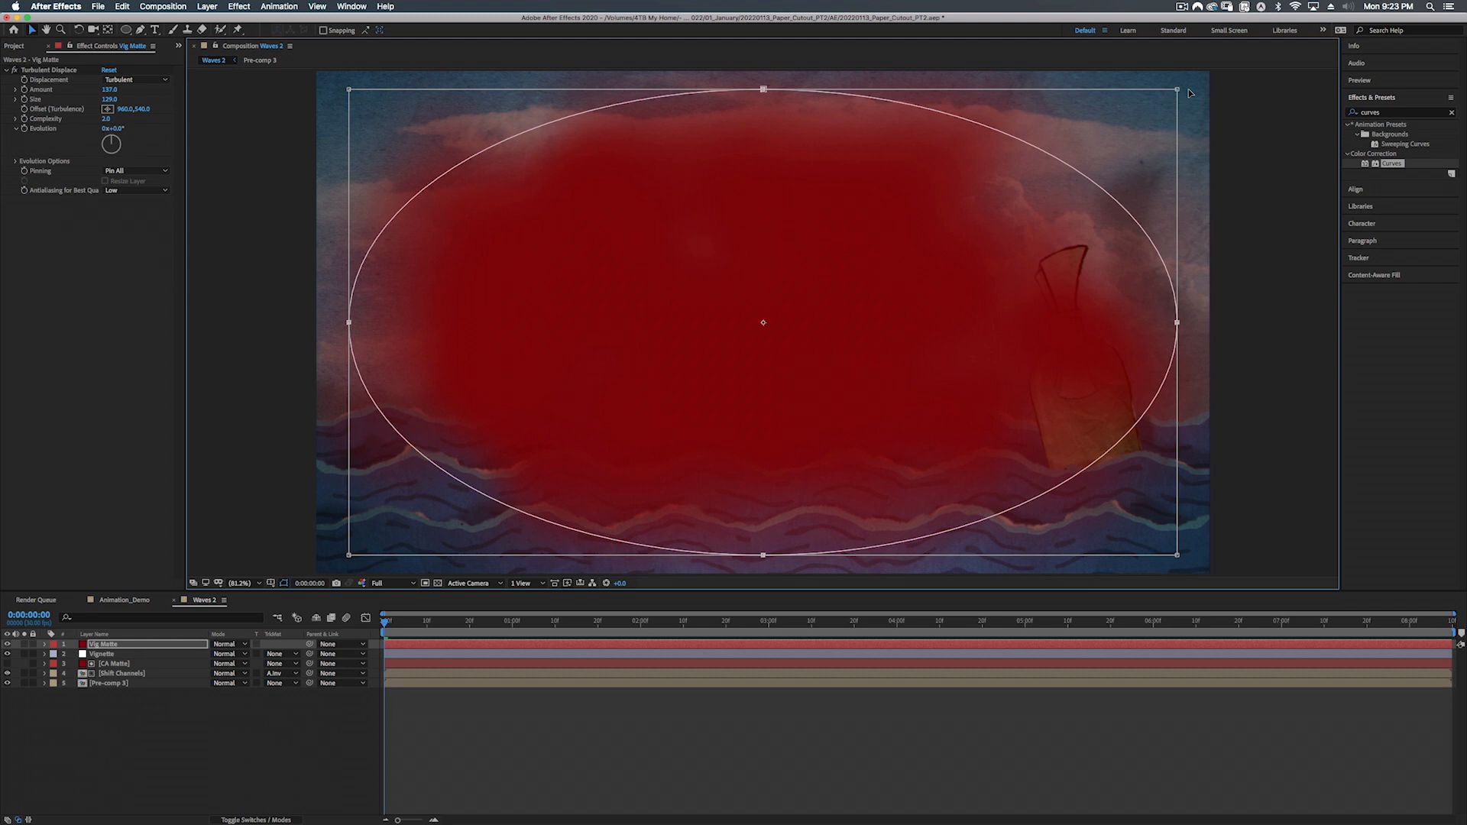
Step: Set the Vignette layer's track matte to Alpha Inverted Matte "Vig Matte"
{"action": "left_click", "coordinate": [108, 655]}
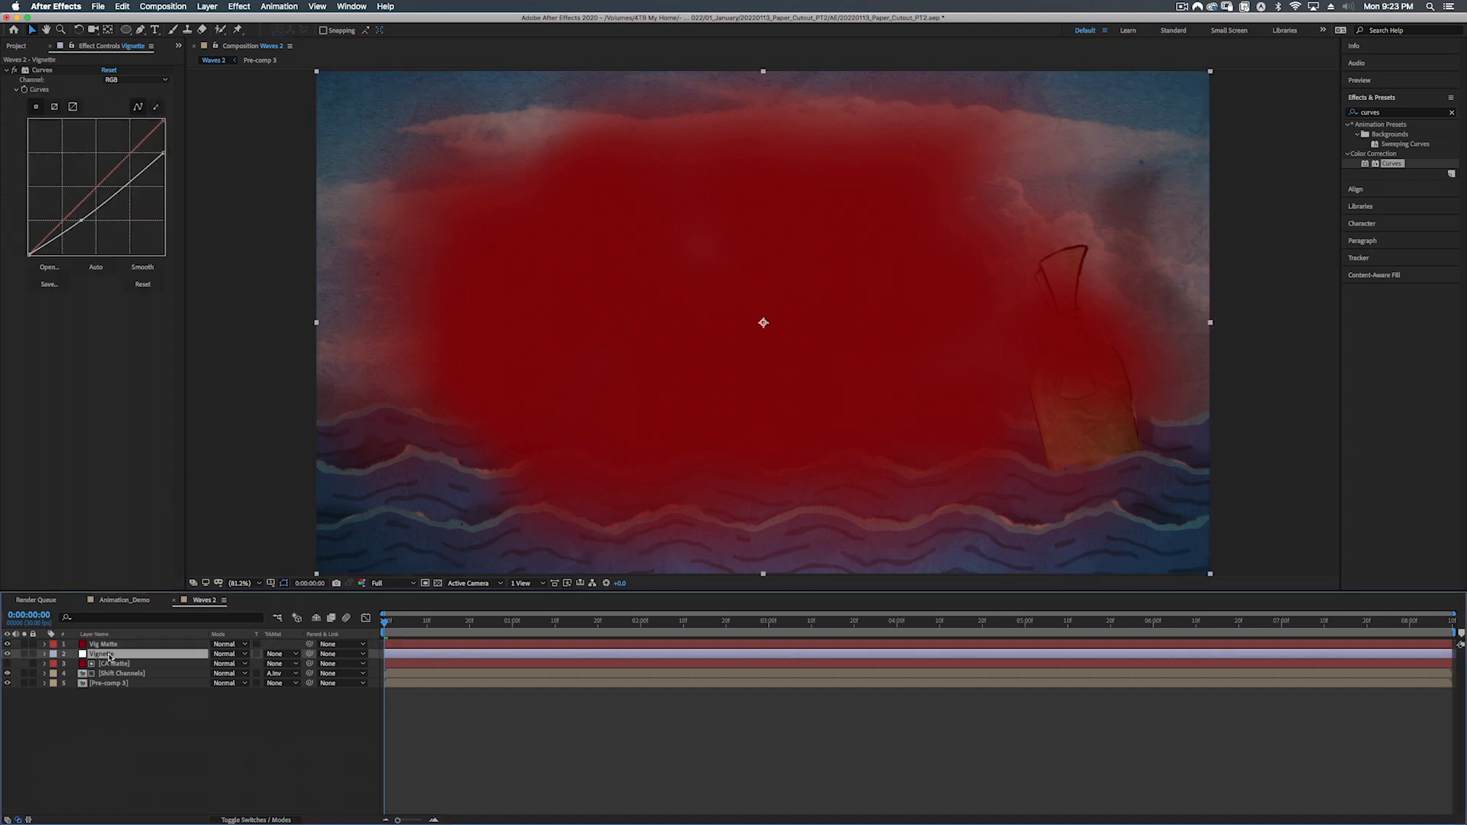
{"action": "left_click", "coordinate": [279, 655]}
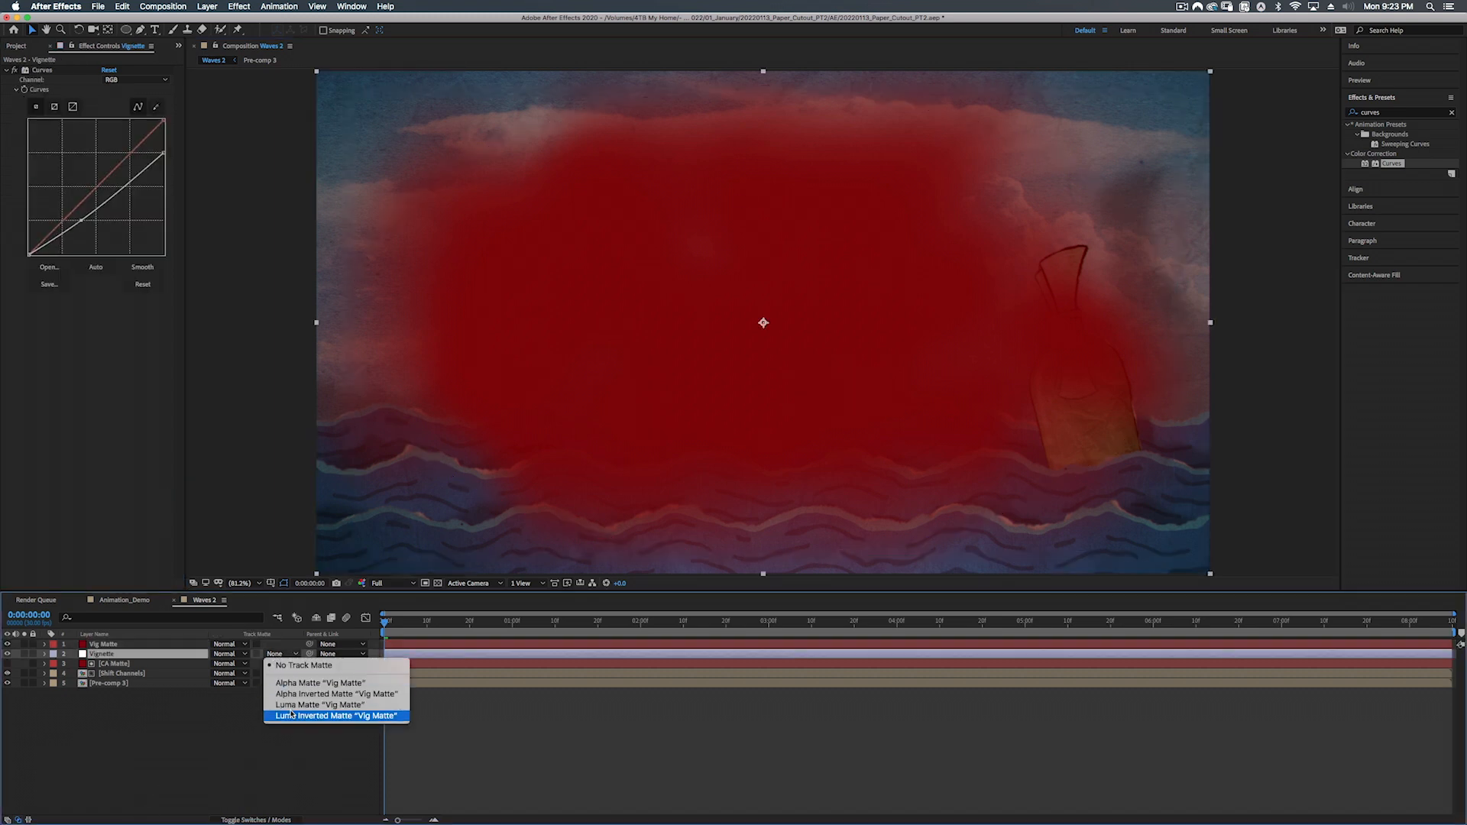
{"action": "left_click", "coordinate": [294, 694]}
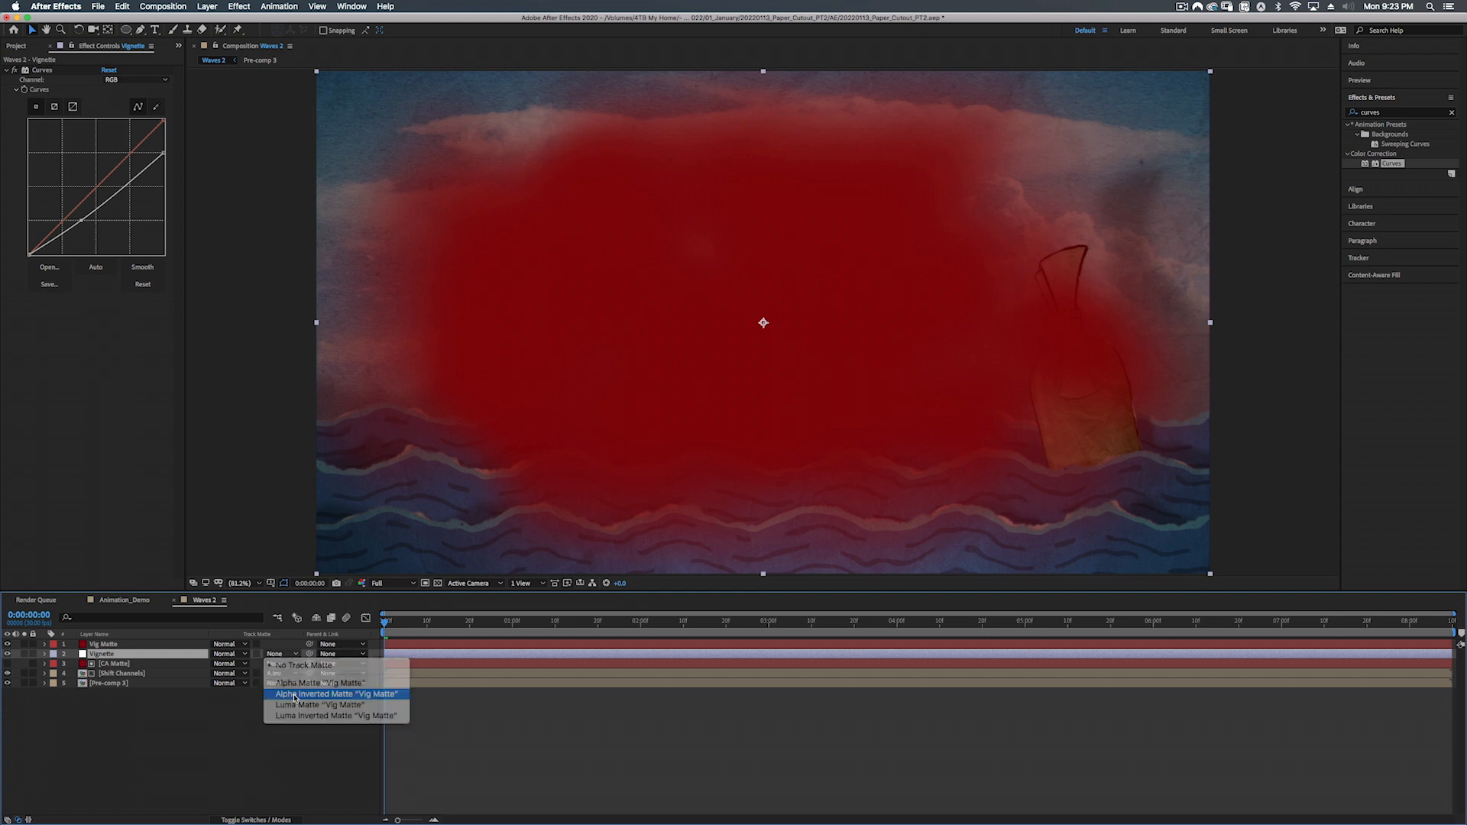
Step: Toggle the Vignette layer off and on to compare the darkened edges, and check the scene at 0:00:03:28
{"action": "left_click", "coordinate": [8, 655]}
{"action": "left_click", "coordinate": [7, 654]}
{"action": "left_click", "coordinate": [8, 655]}
{"action": "left_click", "coordinate": [8, 655]}
{"action": "left_click_drag", "start_coordinate": [763, 621], "coordinate": [890, 616]}
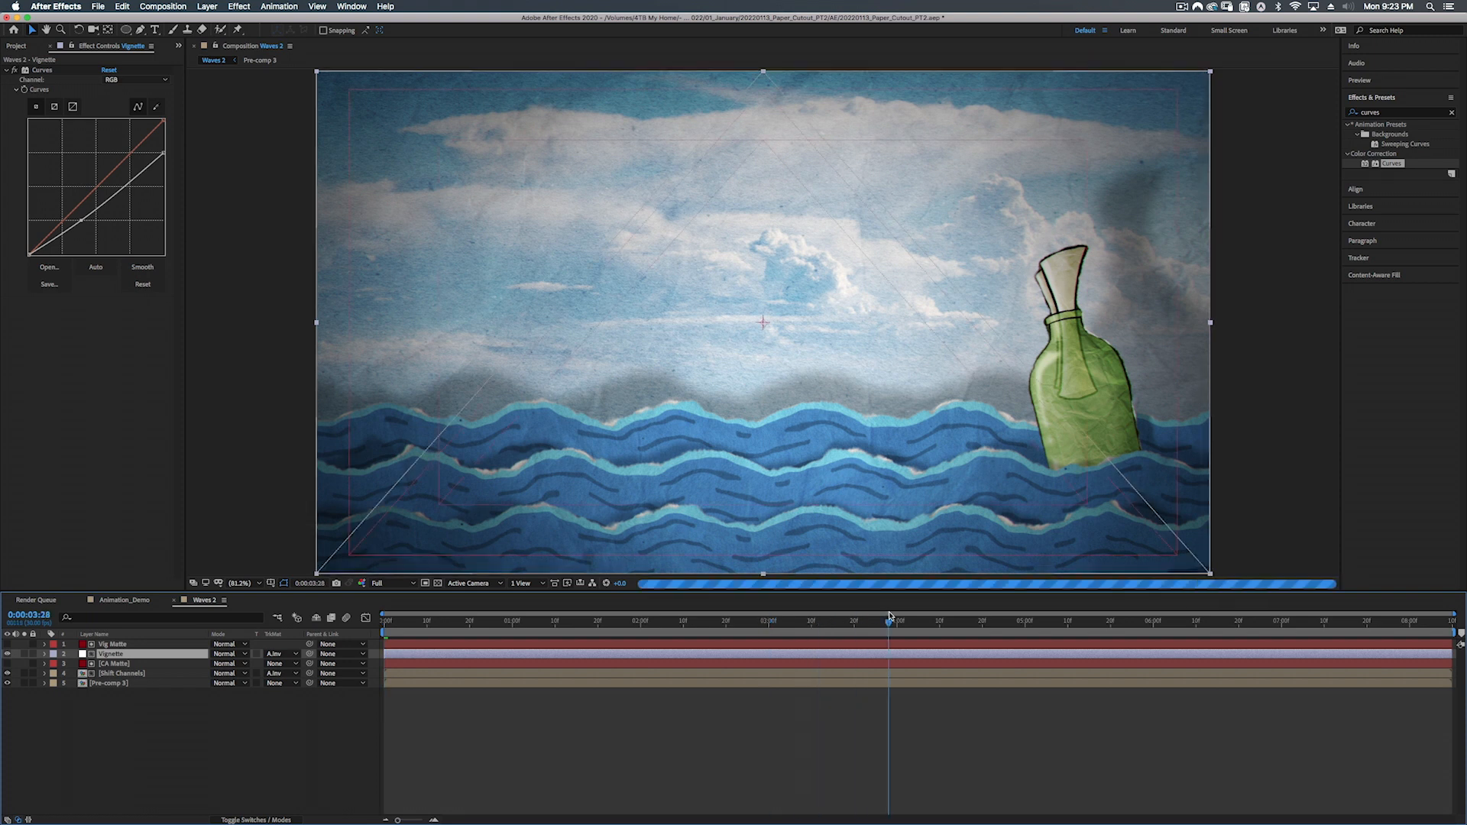
Step: Add another adjustment layer above Vig Matte and apply Curves with a gentle S-curve for more contrast
{"action": "left_click", "coordinate": [153, 646]}
{"action": "right_click", "coordinate": [165, 719]}
{"action": "mouse_move", "coordinate": [186, 697]}
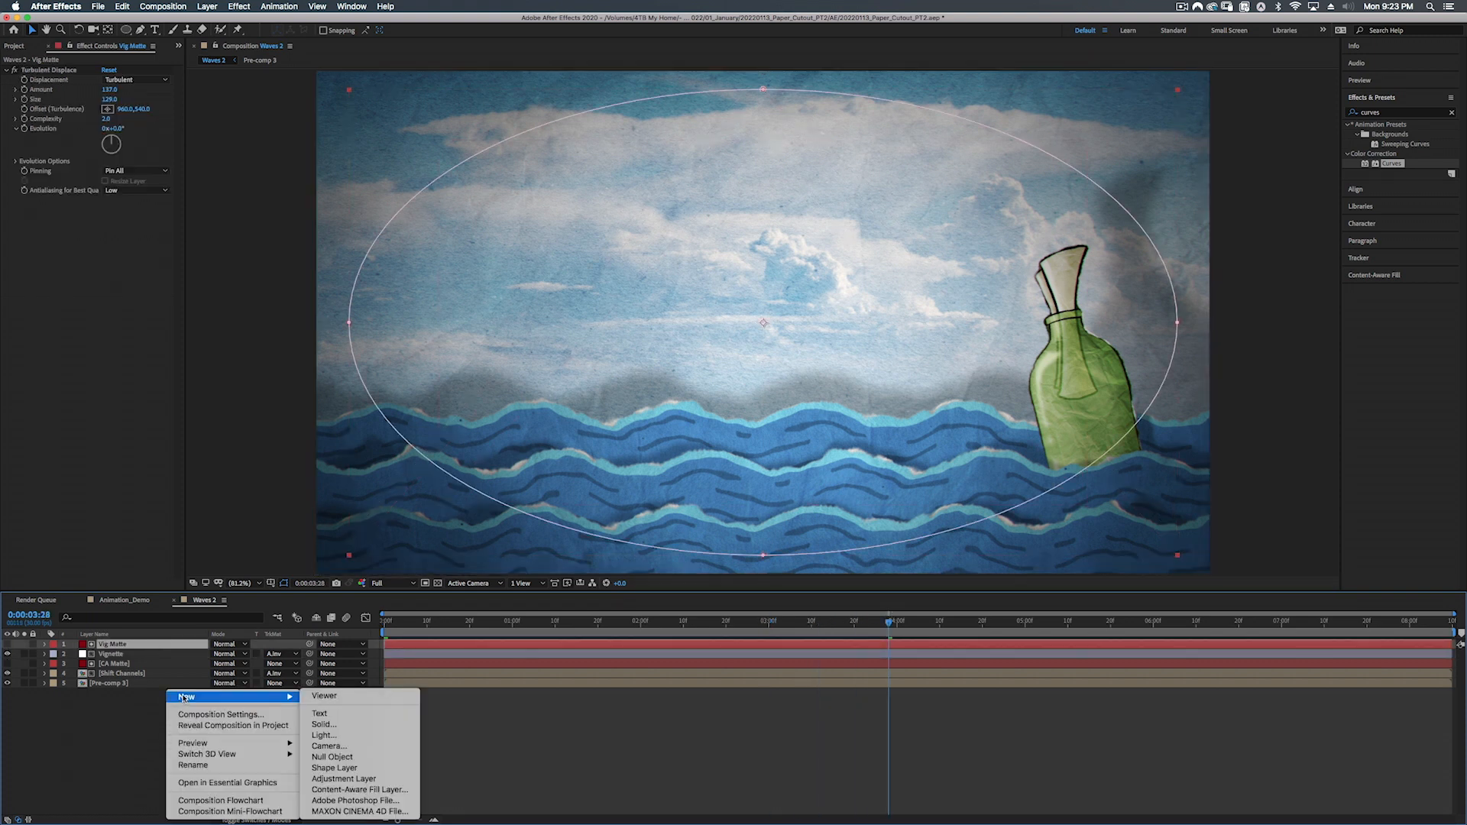
{"action": "left_click", "coordinate": [344, 778]}
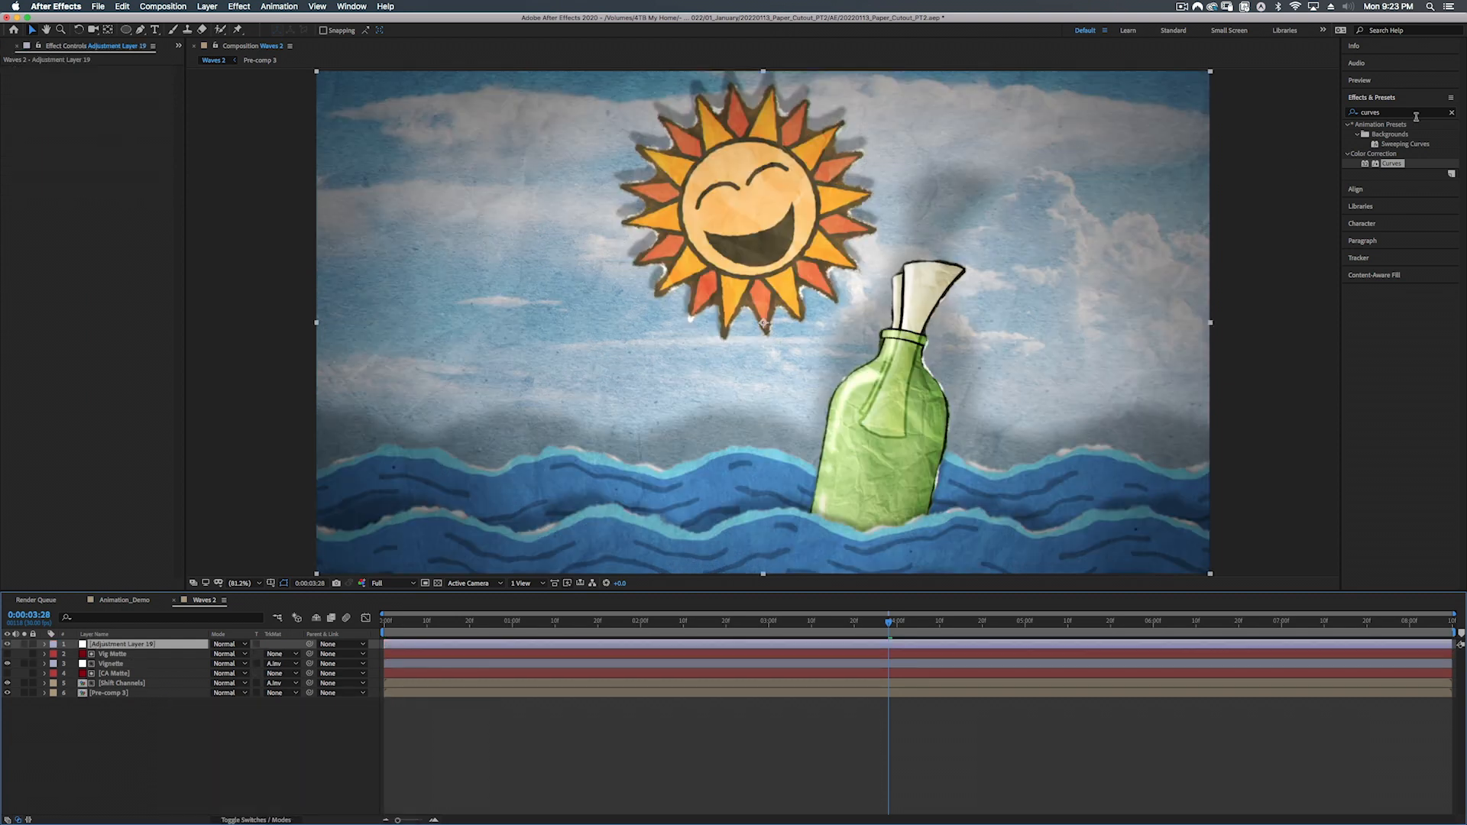
{"action": "left_click_drag", "start_coordinate": [1395, 163], "coordinate": [160, 648]}
{"action": "left_click_drag", "start_coordinate": [66, 216], "coordinate": [73, 221]}
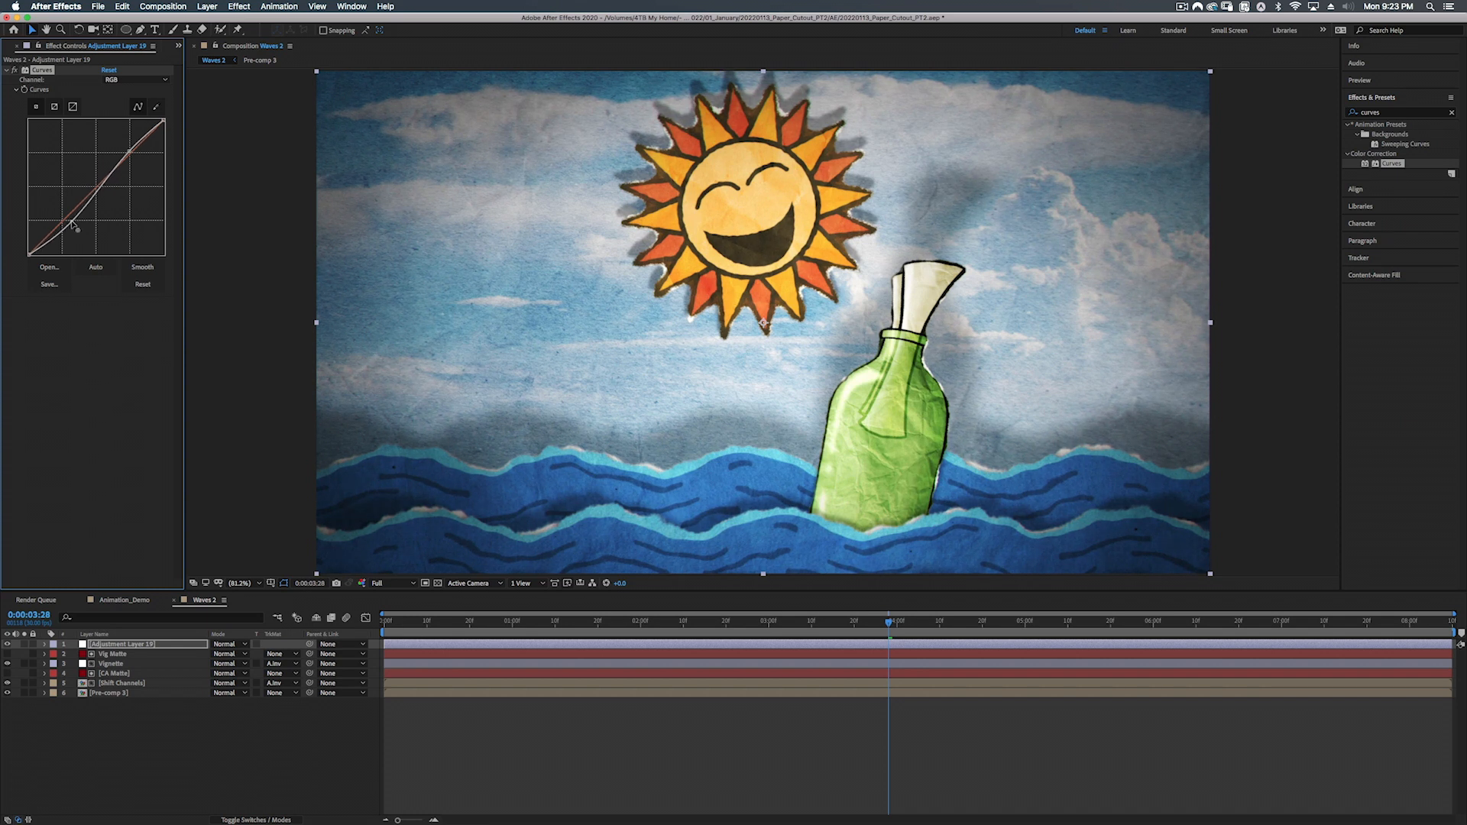
Step: Preview the contrast grade and rename its adjustment layer "Curves"
{"action": "key", "text": "space"}
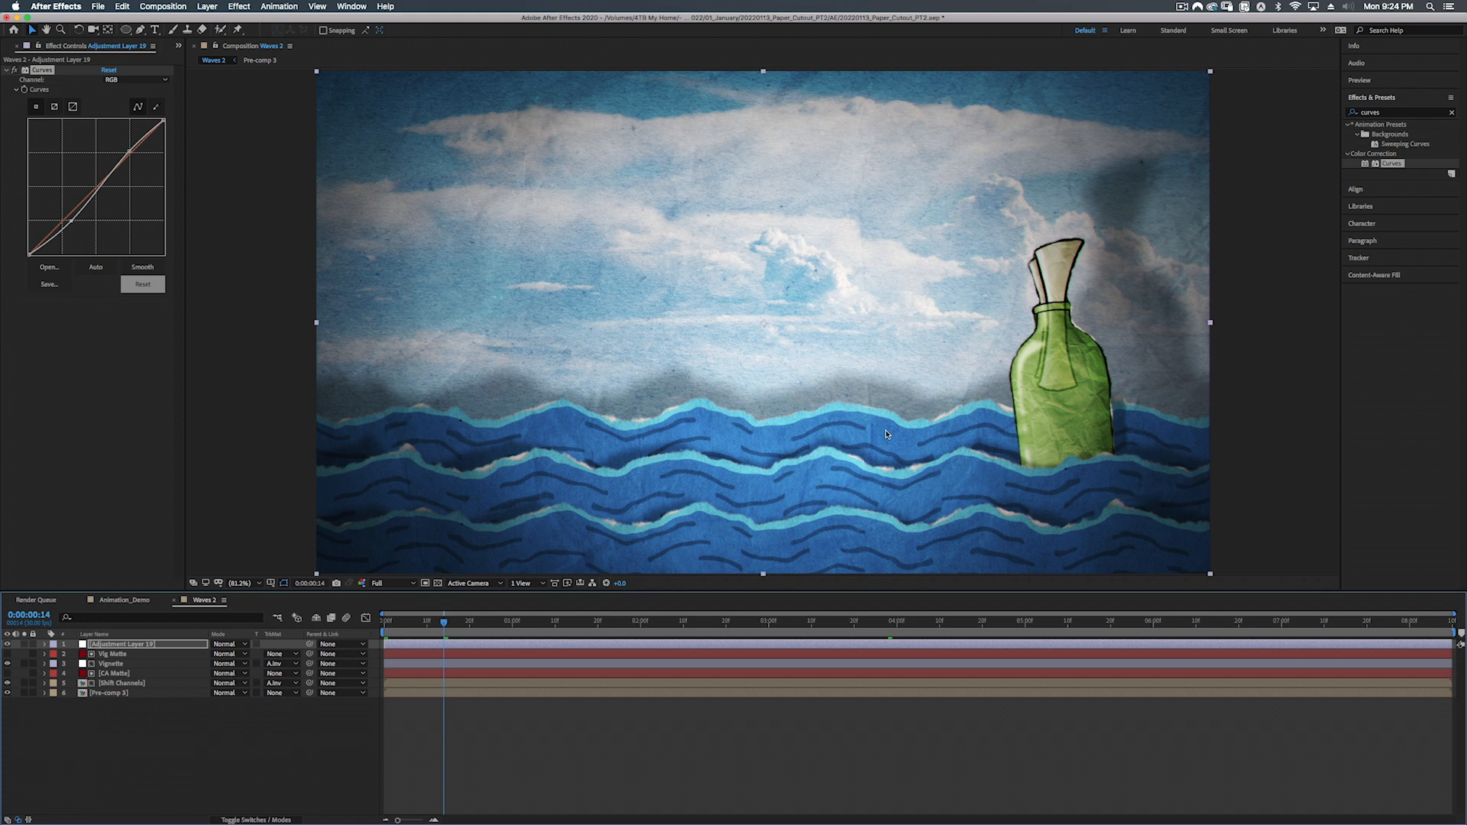
{"action": "left_click", "coordinate": [120, 647]}
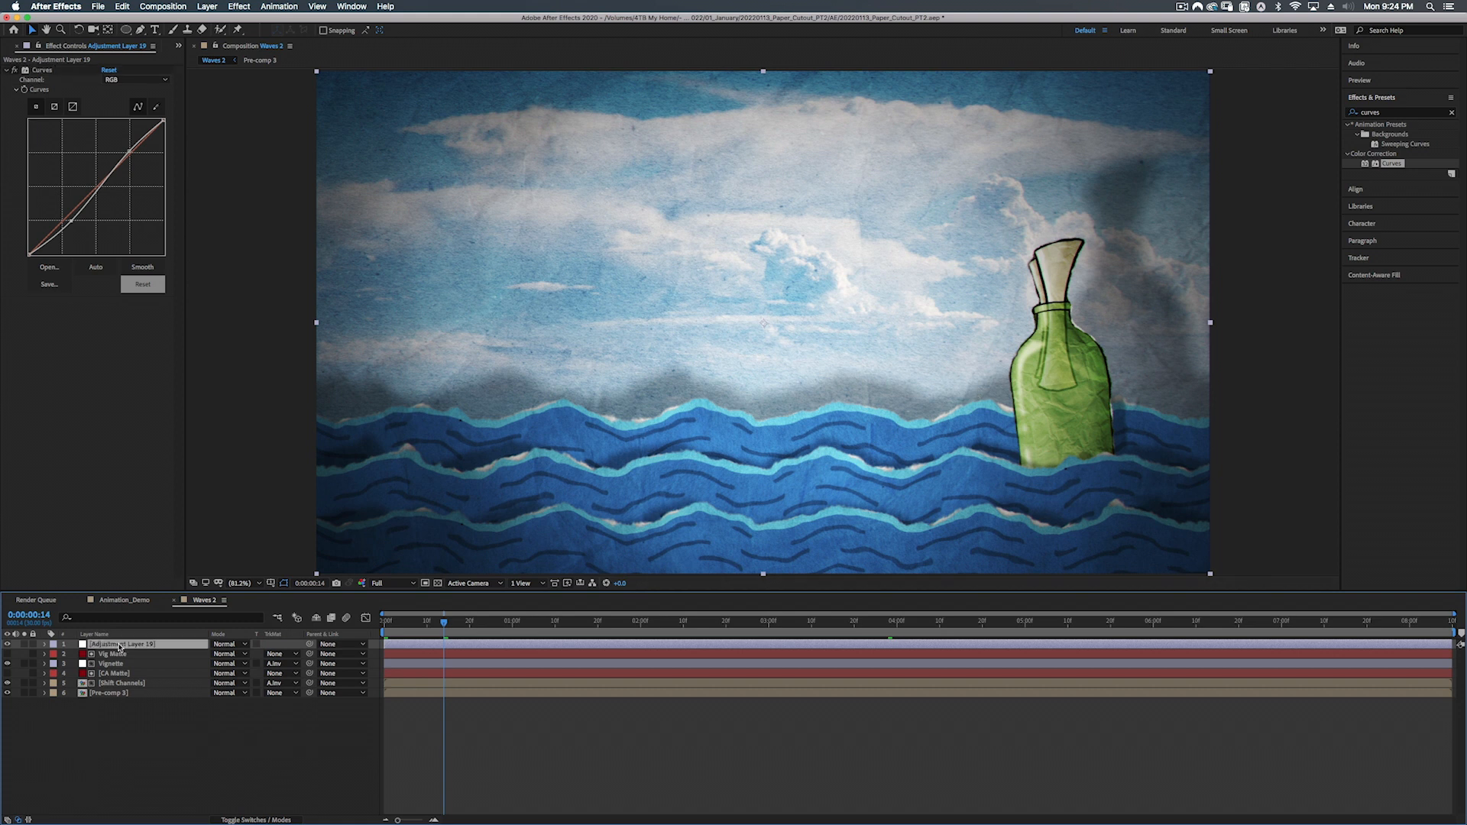
{"action": "key", "text": "Return"}
{"action": "type", "text": "Curves"}
{"action": "key", "text": "Return"}
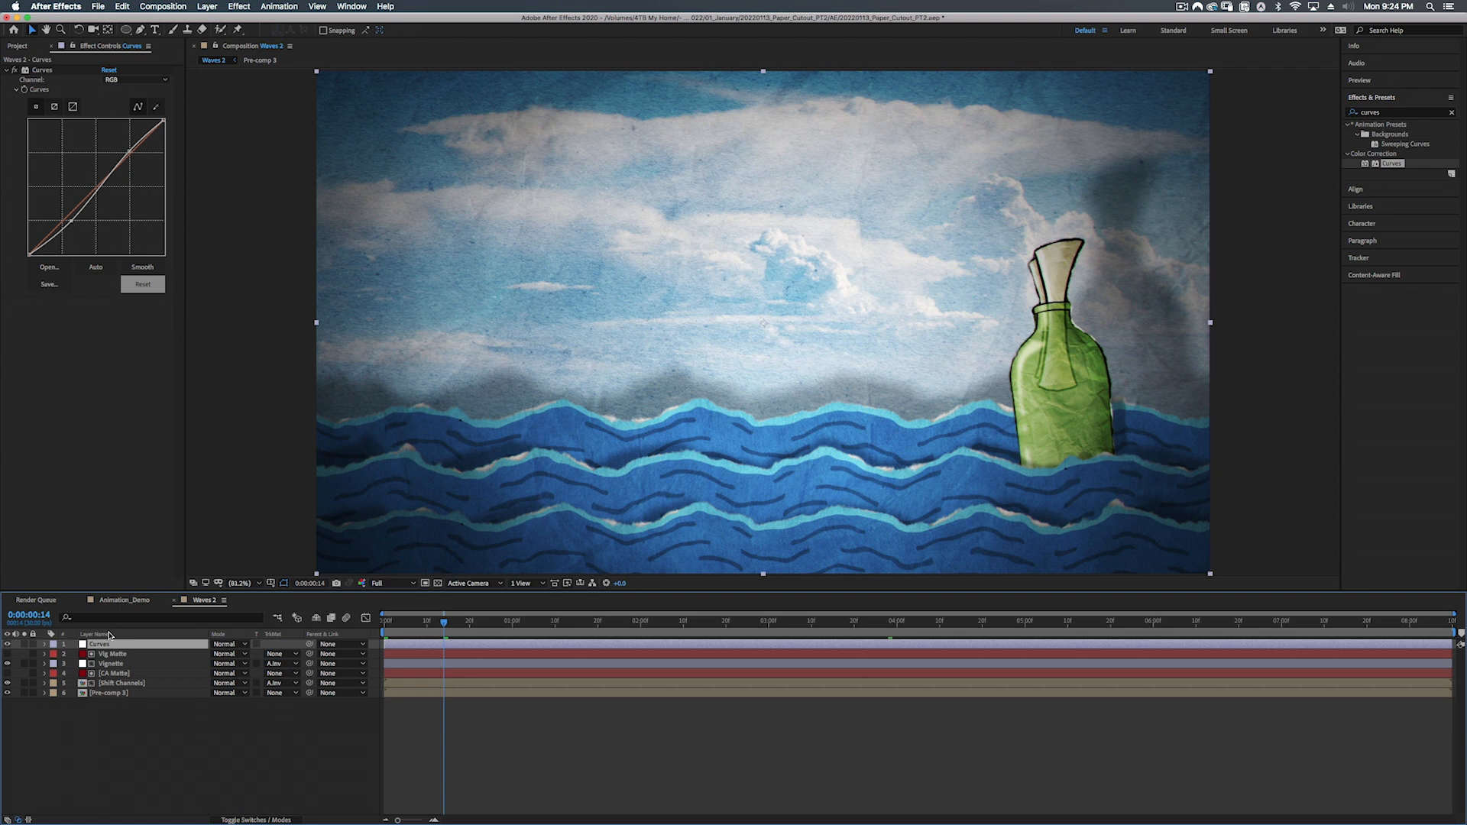
Step: Add a new adjustment layer above Curves in Waves 2 and apply the Posterize Time effect to it
{"action": "left_click_drag", "start_coordinate": [445, 623], "coordinate": [385, 624]}
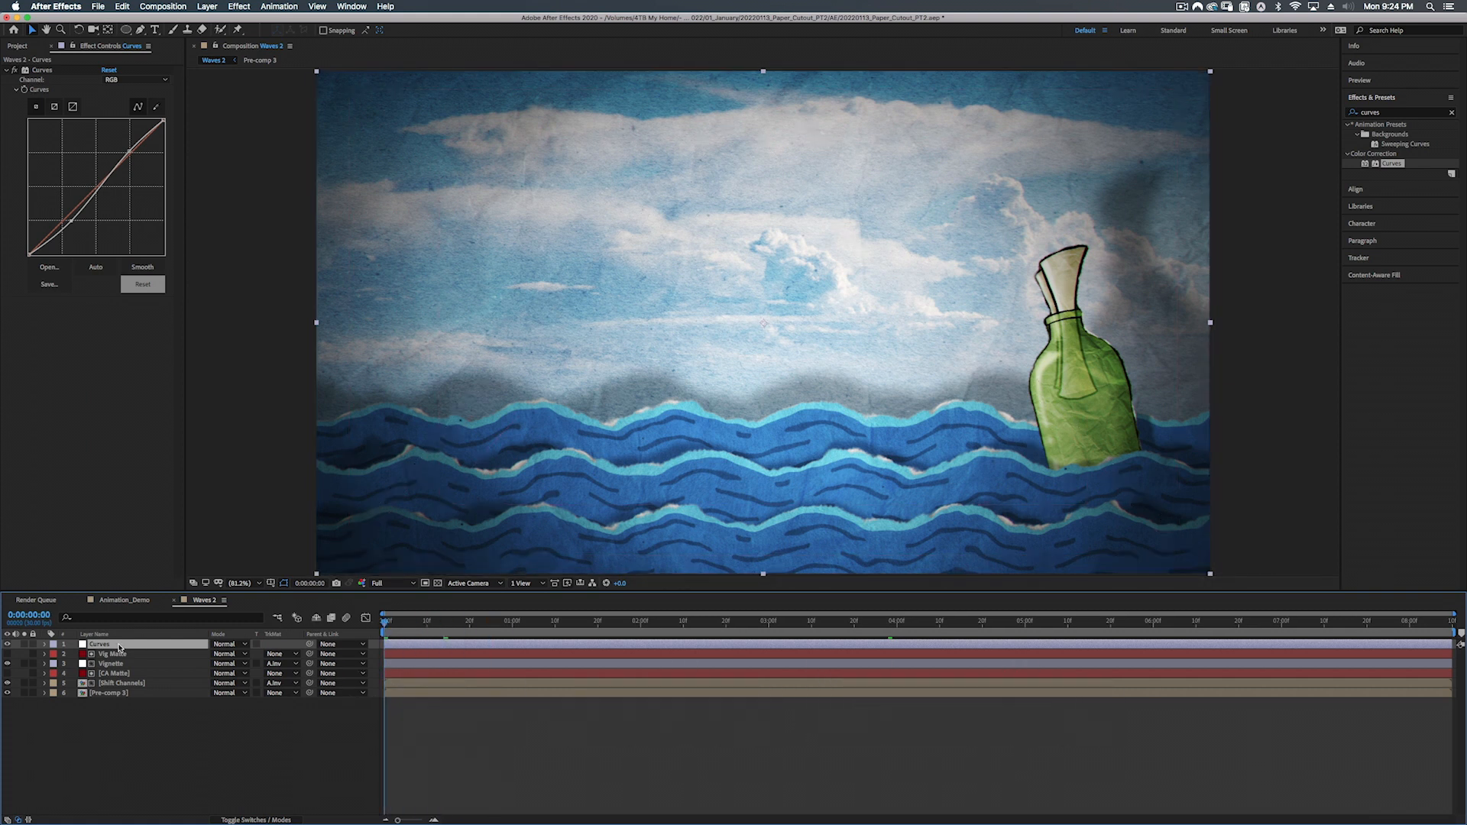
{"action": "right_click", "coordinate": [149, 760]}
{"action": "mouse_move", "coordinate": [229, 697]}
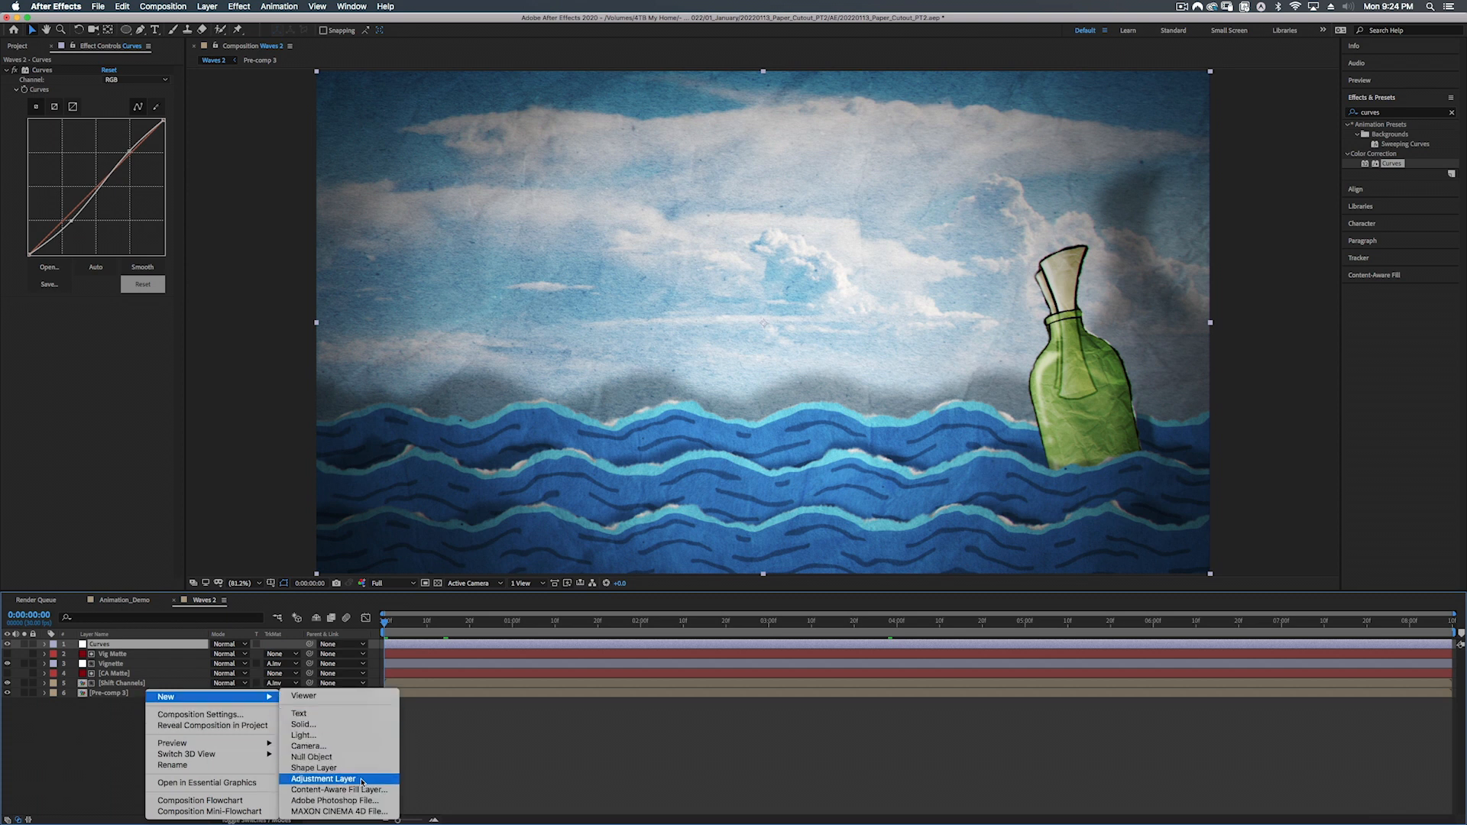
{"action": "left_click", "coordinate": [360, 779]}
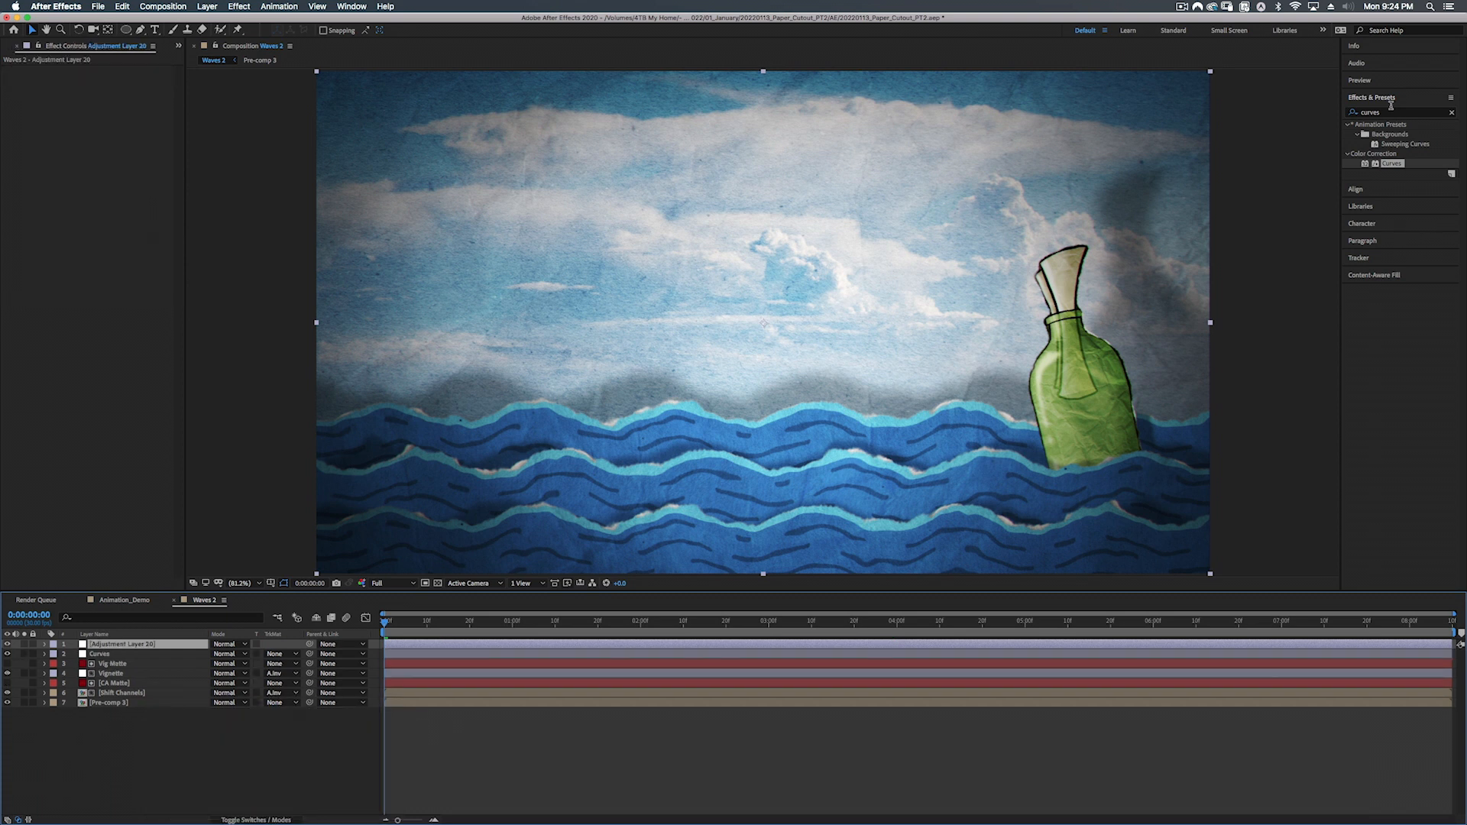
{"action": "left_click", "coordinate": [1388, 112]}
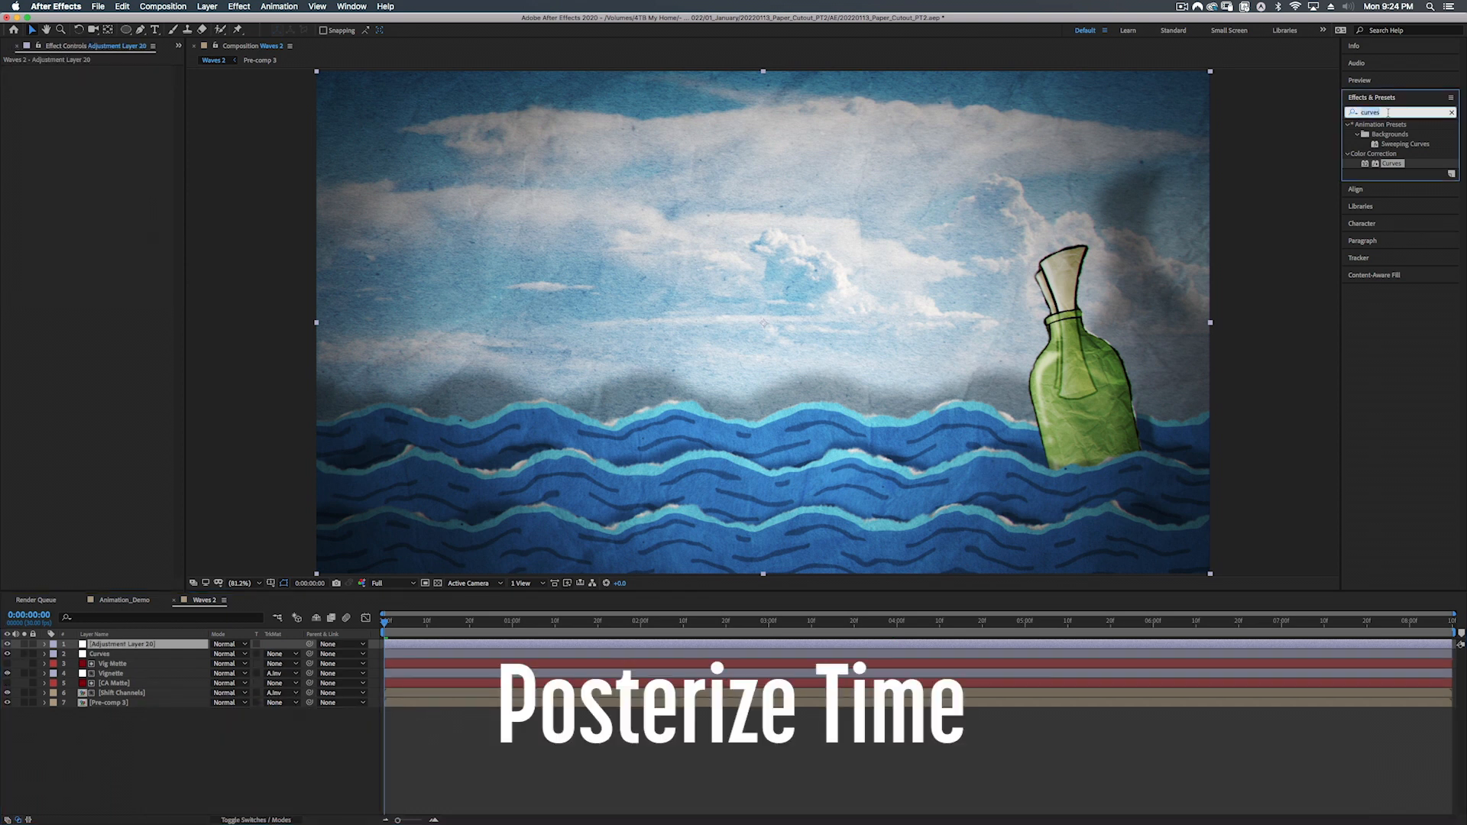
{"action": "type", "text": "posterize t"}
{"action": "left_click_drag", "start_coordinate": [1381, 156], "coordinate": [1043, 644]}
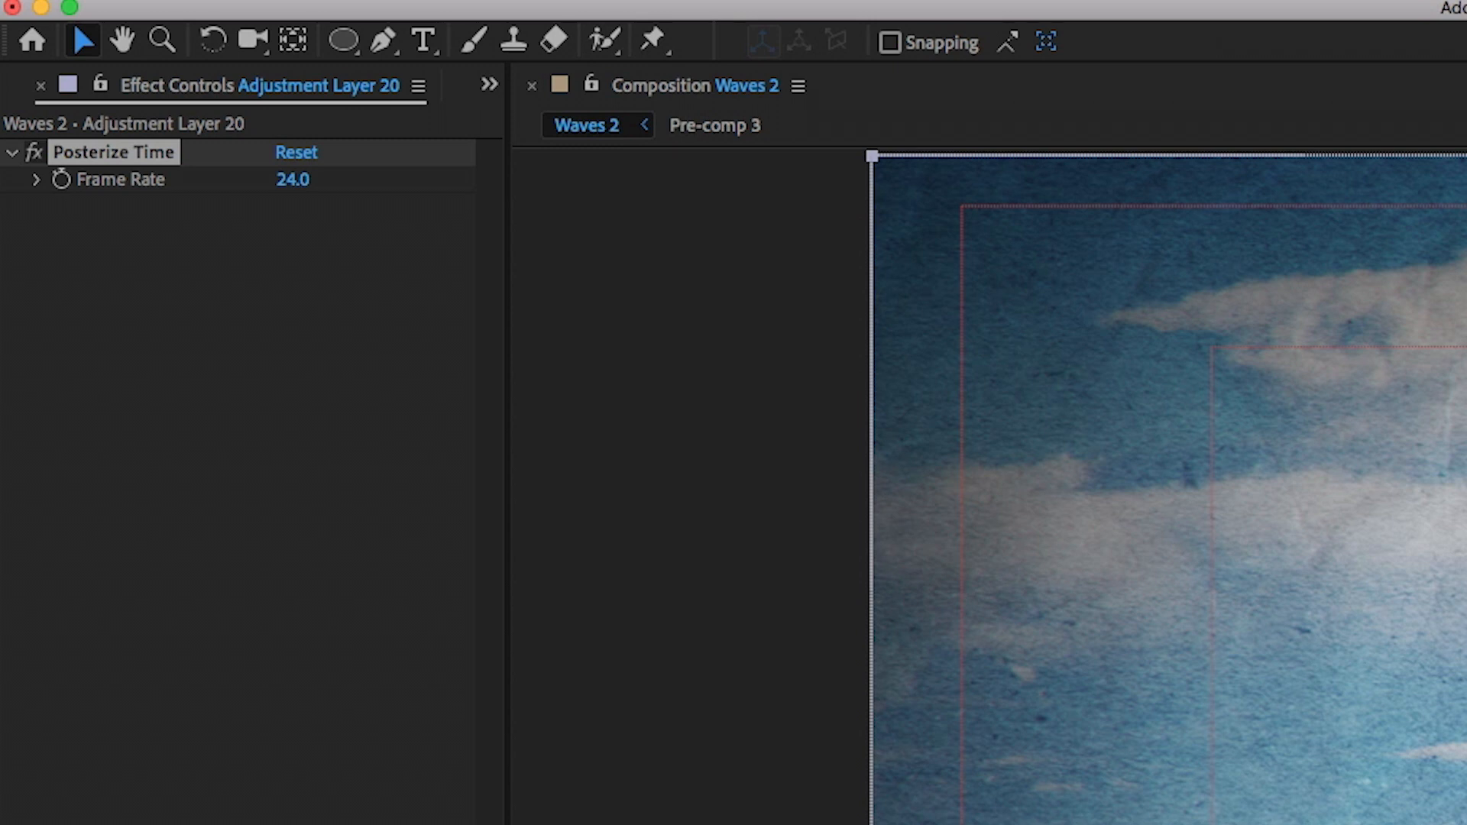
Step: Try half of 24 as the Posterize Time frame rate, giving 12
{"action": "left_click", "coordinate": [293, 180]}
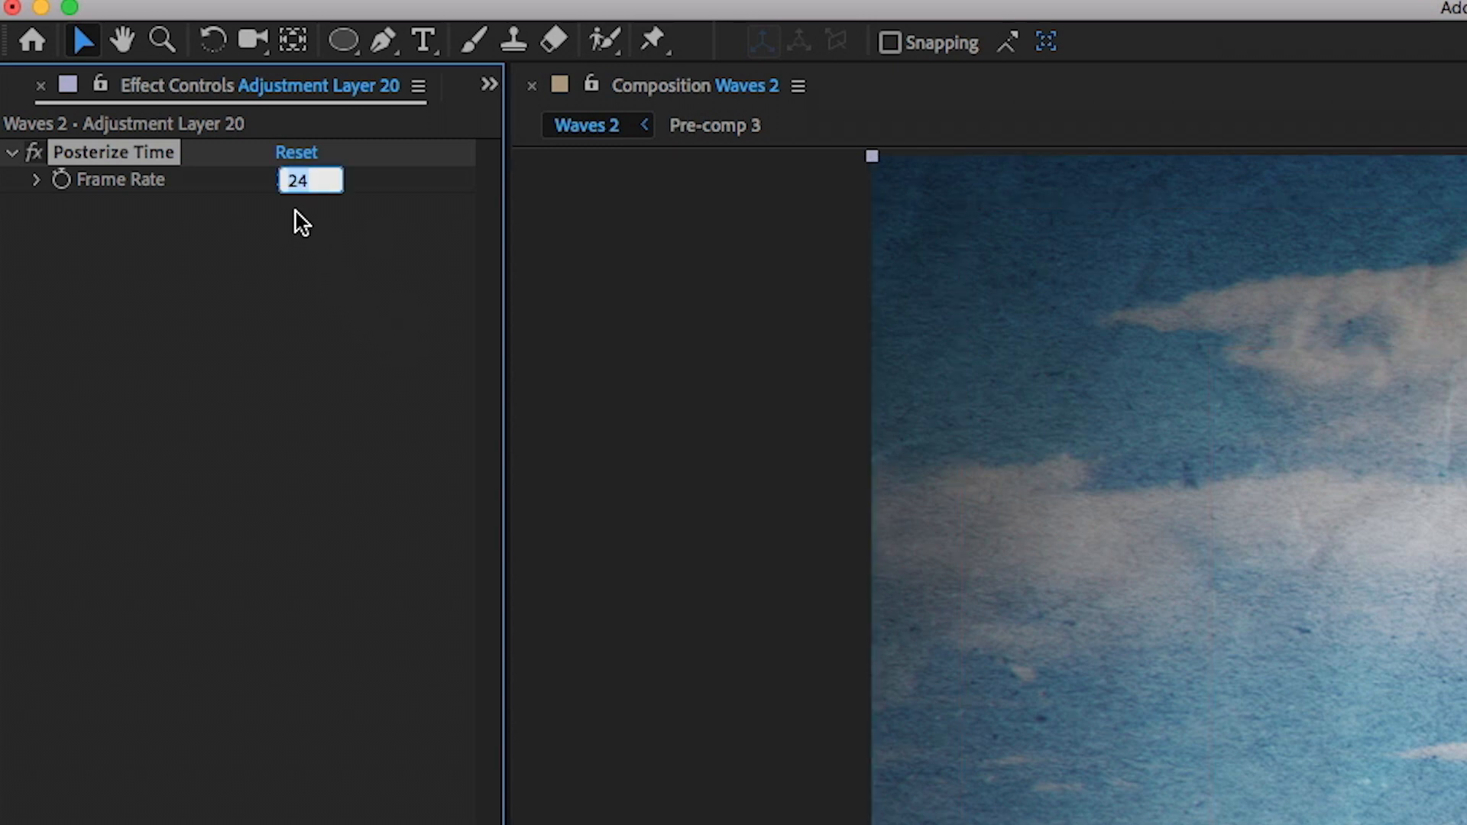
{"action": "left_click", "coordinate": [312, 181]}
{"action": "type", "text": "/"}
{"action": "type", "text": "2"}
{"action": "key", "text": "Return"}
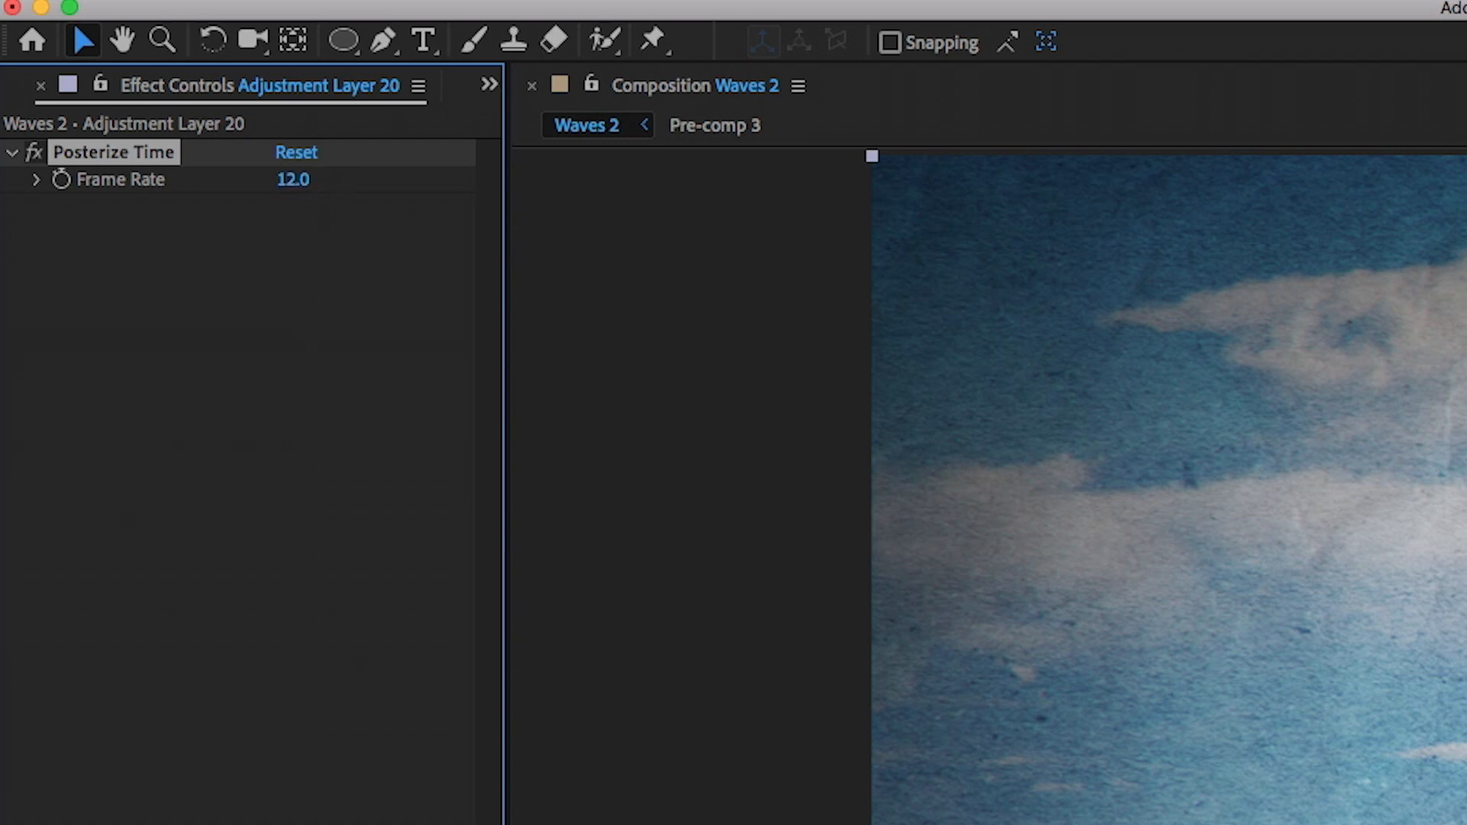
Step: Set Posterize Time's Frame Rate to 24/3, giving 8, and preview the choppier animation from the start
{"action": "left_click", "coordinate": [293, 180]}
{"action": "type", "text": "24"}
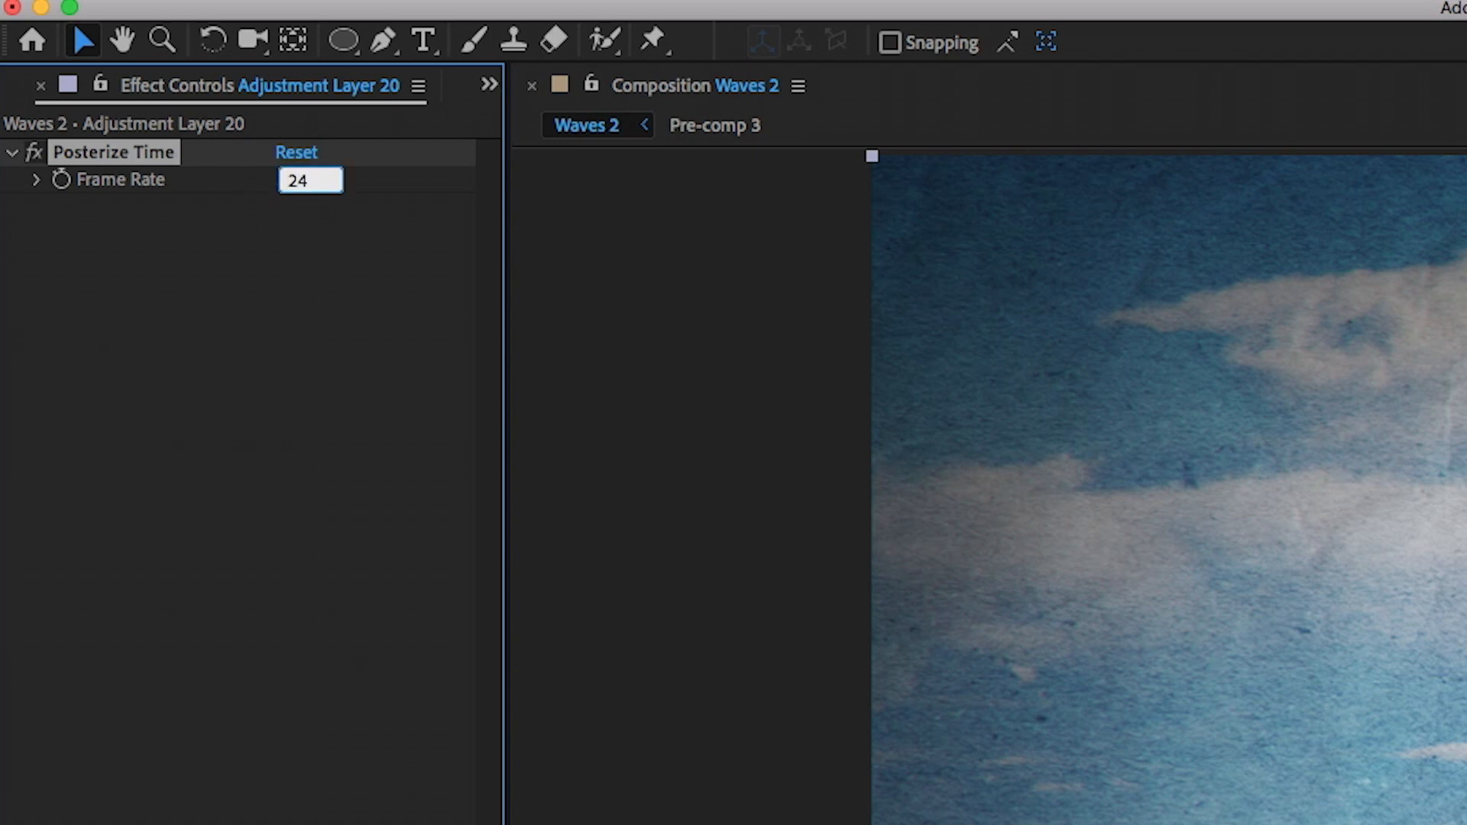
{"action": "type", "text": "/3"}
{"action": "key", "text": "Return"}
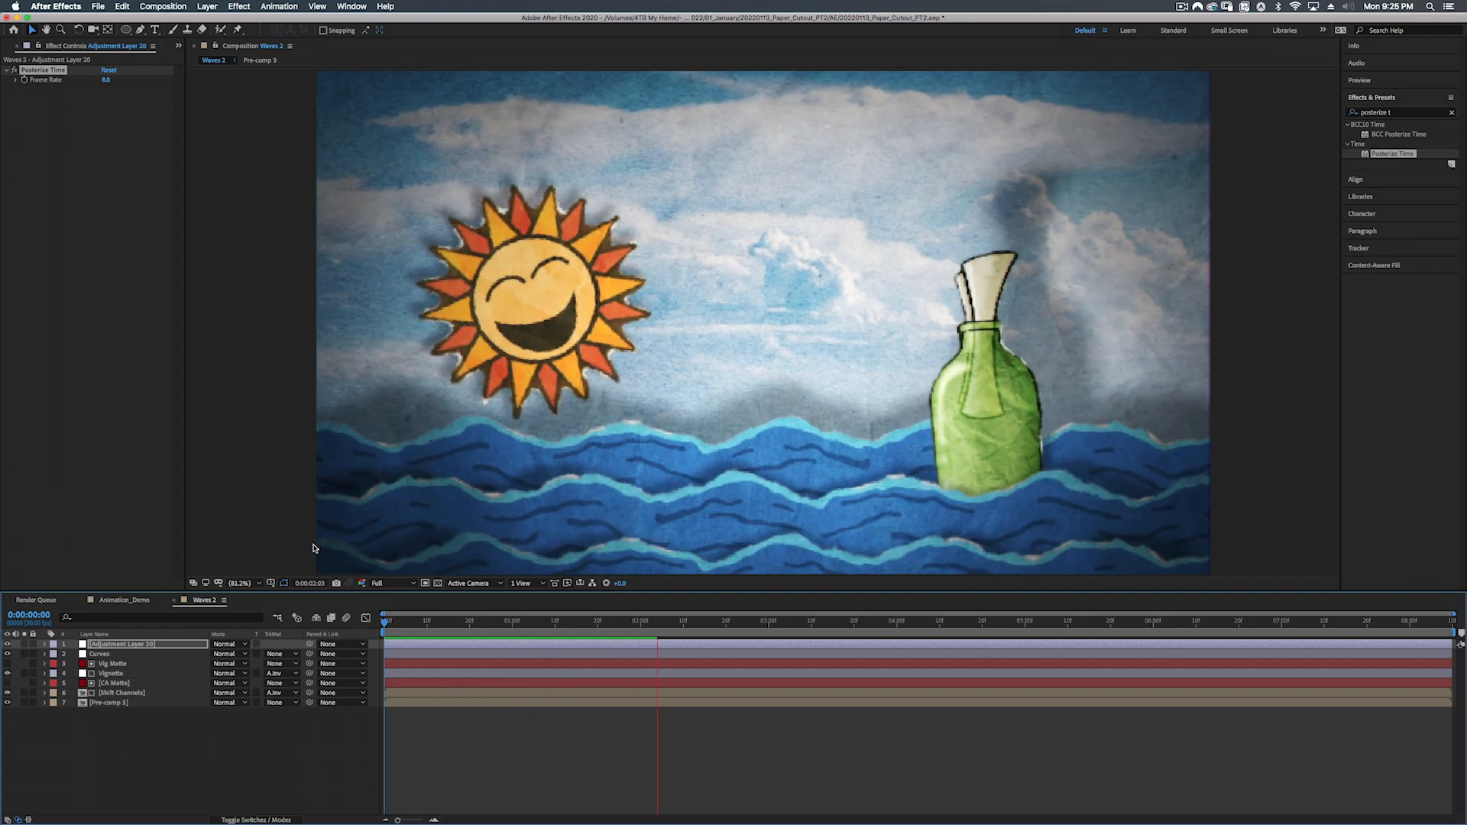
{"action": "left_click_drag", "start_coordinate": [609, 614], "coordinate": [302, 609]}
{"action": "key", "text": "space"}
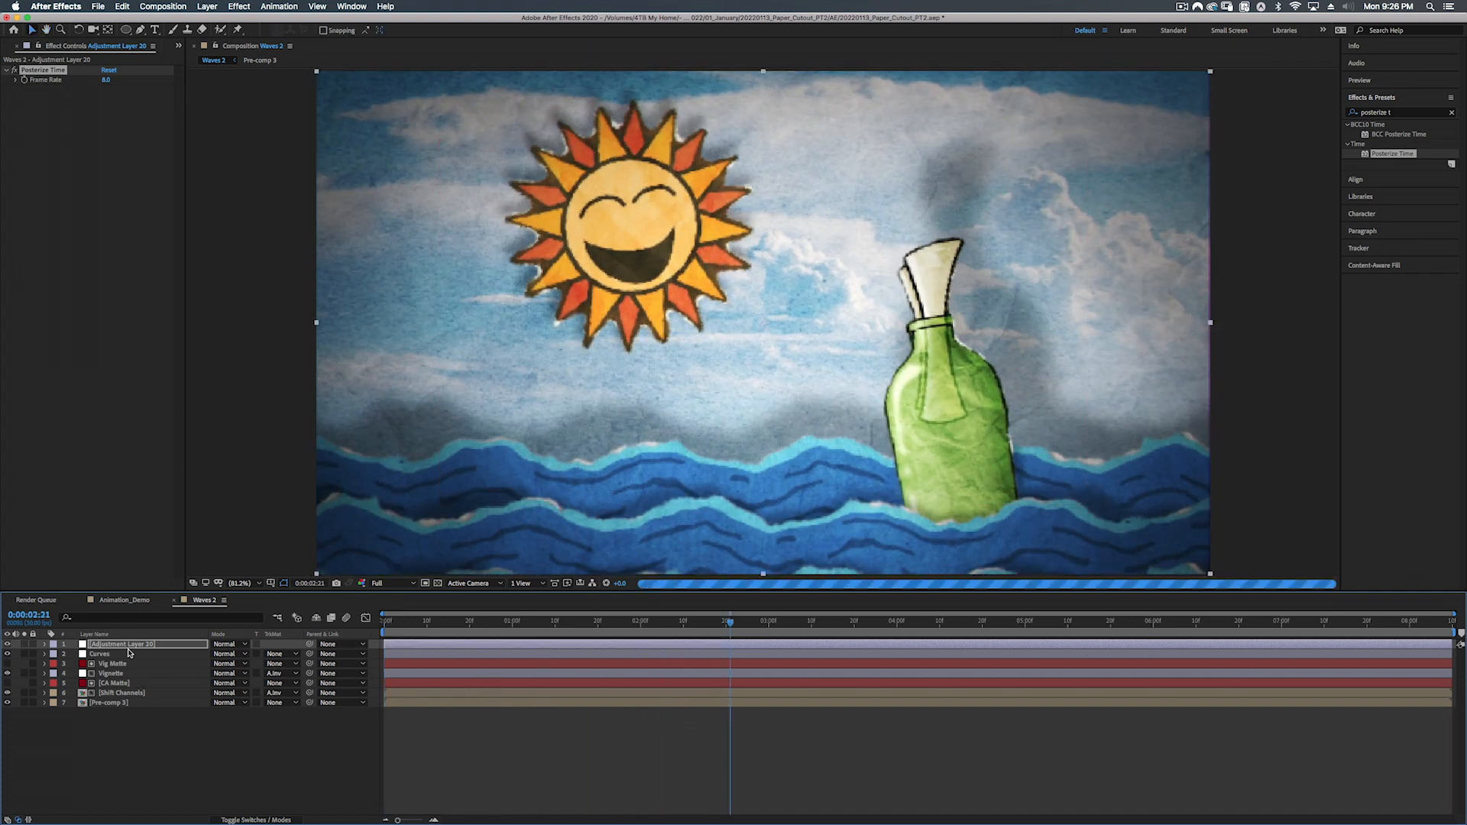
Step: Open Pre-comp 3 and enable motion blur for the composition and for its layers from Waves_Front down to Sky.png
{"action": "double_click", "coordinate": [110, 703]}
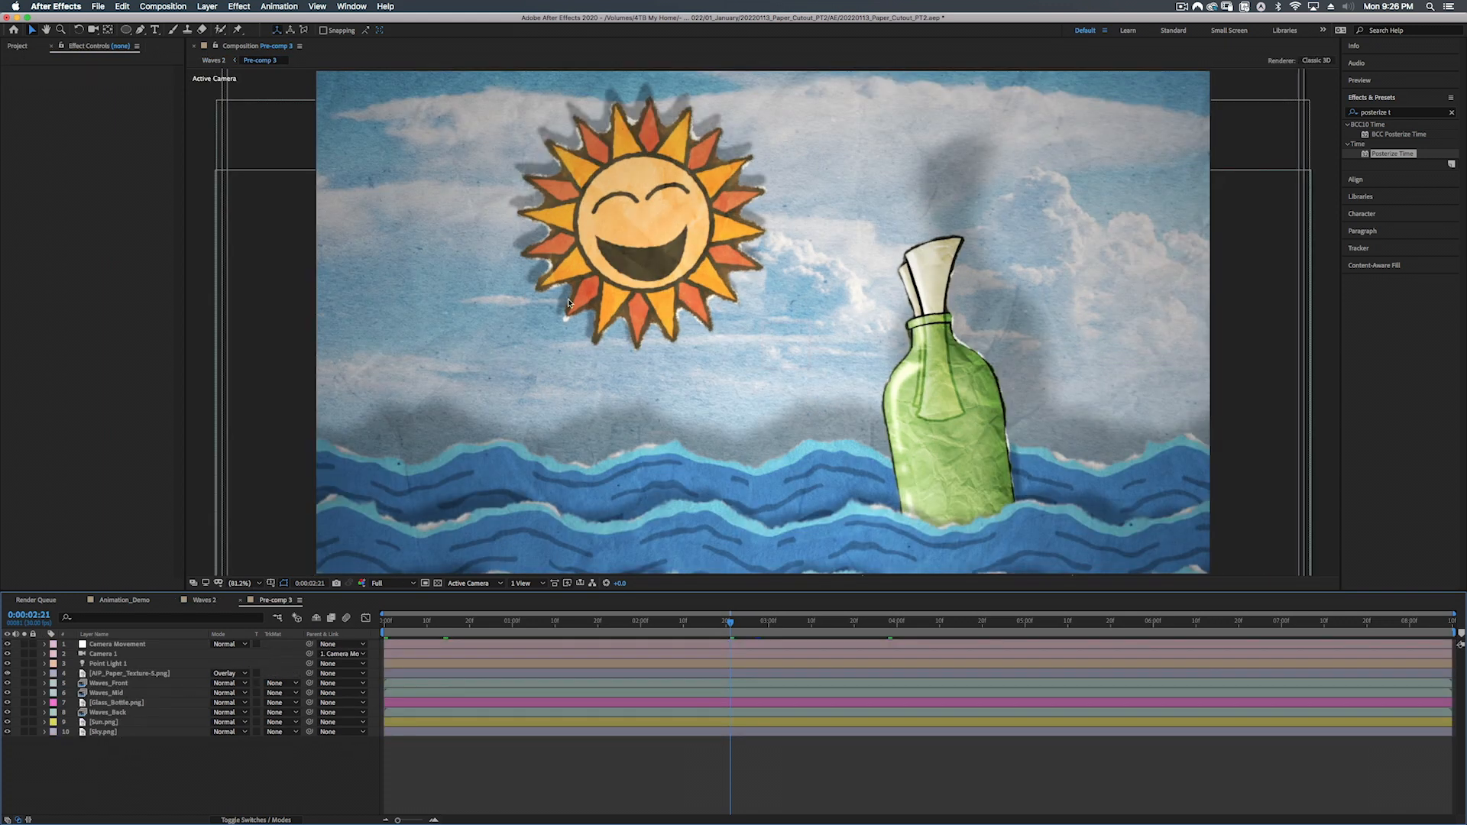
{"action": "left_click", "coordinate": [107, 703]}
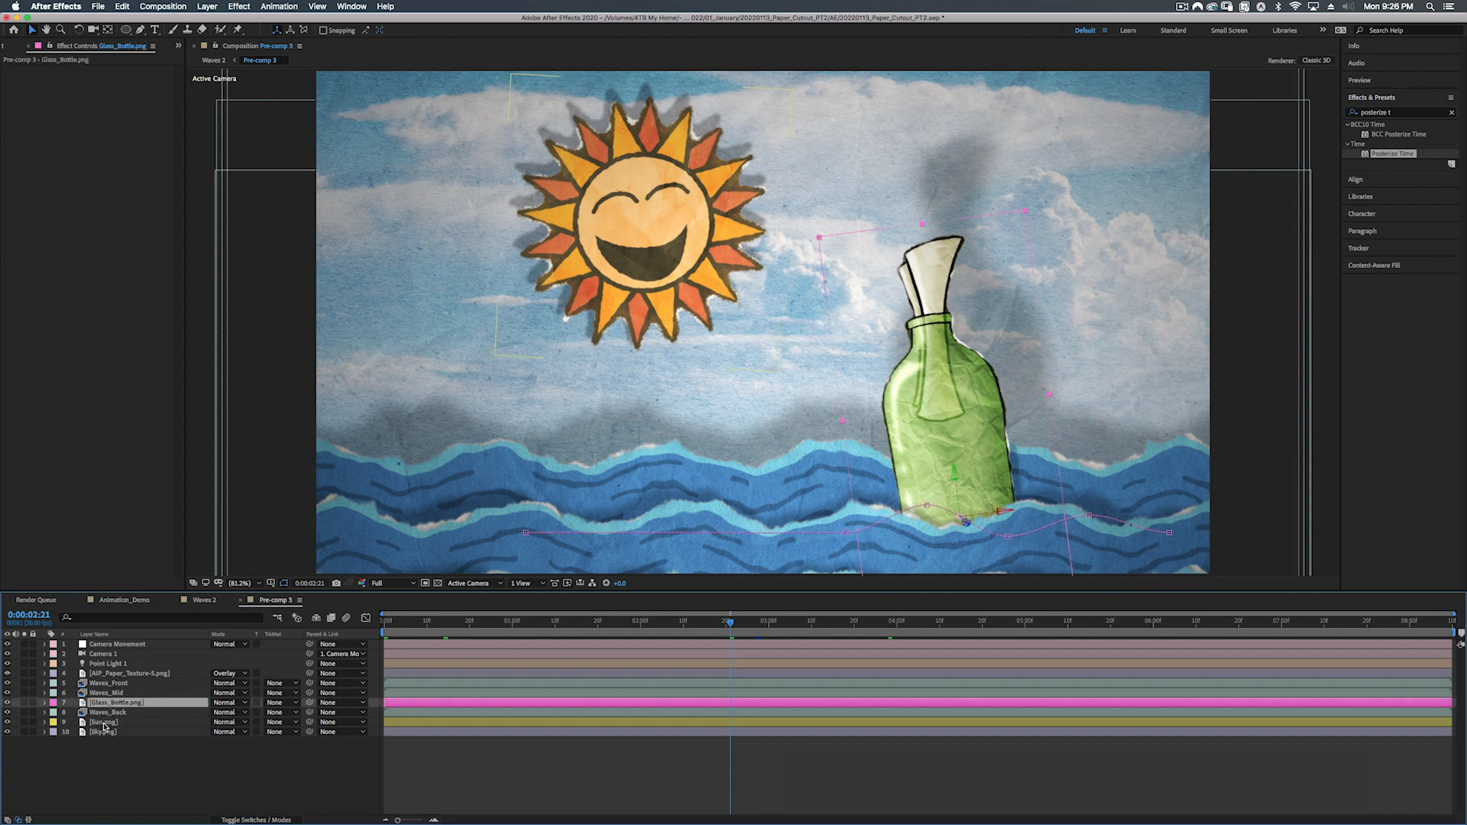
{"action": "left_click", "coordinate": [104, 724], "text": "super"}
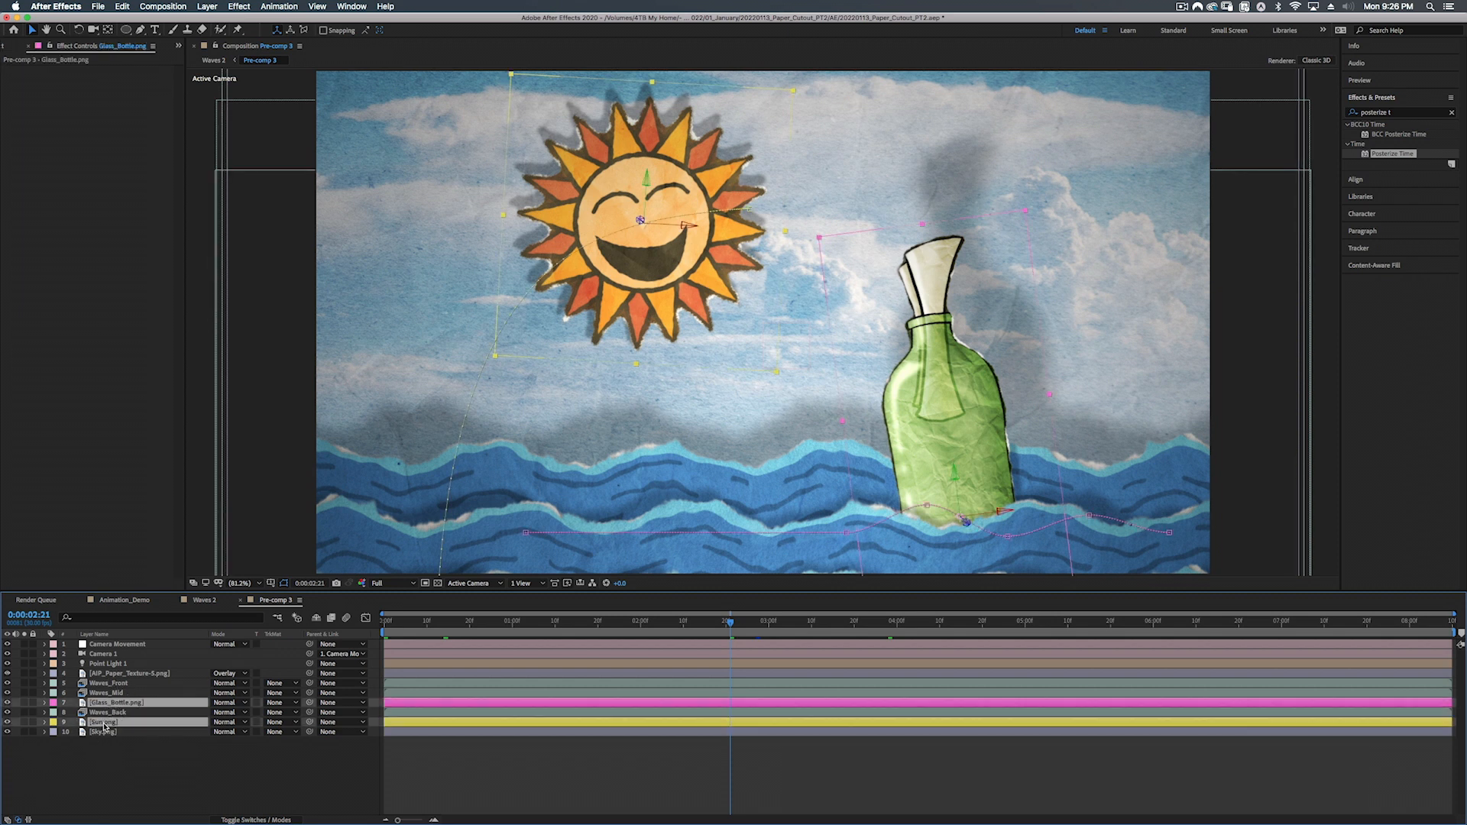
{"action": "left_click", "coordinate": [106, 683]}
{"action": "left_click", "coordinate": [104, 732], "text": "shift"}
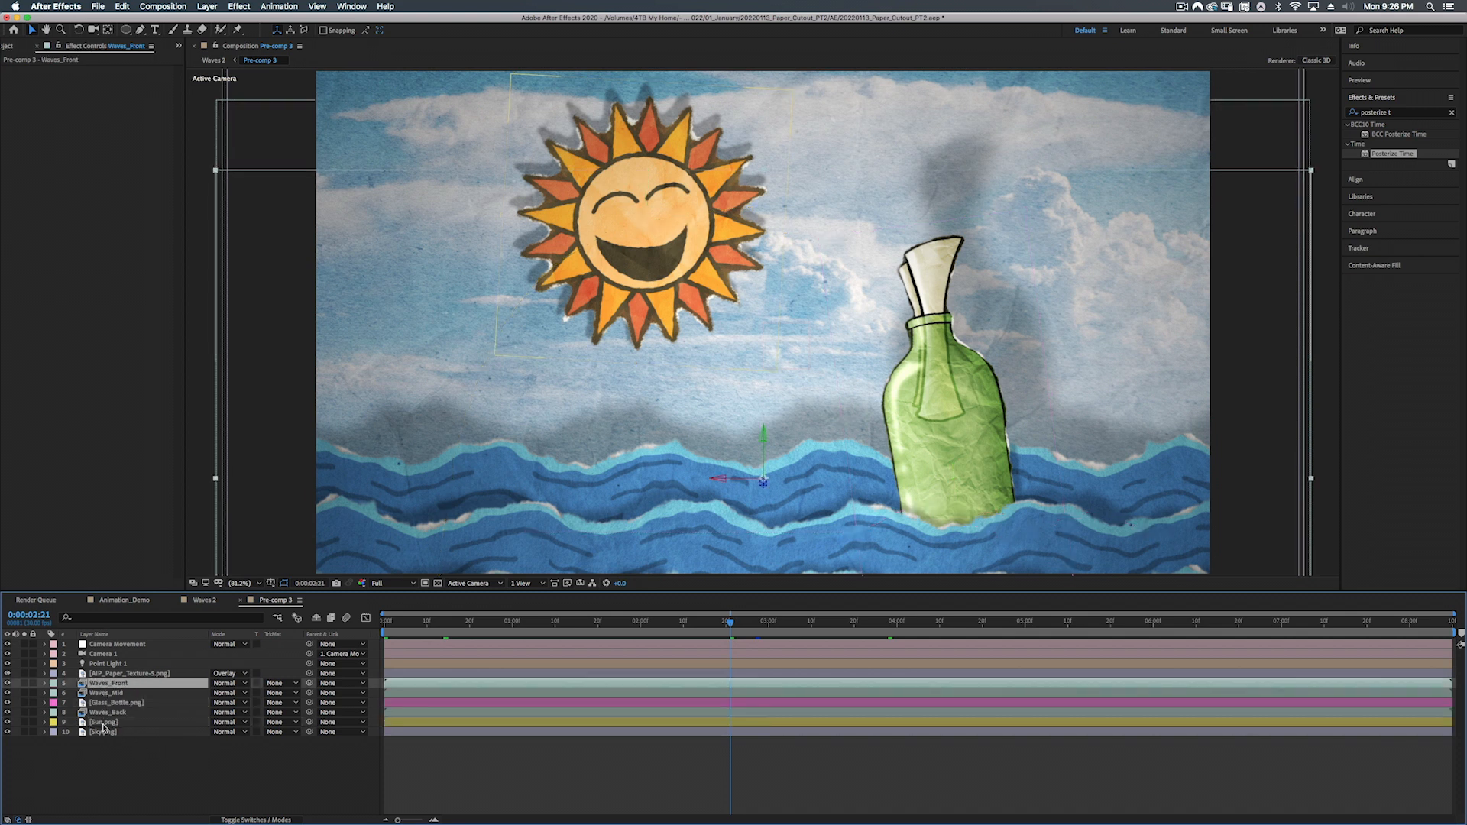
{"action": "left_click", "coordinate": [248, 820]}
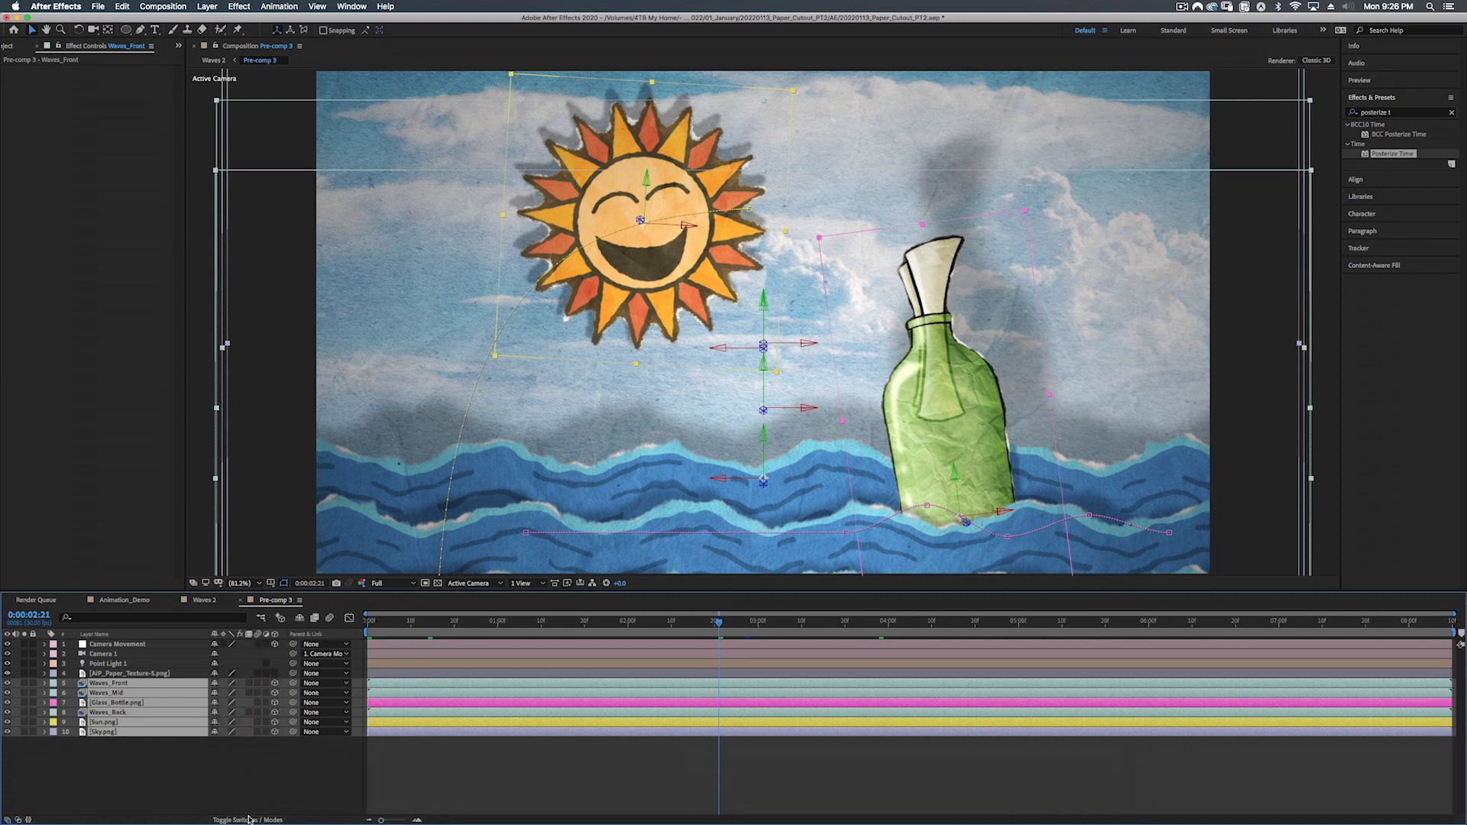
{"action": "left_click", "coordinate": [244, 820]}
{"action": "left_click", "coordinate": [244, 820]}
{"action": "left_click", "coordinate": [258, 687]}
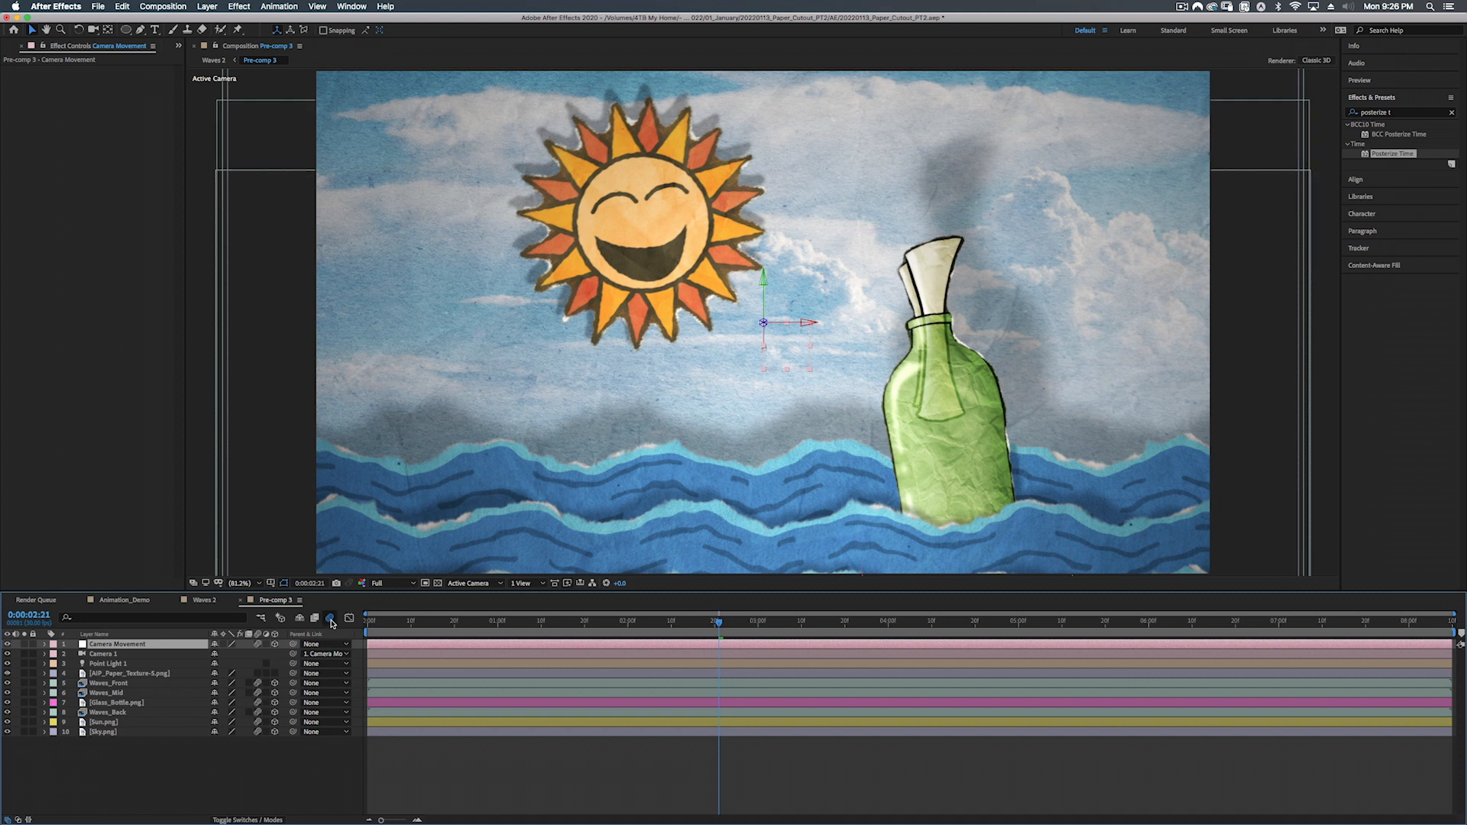
Step: Compare Pre-comp 3 with composition motion blur off and on at 0:00:01:20, leaving it on
{"action": "left_click", "coordinate": [586, 622]}
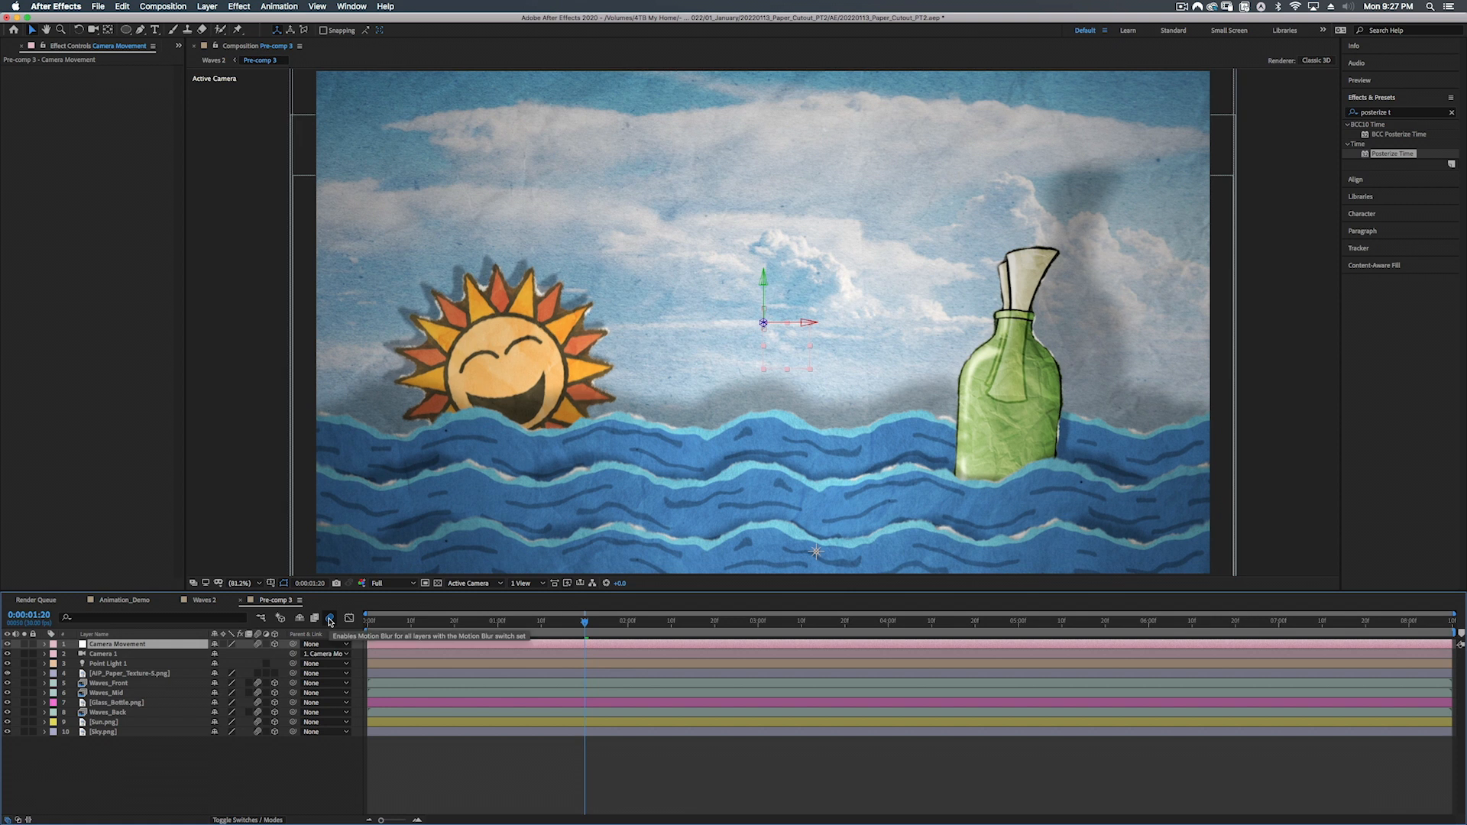
{"action": "left_click", "coordinate": [329, 619]}
{"action": "left_click", "coordinate": [329, 618]}
{"action": "left_click", "coordinate": [330, 619]}
{"action": "left_click", "coordinate": [330, 619]}
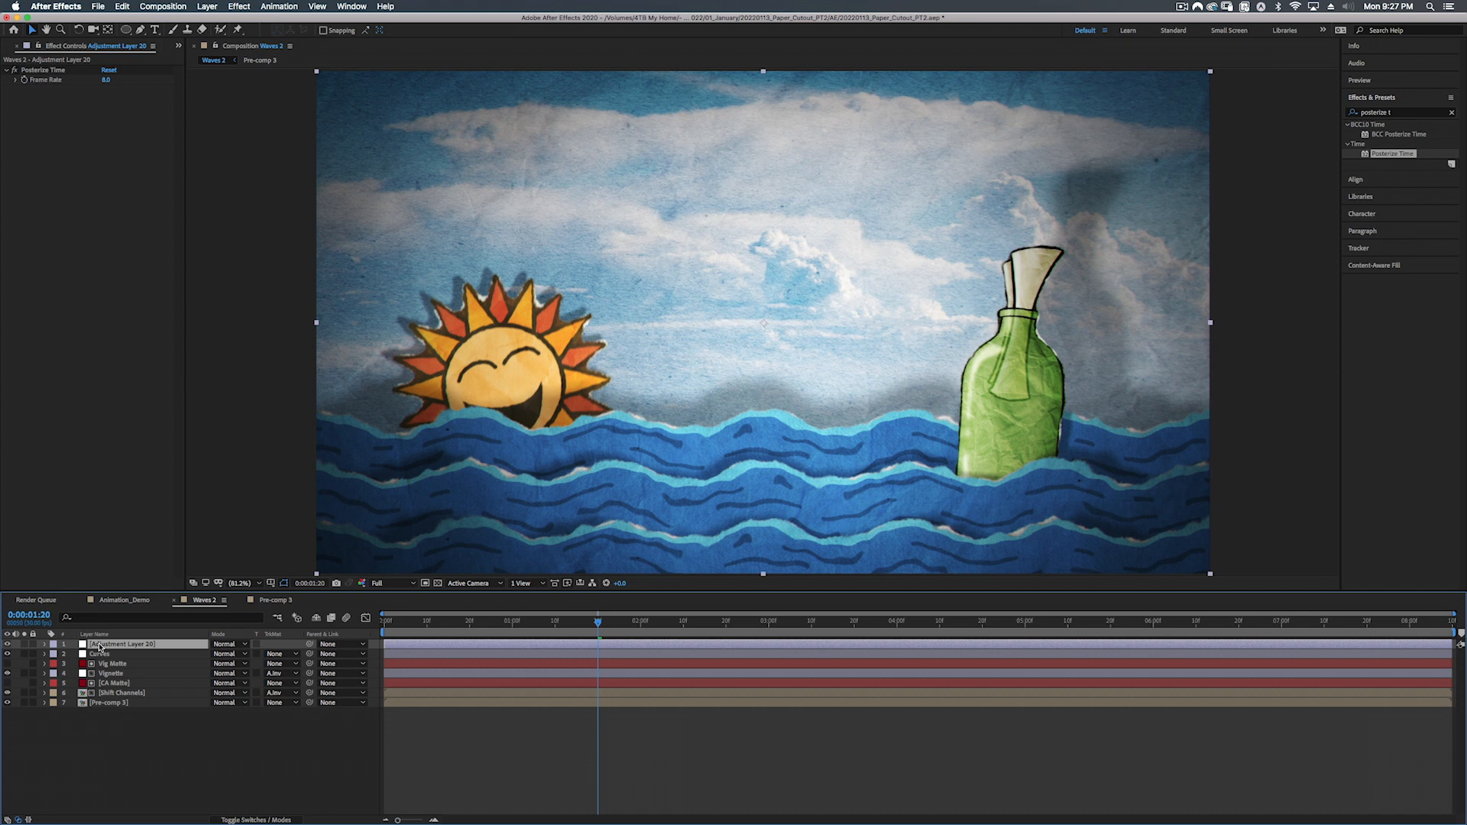
Step: Rename the top adjustment layer in Waves 2 "Posteirze Time"
{"action": "key", "text": "Return"}
{"action": "type", "text": "Posteirze Time"}
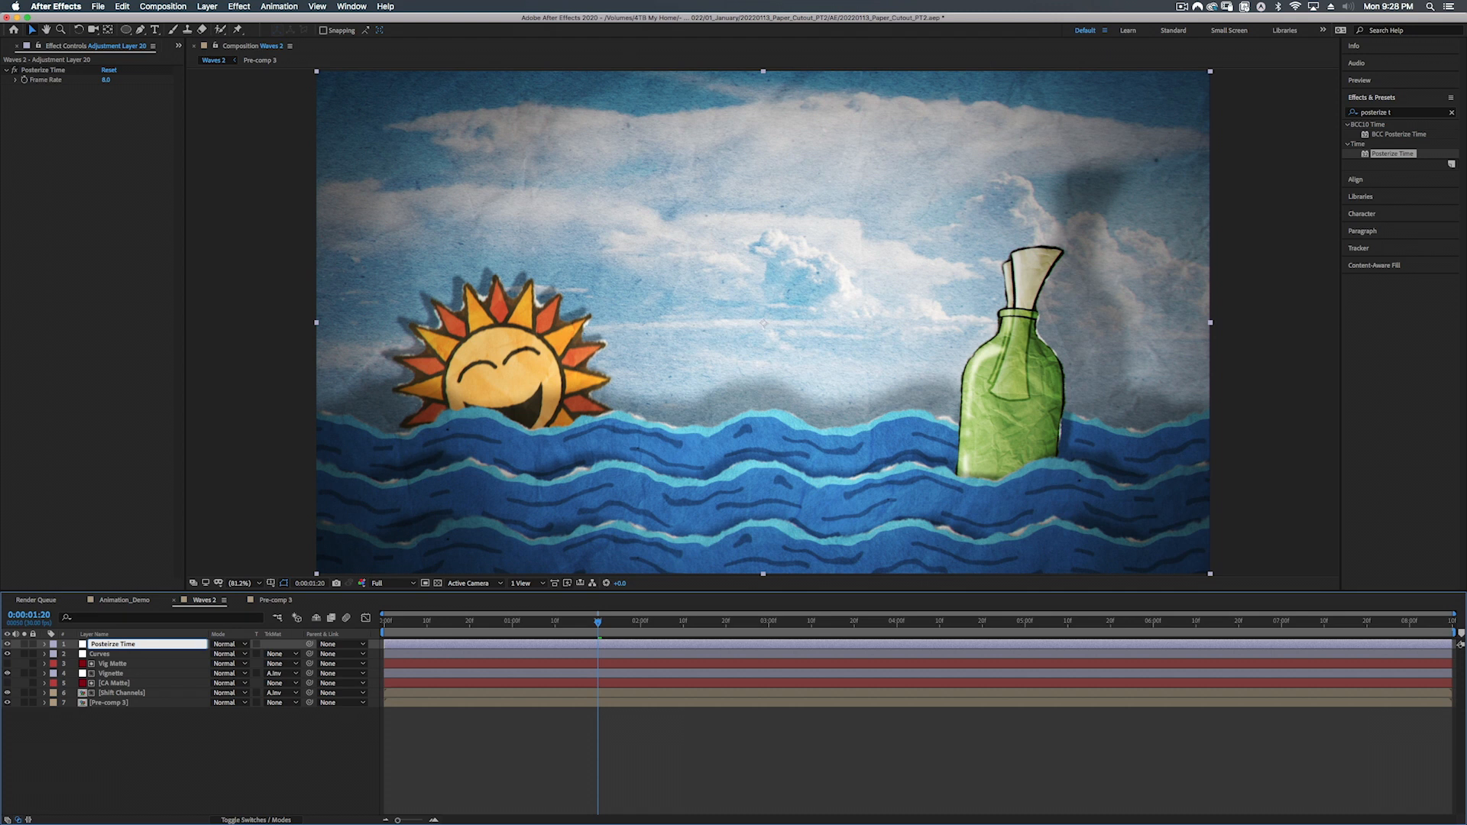
{"action": "key", "text": "Return"}
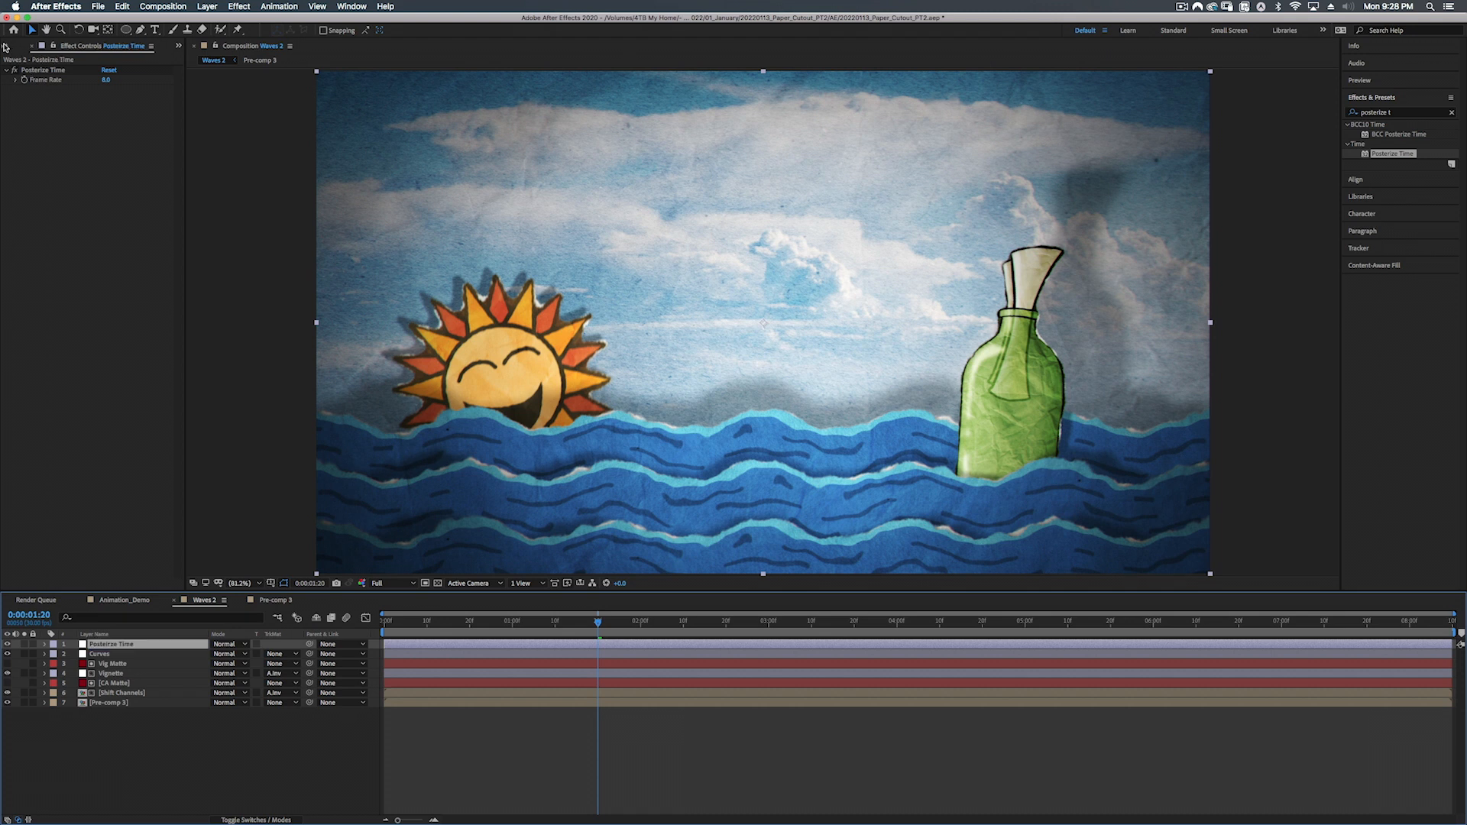
Step: Place the GrainOverlays_FilmNoir_UHD.mp4 clip from the project assets between the Posterize Time and Curves layers
{"action": "left_click", "coordinate": [5, 46]}
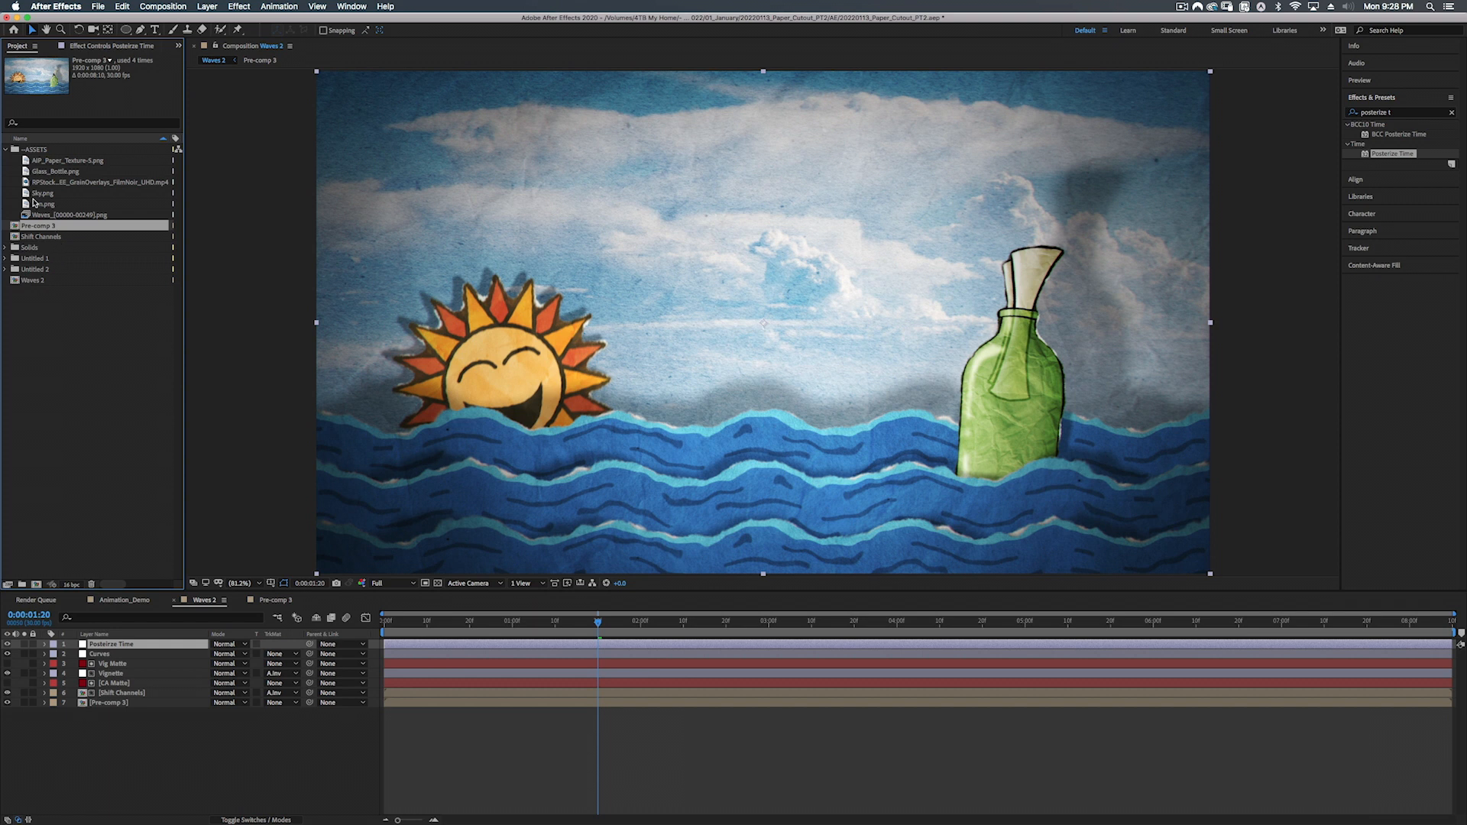
{"action": "left_click_drag", "start_coordinate": [40, 186], "coordinate": [88, 651]}
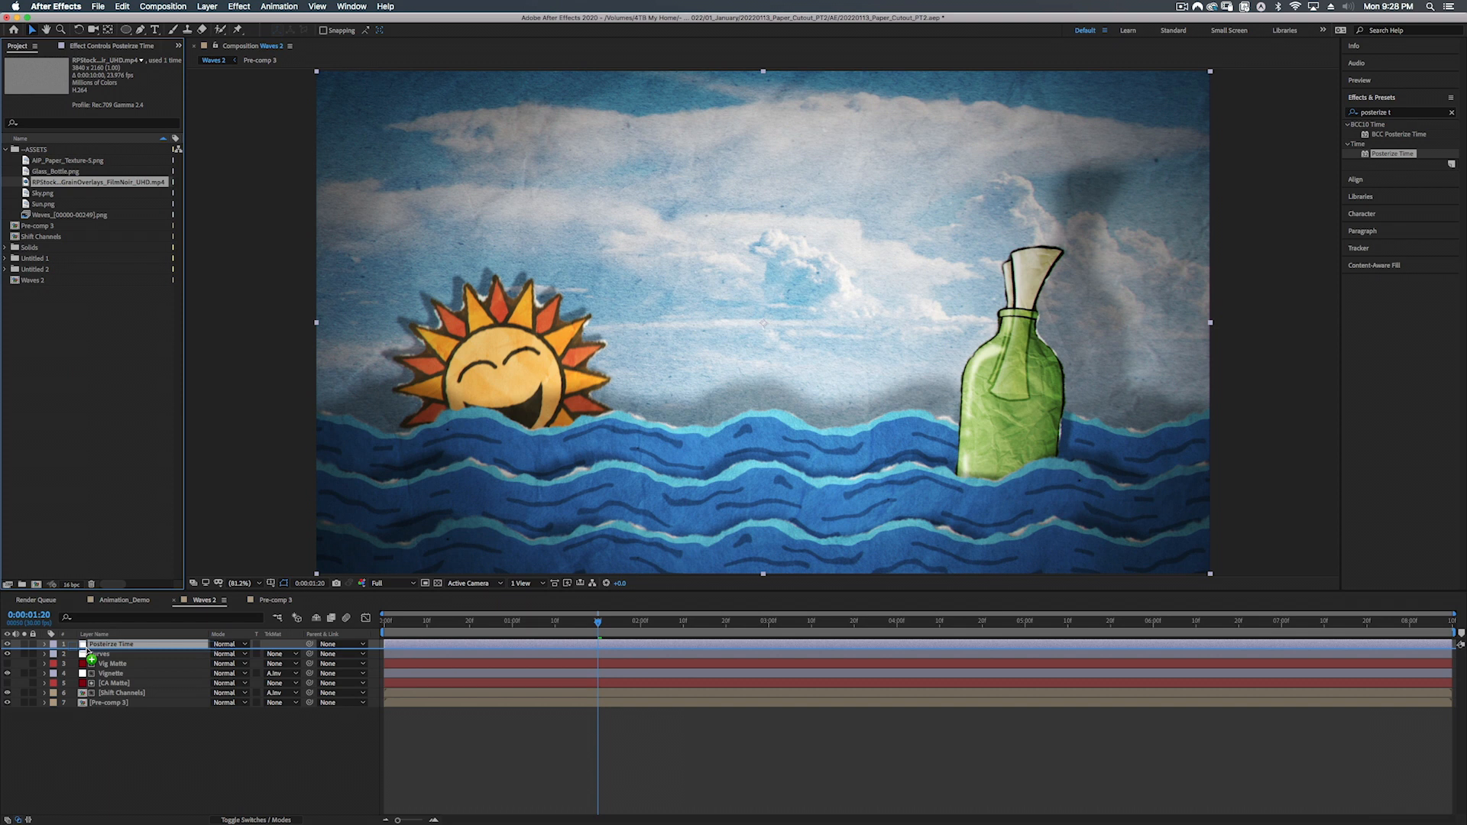
{"action": "left_click_drag", "start_coordinate": [88, 650], "coordinate": [87, 650]}
Step: Examine the film grain clip's size against the frame and its texture up close
{"action": "key", "text": "comma"}
{"action": "key", "text": "comma"}
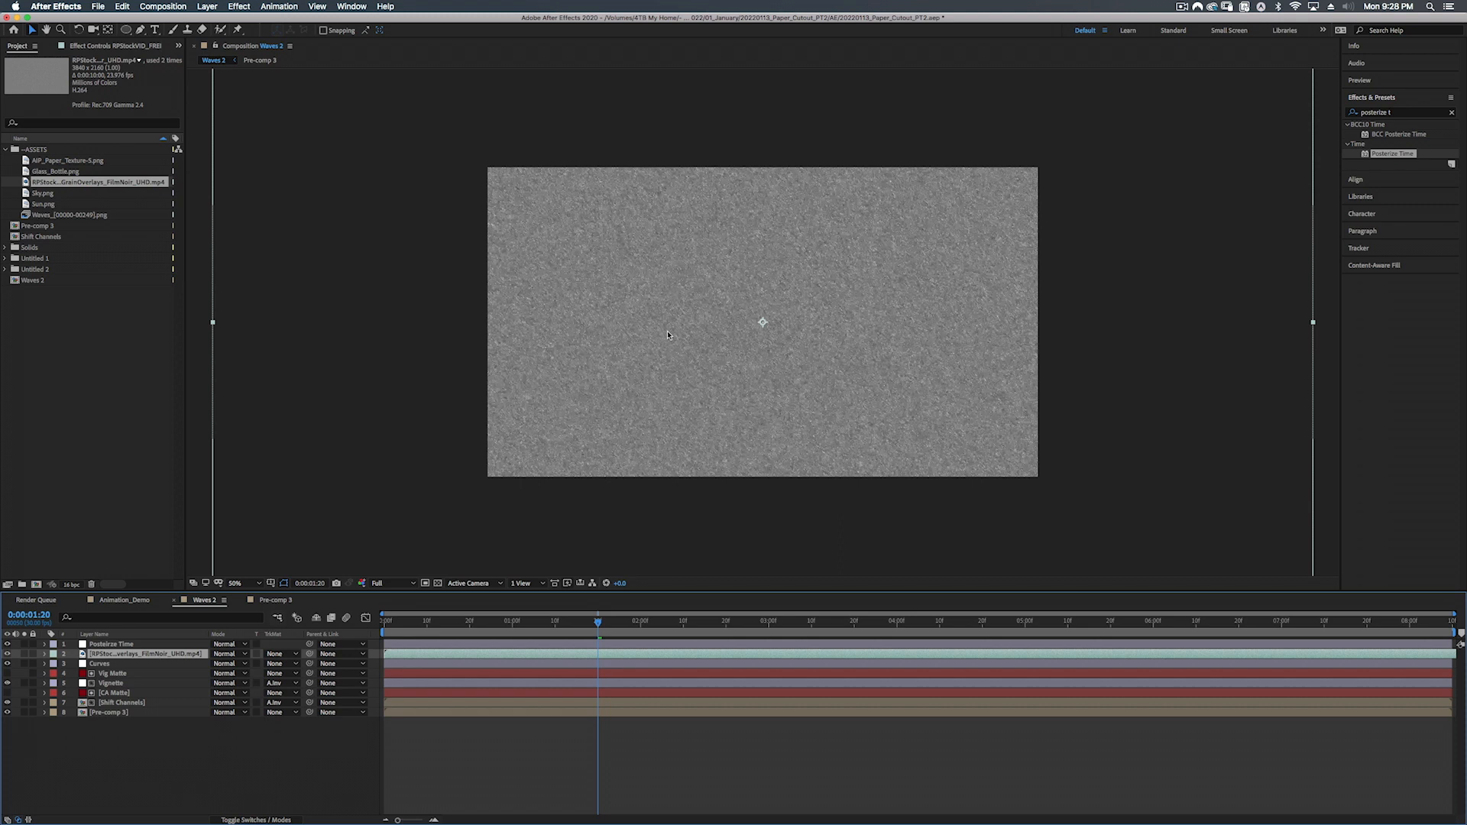
{"action": "key", "text": "period"}
{"action": "key", "text": "period"}
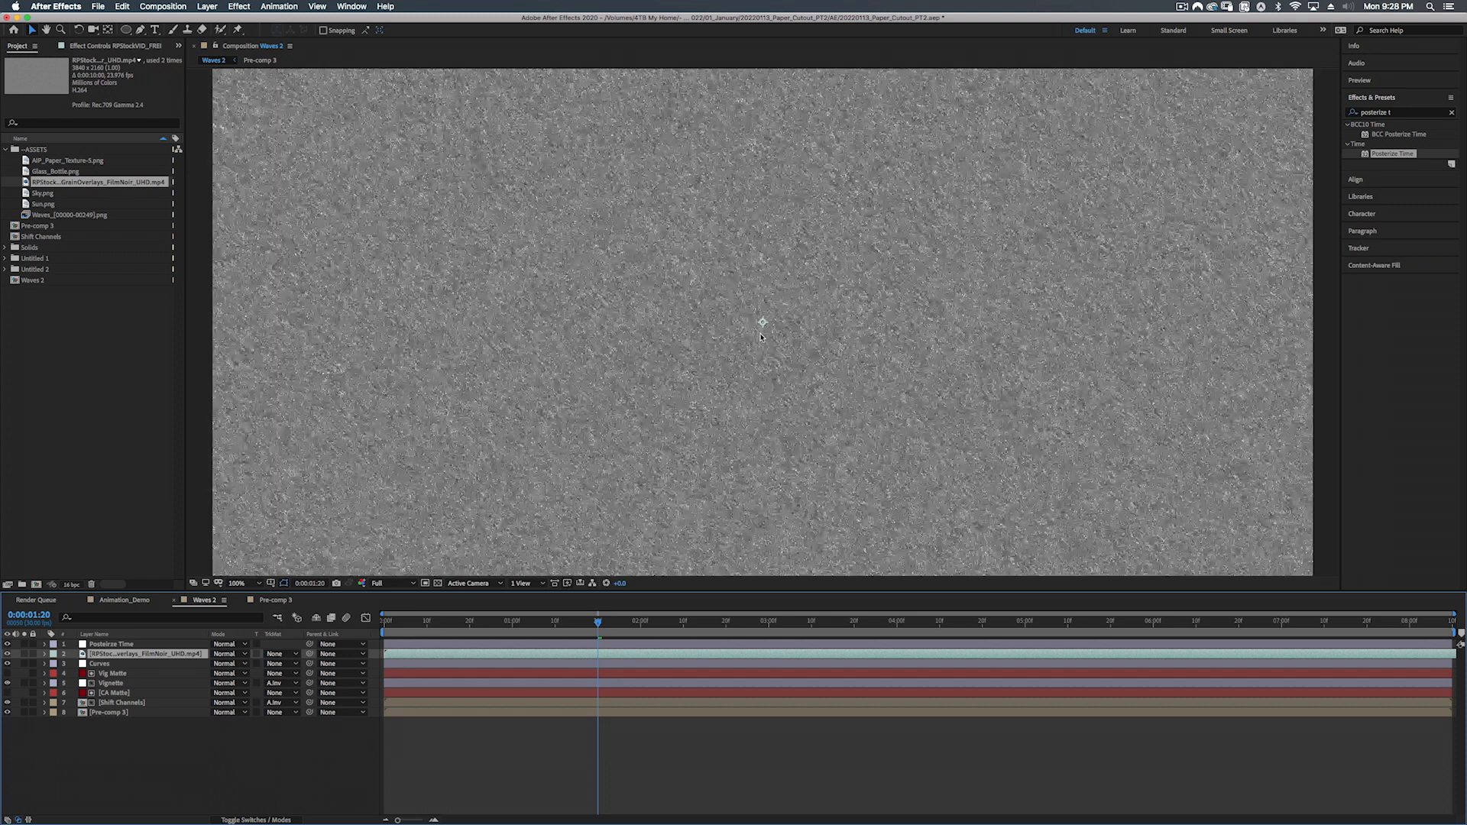
{"action": "key", "text": "period"}
{"action": "key", "text": "period"}
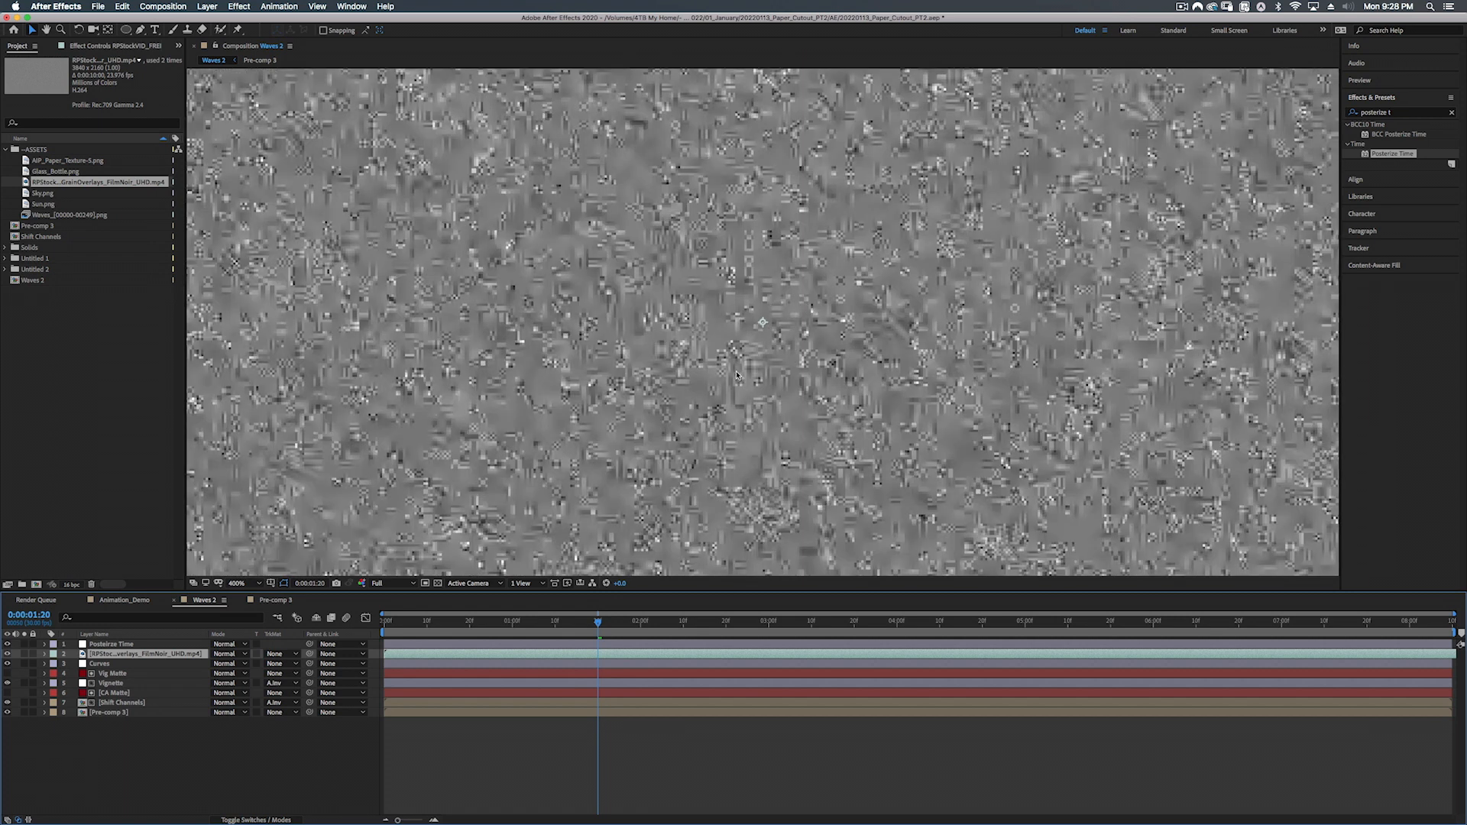
{"action": "key", "text": "comma"}
{"action": "key", "text": "comma"}
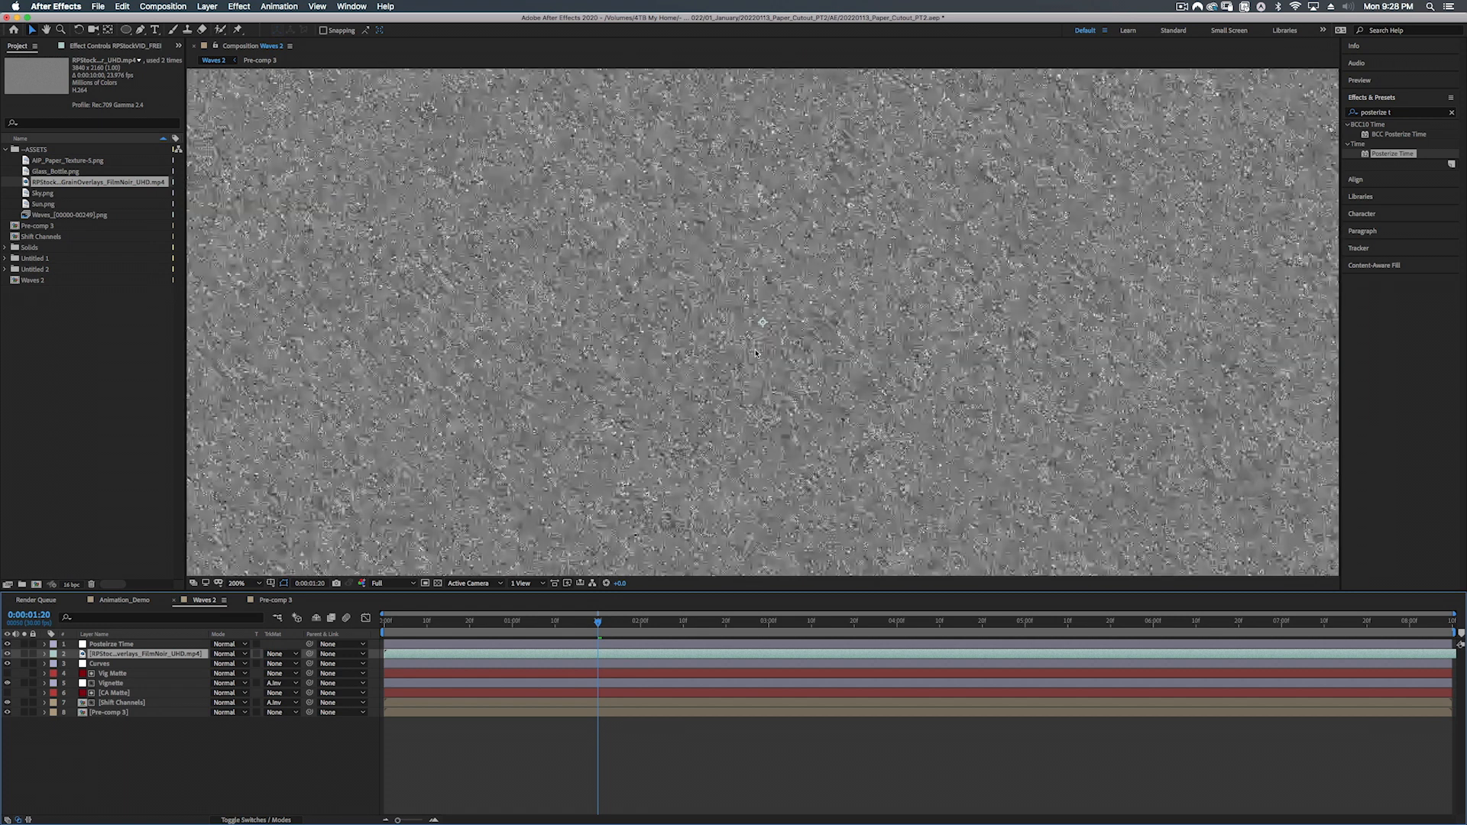
{"action": "key", "text": "comma"}
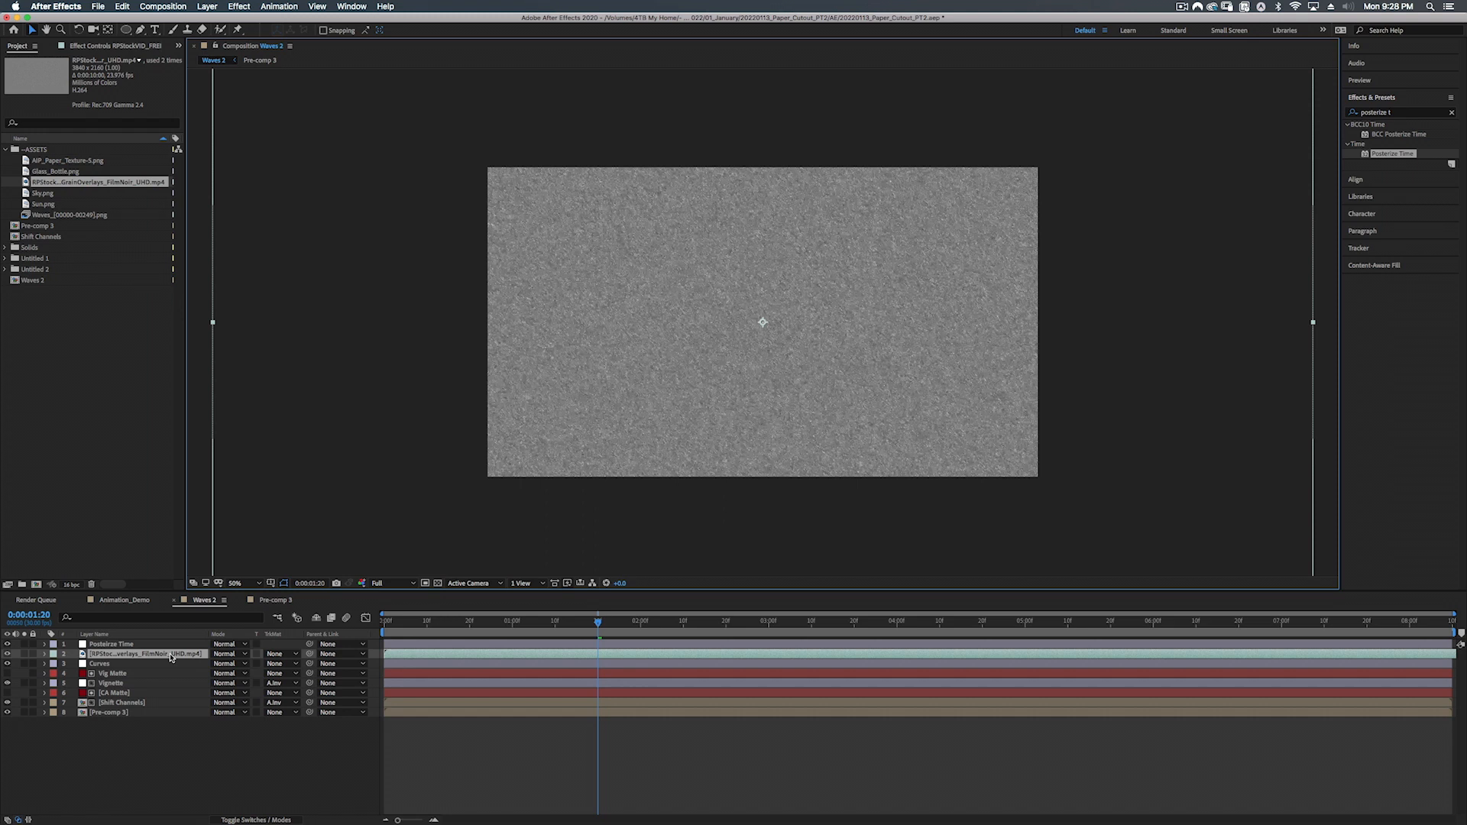
Step: Set the film grain layer's Scale to 50% so it fits the frame
{"action": "key", "text": "s"}
{"action": "left_click", "coordinate": [230, 663]}
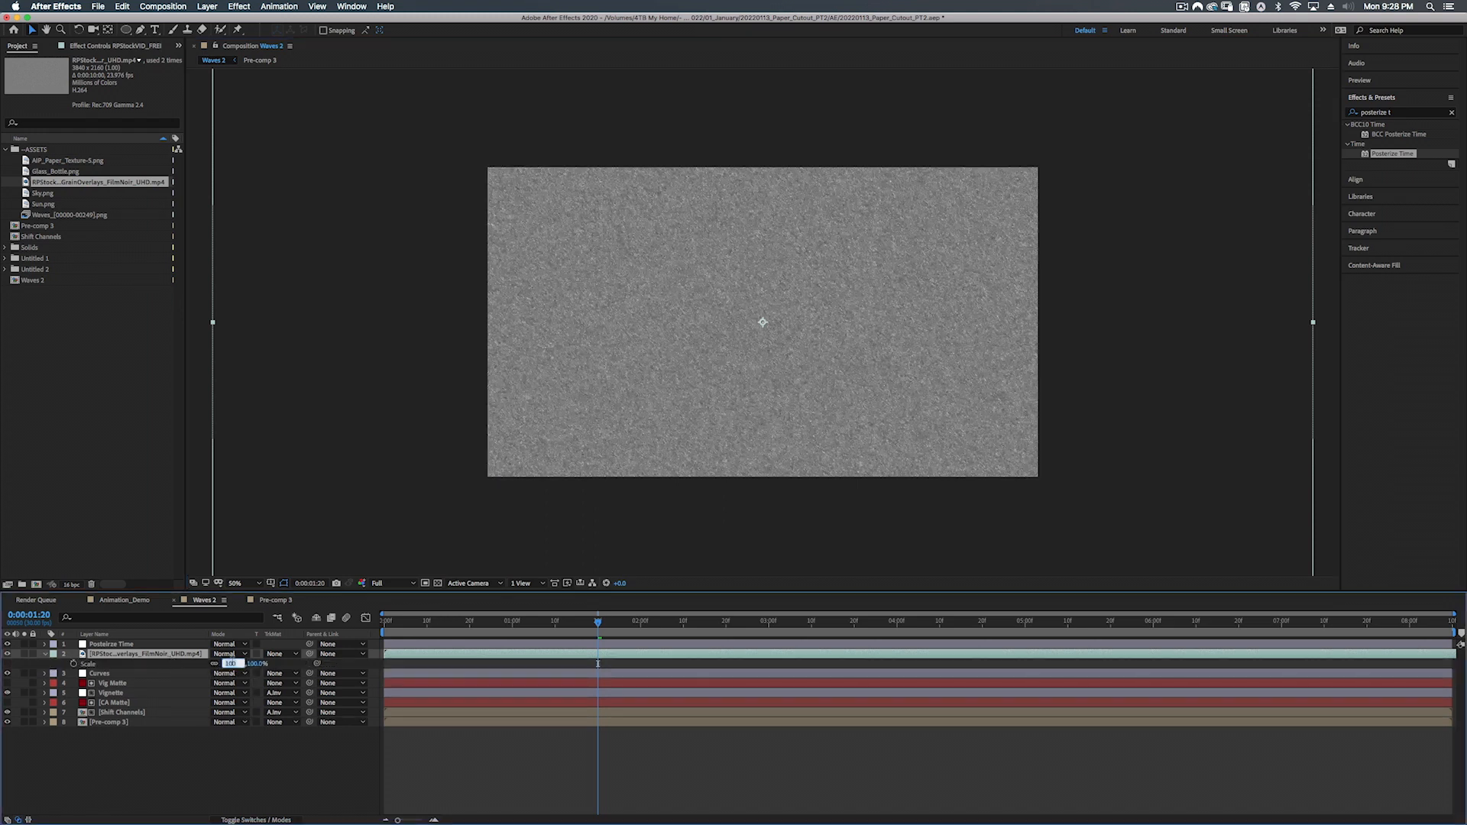
{"action": "type", "text": "50"}
{"action": "key", "text": "Return"}
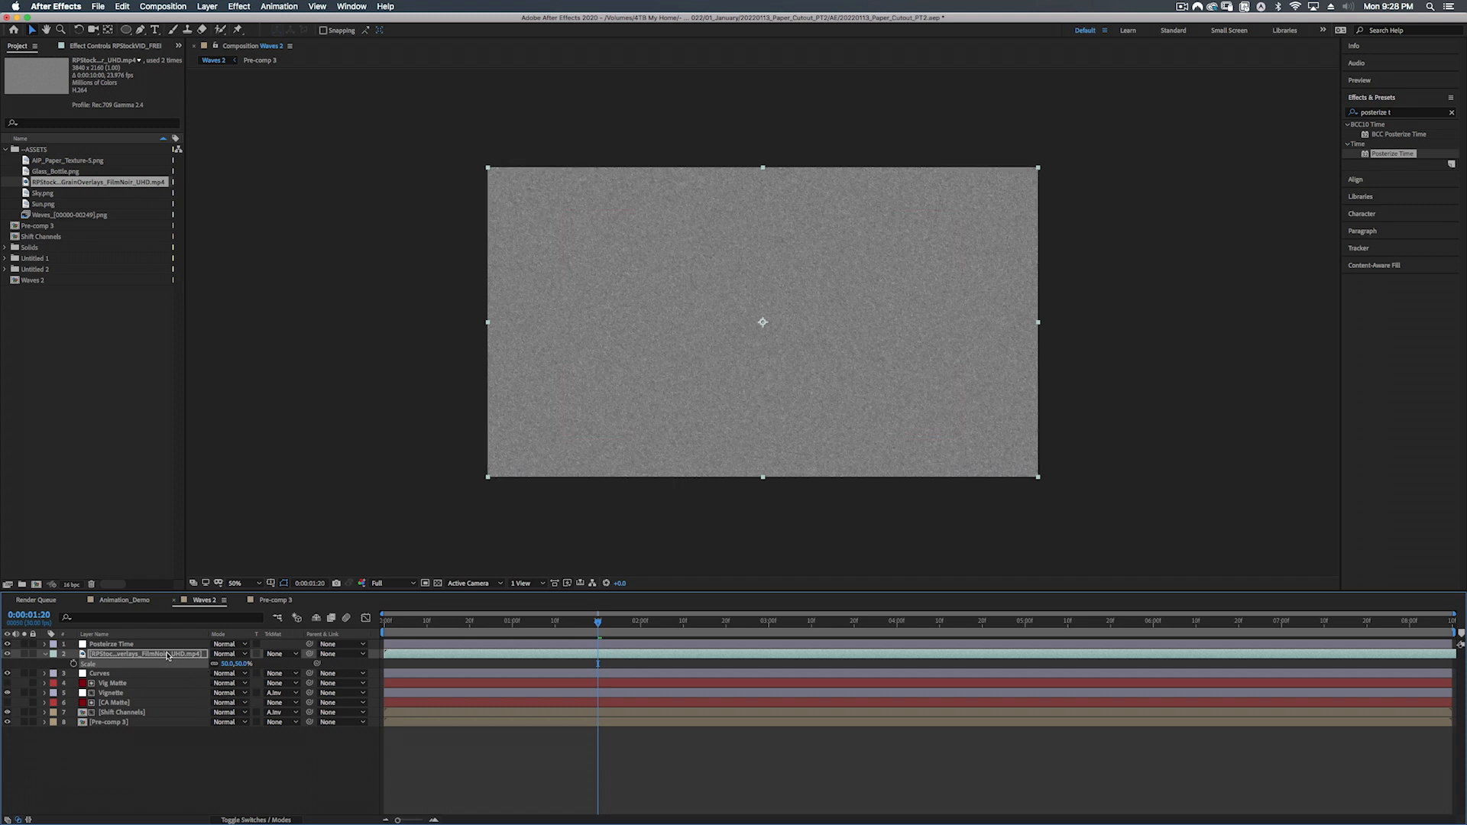
Step: Set the film grain layer's blend mode to Overlay and preview the scene from the first frame
{"action": "left_click", "coordinate": [233, 654]}
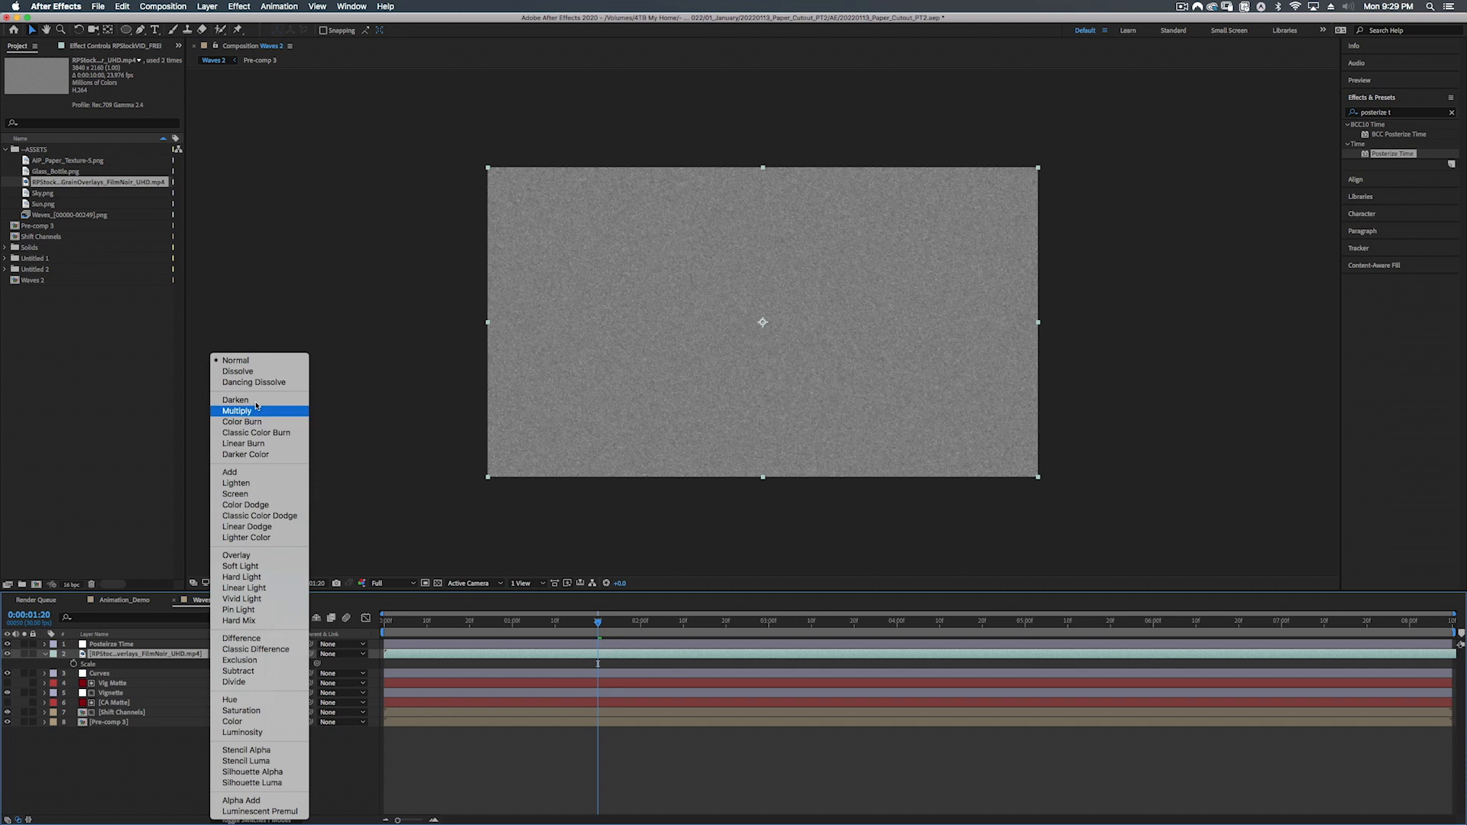
{"action": "left_click", "coordinate": [239, 555]}
{"action": "left_click_drag", "start_coordinate": [555, 622], "coordinate": [370, 618]}
{"action": "key", "text": "space"}
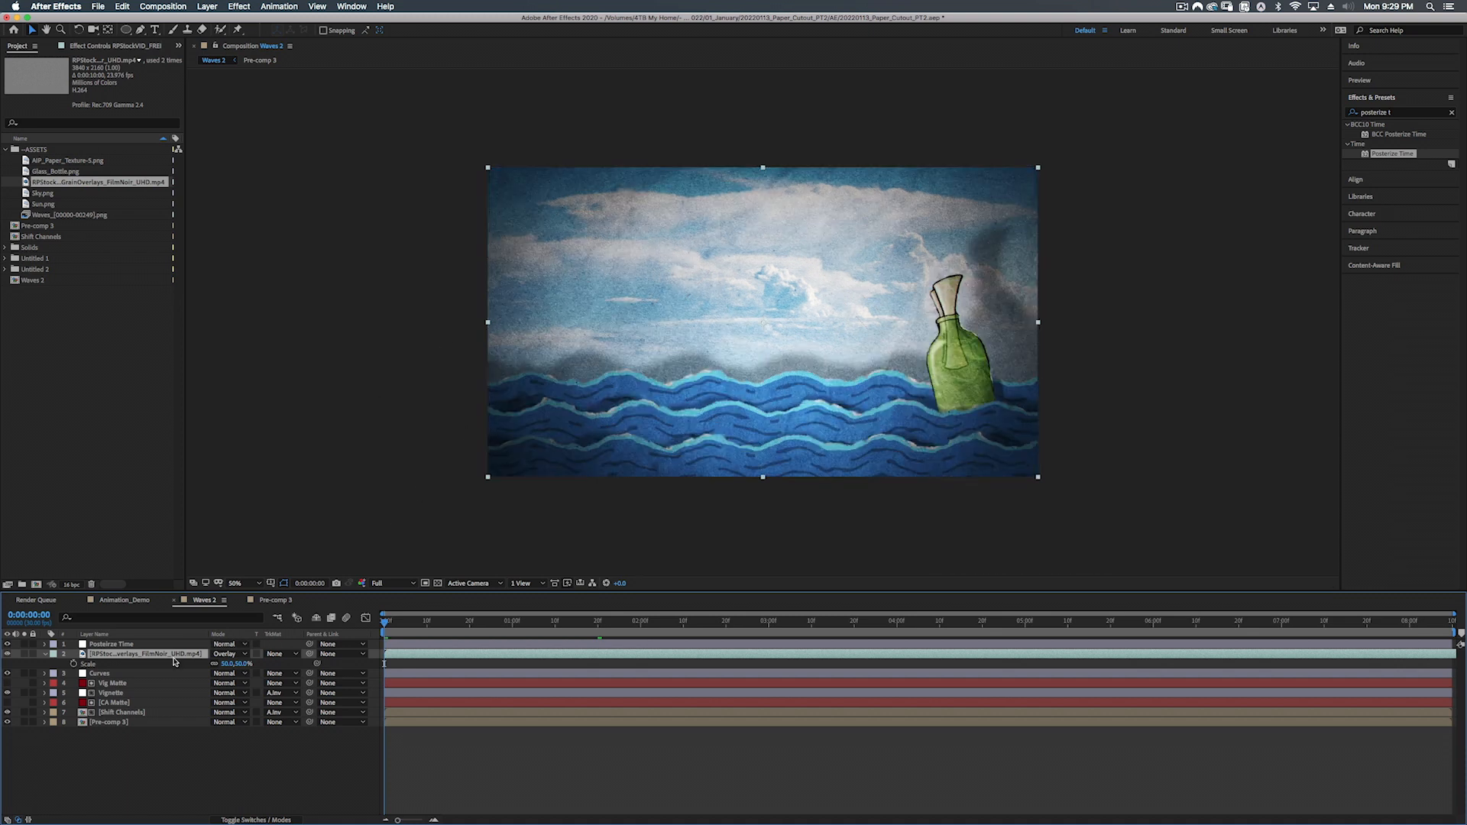
Step: Set the film grain layer's Opacity to 40%
{"action": "key", "text": "t"}
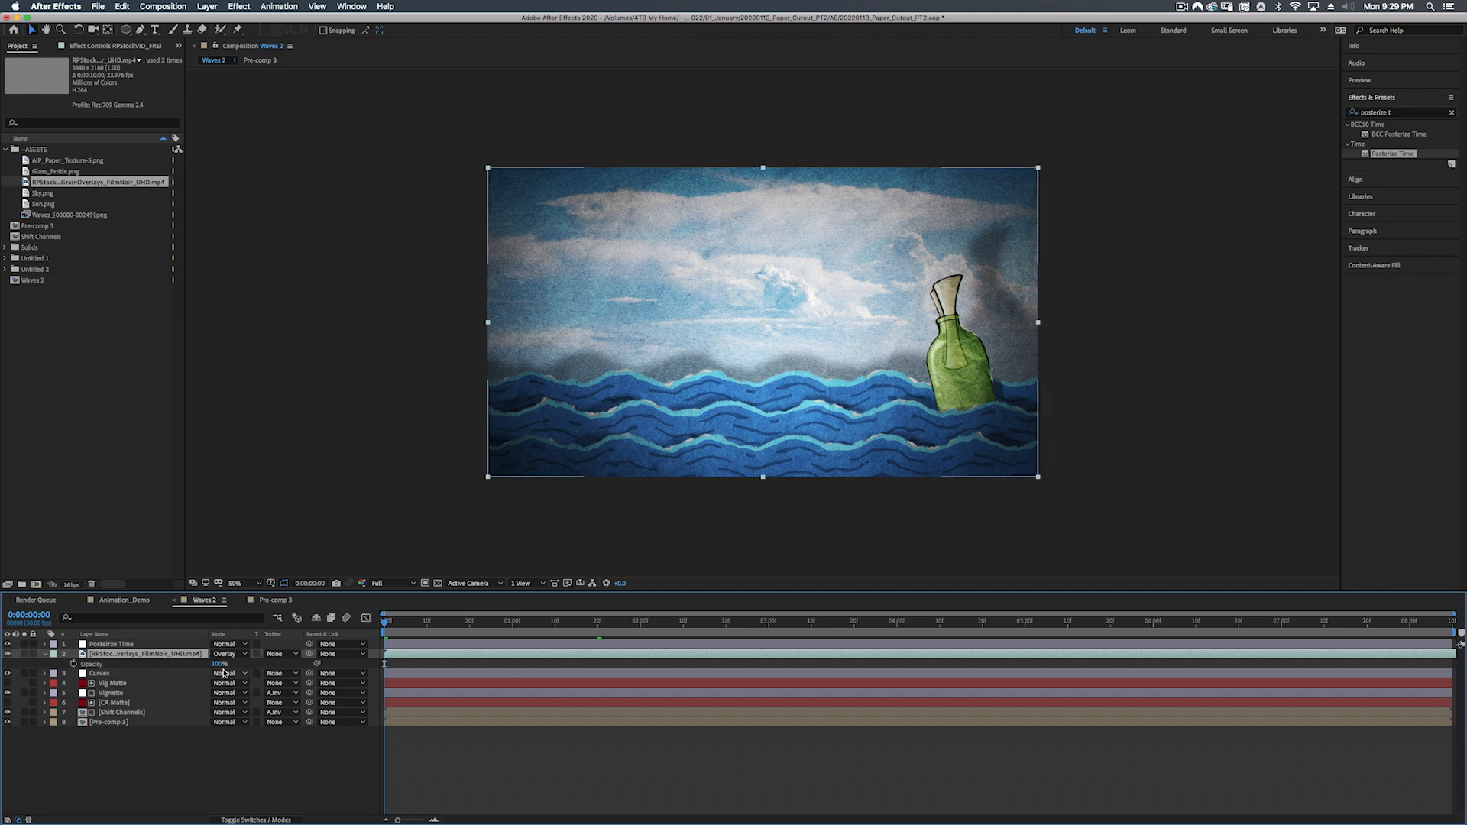
{"action": "left_click_drag", "start_coordinate": [217, 664], "coordinate": [210, 693]}
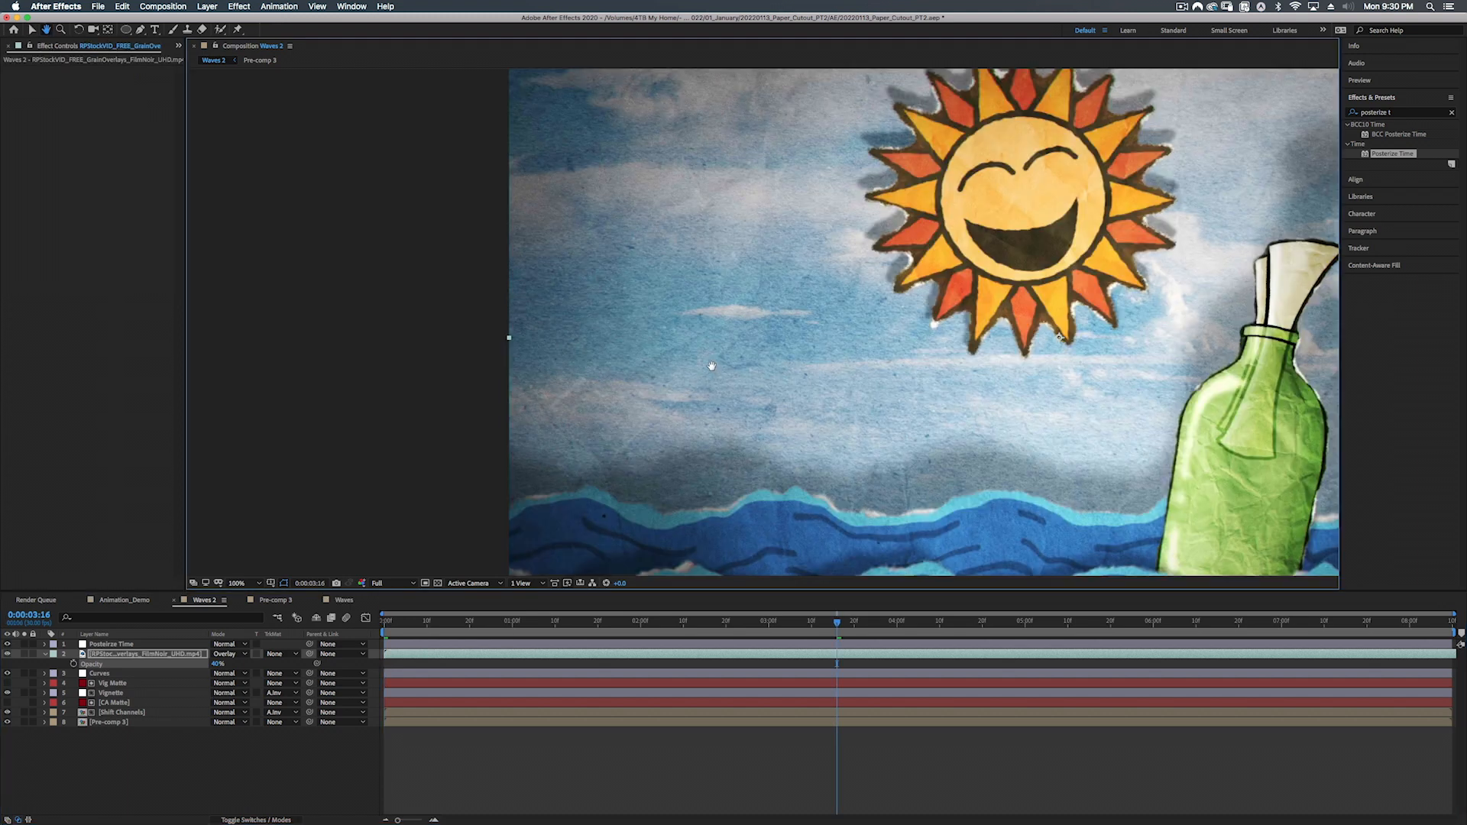
Step: Examine the left and right edges of the composition up close for gaps or fringing at the frame border
{"action": "scroll", "coordinate": [541, 260], "scroll_direction": "up", "scroll_amount": 3}
{"action": "key", "text": "space"}
{"action": "left_click_drag", "start_coordinate": [541, 261], "coordinate": [832, 370]}
{"action": "left_click_drag", "start_coordinate": [698, 257], "coordinate": [713, 335]}
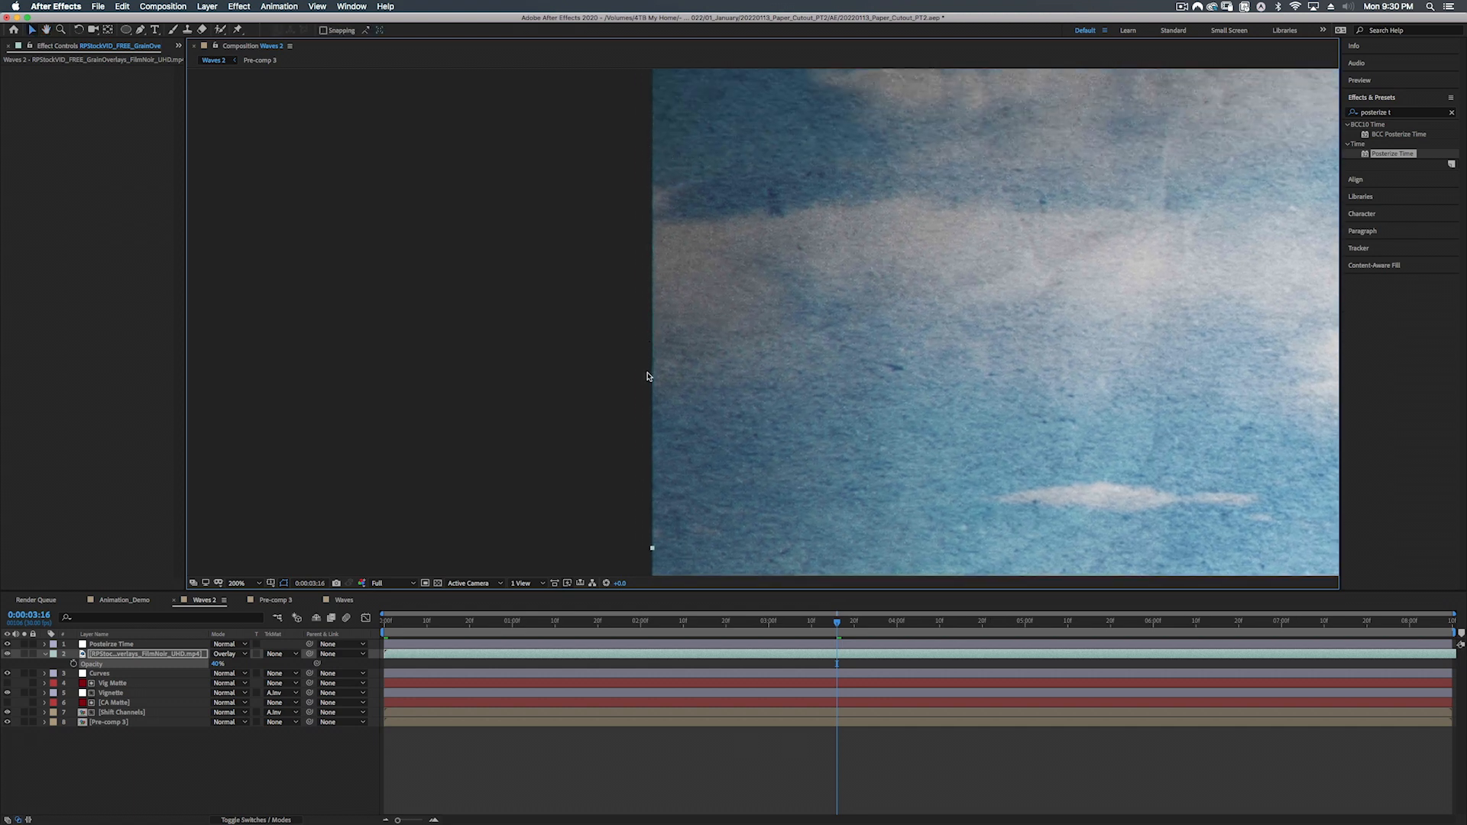
{"action": "left_click_drag", "start_coordinate": [1022, 408], "coordinate": [423, 364]}
{"action": "left_click_drag", "start_coordinate": [900, 301], "coordinate": [441, 298]}
{"action": "left_click_drag", "start_coordinate": [1295, 280], "coordinate": [444, 284]}
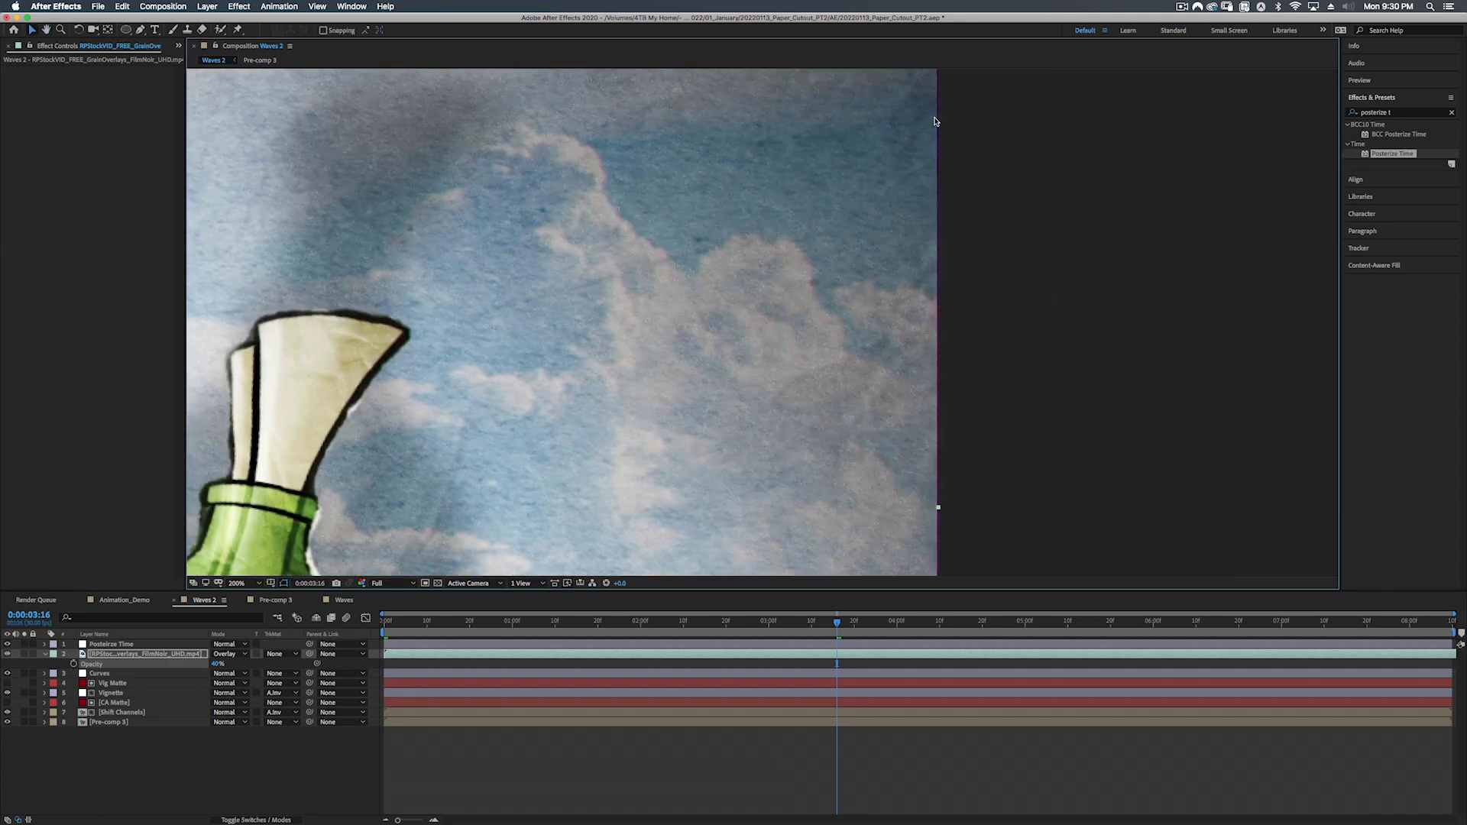
{"action": "scroll", "coordinate": [429, 404], "scroll_direction": "down", "scroll_amount": 1}
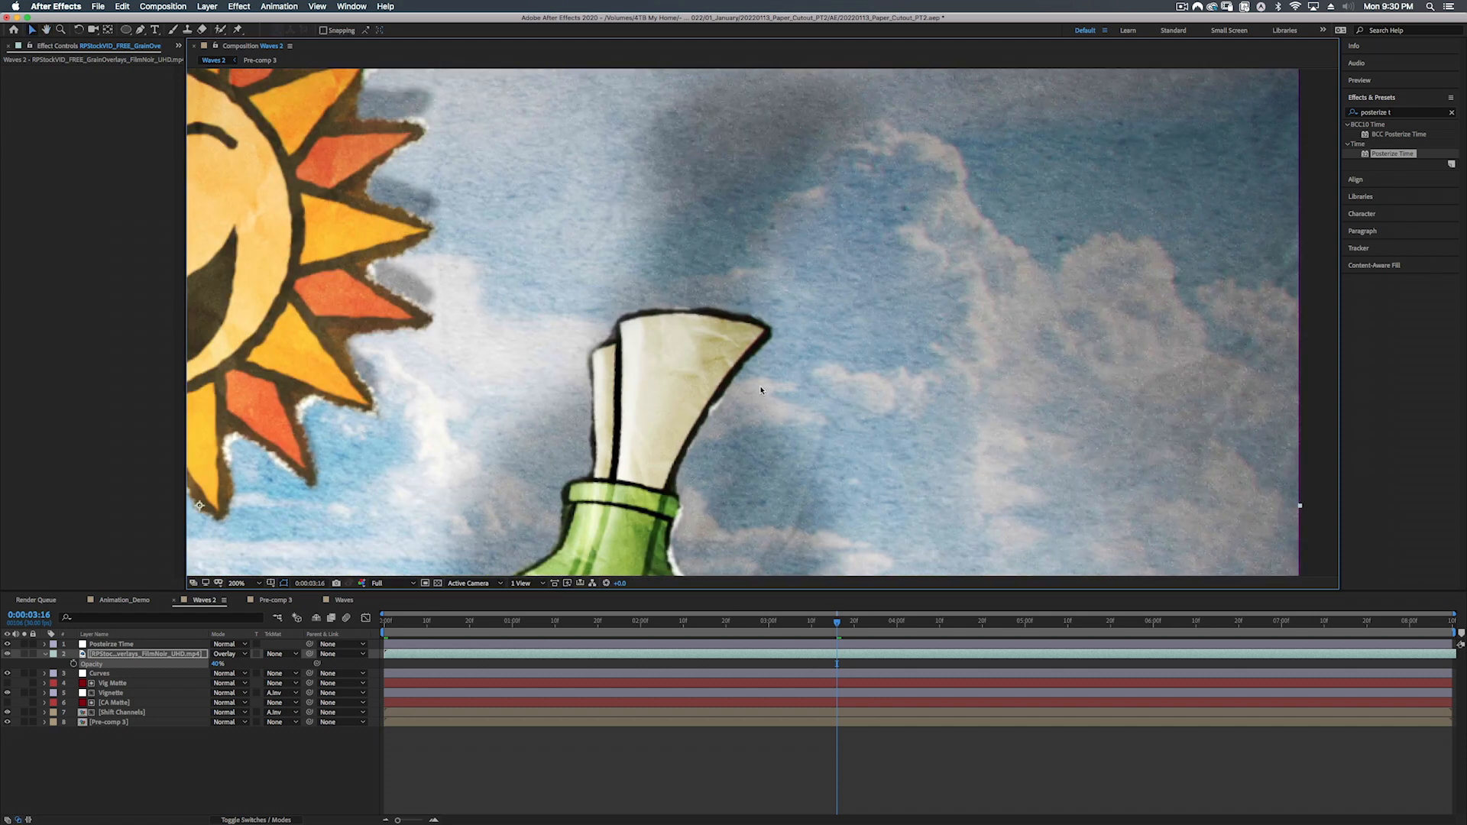
{"action": "scroll", "coordinate": [726, 386], "scroll_direction": "down", "scroll_amount": 1}
{"action": "scroll", "coordinate": [513, 385], "scroll_direction": "down", "scroll_amount": 1}
{"action": "key", "text": "v"}
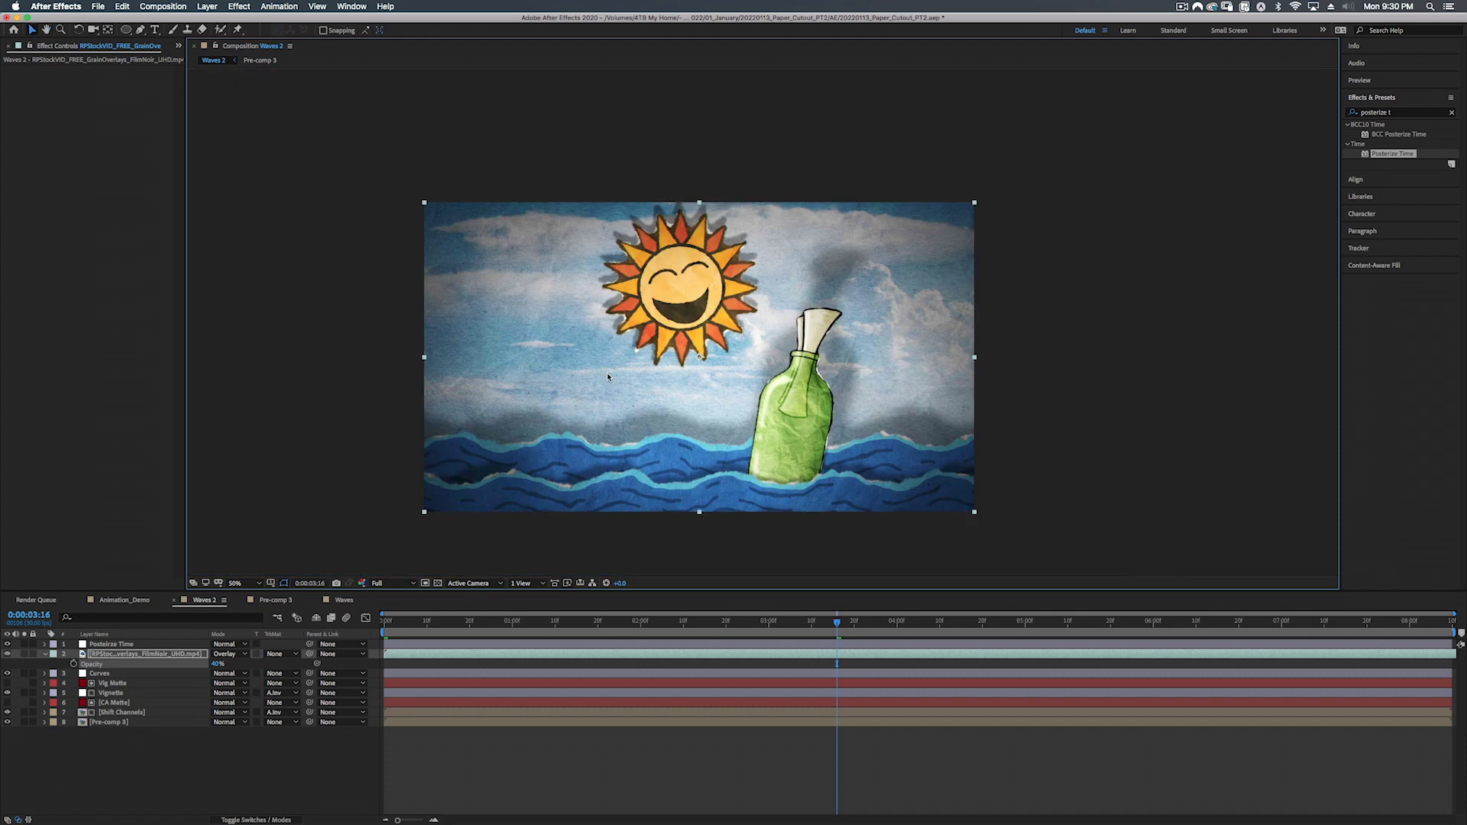
Step: Add a new adjustment layer above the Posterize Time layer
{"action": "left_click", "coordinate": [117, 645]}
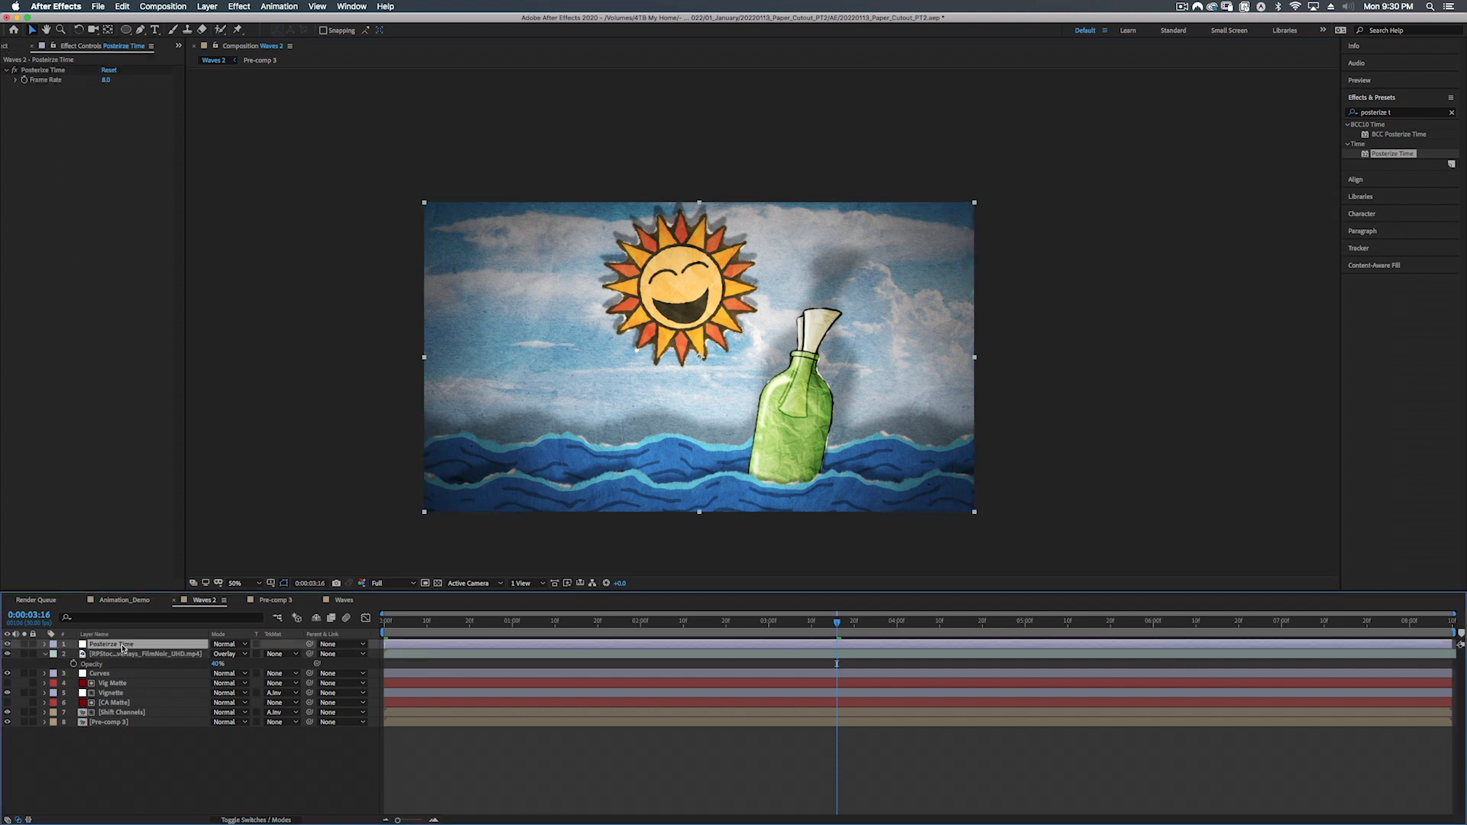
{"action": "right_click", "coordinate": [138, 764]}
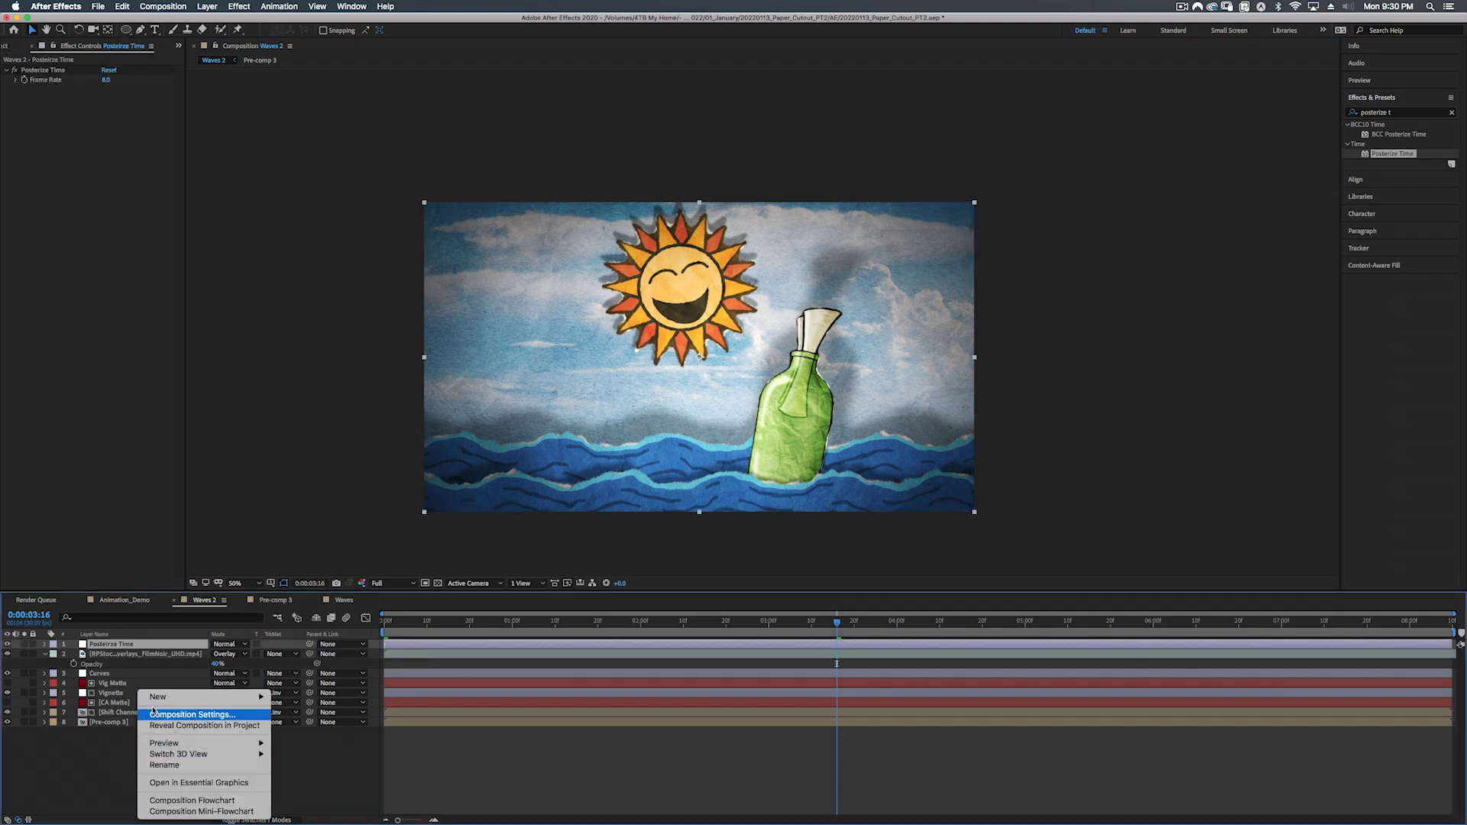
{"action": "mouse_move", "coordinate": [198, 697]}
{"action": "left_click", "coordinate": [314, 779]}
Step: Find the Transform effect by searching for "transf" and apply it to the new adjustment layer
{"action": "left_click", "coordinate": [1400, 113]}
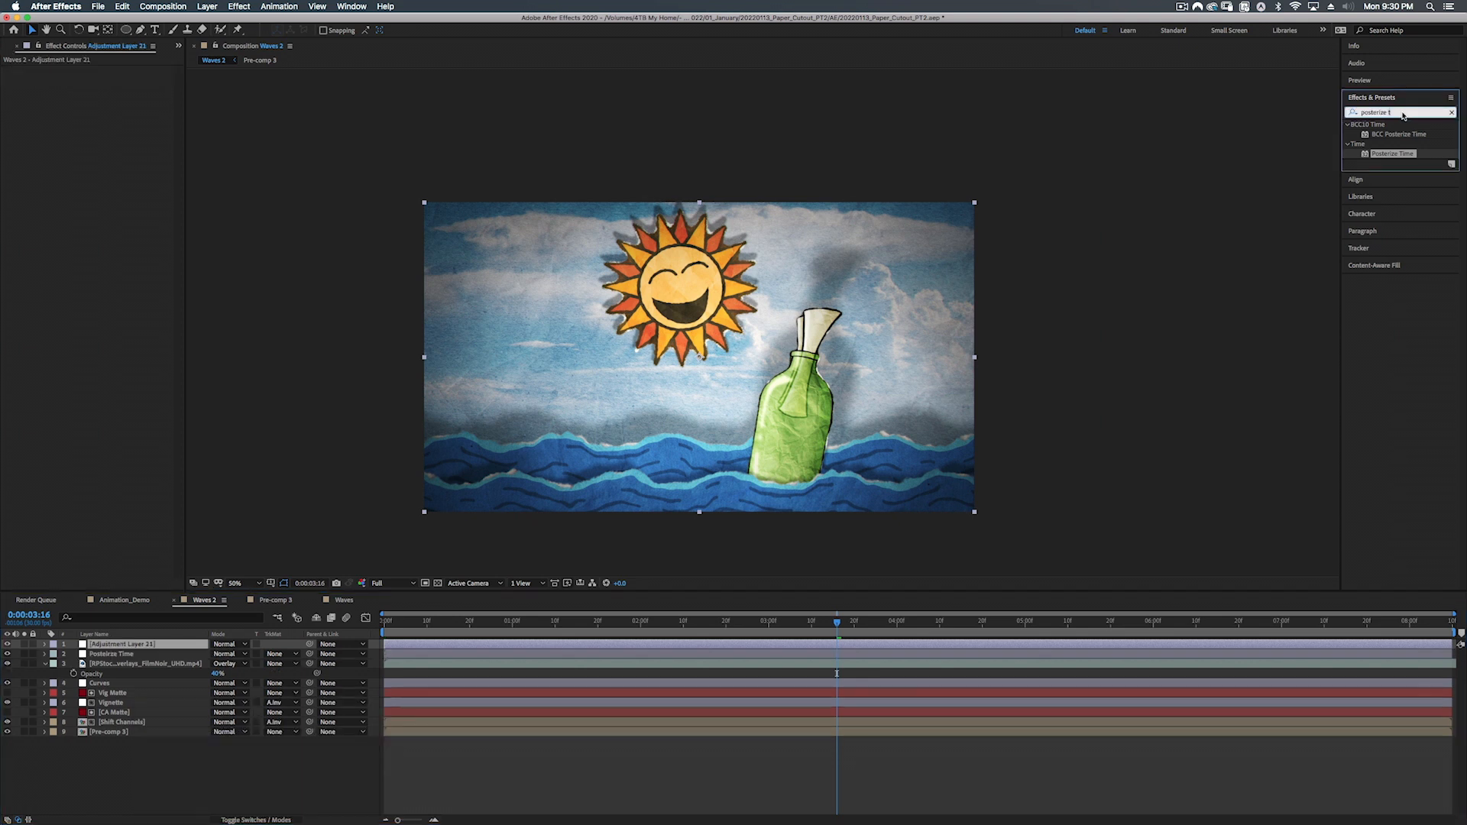
{"action": "key", "text": "super+a"}
{"action": "type", "text": "transf"}
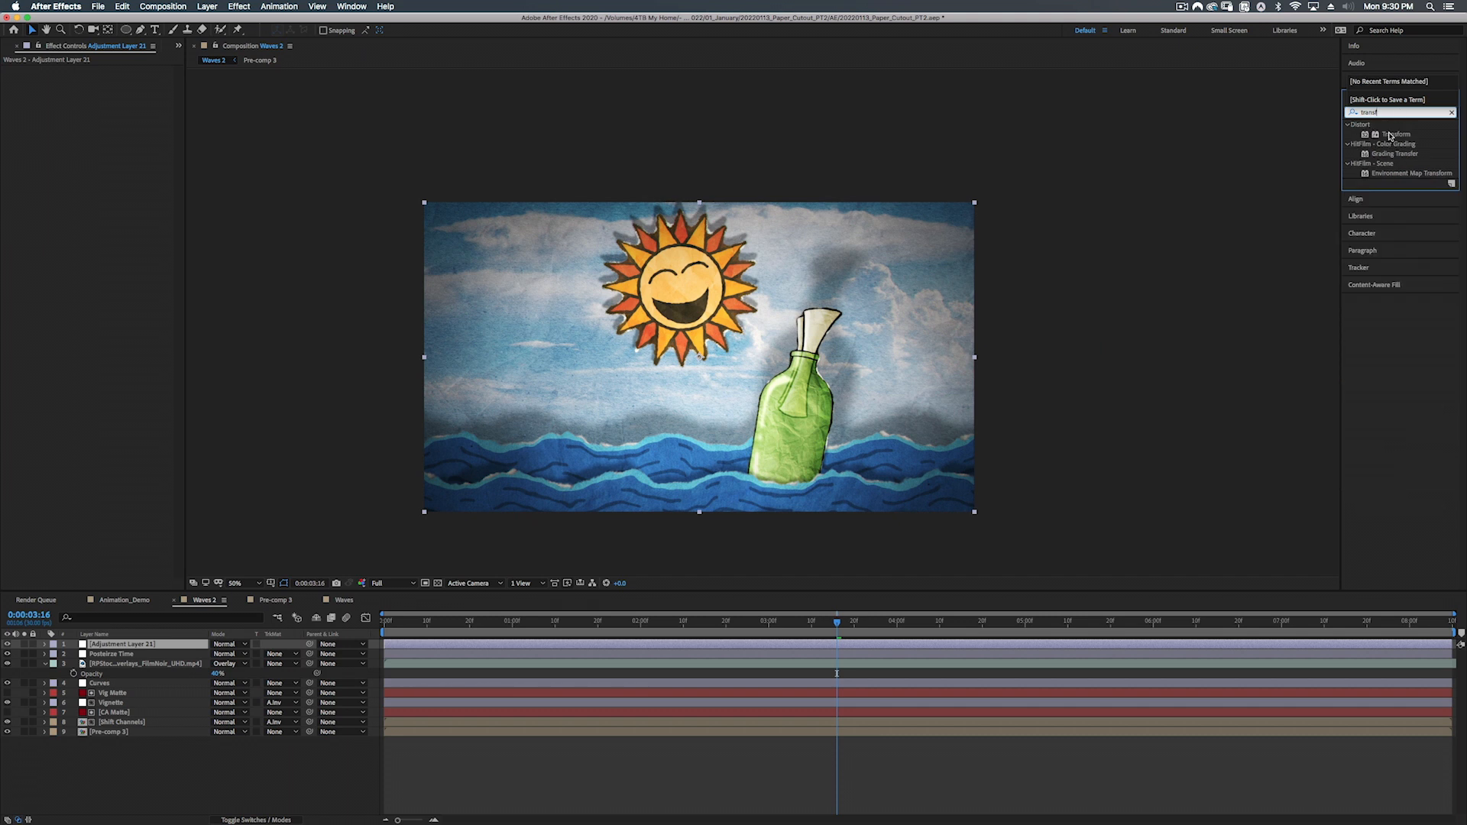
{"action": "left_click_drag", "start_coordinate": [1389, 135], "coordinate": [177, 646]}
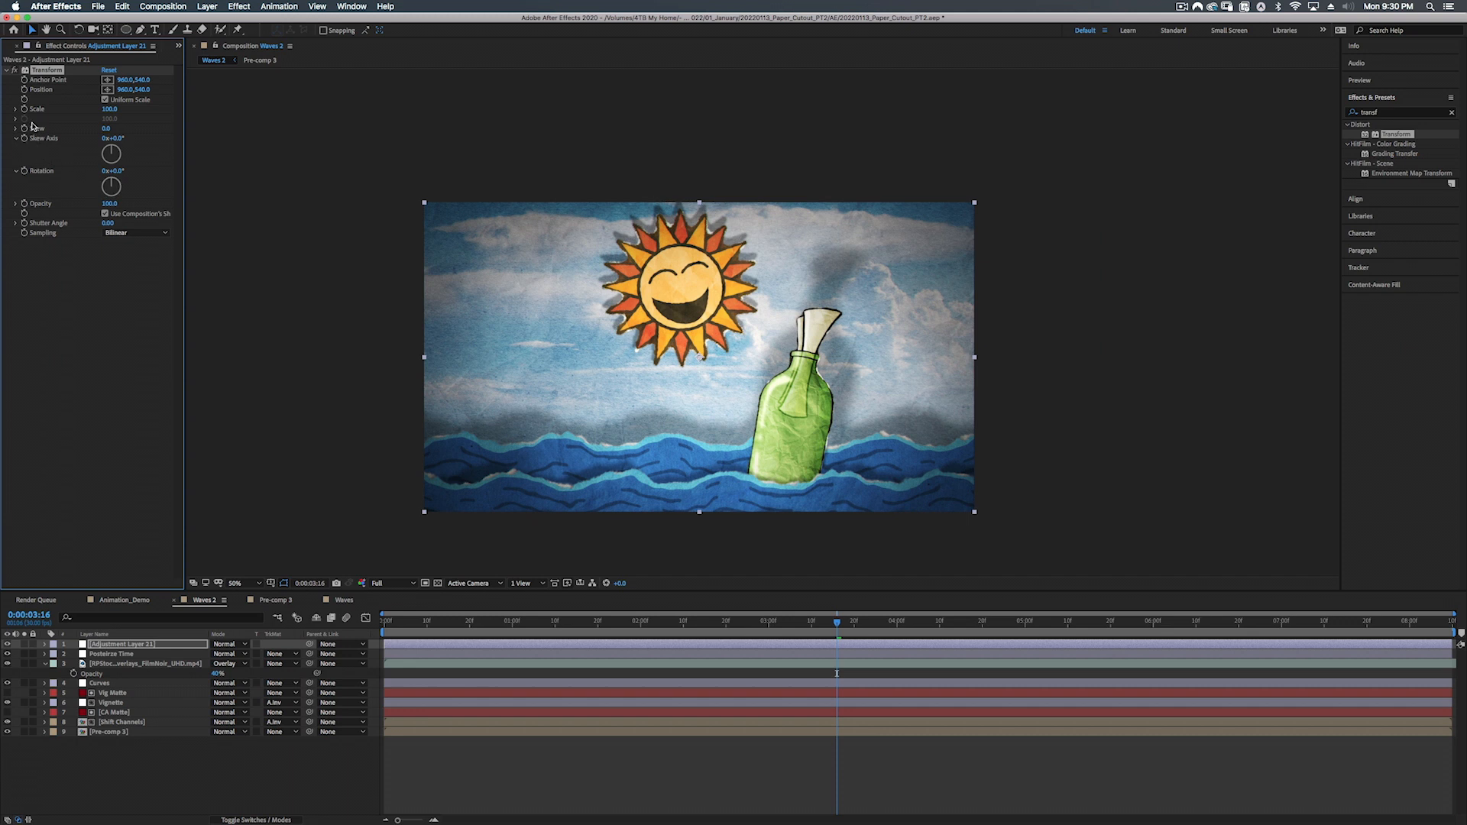
Step: Set the Transform effect's Scale to 101, then try a horizontal Position shift and undo it
{"action": "left_click", "coordinate": [109, 109]}
{"action": "key", "text": "Up"}
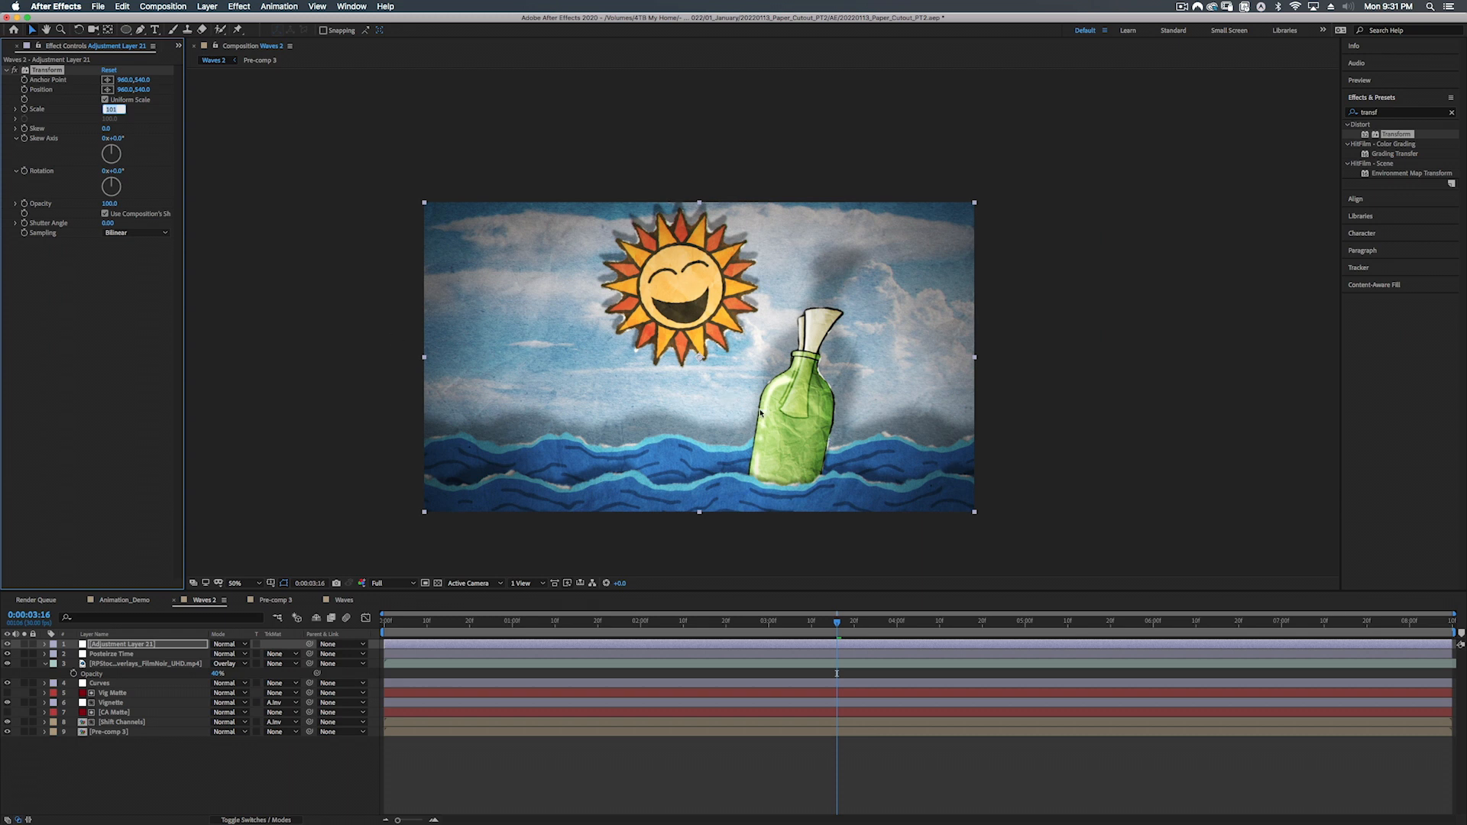
{"action": "left_click_drag", "start_coordinate": [126, 79], "coordinate": [163, 73]}
{"action": "key", "text": "super+z"}
Step: Collapse the film grain layer's properties and move the current time to 0:00:04:00
{"action": "left_click", "coordinate": [45, 664]}
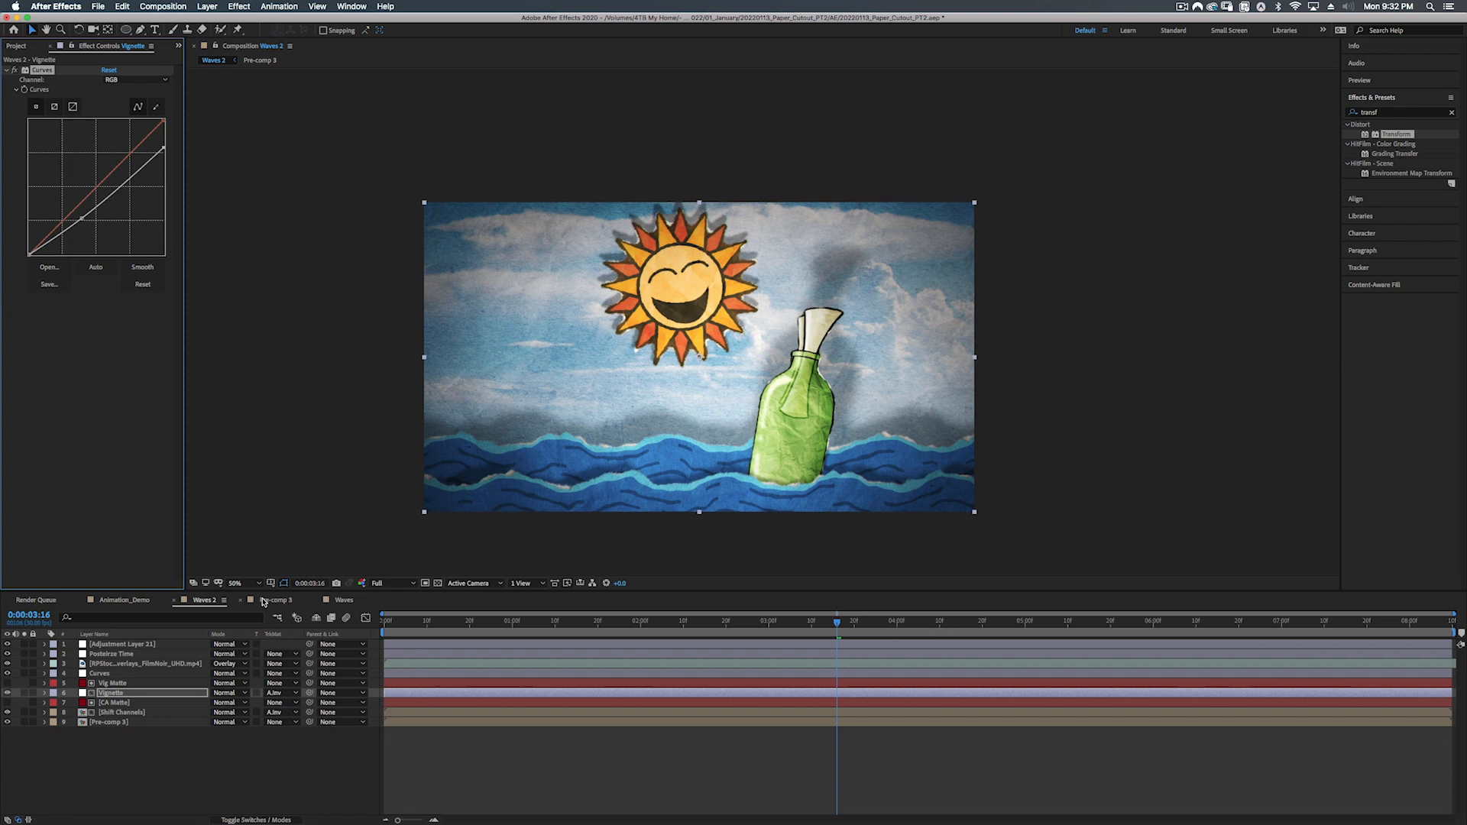
{"action": "left_click", "coordinate": [884, 622]}
{"action": "left_click", "coordinate": [899, 623]}
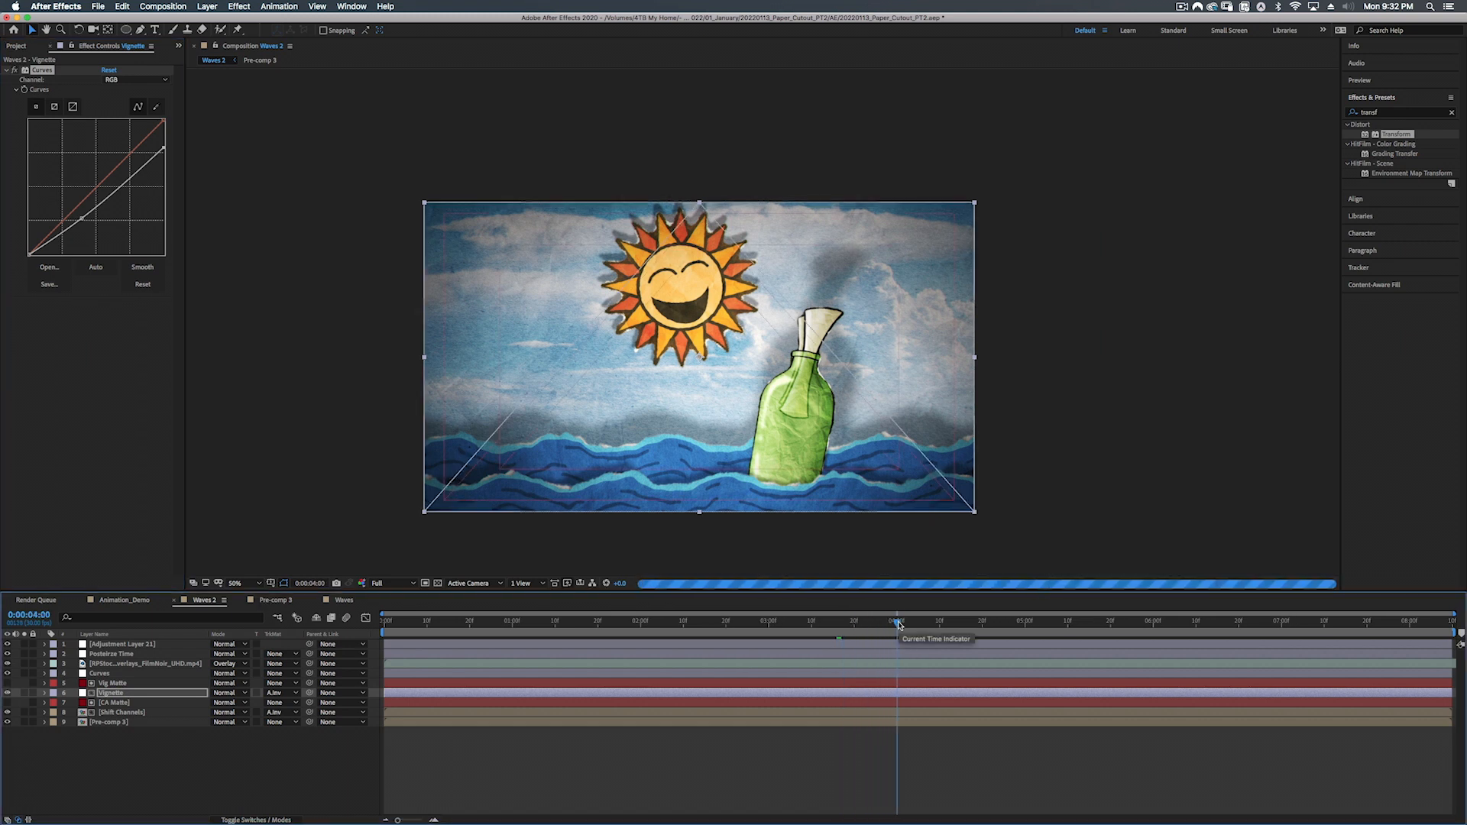